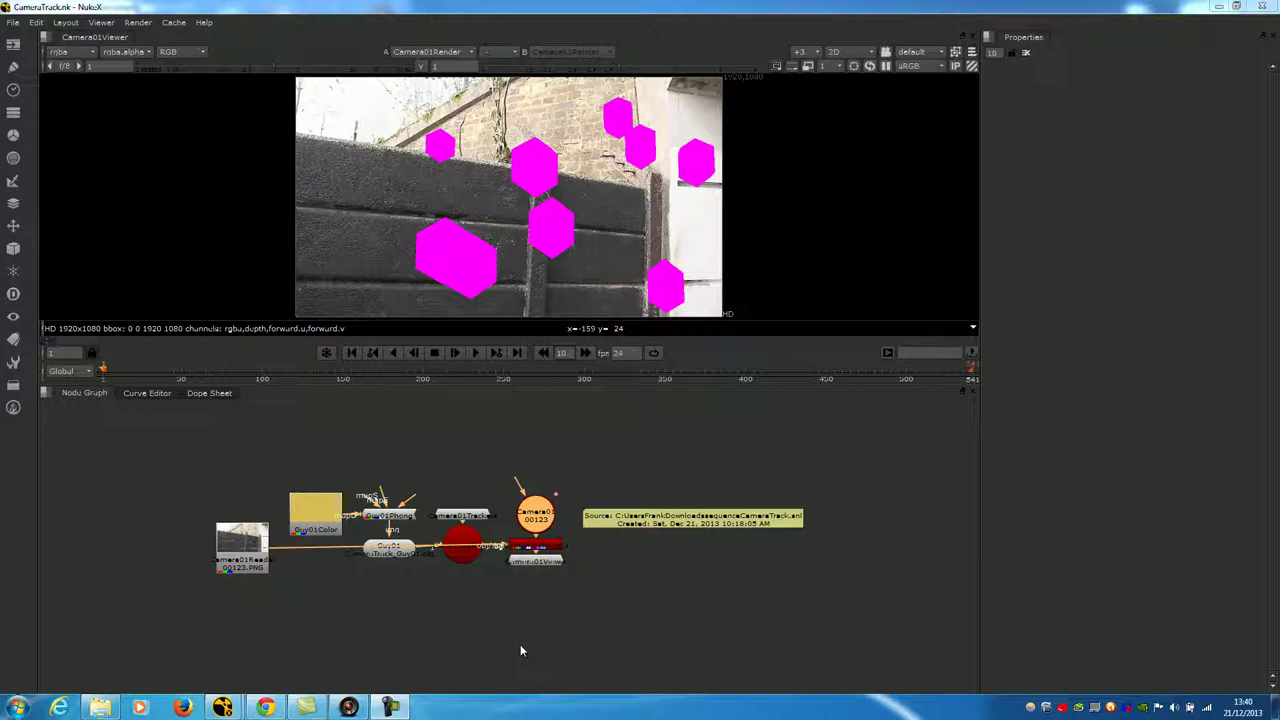
# Switch to SynthEyes, scrub the tracked shot to frame 384 and examine the solved camera path up close in the Left view.
pyautogui.click(348, 707)
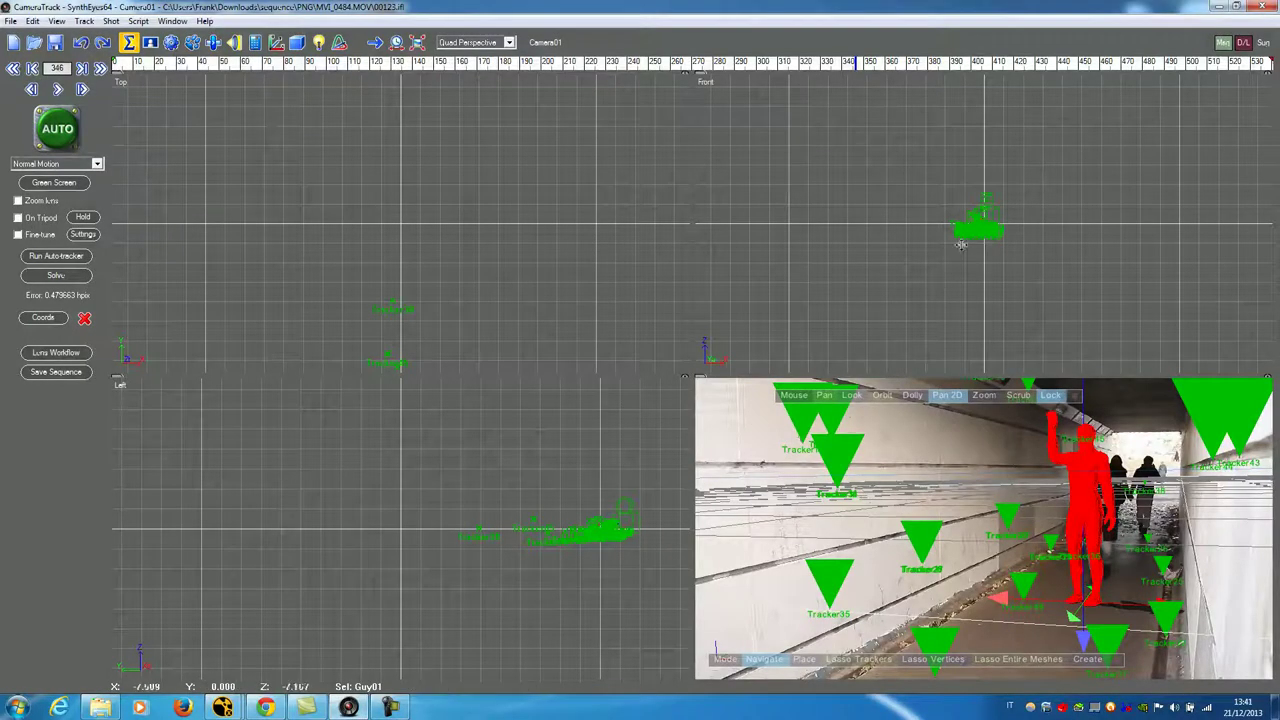
pyautogui.click(1068, 63)
pyautogui.moveTo(1069, 65); pyautogui.dragTo(937, 67)
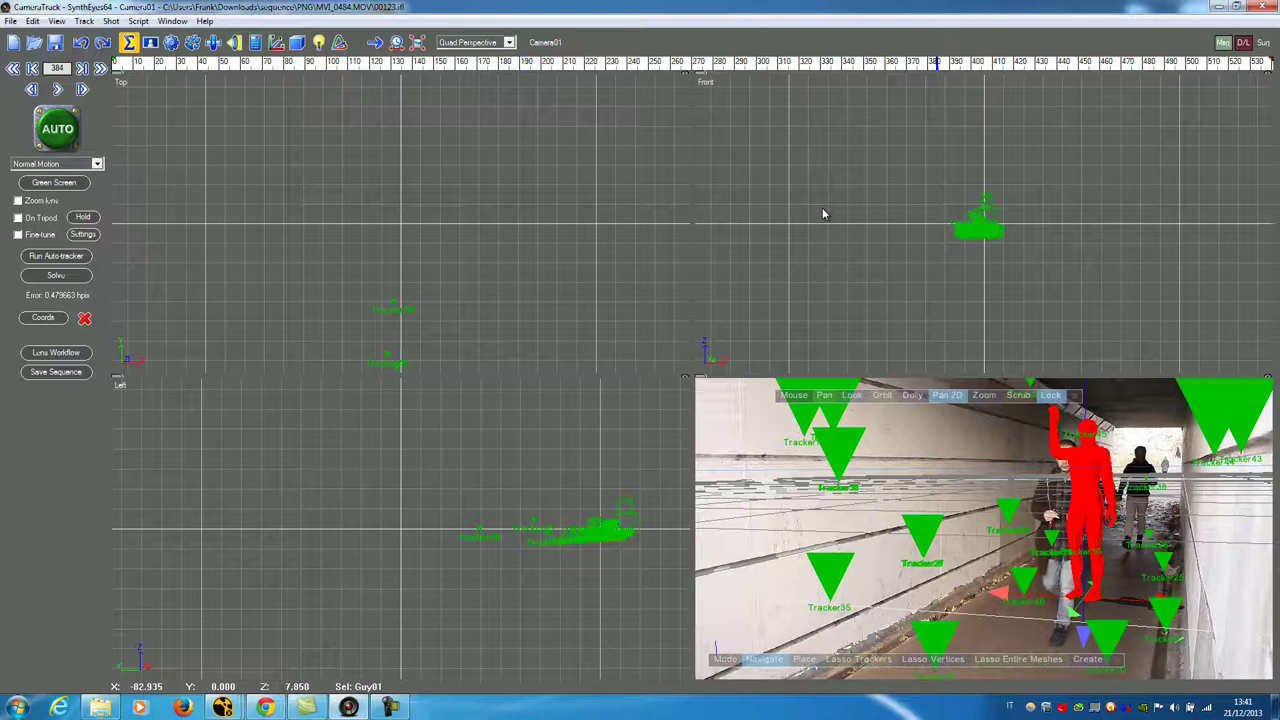
pyautogui.click(652, 505)
pyautogui.scroll(8, 652, 505)
pyautogui.moveTo(367, 610); pyautogui.dragTo(449, 523, button='middle')
pyautogui.scroll(6, 521, 558)
pyautogui.scroll(4, 449, 523)
pyautogui.scroll(3, 424, 537)
pyautogui.scroll(2, 420, 403)
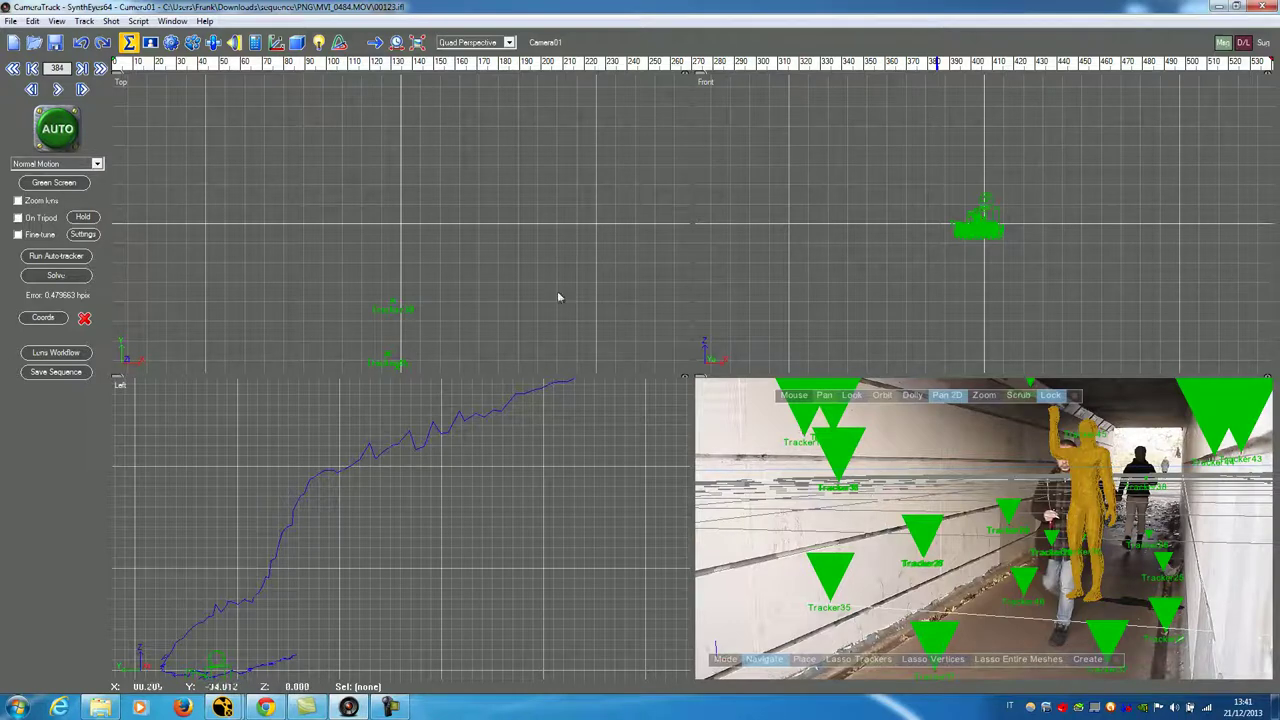
# Scrub the tracked shot back to frame 191 and on, checking the camera's position along its path in the Left view.
pyautogui.moveTo(733, 63)
pyautogui.mouseDown()
pyautogui.moveTo(610, 50)
pyautogui.moveTo(522, 62)
pyautogui.mouseUp()
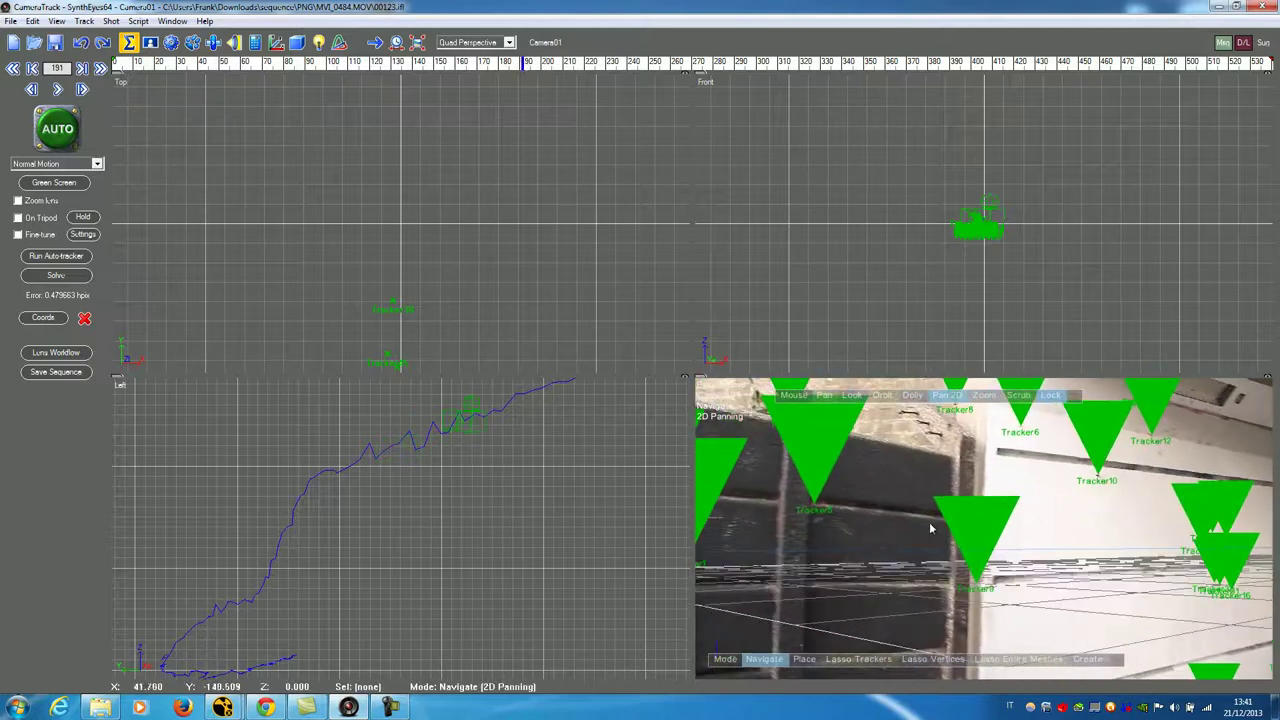
pyautogui.scroll(-2, 474, 469)
pyautogui.moveTo(492, 427); pyautogui.dragTo(477, 483, button='middle')
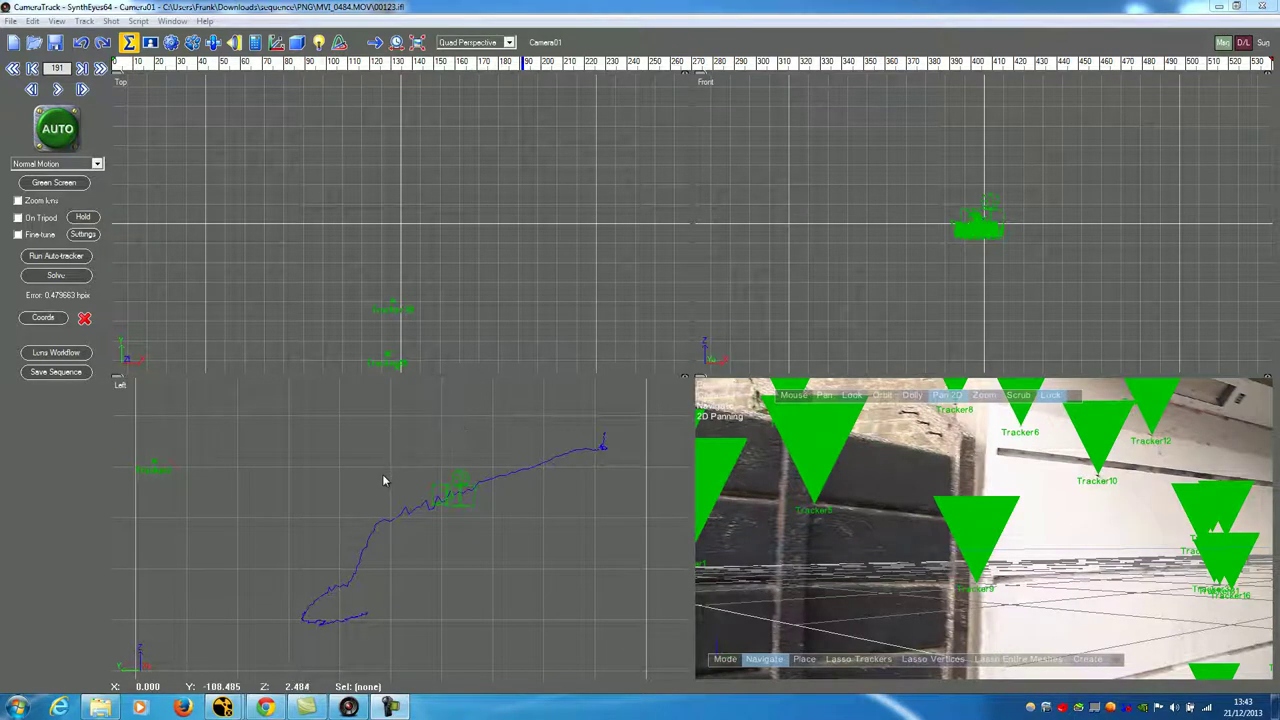
pyautogui.click(542, 64)
pyautogui.moveTo(540, 64)
pyautogui.mouseDown()
pyautogui.moveTo(603, 70)
pyautogui.moveTo(533, 90)
pyautogui.moveTo(654, 85)
pyautogui.mouseUp()
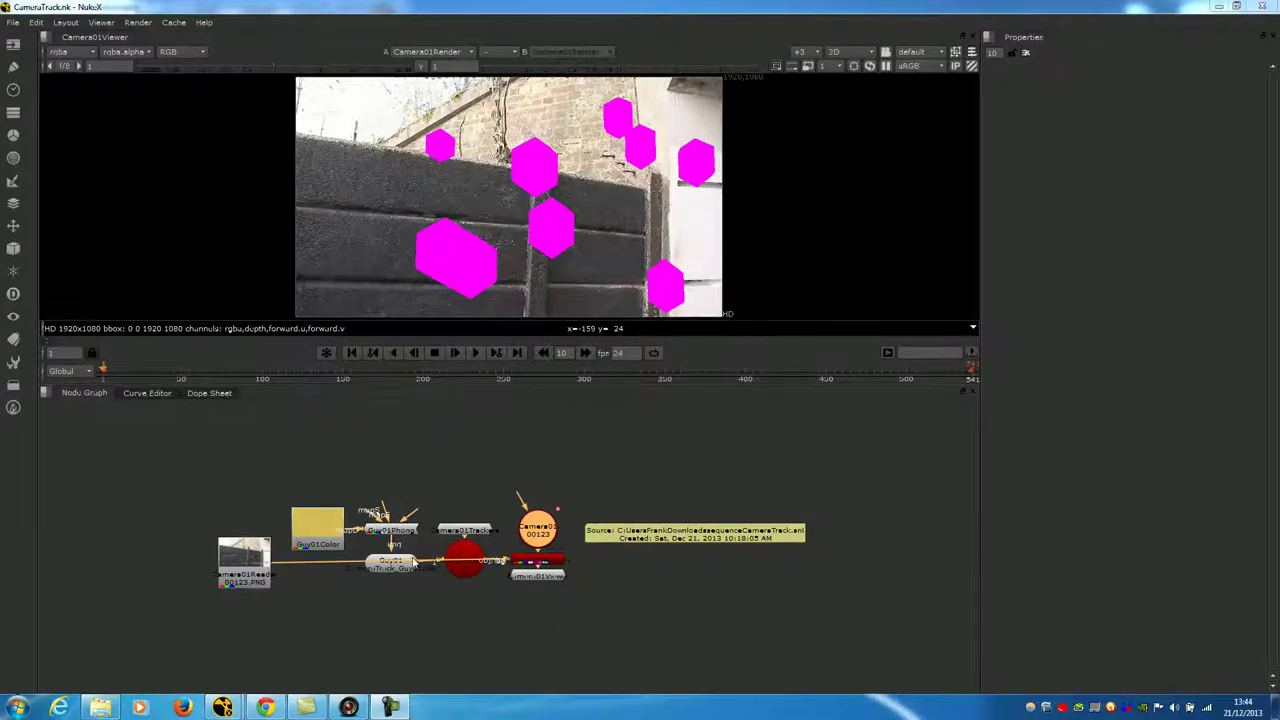
# Switch to Nuke, delete the source sticky note, and move the Camera01 viewer and render nodes lower in the node graph.
pyautogui.click(708, 537)
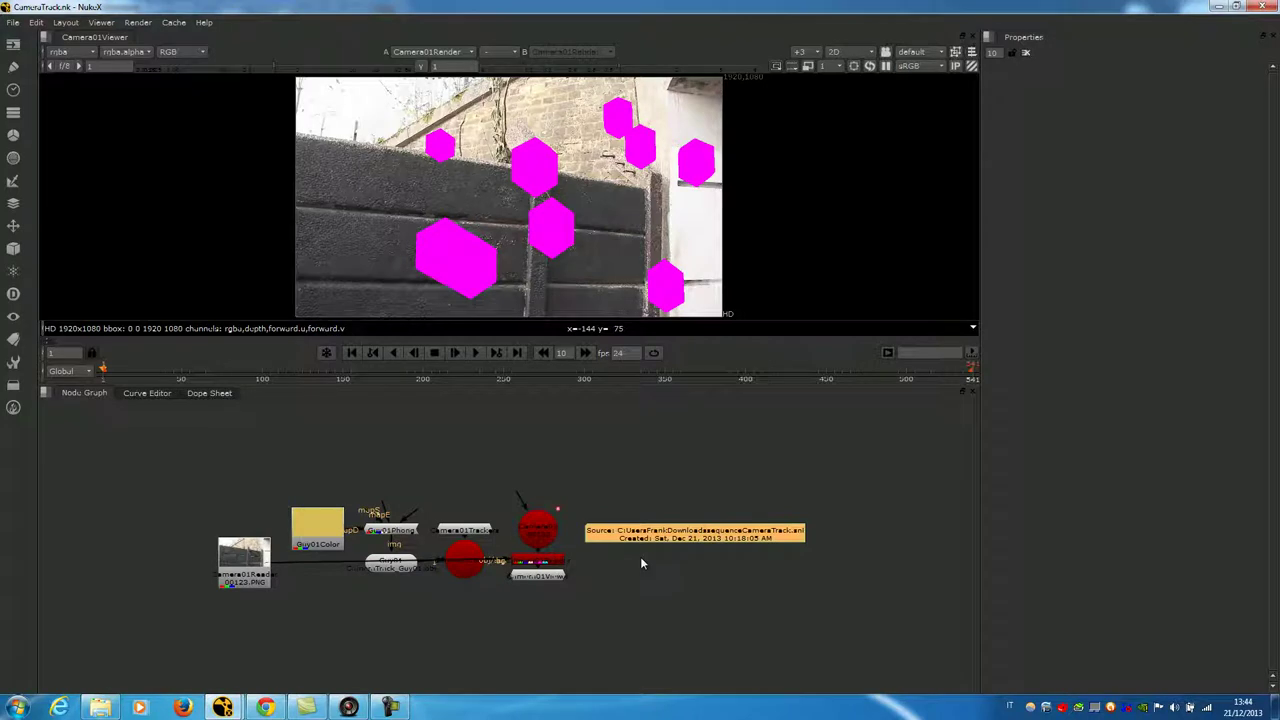
pyautogui.press('Delete')
pyautogui.moveTo(538, 575); pyautogui.dragTo(535, 653)
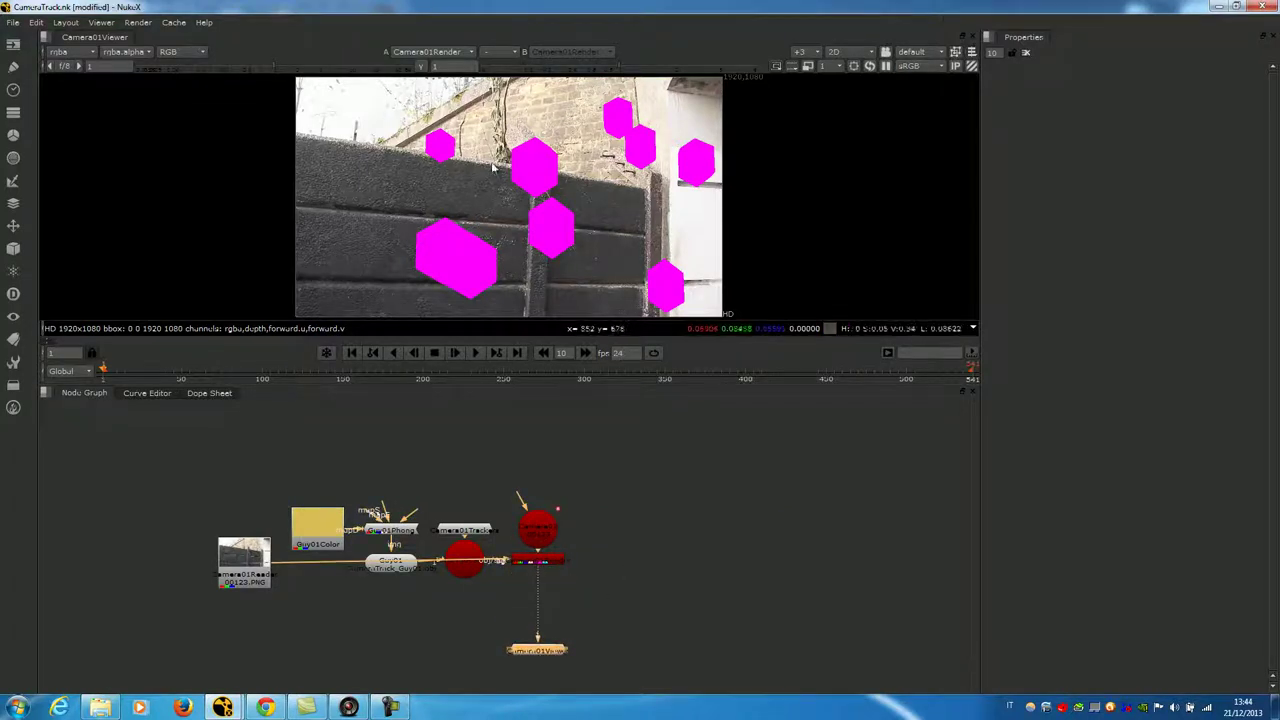
pyautogui.moveTo(548, 563); pyautogui.dragTo(550, 625)
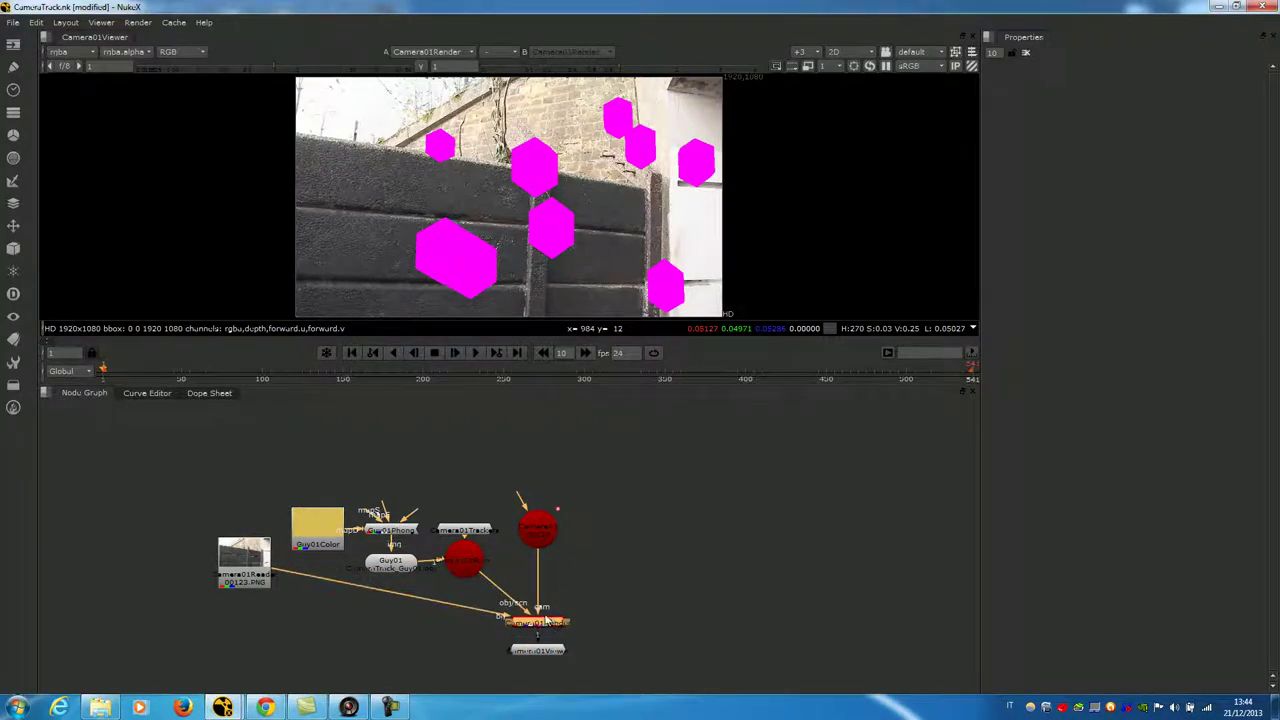
# Spread out the camera, scene, tracker, Read and Guy01 nodes around the Camera01Render node in a tidy layout.
pyautogui.moveTo(539, 538); pyautogui.dragTo(707, 631)
pyautogui.moveTo(464, 564); pyautogui.dragTo(536, 569)
pyautogui.moveTo(483, 532); pyautogui.dragTo(555, 480)
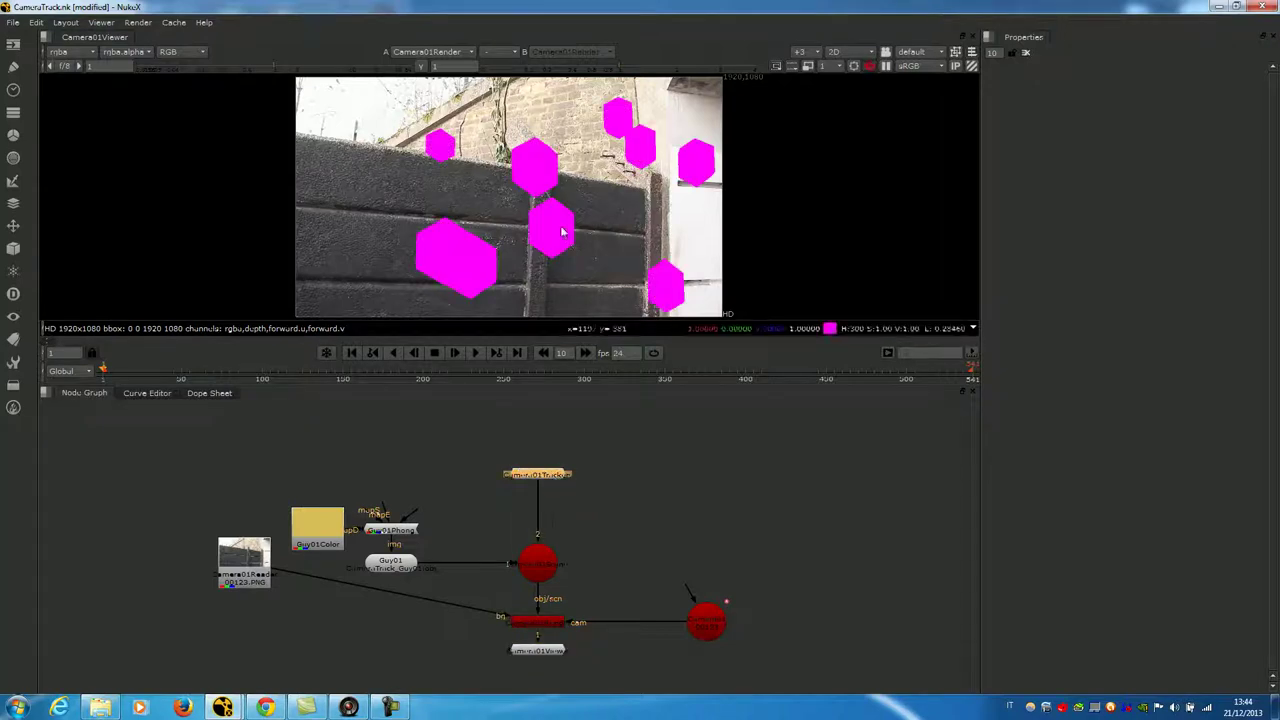
pyautogui.moveTo(324, 540); pyautogui.dragTo(403, 482)
pyautogui.moveTo(255, 557); pyautogui.dragTo(248, 617)
pyautogui.moveTo(337, 416); pyautogui.dragTo(437, 605)
pyautogui.click(422, 576)
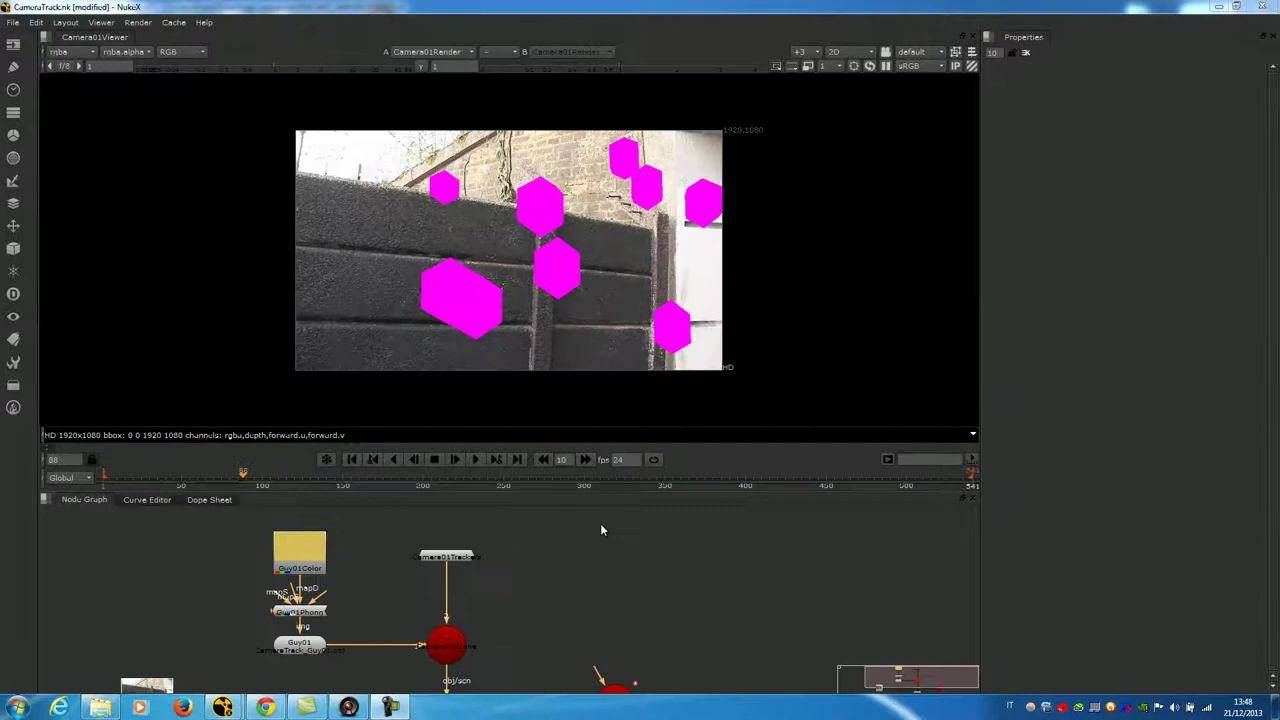
# Play the rendered sequence and open the properties of the Guy01, Guy01Phong and Guy01Color nodes.
pyautogui.click(474, 460)
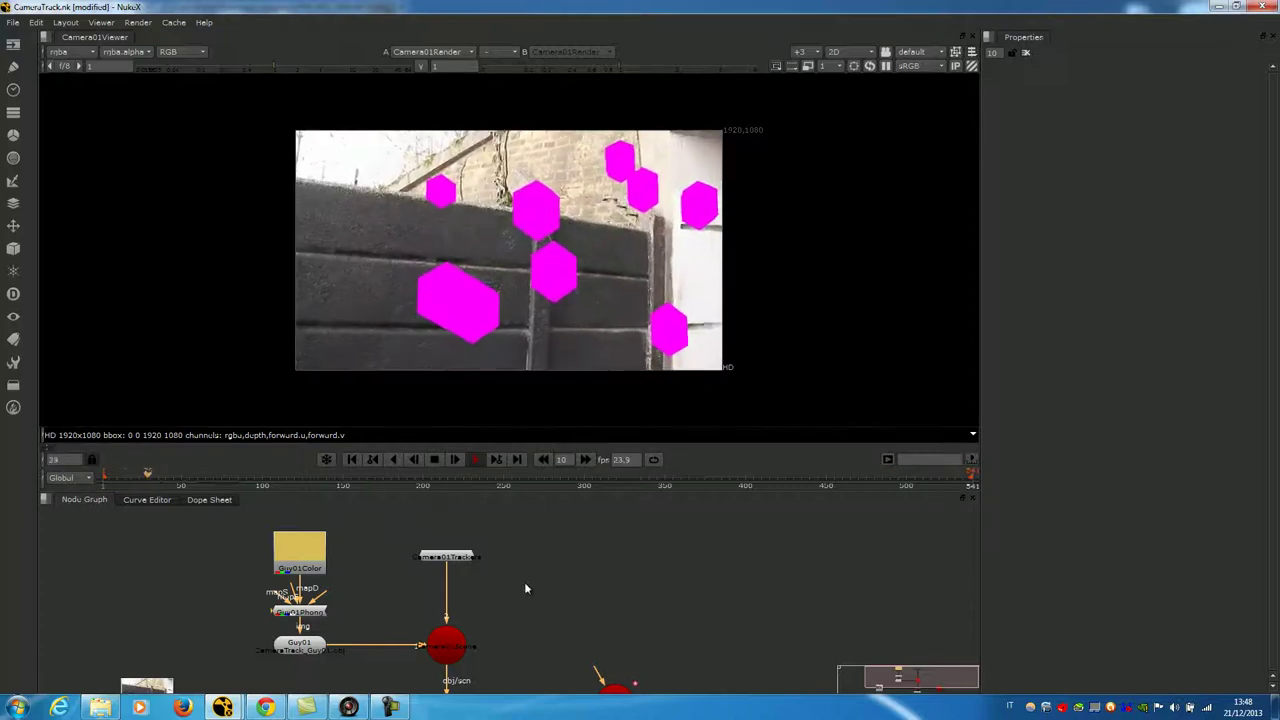
pyautogui.moveTo(525, 600); pyautogui.dragTo(536, 553, button='middle')
pyautogui.moveTo(343, 589); pyautogui.dragTo(353, 628, button='middle')
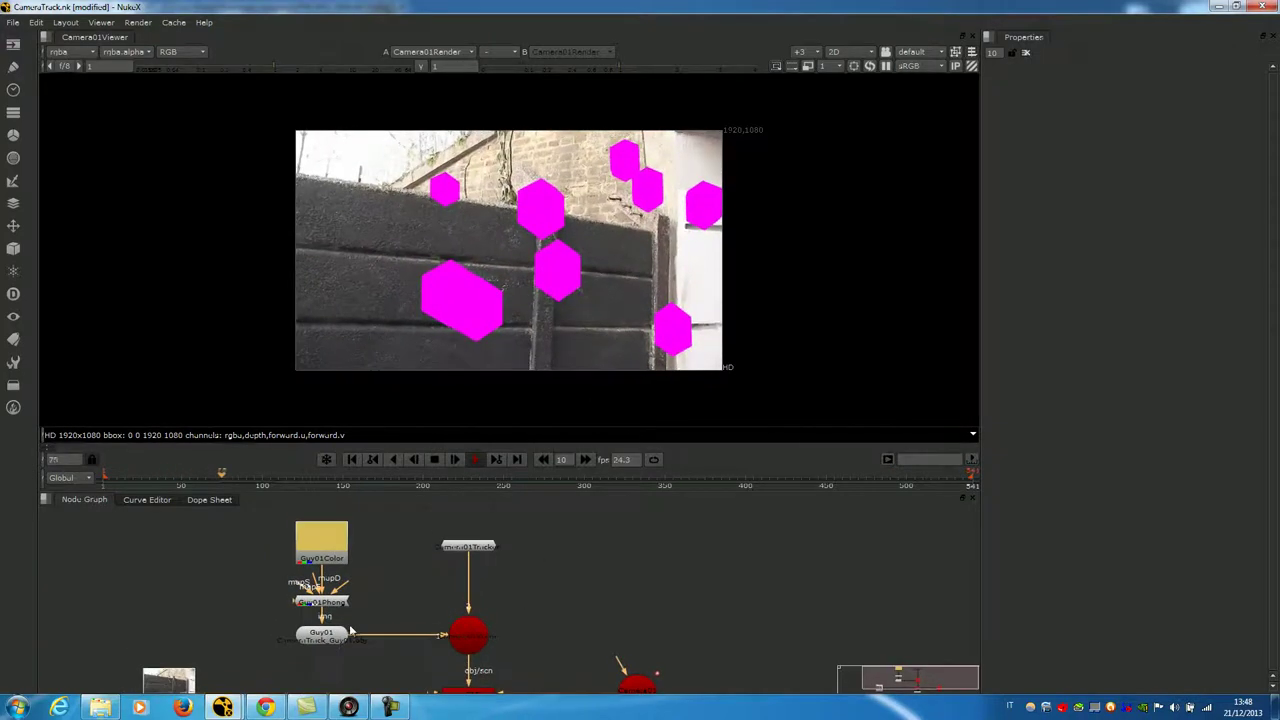
pyautogui.doubleClick(312, 633)
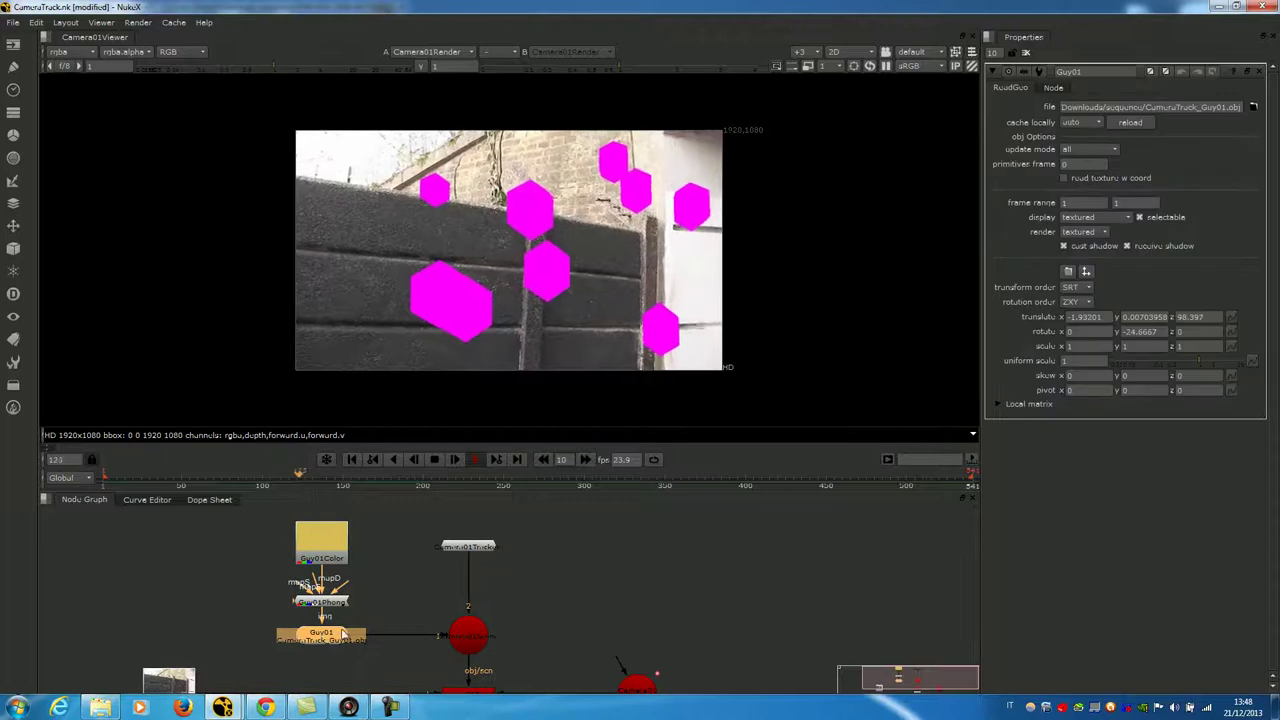
pyautogui.doubleClick(336, 603)
pyautogui.doubleClick(329, 535)
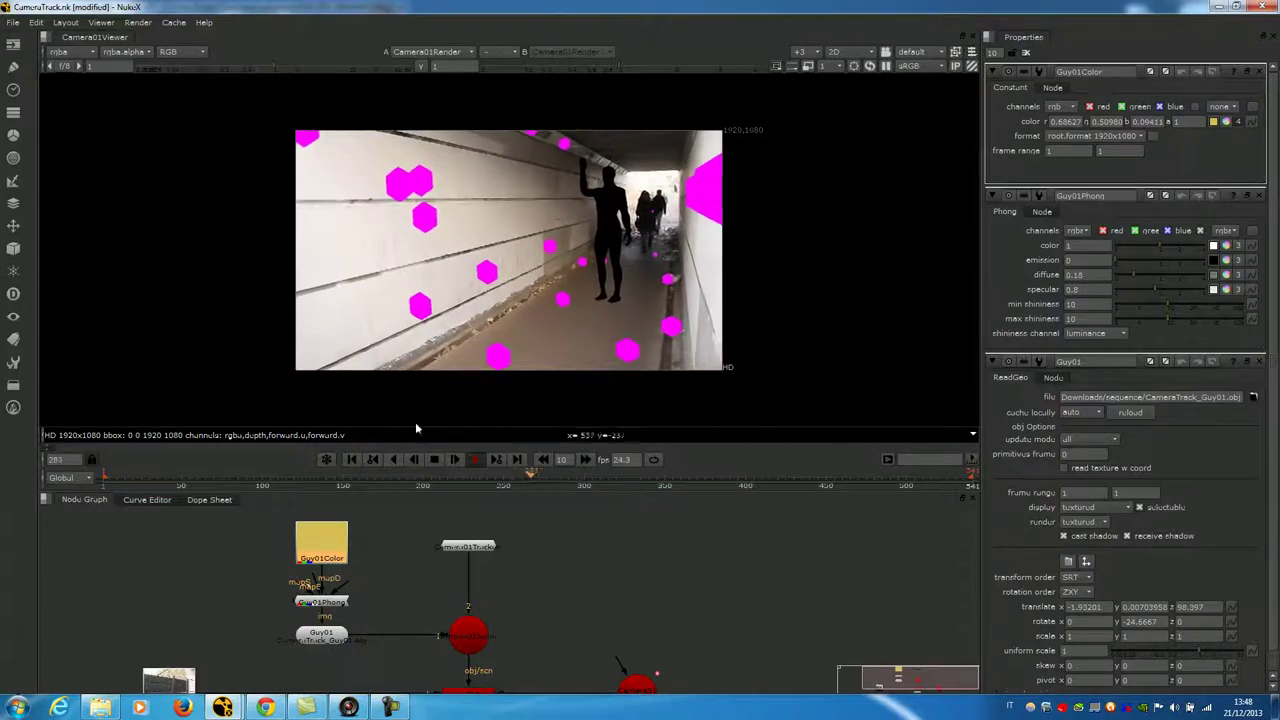
# View the Camera01Scene node in 3D and examine the Guy01 figure among the tracker points.
pyautogui.click(564, 596)
pyautogui.click(457, 633)
pyautogui.press('1')
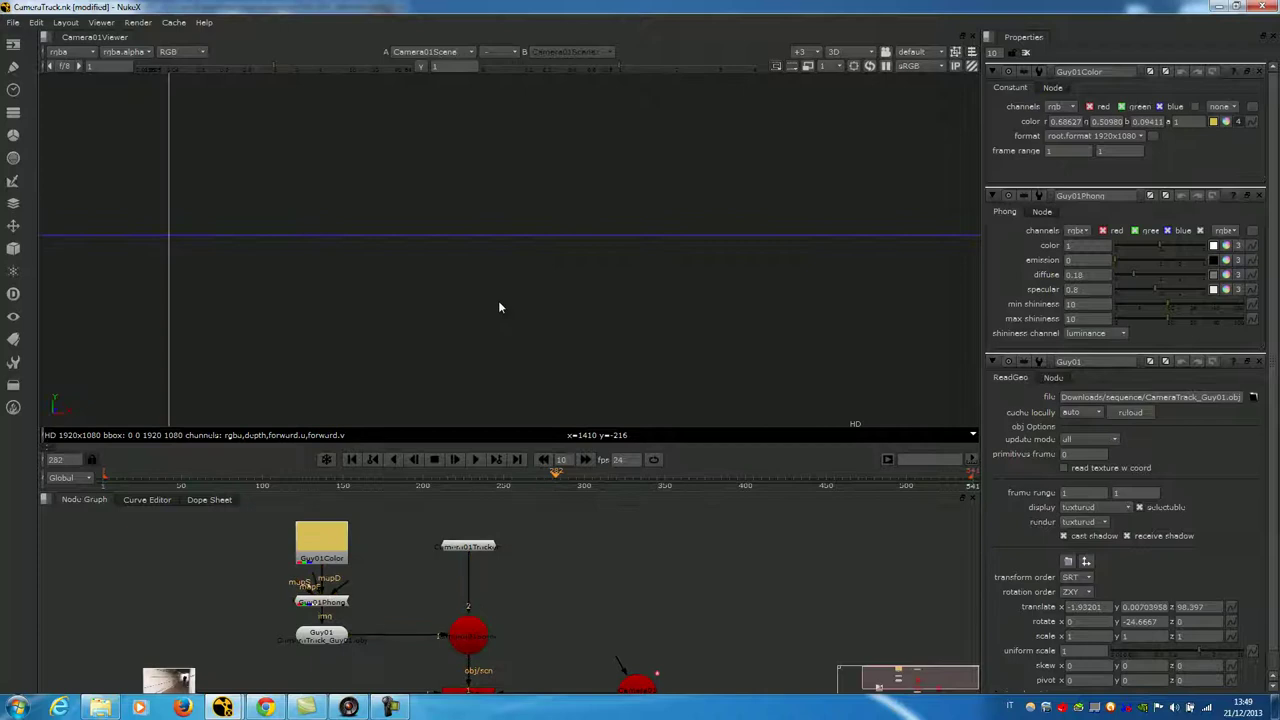
pyautogui.moveTo(516, 209); pyautogui.dragTo(523, 261, button='middle')
pyautogui.scroll(-6, 517, 251)
pyautogui.scroll(-8, 501, 272)
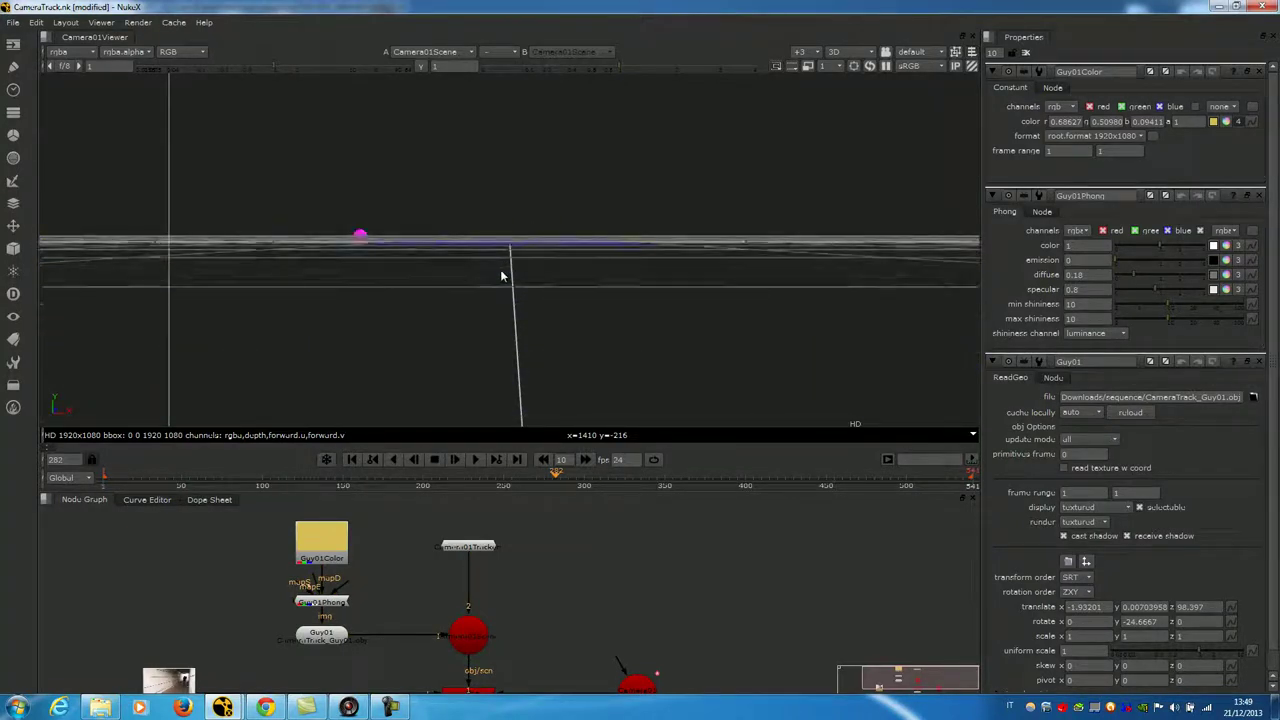
pyautogui.scroll(-5, 426, 229)
pyautogui.scroll(5, 563, 263)
pyautogui.scroll(-2, 563, 263)
pyautogui.moveTo(542, 268); pyautogui.dragTo(569, 285, button='middle')
pyautogui.keyDown('ctrl'); pyautogui.moveTo(569, 285); pyautogui.dragTo(623, 286); pyautogui.keyUp('ctrl')
pyautogui.scroll(-2, 641, 292)
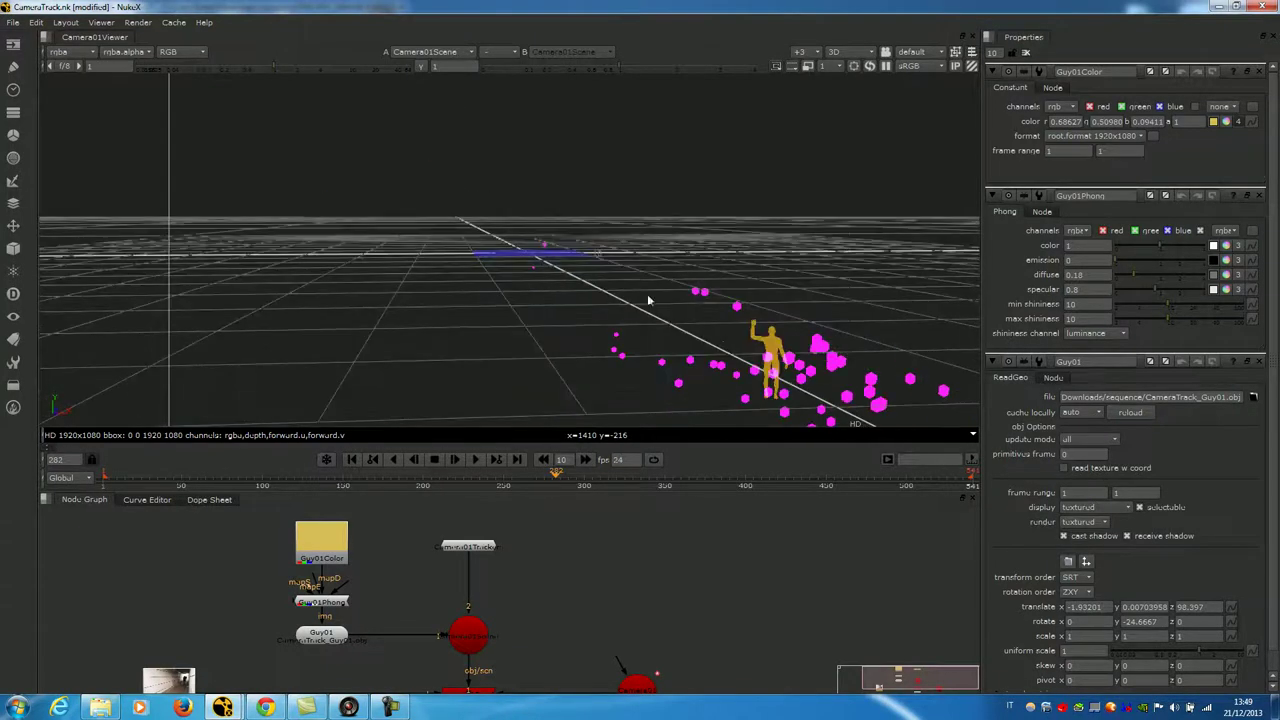
pyautogui.middleClick(722, 337)
pyautogui.scroll(5, 592, 234)
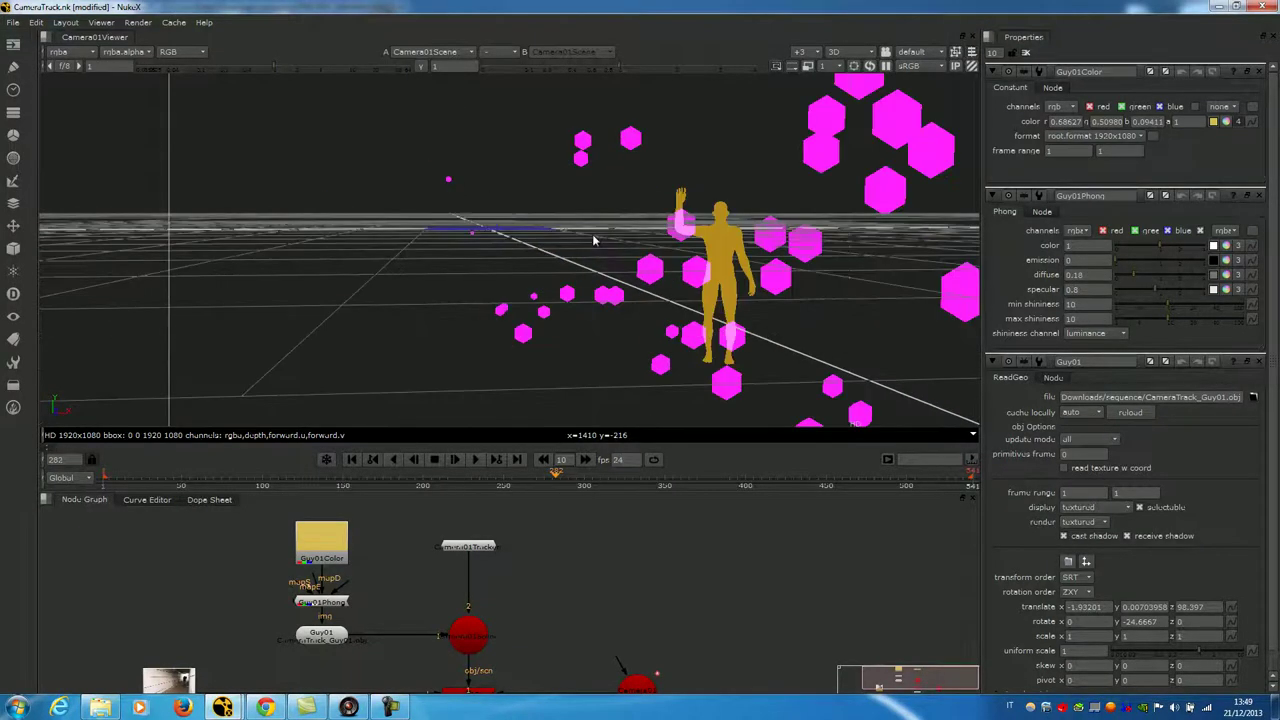
# Add a Light node to the empty area of the node graph beside the scene node.
pyautogui.press('Tab')
pyautogui.write('light')
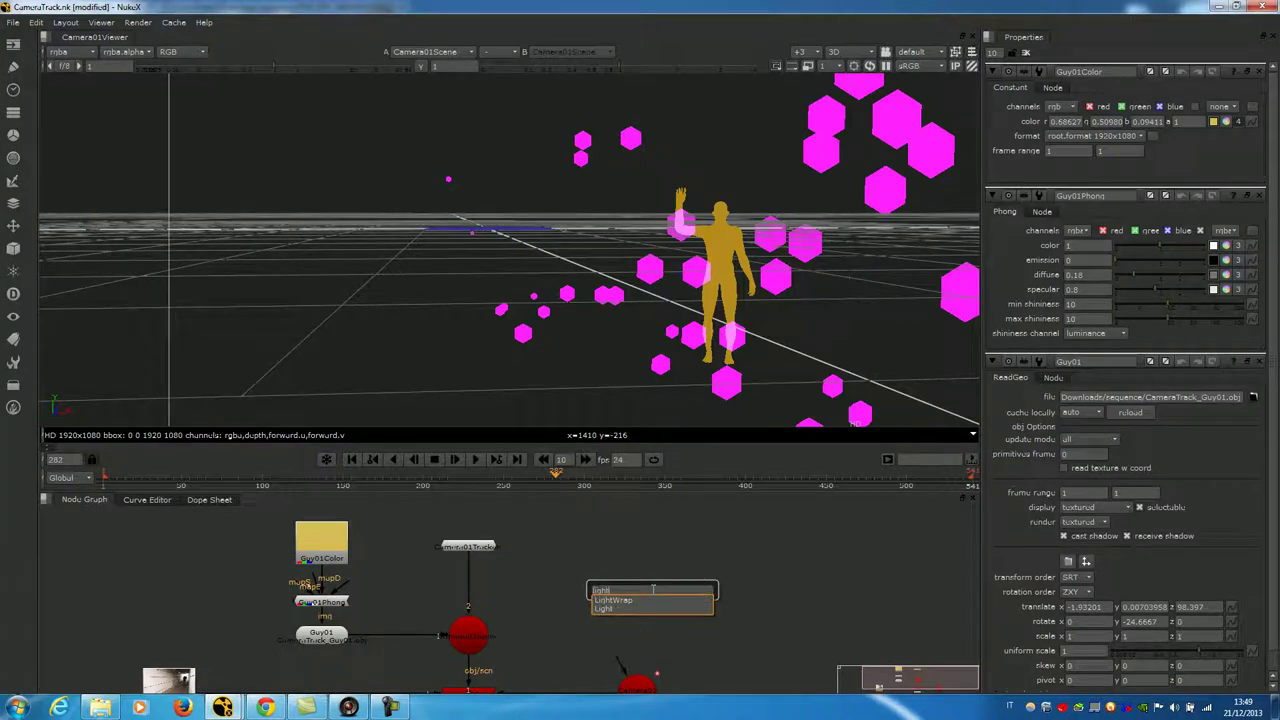
pyautogui.press('Down')
pyautogui.press('Return')
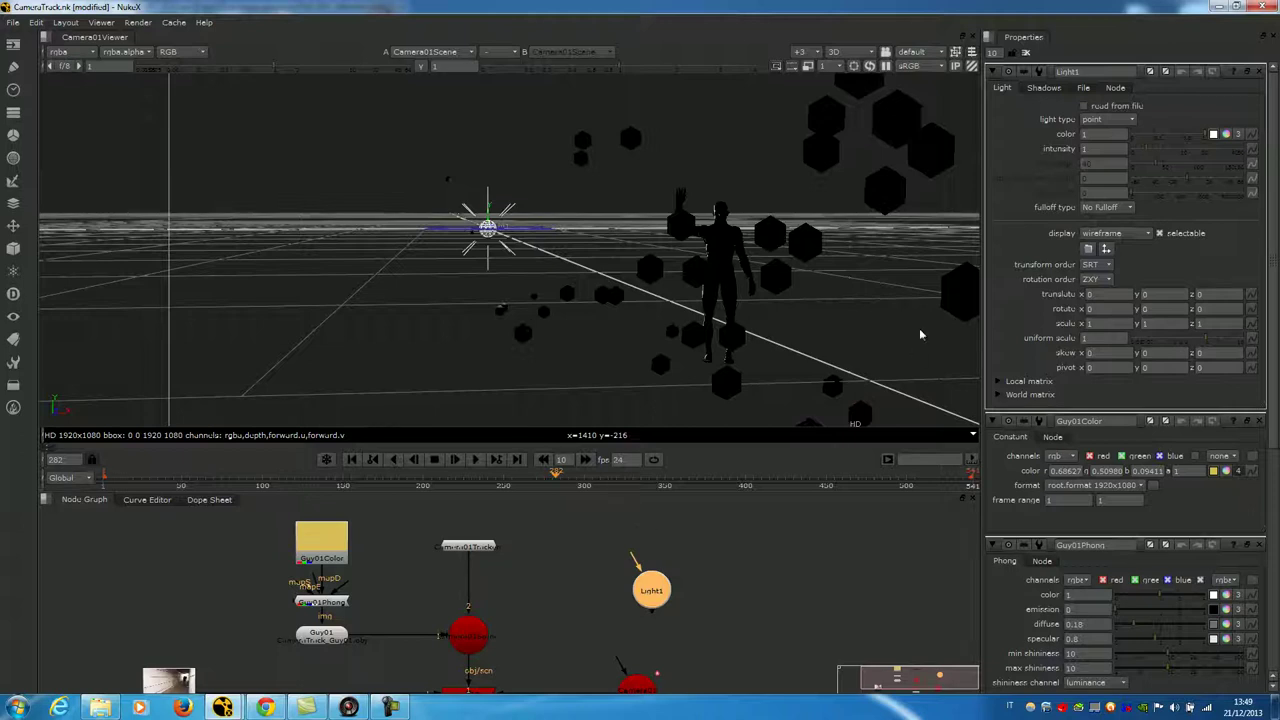
# Move the light in 3D close to the Guy01 figure, to about X 0.96, Y -0.36, Z 101.4.
pyautogui.scroll(5, 490, 250)
pyautogui.scroll(-5, 495, 250)
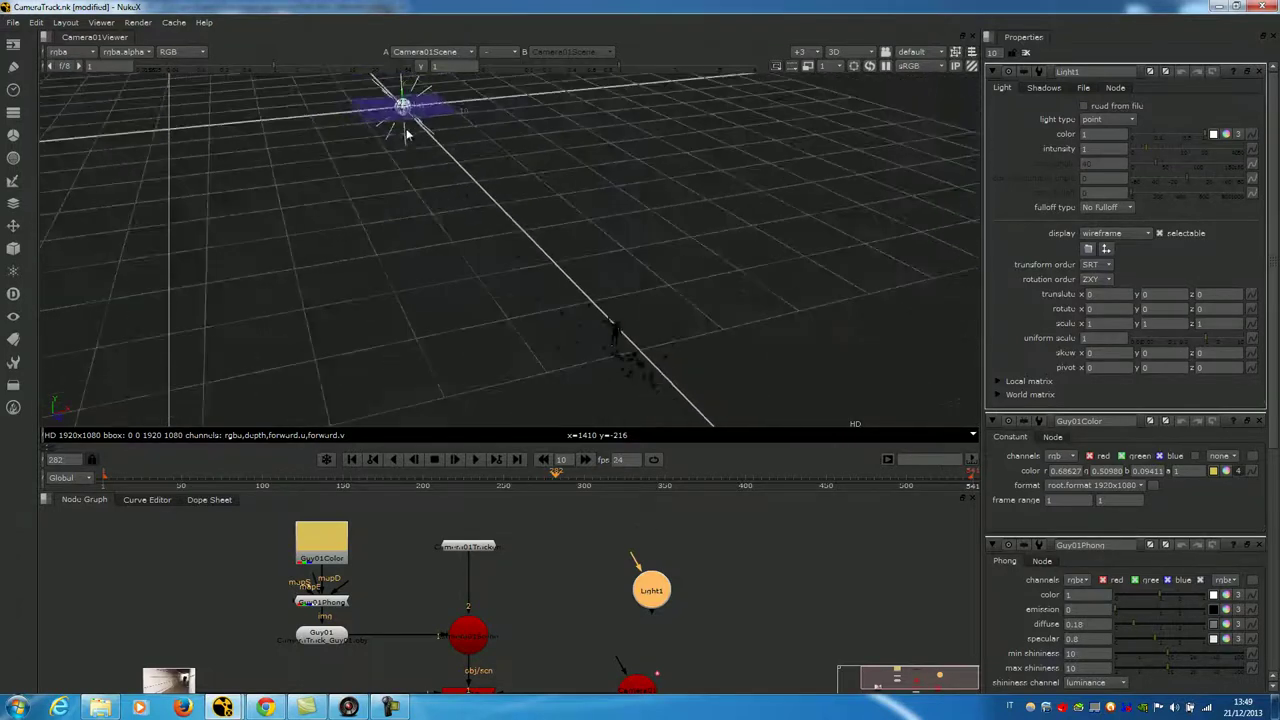
pyautogui.moveTo(405, 108); pyautogui.dragTo(641, 373)
pyautogui.scroll(3, 642, 372)
pyautogui.moveTo(614, 294); pyautogui.dragTo(580, 220, button='middle')
pyautogui.moveTo(515, 260); pyautogui.dragTo(609, 193)
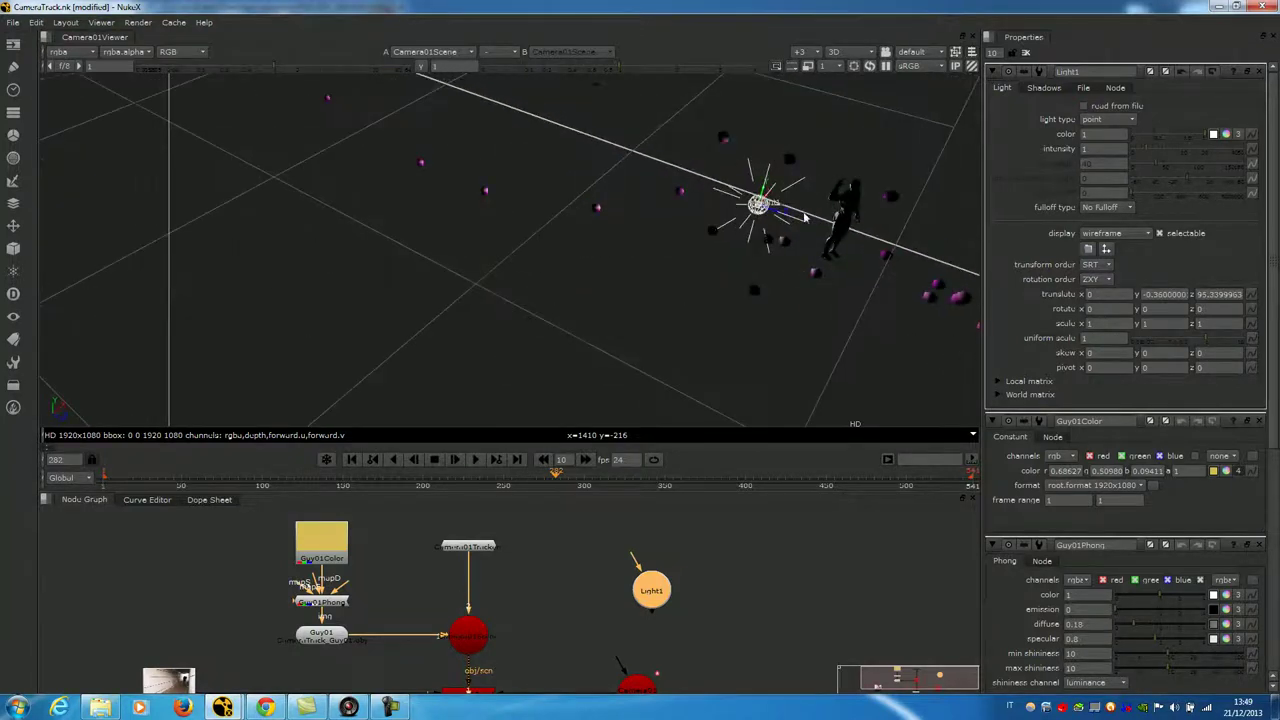
pyautogui.moveTo(760, 204); pyautogui.dragTo(738, 251)
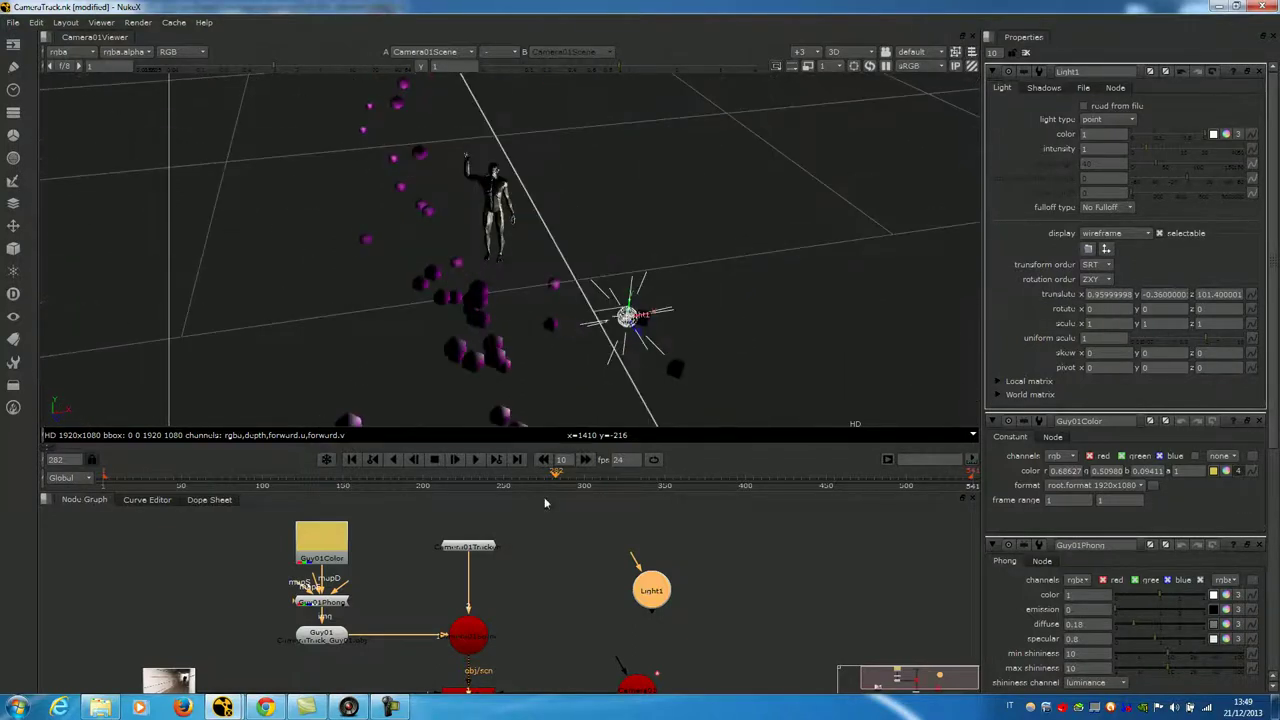
# Connect the light to the Camera01 scene, show the render in 2D, and line the light node up with the scene node.
pyautogui.moveTo(552, 648); pyautogui.dragTo(540, 590, button='middle')
pyautogui.moveTo(640, 562); pyautogui.dragTo(460, 577)
pyautogui.click(474, 640)
pyautogui.press('1')
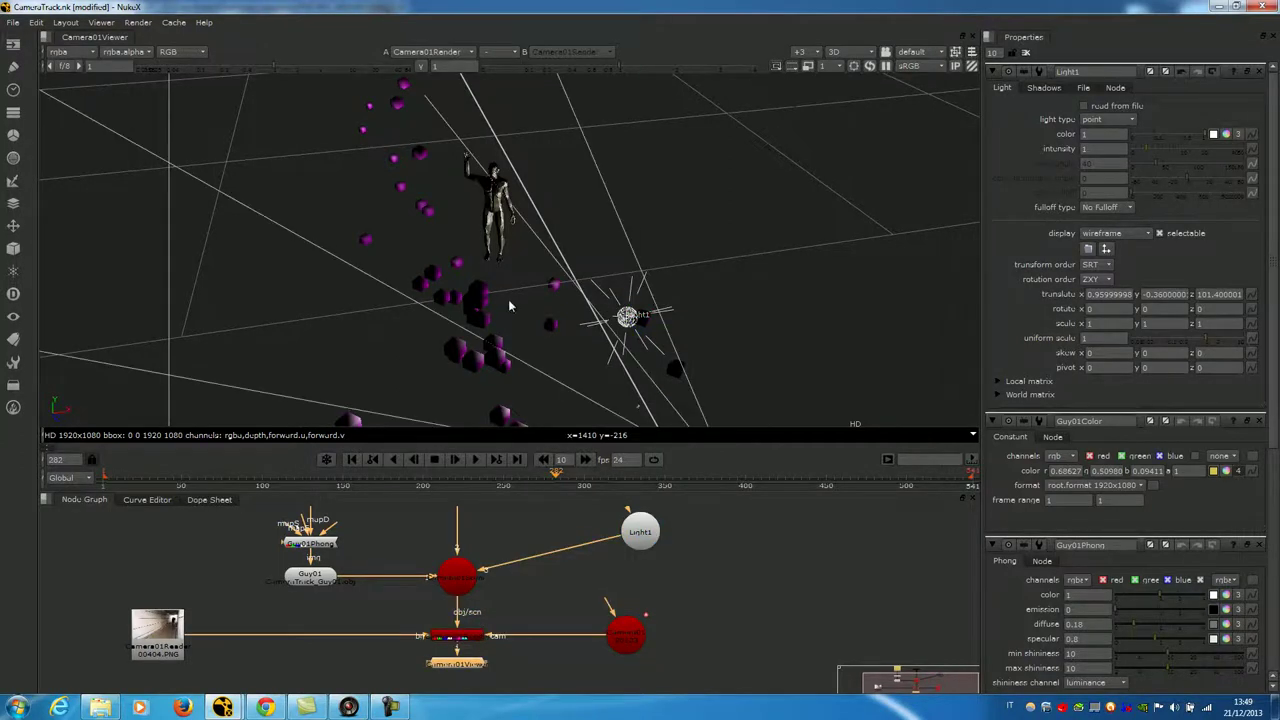
pyautogui.press('Tab')
pyautogui.scroll(2, 607, 232)
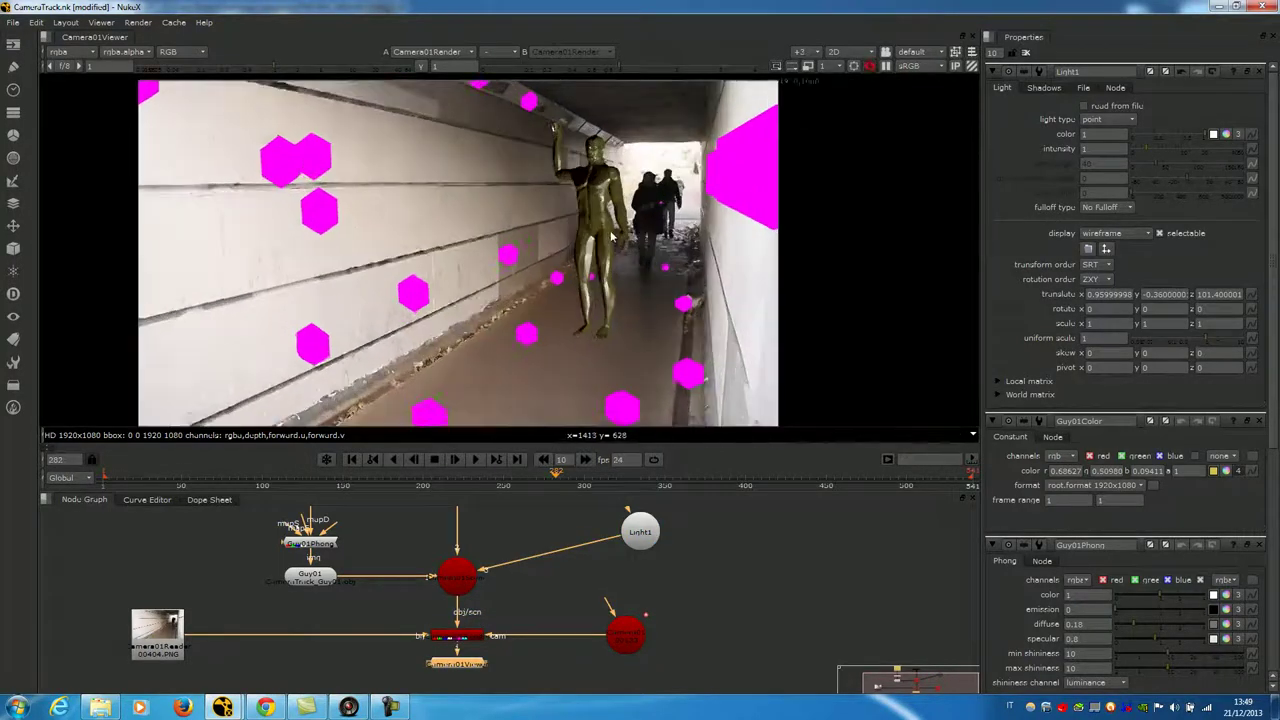
pyautogui.scroll(-1, 592, 230)
pyautogui.moveTo(640, 531); pyautogui.dragTo(633, 577)
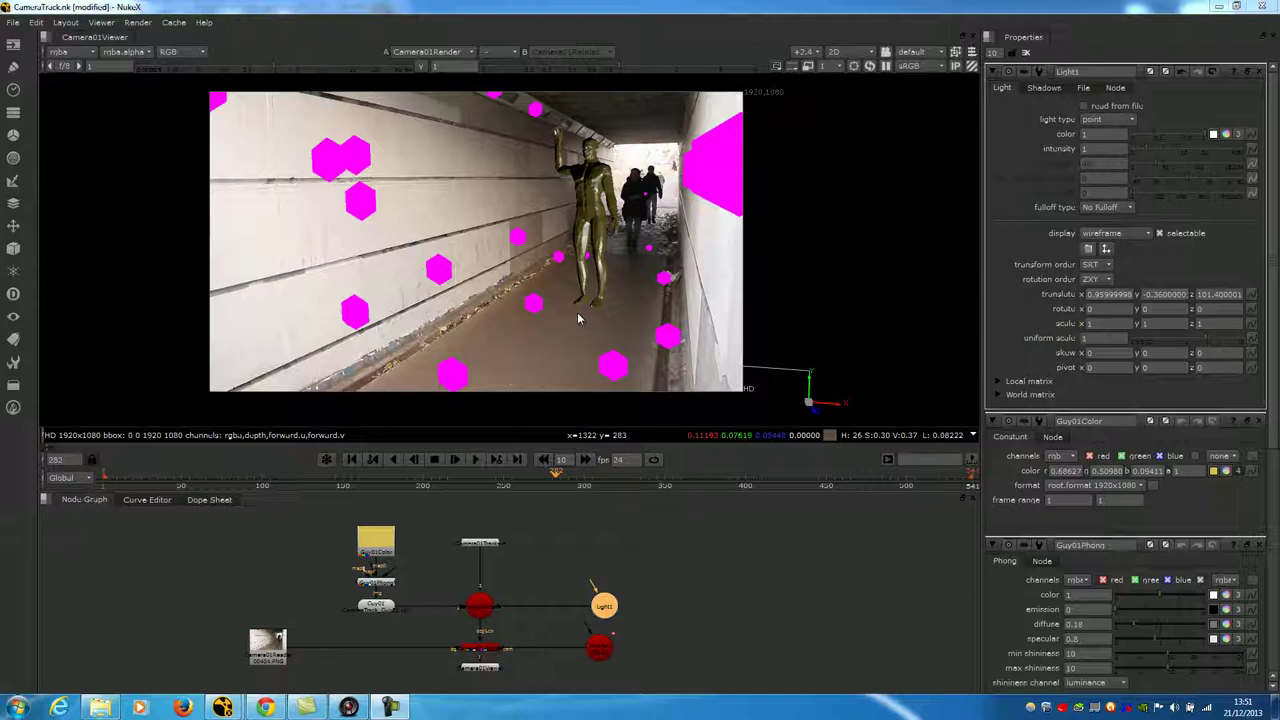
pyautogui.click(755, 591)
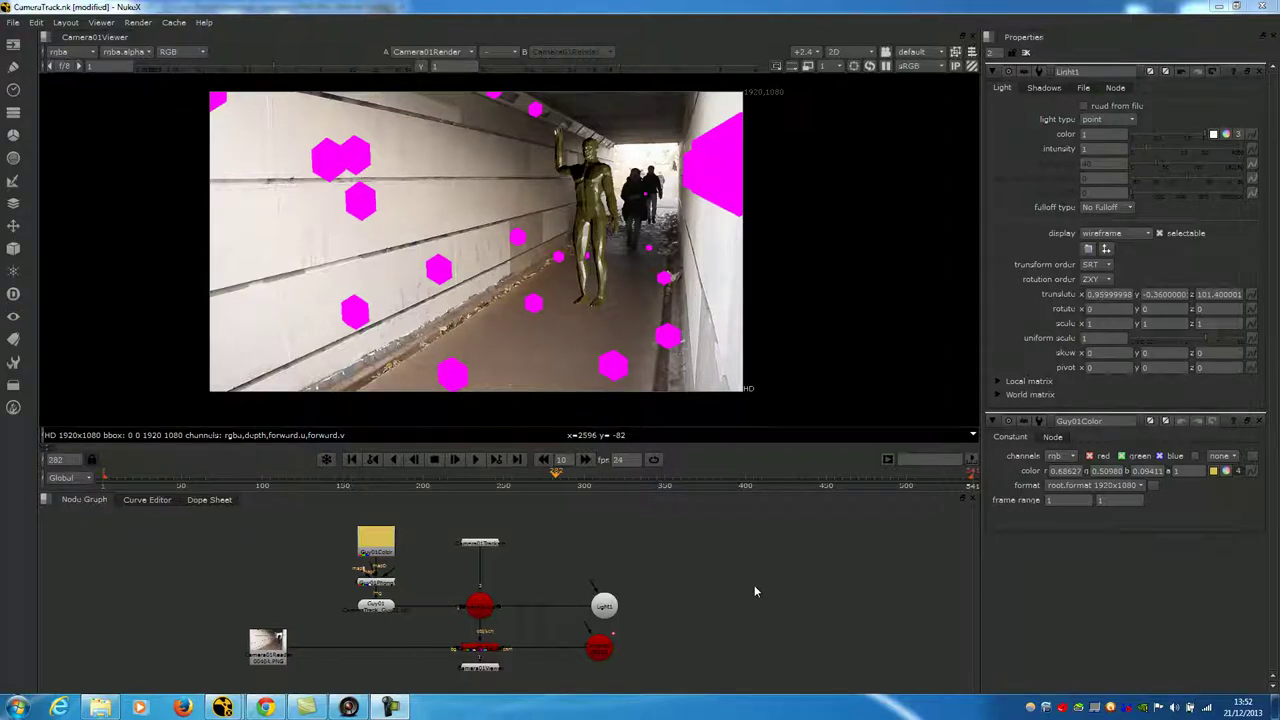
# Scrub through frames 232, 237 and 301 of the render, examining how the lit figure sits in the tunnel footage.
pyautogui.moveTo(555, 474); pyautogui.dragTo(484, 471)
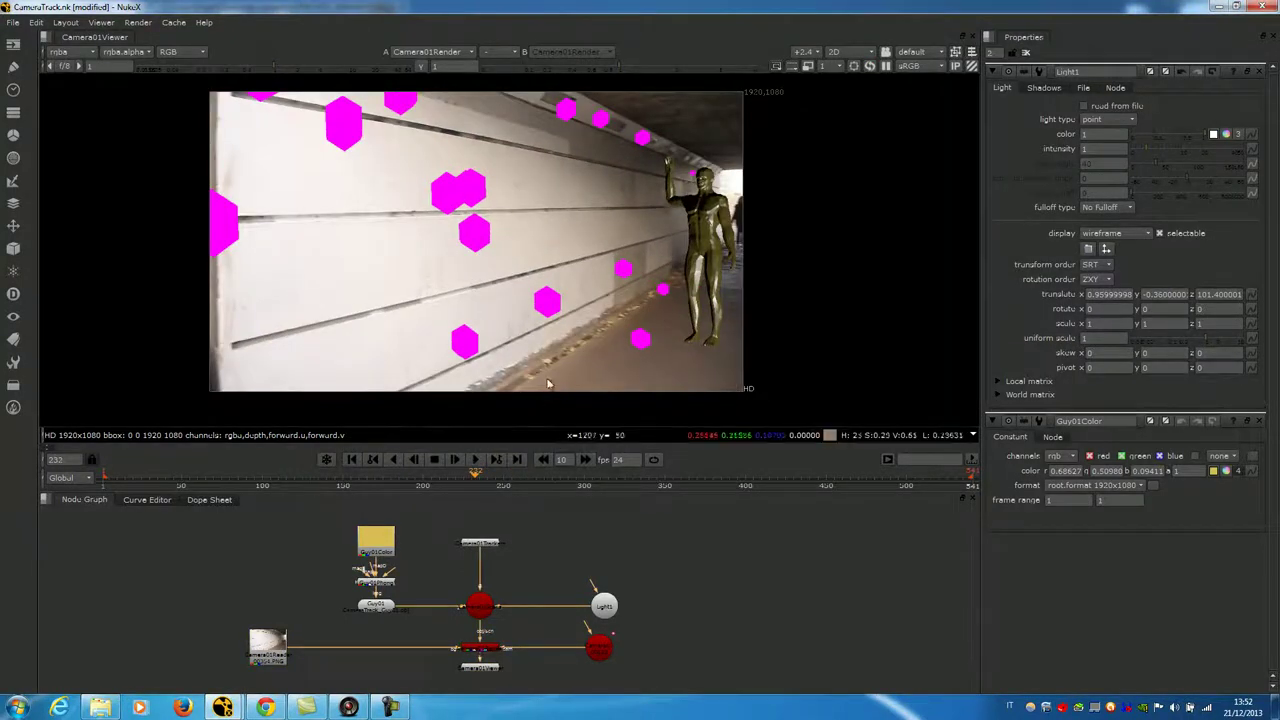
pyautogui.scroll(2, 546, 380)
pyautogui.moveTo(479, 478)
pyautogui.mouseDown()
pyautogui.moveTo(443, 480)
pyautogui.moveTo(483, 478)
pyautogui.mouseUp()
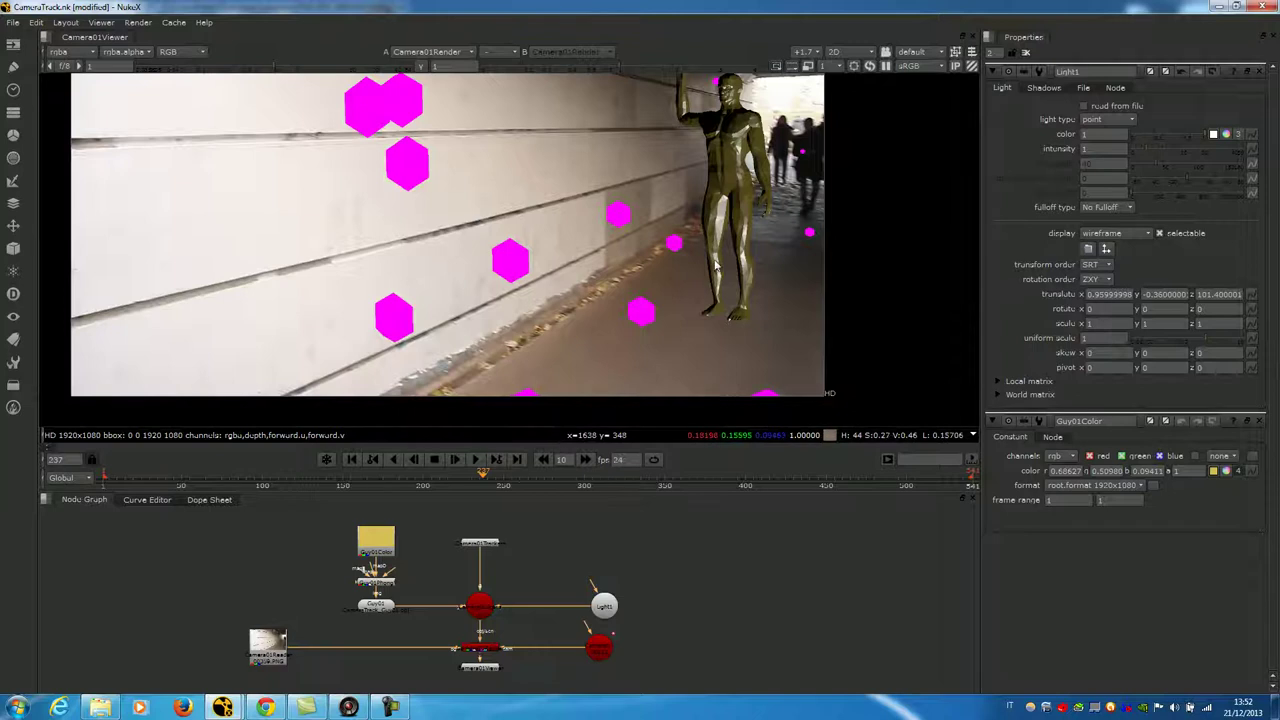
pyautogui.scroll(-1, 708, 263)
pyautogui.moveTo(757, 249); pyautogui.dragTo(704, 278, button='middle')
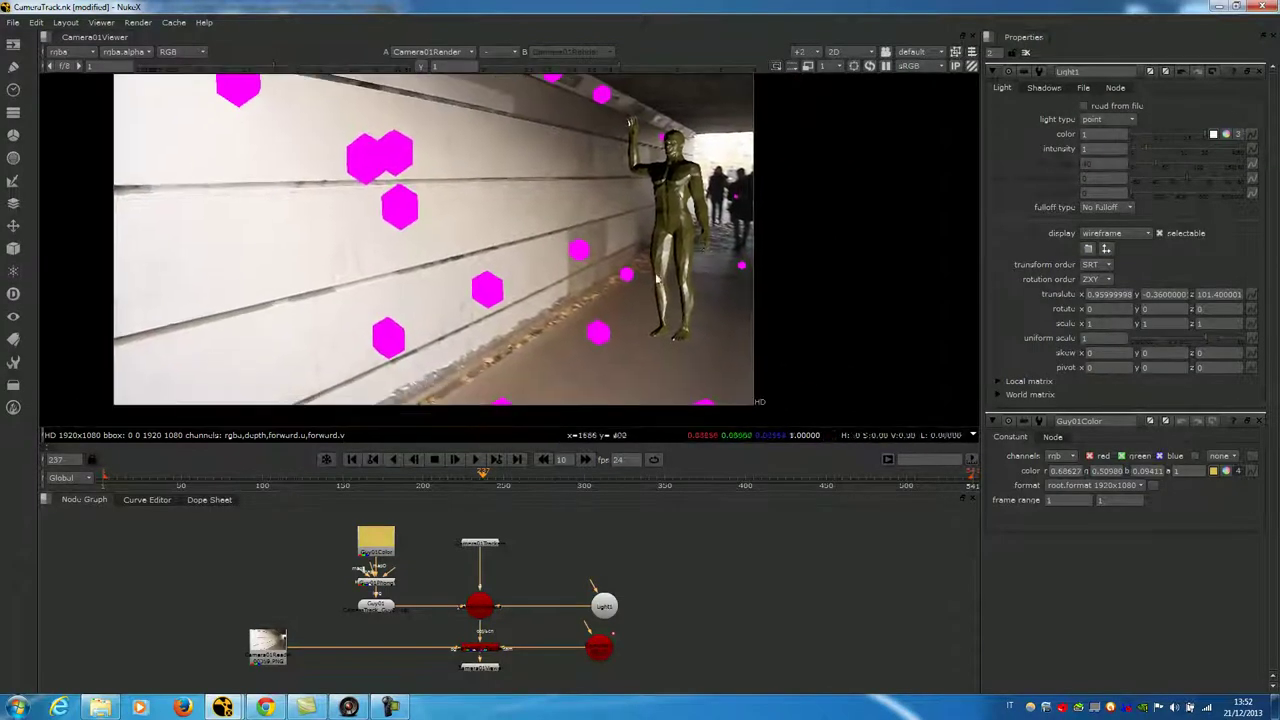
pyautogui.moveTo(483, 477); pyautogui.dragTo(587, 478)
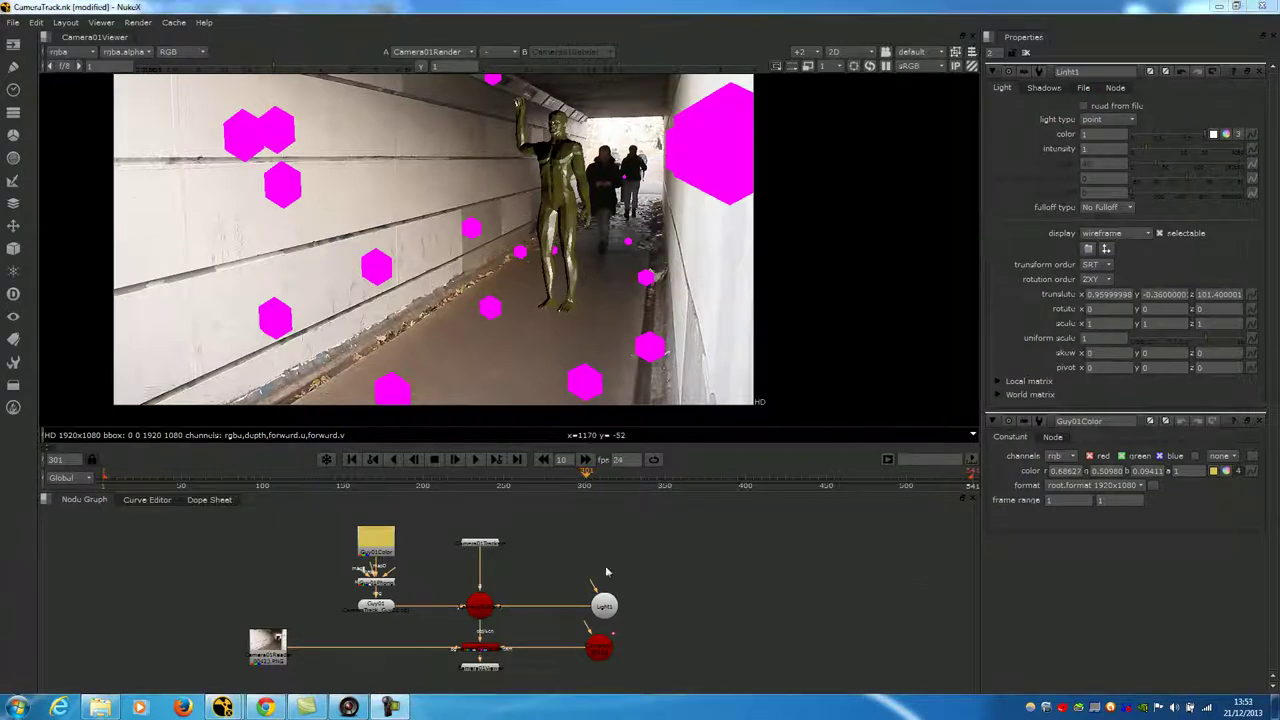
# Disconnect Guy01 from the scene and delete the Guy01, Guy01Phong, Guy01Color and Light1 nodes.
pyautogui.moveTo(450, 606); pyautogui.dragTo(436, 586)
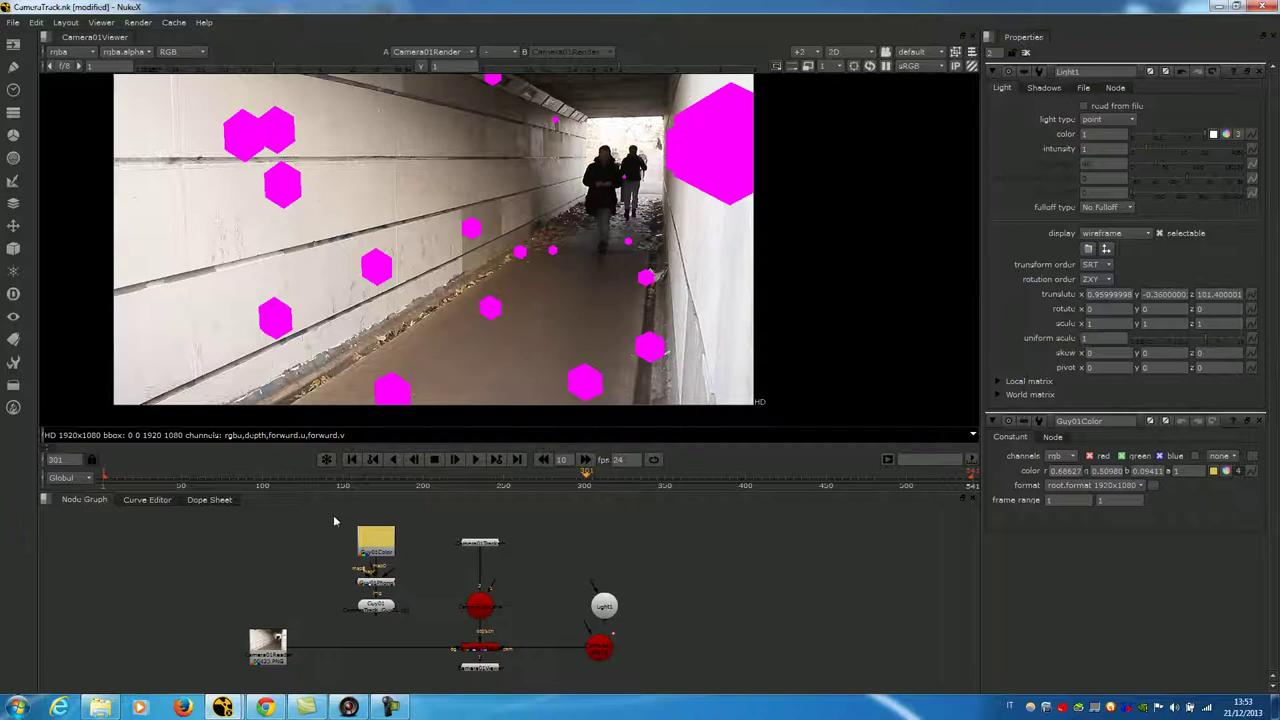
pyautogui.moveTo(337, 523); pyautogui.dragTo(418, 628)
pyautogui.press('Delete')
pyautogui.click(607, 608)
pyautogui.press('Delete')
# Scrub the timeline to frame 290 and inspect the tunnel floor among the tracker points.
pyautogui.moveTo(603, 493)
pyautogui.mouseDown()
pyautogui.moveTo(603, 450)
pyautogui.moveTo(611, 487)
pyautogui.mouseUp()
pyautogui.moveTo(585, 354); pyautogui.dragTo(589, 322, button='middle')
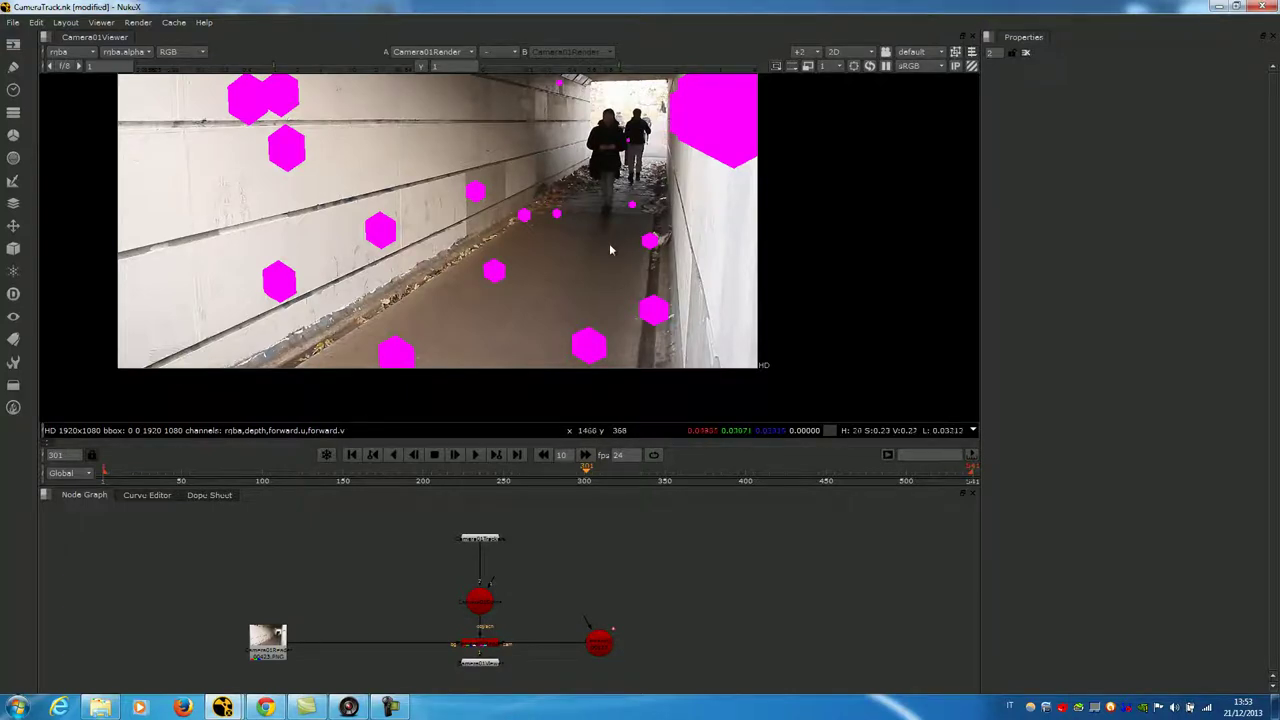
pyautogui.moveTo(593, 467)
pyautogui.mouseDown()
pyautogui.moveTo(650, 467)
pyautogui.moveTo(569, 477)
pyautogui.mouseUp()
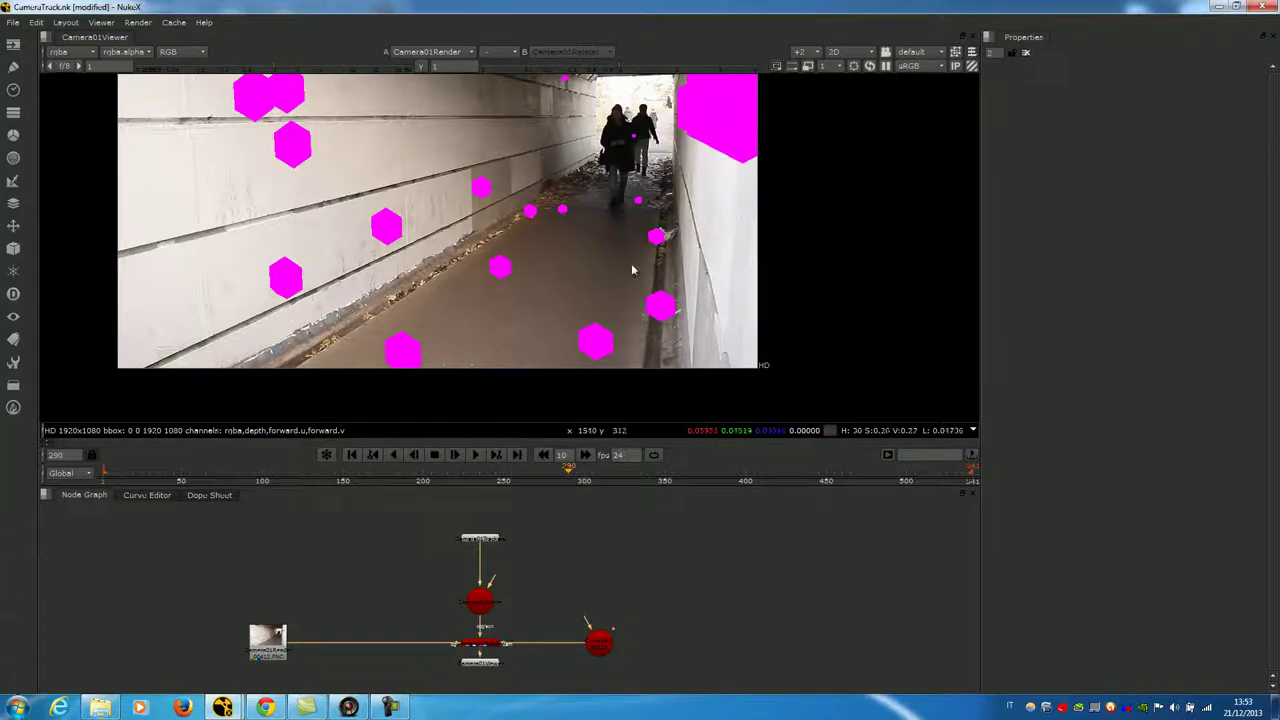
# Scrub the timeline to frame 258 and inspect the tracker points along the tunnel floor.
pyautogui.click(586, 473)
pyautogui.moveTo(586, 474)
pyautogui.mouseDown()
pyautogui.moveTo(619, 473)
pyautogui.moveTo(508, 477)
pyautogui.moveTo(518, 481)
pyautogui.moveTo(490, 470)
pyautogui.moveTo(517, 473)
pyautogui.mouseUp()
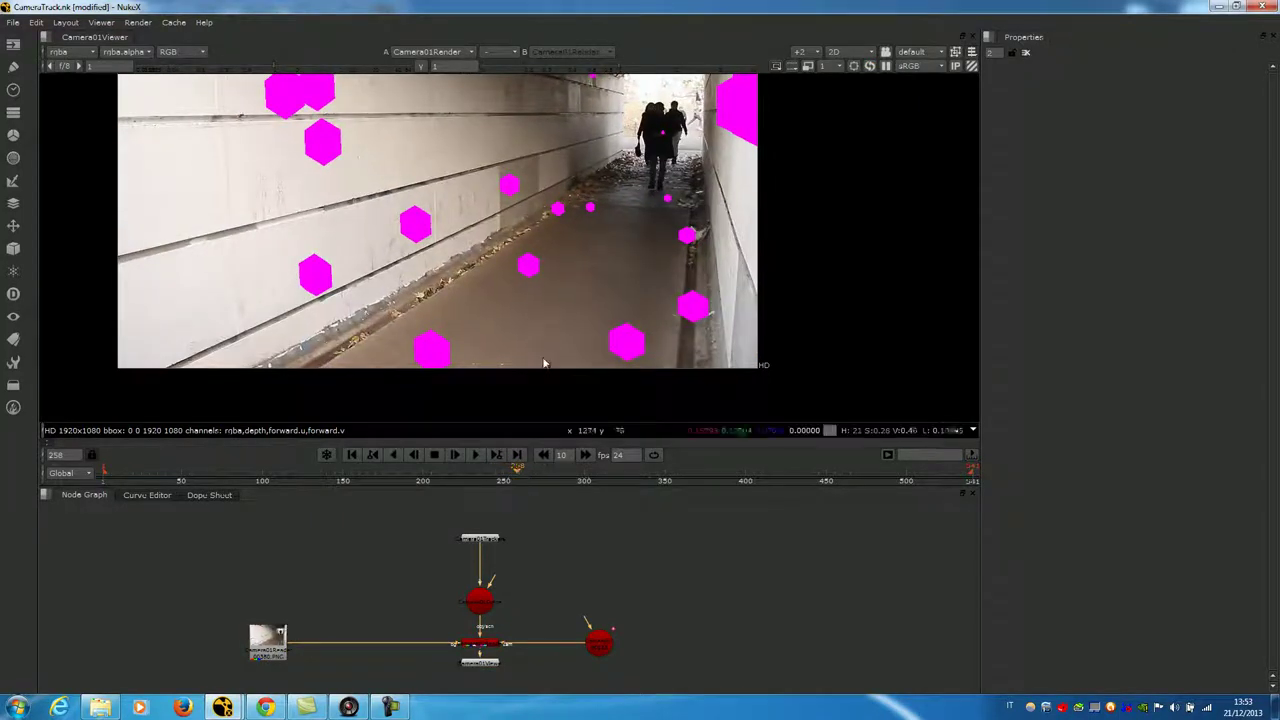
pyautogui.scroll(1, 582, 317)
pyautogui.scroll(1, 583, 318)
pyautogui.scroll(-1, 583, 318)
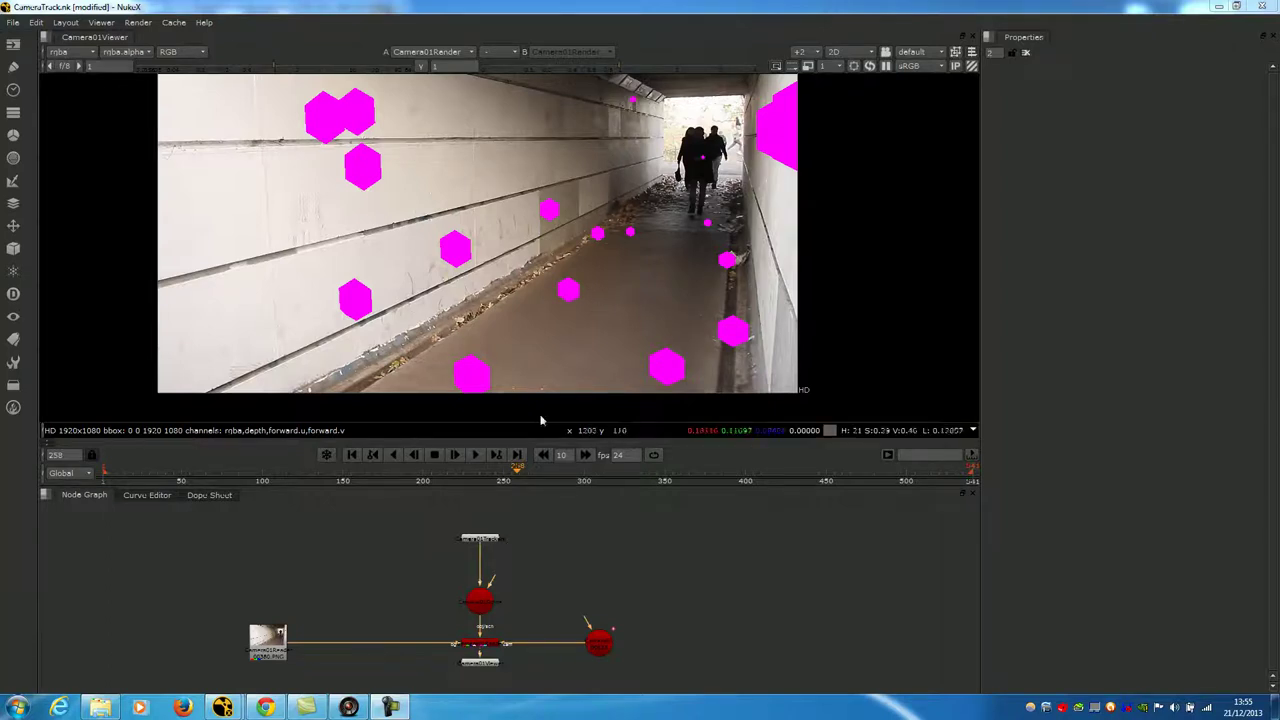
# Show the Camera01Scene node in the 3D view and examine the row of tracker points along the ground grid.
pyautogui.doubleClick(480, 606)
pyautogui.press('1')
pyautogui.scroll(-3, 506, 321)
pyautogui.keyDown('ctrl'); pyautogui.moveTo(506, 320); pyautogui.dragTo(714, 249); pyautogui.keyUp('ctrl')
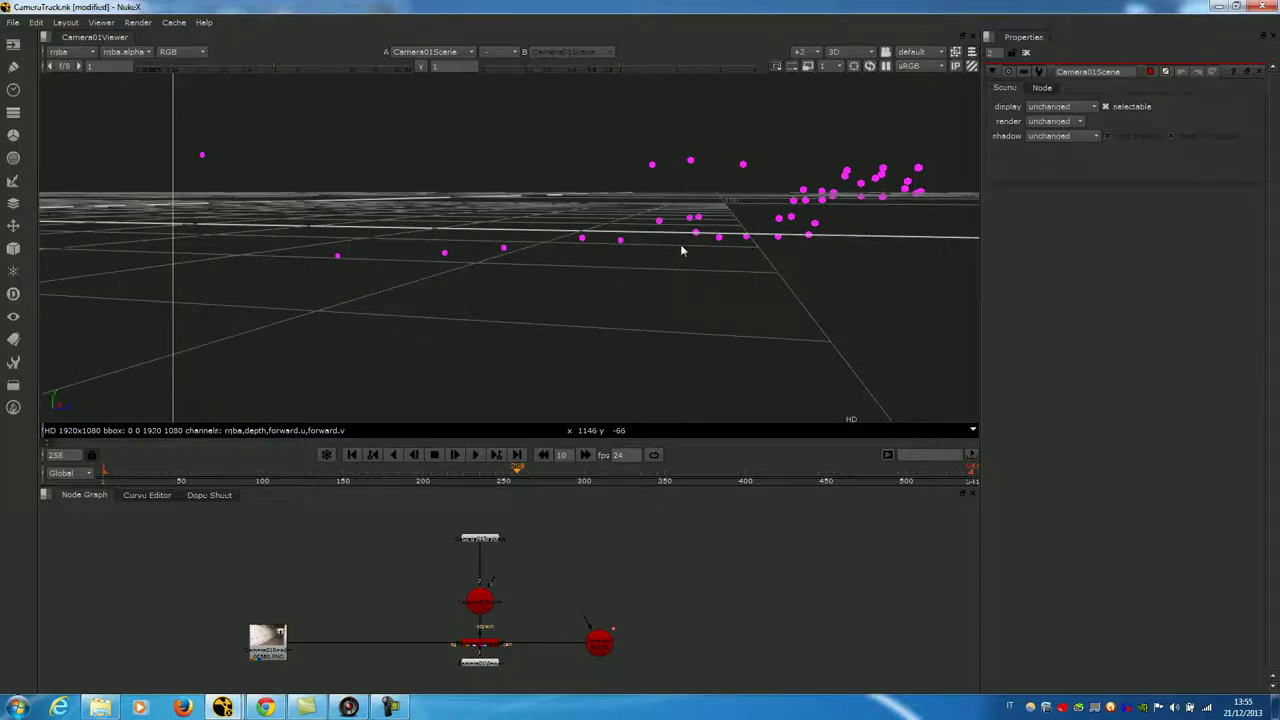
pyautogui.keyDown('ctrl'); pyautogui.moveTo(740, 233); pyautogui.dragTo(622, 270); pyautogui.keyUp('ctrl')
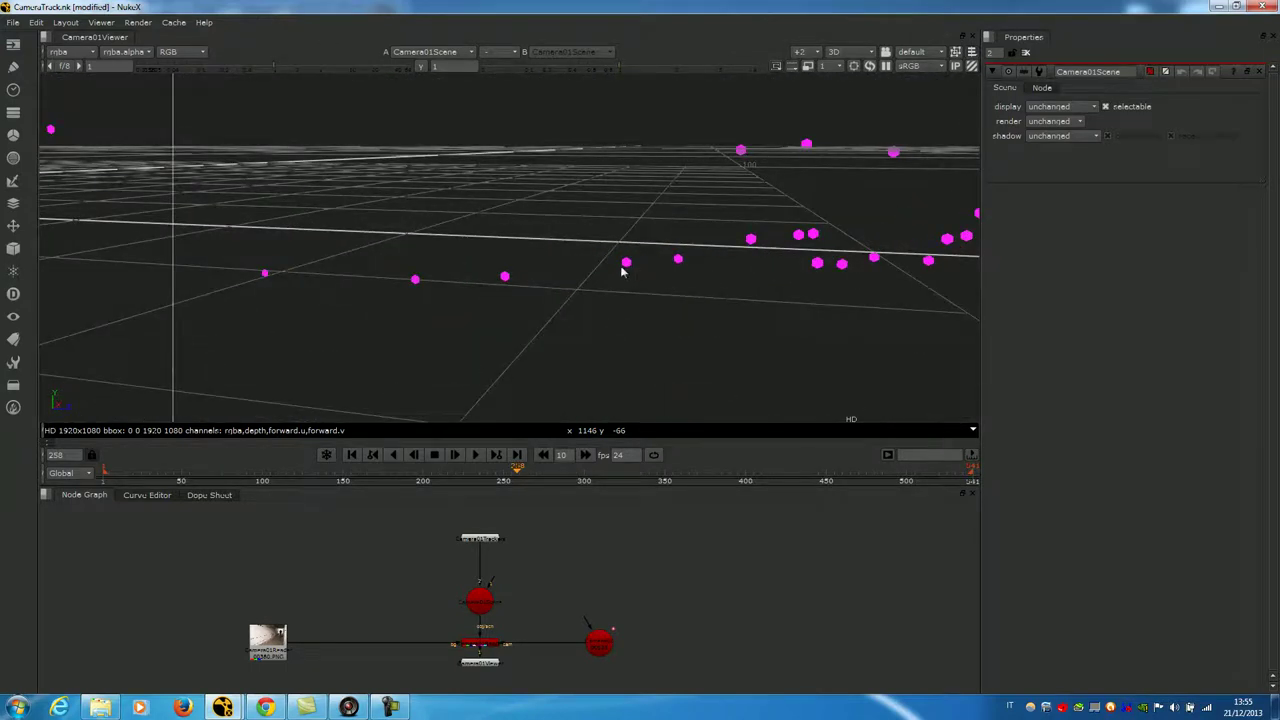
pyautogui.click(627, 265)
pyautogui.keyDown('alt'); pyautogui.moveTo(629, 266); pyautogui.dragTo(712, 280, button='middle'); pyautogui.keyUp('alt')
pyautogui.rightClick(696, 280)
pyautogui.click(695, 280)
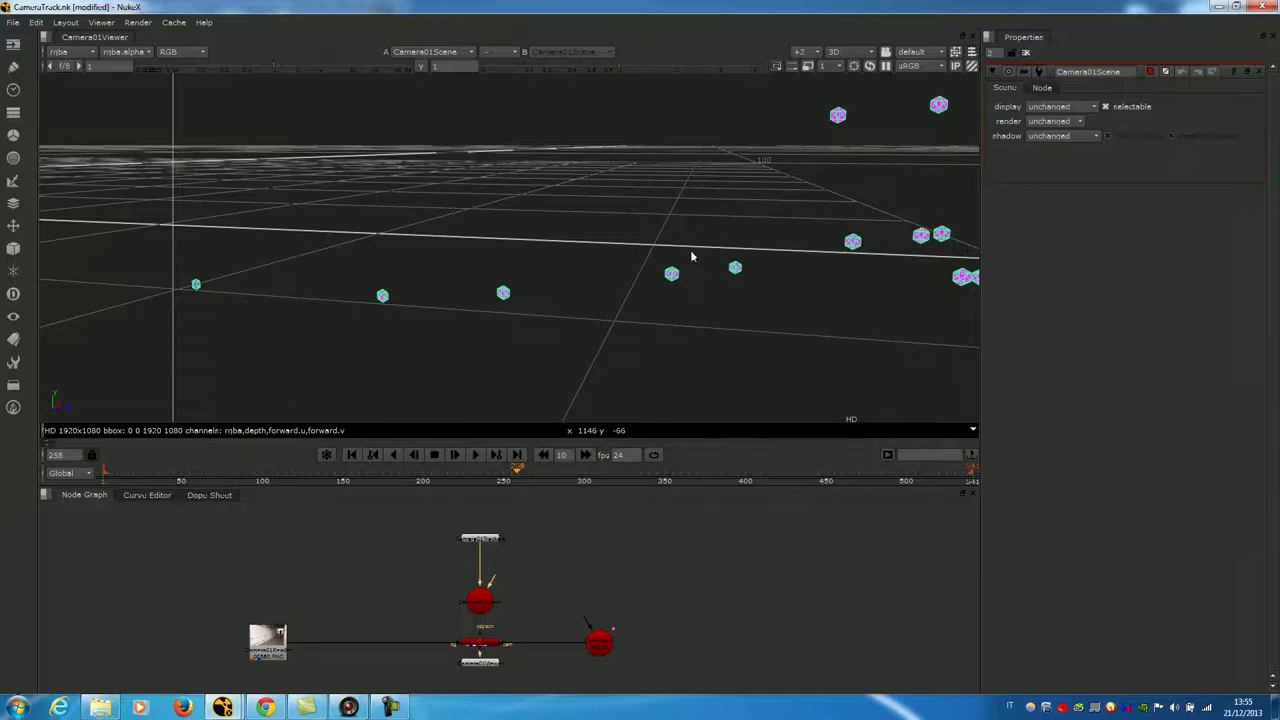
pyautogui.keyDown('ctrl'); pyautogui.moveTo(678, 283); pyautogui.dragTo(770, 121); pyautogui.keyUp('ctrl')
# Open the internal node graph of the Camera01Trackers group.
pyautogui.scroll(4, 485, 540)
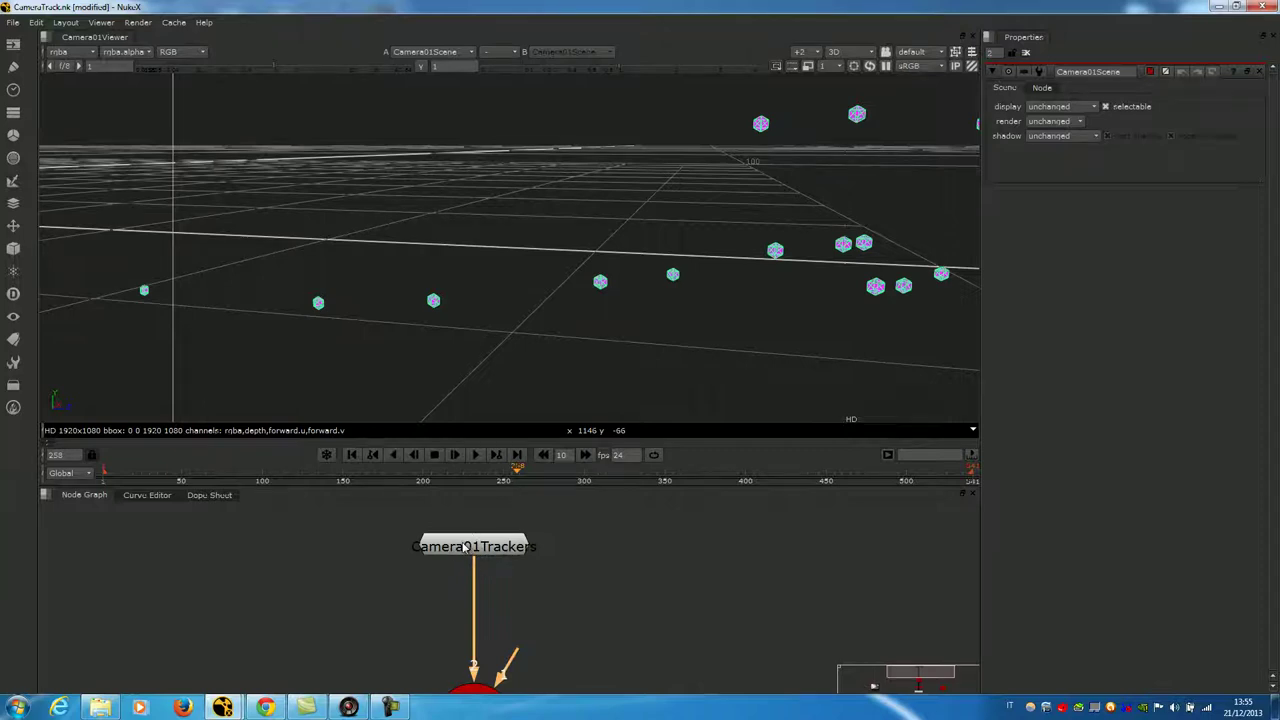
pyautogui.click(465, 545)
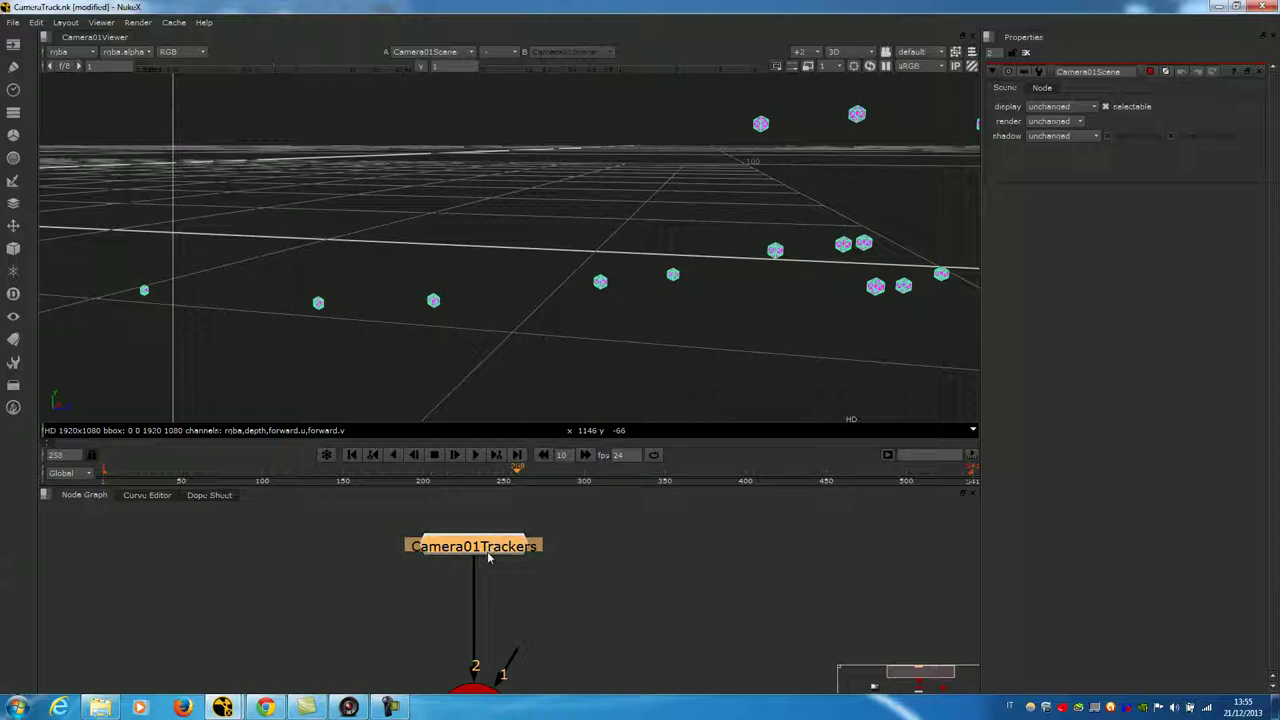
pyautogui.hotkey('ctrl', 'Return')
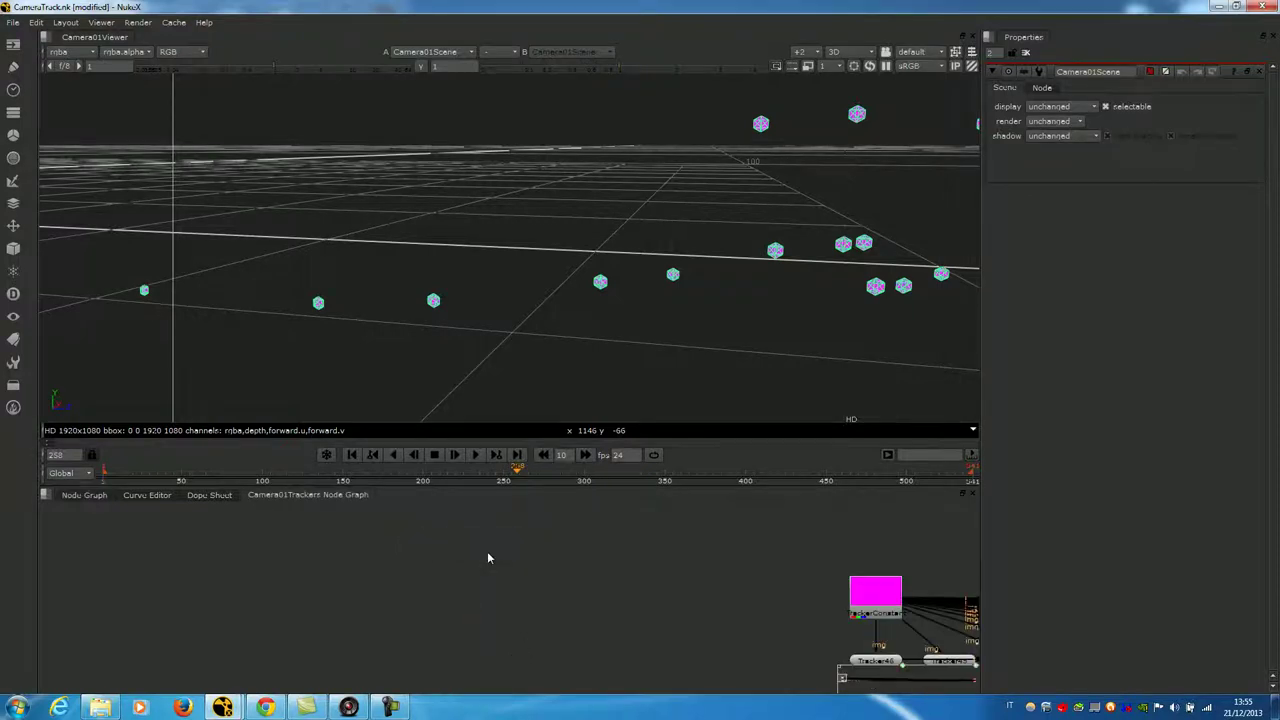
# Find Tracker46 at the start of the tracker row, open its properties, and locate its point in the 3D view.
pyautogui.scroll(-3, 487, 552)
pyautogui.moveTo(923, 602); pyautogui.dragTo(496, 603, button='middle')
pyautogui.moveTo(628, 581); pyautogui.dragTo(246, 569, button='middle')
pyautogui.moveTo(163, 550); pyautogui.dragTo(398, 555, button='middle')
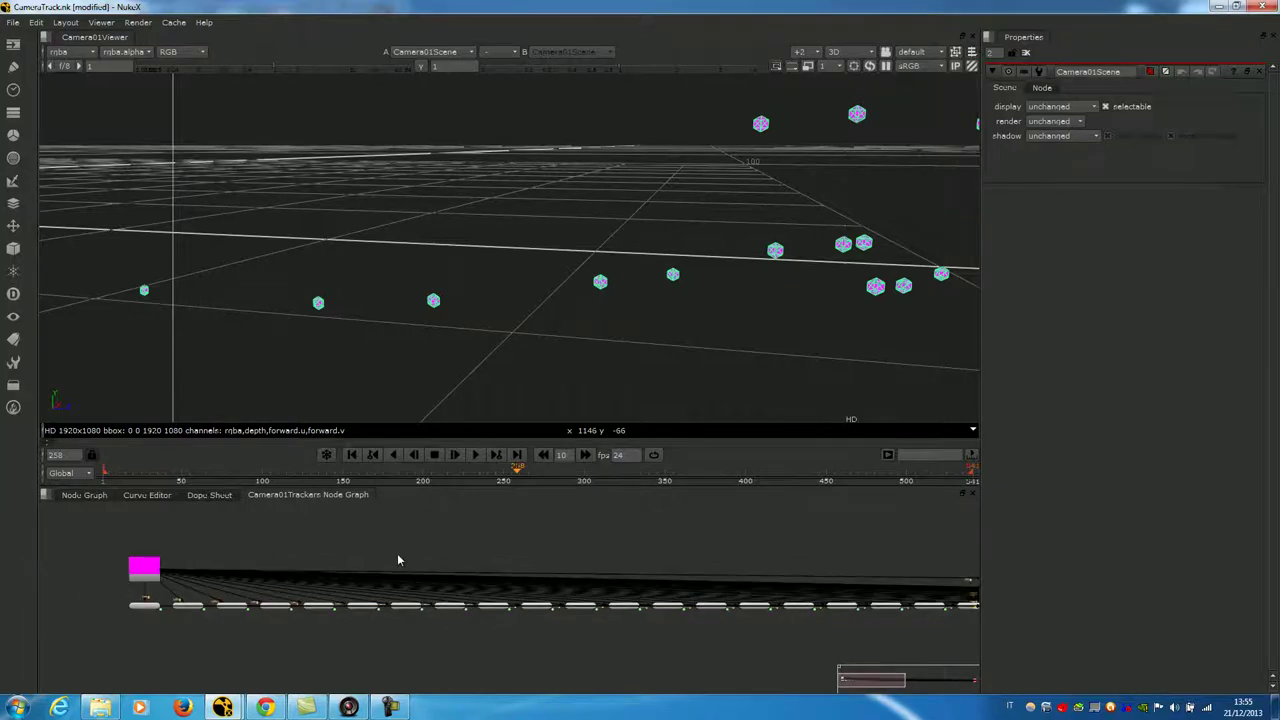
pyautogui.scroll(6, 397, 560)
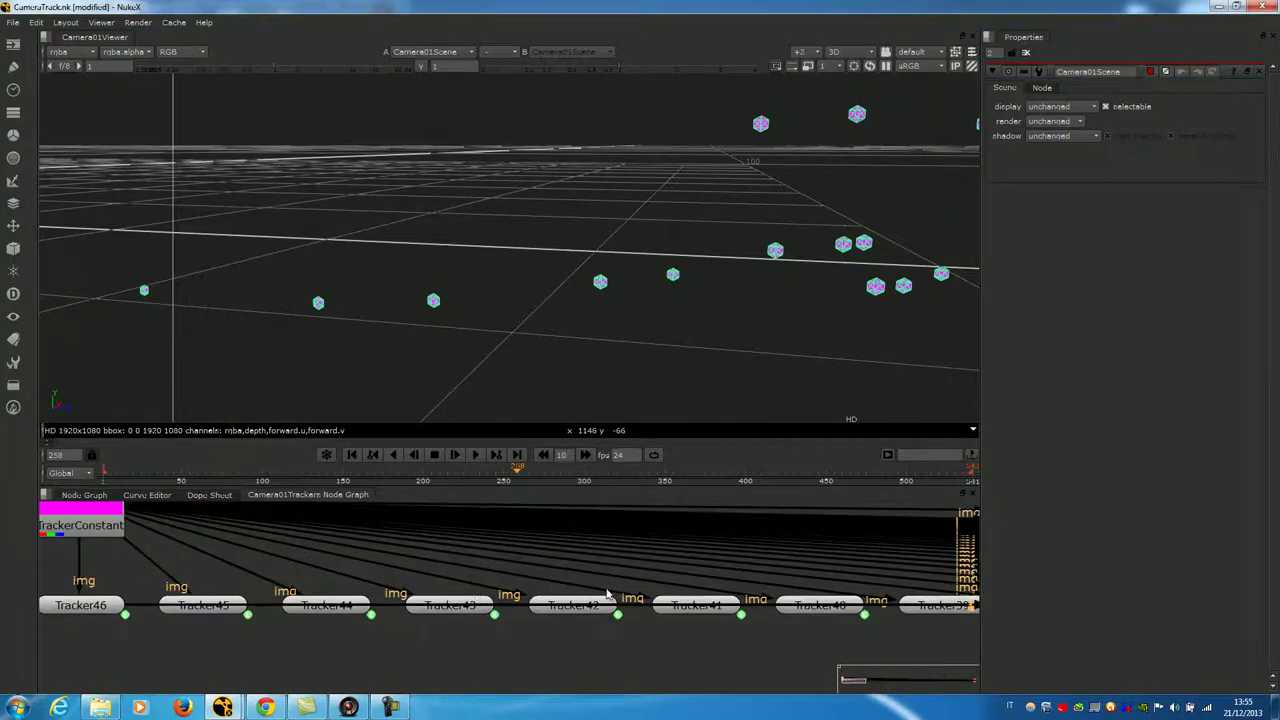
pyautogui.doubleClick(86, 614)
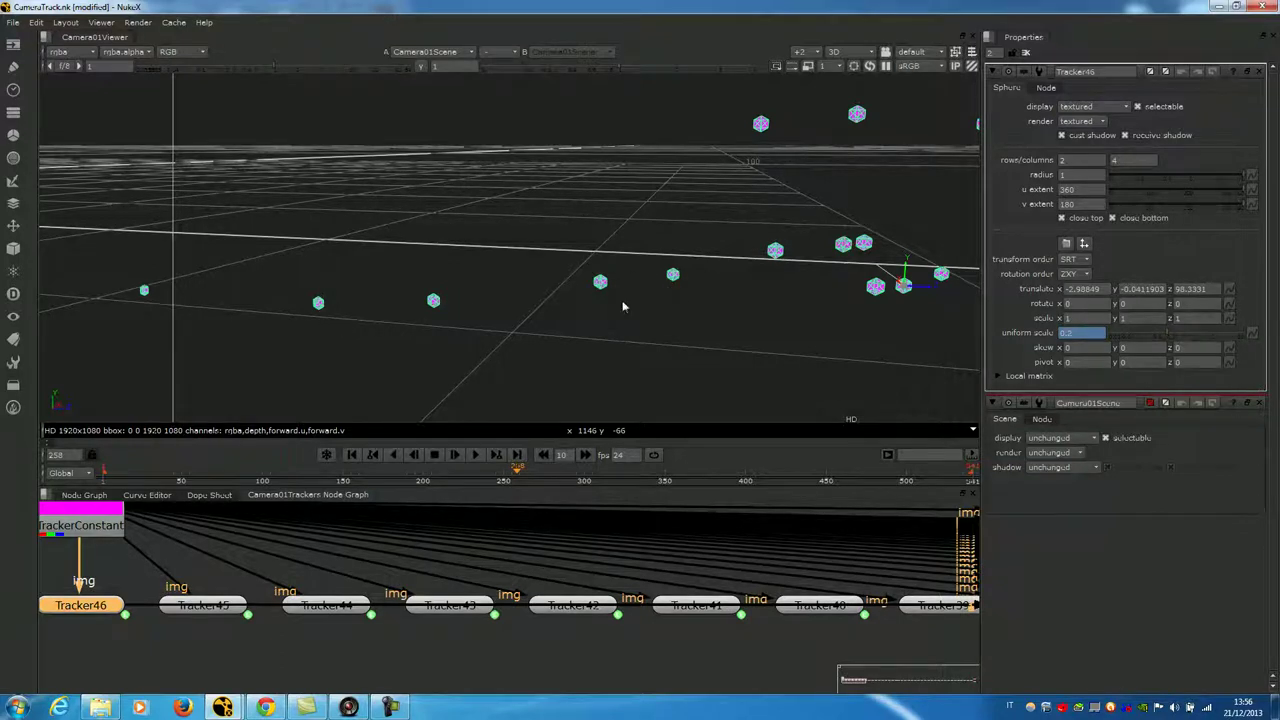
pyautogui.scroll(-3, 551, 311)
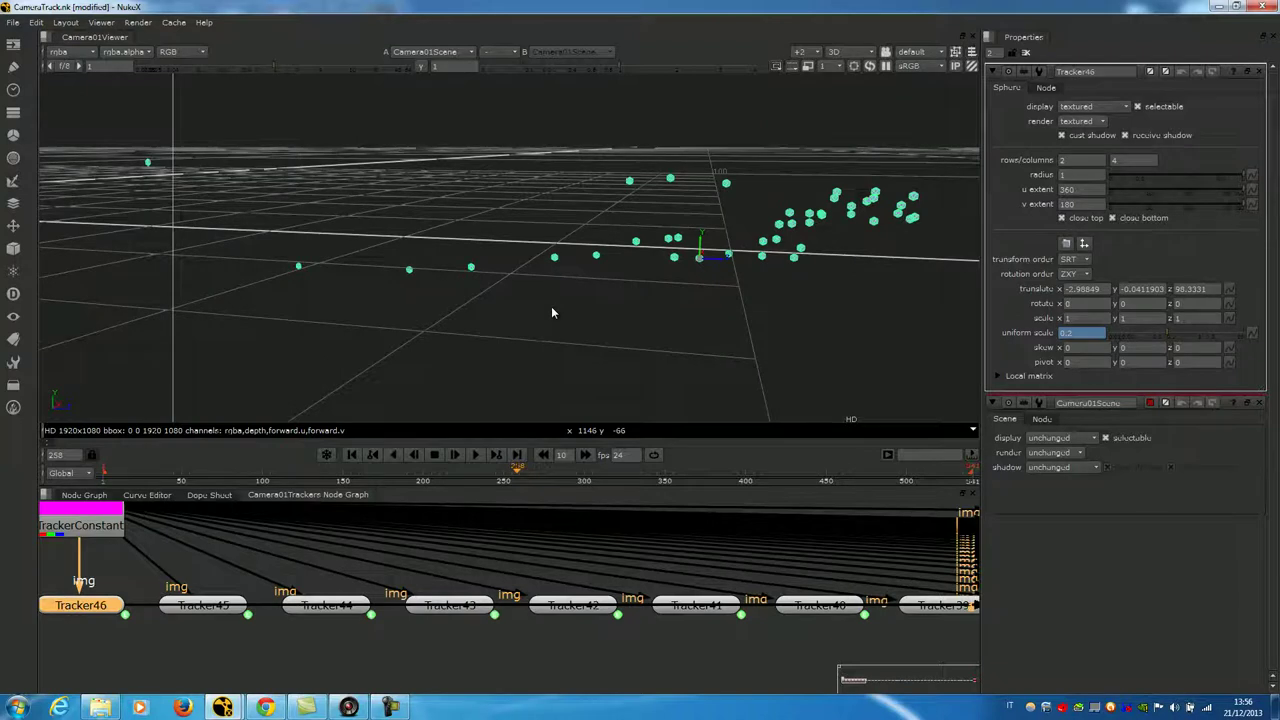
pyautogui.scroll(2, 551, 313)
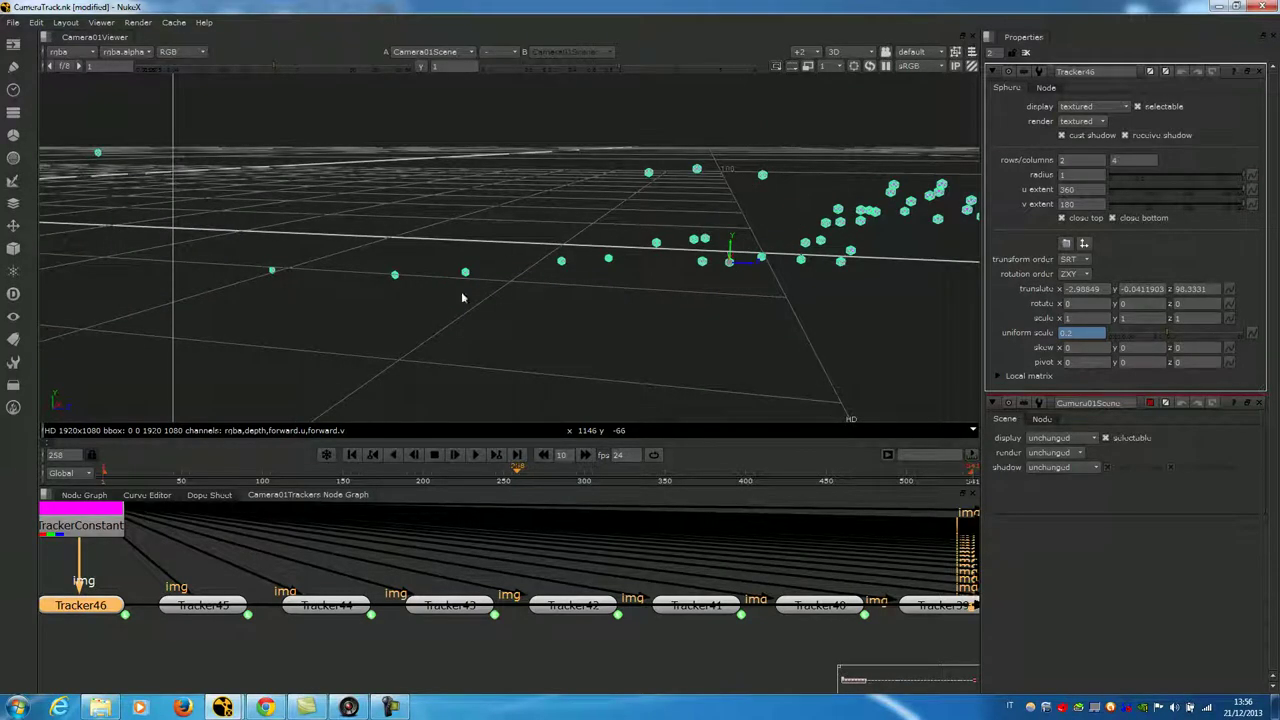
# Return to the main node graph and connect the free input of Camera01Scene to the camera node.
pyautogui.click(150, 495)
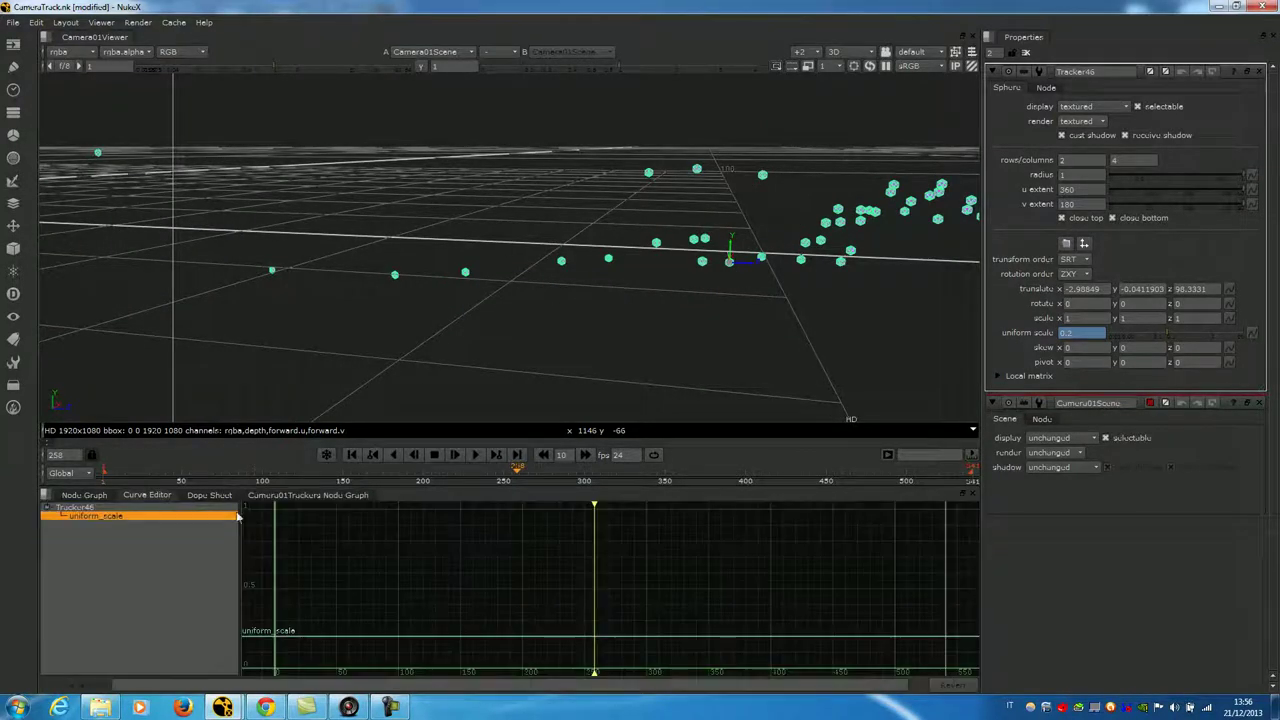
pyautogui.click(84, 495)
pyautogui.scroll(-4, 548, 618)
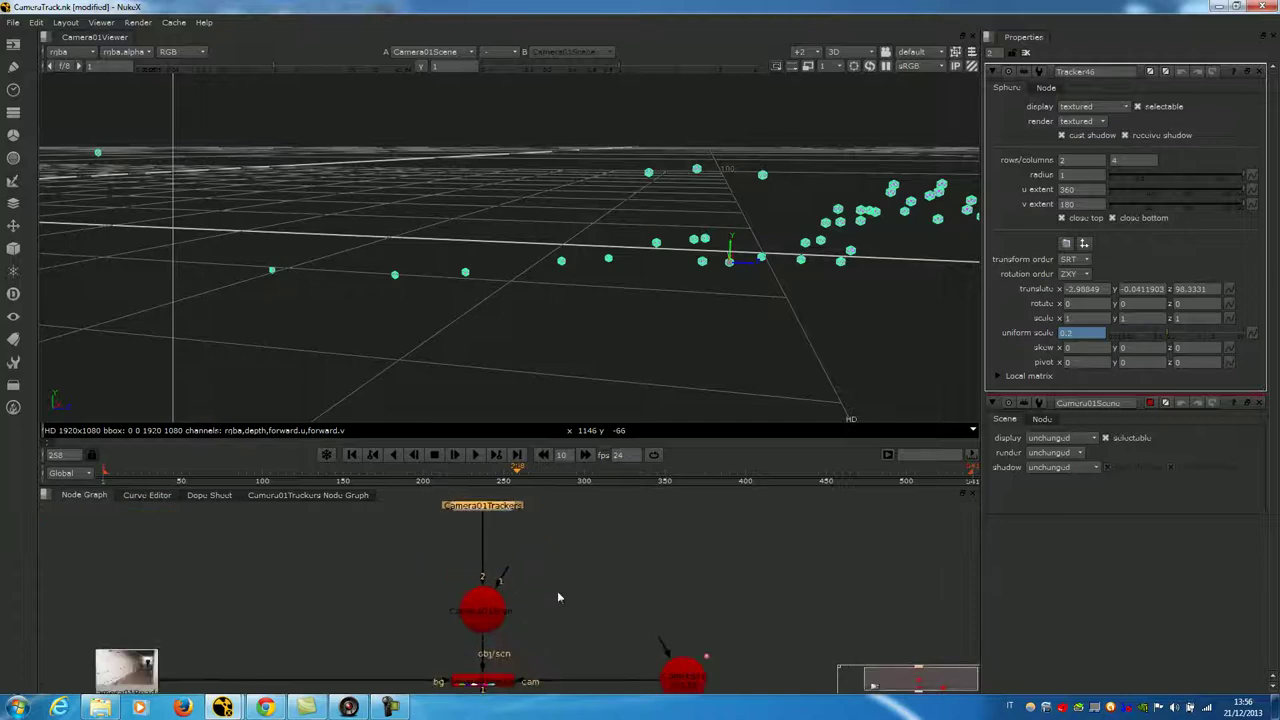
pyautogui.moveTo(518, 586); pyautogui.dragTo(646, 654)
pyautogui.keyDown('ctrl'); pyautogui.moveTo(963, 243); pyautogui.dragTo(758, 275); pyautogui.keyUp('ctrl')
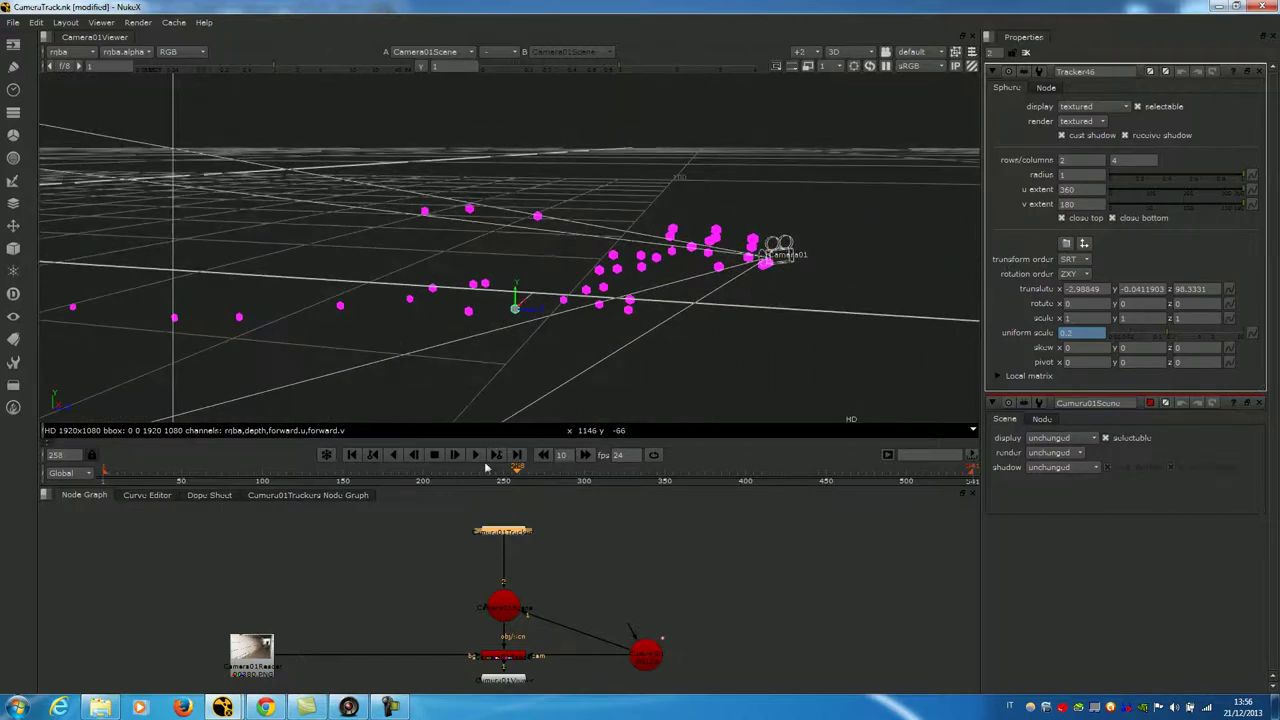
# Look through Camera01 in the 3D view and scrub to frame 286 to check where Tracker46 sits.
pyautogui.moveTo(518, 470)
pyautogui.mouseDown()
pyautogui.moveTo(685, 478)
pyautogui.moveTo(308, 486)
pyautogui.moveTo(503, 474)
pyautogui.mouseUp()
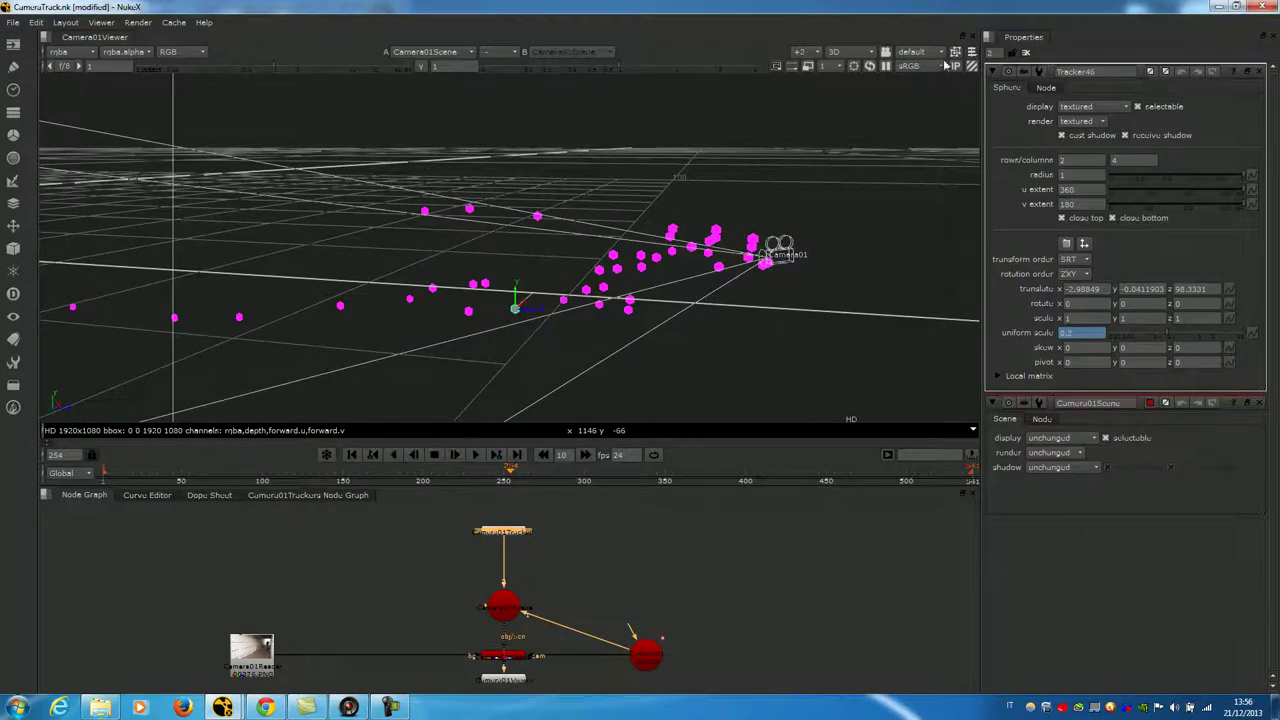
pyautogui.click(912, 51)
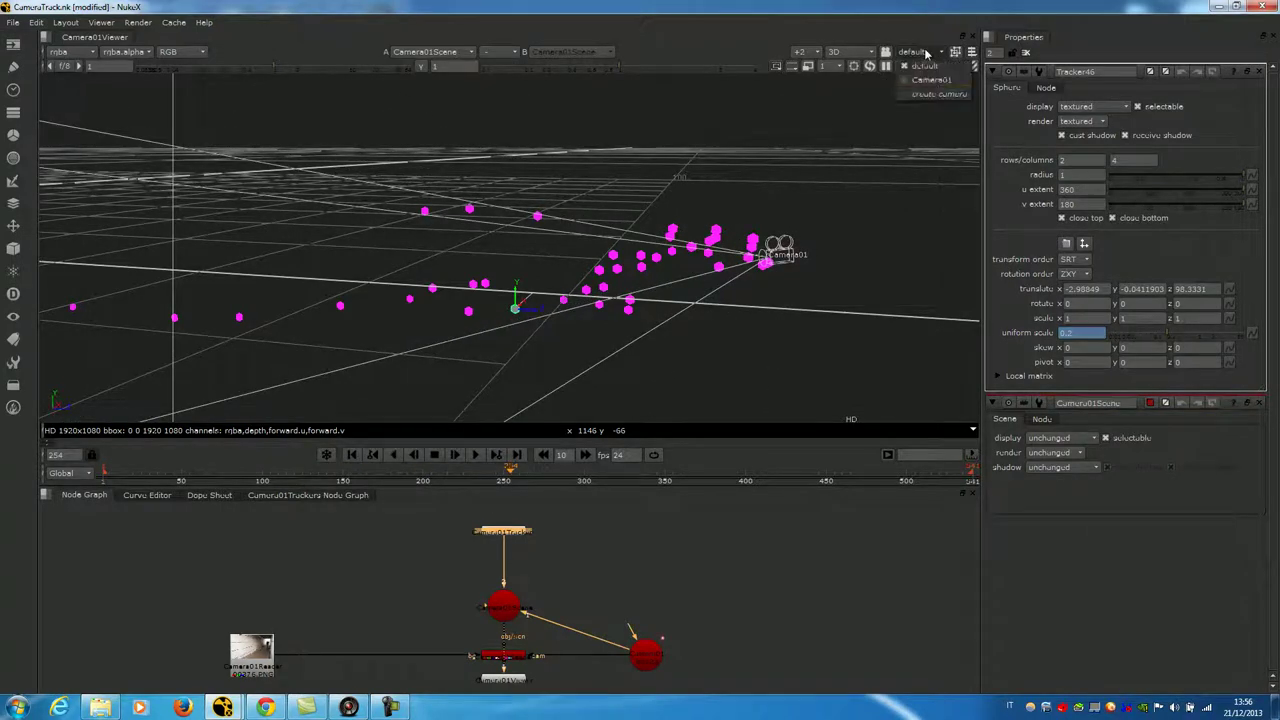
pyautogui.click(933, 81)
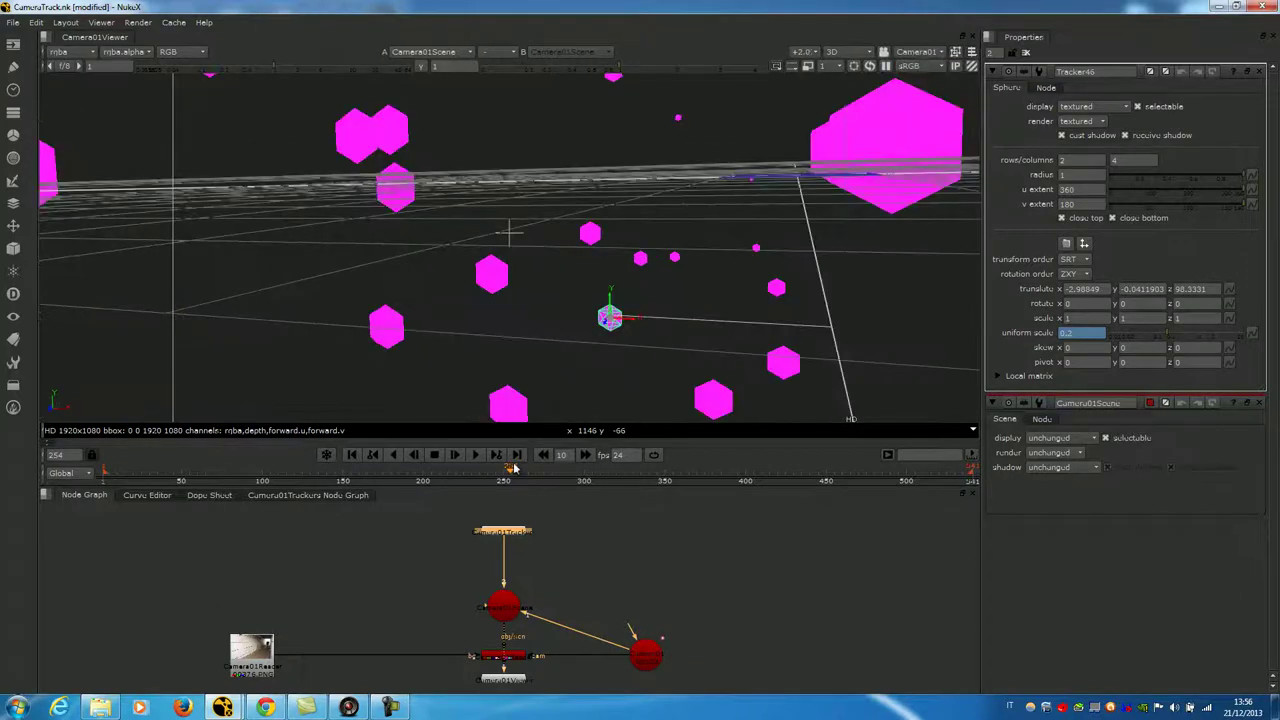
pyautogui.moveTo(538, 470); pyautogui.dragTo(561, 494)
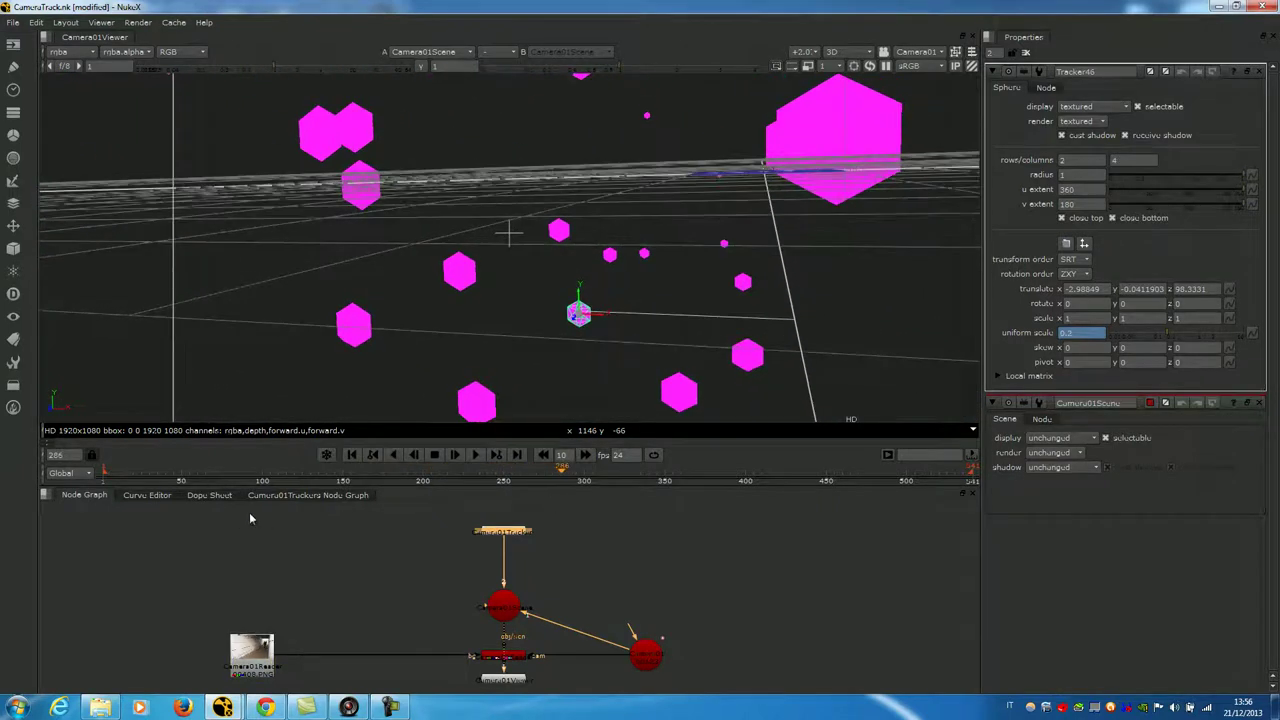
# Revisit Tracker46 inside the trackers group and switch the 3D view back to the default camera.
pyautogui.click(330, 498)
pyautogui.click(185, 637)
pyautogui.click(101, 609)
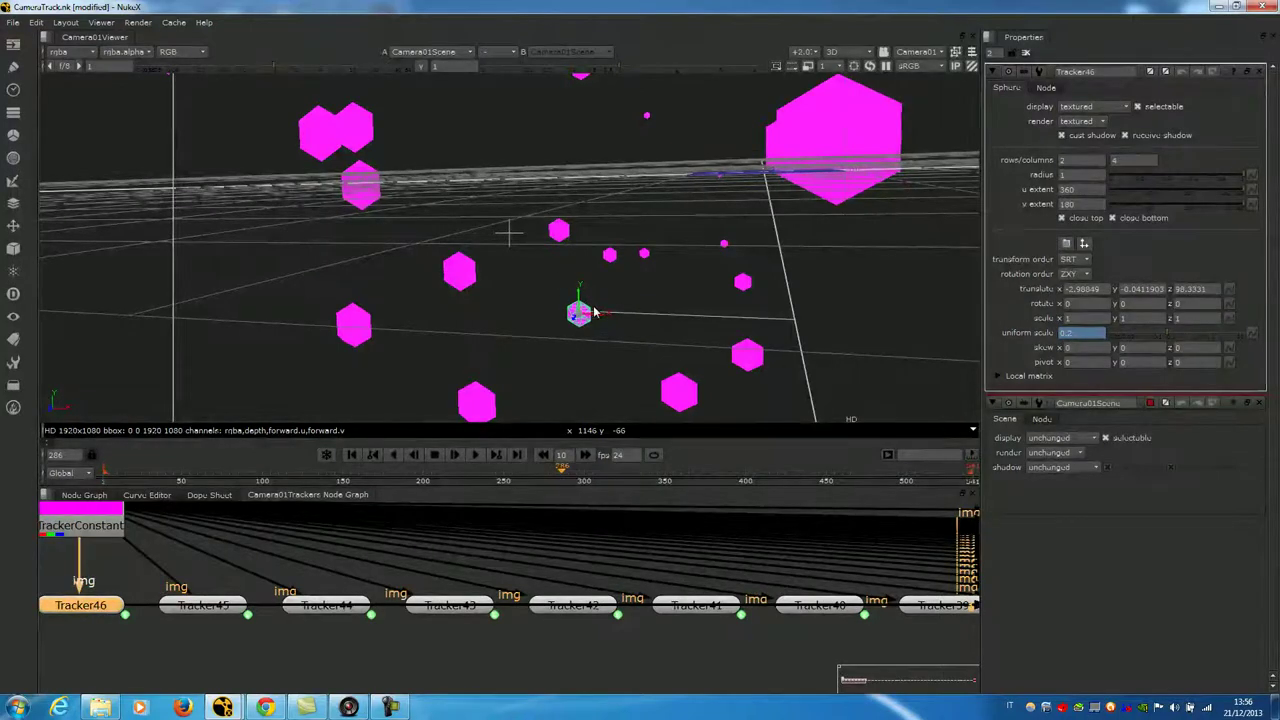
pyautogui.click(928, 56)
pyautogui.click(921, 68)
pyautogui.scroll(3, 494, 326)
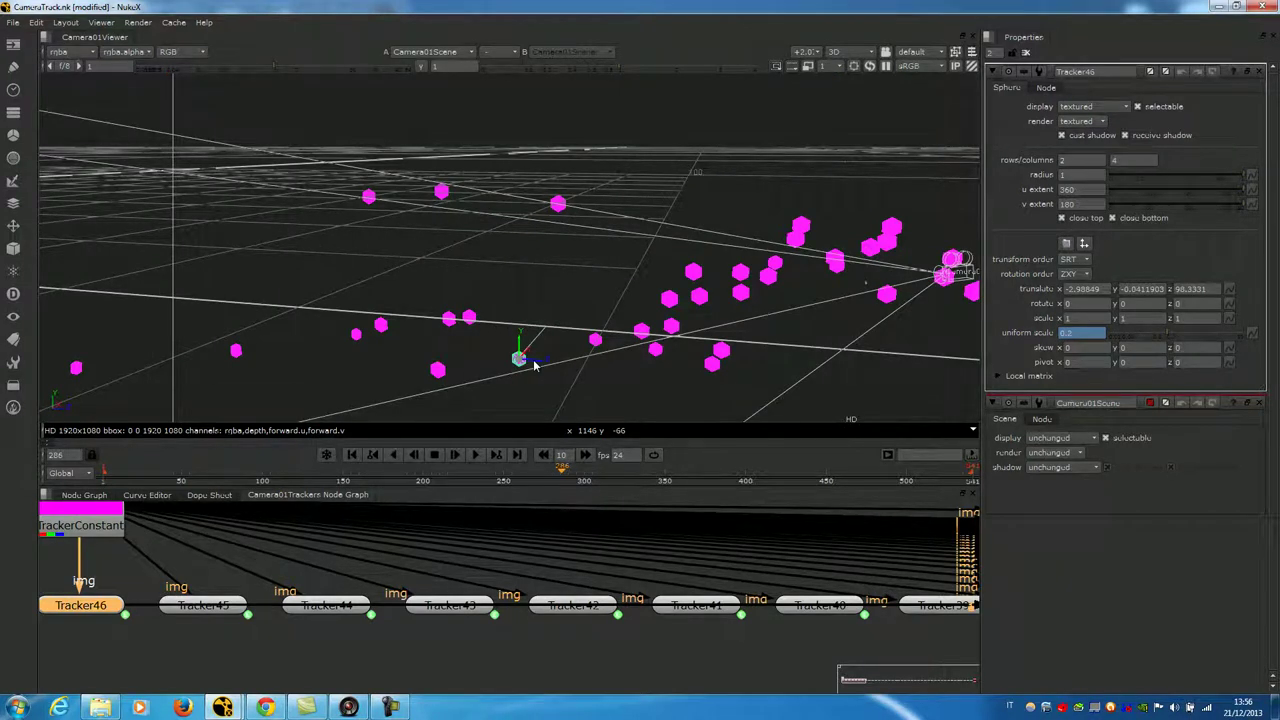
# Add a Card node to the main node graph and place it above the camera node.
pyautogui.click(146, 494)
pyautogui.click(88, 495)
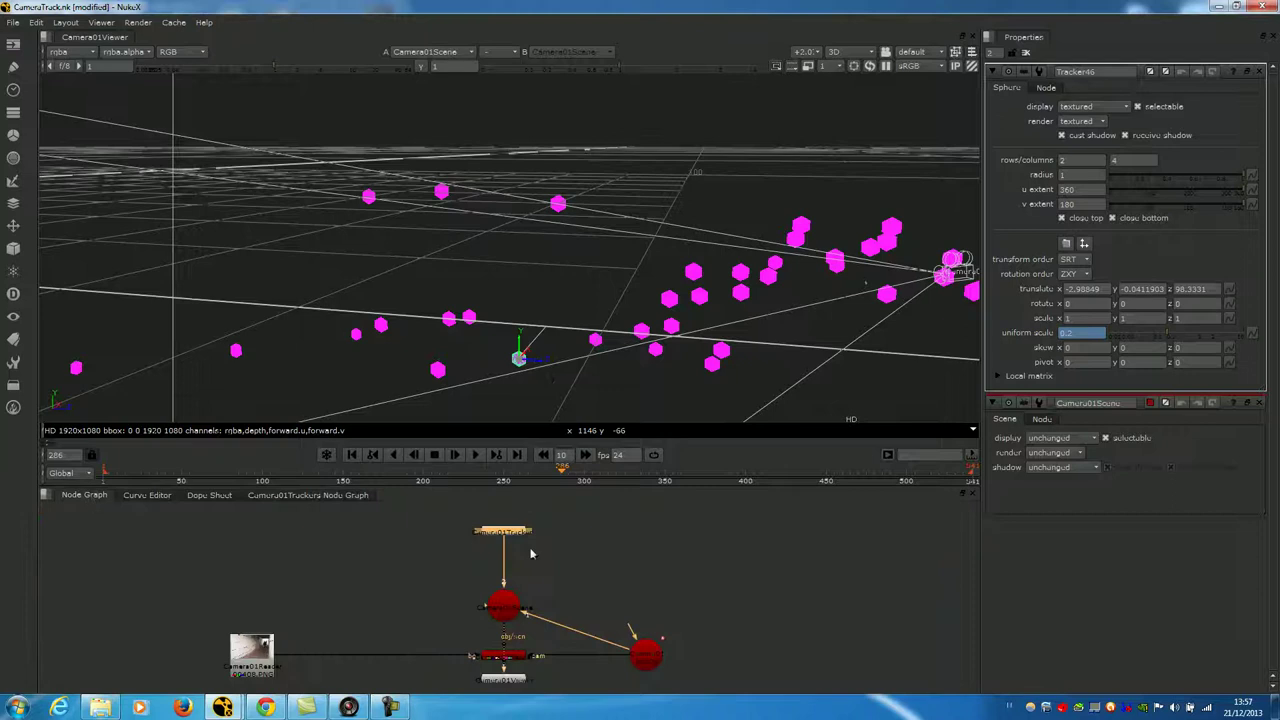
pyautogui.press('Tab')
pyautogui.write('card')
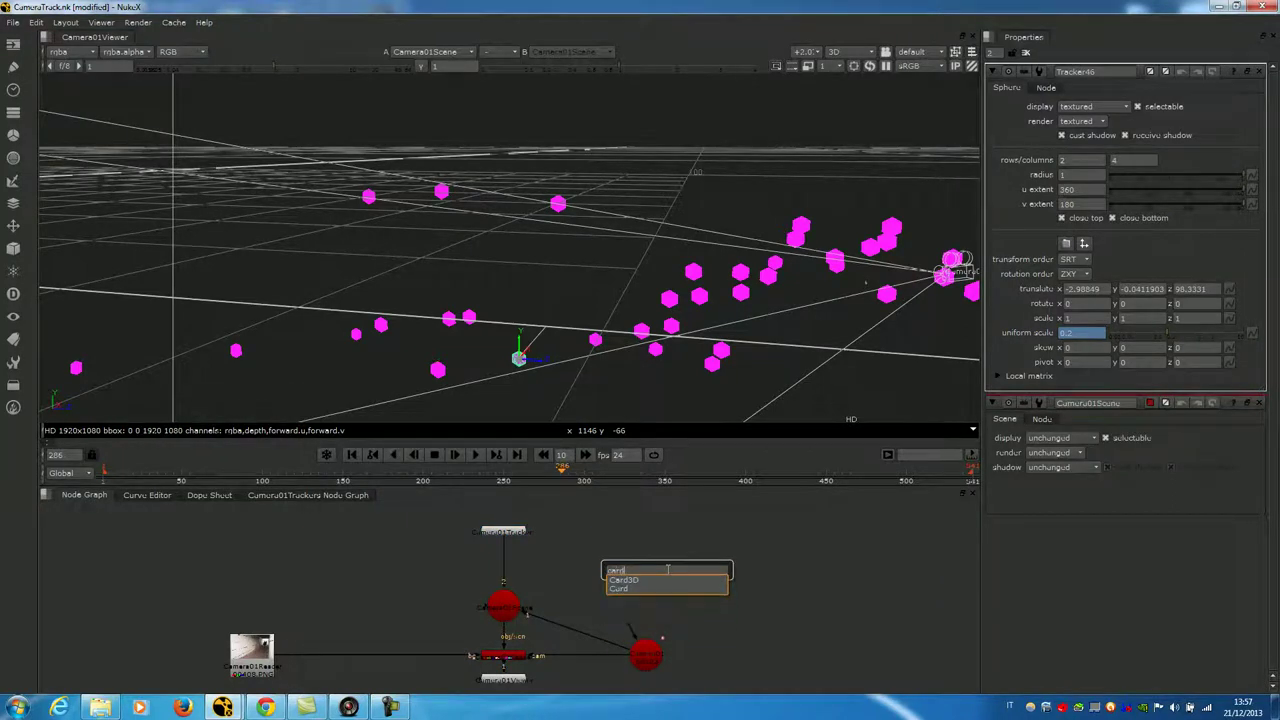
pyautogui.press('Return')
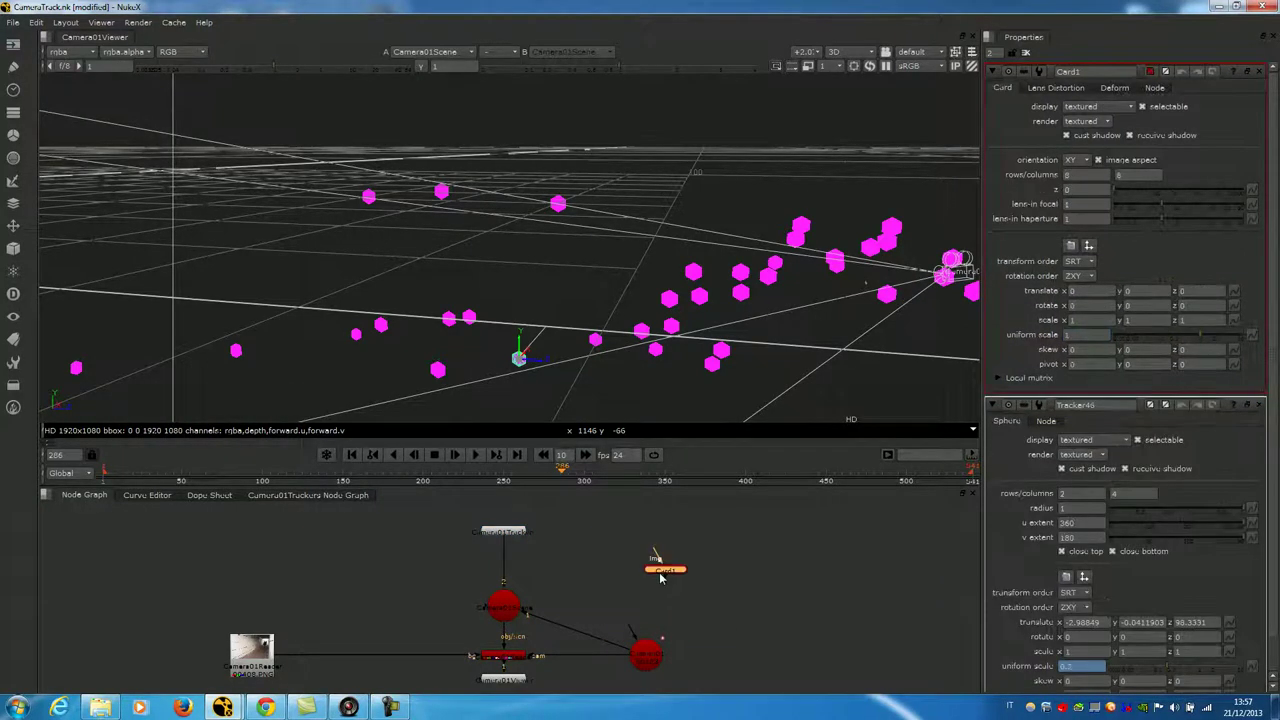
pyautogui.moveTo(660, 577); pyautogui.dragTo(676, 600)
# Copy Tracker46 out of the Camera01Trackers group and paste it into the main node graph near the card.
pyautogui.click(519, 536)
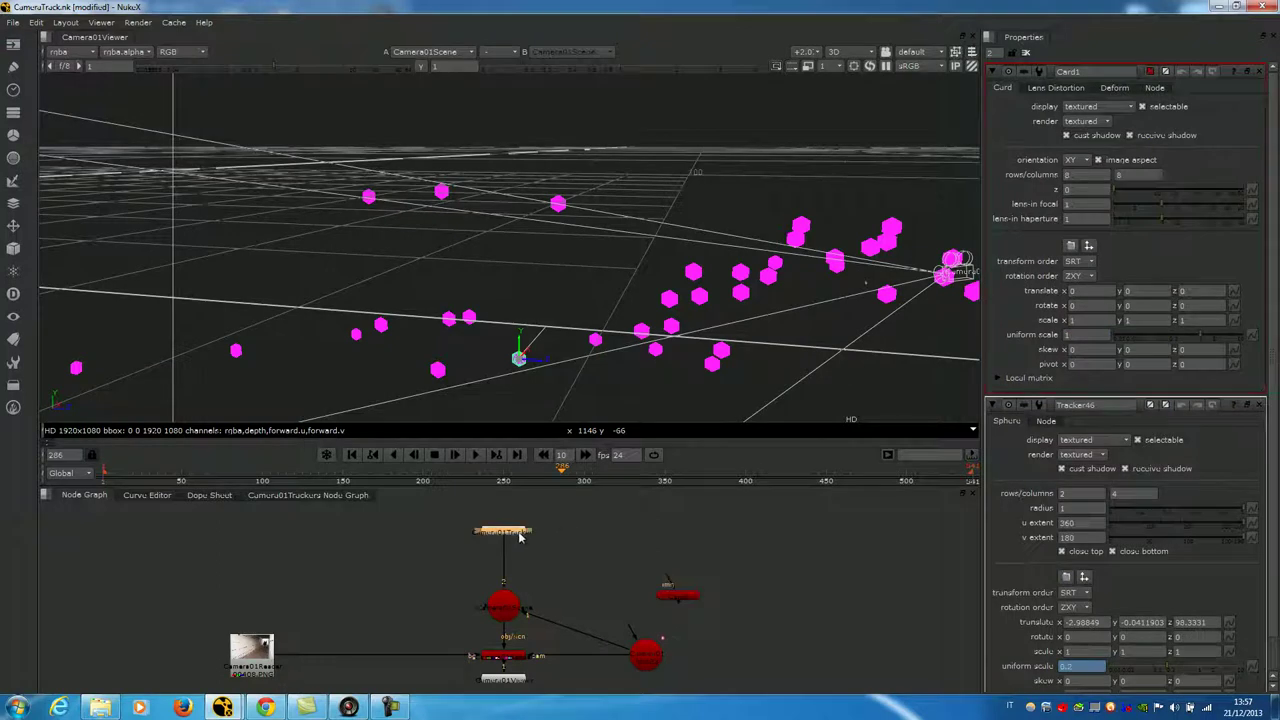
pyautogui.hotkey('ctrl', 'Return')
pyautogui.moveTo(56, 598); pyautogui.dragTo(268, 594, button='middle')
pyautogui.scroll(6, 268, 592)
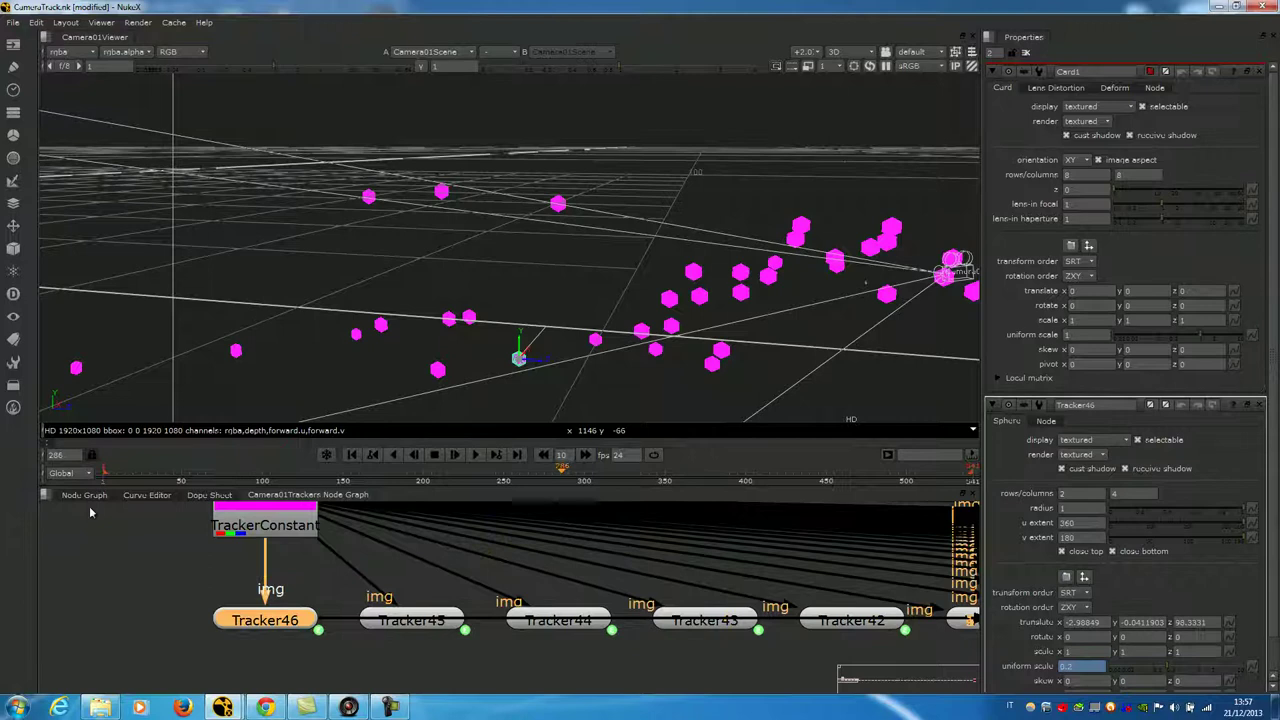
pyautogui.click(84, 495)
pyautogui.click(610, 527)
pyautogui.moveTo(601, 526); pyautogui.dragTo(602, 550)
pyautogui.click(684, 600)
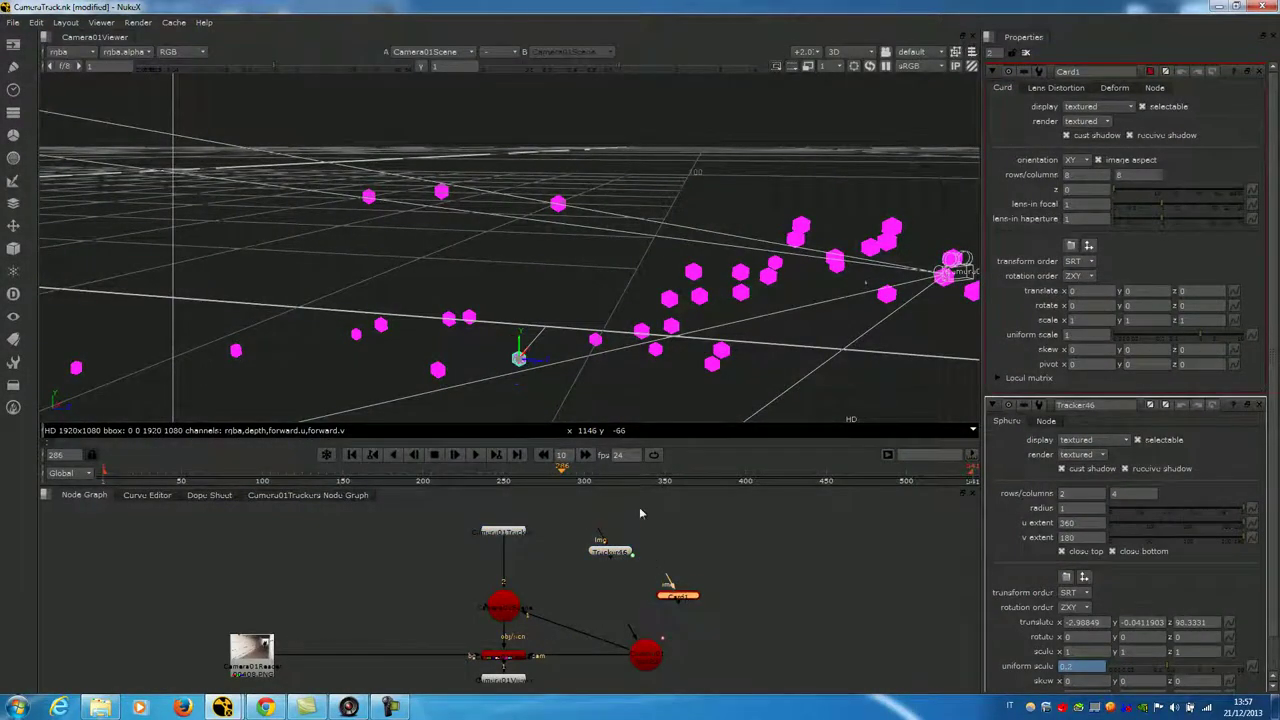
# Set the card's translate to x -2.98849, y -0.0411903, z 98.3331, copying the values from Tracker46.
pyautogui.doubleClick(620, 554)
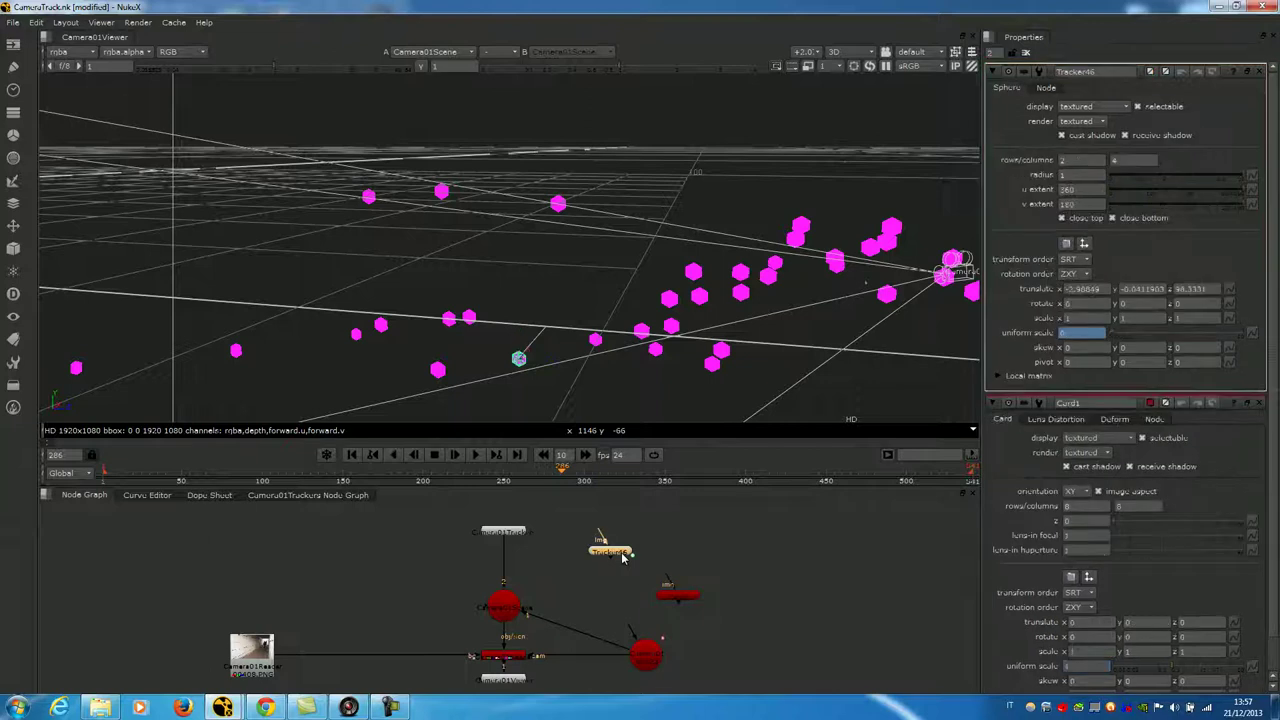
pyautogui.doubleClick(1085, 288)
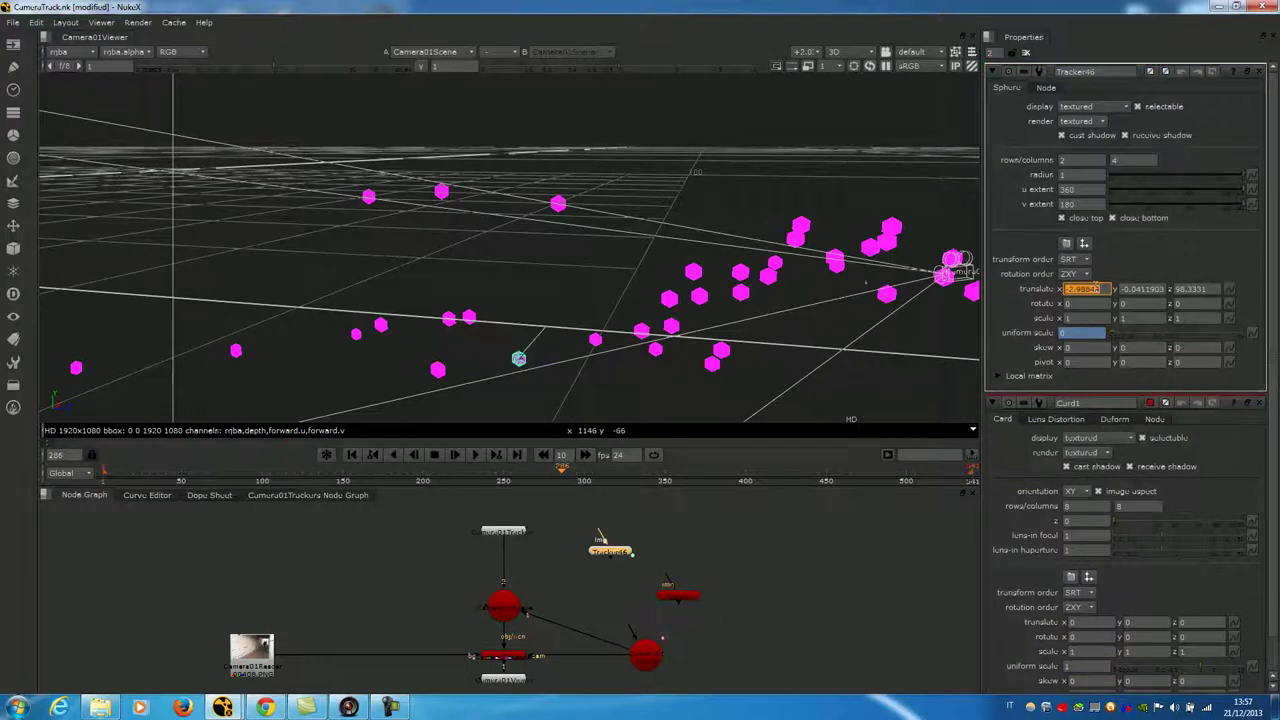
pyautogui.doubleClick(1090, 622)
pyautogui.write('-2.98849')
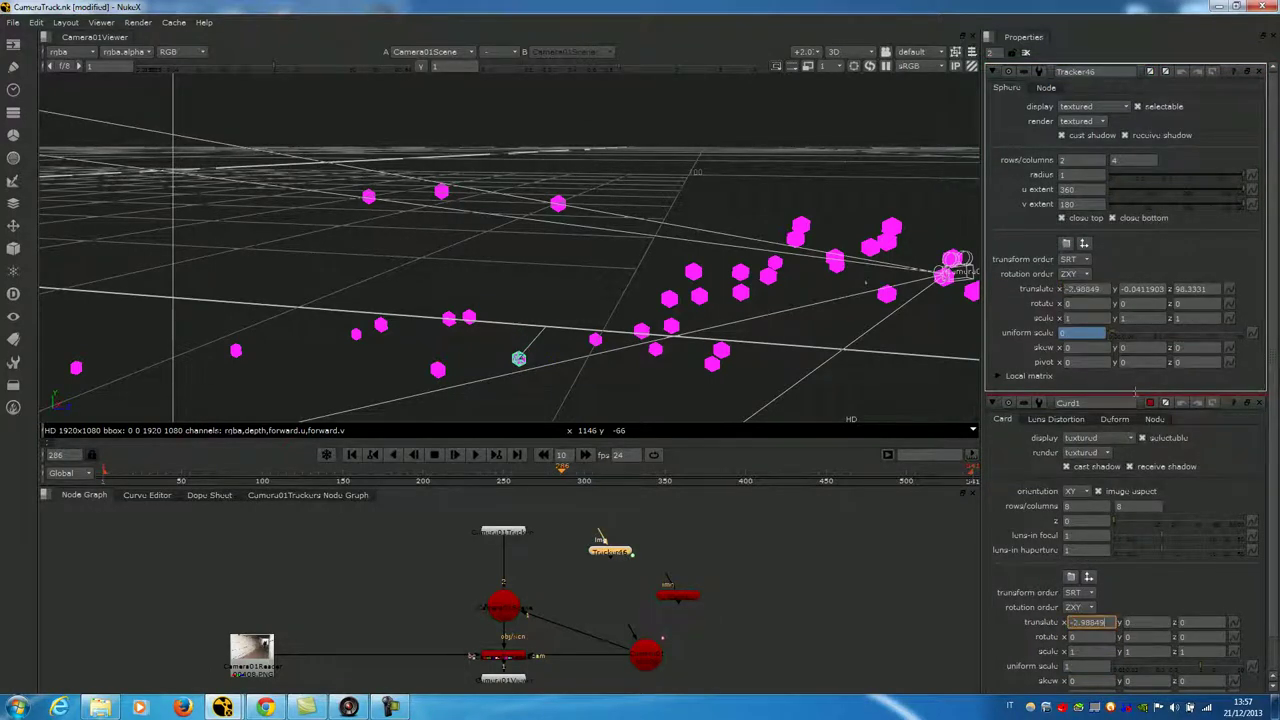
pyautogui.doubleClick(1140, 289)
pyautogui.hotkey('ctrl', 'c')
pyautogui.doubleClick(1145, 622)
pyautogui.hotkey('ctrl', 'v')
pyautogui.doubleClick(1190, 289)
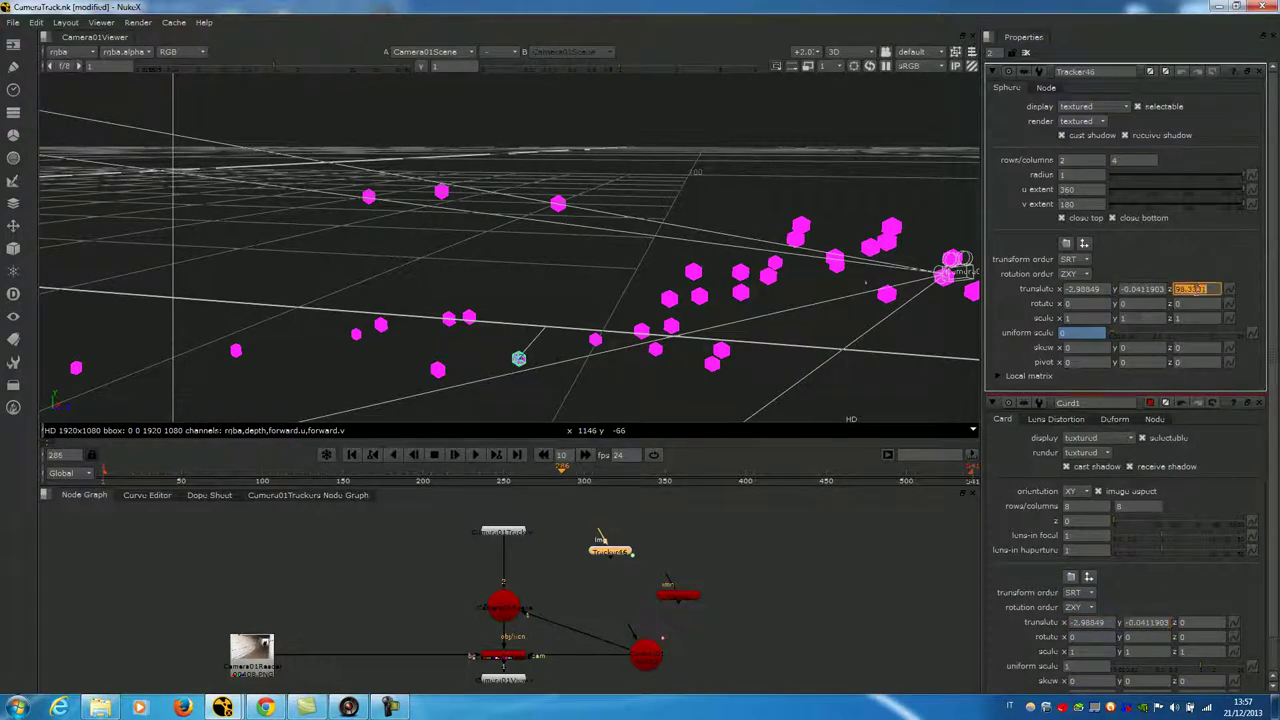
pyautogui.hotkey('ctrl', 'c')
pyautogui.doubleClick(1190, 622)
pyautogui.hotkey('ctrl', 'v')
# Connect the card to Camera01Scene and check in the 3D view that it sits on the tracker point.
pyautogui.click(678, 595)
pyautogui.moveTo(660, 598); pyautogui.dragTo(506, 608)
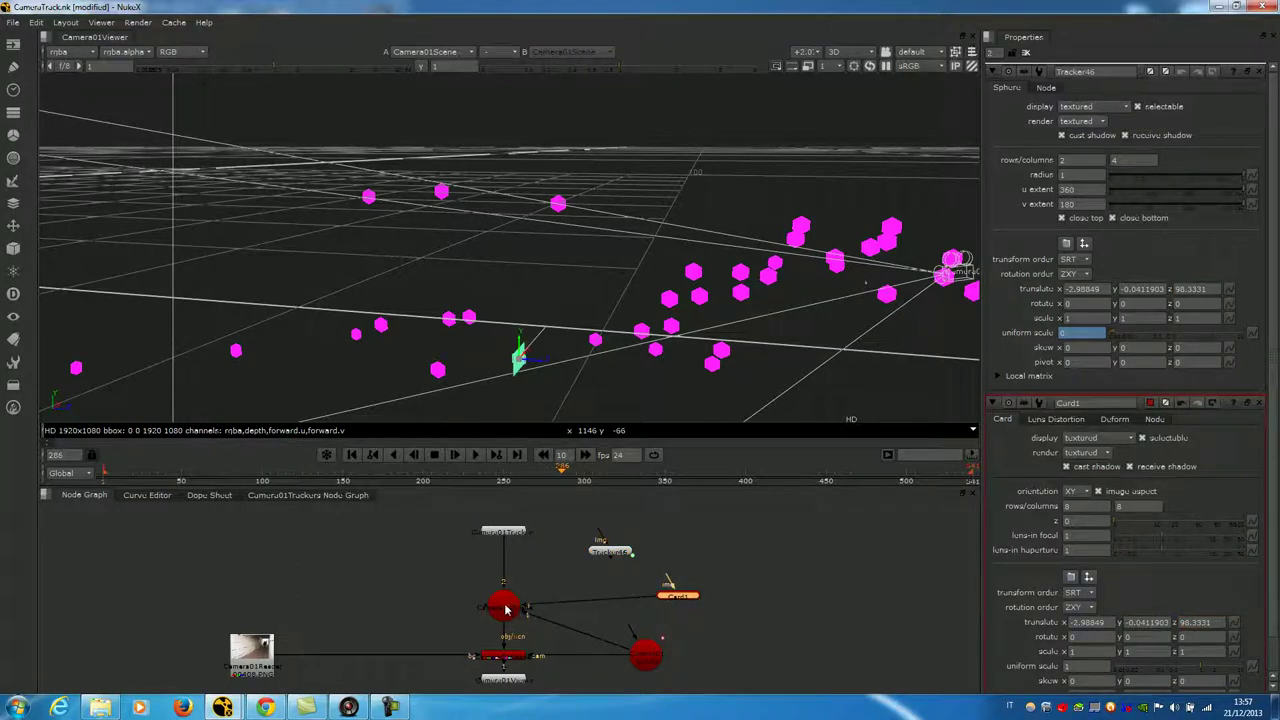
pyautogui.scroll(3, 484, 388)
pyautogui.moveTo(586, 353); pyautogui.dragTo(594, 300, button='middle')
pyautogui.moveTo(560, 380); pyautogui.dragTo(557, 290, button='middle')
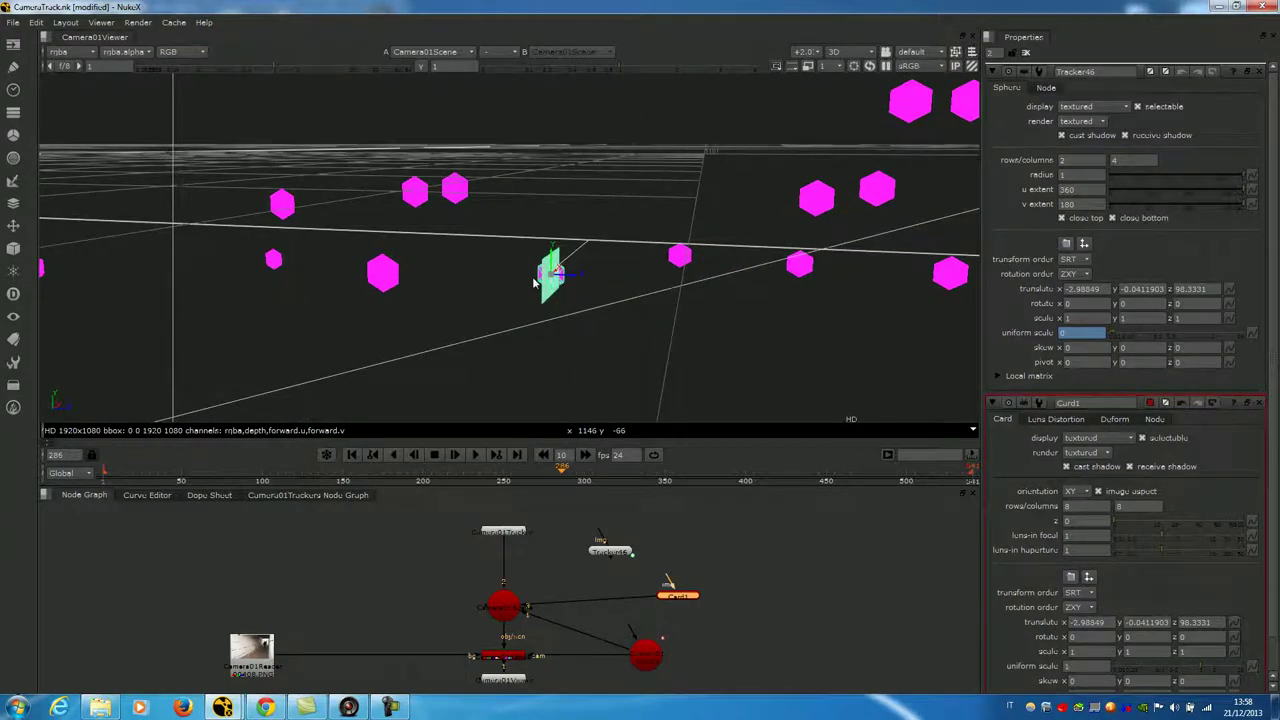
# Add a CheckerBoard node above the card and connect it to the card's image input.
pyautogui.moveTo(688, 595); pyautogui.dragTo(703, 605)
pyautogui.click(680, 543)
pyautogui.press('Tab')
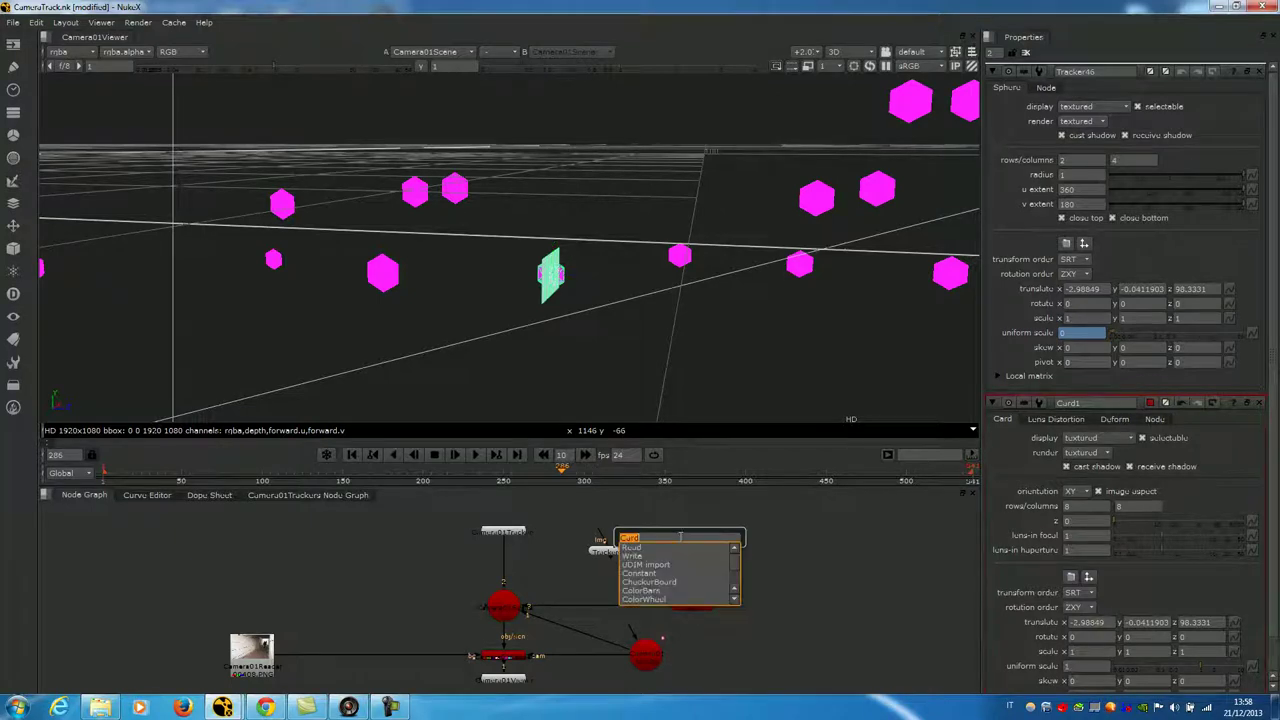
pyautogui.write('che')
pyautogui.press('Down')
pyautogui.press('Return')
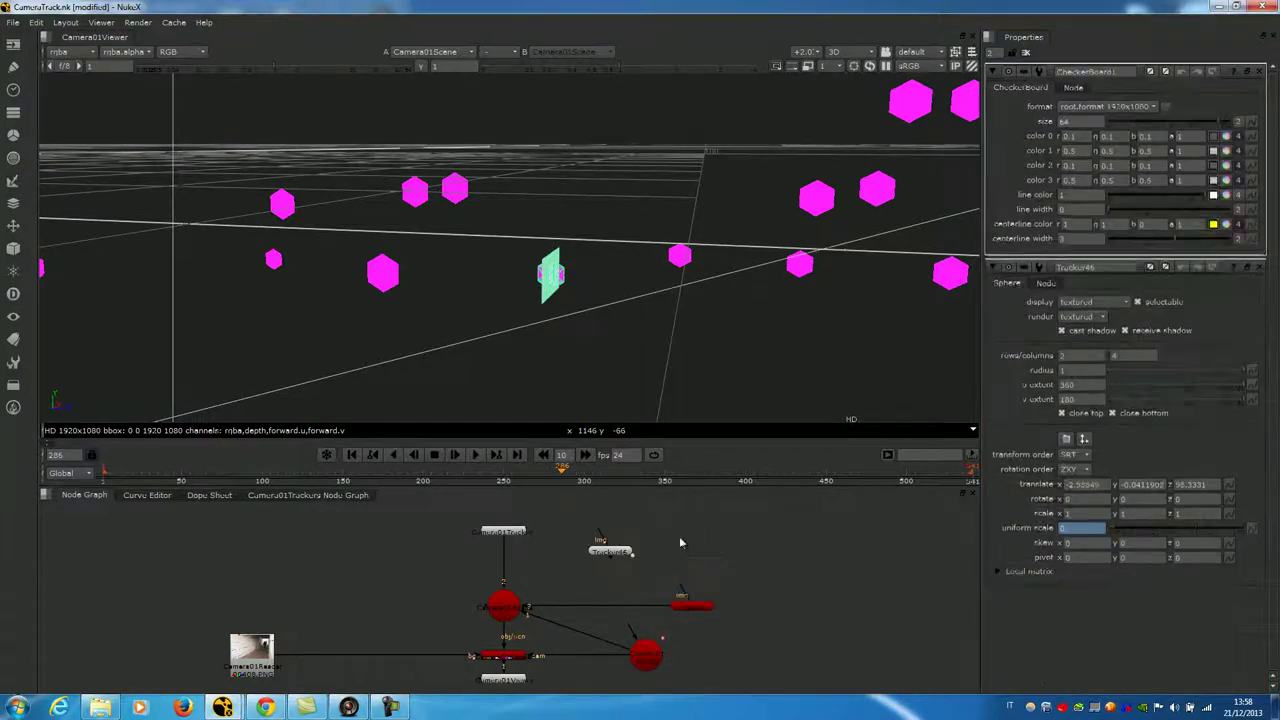
pyautogui.moveTo(679, 587); pyautogui.dragTo(686, 537)
pyautogui.moveTo(686, 537); pyautogui.dragTo(698, 565)
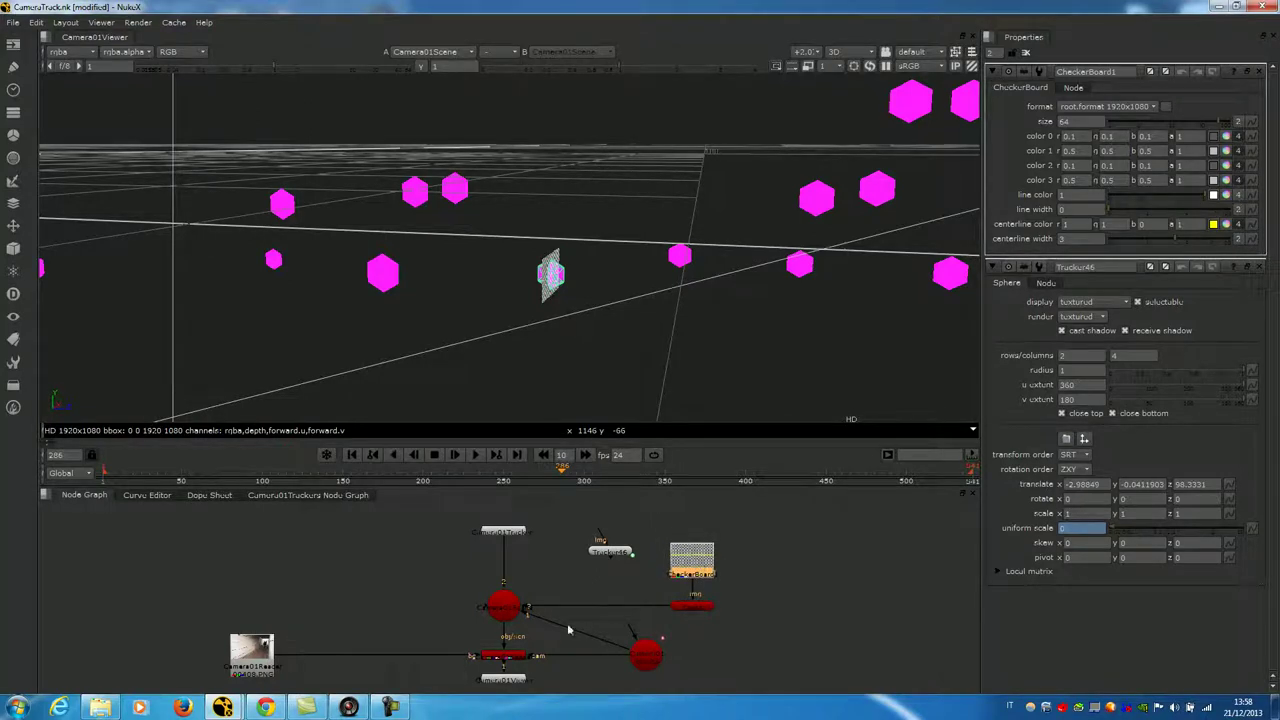
# Set the card's rotate x to 90 and view the Camera01Render output in 2D.
pyautogui.doubleClick(693, 605)
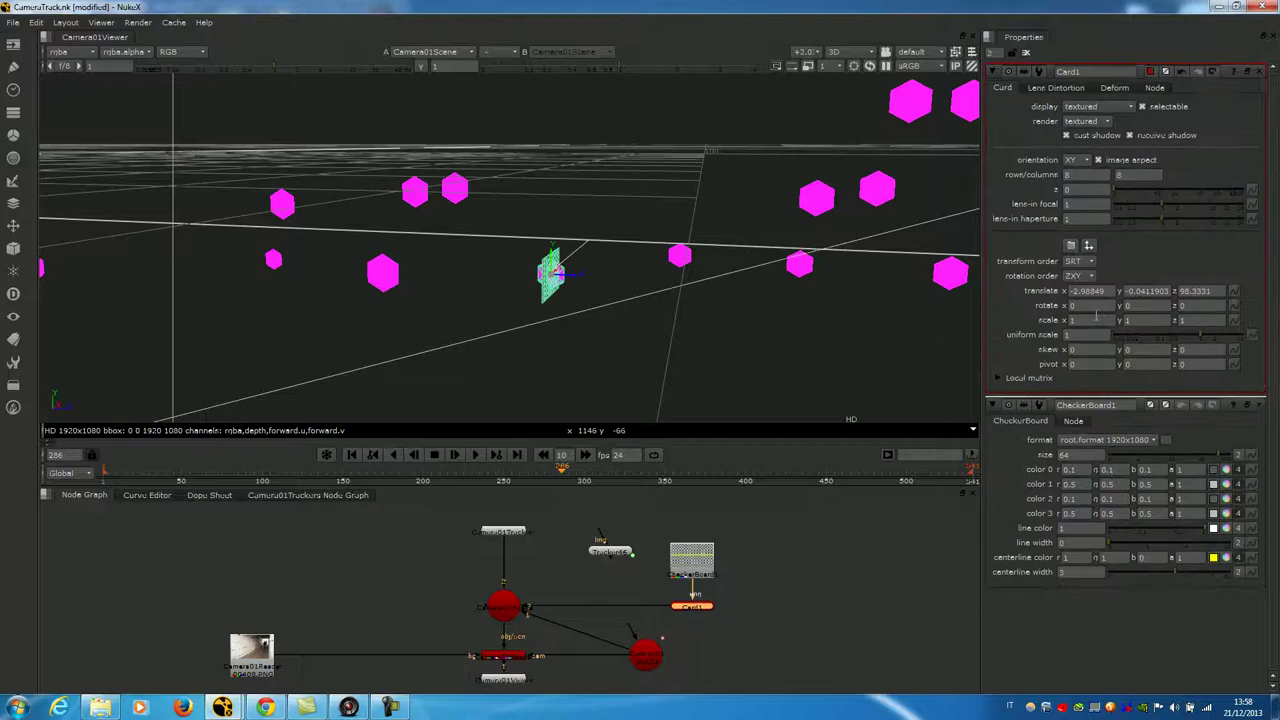
pyautogui.click(1085, 306)
pyautogui.write('90')
pyautogui.press('Return')
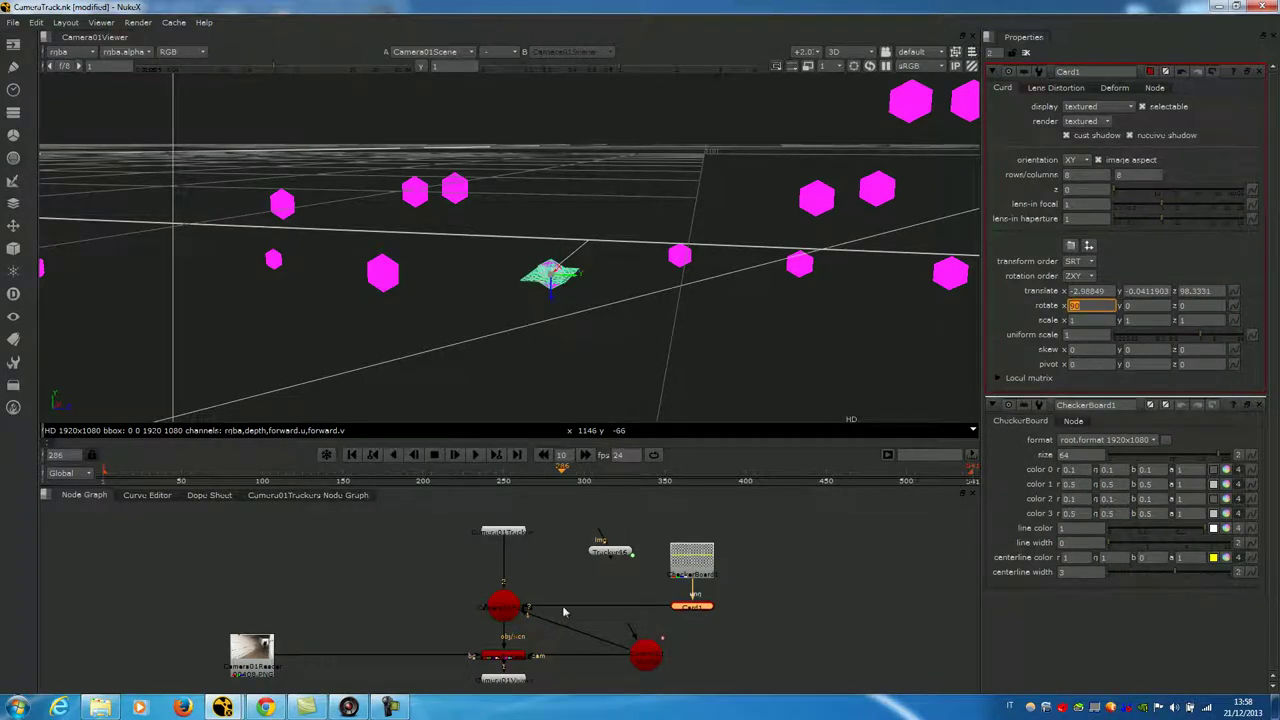
pyautogui.click(513, 657)
pyautogui.press('1')
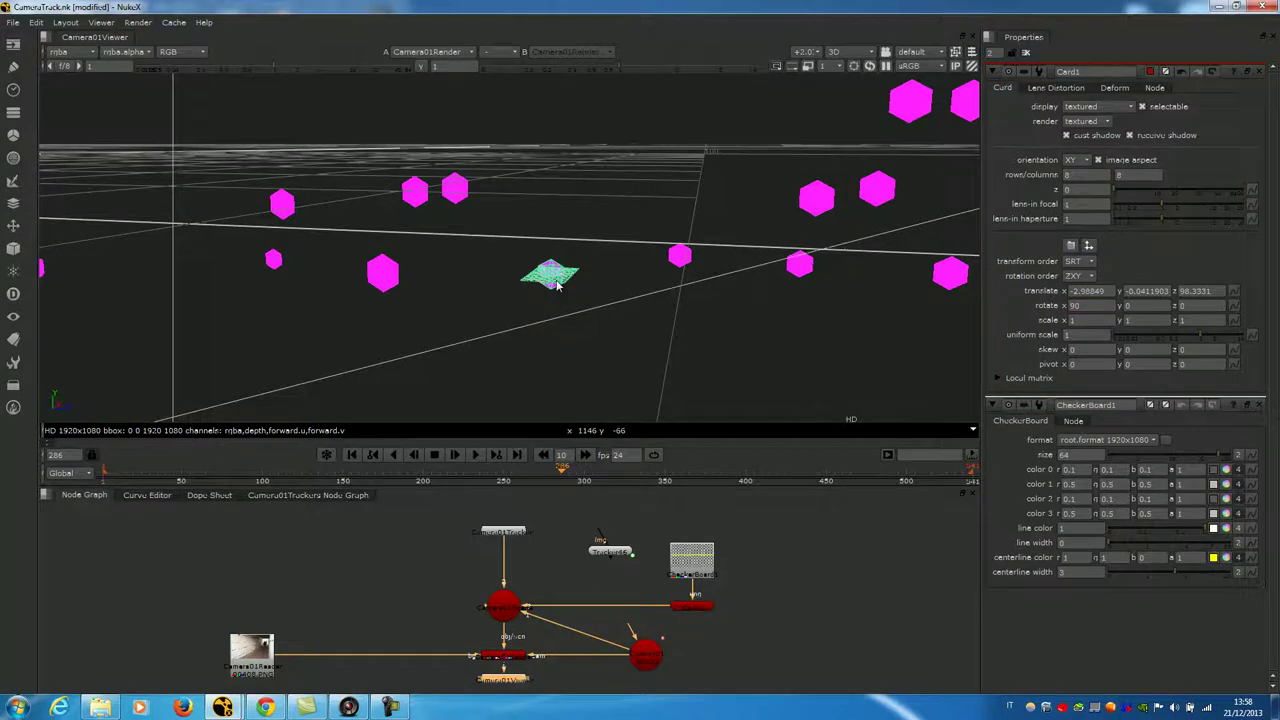
pyautogui.press('Tab')
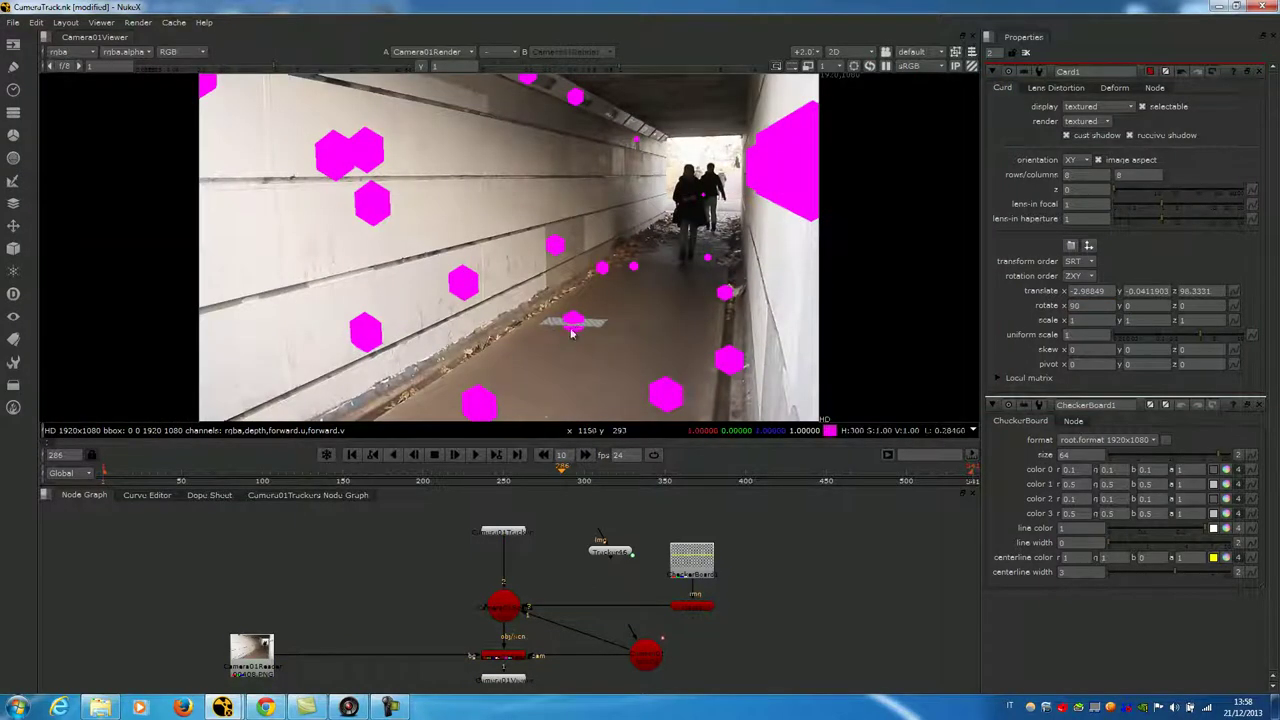
# Stretch the card along the tunnel floor with scale x 2.8 and y 18, and set its translate x to -2.18849.
pyautogui.doubleClick(697, 558)
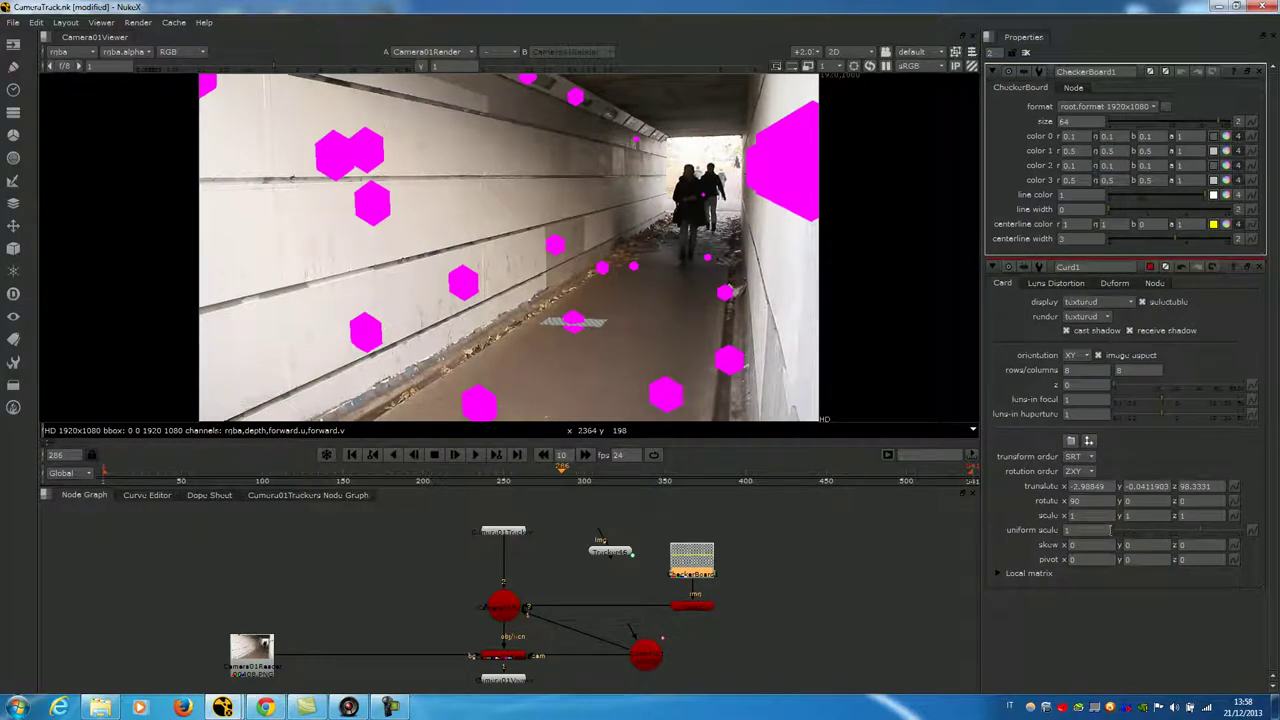
pyautogui.moveTo(1128, 516); pyautogui.dragTo(1156, 516, button='middle')
pyautogui.moveTo(1146, 515); pyautogui.dragTo(1185, 515)
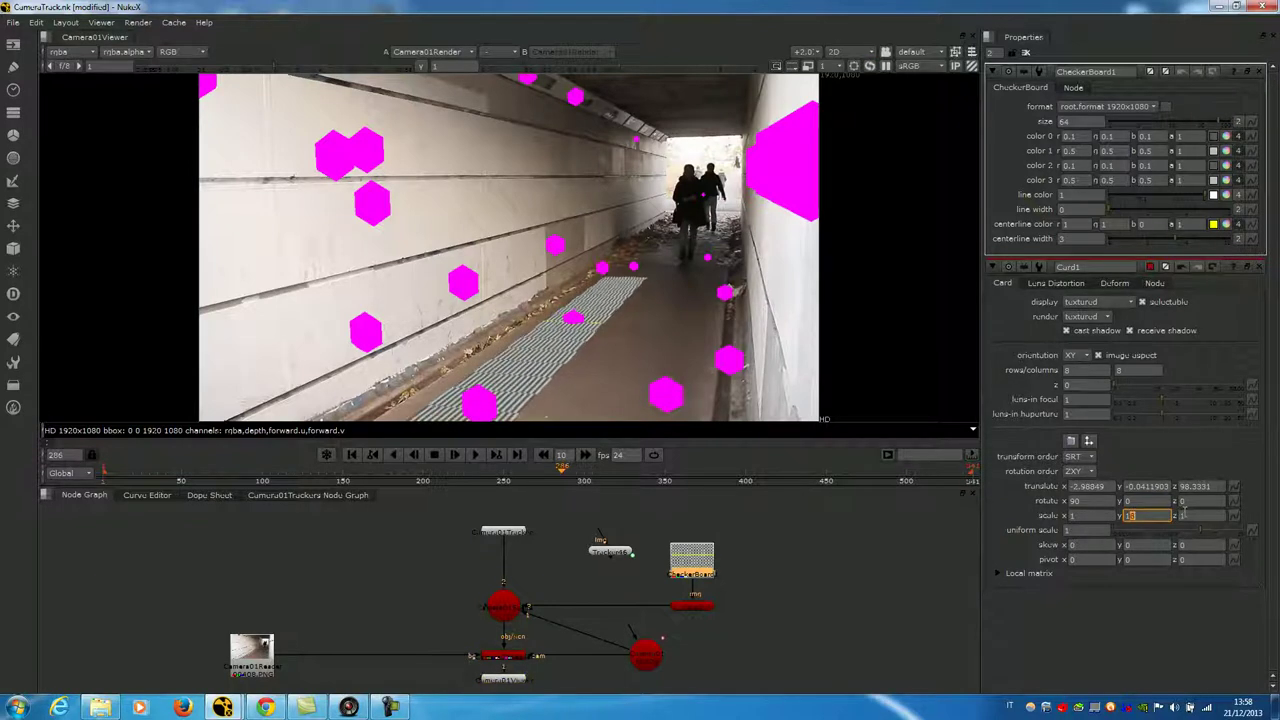
pyautogui.moveTo(1083, 515); pyautogui.dragTo(1143, 517)
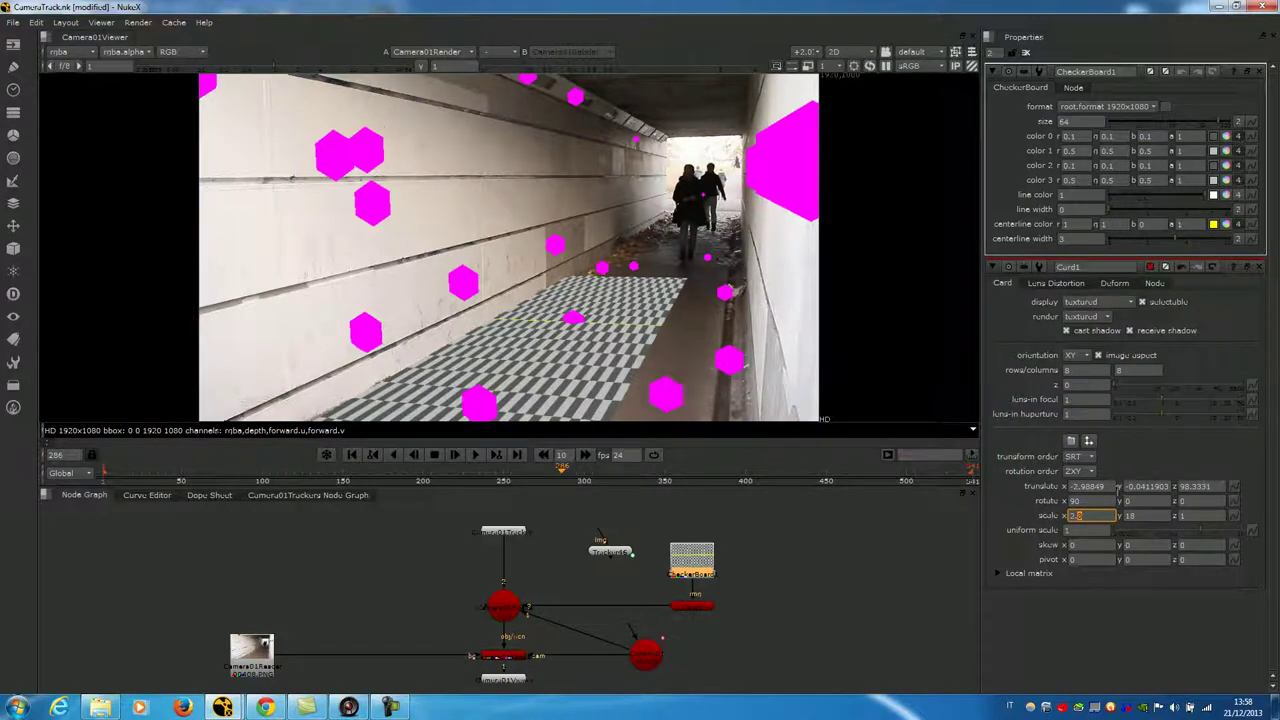
pyautogui.click(1083, 486)
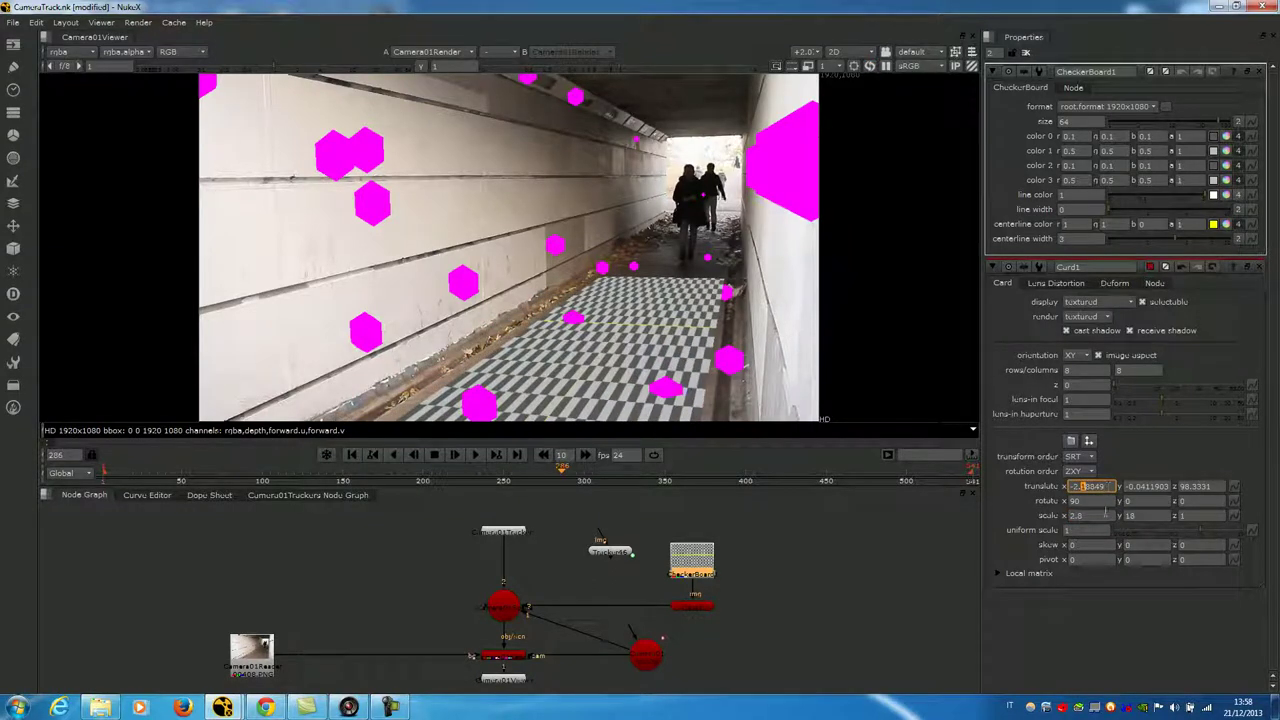
# Fit the card to the floor's full width by setting its scale x to 4 and translate x to -2.38849.
pyautogui.click(1077, 515)
pyautogui.press('Up')
pyautogui.press('Up')
pyautogui.press('Up')
pyautogui.press('Up')
pyautogui.press('Up')
pyautogui.press('Up')
pyautogui.press('Up')
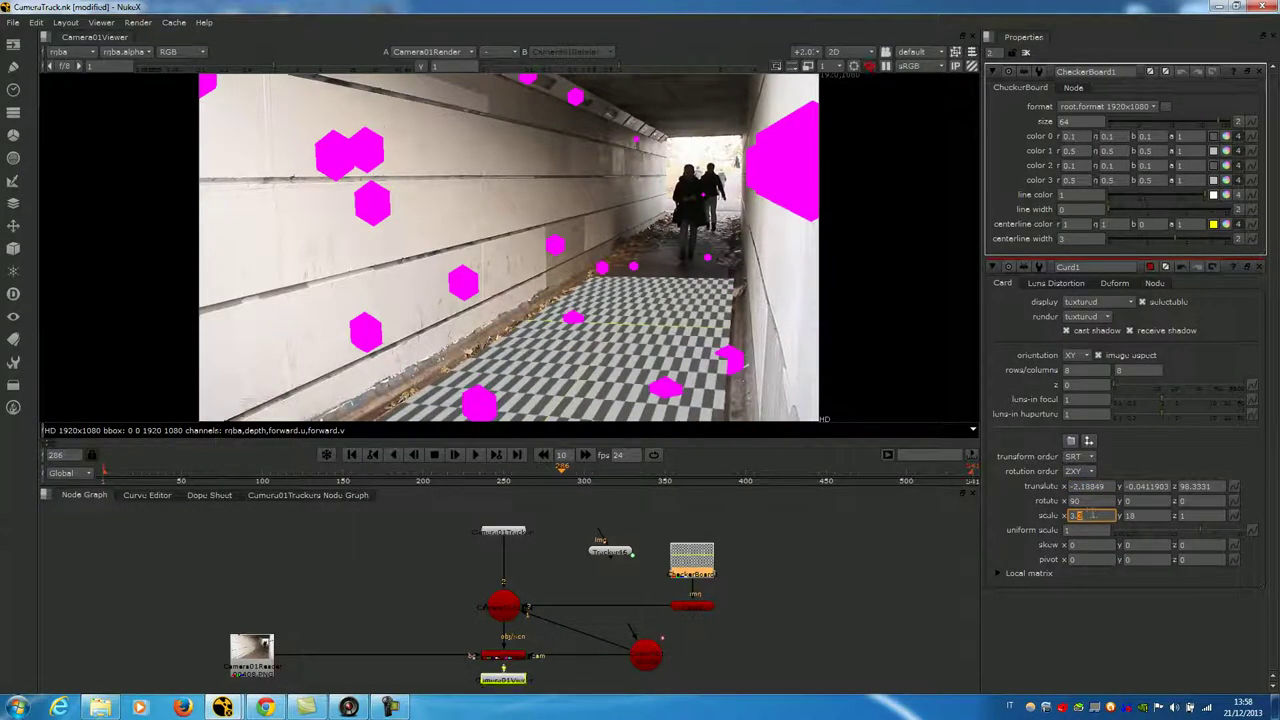
pyautogui.press('Up')
pyautogui.press('Up')
pyautogui.click(1081, 486)
pyautogui.press('Down')
pyautogui.press('Down')
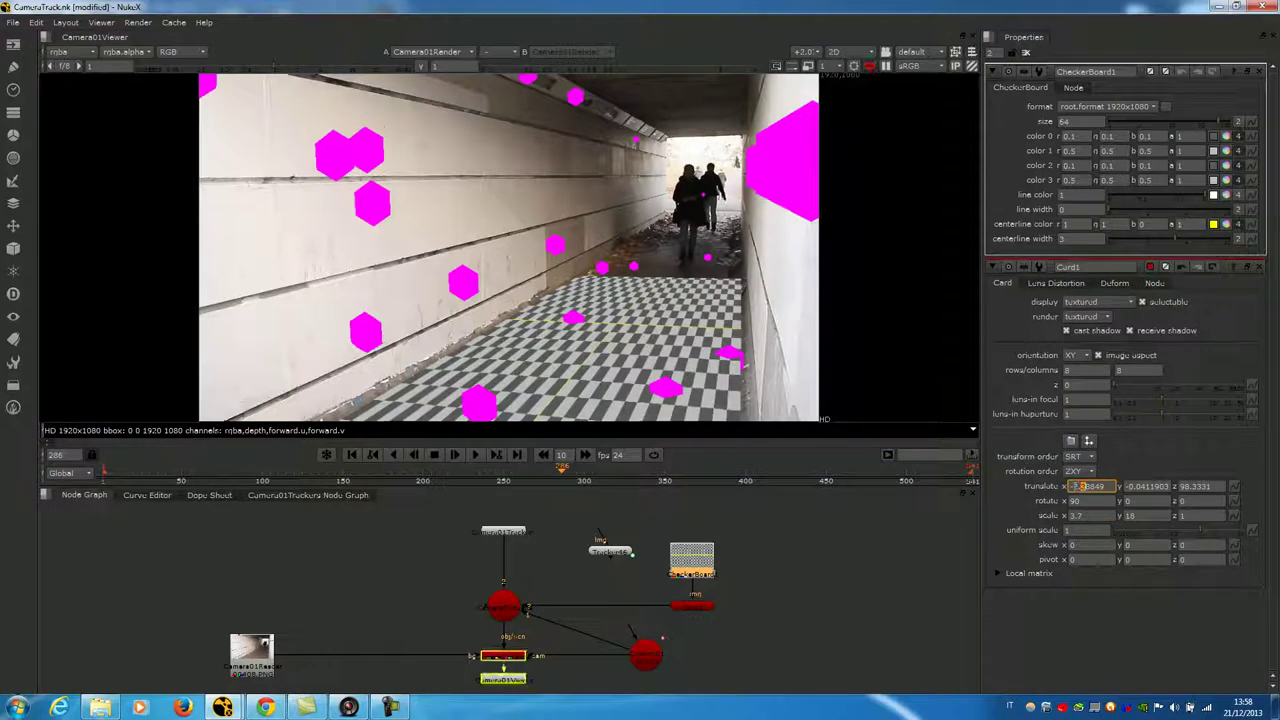
pyautogui.press('Down')
pyautogui.click(1078, 515)
pyautogui.press('Up')
pyautogui.press('Up')
pyautogui.press('Up')
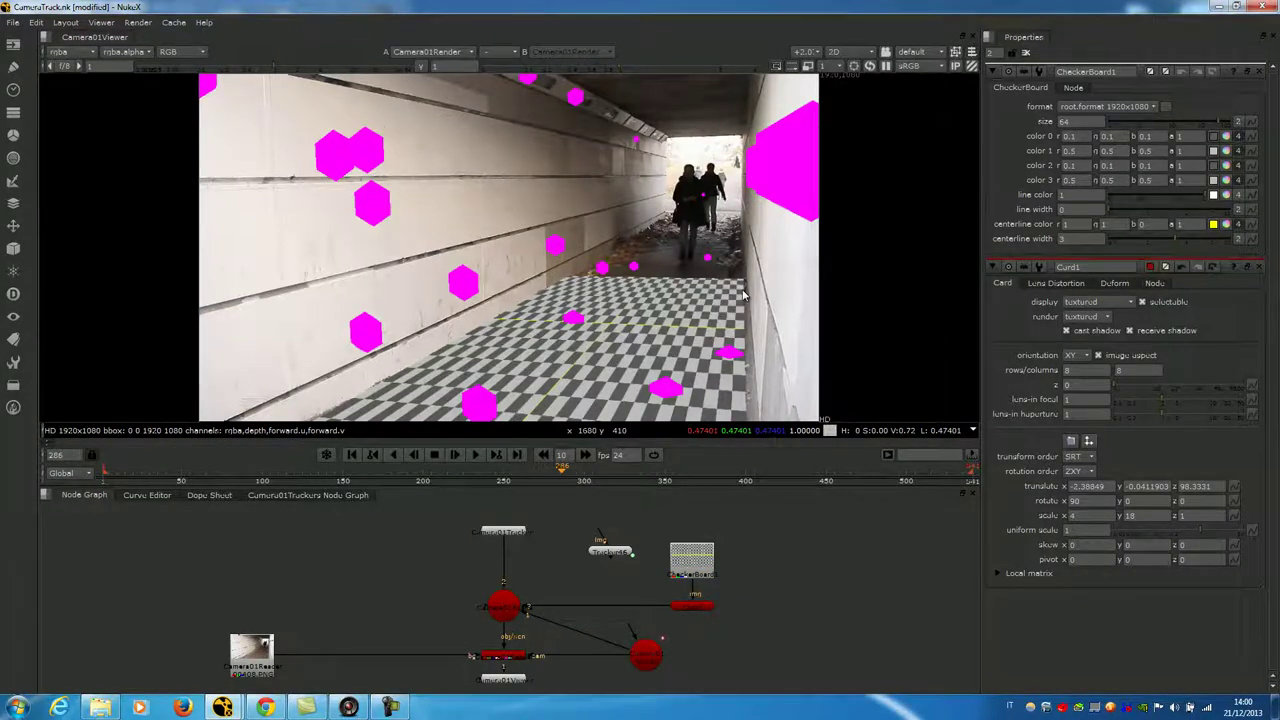
# Compare the card's position among the tracker points in the 3D view with its appearance in the rendered 2D view.
pyautogui.press('Tab')
pyautogui.scroll(-6, 754, 306)
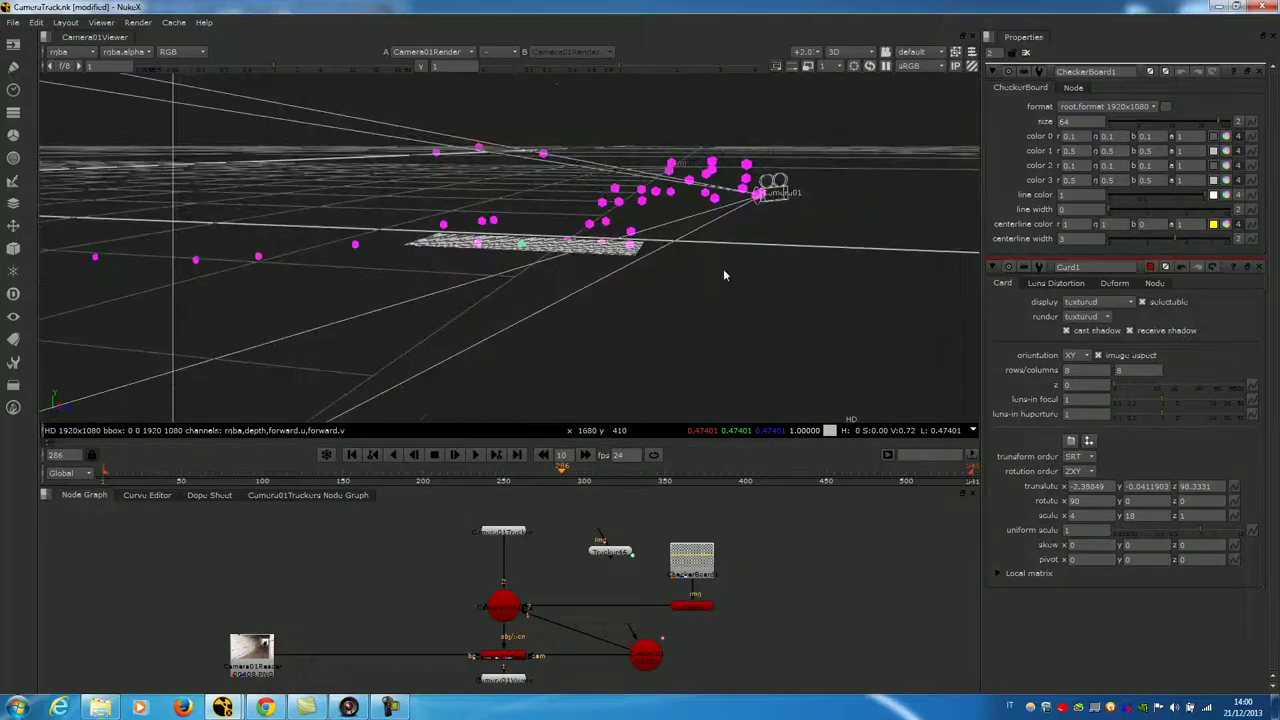
pyautogui.moveTo(698, 288)
pyautogui.keyDown('ctrl'); pyautogui.mouseDown()
pyautogui.moveTo(713, 261)
pyautogui.moveTo(737, 289)
pyautogui.moveTo(723, 349)
pyautogui.moveTo(703, 275)
pyautogui.mouseUp(); pyautogui.keyUp('ctrl')
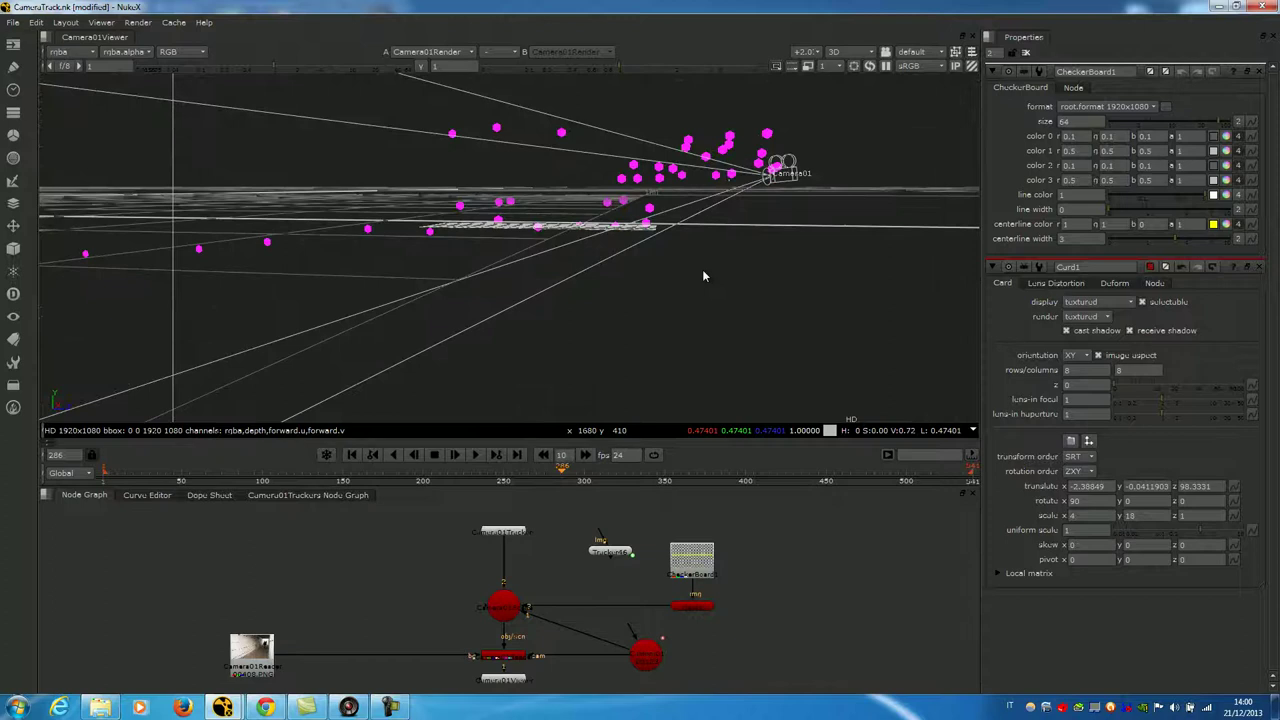
pyautogui.press('Tab')
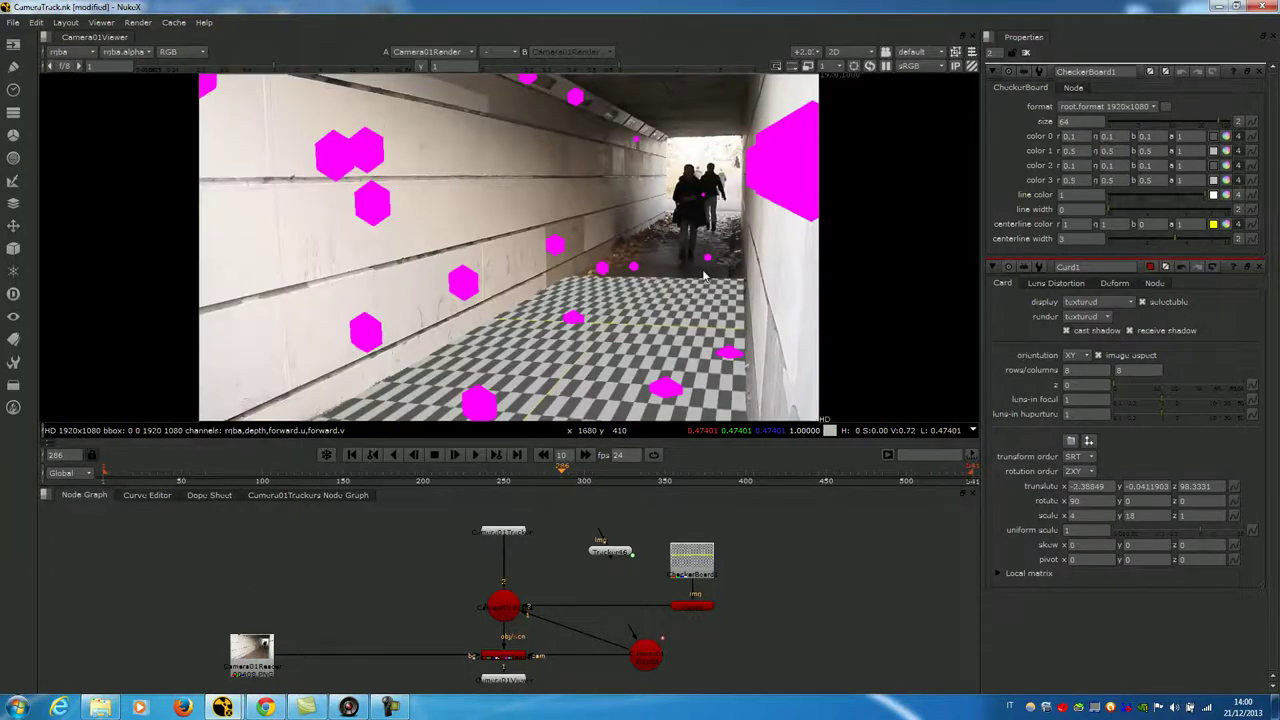
pyautogui.press('Tab')
pyautogui.click(704, 300)
pyautogui.press('Tab')
pyautogui.press('Tab')
pyautogui.keyDown('ctrl'); pyautogui.moveTo(716, 268); pyautogui.dragTo(676, 322); pyautogui.keyUp('ctrl')
pyautogui.press('Tab')
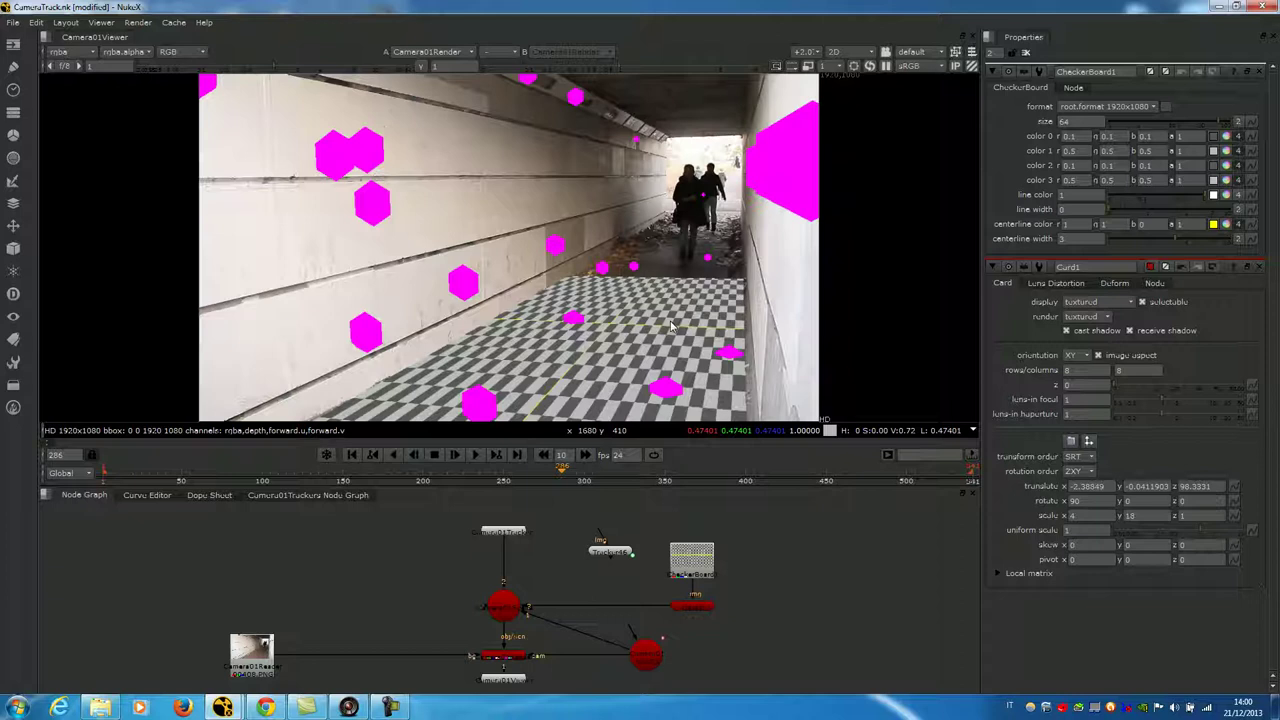
# Compare the original Camera01Reader footage with the Camera01Render output in the viewer.
pyautogui.click(518, 662)
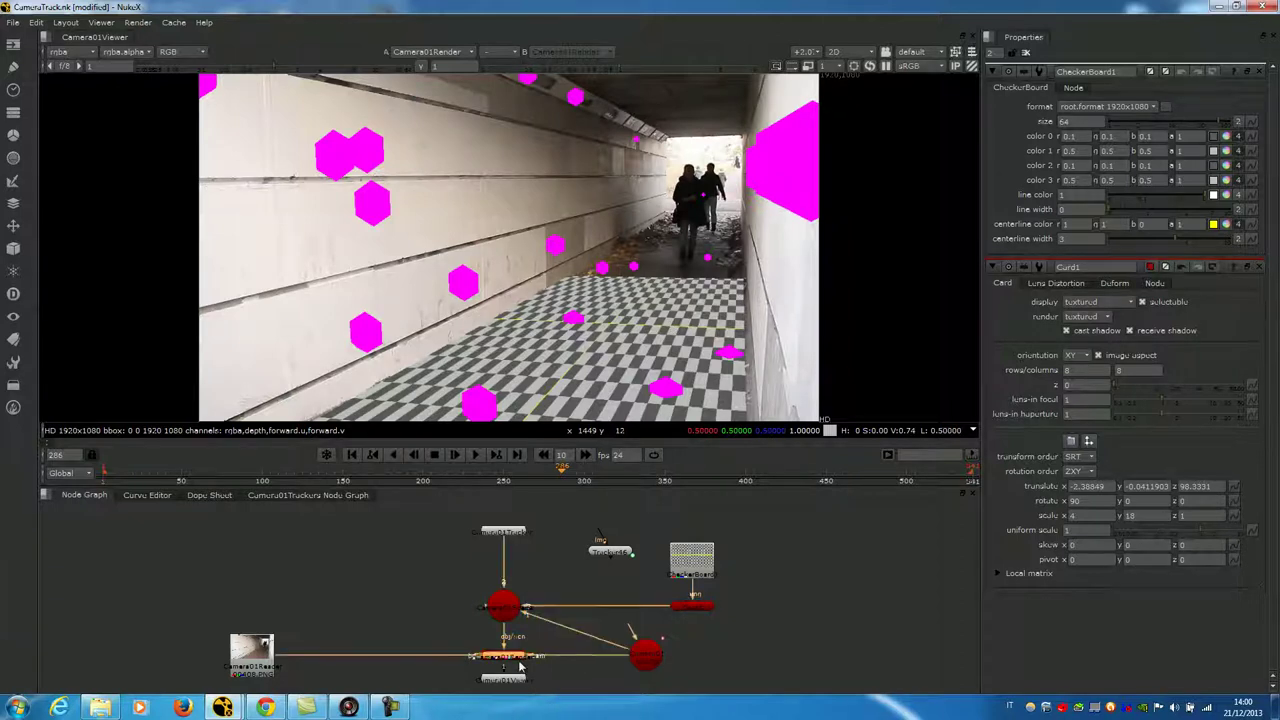
pyautogui.click(251, 650)
pyautogui.press('1')
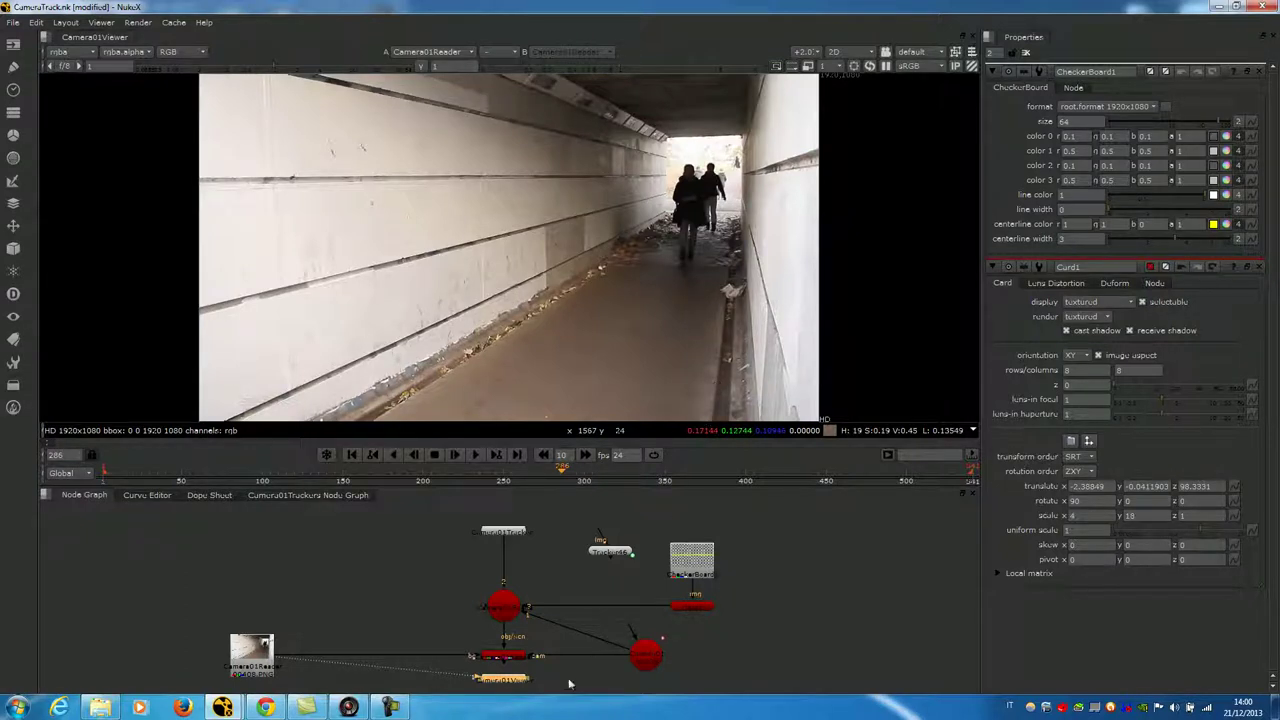
pyautogui.click(500, 660)
pyautogui.press('1')
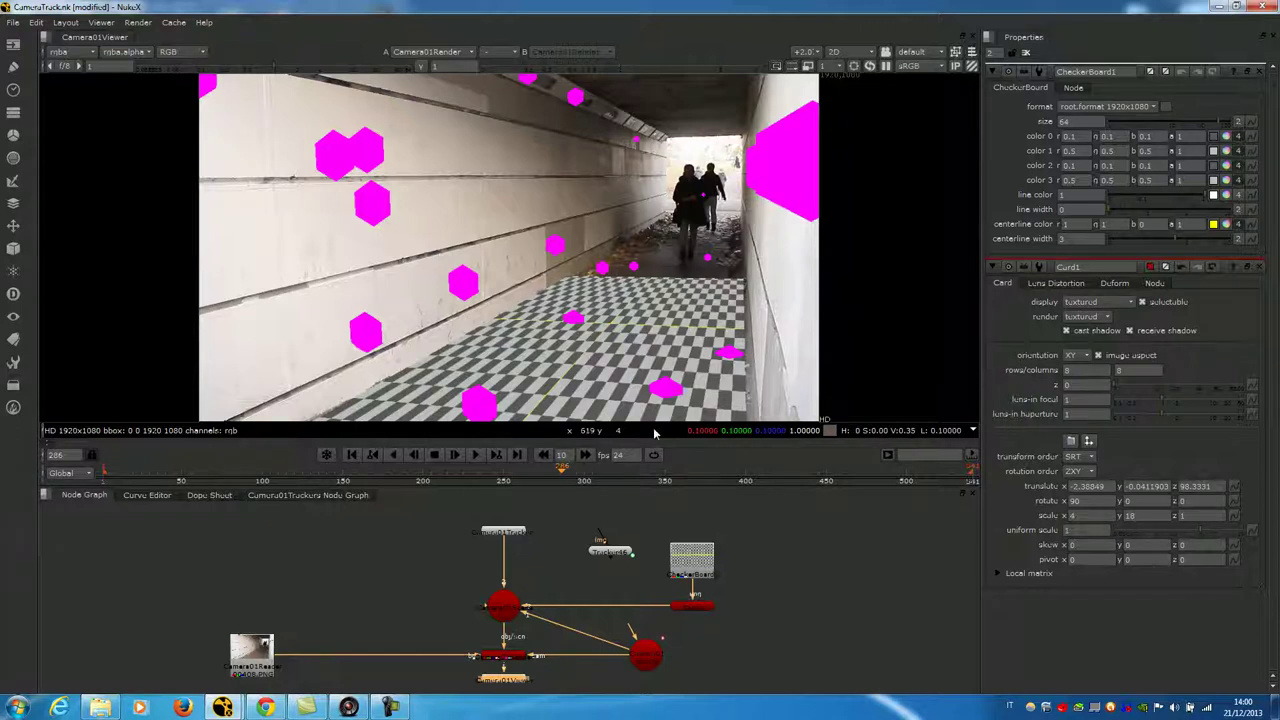
pyautogui.moveTo(655, 433)
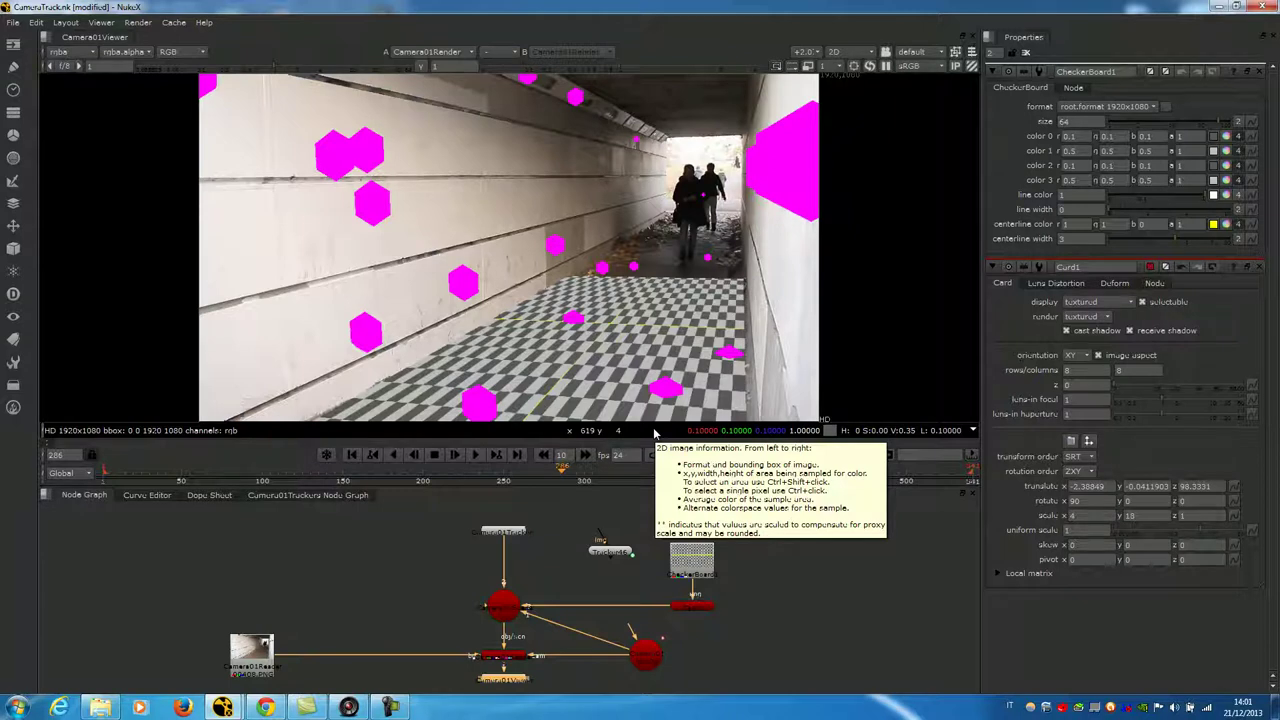
pyautogui.click(251, 650)
pyautogui.press('1')
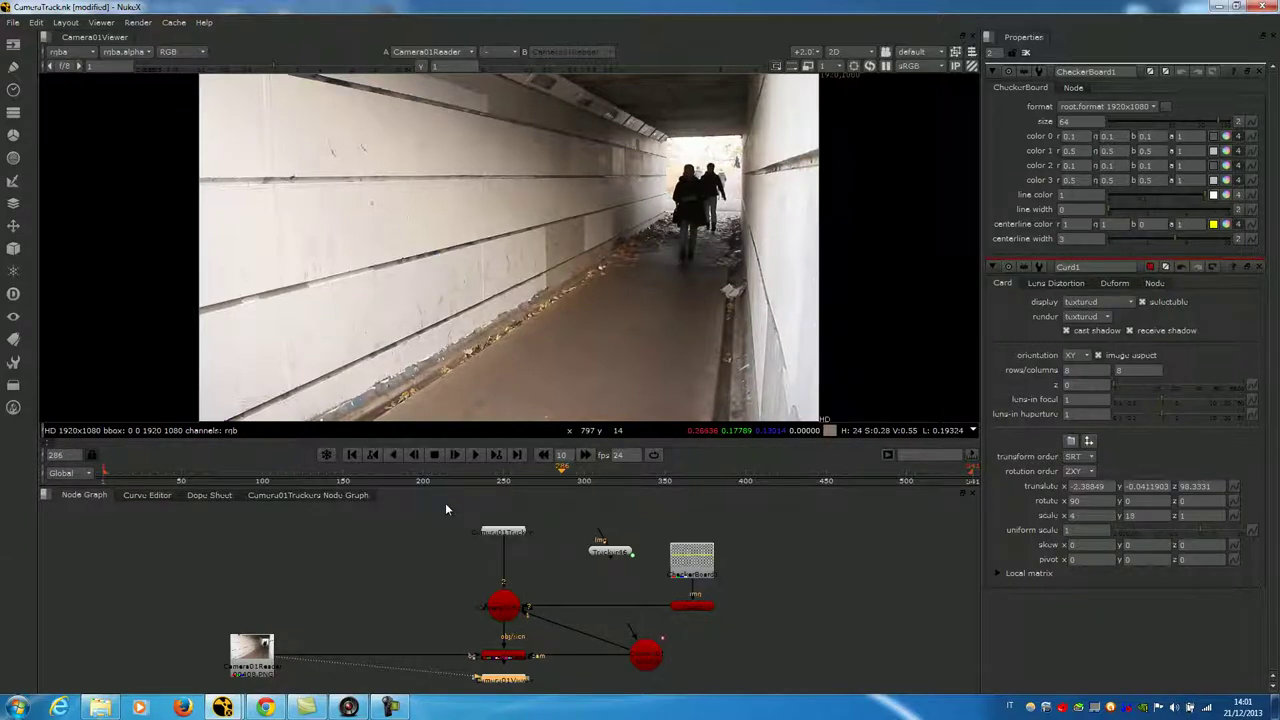
# Inspect Camera01 in the 3D view and paste a copy of it into an empty area above the Camera01Reader node.
pyautogui.doubleClick(648, 656)
pyautogui.press('Tab')
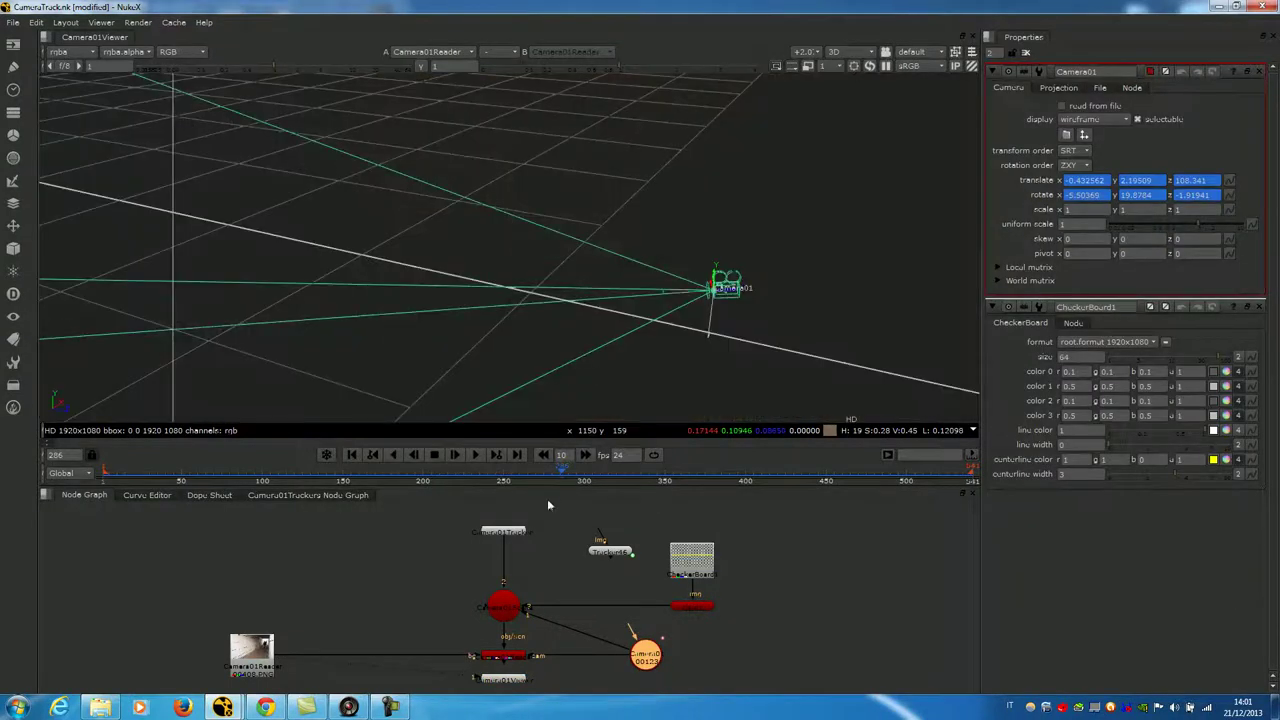
pyautogui.scroll(3, 734, 321)
pyautogui.moveTo(840, 336); pyautogui.dragTo(774, 311, button='middle')
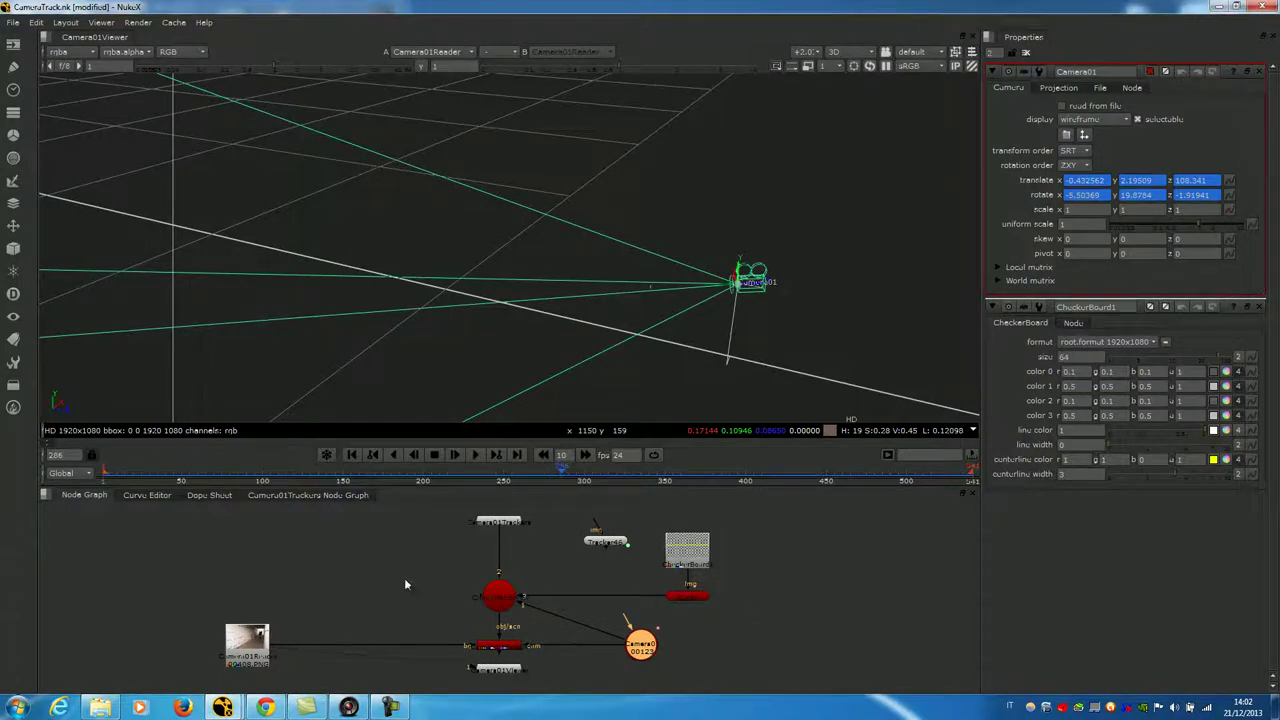
pyautogui.click(368, 556)
pyautogui.hotkey('ctrl', 'v')
pyautogui.scroll(-1, 404, 578)
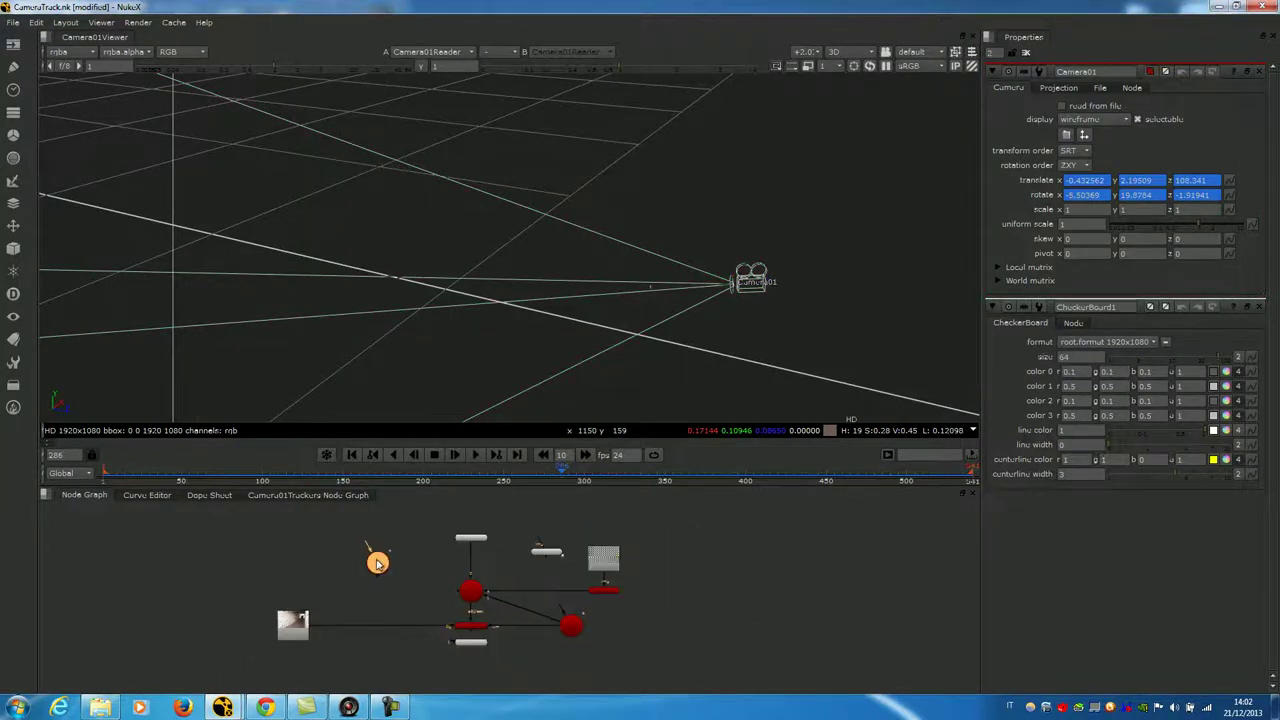
# Open the copied camera's properties and compare its translate and rotate values with those of Camera01.
pyautogui.doubleClick(372, 559)
pyautogui.scroll(1, 382, 604)
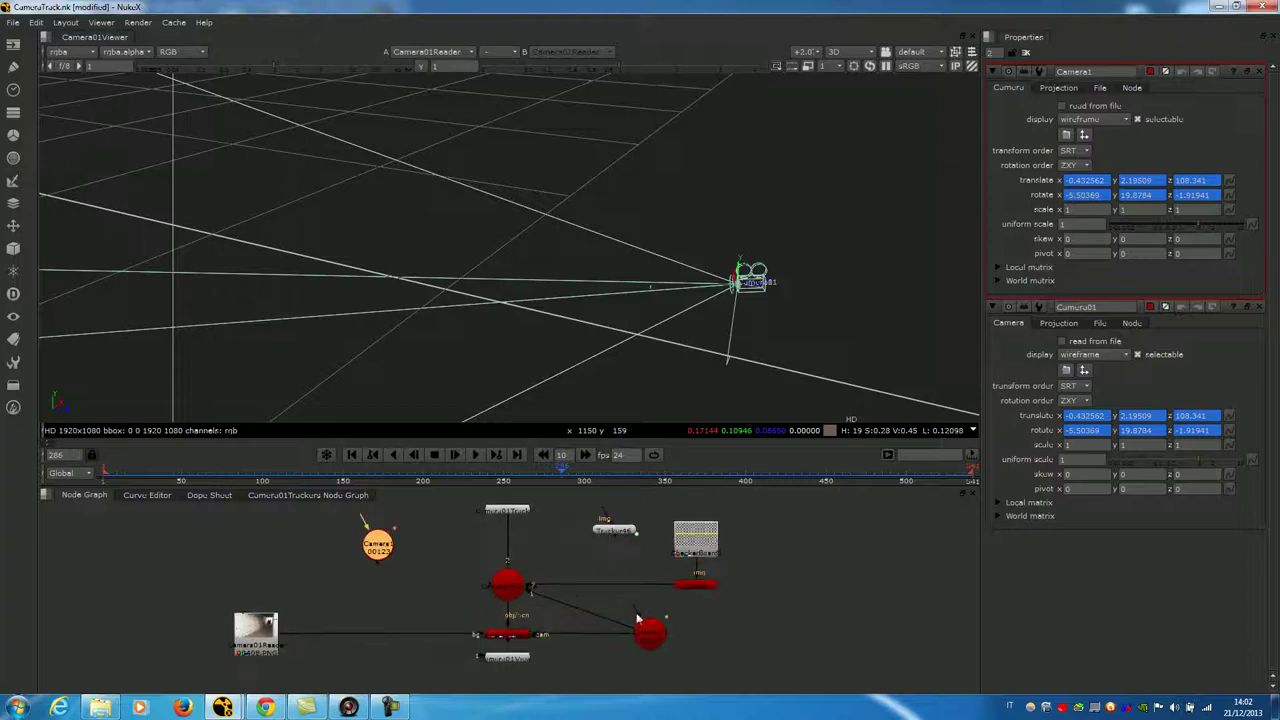
pyautogui.scroll(1, 385, 560)
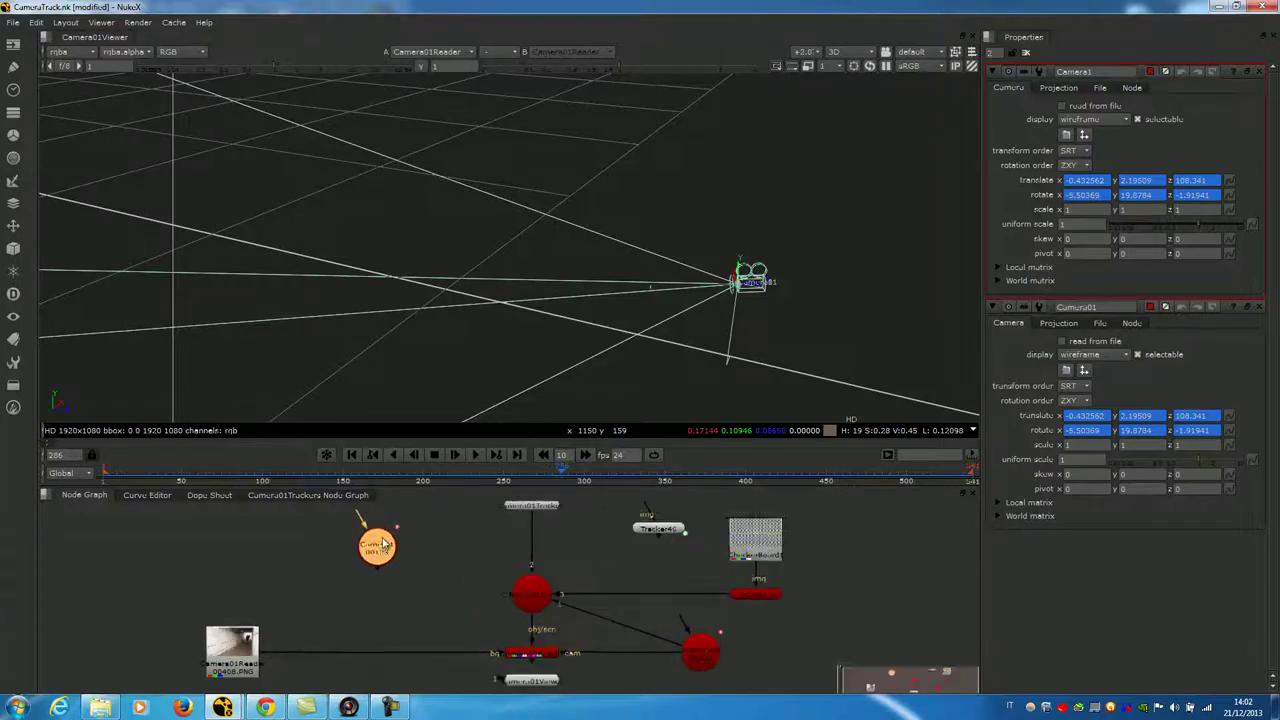
pyautogui.click(700, 652)
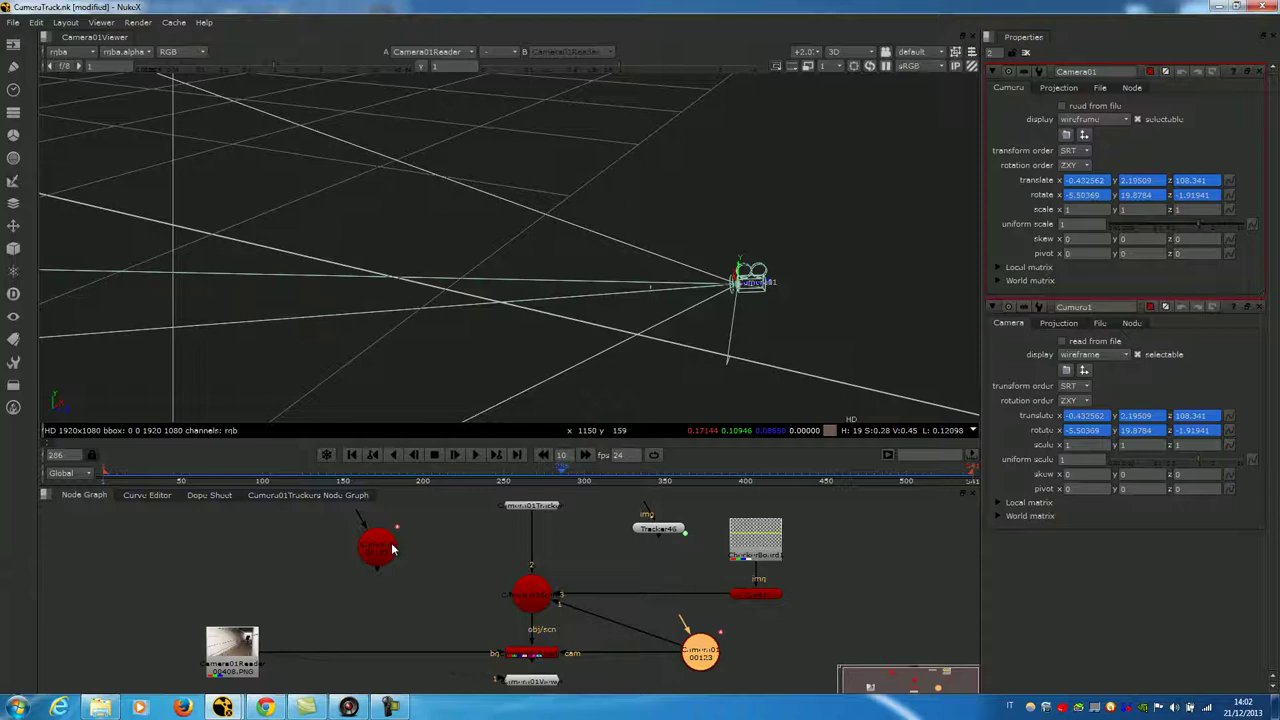
pyautogui.click(391, 542)
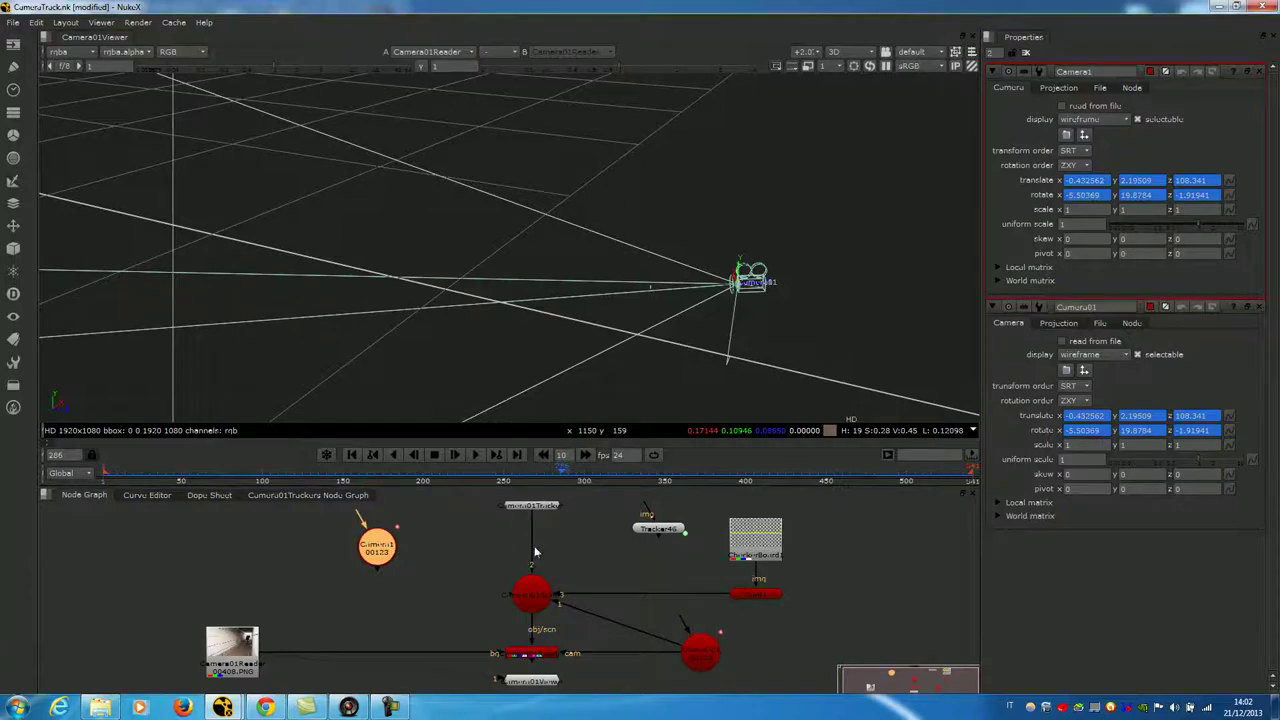
# View the Camera01Reader footage and add a FrameHold node with first frame set to 286.
pyautogui.click(253, 644)
pyautogui.press('1')
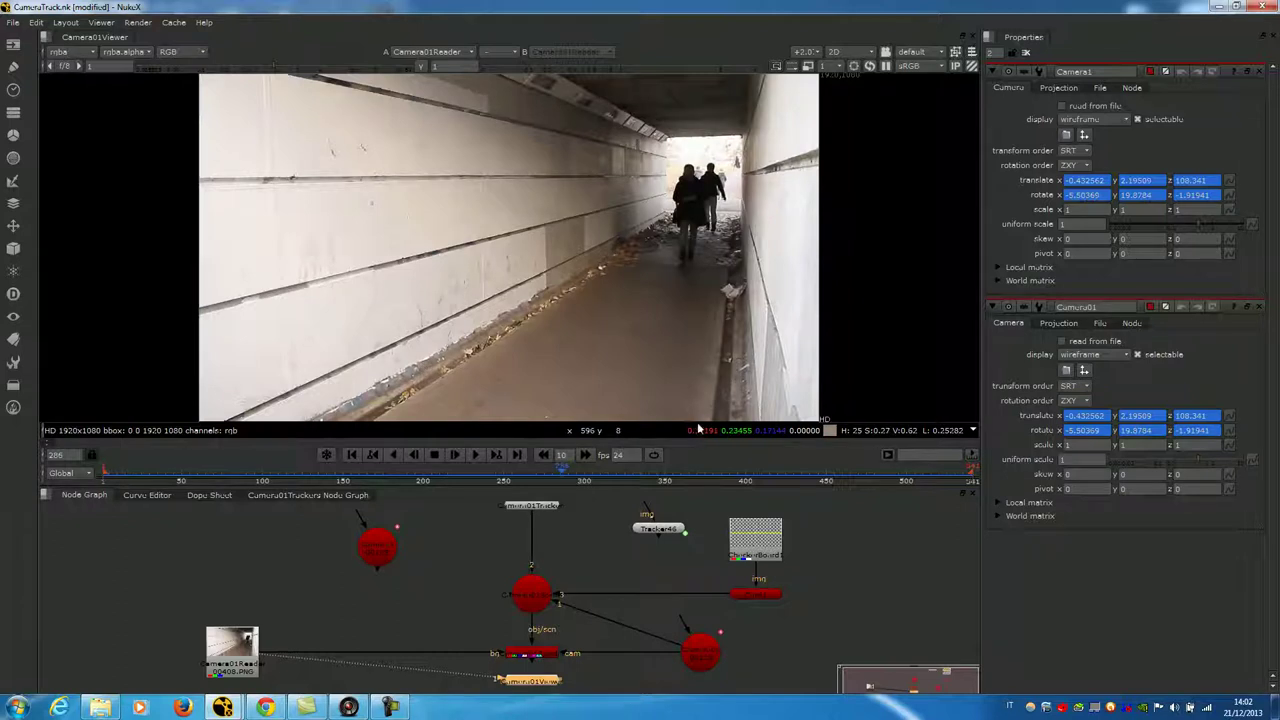
pyautogui.moveTo(698, 428); pyautogui.dragTo(696, 397, button='middle')
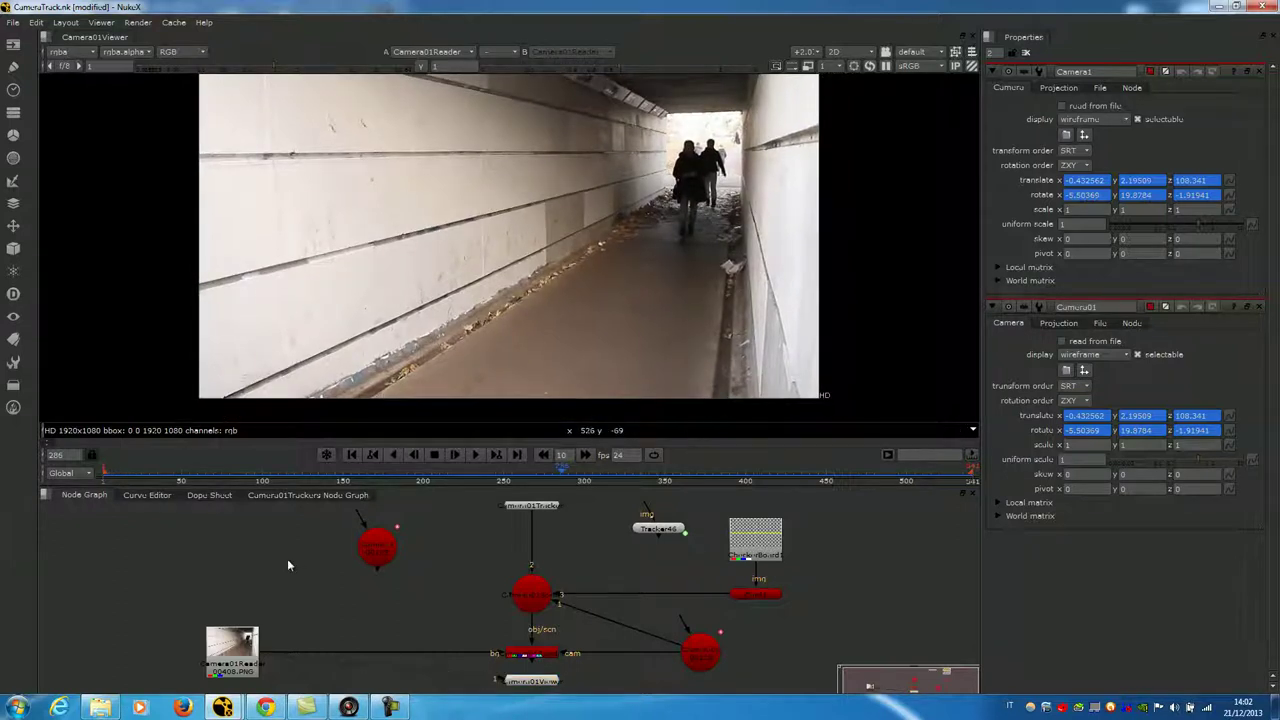
pyautogui.press('Tab')
pyautogui.write('frameh')
pyautogui.press('Return')
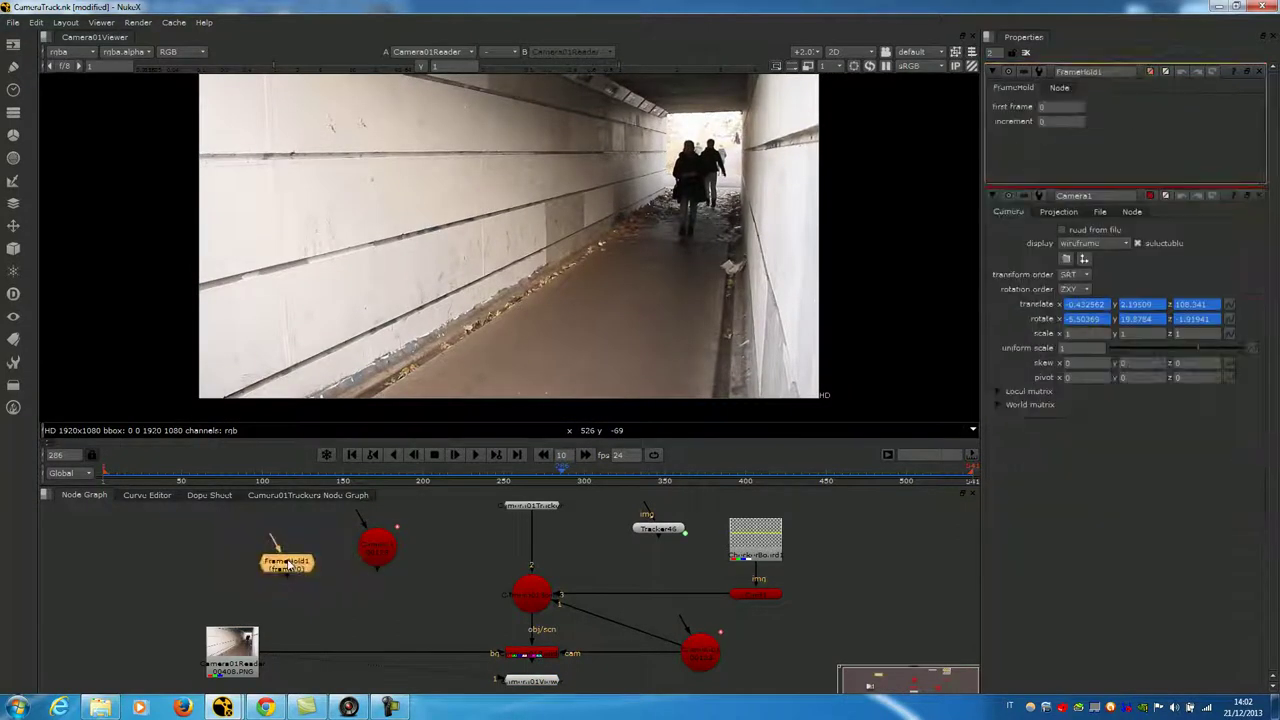
pyautogui.click(1059, 104)
pyautogui.write('286')
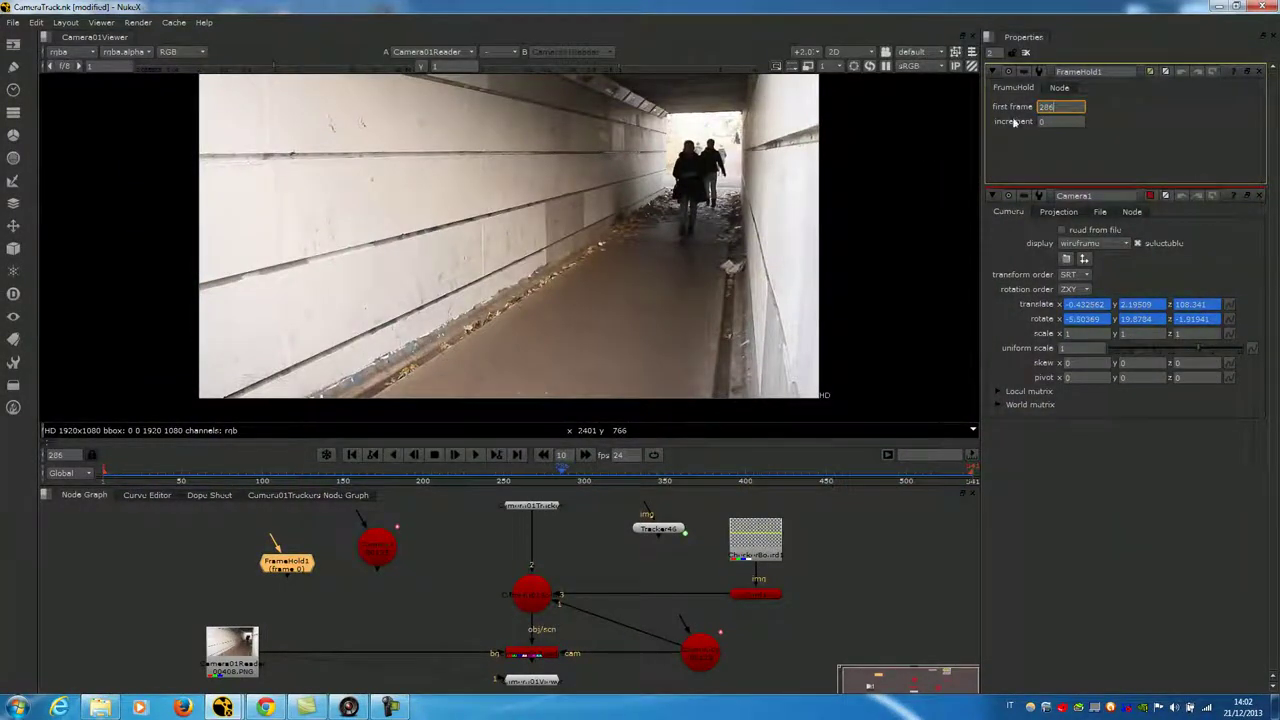
# Place the FrameHold node below the Camera01Reader node and connect it to the footage.
pyautogui.click(360, 597)
pyautogui.moveTo(300, 574); pyautogui.dragTo(288, 642)
pyautogui.scroll(-4, 320, 575)
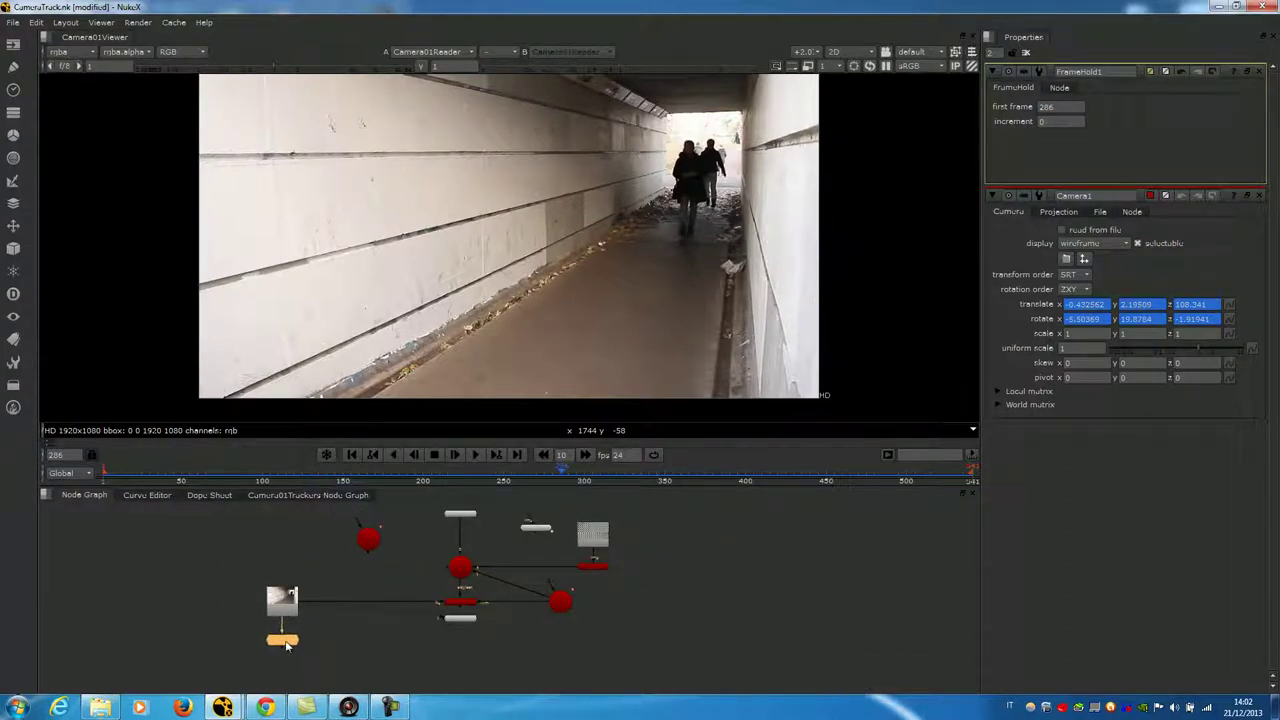
# View the FrameHold1 output around frame 286 and enlarge the node graph area.
pyautogui.press('1')
pyautogui.moveTo(555, 475)
pyautogui.mouseDown()
pyautogui.moveTo(500, 472)
pyautogui.moveTo(562, 480)
pyautogui.mouseUp()
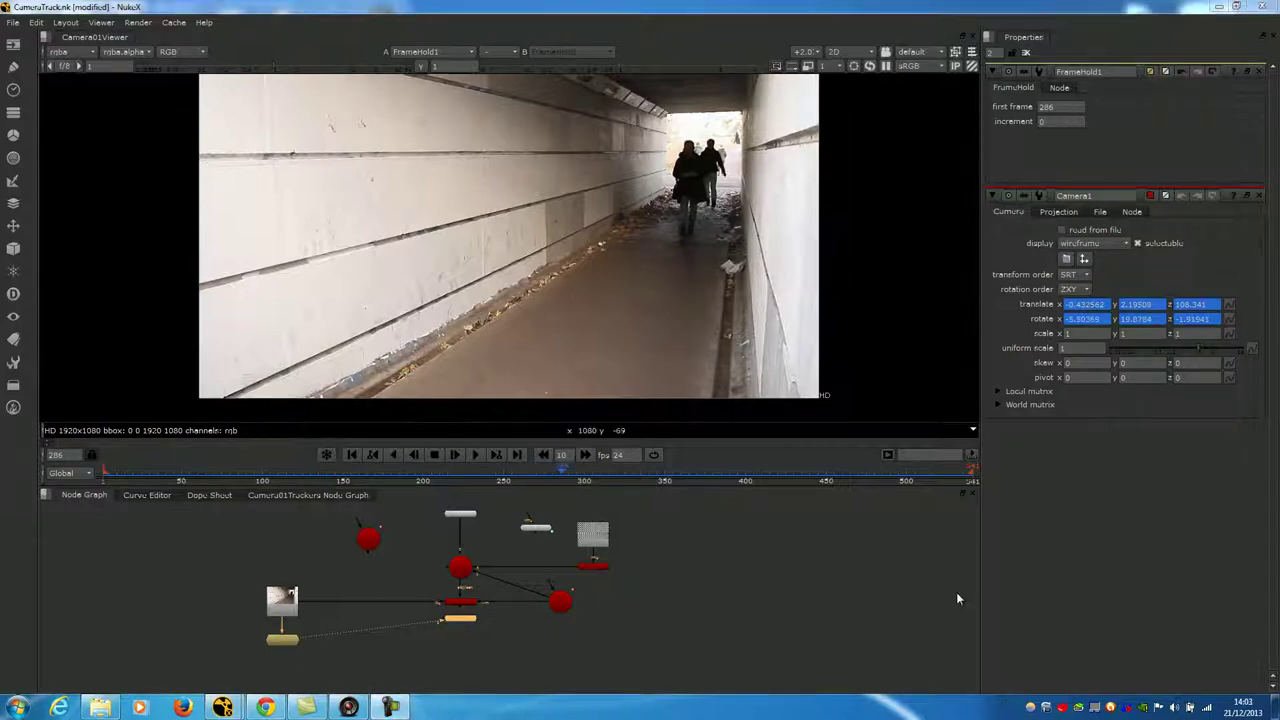
pyautogui.moveTo(579, 640); pyautogui.dragTo(638, 620, button='middle')
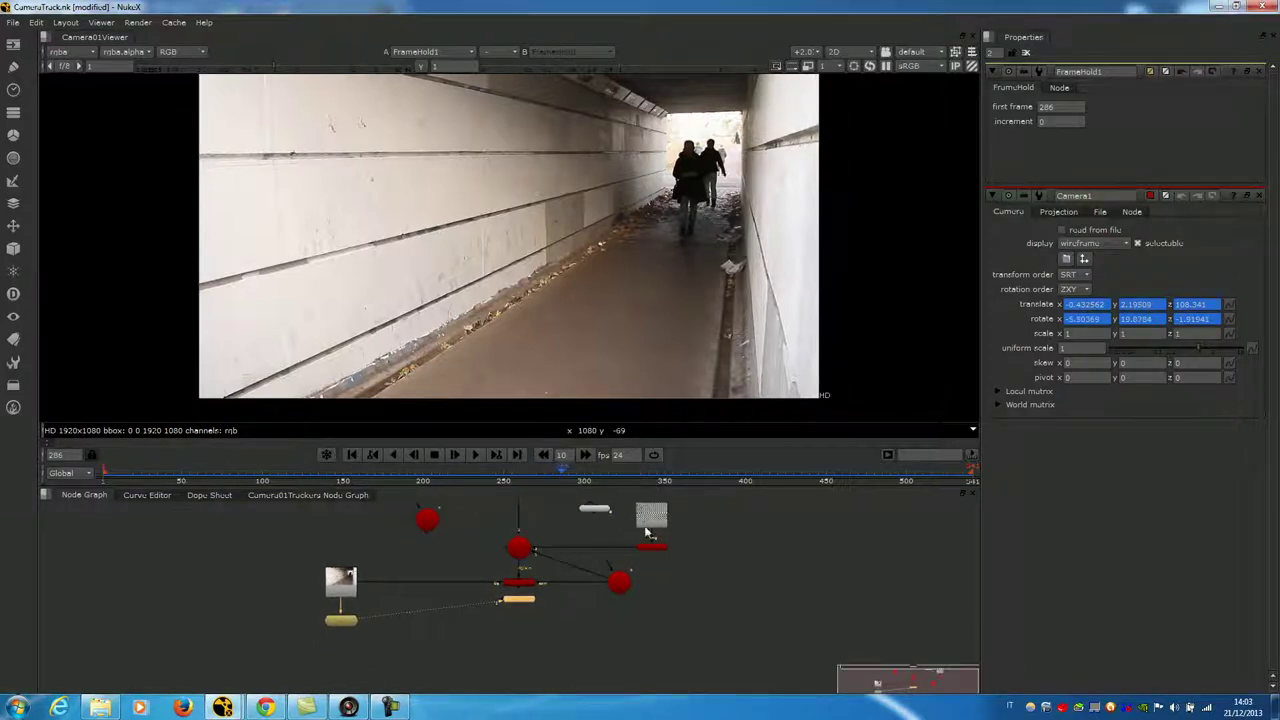
pyautogui.moveTo(626, 488); pyautogui.dragTo(624, 455)
pyautogui.moveTo(603, 532); pyautogui.dragTo(608, 583, button='middle')
# Open the properties of the copied camera Camera1 and connect it to the Camera01Scene node.
pyautogui.doubleClick(443, 540)
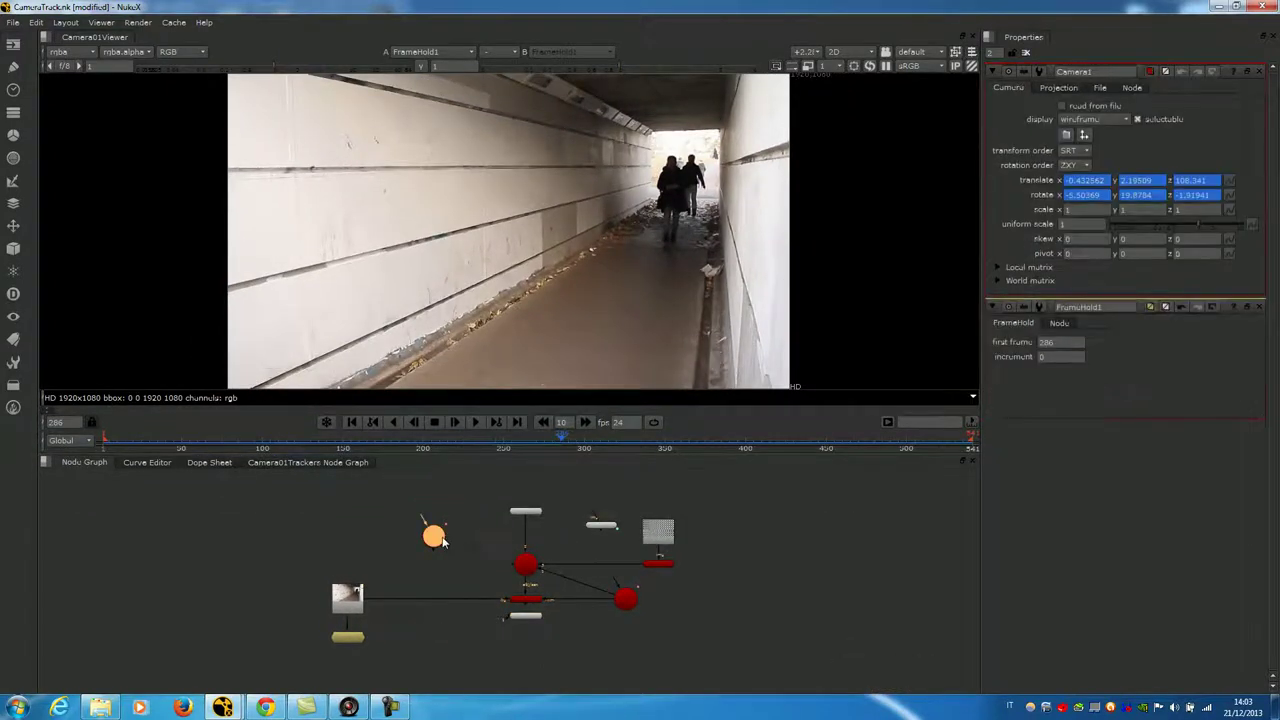
pyautogui.press('Tab')
pyautogui.click(523, 491)
pyautogui.click(446, 509)
pyautogui.click(432, 535)
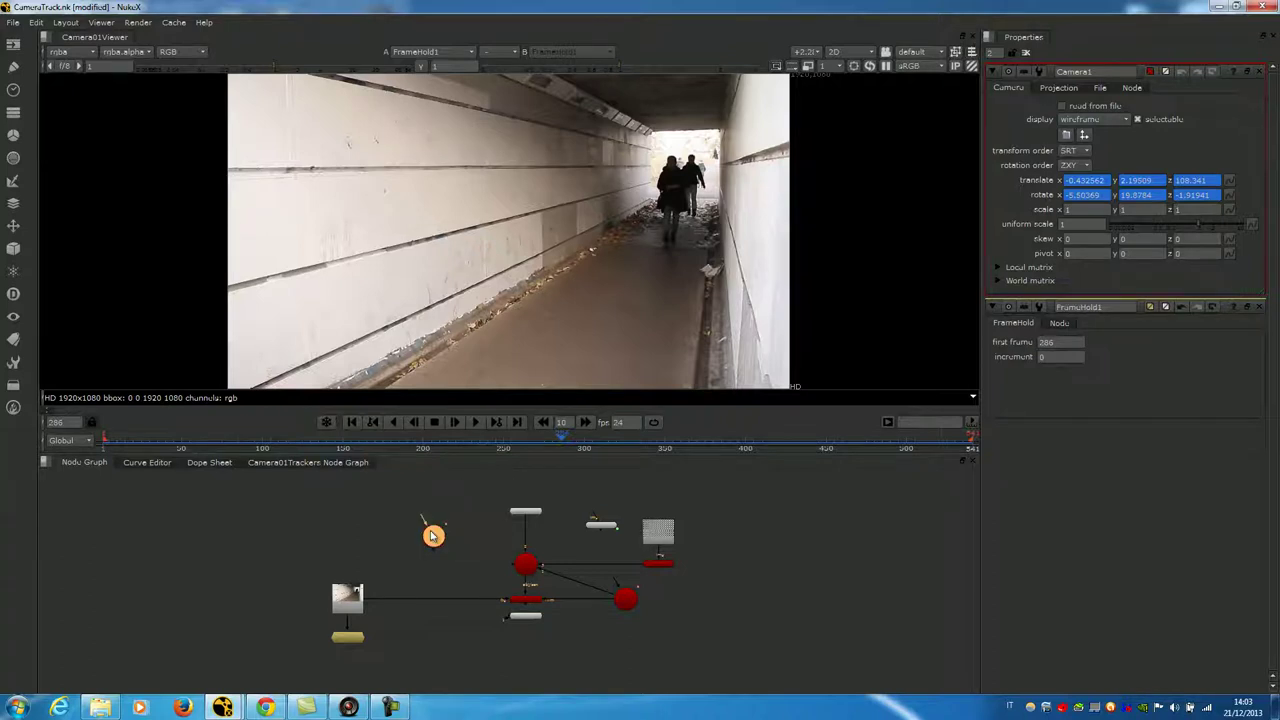
pyautogui.moveTo(435, 553); pyautogui.dragTo(478, 564)
# View Camera01Scene in 3D and examine where Camera1 sits relative to Camera01.
pyautogui.click(523, 566)
pyautogui.doubleClick(523, 566)
pyautogui.press('1')
pyautogui.click(550, 321)
pyautogui.scroll(4, 760, 295)
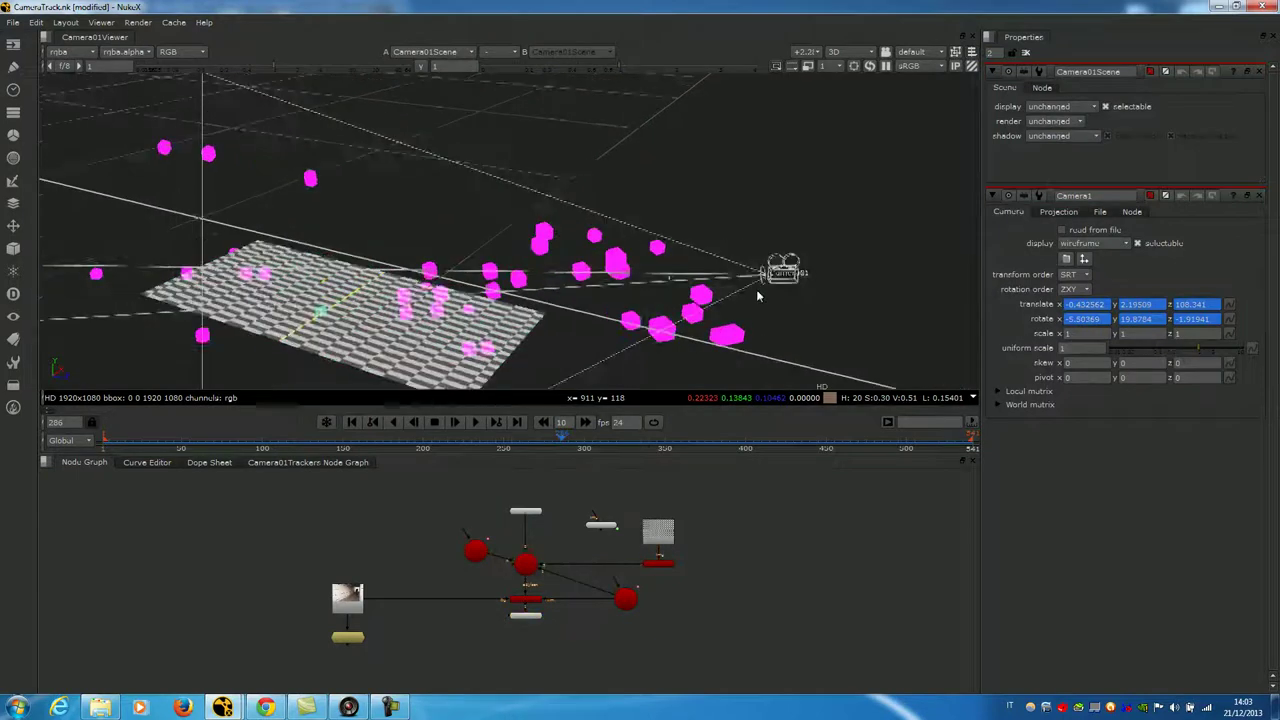
pyautogui.press('f')
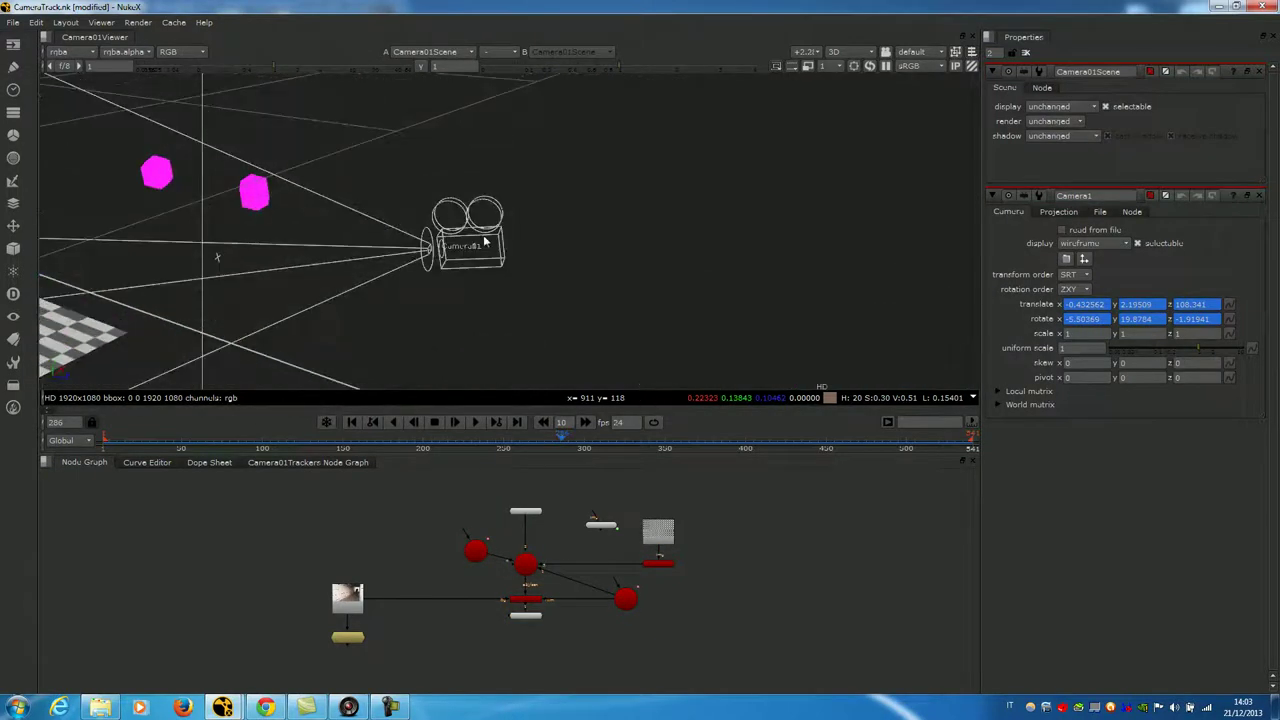
pyautogui.doubleClick(476, 550)
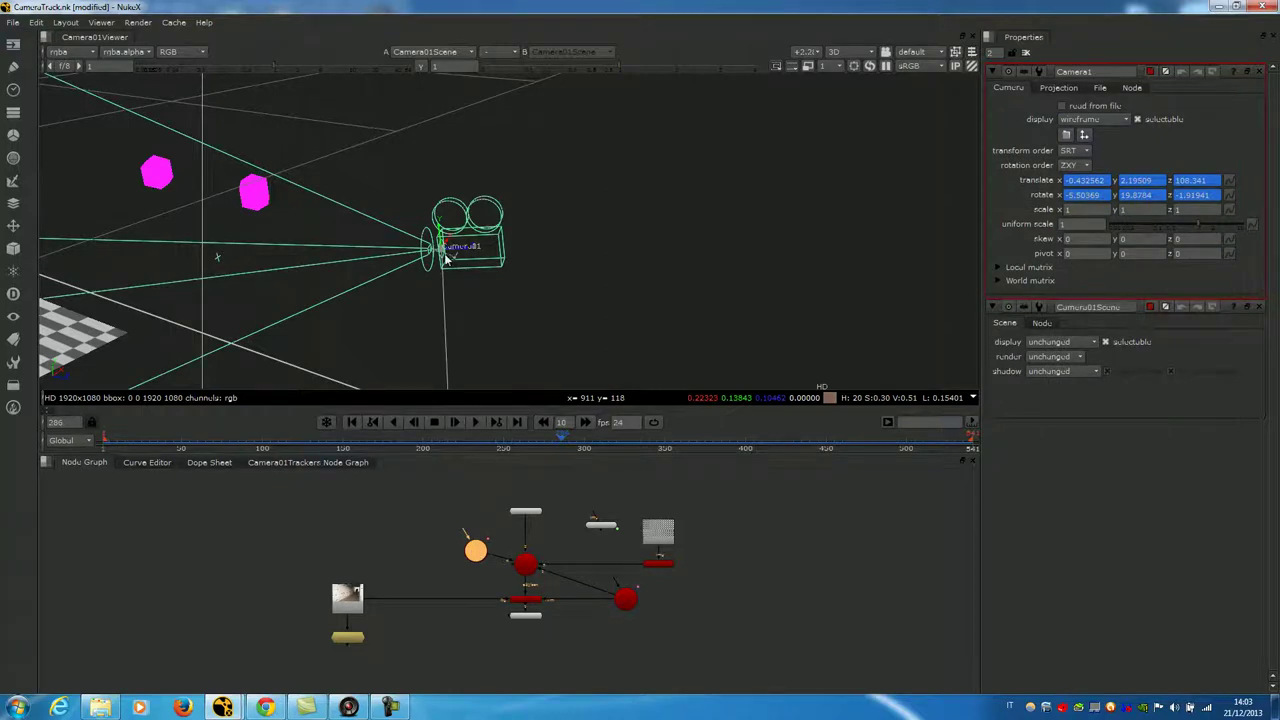
# View the FrameHold1 image, and compare it with Camera1 displayed on its own in the 3D view.
pyautogui.click(364, 641)
pyautogui.doubleClick(364, 641)
pyautogui.press('1')
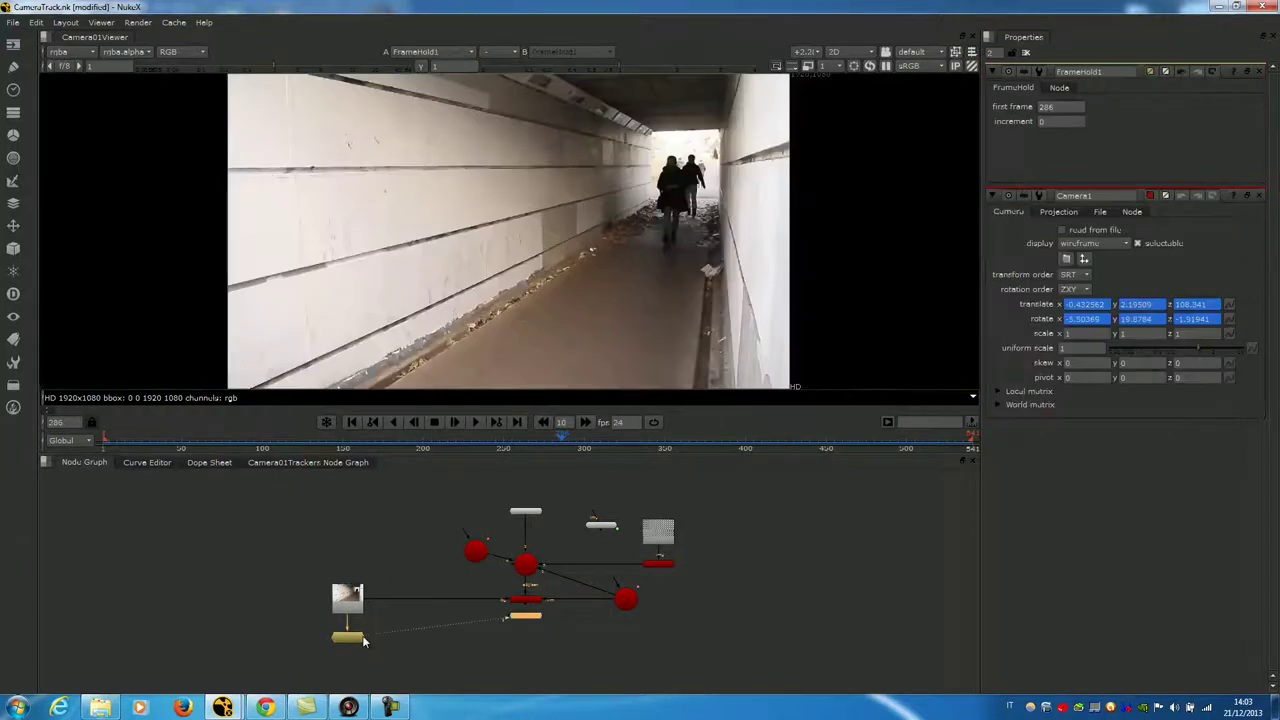
pyautogui.doubleClick(478, 549)
pyautogui.press('1')
pyautogui.scroll(-3, 159, 248)
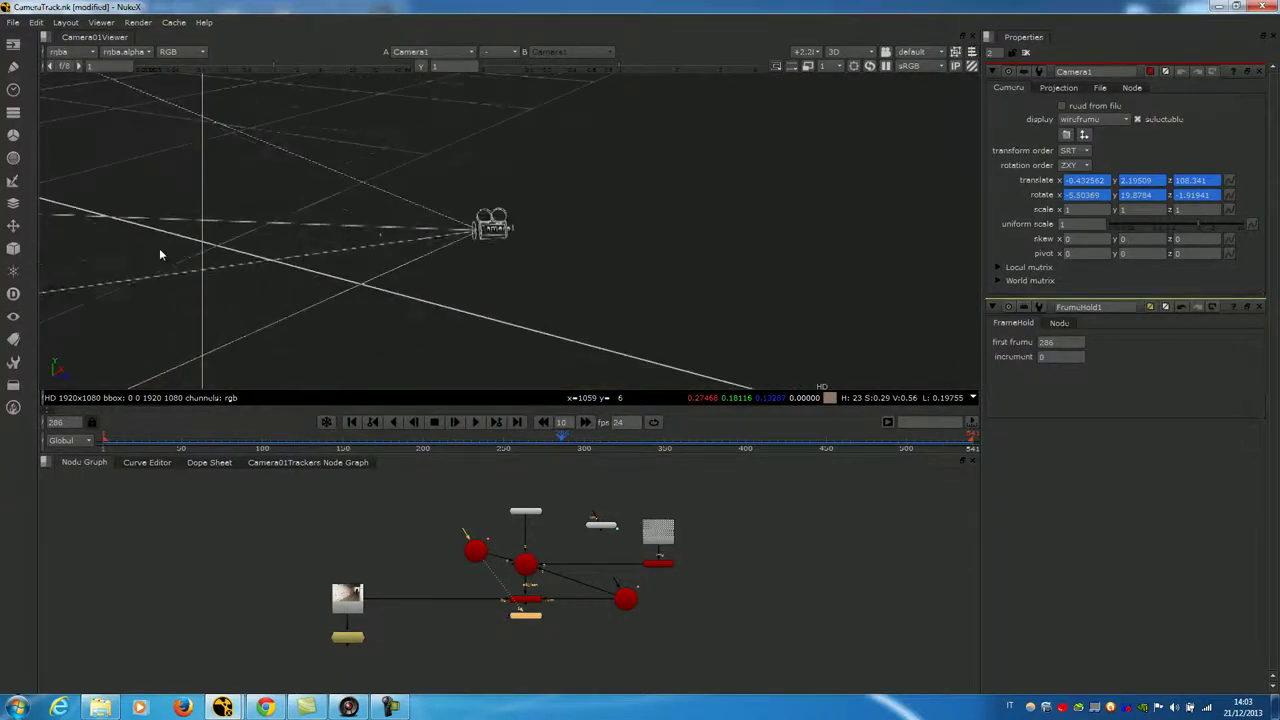
pyautogui.keyDown('alt'); pyautogui.moveTo(474, 238); pyautogui.dragTo(700, 241); pyautogui.keyUp('alt')
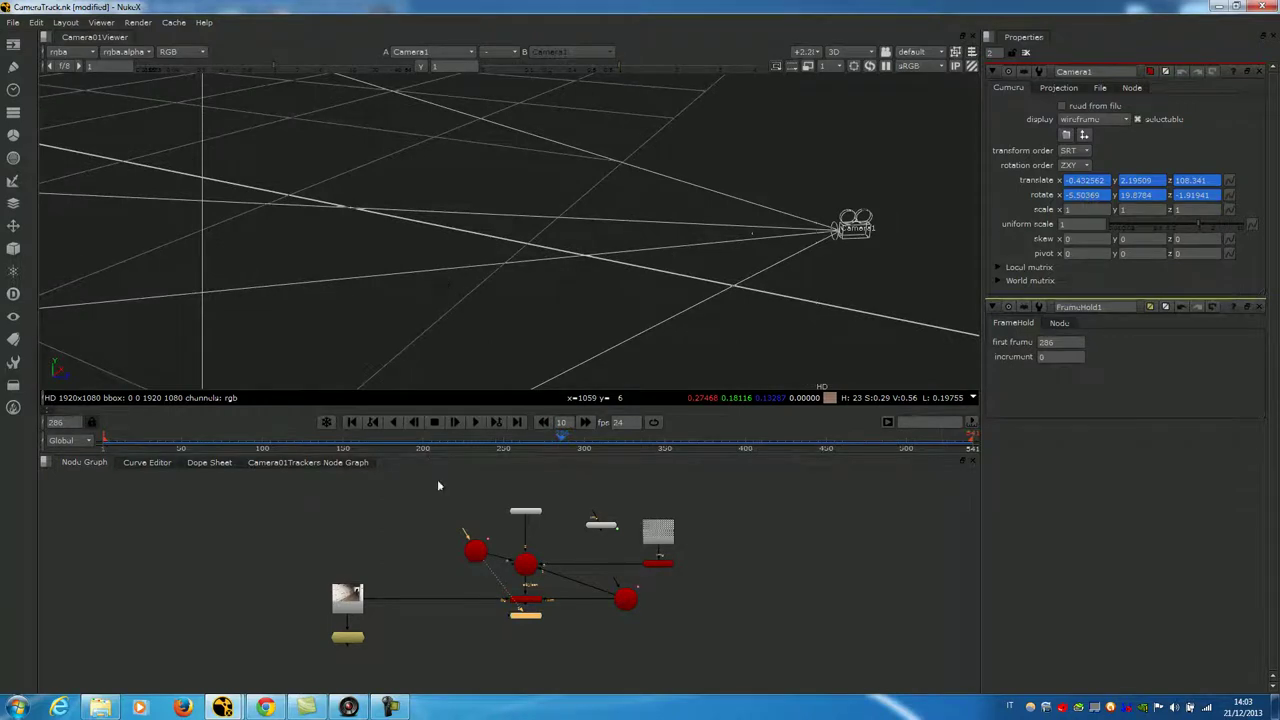
# Move the Camera1 node farther from the scene node and remove the animation from its translate x value.
pyautogui.moveTo(480, 566); pyautogui.dragTo(401, 535)
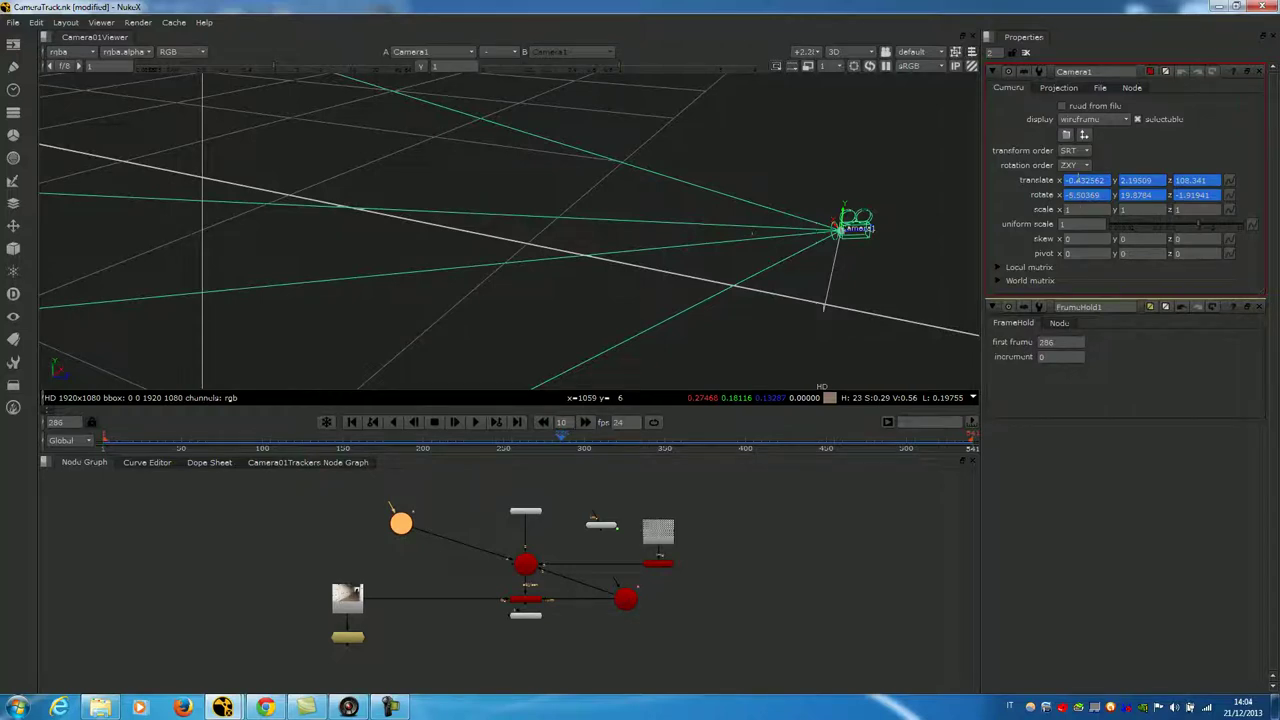
pyautogui.rightClick(1078, 178)
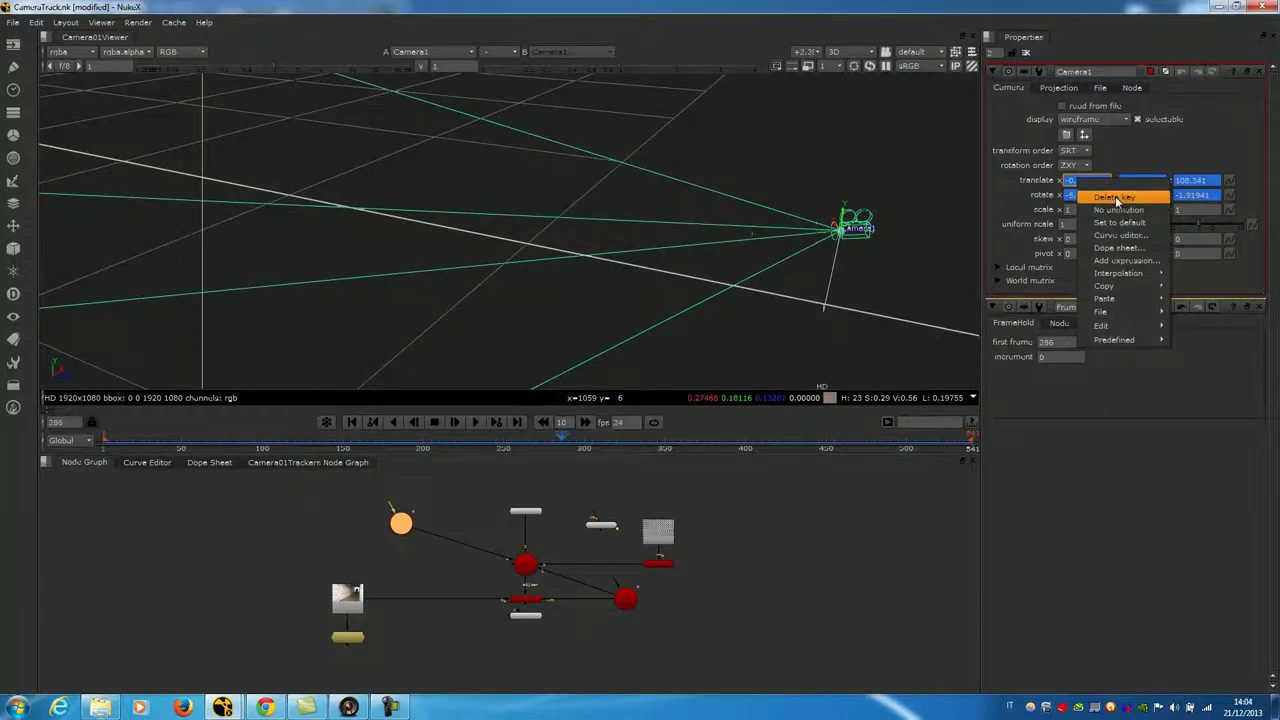
pyautogui.click(1117, 198)
pyautogui.rightClick(1082, 188)
pyautogui.rightClick(1077, 173)
pyautogui.rightClick(1070, 179)
pyautogui.click(1115, 213)
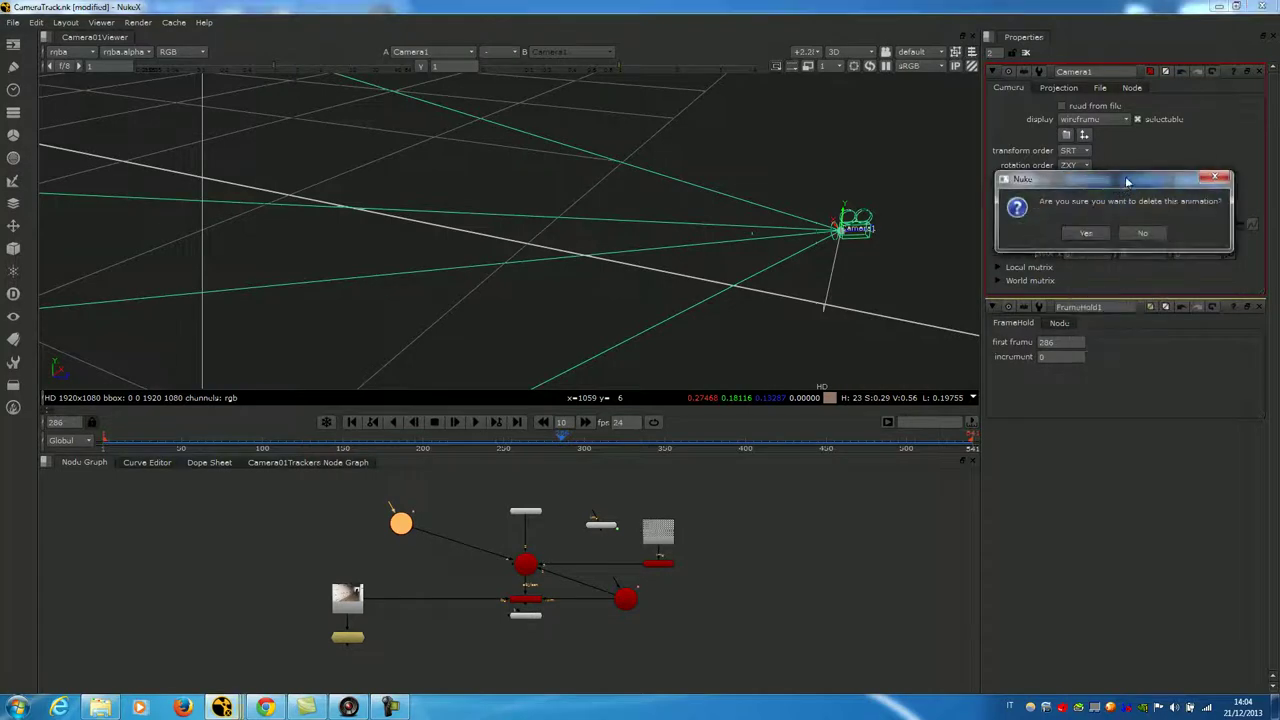
pyautogui.click(1090, 233)
# Remove the animation from Camera1's translate y and z values.
pyautogui.rightClick(1152, 196)
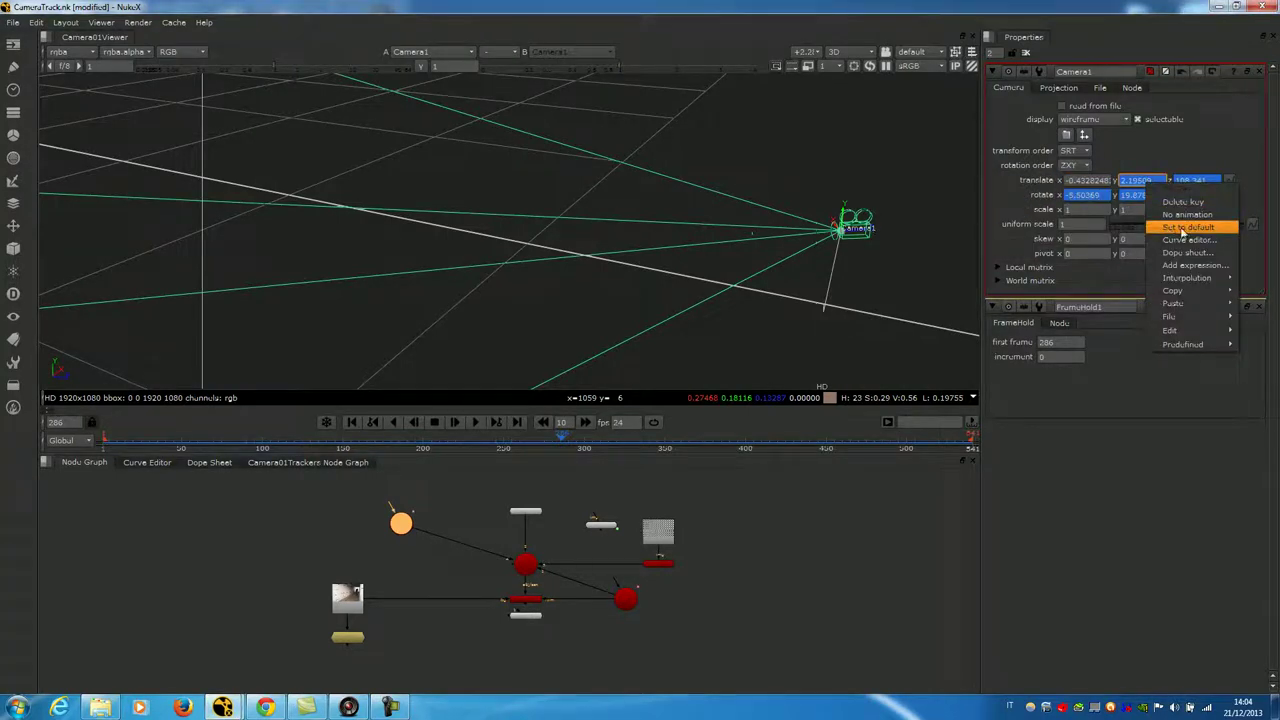
pyautogui.click(1188, 215)
pyautogui.click(1137, 234)
pyautogui.rightClick(1196, 192)
pyautogui.click(1207, 225)
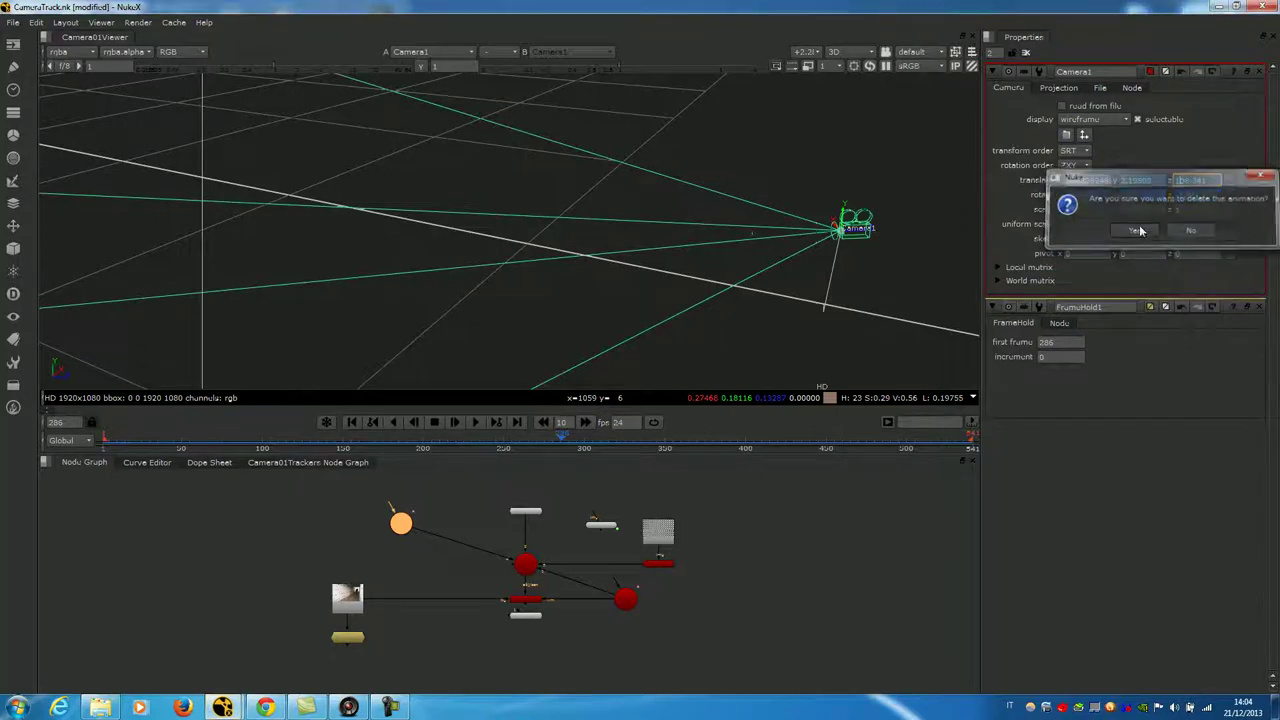
pyautogui.click(1137, 231)
# Remove the animation from Camera1's rotate x, y and z values.
pyautogui.rightClick(1078, 195)
pyautogui.click(1095, 212)
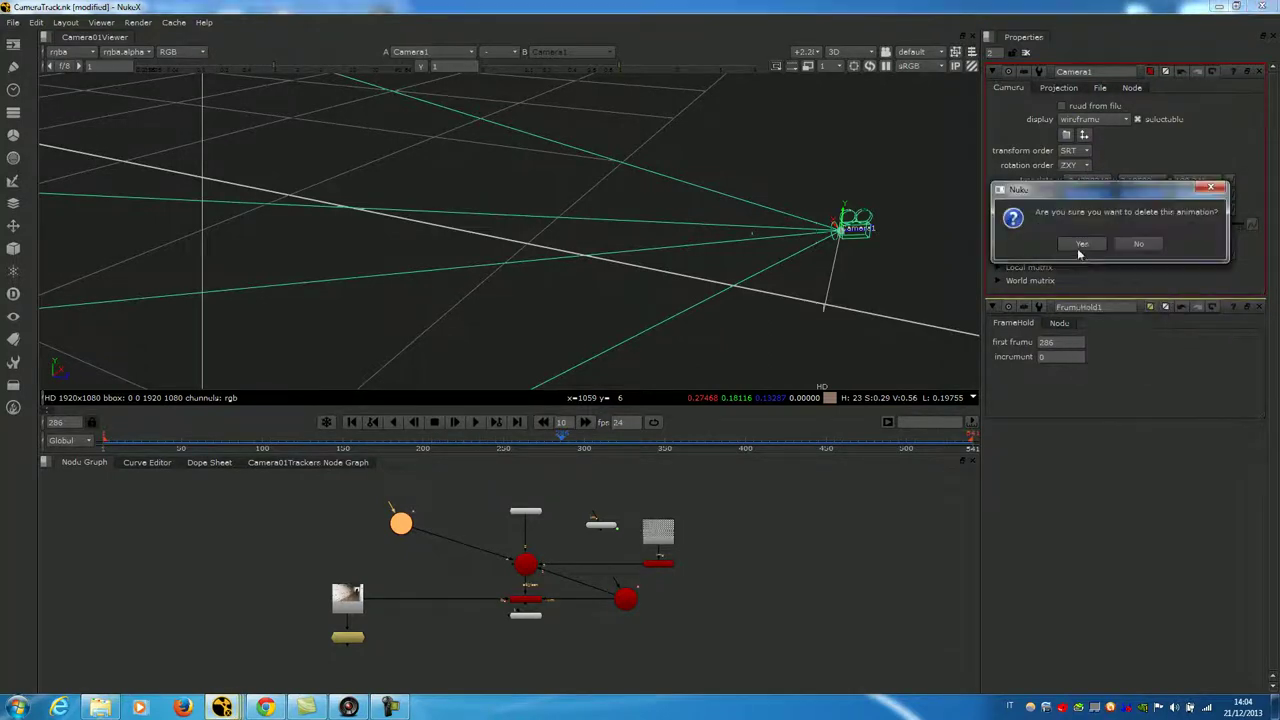
pyautogui.click(1137, 233)
pyautogui.rightClick(1146, 197)
pyautogui.click(1162, 222)
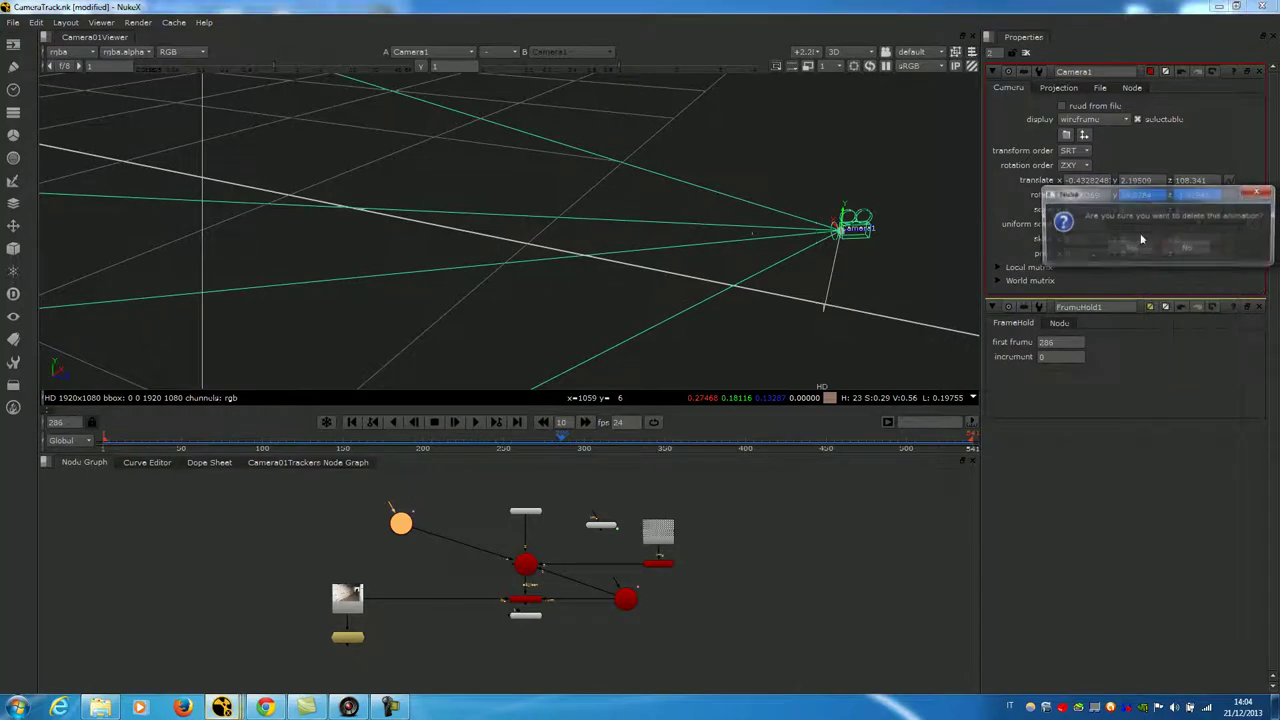
pyautogui.click(1127, 248)
pyautogui.rightClick(1195, 196)
pyautogui.click(1215, 225)
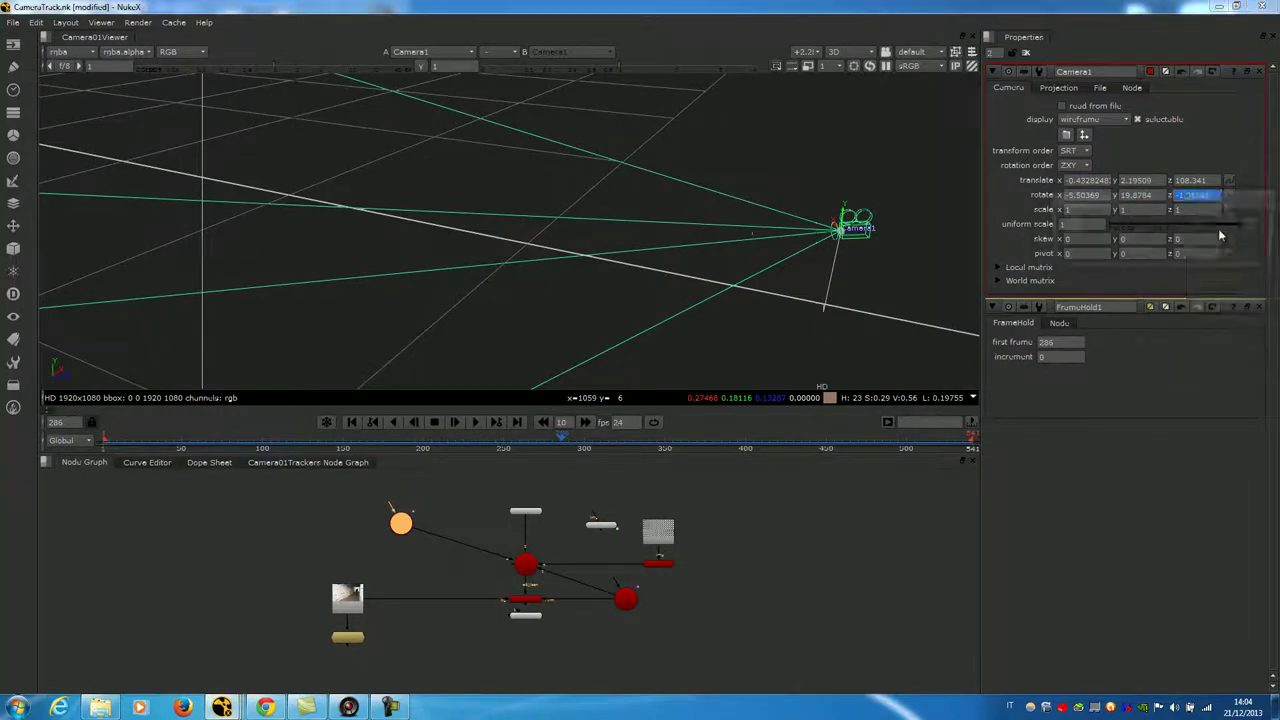
pyautogui.click(1137, 251)
# View Camera01Scene and scrub the timeline from frame 414 to 154 to compare the frozen Camera1 with the moving Camera01.
pyautogui.click(564, 442)
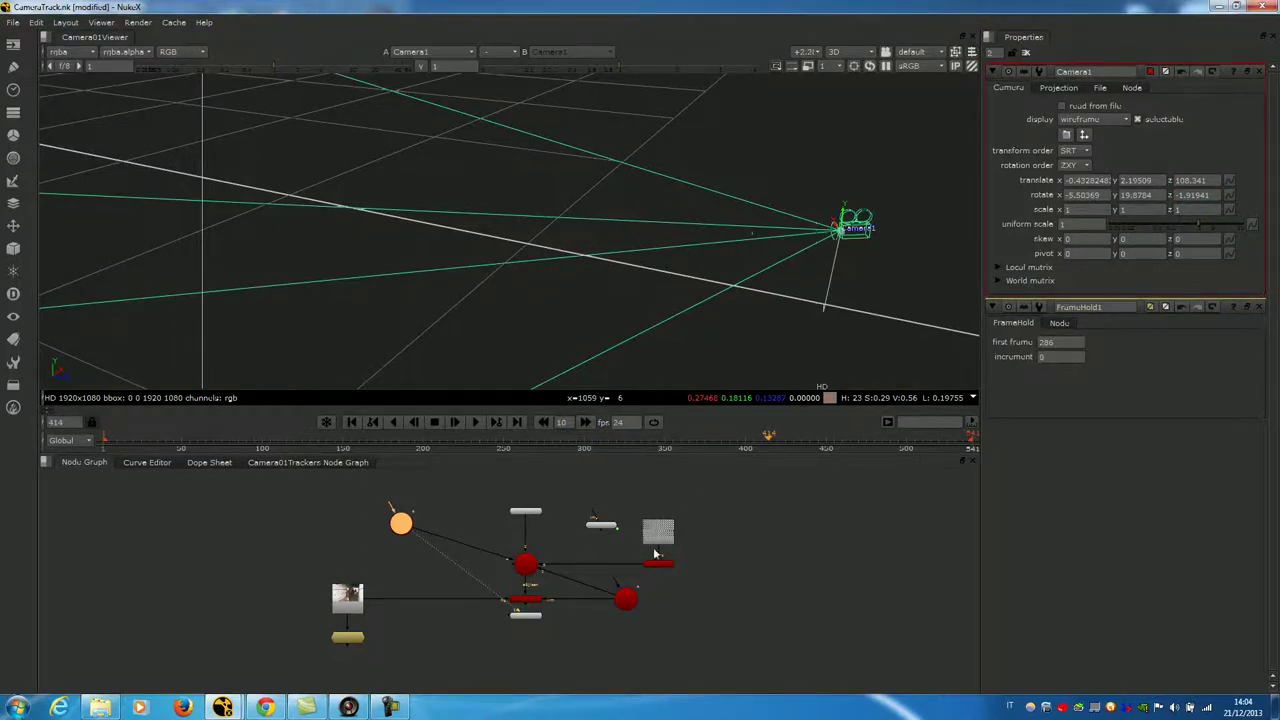
pyautogui.doubleClick(520, 563)
pyautogui.press('1')
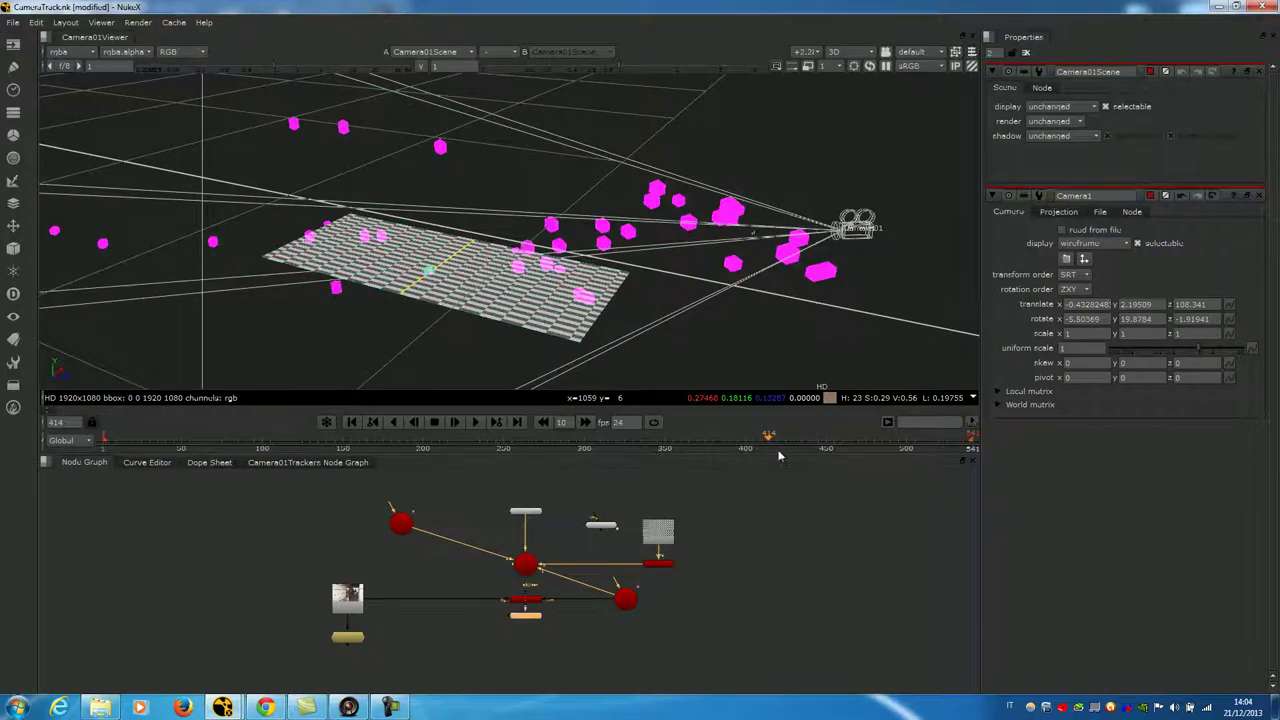
pyautogui.moveTo(769, 436); pyautogui.dragTo(350, 427)
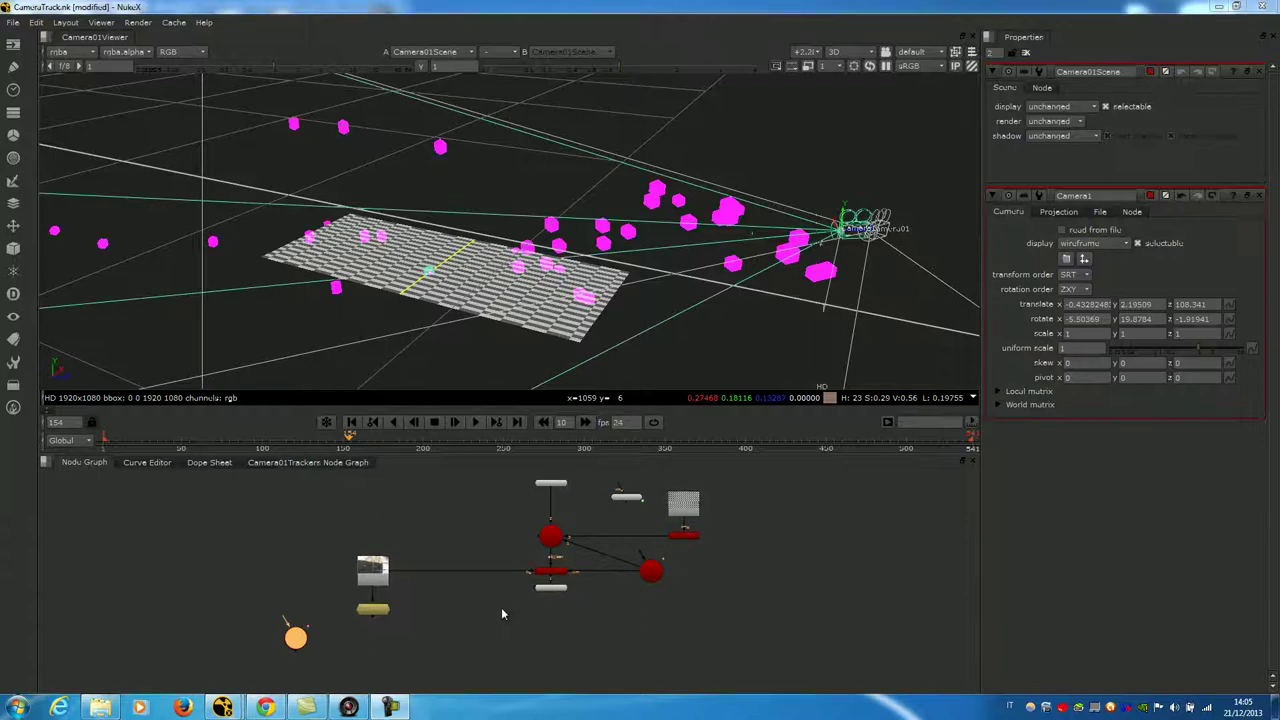
# Add a Project3D node in the empty area below the FrameHold1 node.
pyautogui.moveTo(501, 607); pyautogui.dragTo(506, 588, button='middle')
pyautogui.scroll(2, 448, 591)
pyautogui.scroll(-1, 452, 607)
pyautogui.click(452, 613)
pyautogui.press('Tab')
pyautogui.write('pro')
pyautogui.press('Down')
pyautogui.press('Down')
pyautogui.press('Return')
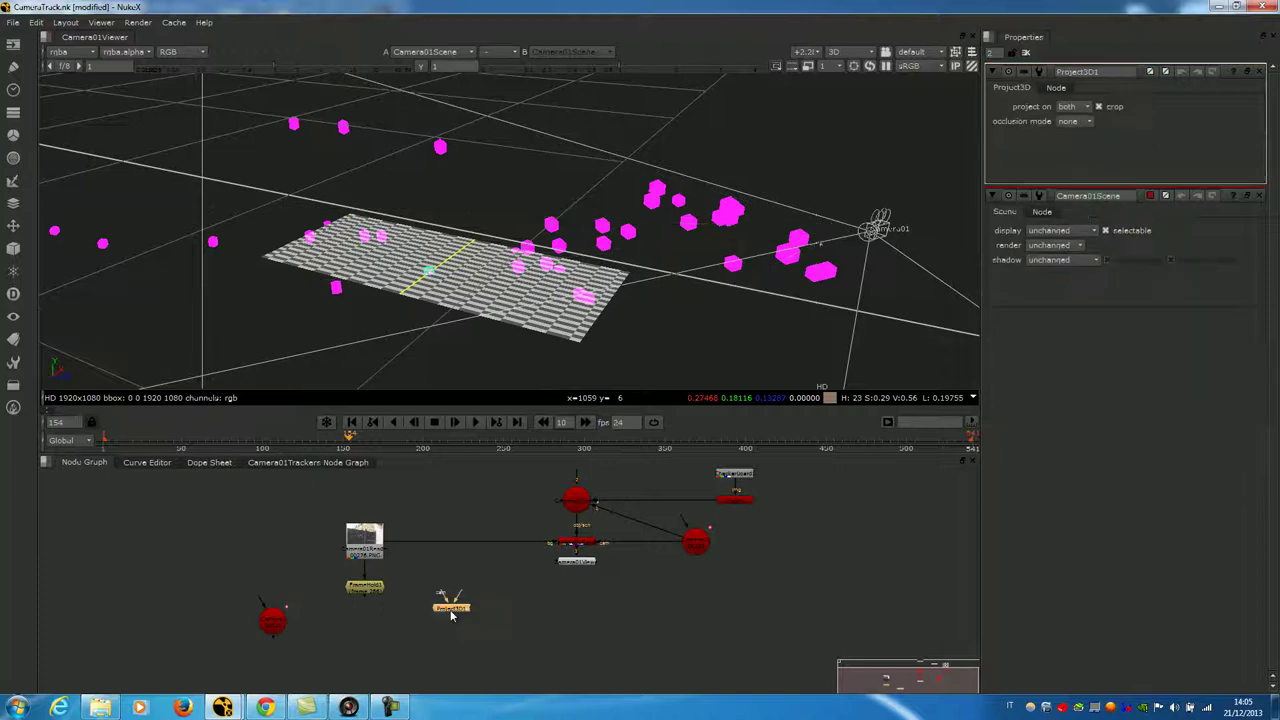
# Connect Camera1 to the Project3D1 cam input and FrameHold1 to its image input, aligning Project3D1 below FrameHold1.
pyautogui.moveTo(453, 614); pyautogui.dragTo(248, 624)
pyautogui.scroll(2, 368, 636)
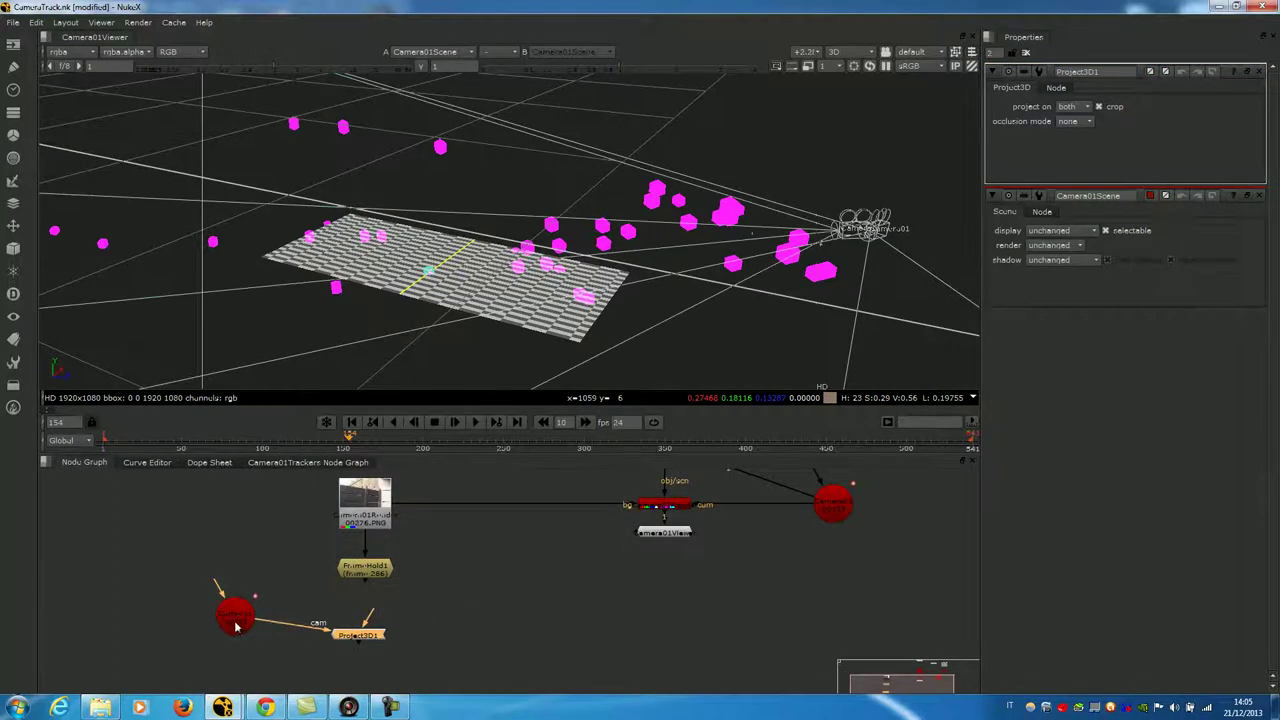
pyautogui.doubleClick(236, 620)
pyautogui.moveTo(368, 646); pyautogui.dragTo(372, 628)
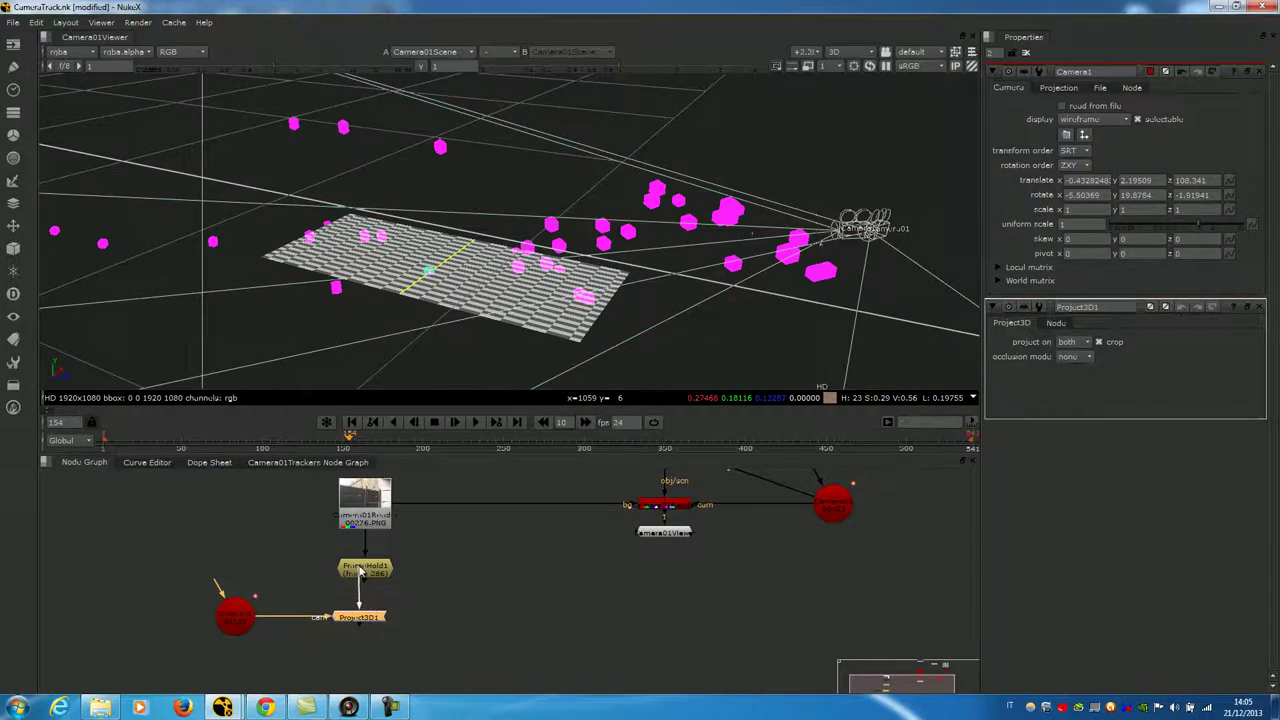
pyautogui.moveTo(362, 572); pyautogui.dragTo(363, 574)
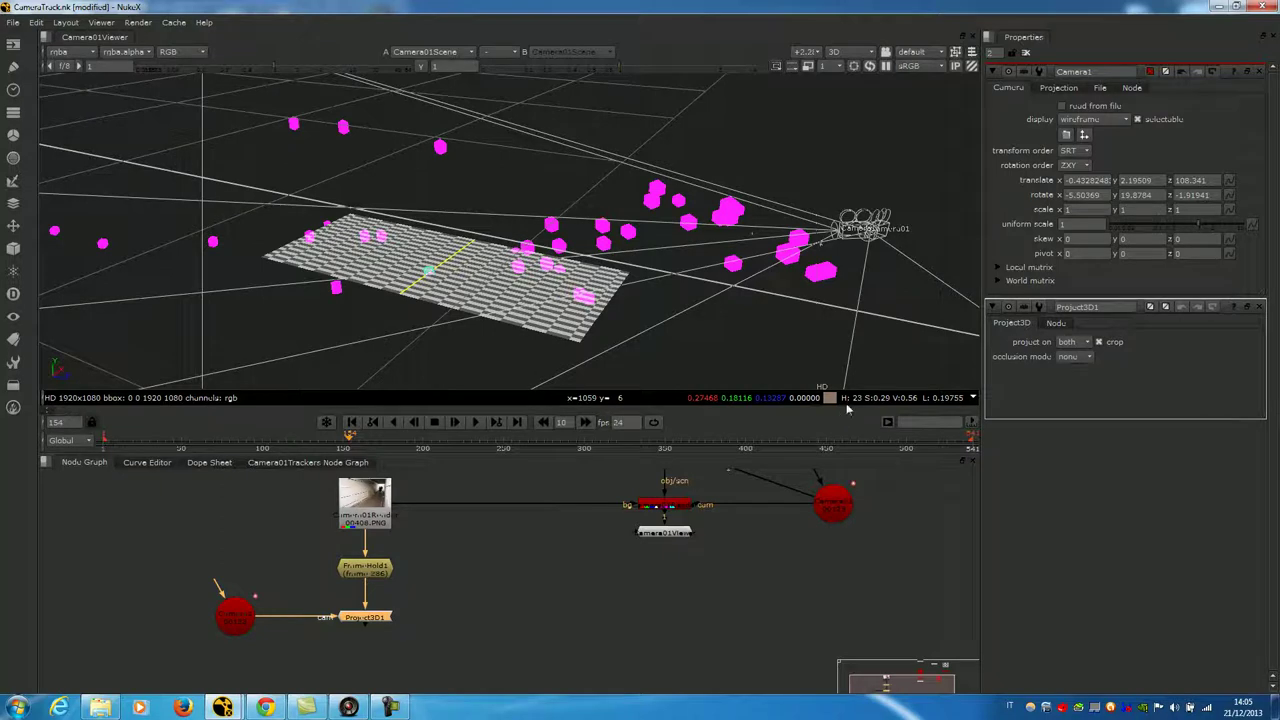
# Connect Card1's img input to Project3D1 instead of the checkerboard and place Card1 beside Project3D1.
pyautogui.scroll(-3, 546, 581)
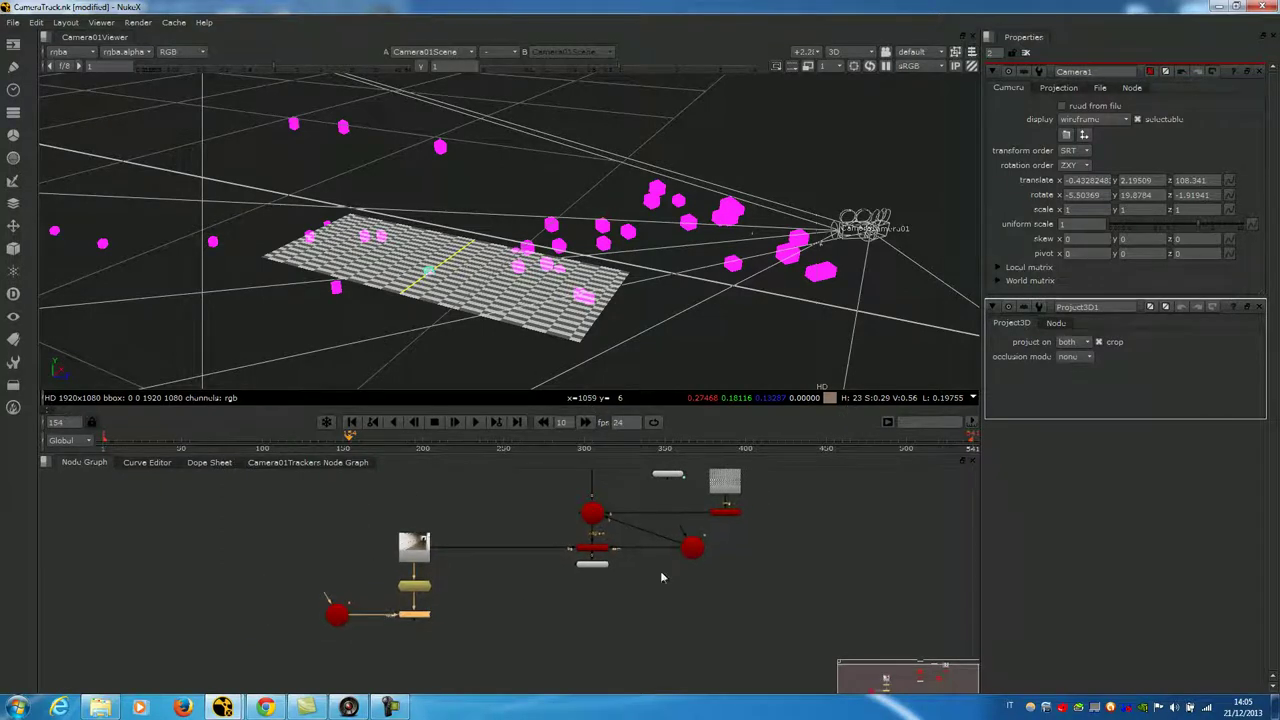
pyautogui.doubleClick(728, 513)
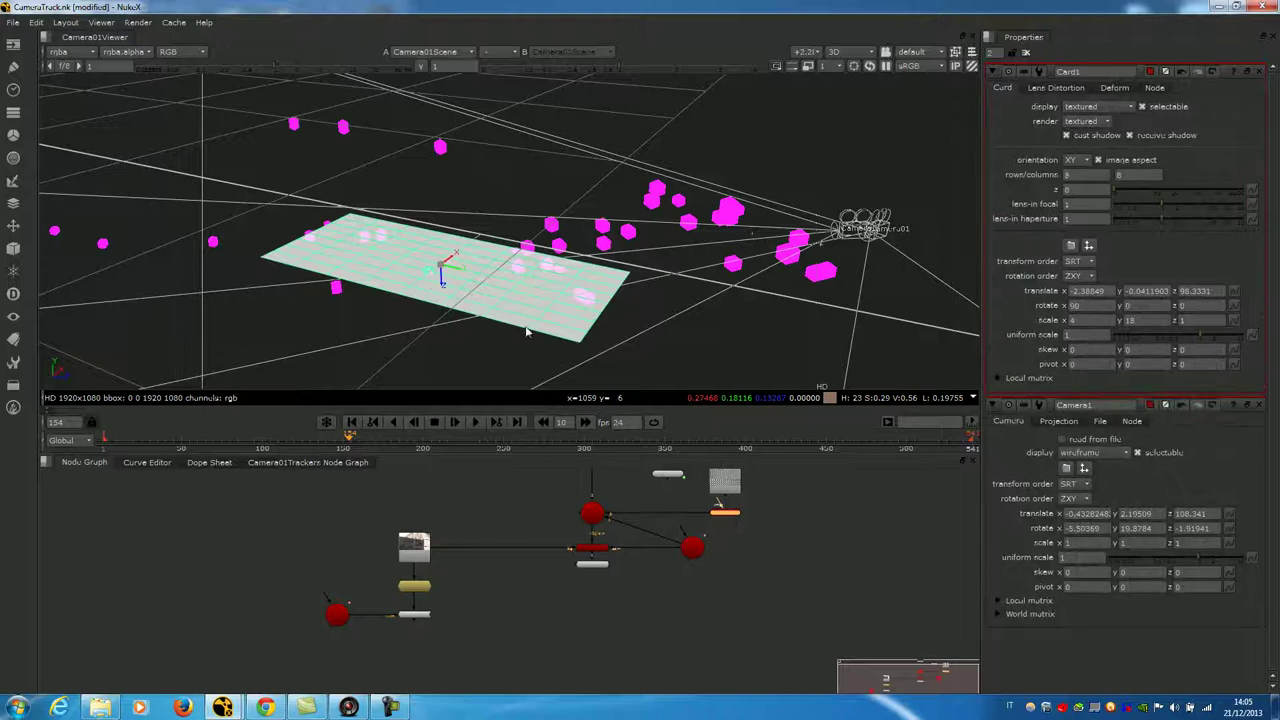
pyautogui.moveTo(720, 503); pyautogui.dragTo(422, 612)
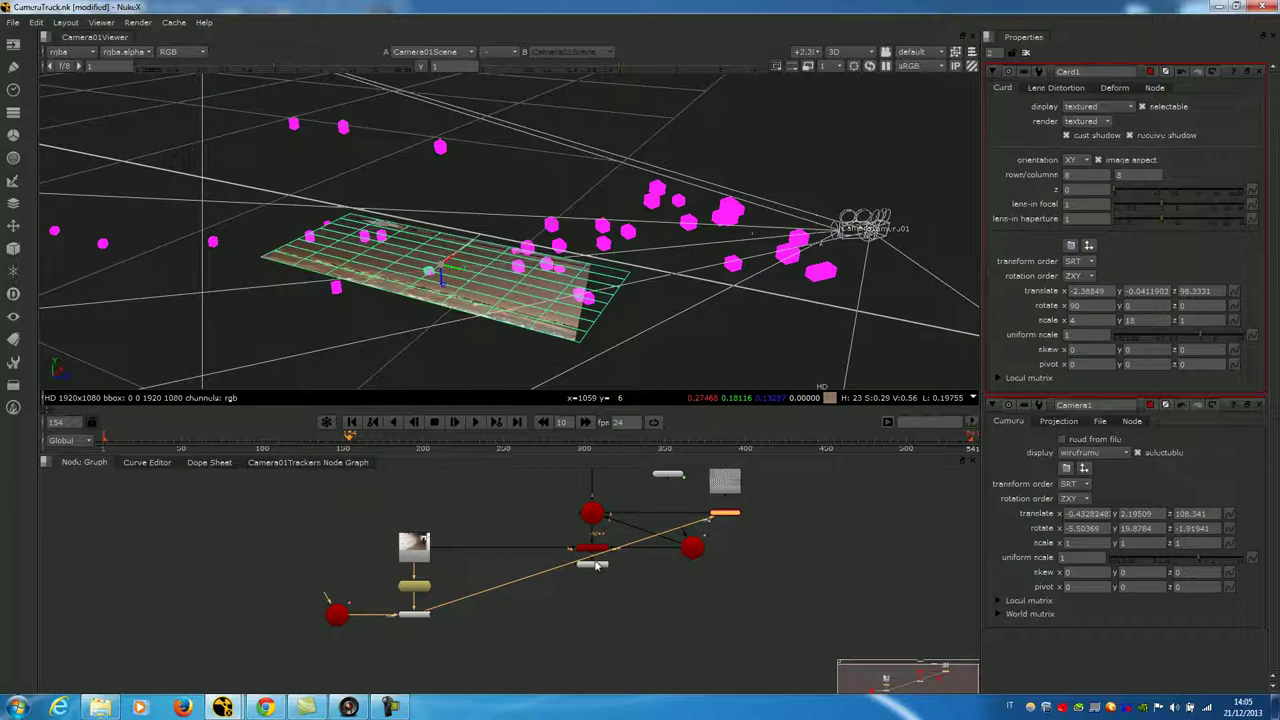
pyautogui.moveTo(727, 522); pyautogui.dragTo(463, 617)
# Review the projection chain of Camera1, FrameHold1, Project3D1 and Card1, and examine the projected floor card in 3D.
pyautogui.moveTo(261, 496); pyautogui.dragTo(507, 664)
pyautogui.scroll(5, 418, 618)
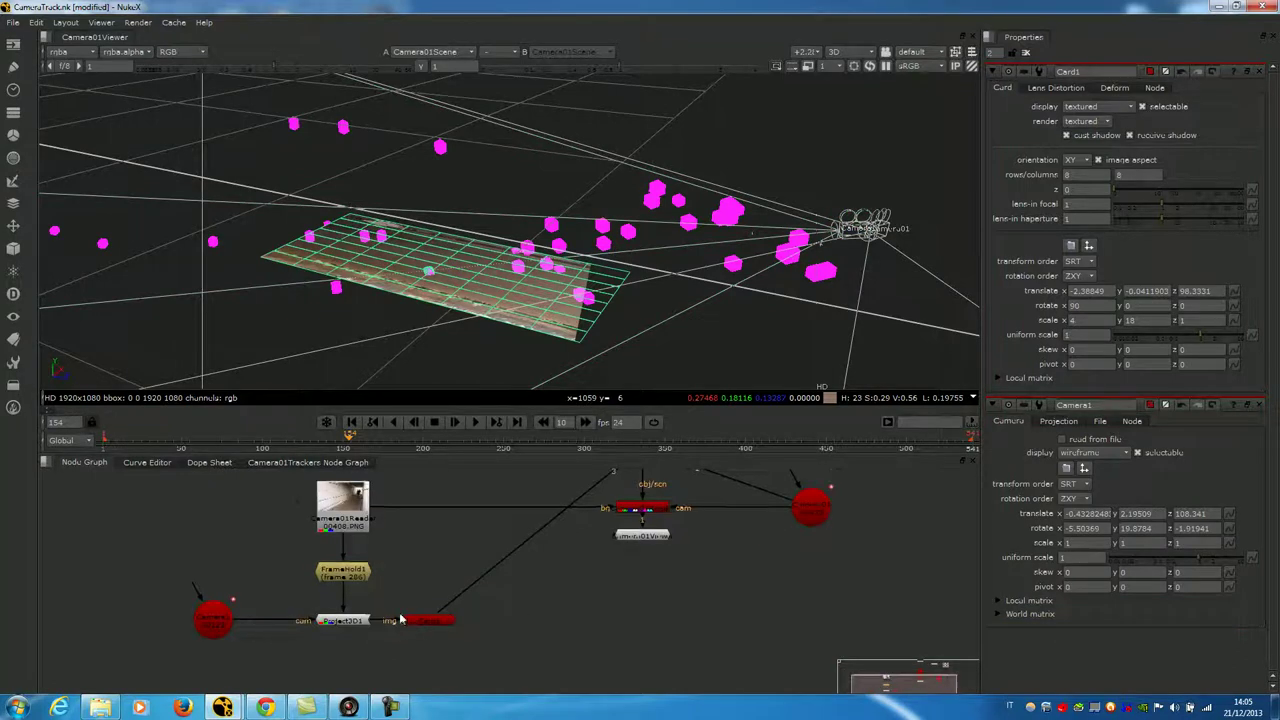
pyautogui.click(245, 622)
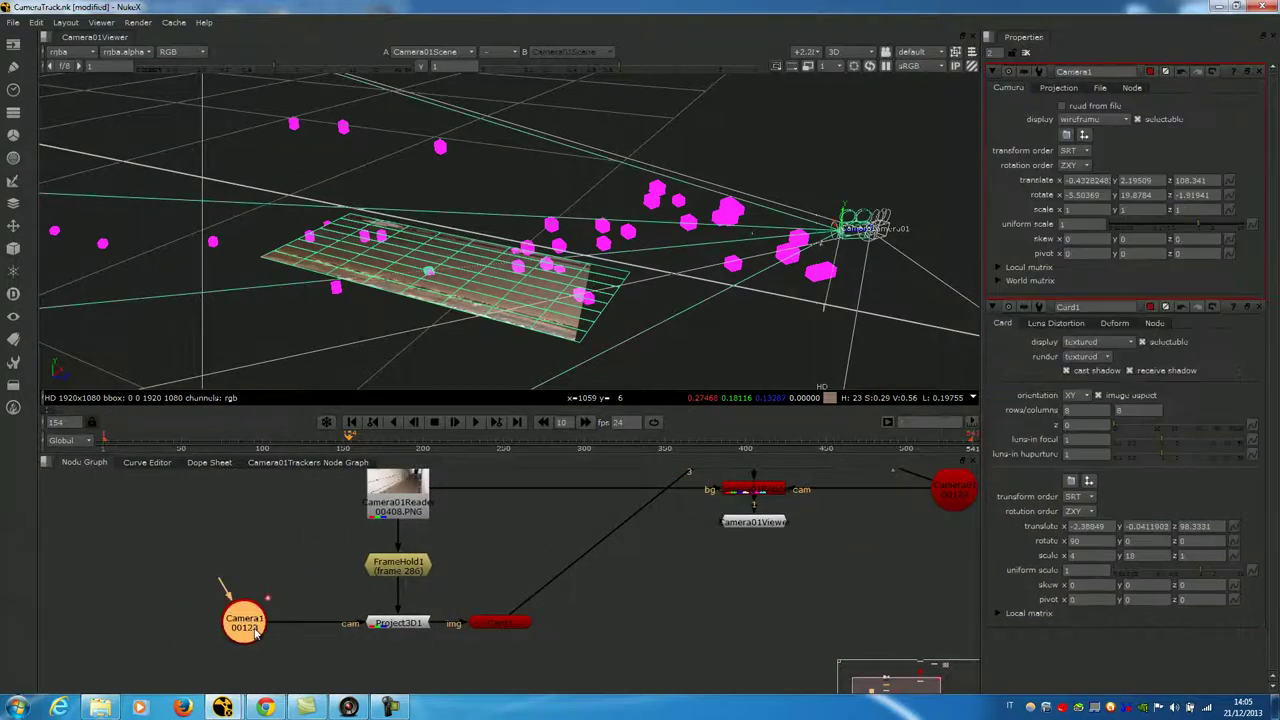
pyautogui.click(393, 562)
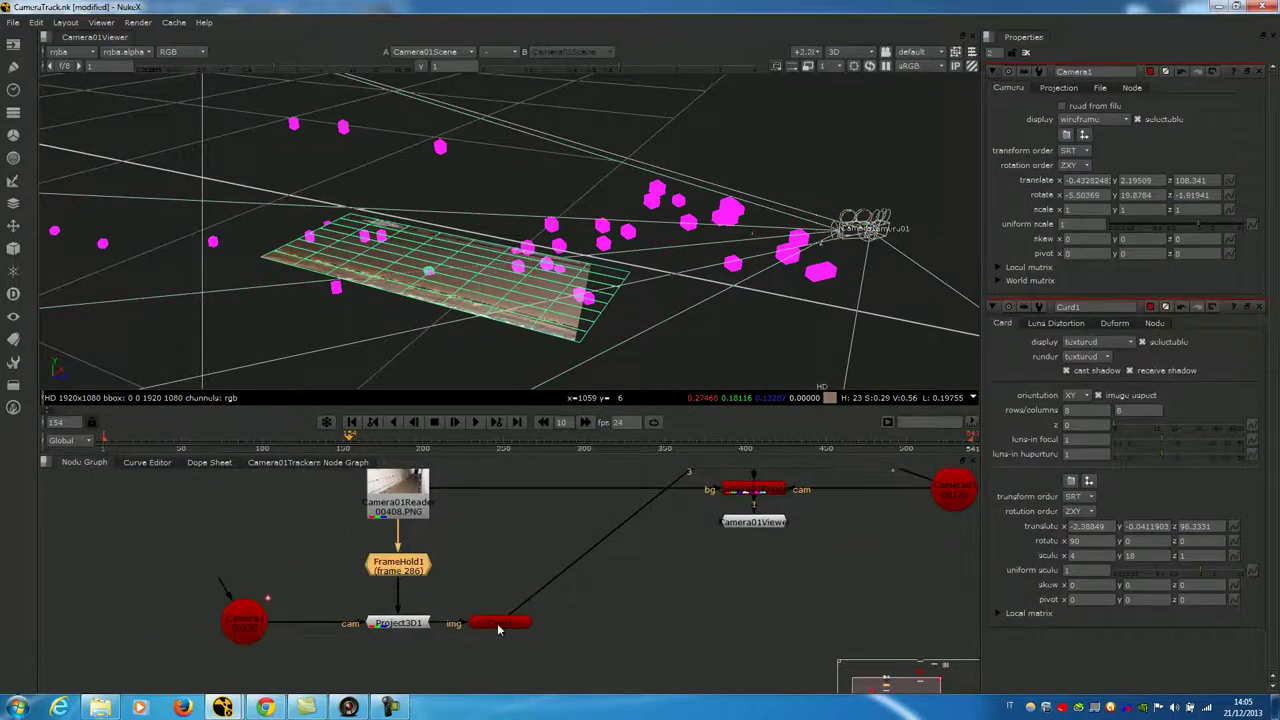
pyautogui.scroll(-5, 627, 585)
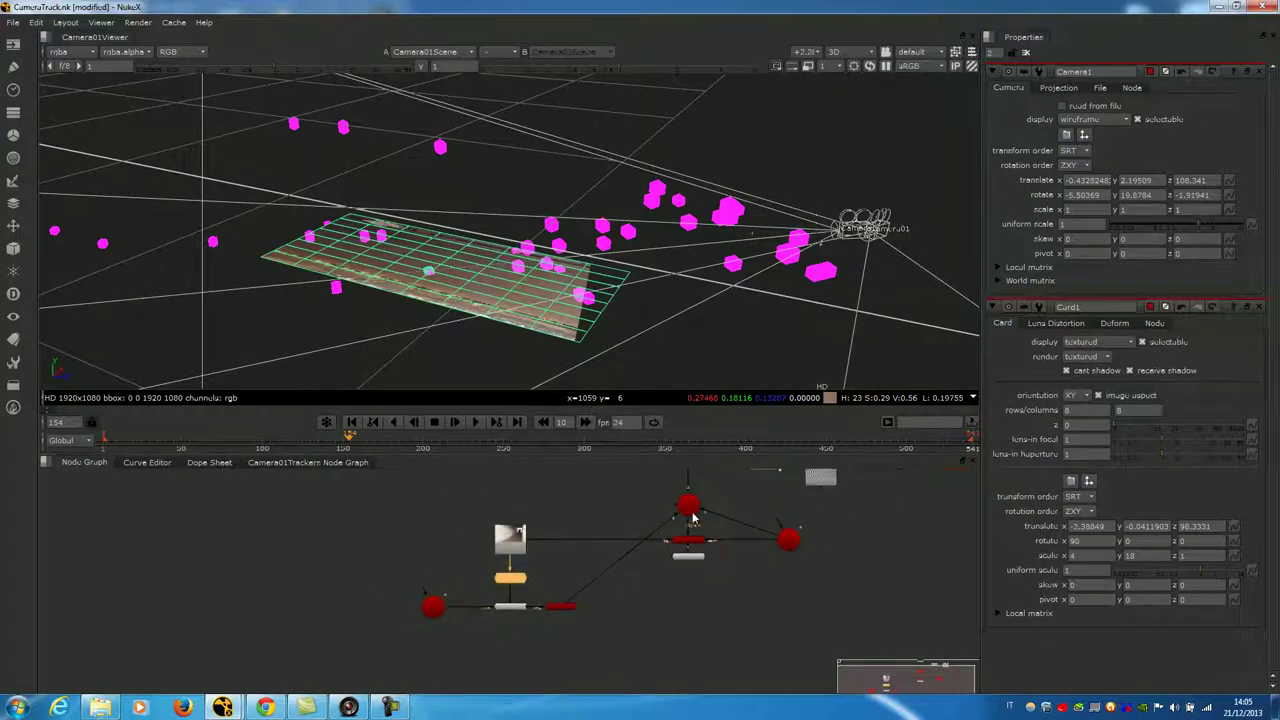
pyautogui.click(675, 359)
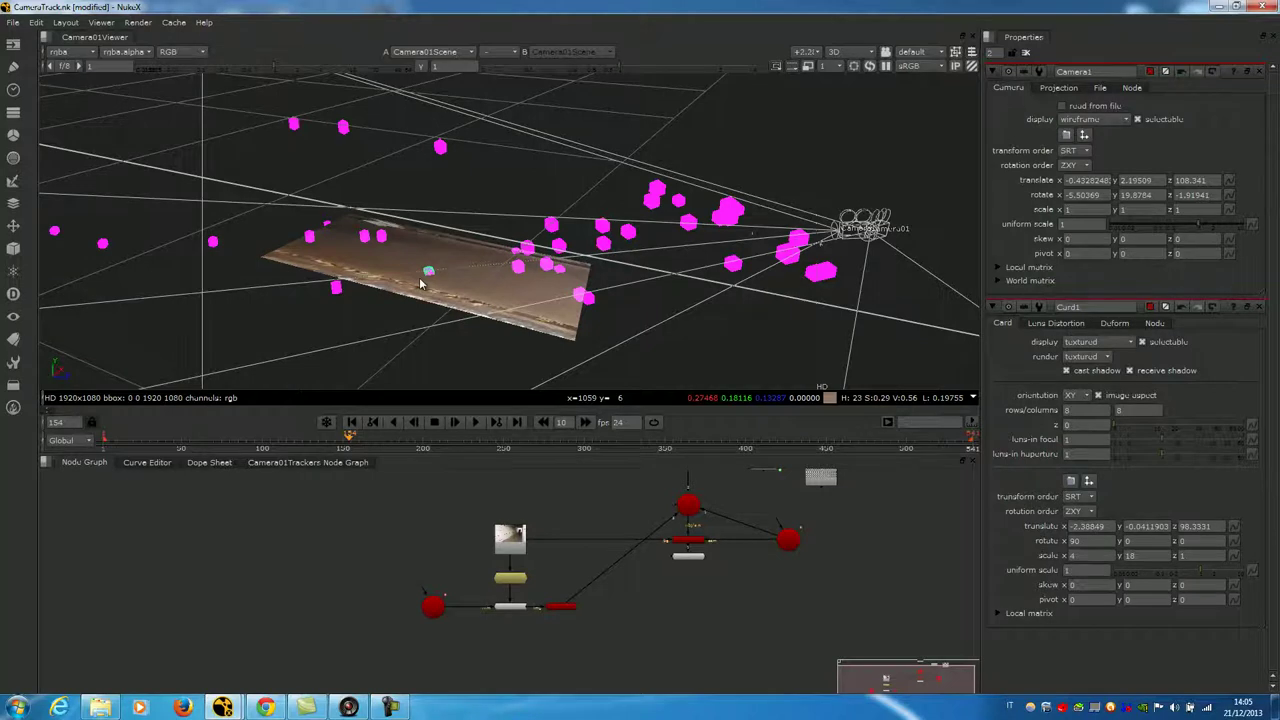
# Set Card1's uniform scale to 3.8 and examine the enlarged projection from another angle.
pyautogui.doubleClick(558, 608)
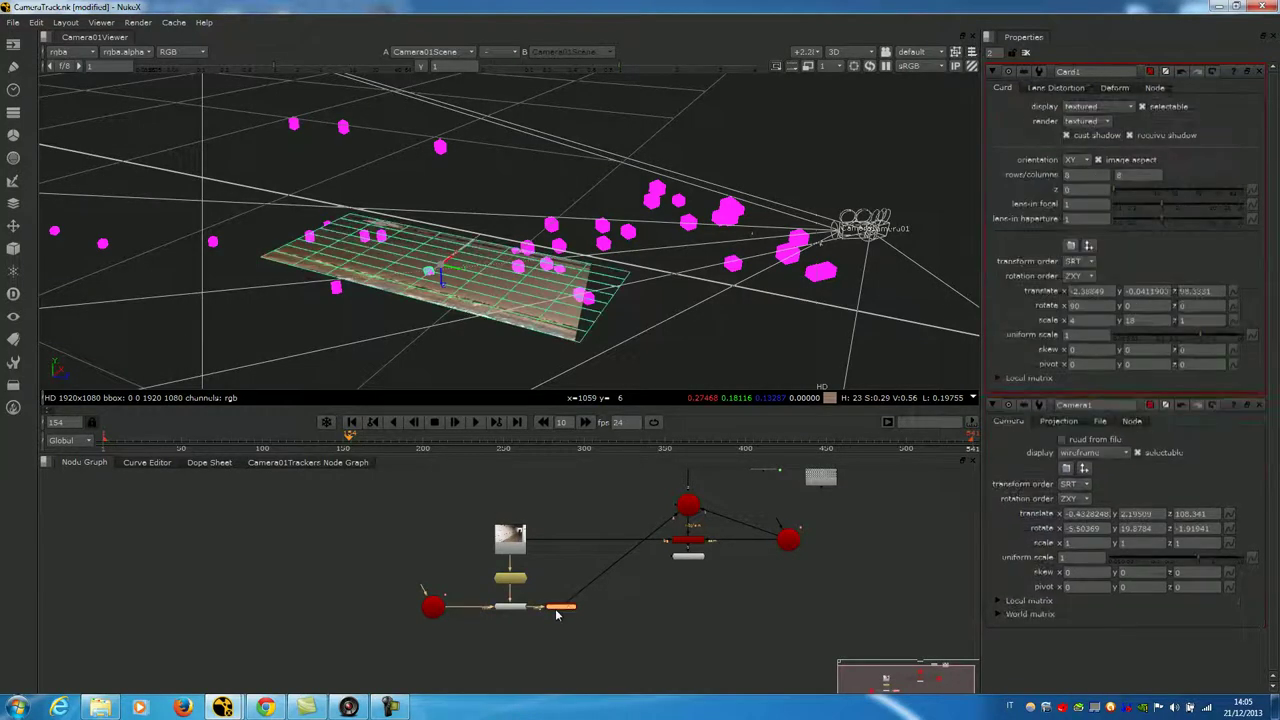
pyautogui.moveTo(1203, 335); pyautogui.dragTo(1227, 336)
pyautogui.keyDown('ctrl'); pyautogui.moveTo(523, 365); pyautogui.dragTo(363, 243); pyautogui.keyUp('ctrl')
pyautogui.rightClick(352, 237)
pyautogui.click(354, 243)
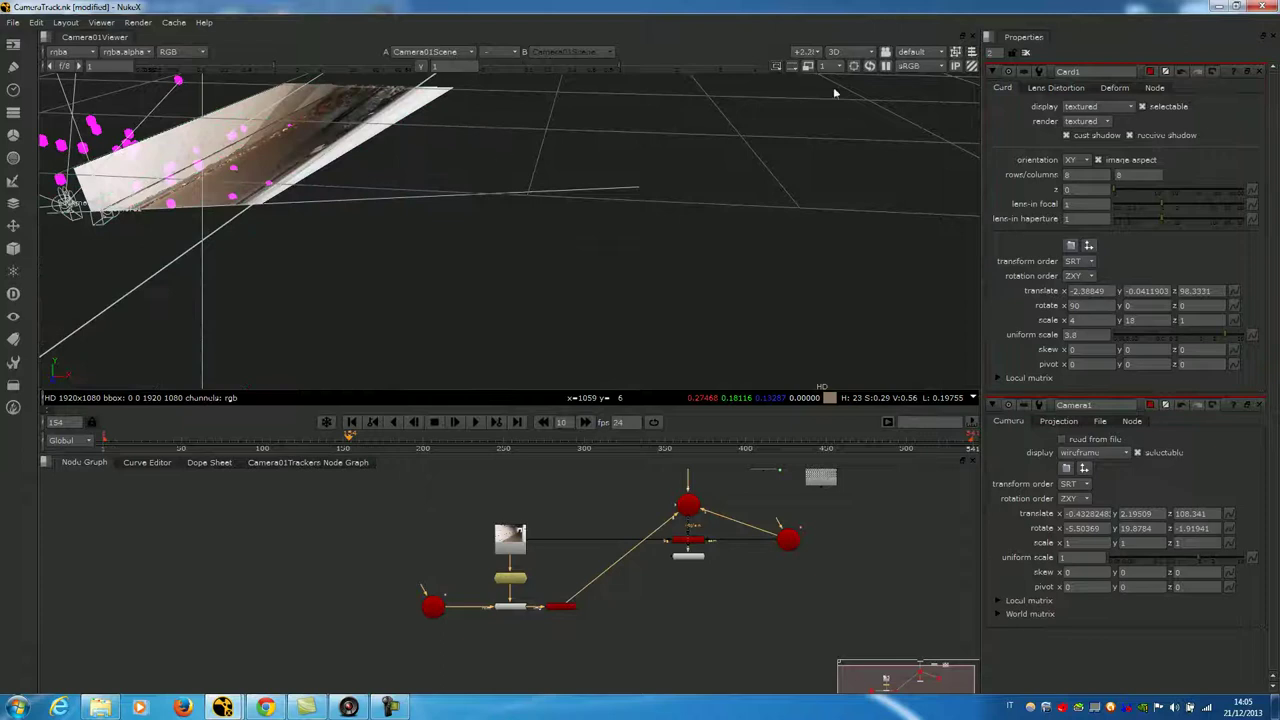
# Look through Camera01 in the 3D view and check the enlarged floor projection at frame 276.
pyautogui.click(924, 56)
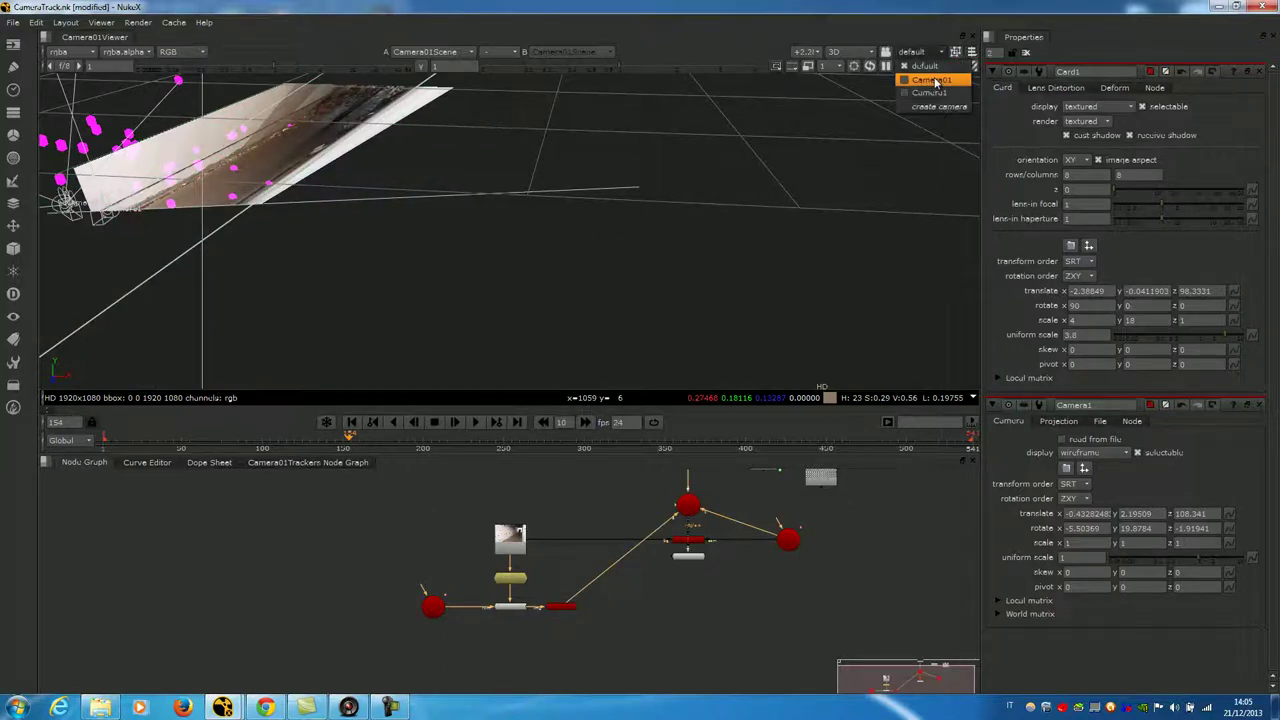
pyautogui.click(930, 80)
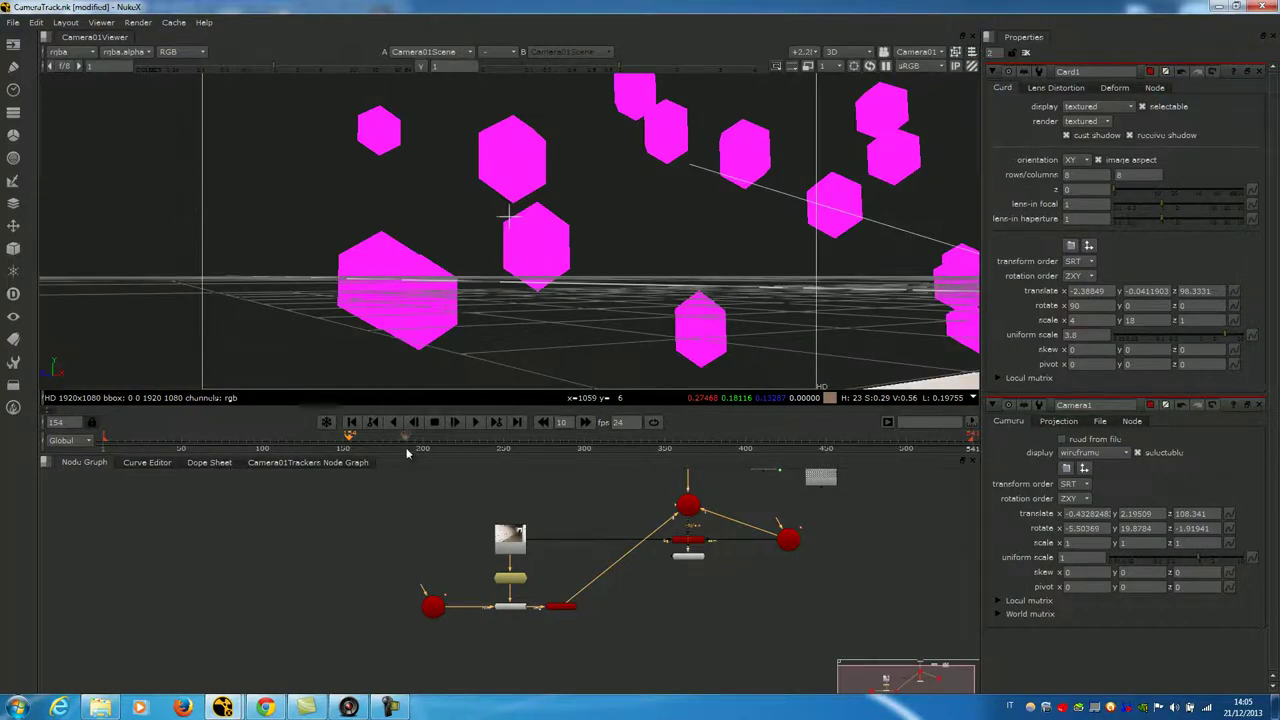
pyautogui.moveTo(427, 440); pyautogui.dragTo(547, 455)
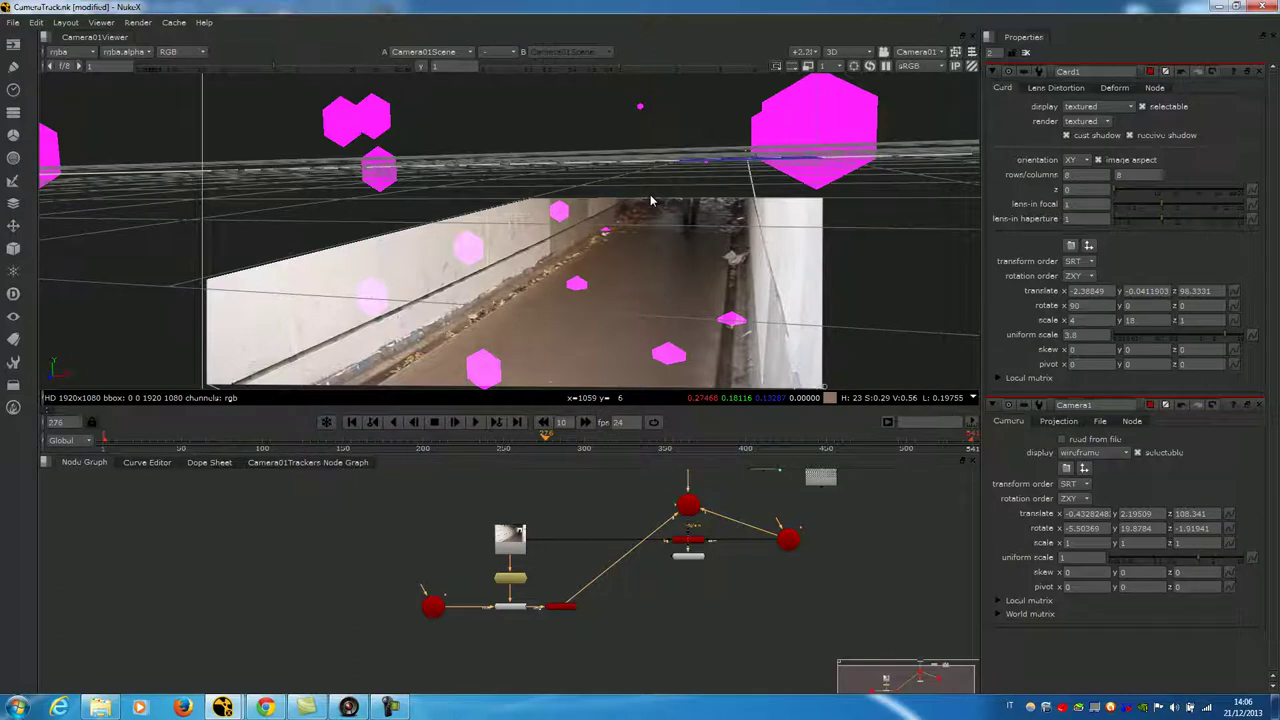
pyautogui.press('Tab')
pyautogui.press('Tab')
# Return to the default 3D view, orbit around the projected card, and set Card1's uniform scale to 1.
pyautogui.click(946, 51)
pyautogui.click(915, 57)
pyautogui.keyDown('ctrl'); pyautogui.moveTo(500, 210); pyautogui.dragTo(590, 215); pyautogui.keyUp('ctrl')
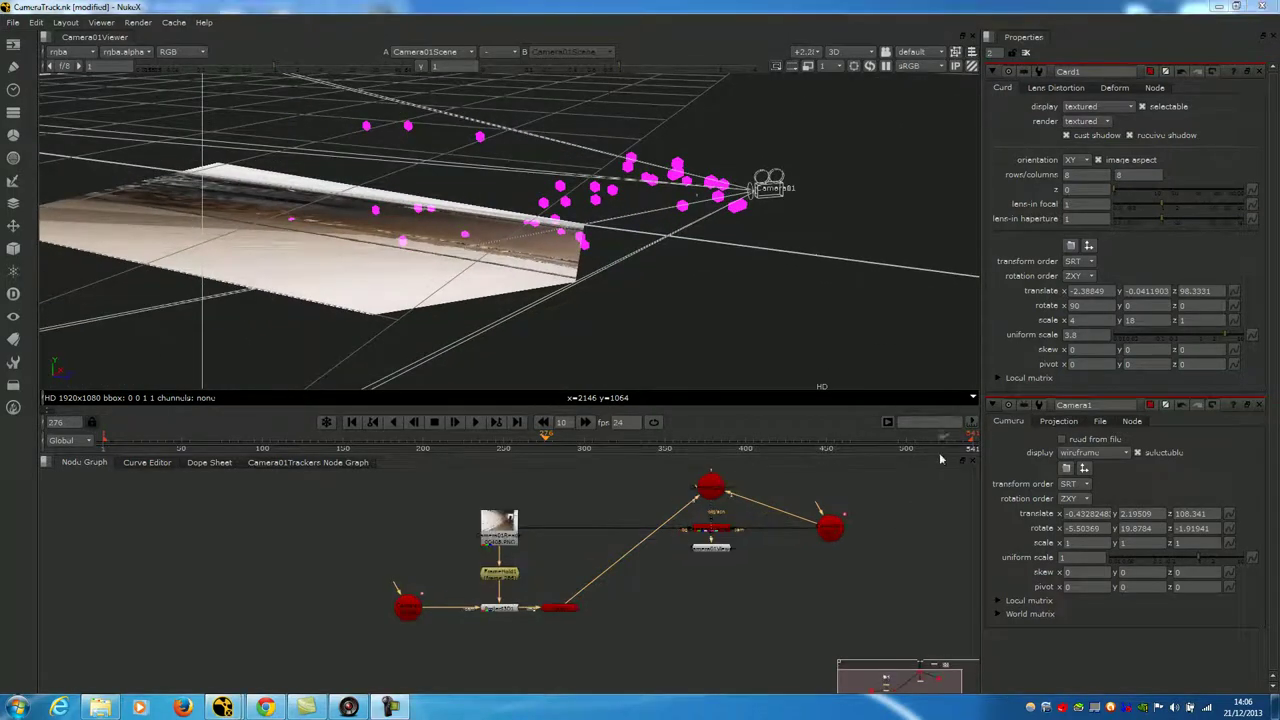
pyautogui.click(1073, 335)
pyautogui.press('Return')
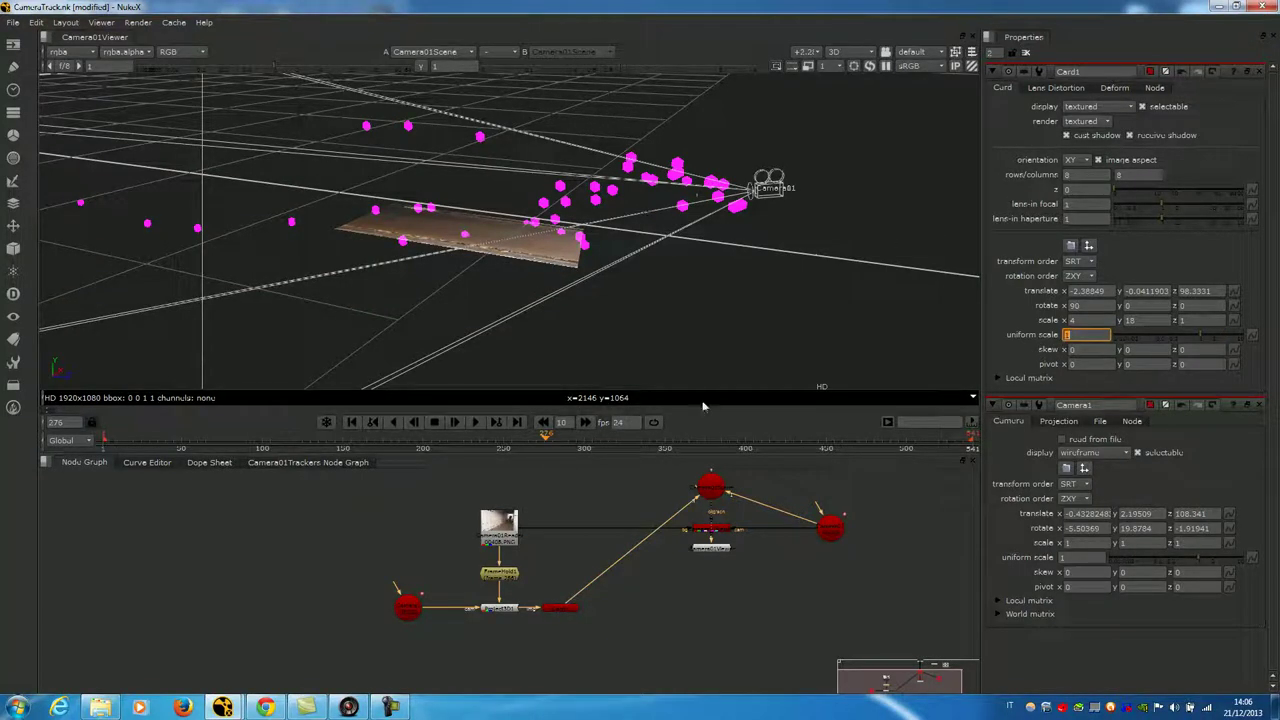
# View the Camera01Render output in 2D and examine the floor patch over the walking people at frame 411.
pyautogui.moveTo(756, 583); pyautogui.dragTo(727, 585, button='middle')
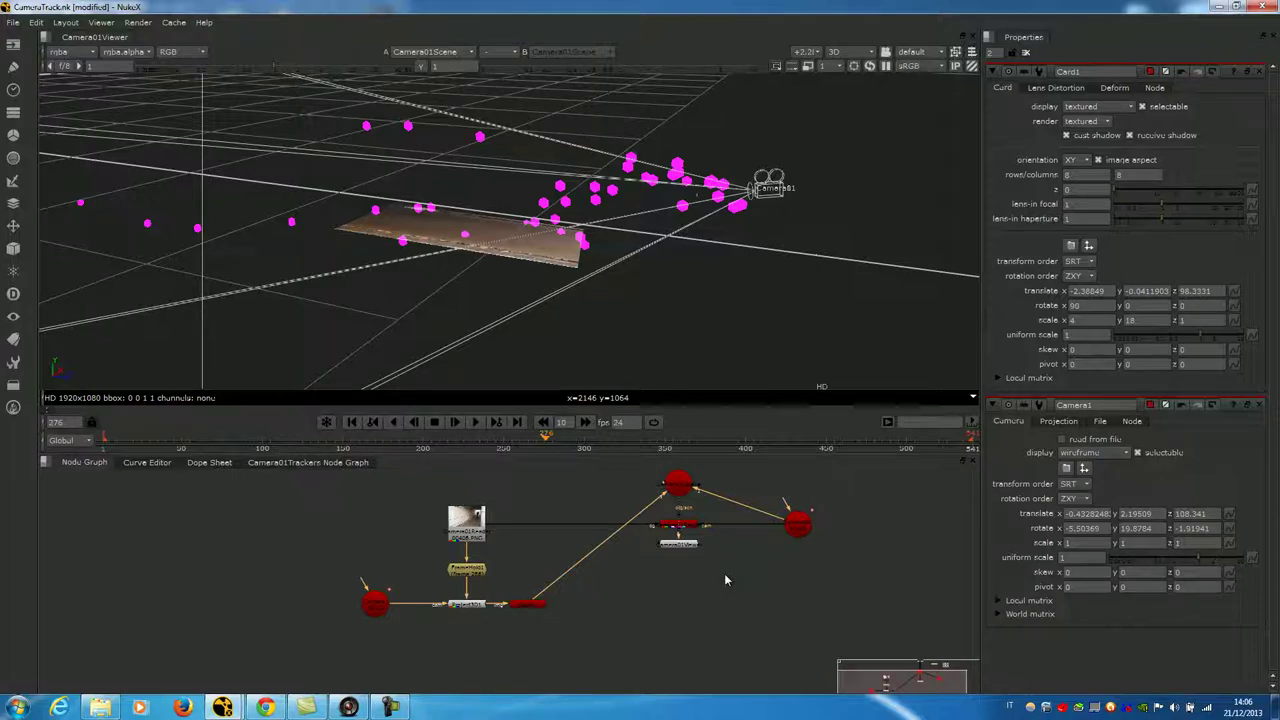
pyautogui.click(687, 530)
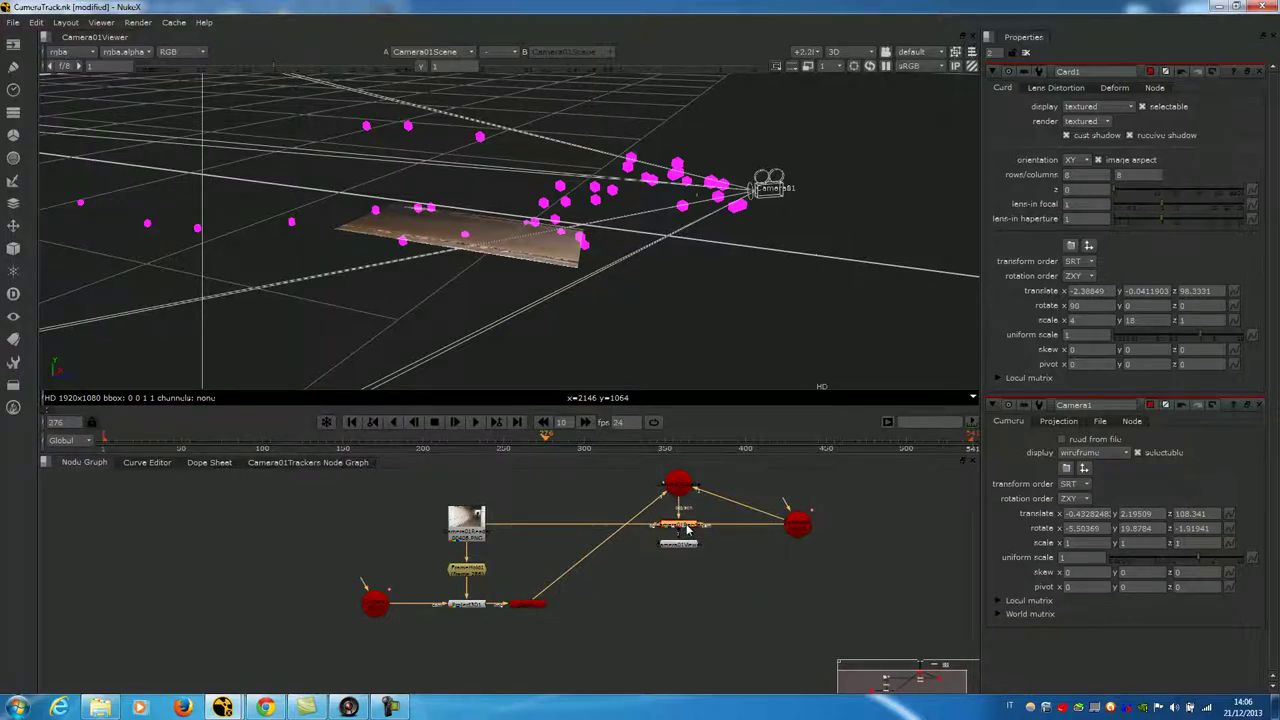
pyautogui.press('1')
pyautogui.press('Tab')
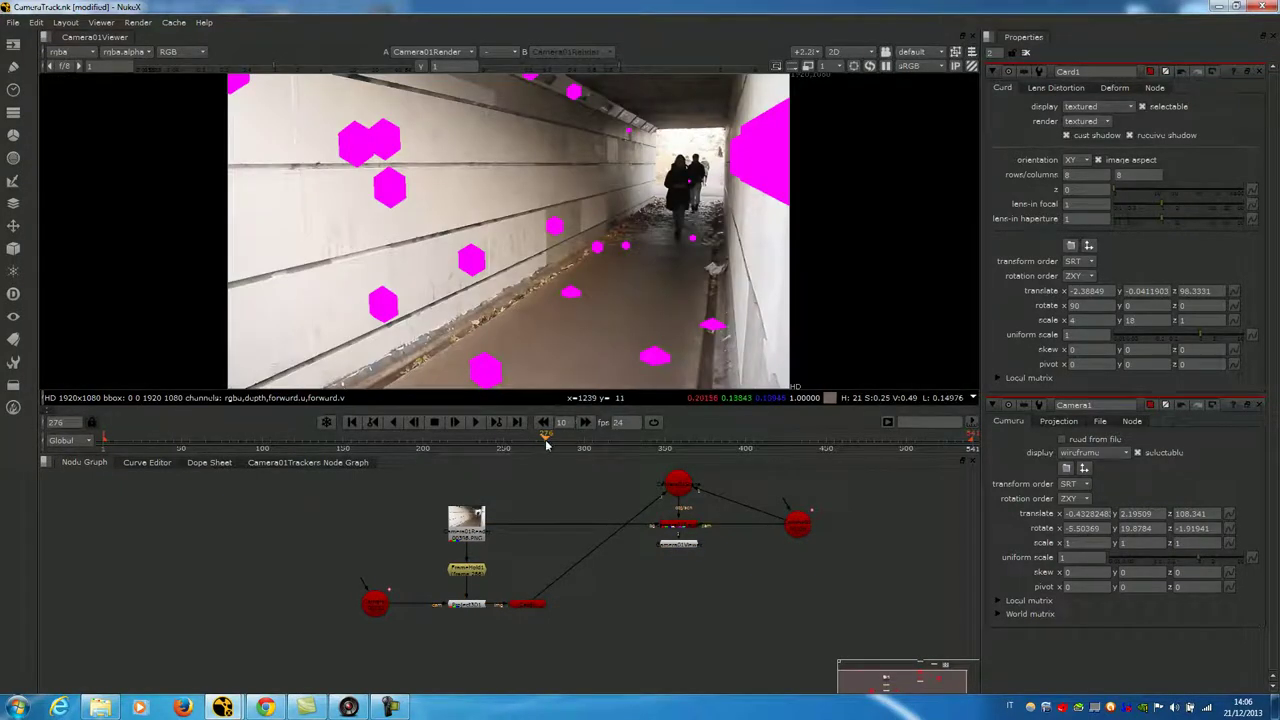
pyautogui.moveTo(548, 444); pyautogui.dragTo(762, 440)
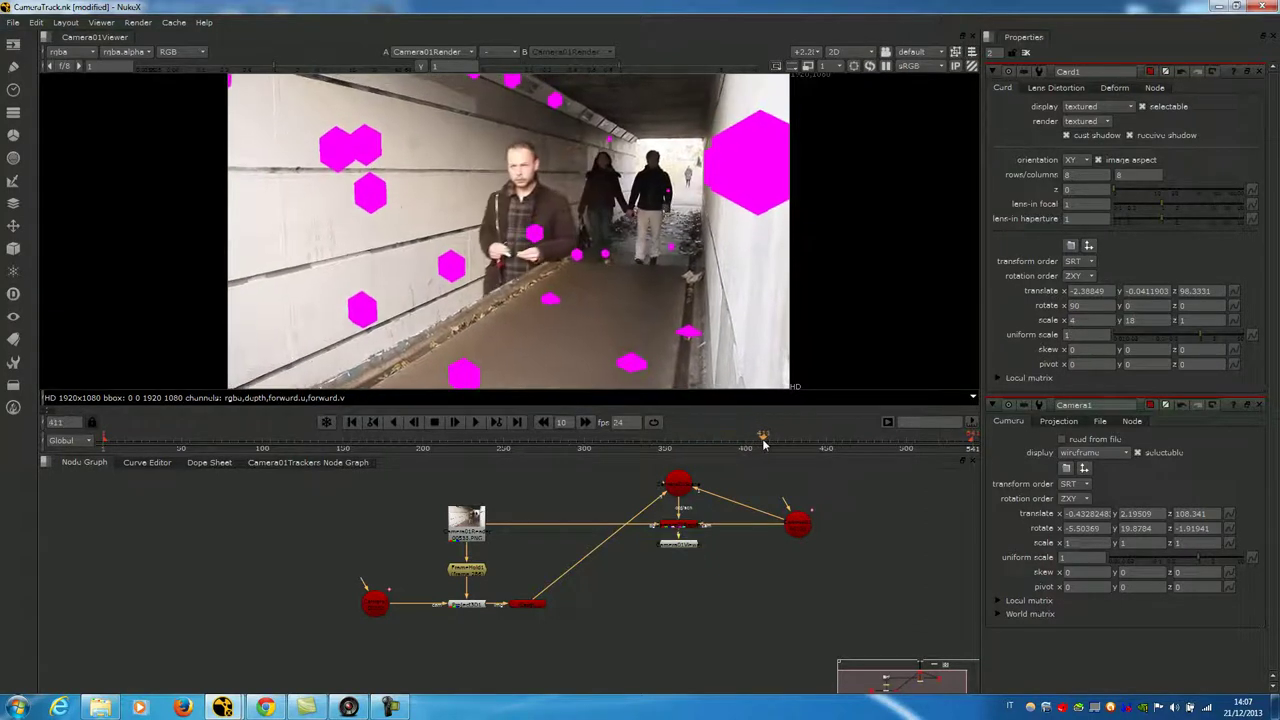
pyautogui.moveTo(502, 271); pyautogui.dragTo(505, 250, button='middle')
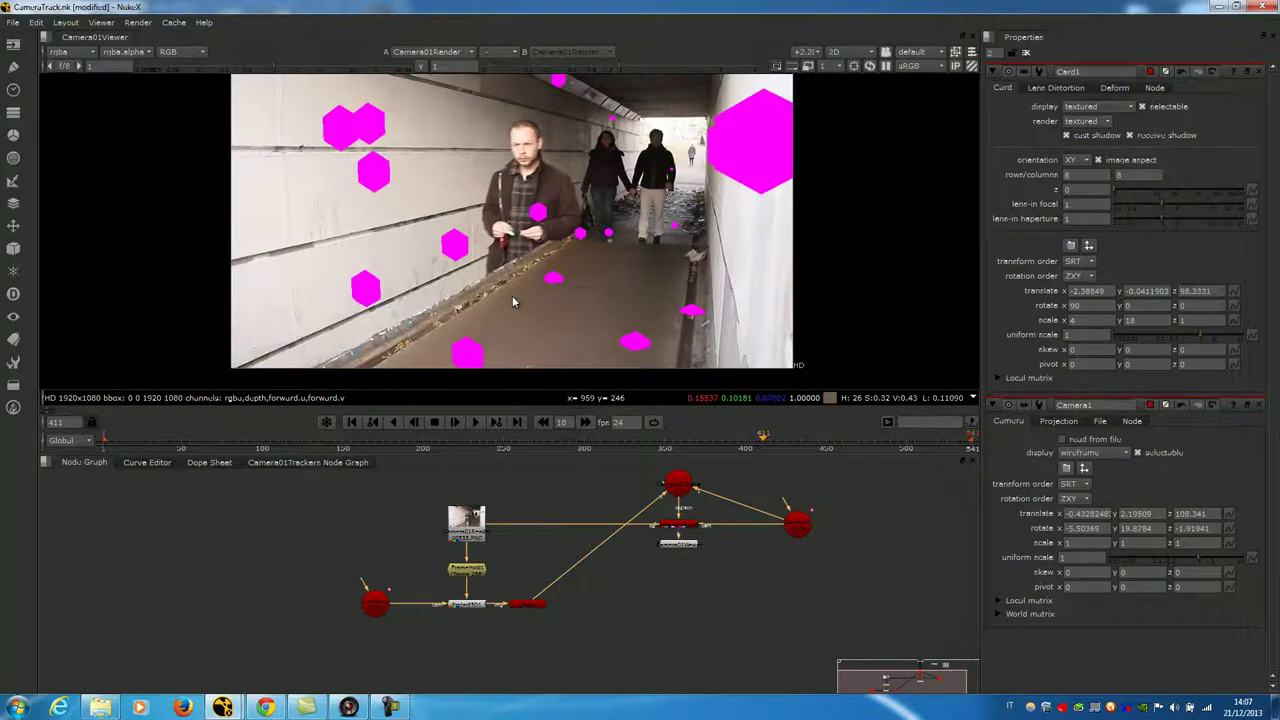
pyautogui.scroll(3, 601, 158)
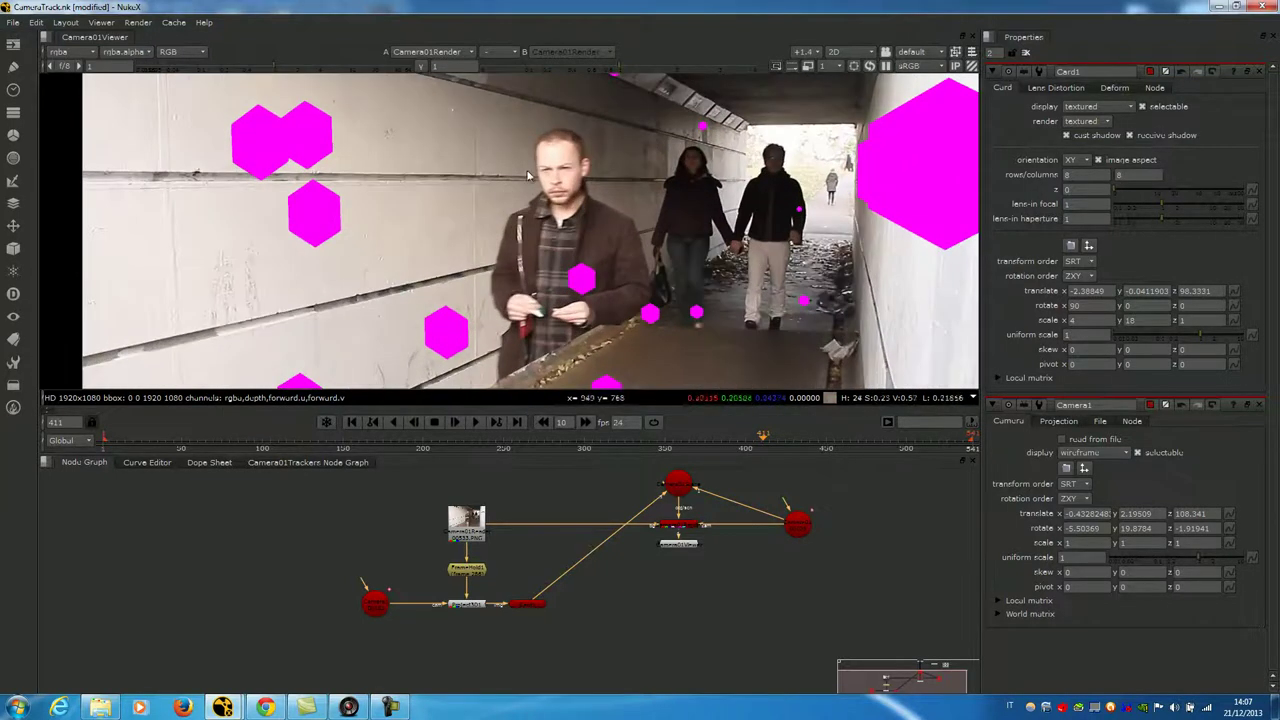
pyautogui.scroll(-3, 601, 158)
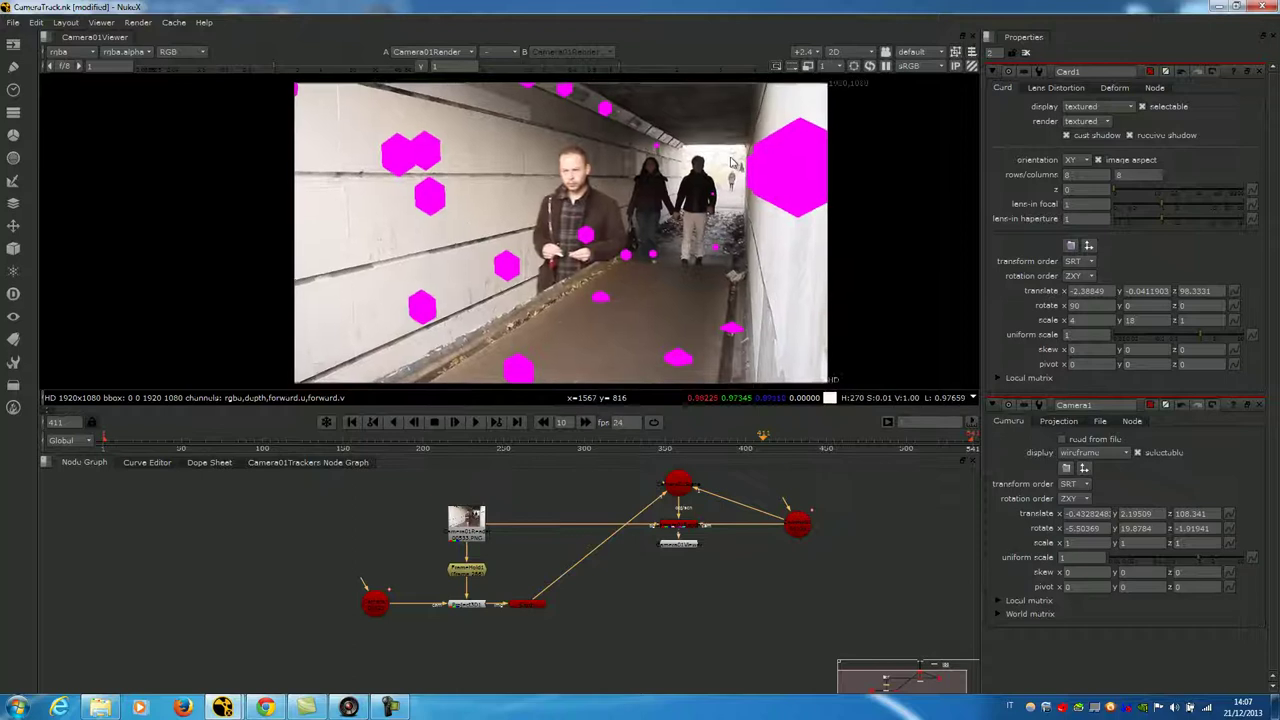
pyautogui.scroll(-1, 710, 178)
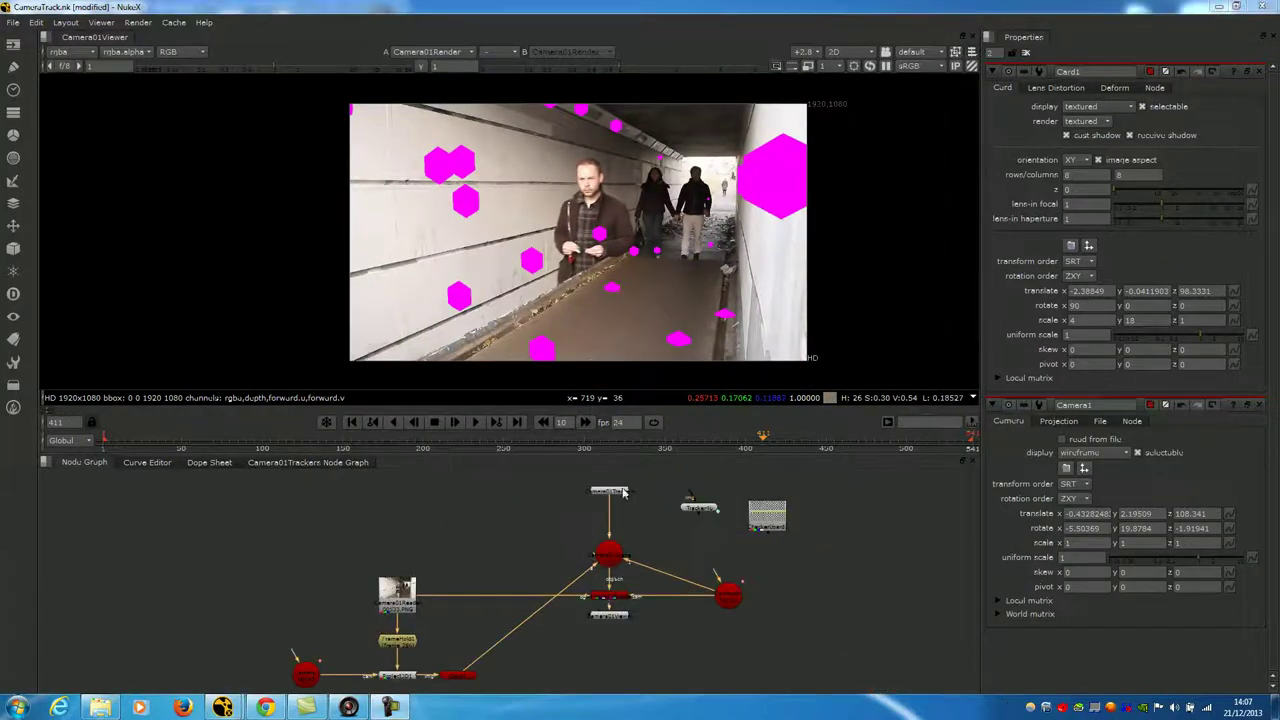
# Disable the Camera01Trackers node to hide the tracking markers, and inspect the far edge of the projected floor.
pyautogui.click(623, 491)
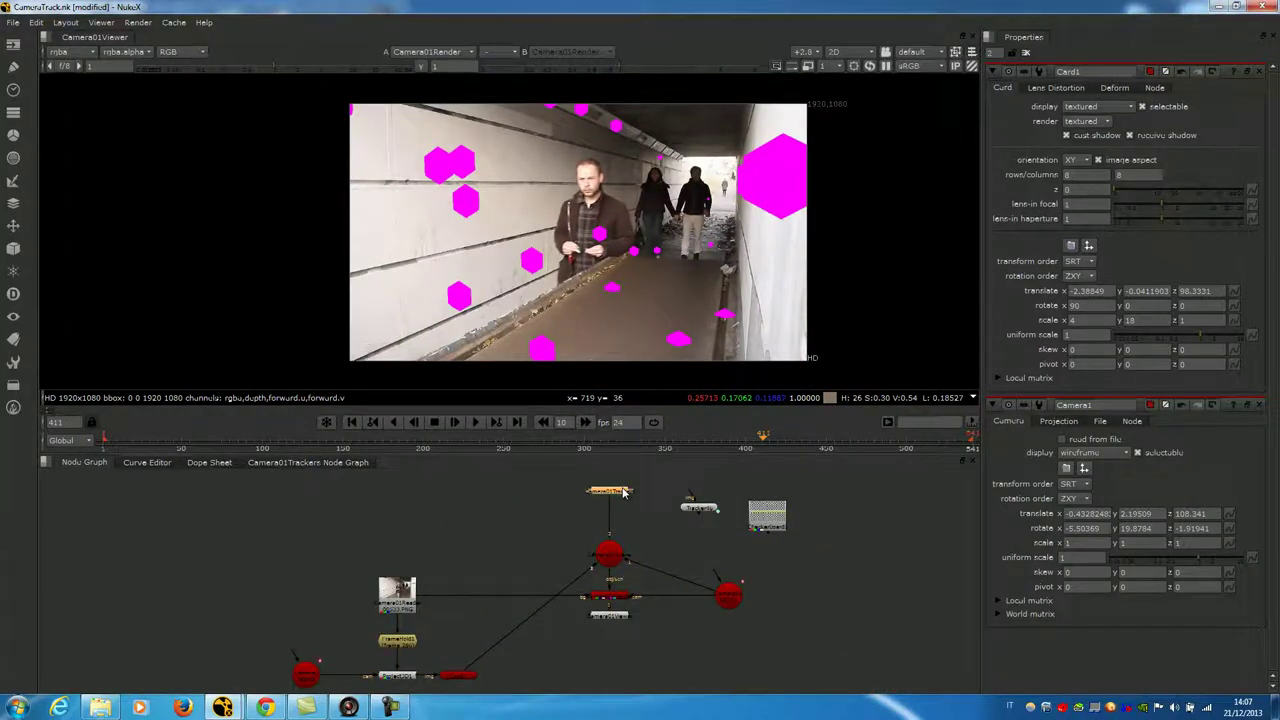
pyautogui.scroll(5, 702, 368)
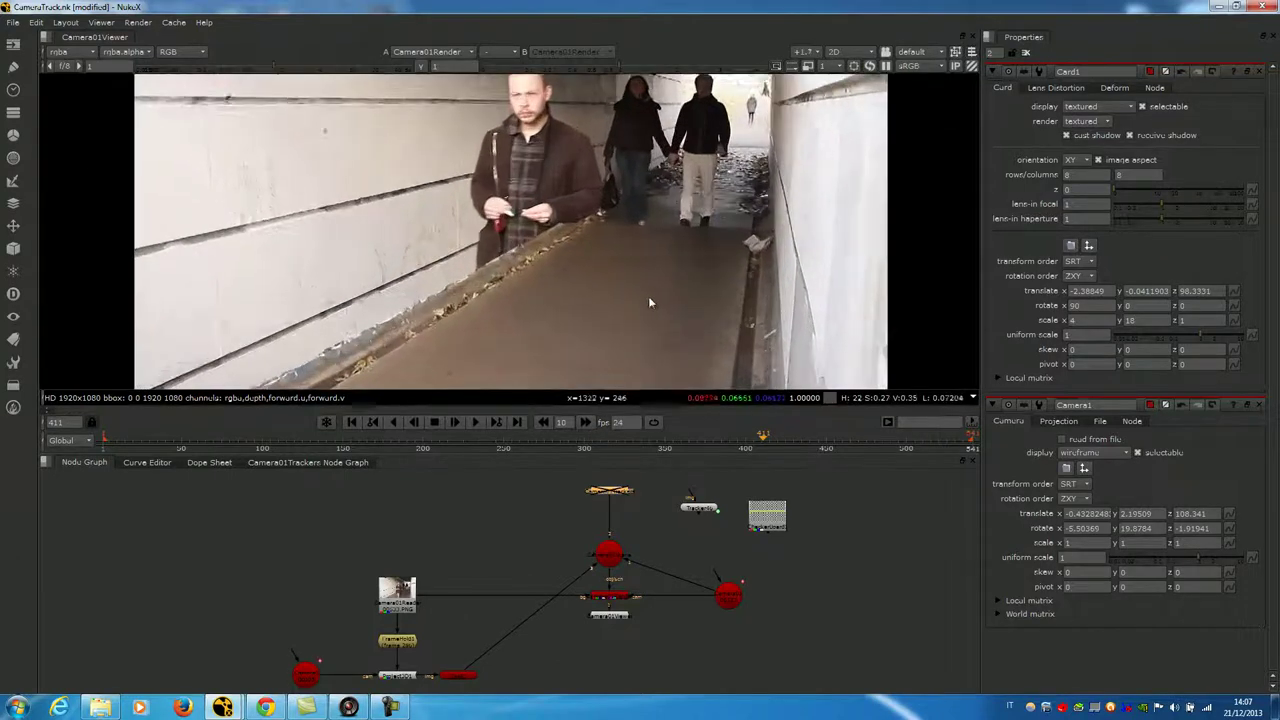
pyautogui.scroll(3, 784, 312)
pyautogui.moveTo(788, 238); pyautogui.dragTo(770, 284, button='middle')
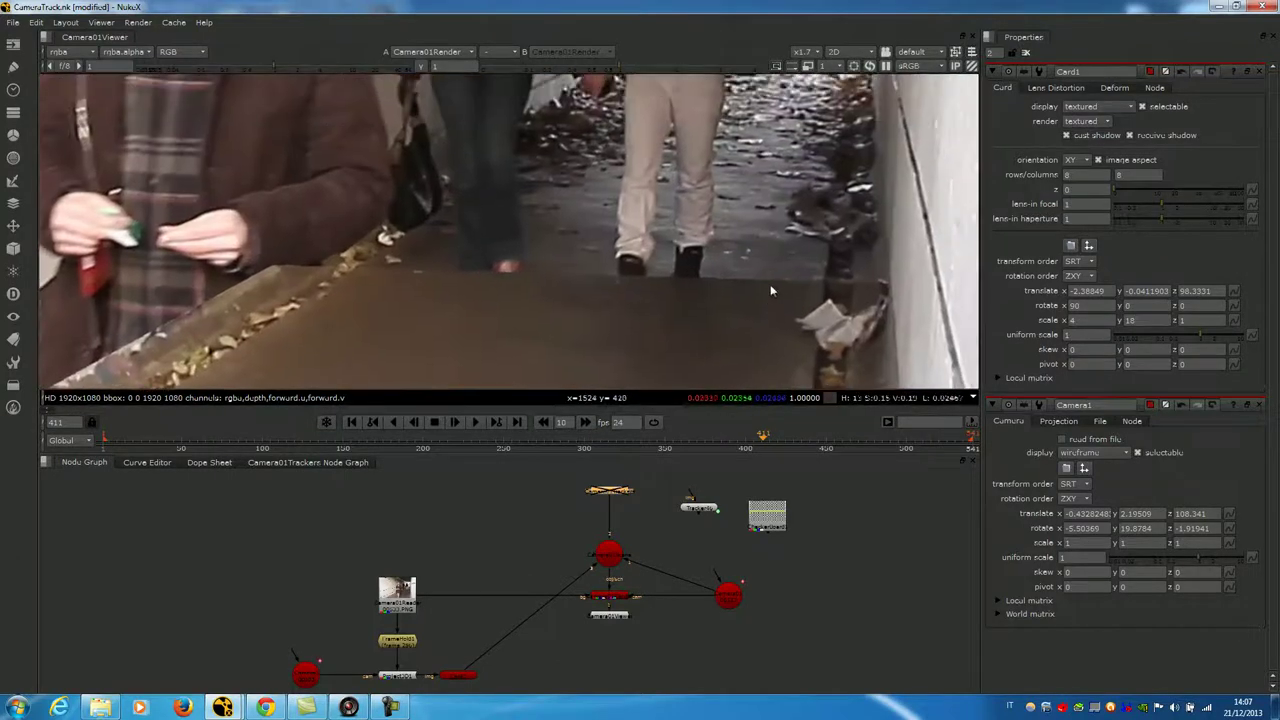
pyautogui.scroll(-4, 680, 288)
pyautogui.moveTo(617, 286); pyautogui.dragTo(621, 204, button='middle')
pyautogui.scroll(-2, 621, 204)
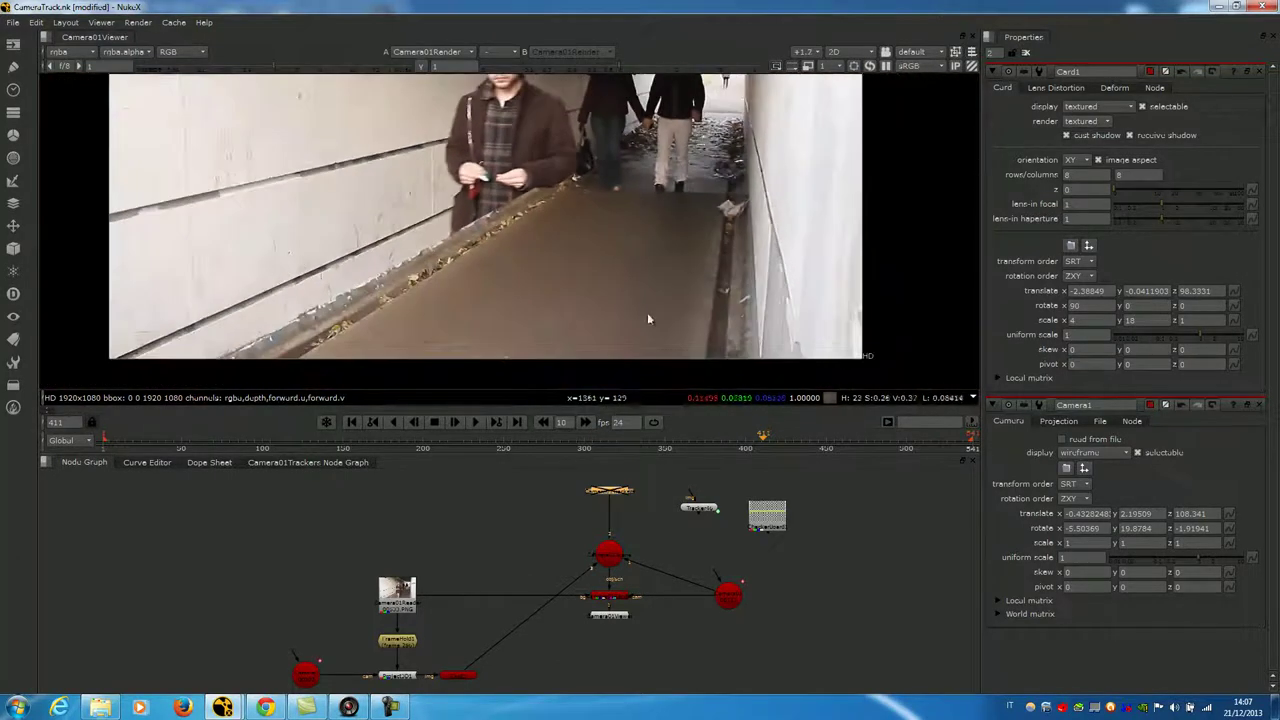
# Scrub back through frames 301 and 216, checking that the floor projection sticks to the footage, and return to frame 276.
pyautogui.click(702, 439)
pyautogui.moveTo(701, 440); pyautogui.dragTo(586, 437)
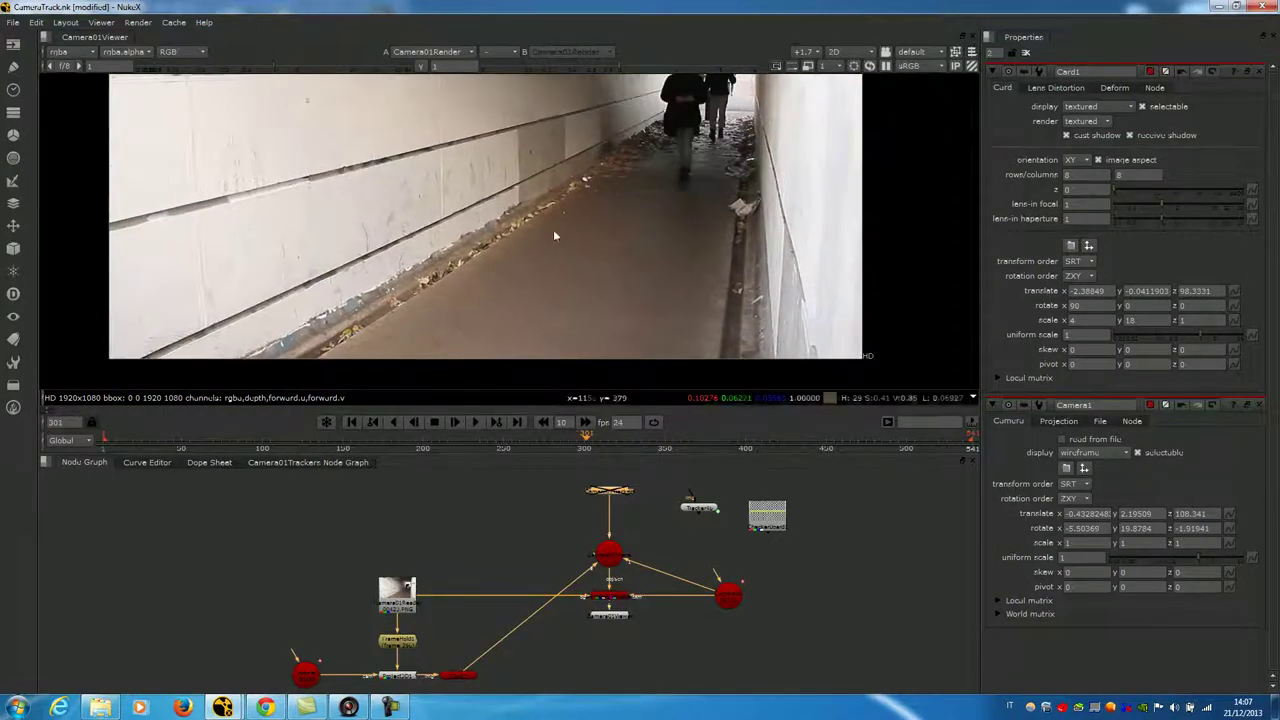
pyautogui.moveTo(586, 444); pyautogui.dragTo(449, 441)
pyautogui.scroll(-1, 500, 294)
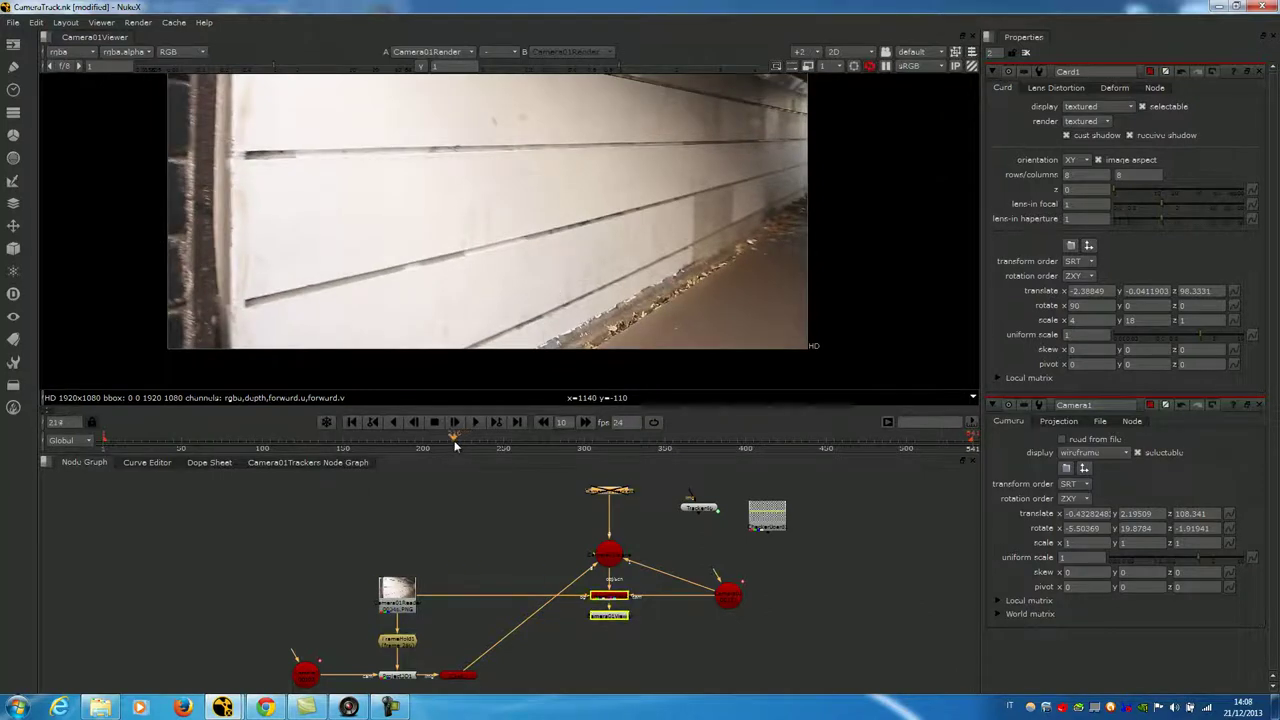
pyautogui.moveTo(488, 292); pyautogui.dragTo(517, 260, button='middle')
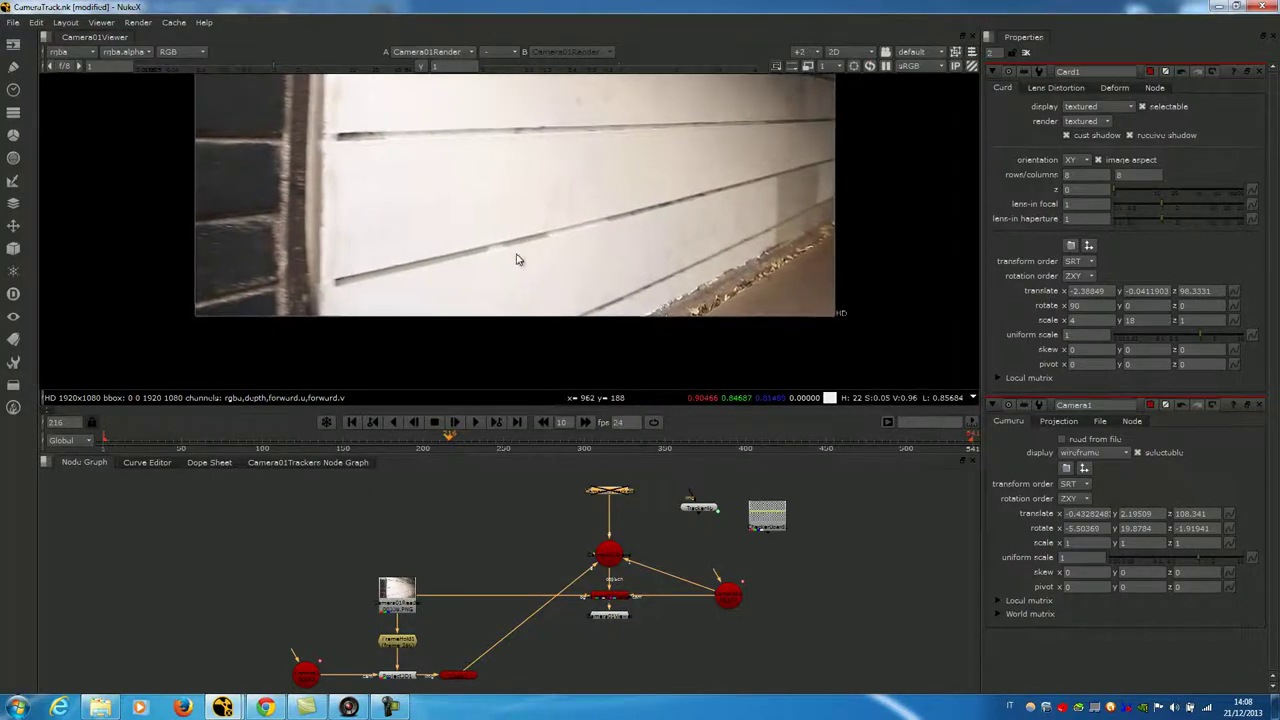
pyautogui.scroll(3, 747, 293)
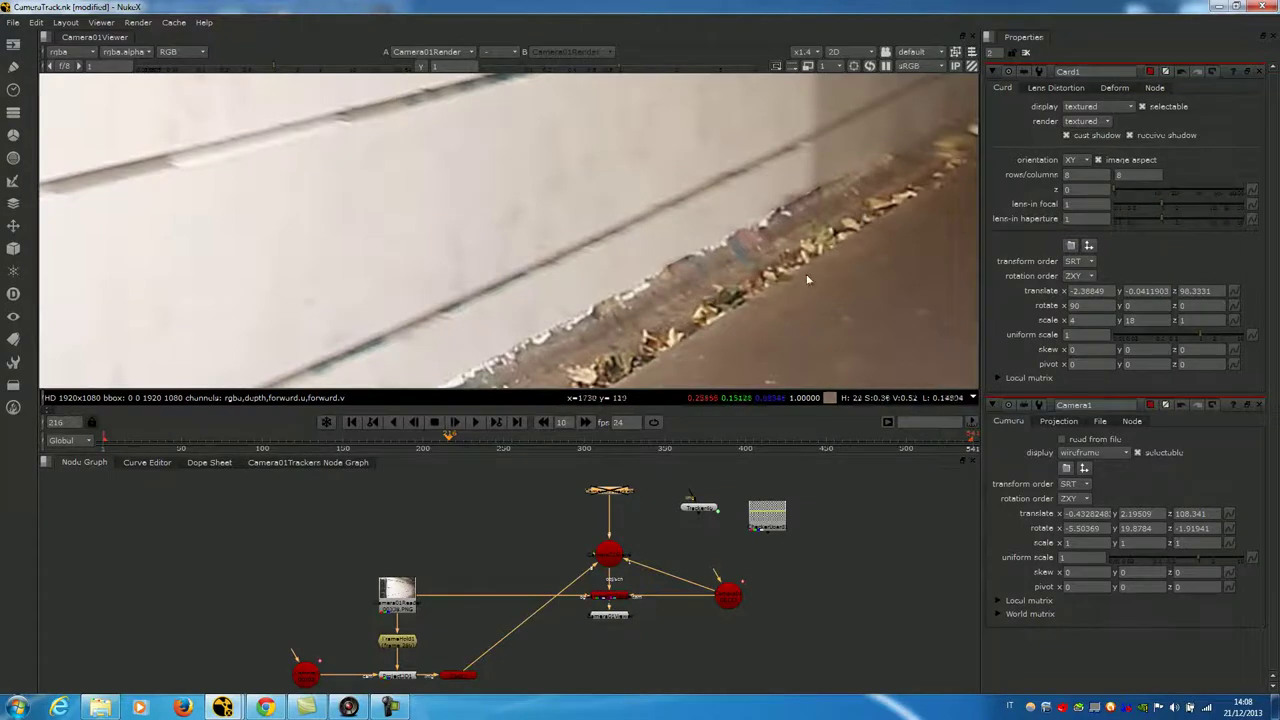
pyautogui.scroll(-1, 802, 265)
pyautogui.moveTo(743, 202); pyautogui.dragTo(790, 252, button='middle')
pyautogui.moveTo(477, 440); pyautogui.dragTo(545, 441)
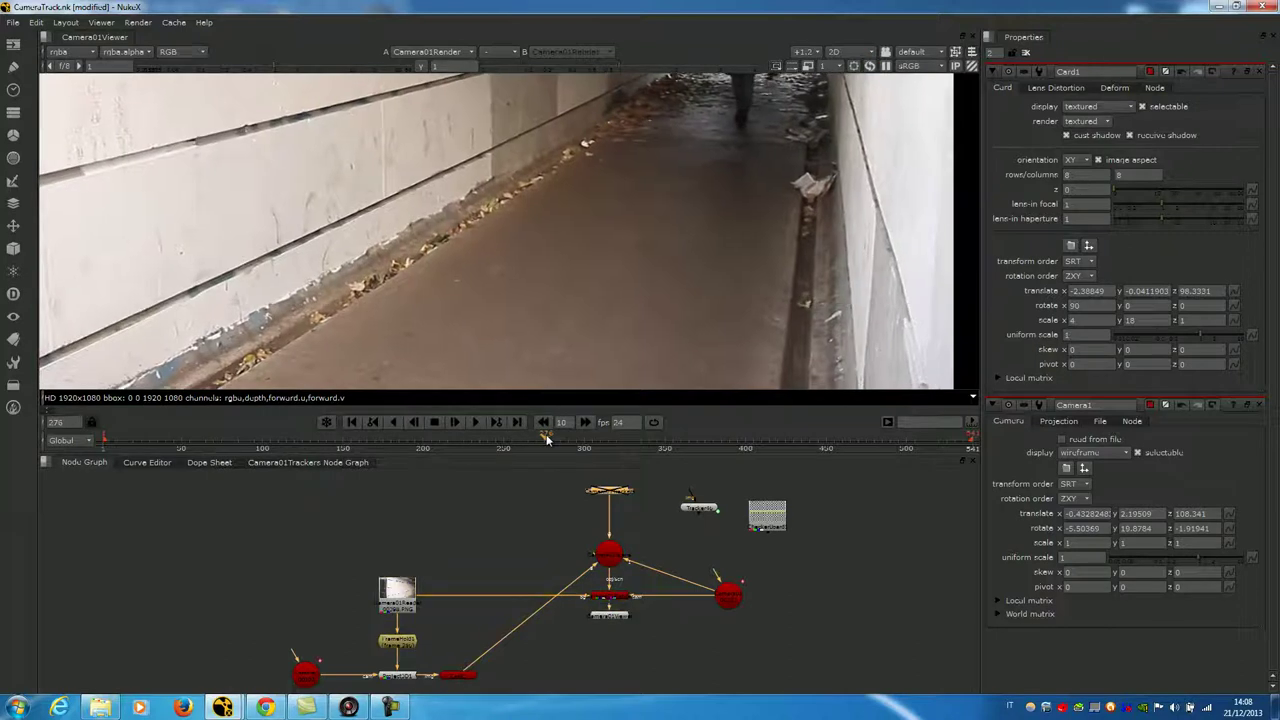
# Set Card1's Y scale to 3 and inspect the shortened floor patch over the walking people at frames 374 and 419.
pyautogui.click(468, 678)
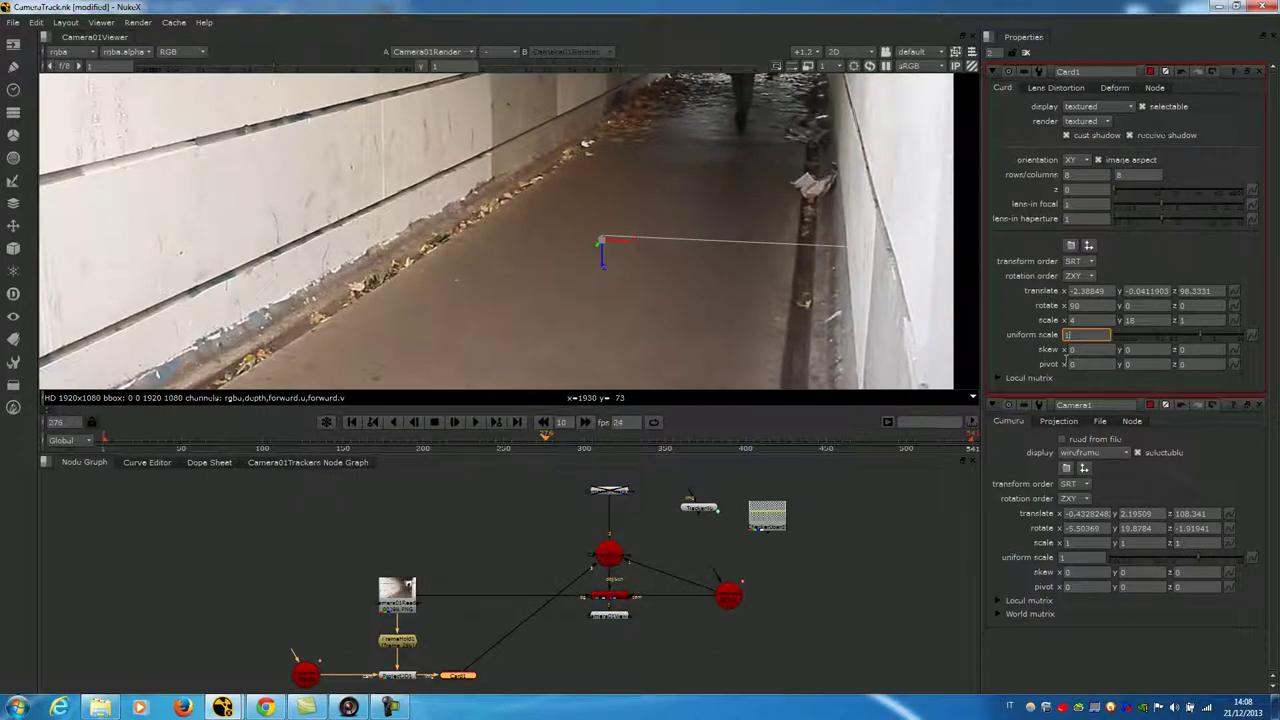
pyautogui.click(1132, 320)
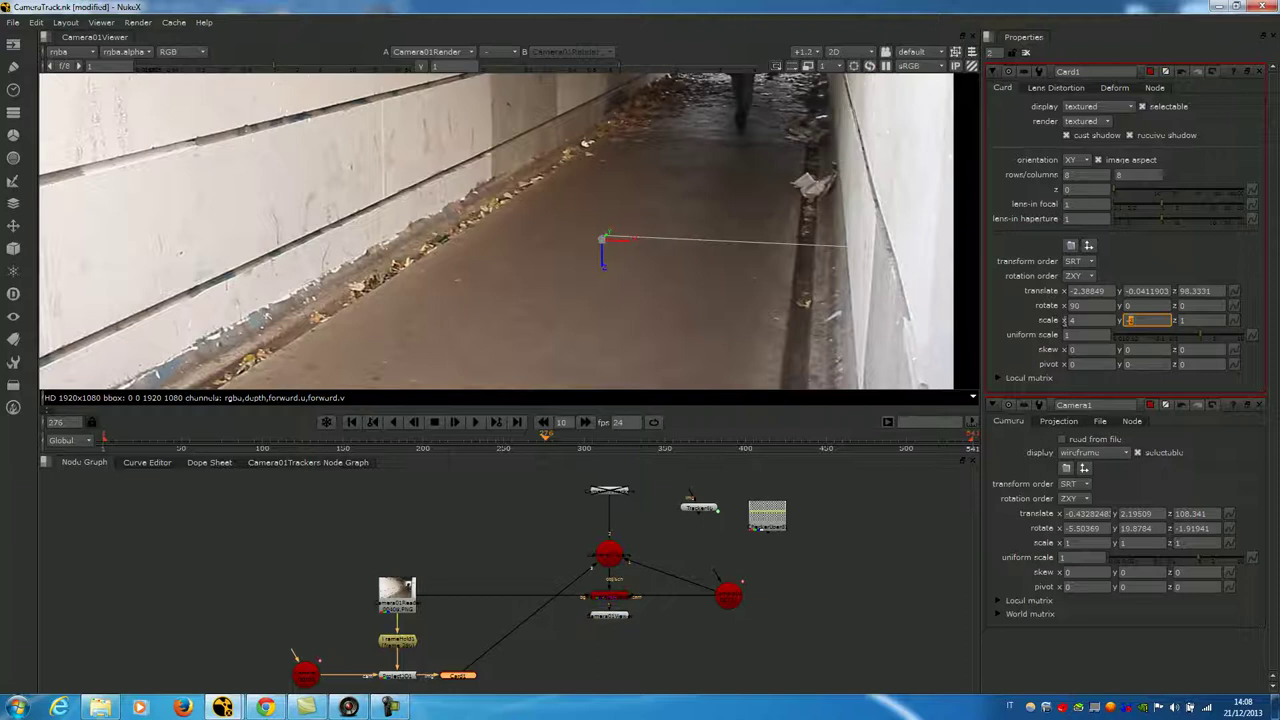
pyautogui.moveTo(546, 441); pyautogui.dragTo(704, 448)
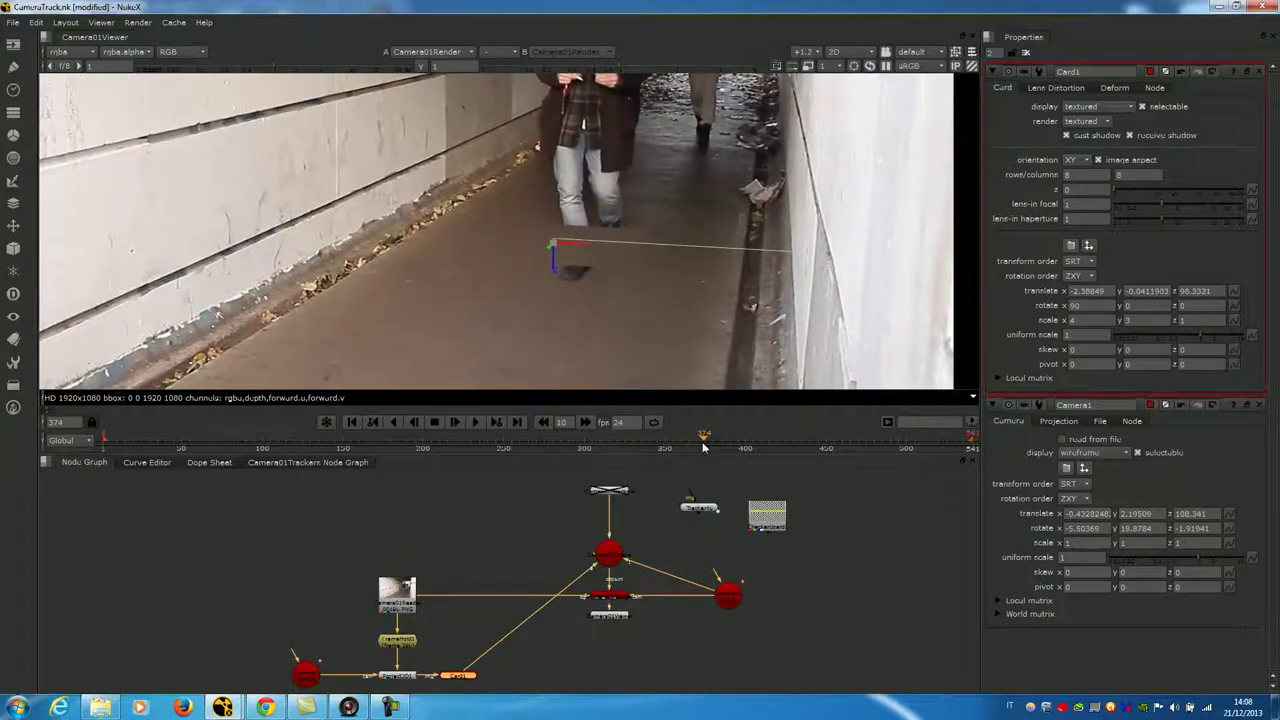
pyautogui.scroll(4, 640, 252)
pyautogui.scroll(2, 636, 242)
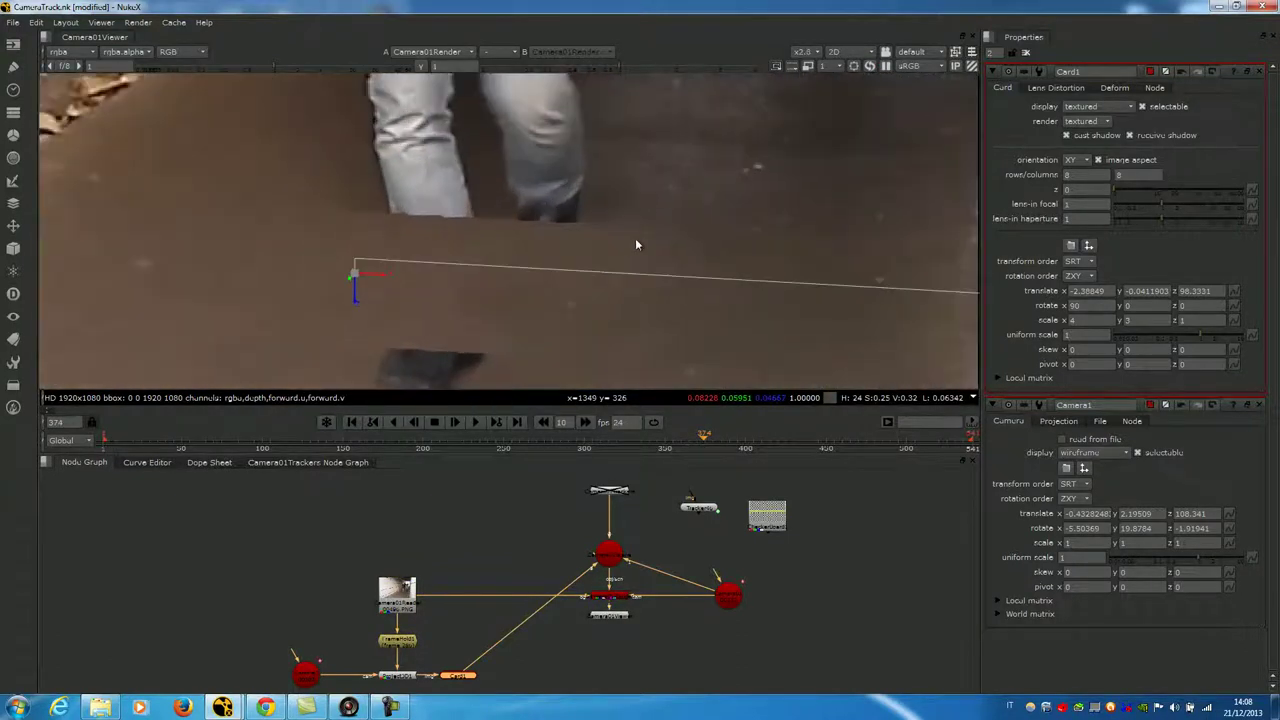
pyautogui.scroll(-4, 636, 200)
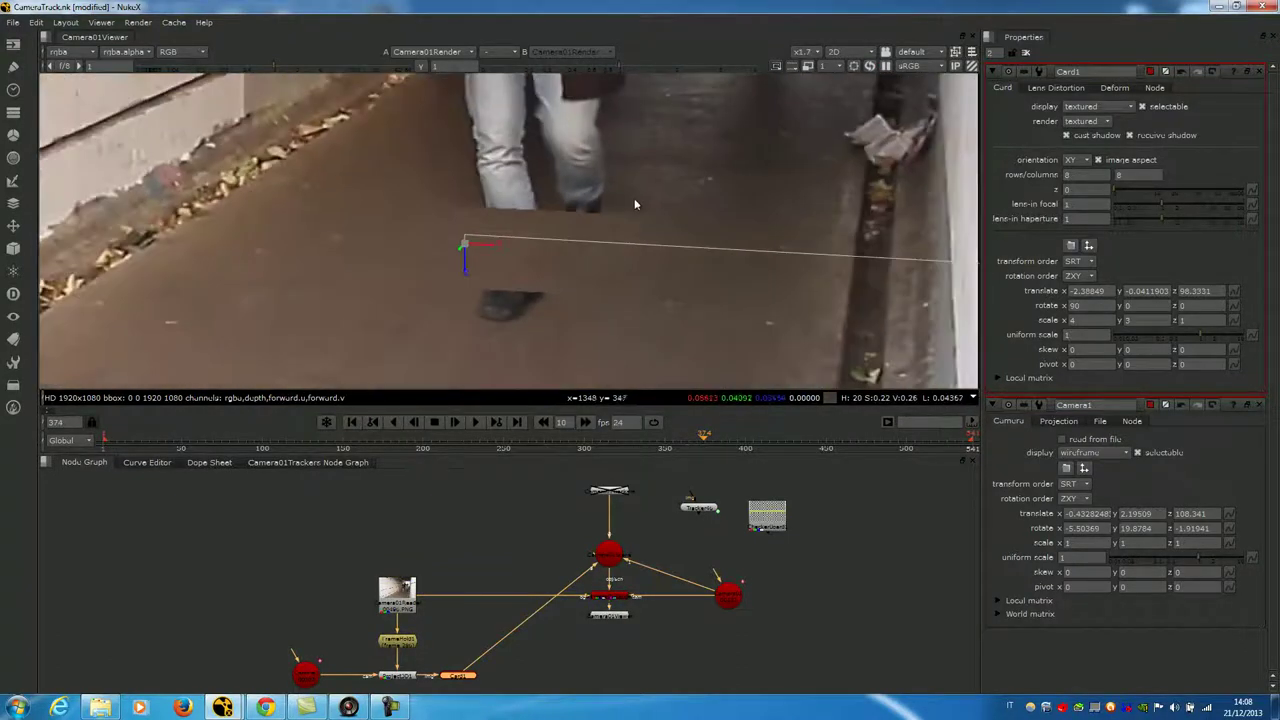
pyautogui.scroll(-4, 630, 222)
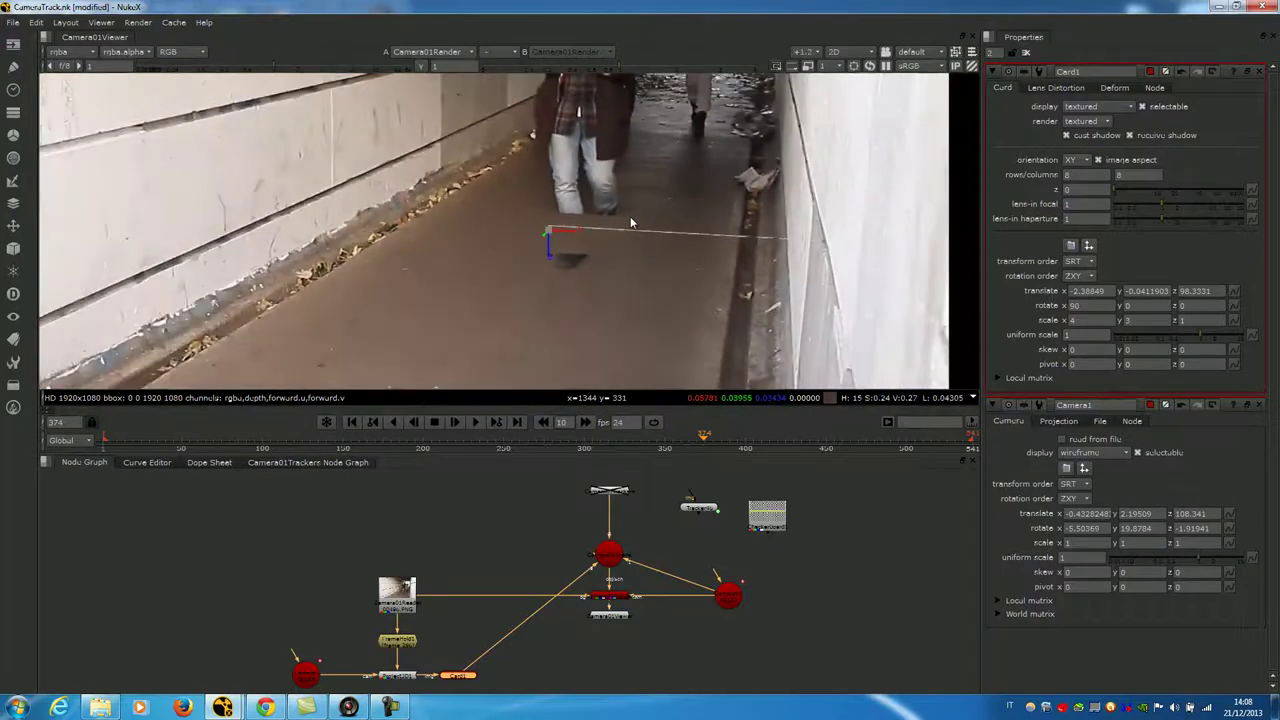
pyautogui.moveTo(705, 437); pyautogui.dragTo(776, 439)
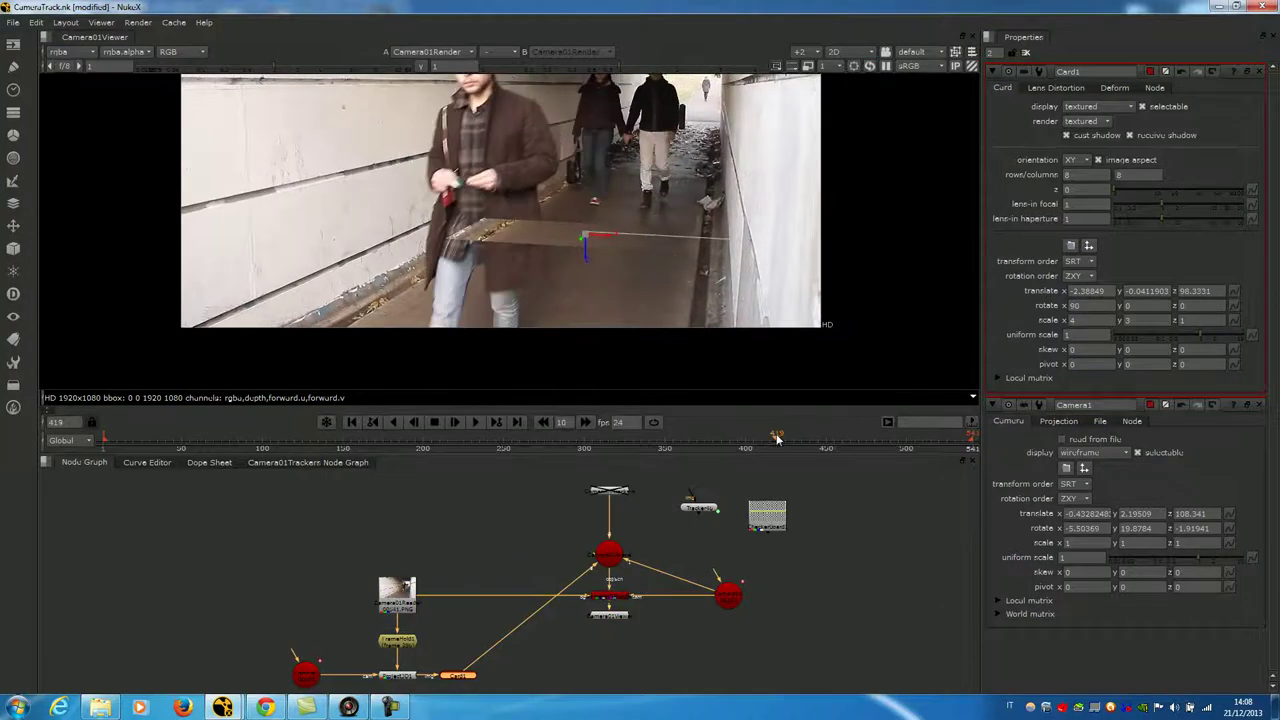
# Move Card1 farther to the right of Project3D1 in the node graph and nudge FrameHold1 slightly up.
pyautogui.moveTo(440, 608); pyautogui.dragTo(489, 537, button='middle')
pyautogui.scroll(3, 495, 585)
pyautogui.moveTo(497, 591); pyautogui.dragTo(640, 596)
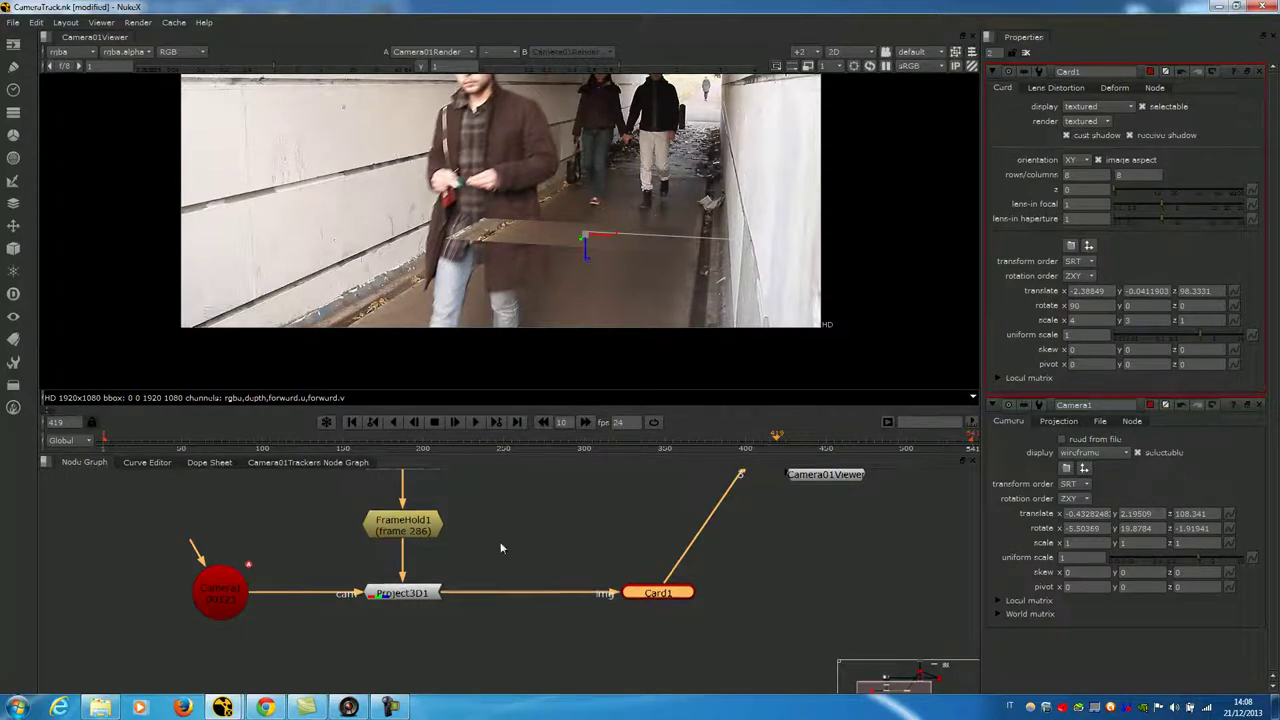
pyautogui.moveTo(508, 554); pyautogui.dragTo(520, 564, button='middle')
pyautogui.moveTo(428, 542); pyautogui.dragTo(428, 526)
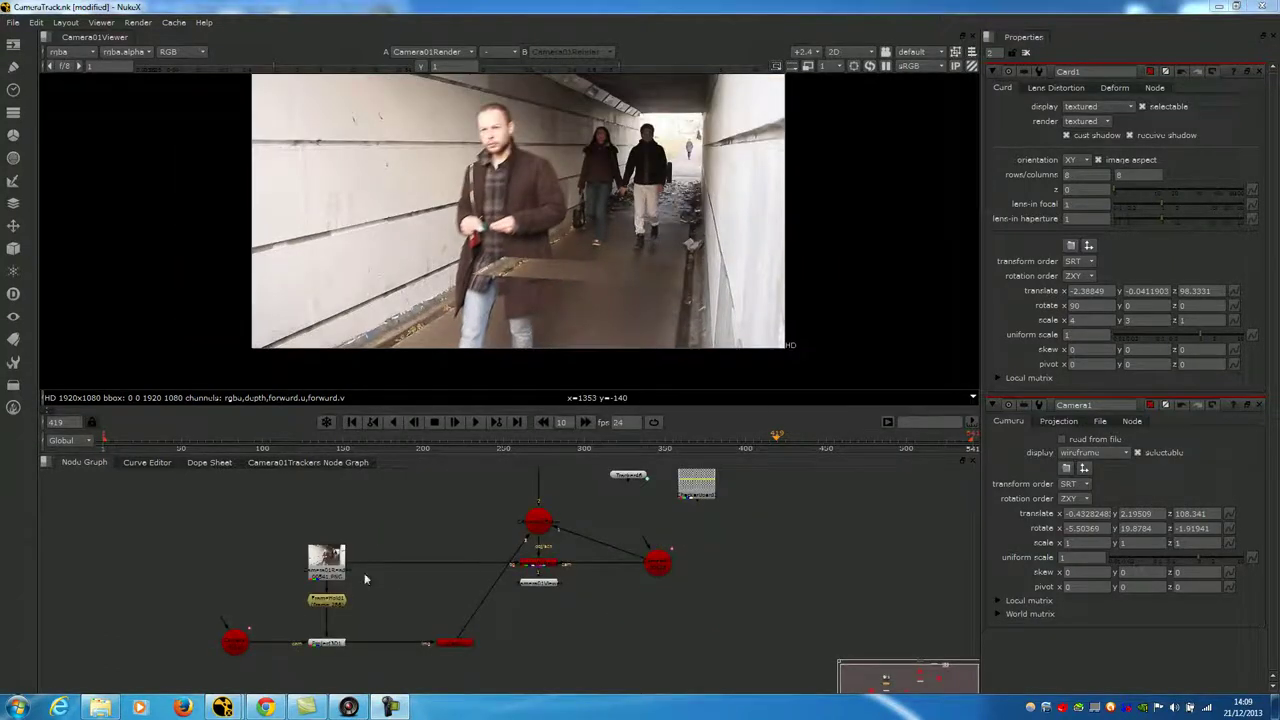
# Move the footage Read node and FrameHold1 together a little higher above Project3D1.
pyautogui.moveTo(270, 515); pyautogui.dragTo(375, 633)
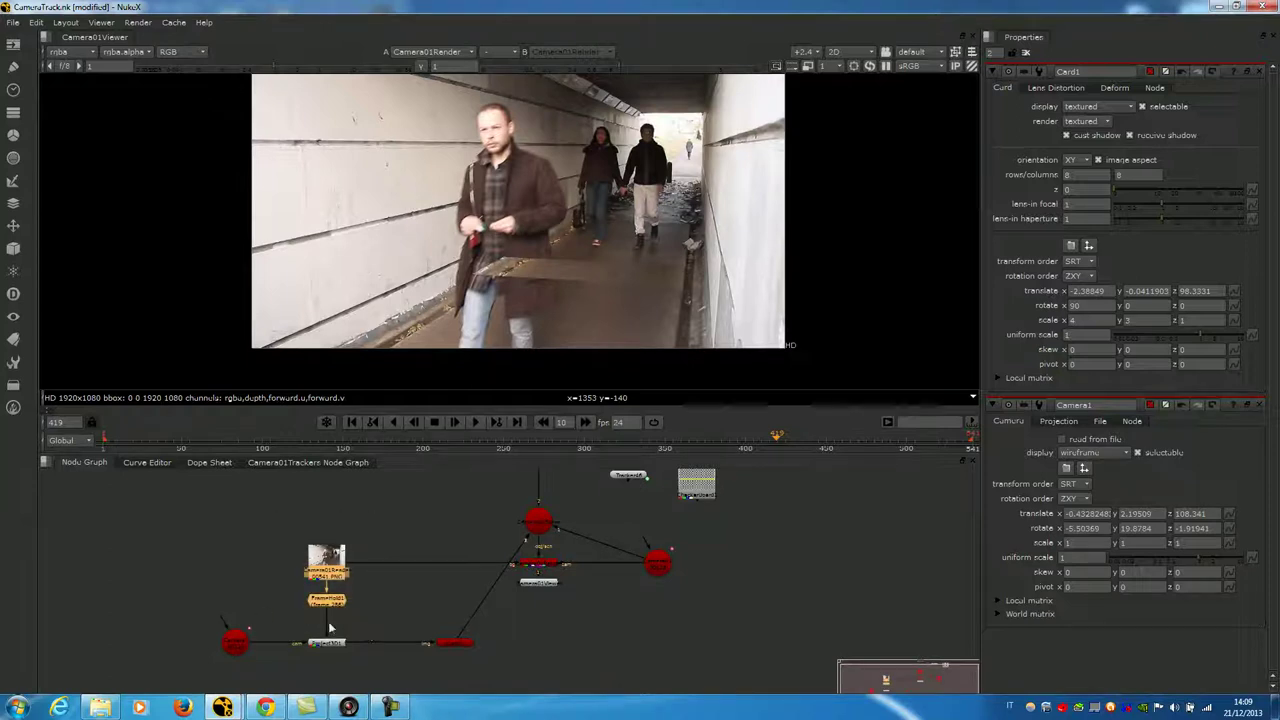
pyautogui.click(279, 526)
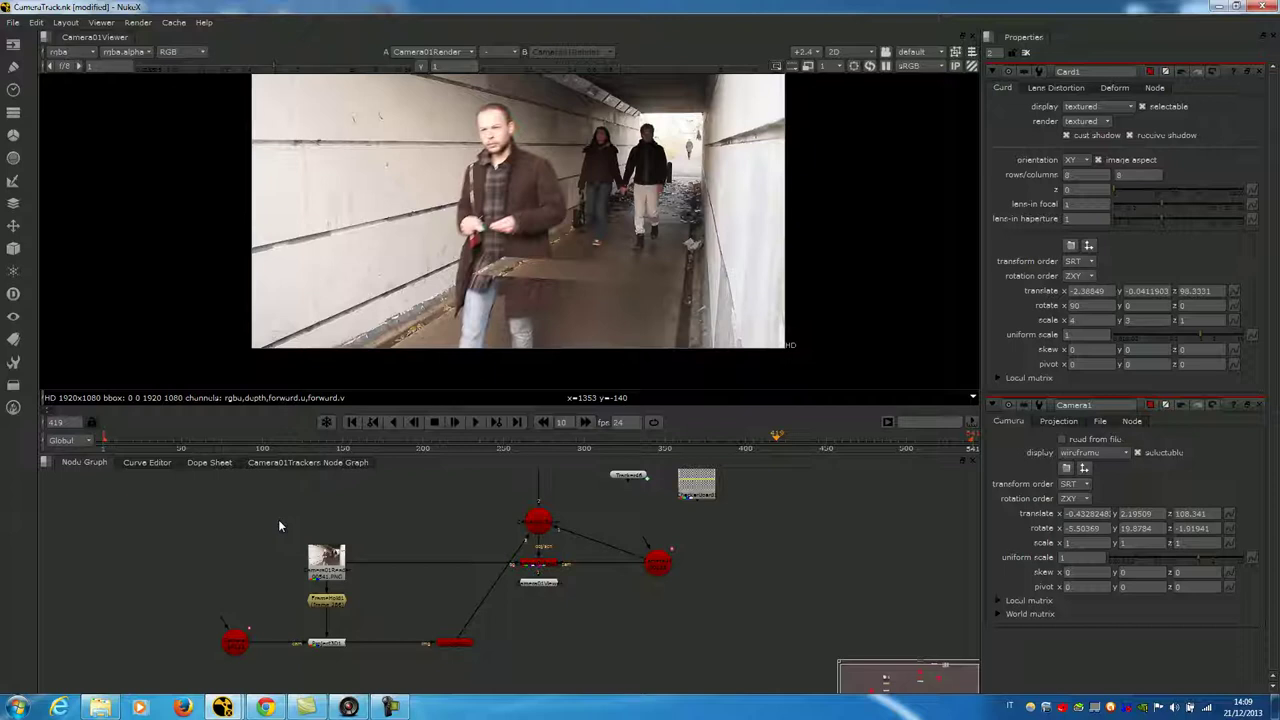
pyautogui.moveTo(279, 526); pyautogui.dragTo(336, 596)
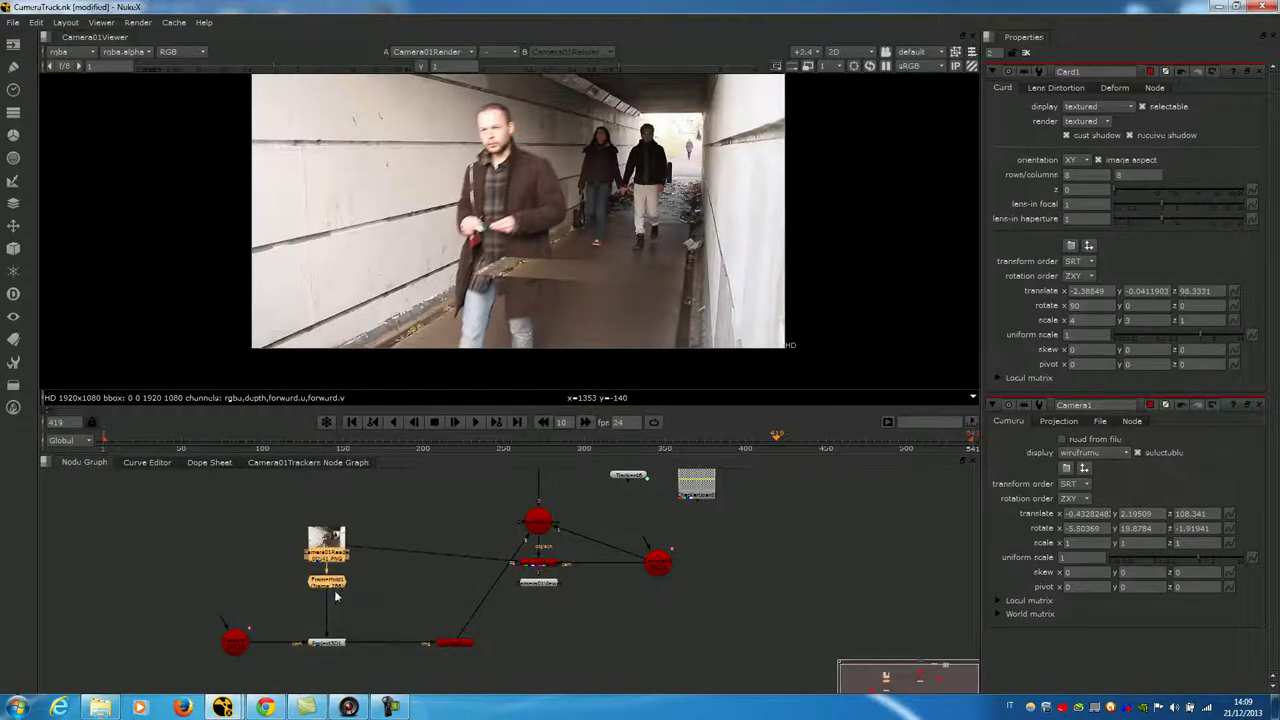
pyautogui.click(368, 599)
# Increase Card1's Y scale to 12 to lengthen the projected floor patch at frame 419.
pyautogui.click(458, 642)
pyautogui.press('Up')
pyautogui.press('Up')
pyautogui.press('Up')
pyautogui.press('Up')
pyautogui.press('Up')
pyautogui.press('Up')
pyautogui.press('Up')
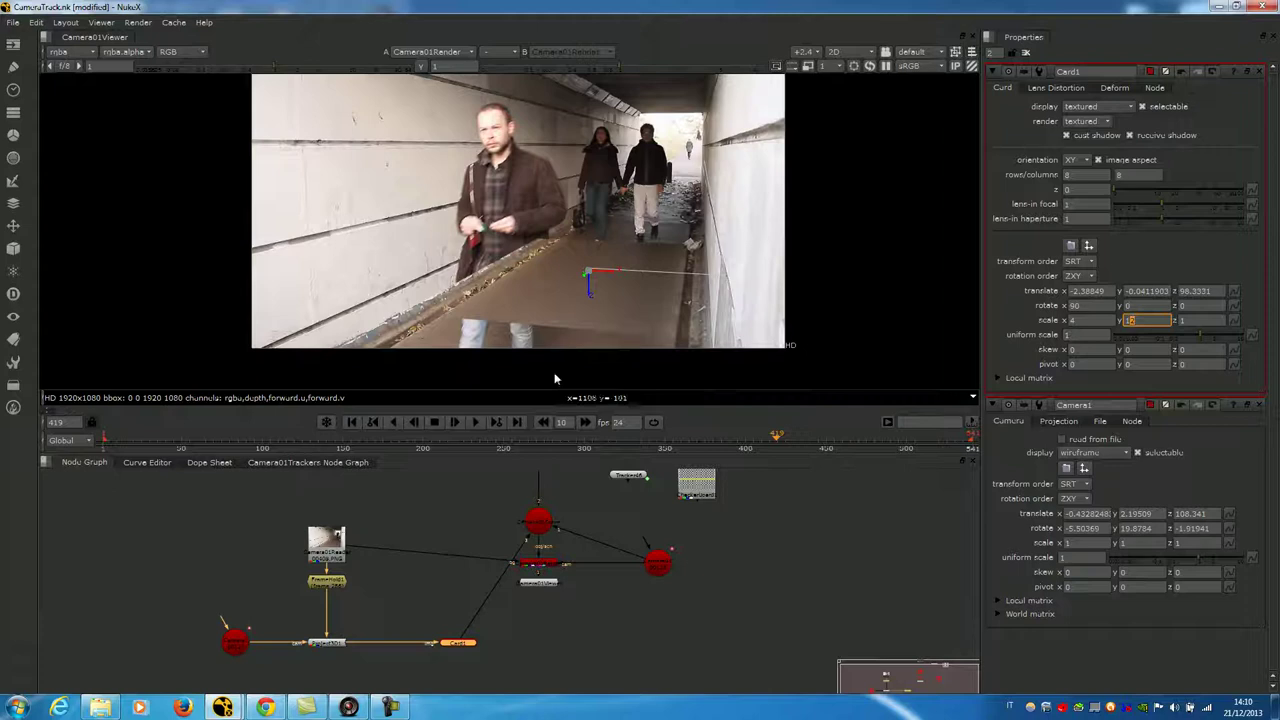
# Display FrameHold1's output in the viewer and return the timeline to frame 286.
pyautogui.click(322, 584)
pyautogui.press('1')
pyautogui.click(296, 600)
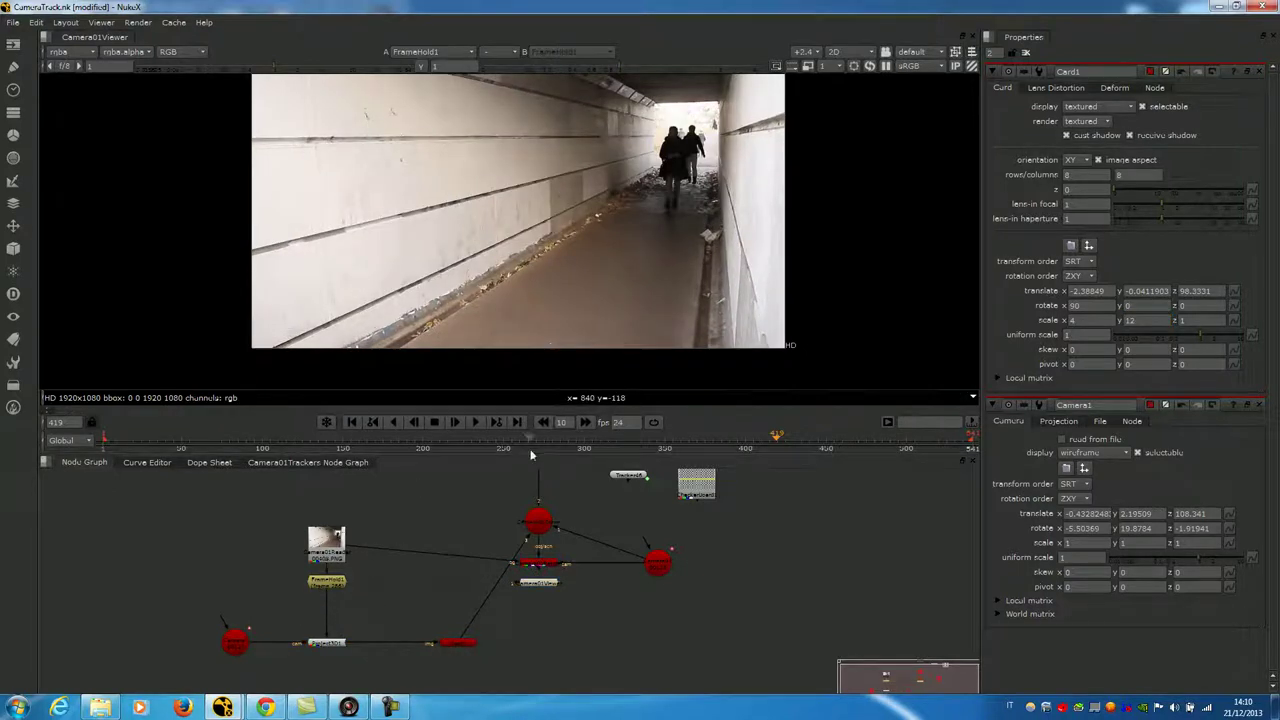
pyautogui.moveTo(755, 444); pyautogui.dragTo(740, 444)
pyautogui.moveTo(634, 441); pyautogui.dragTo(563, 449)
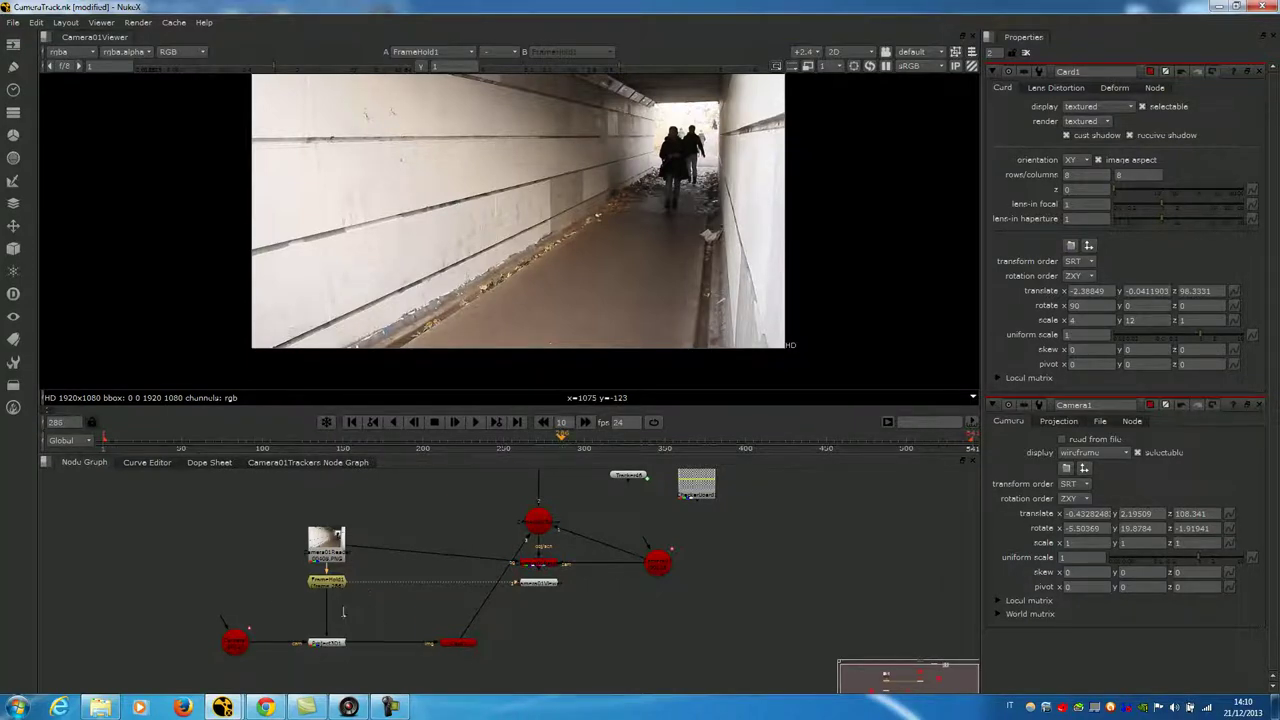
# Add a Roto node and place it unconnected beside the link between FrameHold1 and Project3D1.
pyautogui.press('Tab')
pyautogui.write('roto')
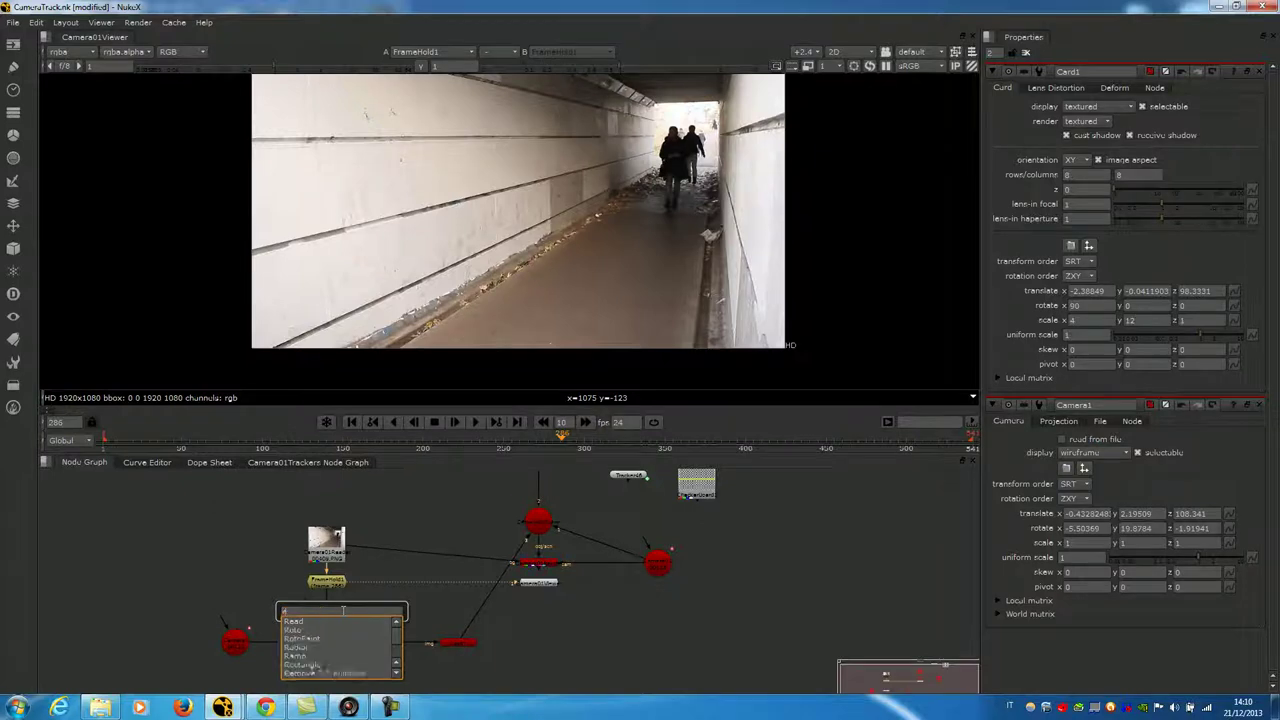
pyautogui.press('Return')
pyautogui.moveTo(343, 614); pyautogui.dragTo(290, 612)
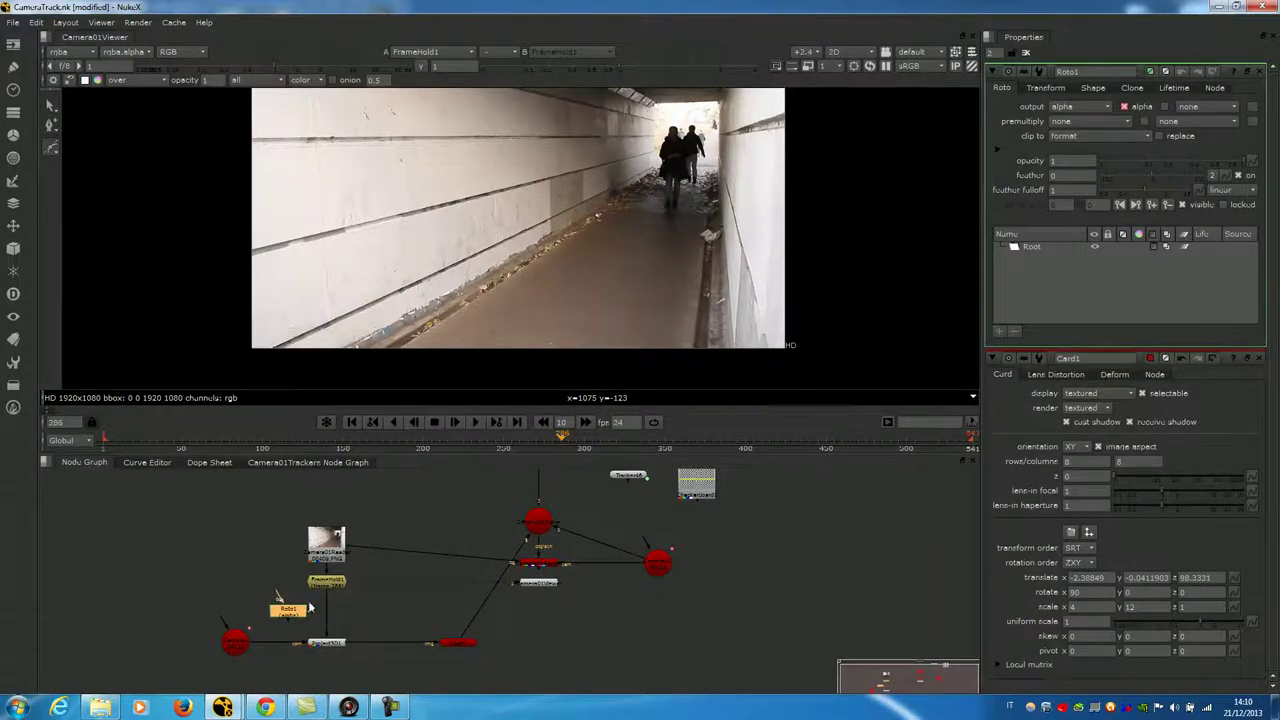
# Draw a closed Bezier shape with the Roto node around a patch of the tunnel floor in the foreground.
pyautogui.click(556, 248)
pyautogui.click(568, 327)
pyautogui.click(590, 351)
pyautogui.click(640, 335)
pyautogui.click(670, 293)
pyautogui.click(634, 268)
pyautogui.click(604, 247)
pyautogui.click(546, 255)
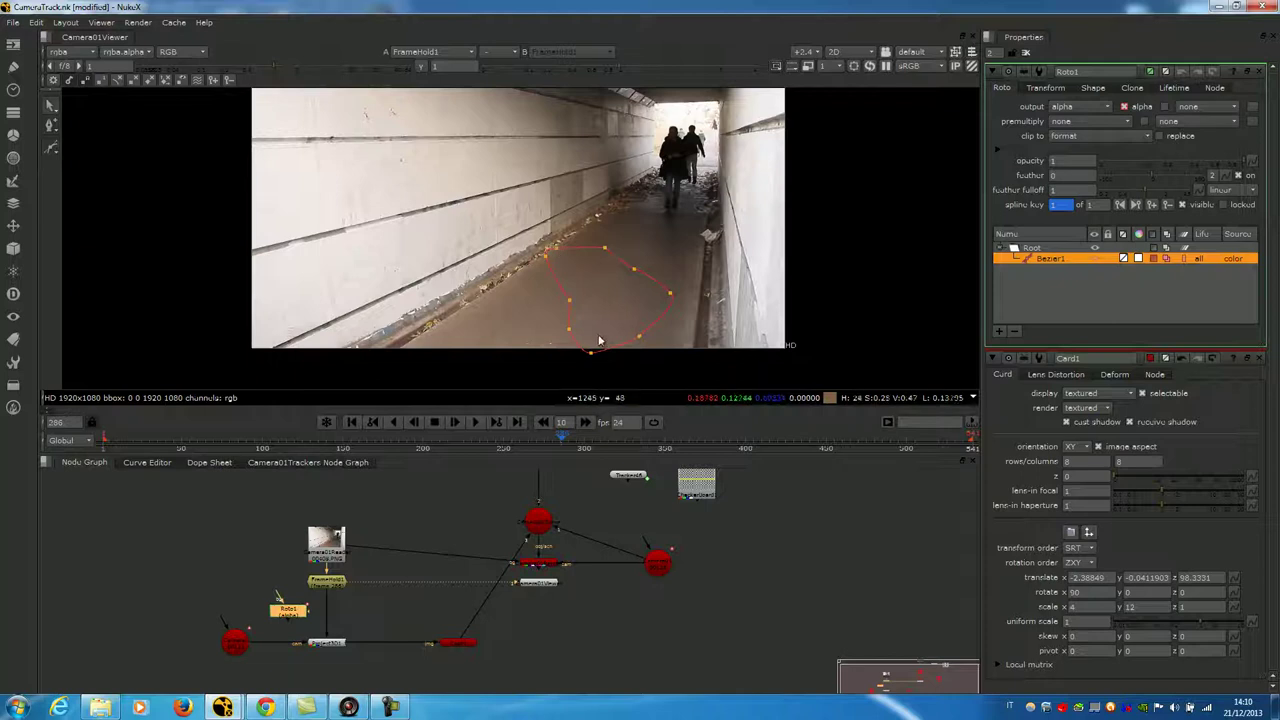
# Copy Roto1's alpha onto FrameHold1's output with a Copy node and add a Premult node before Project3D1.
pyautogui.press('Tab')
pyautogui.write('copy')
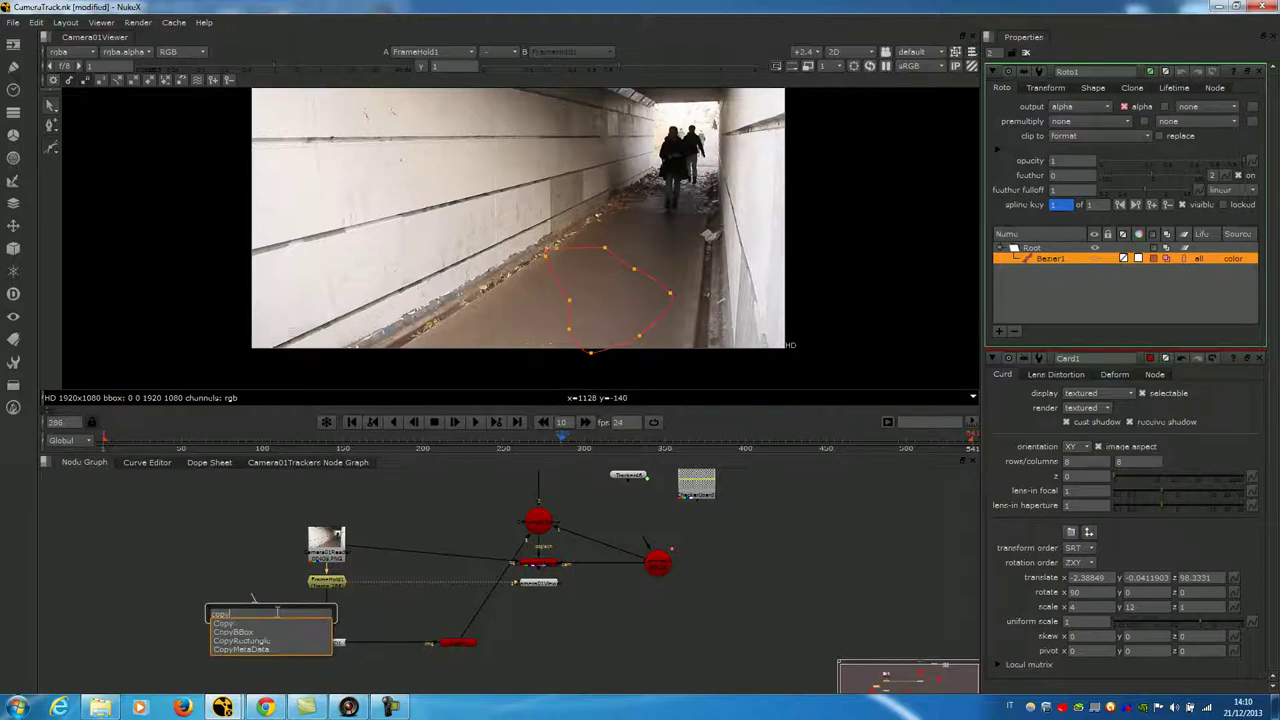
pyautogui.press('Return')
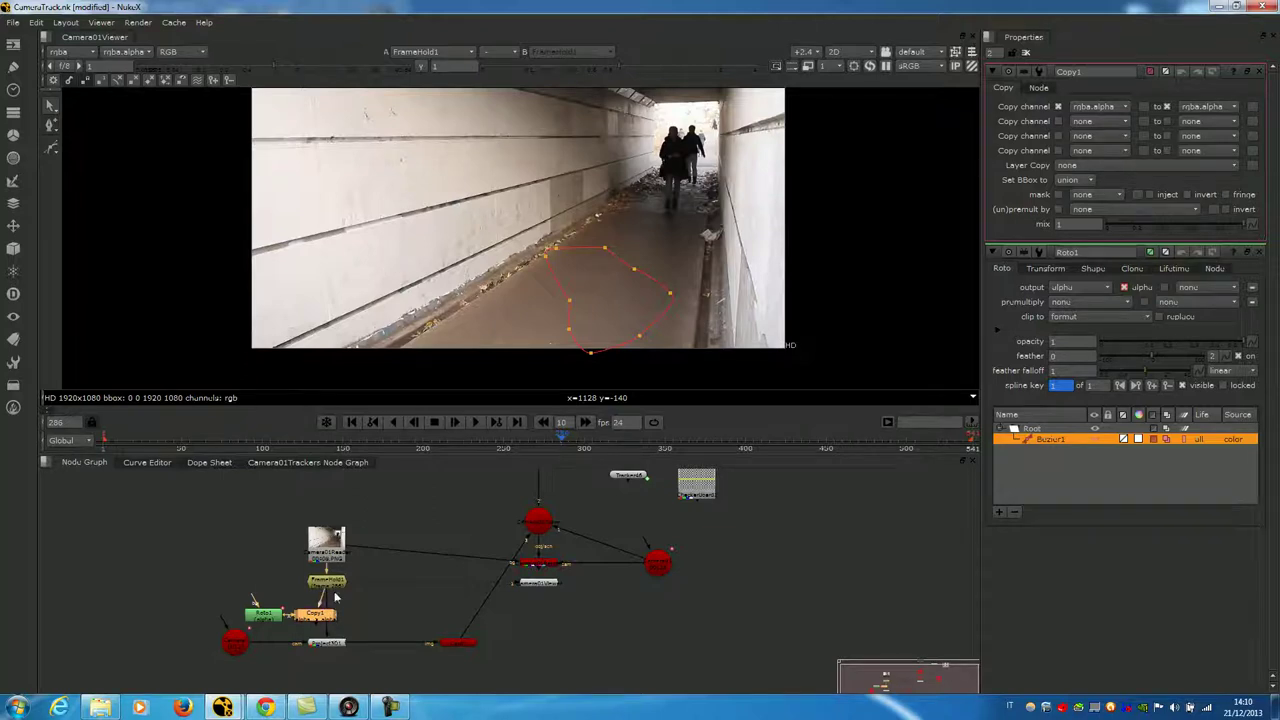
pyautogui.moveTo(326, 620); pyautogui.dragTo(275, 601)
pyautogui.click(333, 604)
pyautogui.press('Tab')
pyautogui.write('pre')
pyautogui.press('Return')
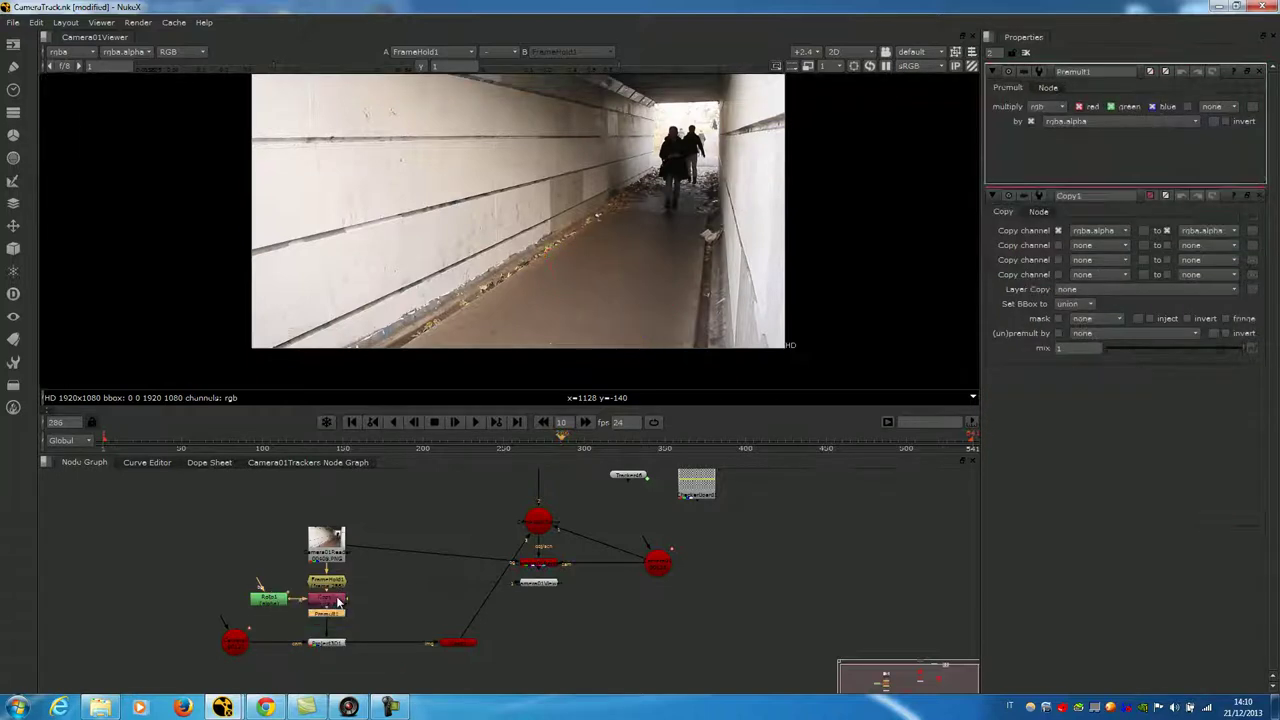
# View Camera01Render's output and check the masked floor patch at frame 398.
pyautogui.scroll(2, 337, 598)
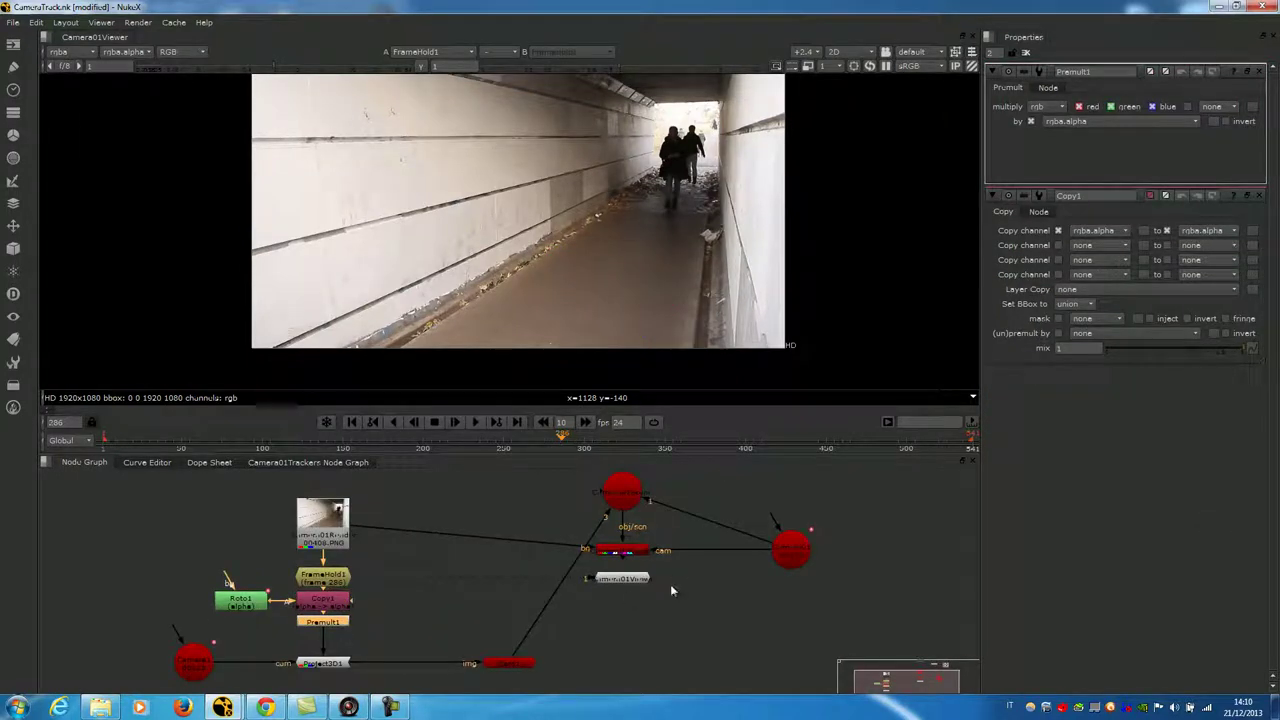
pyautogui.click(628, 550)
pyautogui.press('1')
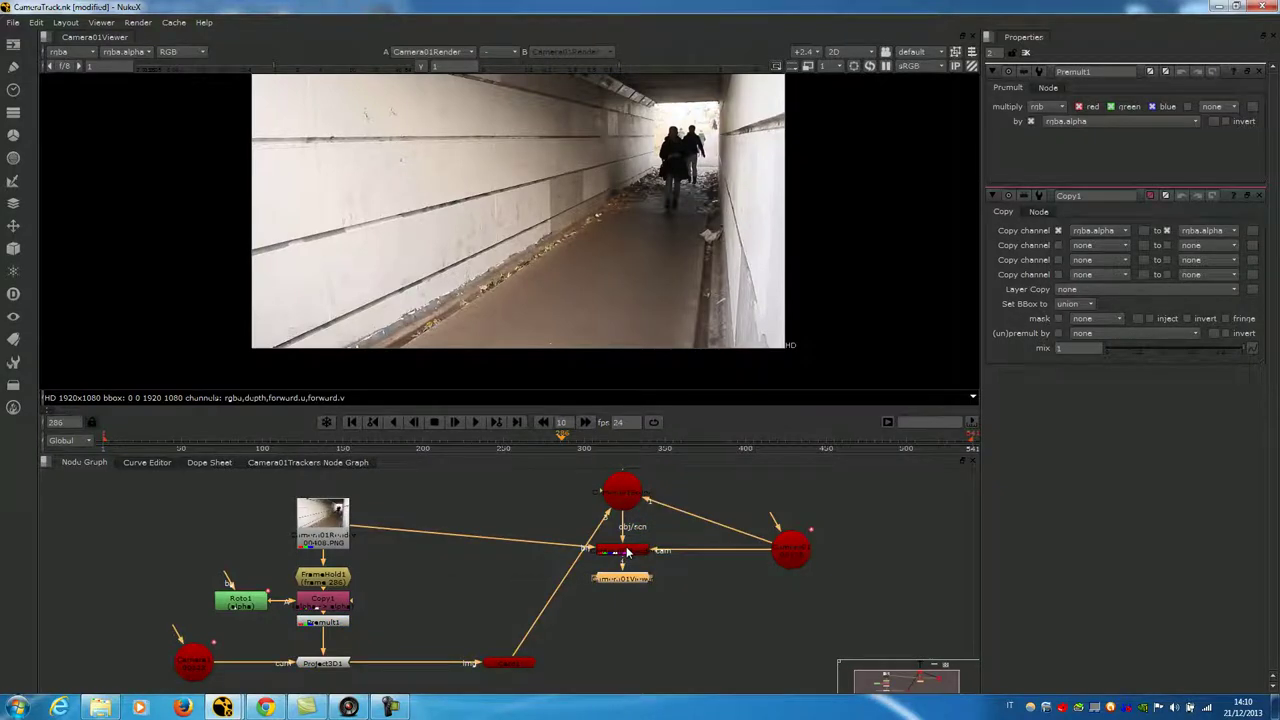
pyautogui.doubleClick(628, 550)
pyautogui.moveTo(575, 433); pyautogui.dragTo(742, 455)
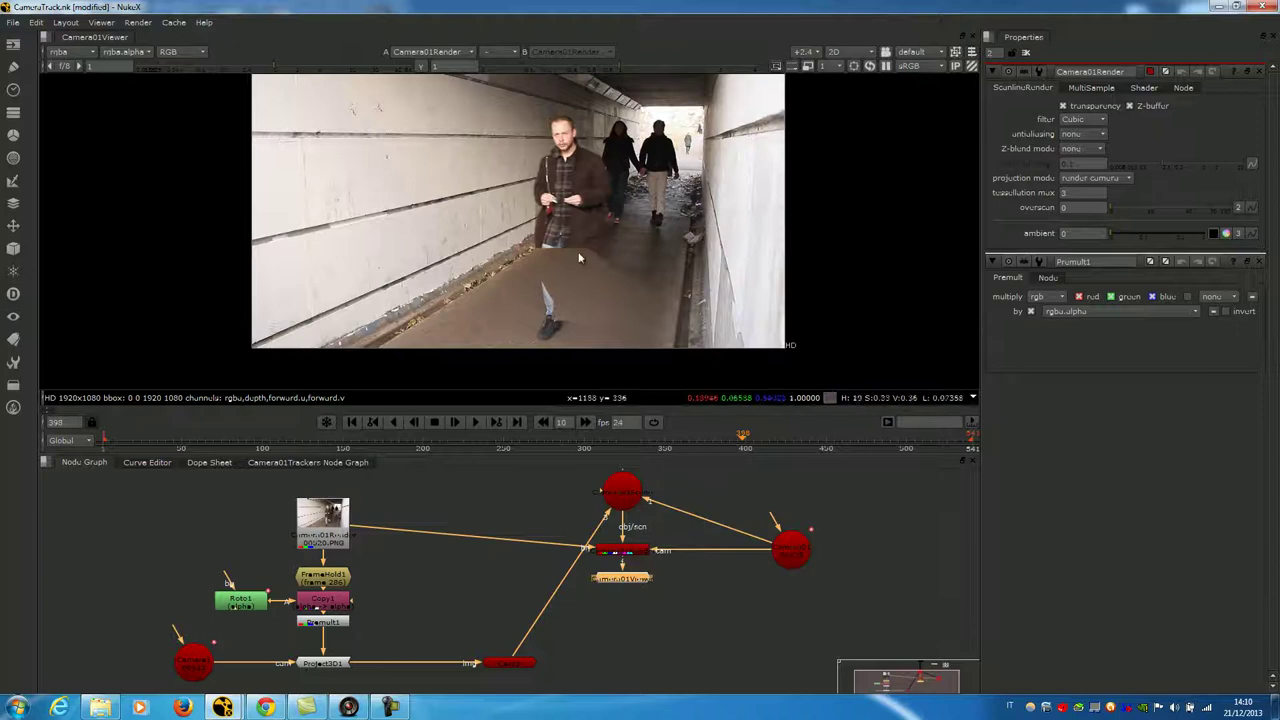
# View Camera01Scene in 3D and inspect the masked floor patch from a different angle.
pyautogui.click(612, 490)
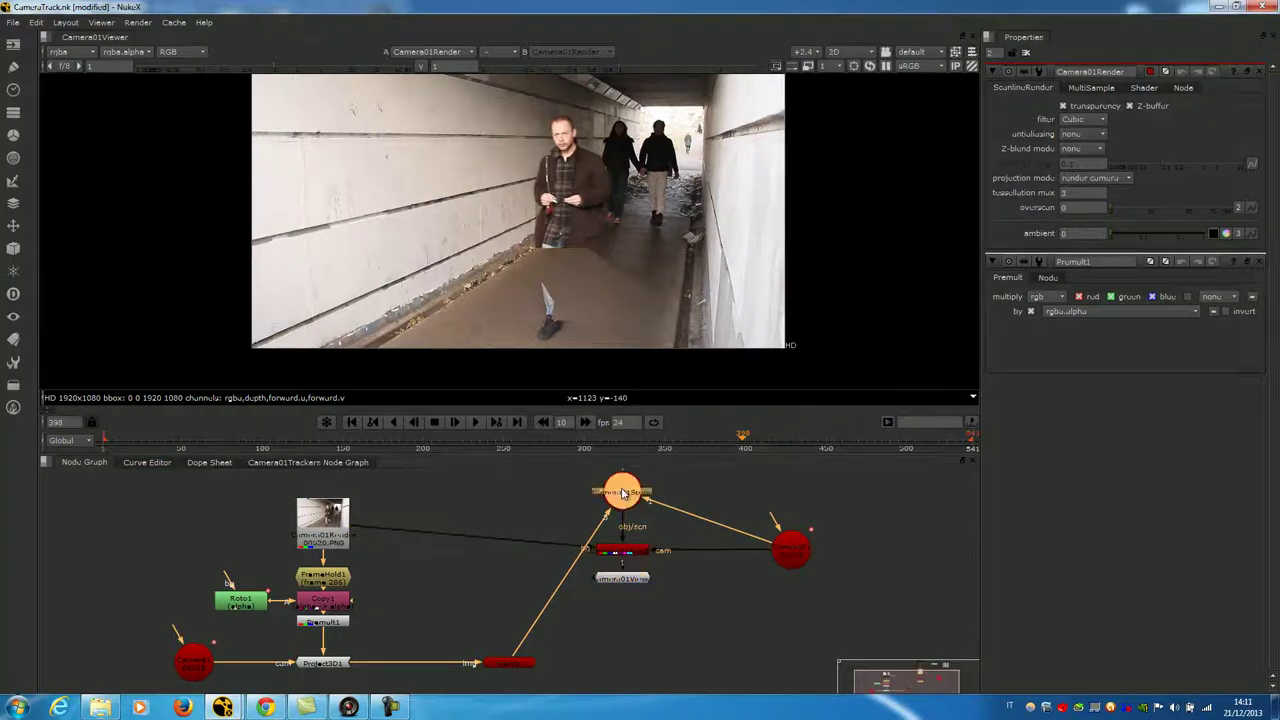
pyautogui.press('1')
pyautogui.scroll(5, 588, 294)
pyautogui.keyDown('ctrl'); pyautogui.moveTo(529, 293); pyautogui.dragTo(357, 354); pyautogui.keyUp('ctrl')
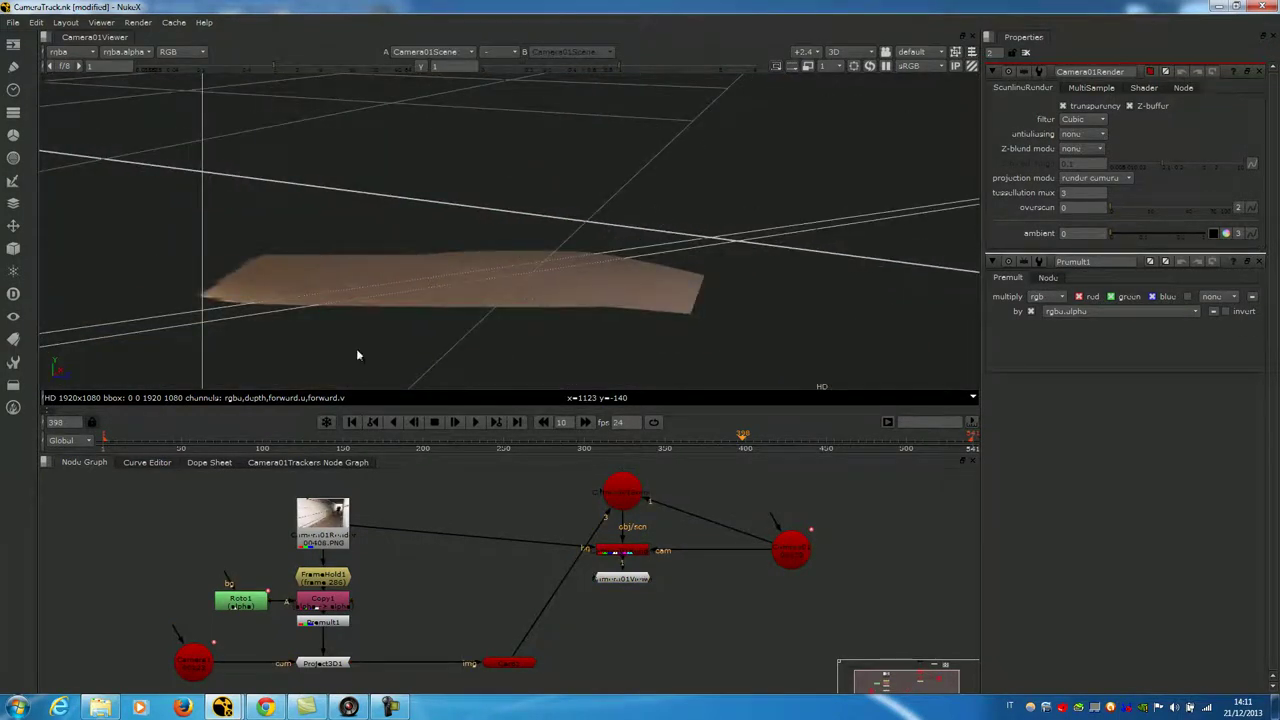
# Review Roto1's settings and the outputs of Copy1, Premult1 and Card1, ending on the Camera01Render view.
pyautogui.click(240, 602)
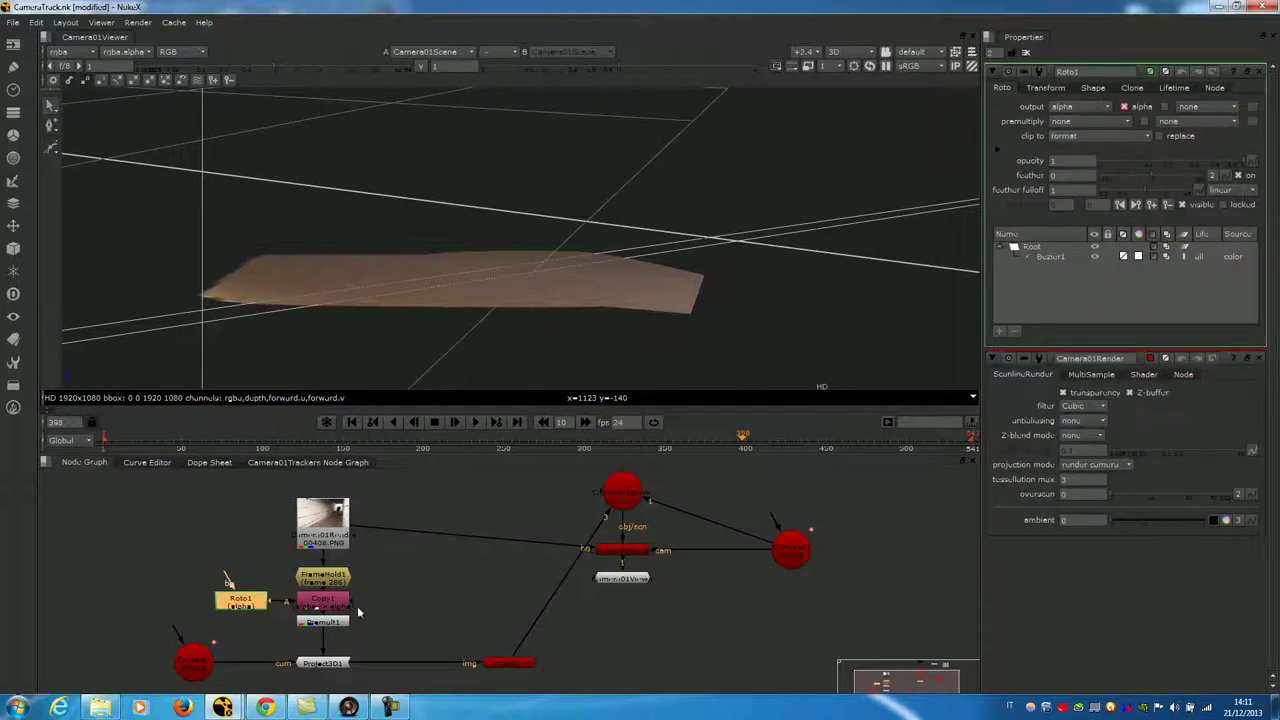
pyautogui.click(341, 605)
pyautogui.press('1')
pyautogui.click(342, 619)
pyautogui.press('1')
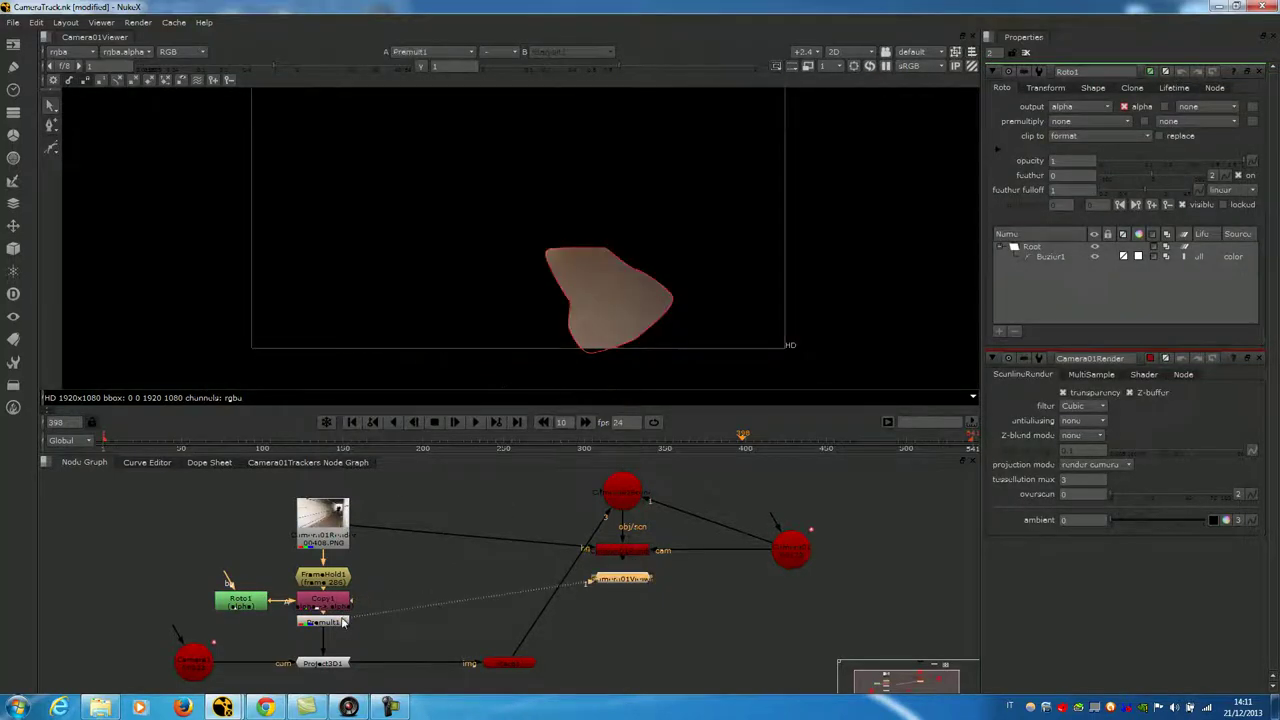
pyautogui.click(508, 662)
pyautogui.press('1')
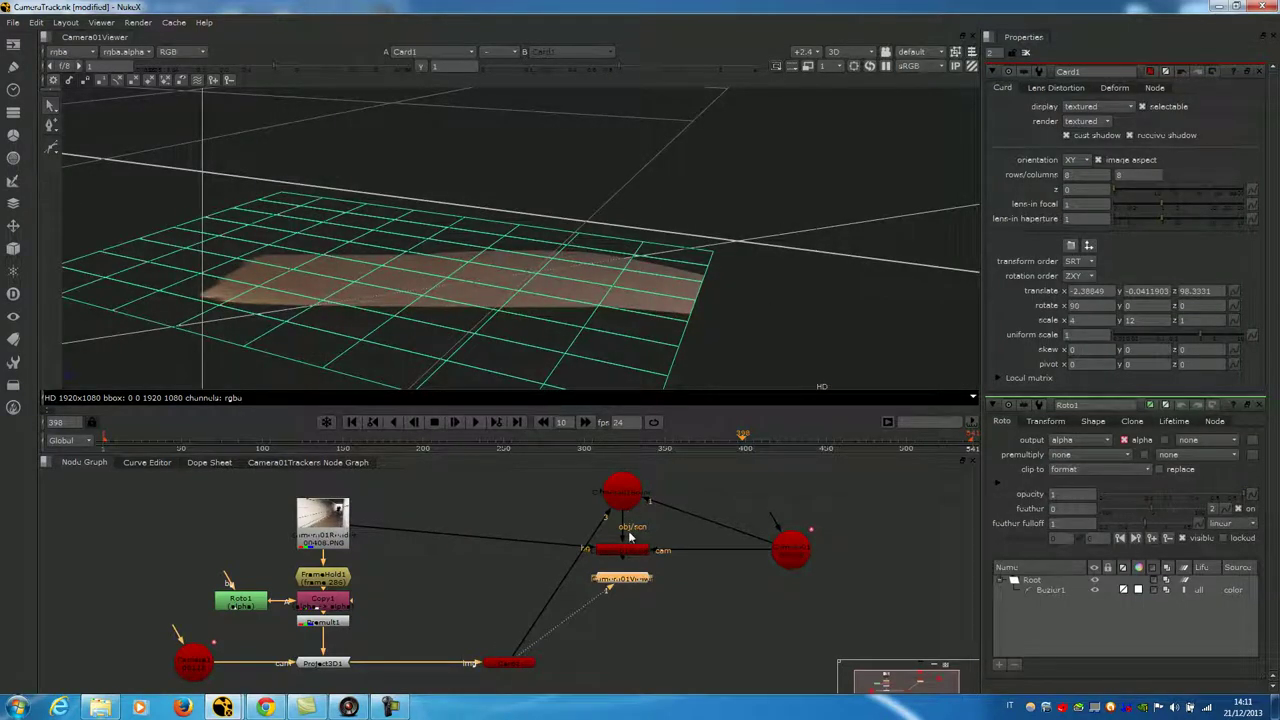
pyautogui.click(622, 550)
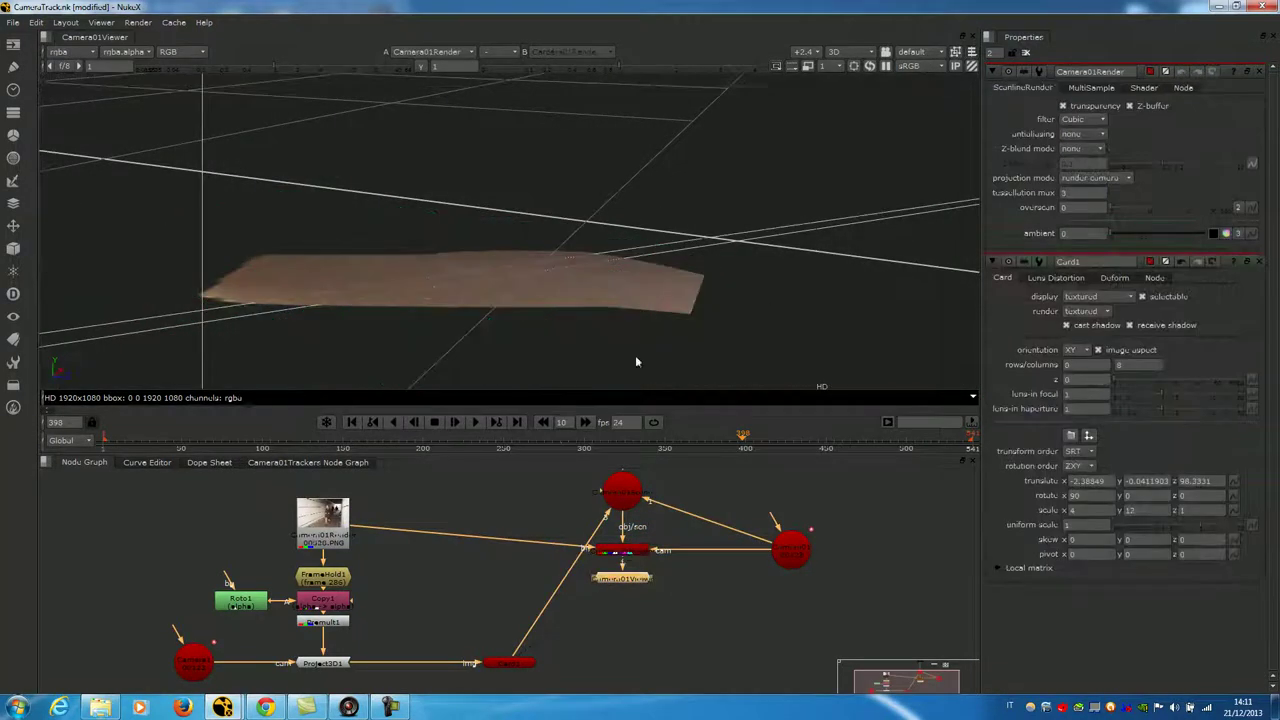
pyautogui.press('1')
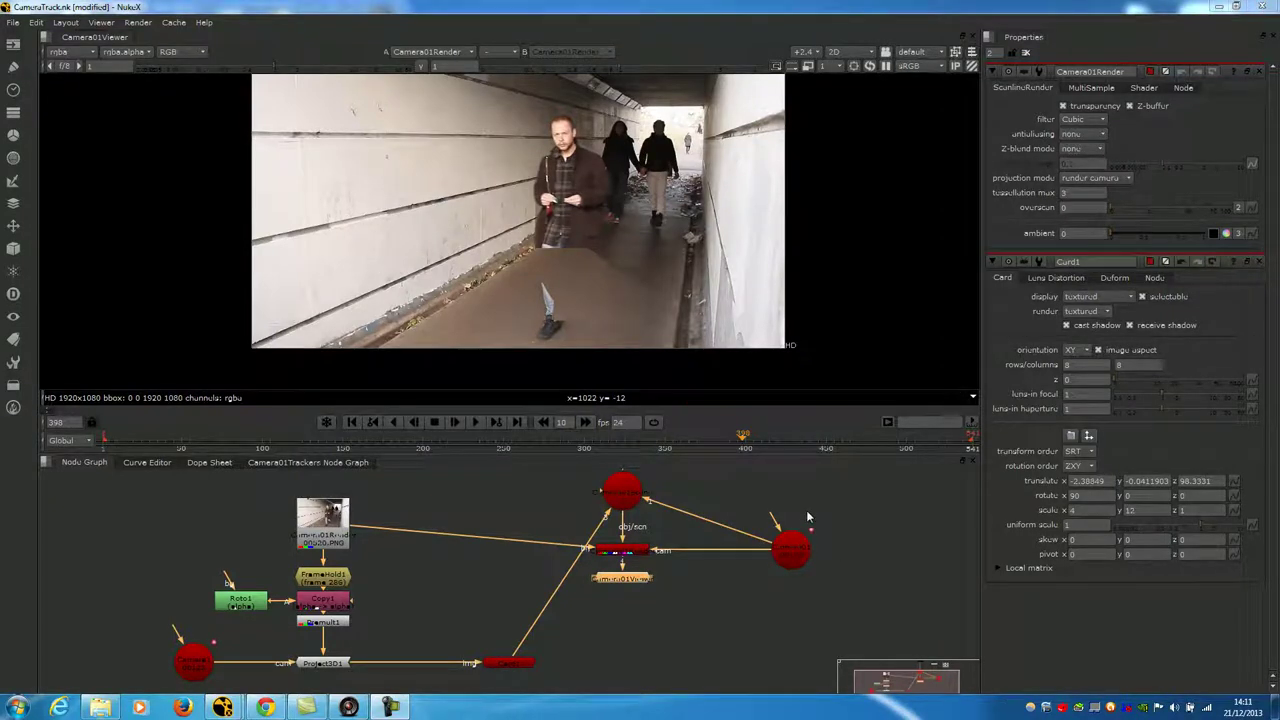
# Delete the Roto1, Copy1 and Premult1 nodes from the projection branch.
pyautogui.moveTo(416, 579); pyautogui.dragTo(417, 585, button='middle')
pyautogui.moveTo(186, 577); pyautogui.dragTo(393, 639)
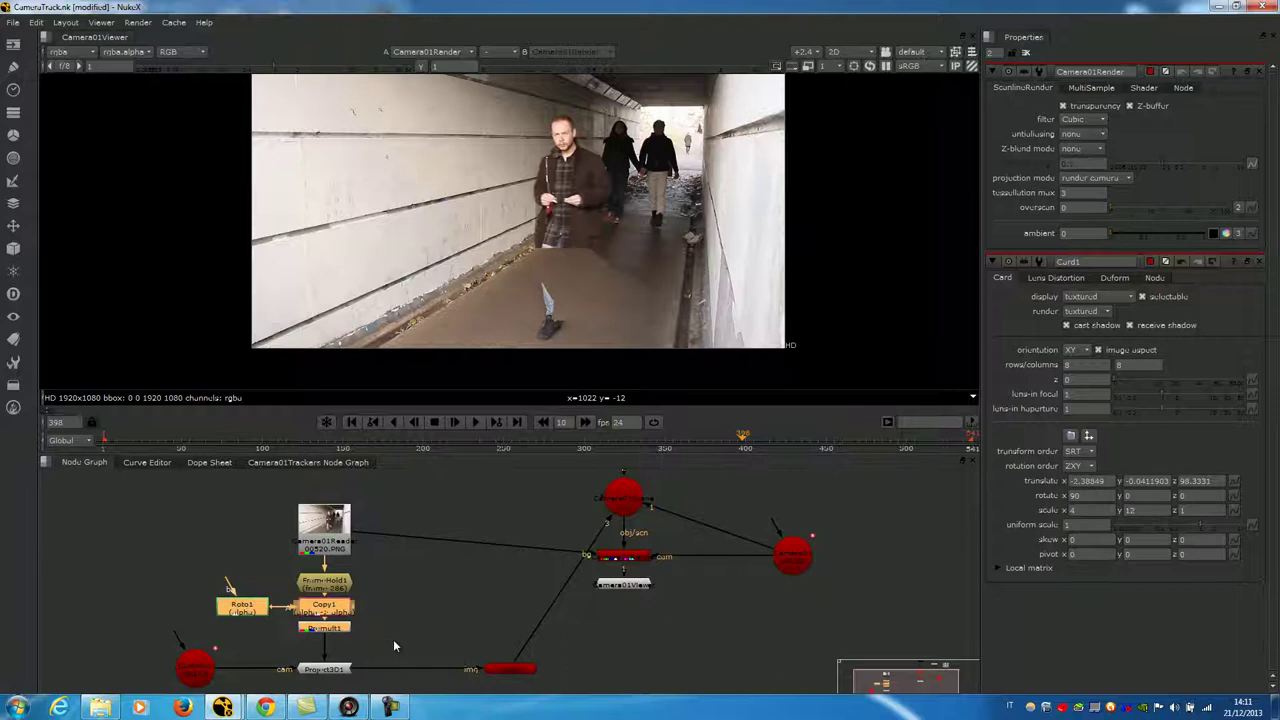
pyautogui.press('Delete')
# Open the Camera01Trackers group's properties and its internal node graph.
pyautogui.moveTo(410, 611); pyautogui.dragTo(375, 688, button='middle')
pyautogui.scroll(-1, 375, 688)
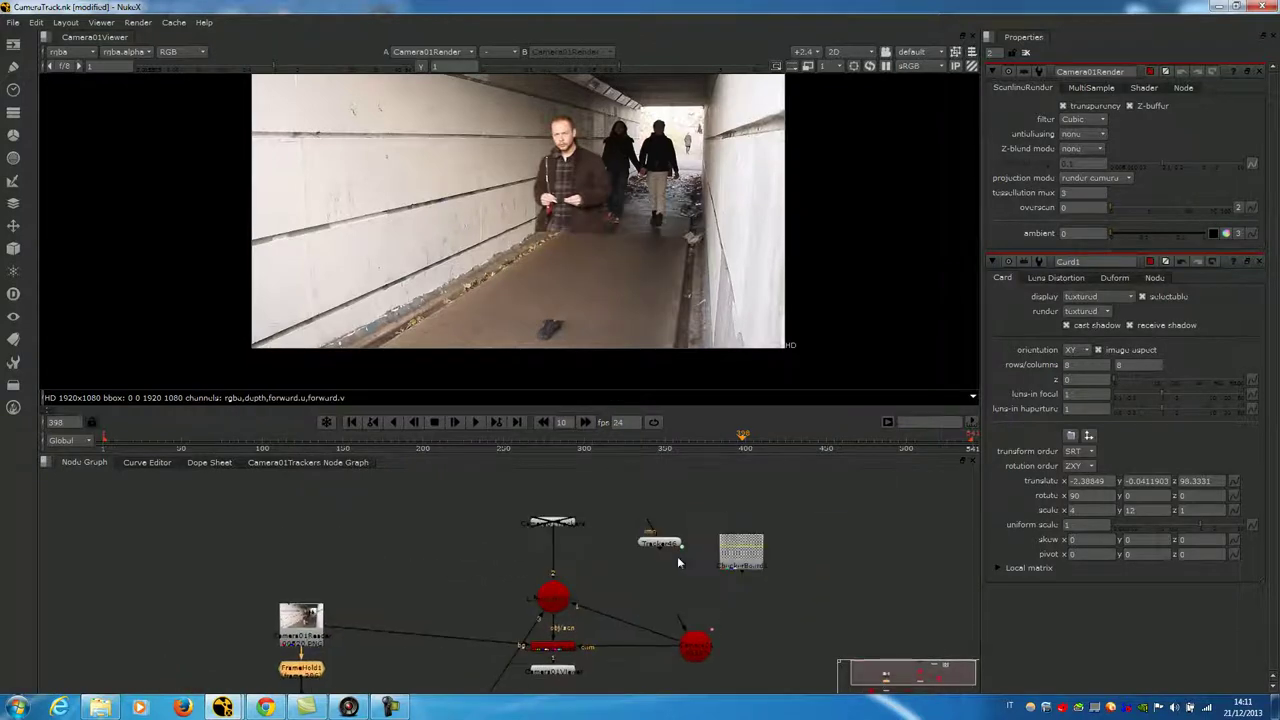
pyautogui.scroll(2, 677, 556)
pyautogui.click(520, 510)
pyautogui.doubleClick(520, 508)
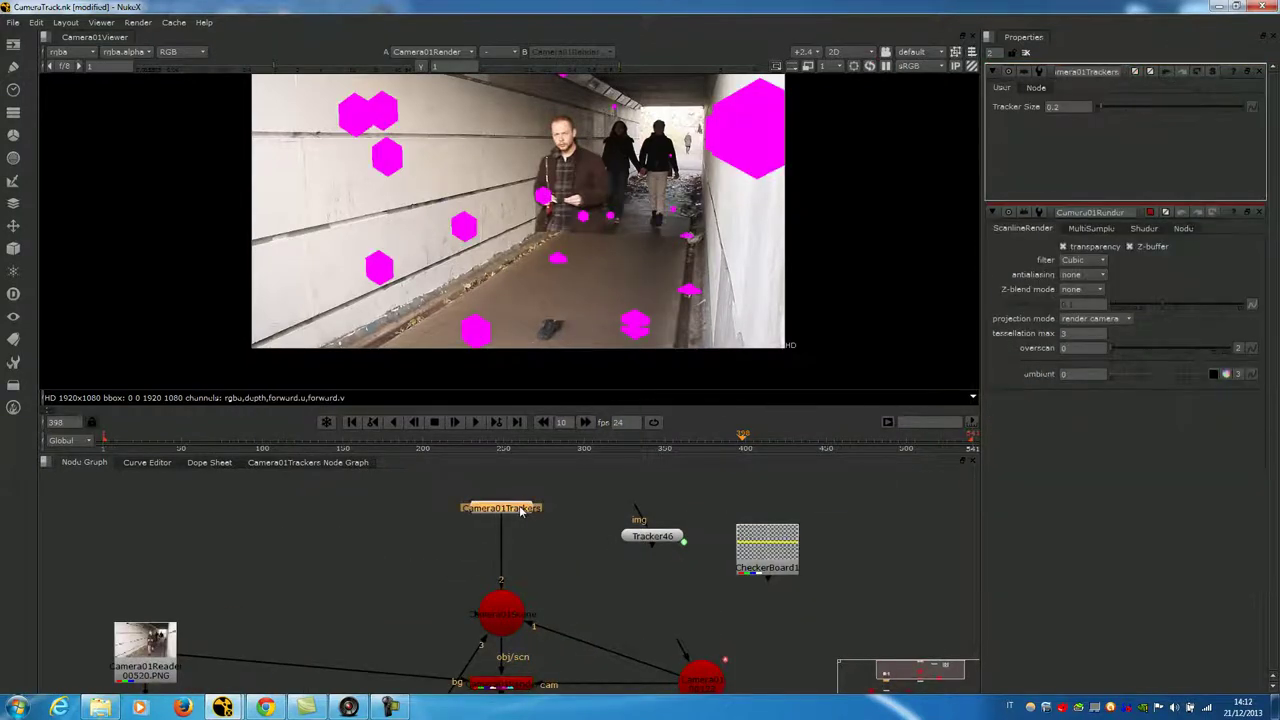
pyautogui.hotkey('ctrl', 'Return')
pyautogui.scroll(-1, 468, 536)
pyautogui.moveTo(282, 614); pyautogui.dragTo(375, 636, button='middle')
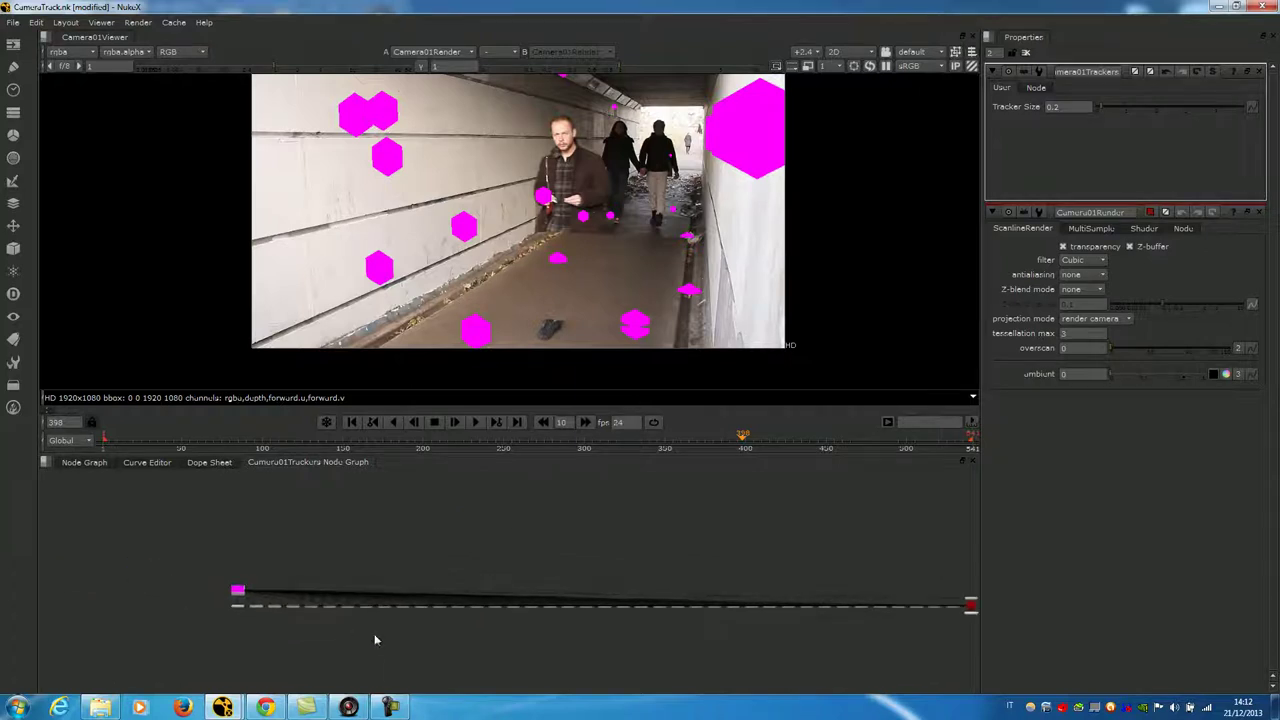
# Examine the individual tracker spheres in the Camera01Trackers group to find one on the left tunnel wall.
pyautogui.scroll(4, 690, 624)
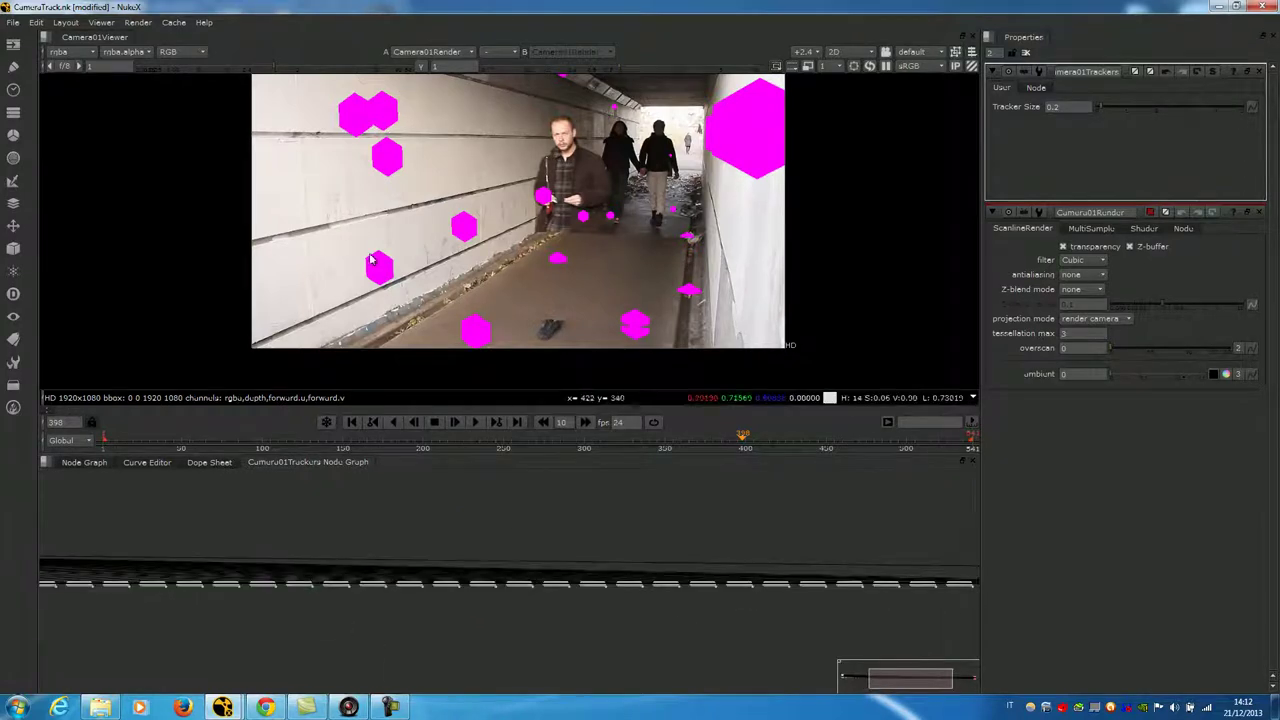
pyautogui.doubleClick(668, 588)
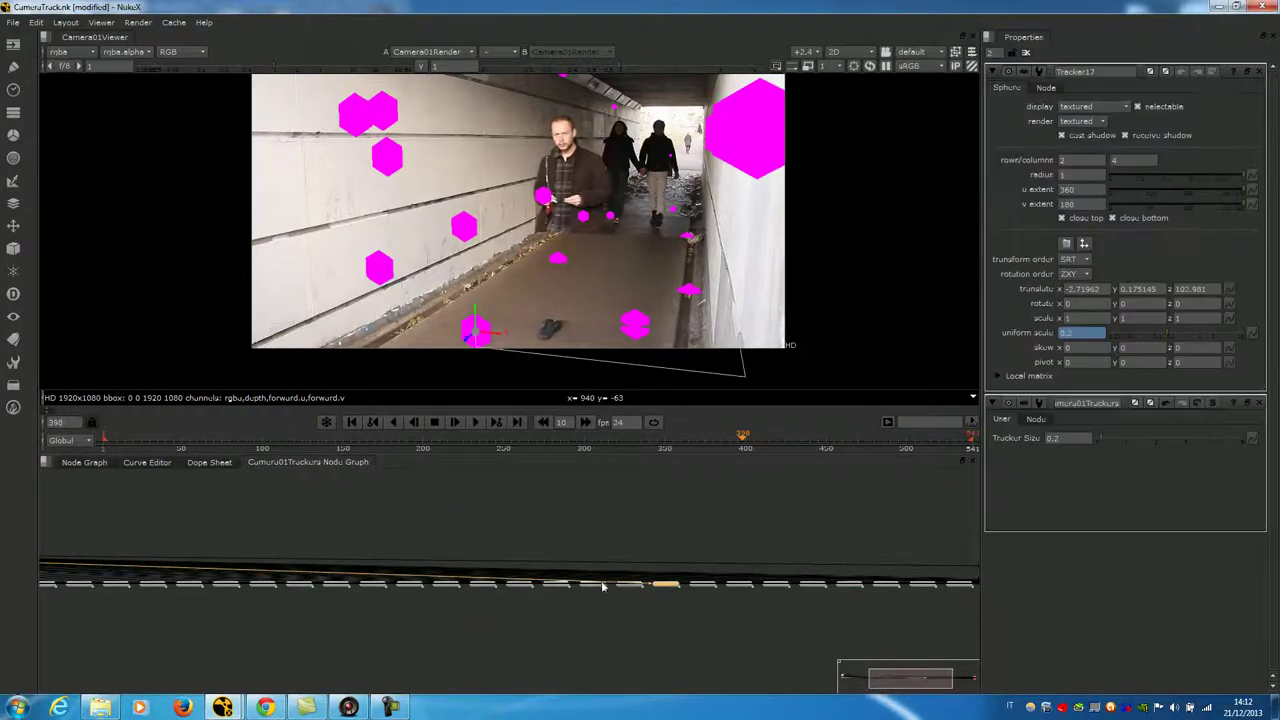
pyautogui.doubleClick(622, 586)
pyautogui.doubleClick(602, 586)
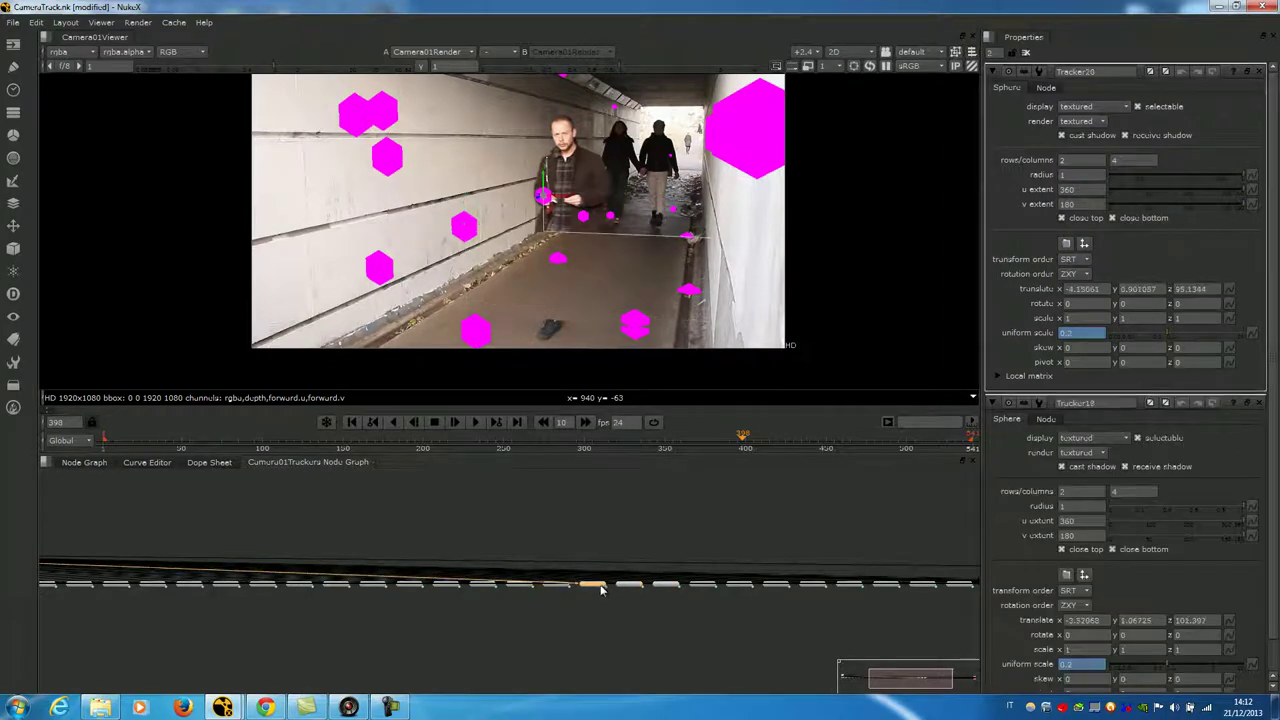
pyautogui.doubleClick(518, 588)
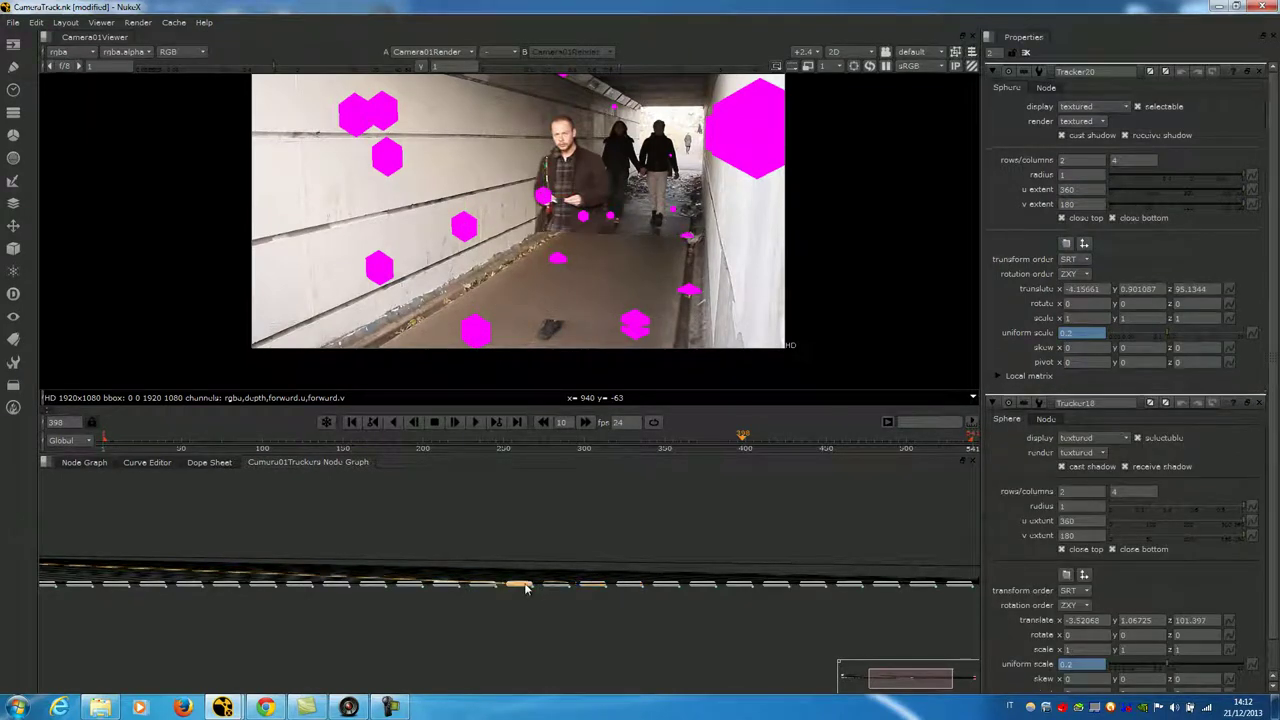
pyautogui.doubleClick(437, 588)
pyautogui.doubleClick(380, 594)
pyautogui.doubleClick(266, 590)
pyautogui.moveTo(230, 598); pyautogui.dragTo(456, 598, button='middle')
pyautogui.doubleClick(358, 592)
pyautogui.doubleClick(283, 590)
pyautogui.moveTo(254, 631); pyautogui.dragTo(435, 624, button='middle')
pyautogui.doubleClick(347, 588)
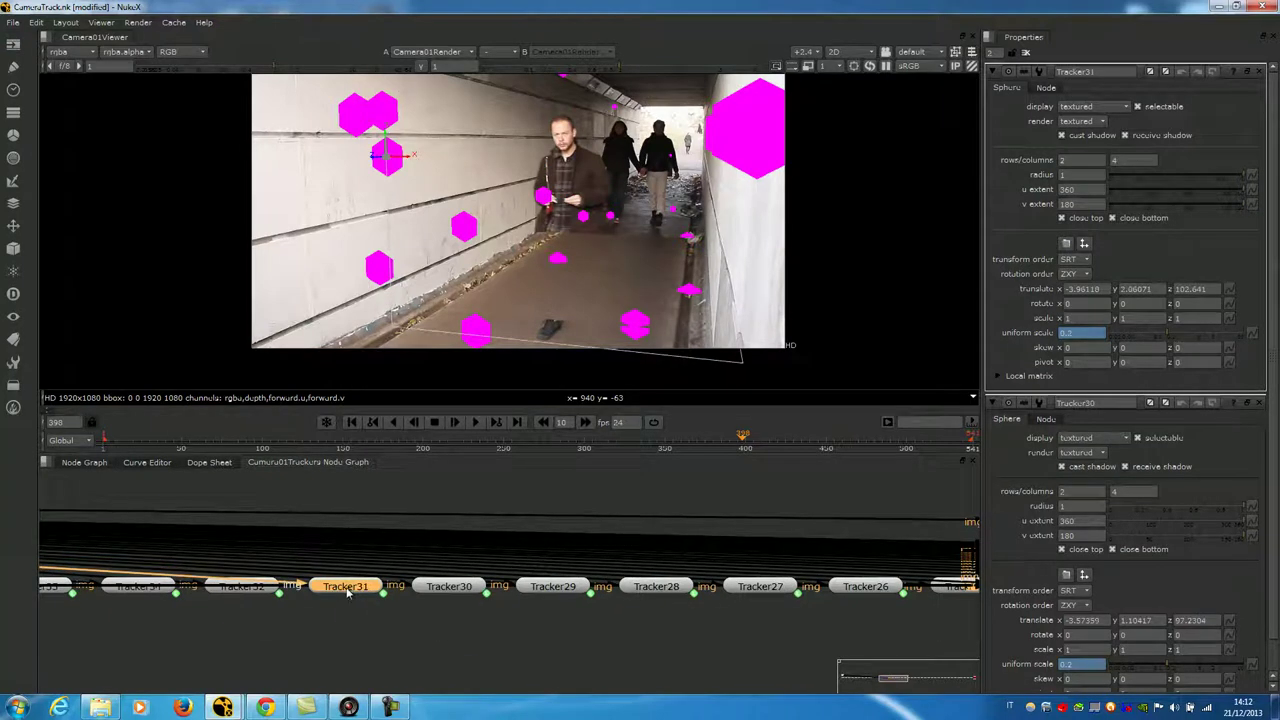
# Paste Tracker31 into the main node graph and add a new Card node near Tracker46.
pyautogui.click(84, 462)
pyautogui.hotkey('ctrl', 'v')
pyautogui.click(663, 536)
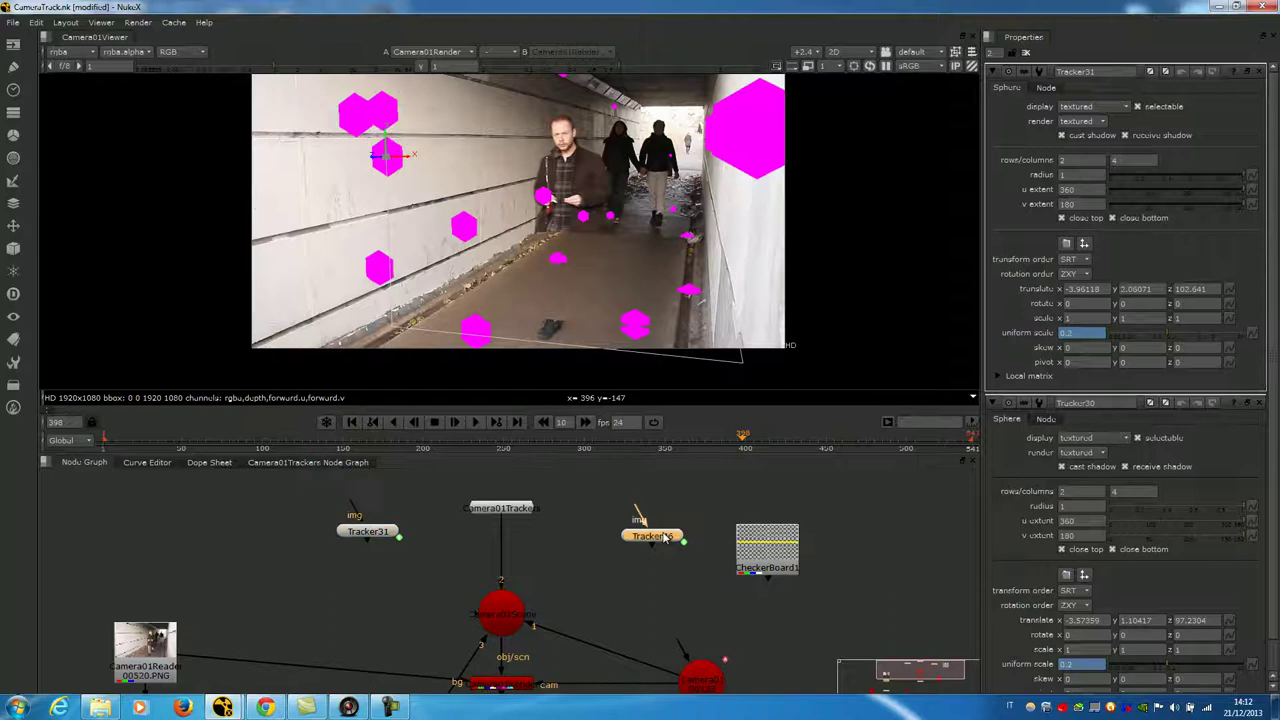
pyautogui.press('Tab')
pyautogui.write('card')
pyautogui.press('Return')
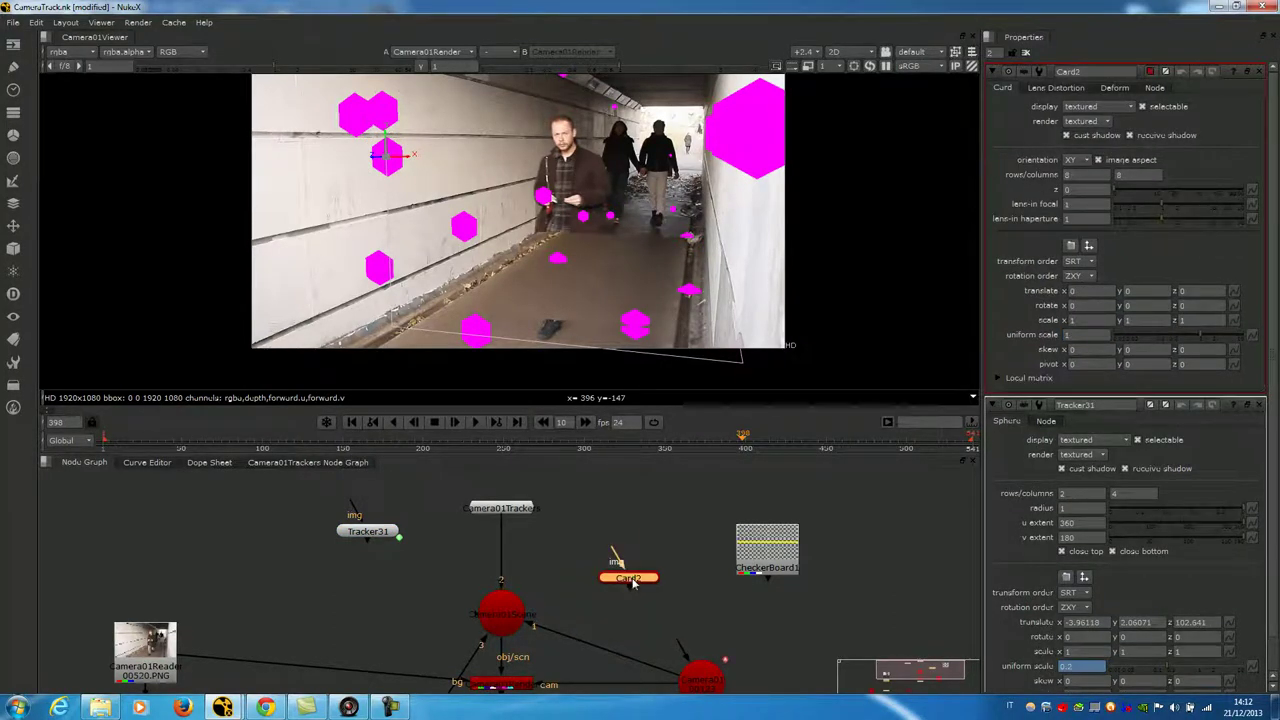
# Copy Tracker31's translate values to Card2: X -3.96118, Y 2.06071 and Z 102.641.
pyautogui.doubleClick(1097, 622)
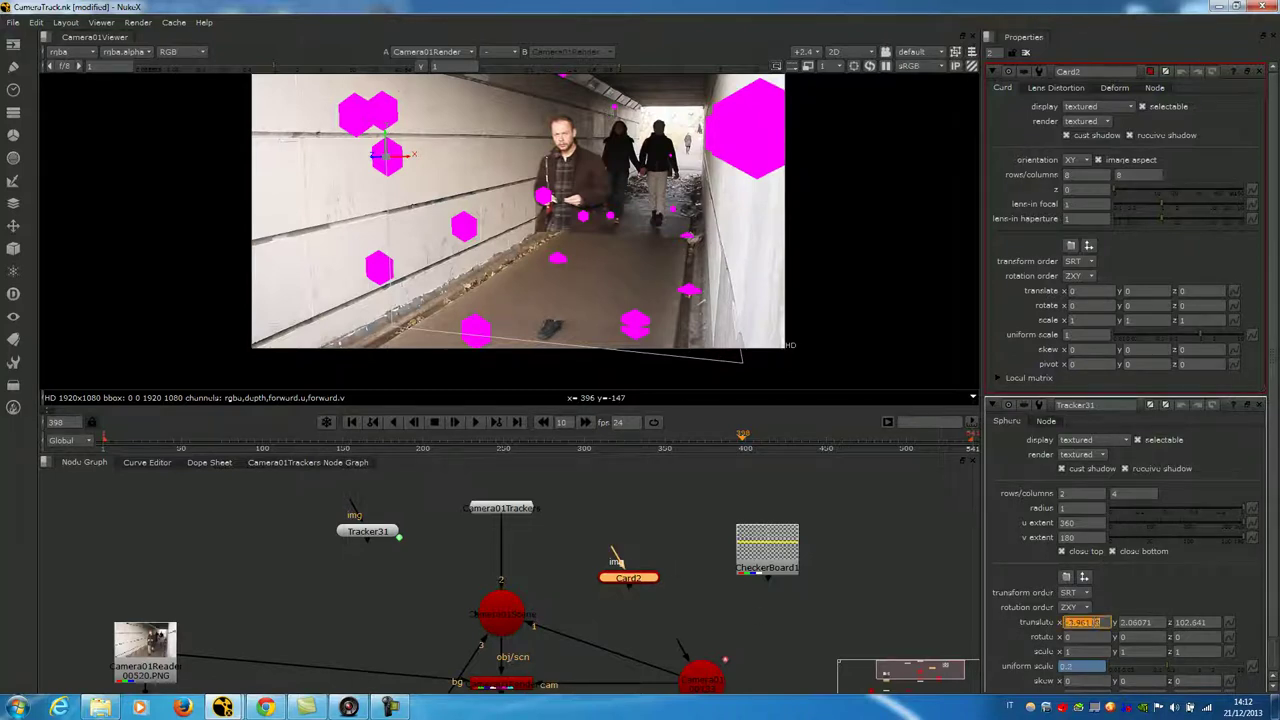
pyautogui.hotkey('ctrl', 'c')
pyautogui.click(1080, 291)
pyautogui.hotkey('ctrl', 'v')
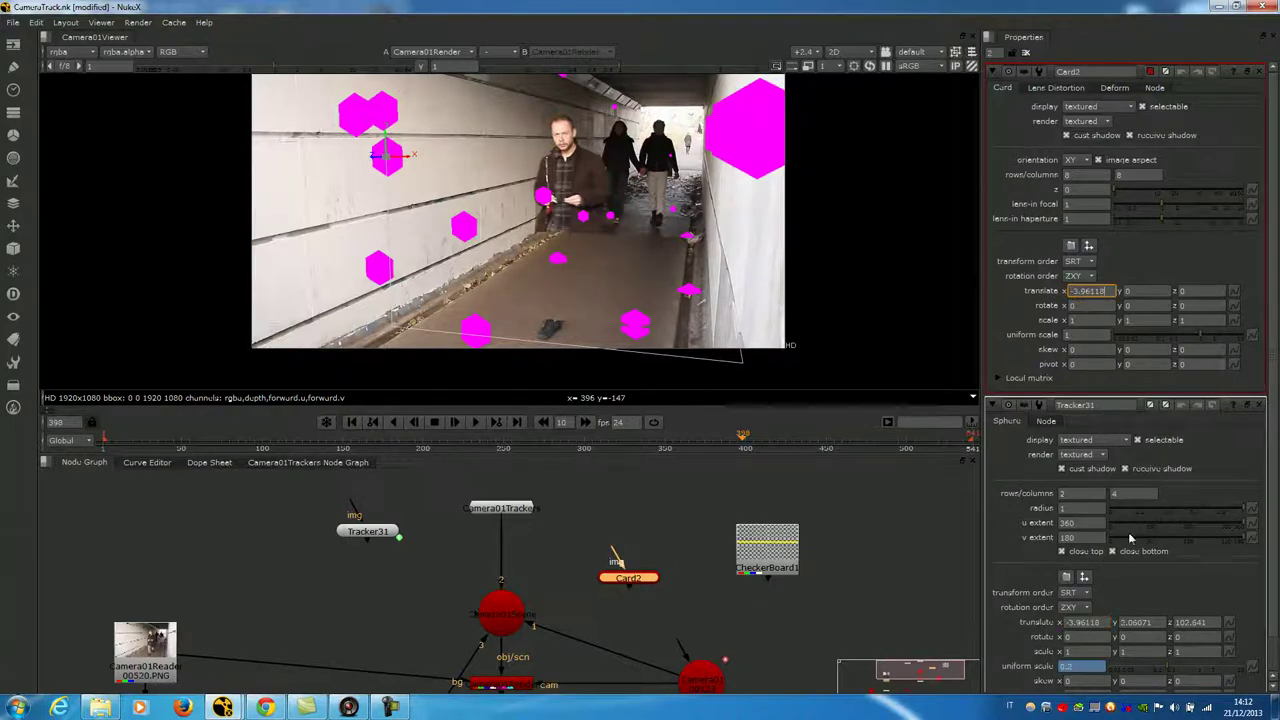
pyautogui.click(1137, 622)
pyautogui.hotkey('ctrl', 'c')
pyautogui.click(1136, 290)
pyautogui.hotkey('ctrl', 'v')
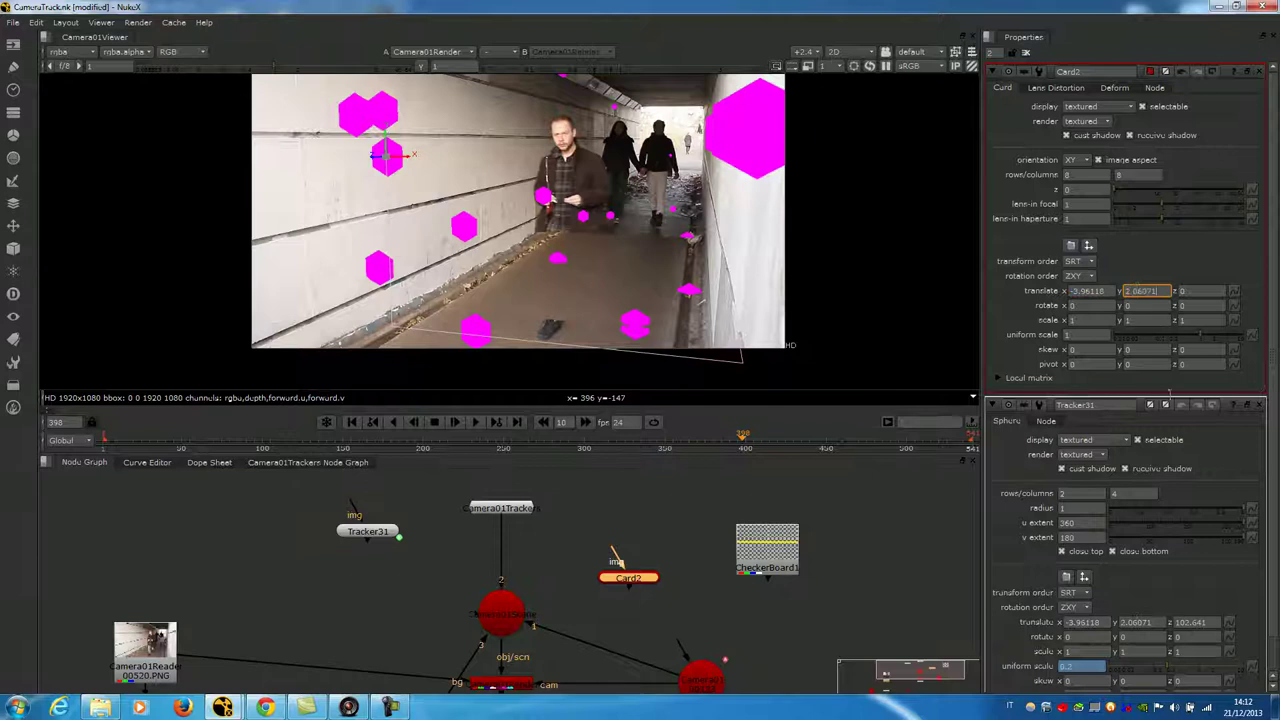
pyautogui.click(1195, 622)
pyautogui.click(1194, 290)
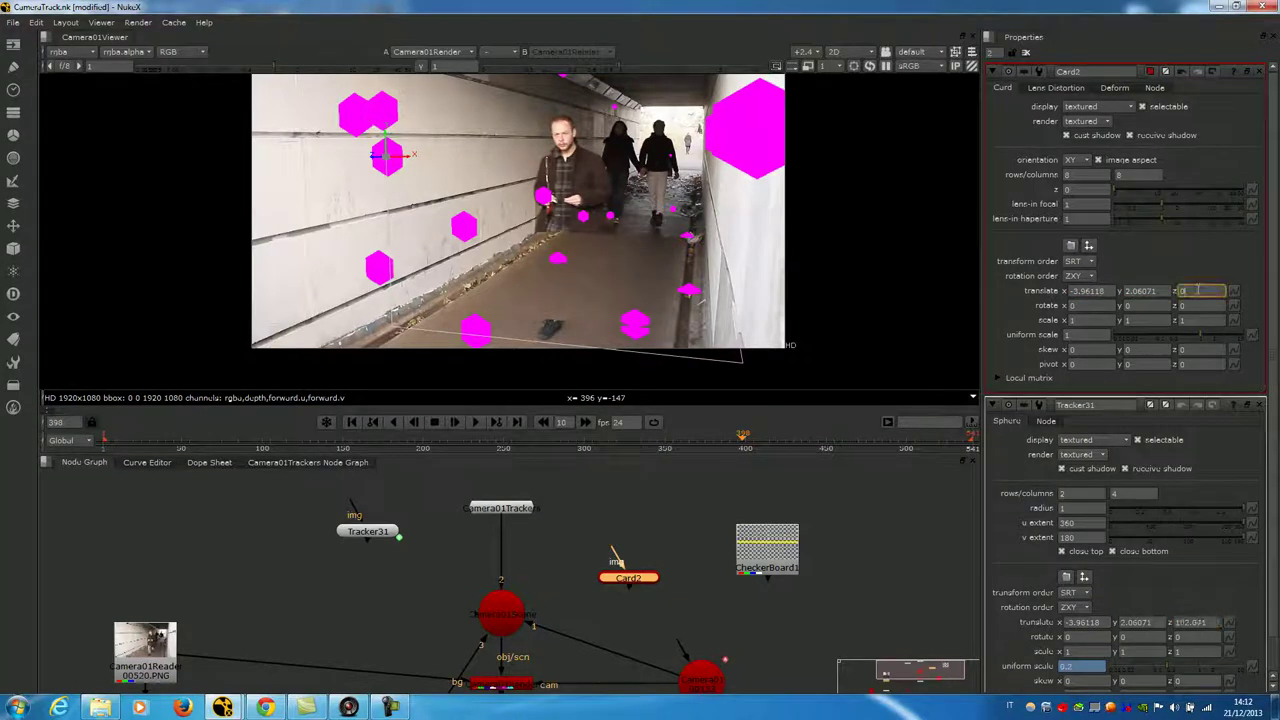
# Connect Card2 to Camera01Scene and feed CheckerBoard1 into Card2's img input.
pyautogui.moveTo(626, 603); pyautogui.dragTo(632, 546, button='middle')
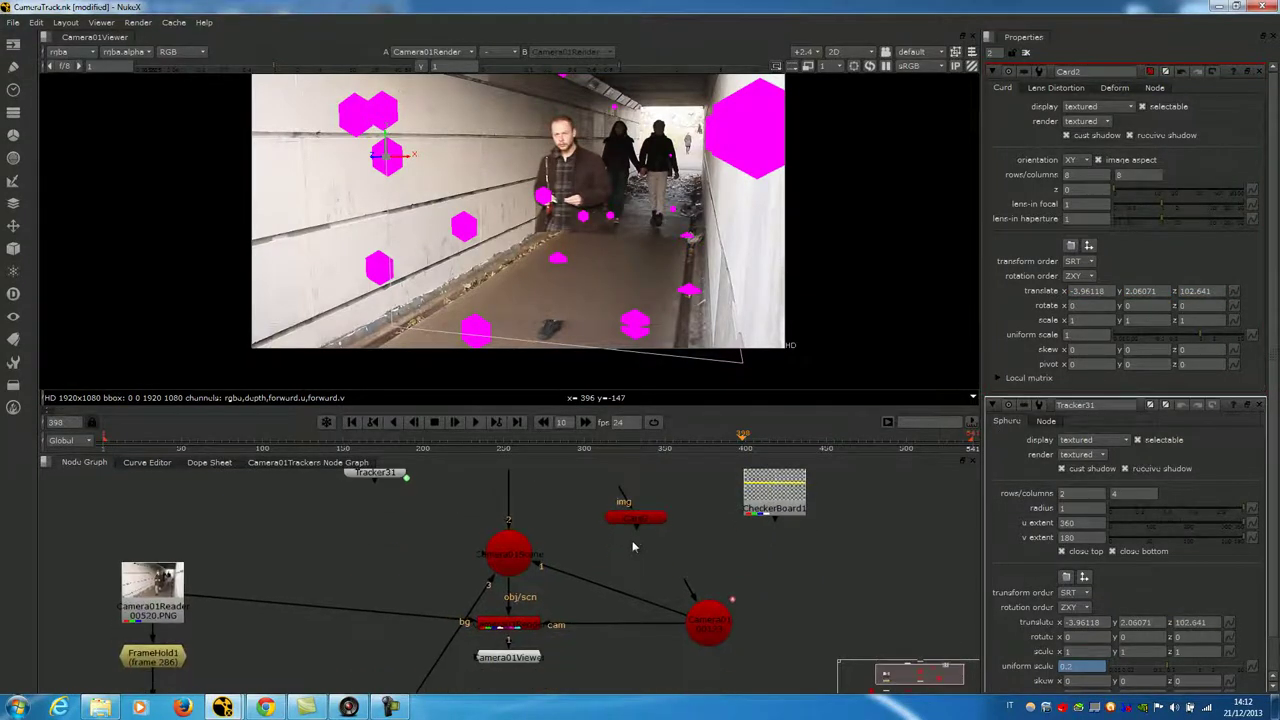
pyautogui.moveTo(636, 533); pyautogui.dragTo(535, 552)
pyautogui.moveTo(620, 498); pyautogui.dragTo(774, 490)
pyautogui.click(636, 517)
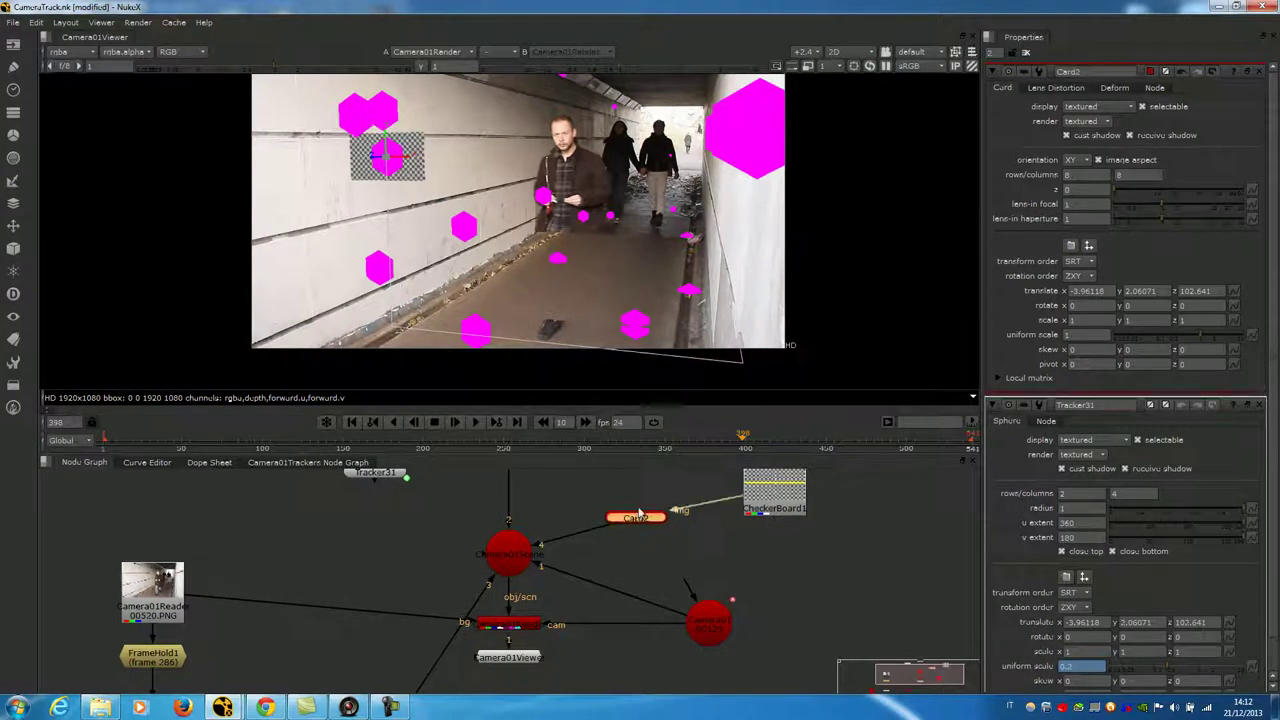
# Set Card2's Y rotation to 90 to align it with the left tunnel wall.
pyautogui.moveTo(1125, 305); pyautogui.dragTo(1168, 311, button='middle')
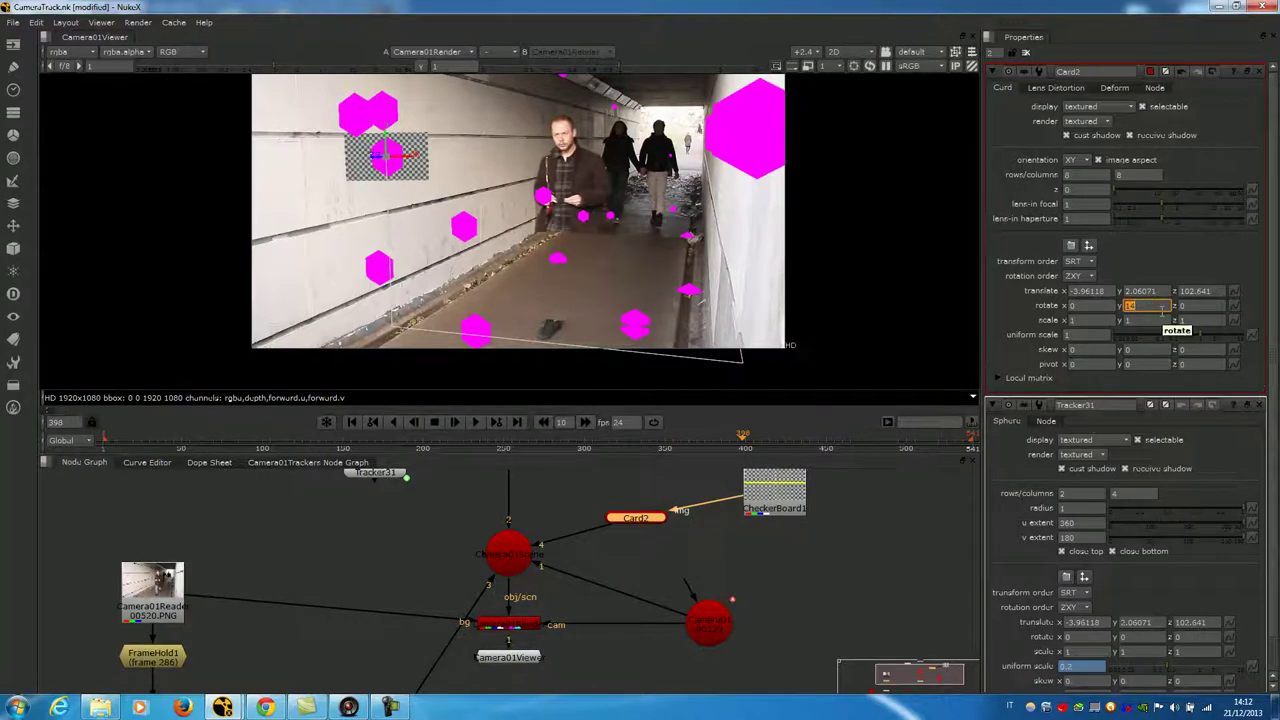
pyautogui.write('90')
pyautogui.press('Return')
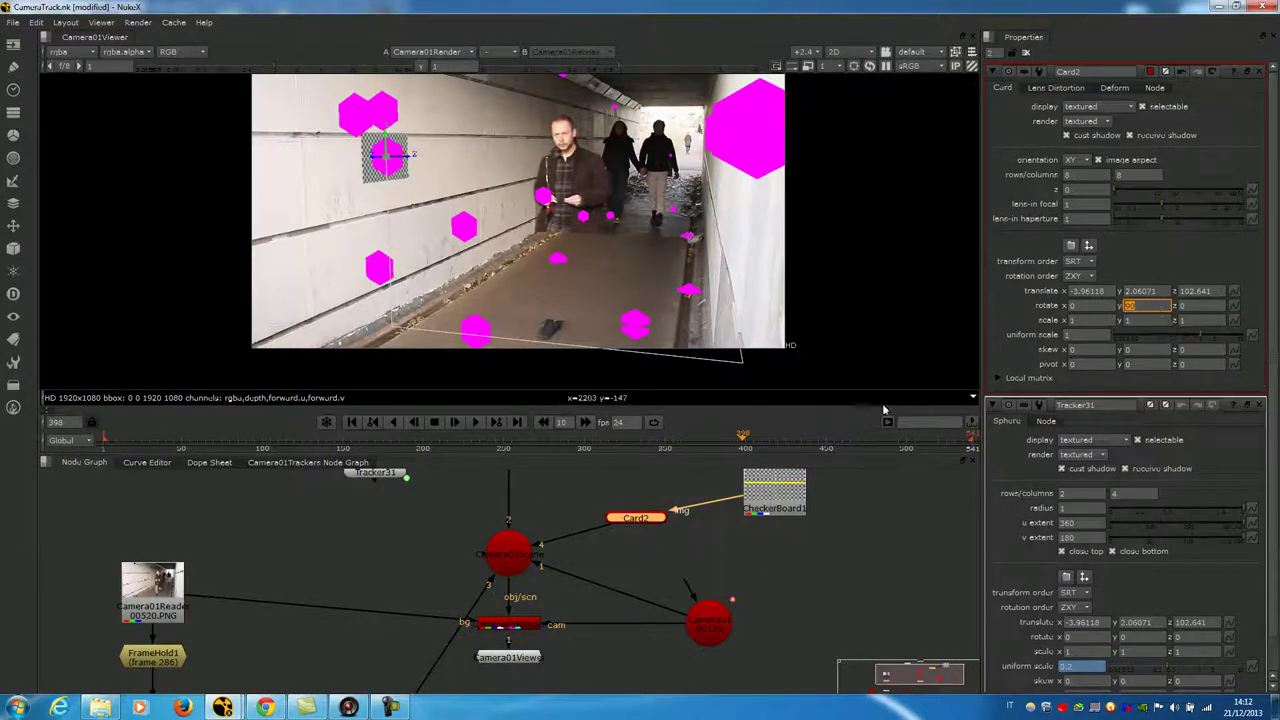
# Set Card2's scale to 4.3 in X and 7 in Y to enlarge it along the left wall.
pyautogui.moveTo(1074, 318); pyautogui.dragTo(1174, 326, button='middle')
pyautogui.moveTo(1175, 323); pyautogui.dragTo(1196, 320)
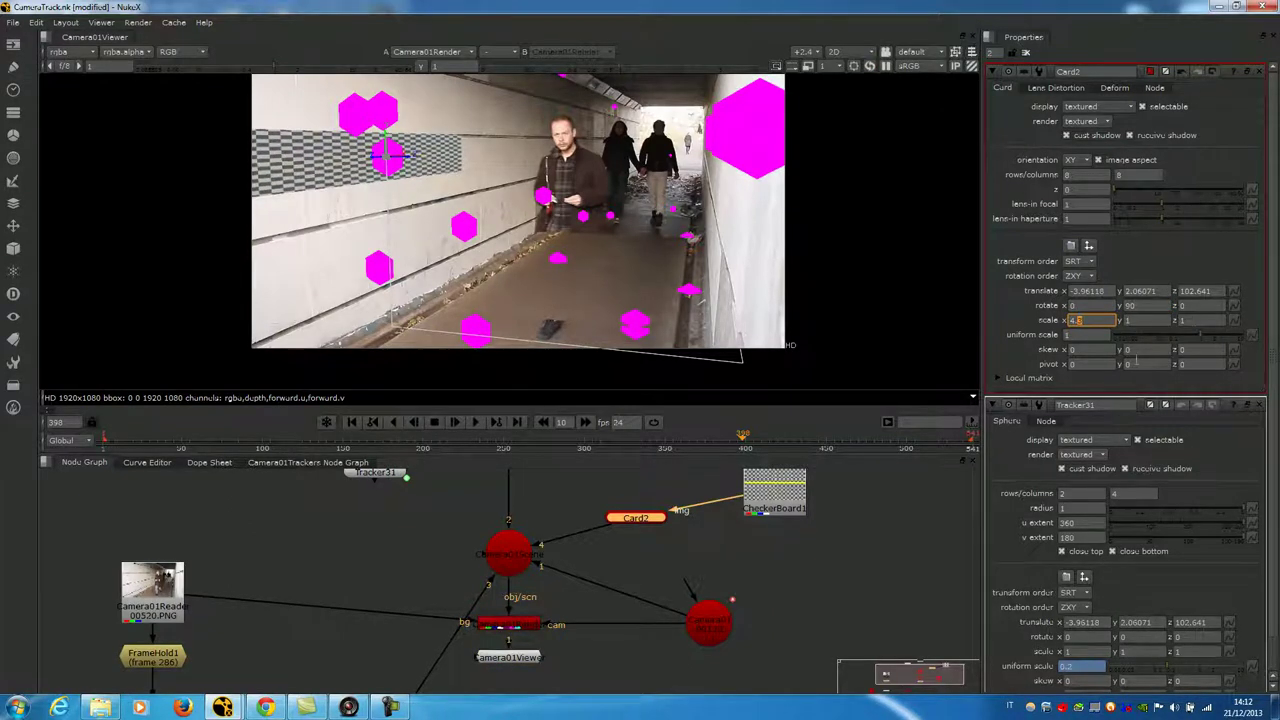
pyautogui.moveTo(1126, 321); pyautogui.dragTo(1147, 320, button='middle')
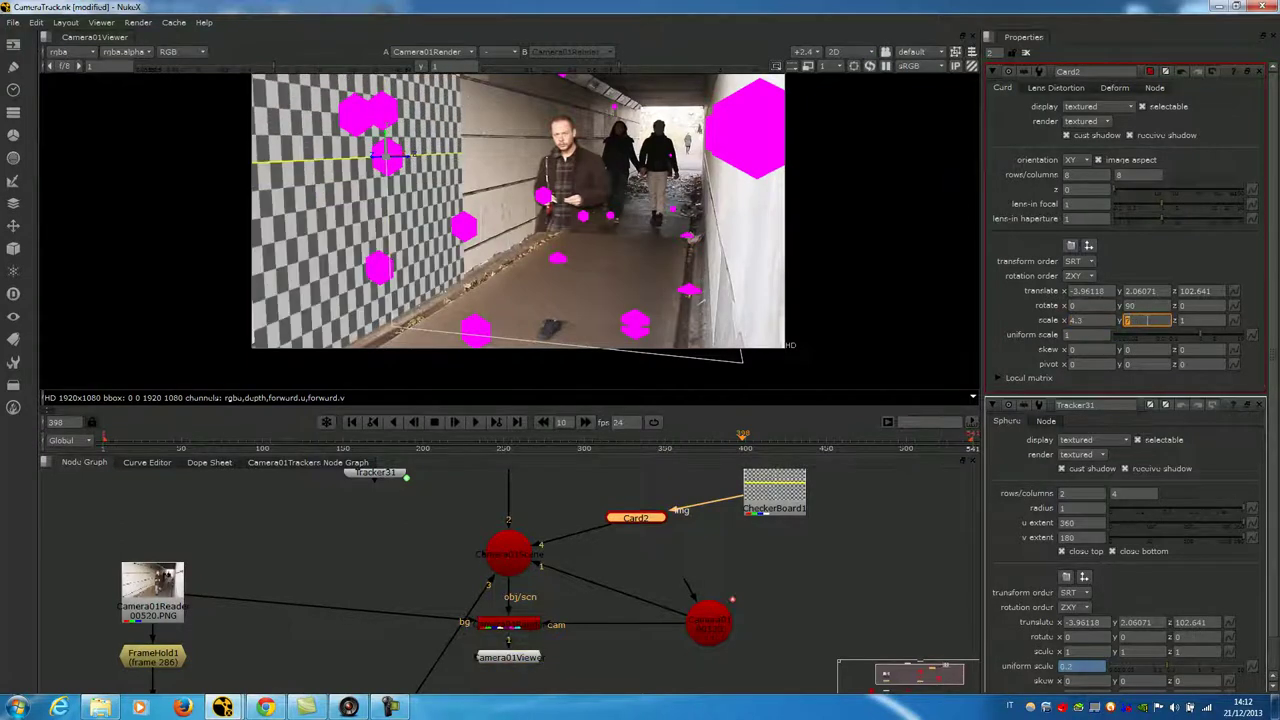
pyautogui.scroll(-5, 600, 603)
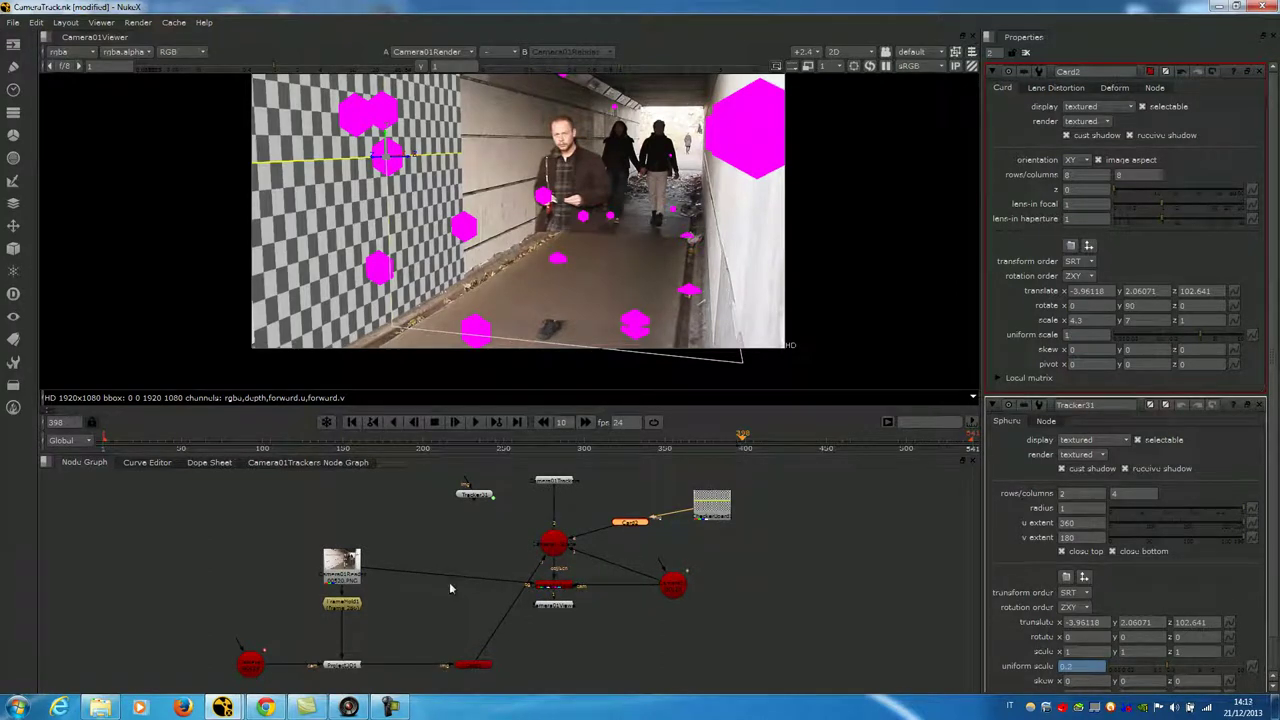
# Add a second FrameHold node near the first one and feed it from Camera01Reader.
pyautogui.click(404, 625)
pyautogui.press('Tab')
pyautogui.write('framehold')
pyautogui.press('Return')
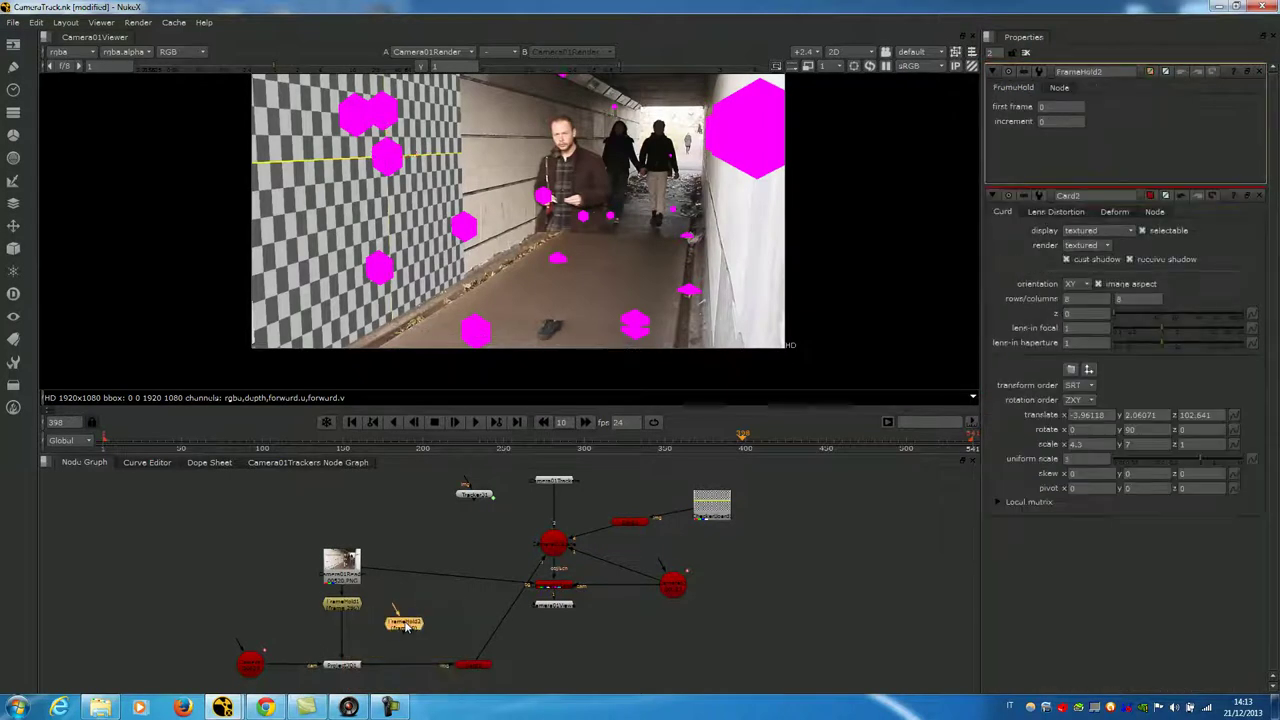
pyautogui.moveTo(413, 624); pyautogui.dragTo(383, 619)
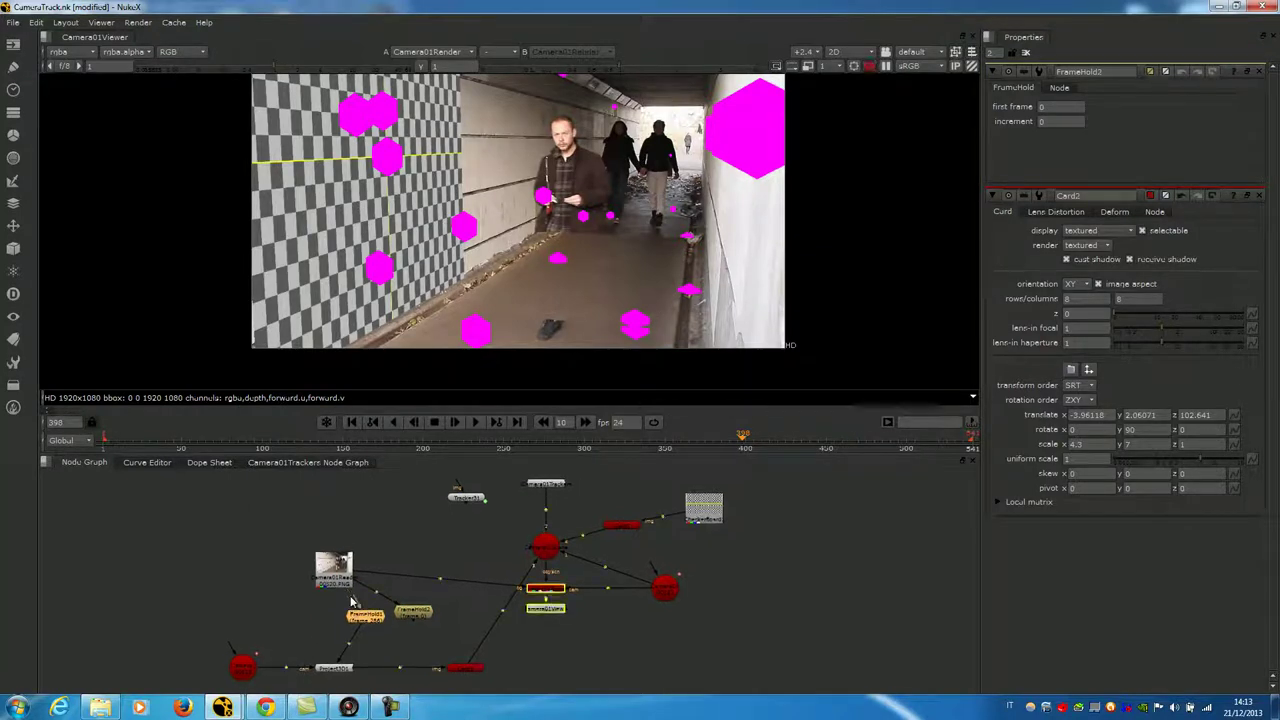
# Add a dot below Camera01Reader and route the inputs of both FrameHold nodes through it.
pyautogui.scroll(3, 352, 601)
pyautogui.scroll(2, 352, 601)
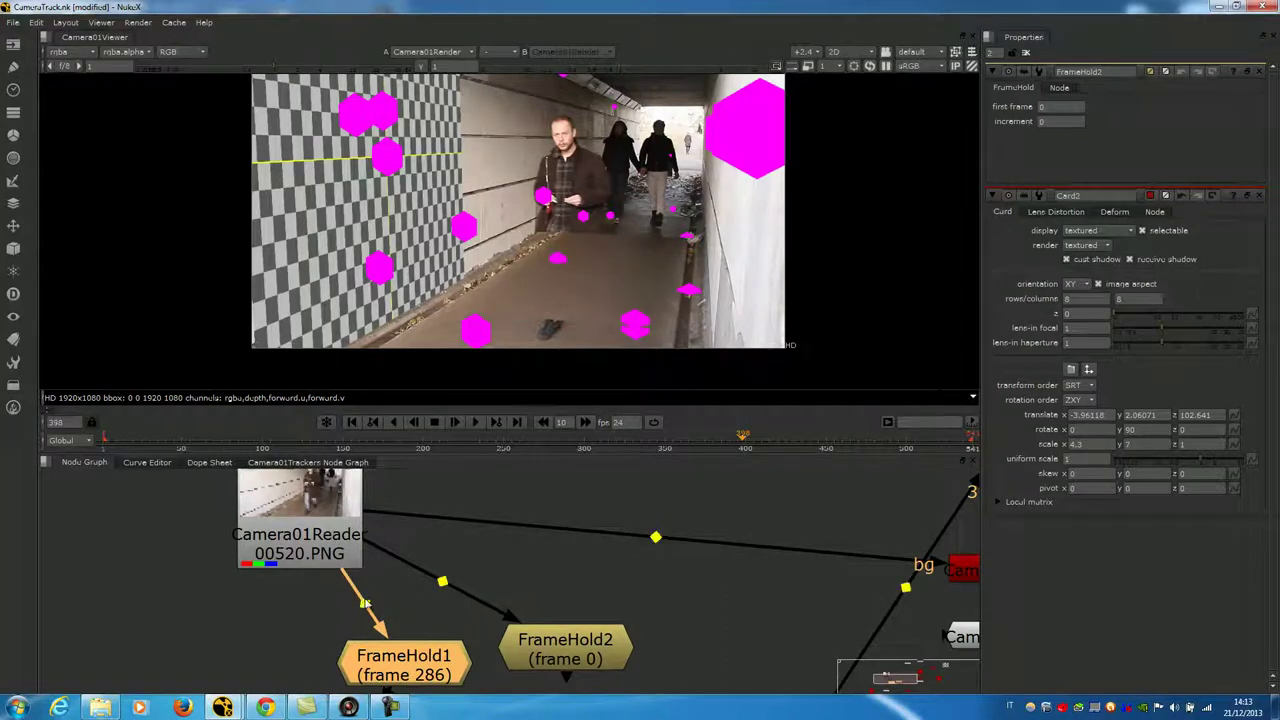
pyautogui.moveTo(344, 612); pyautogui.dragTo(299, 660)
pyautogui.scroll(-2, 370, 648)
pyautogui.moveTo(558, 640); pyautogui.dragTo(581, 656)
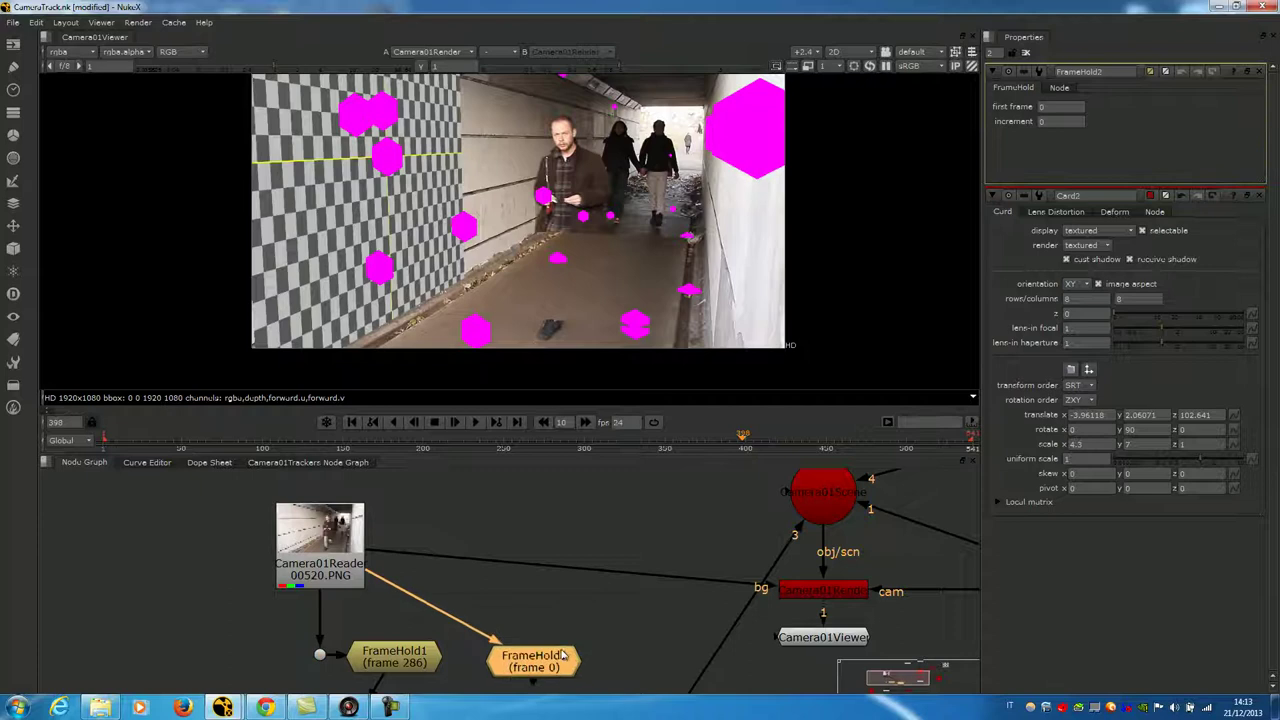
pyautogui.moveTo(368, 586); pyautogui.dragTo(321, 664)
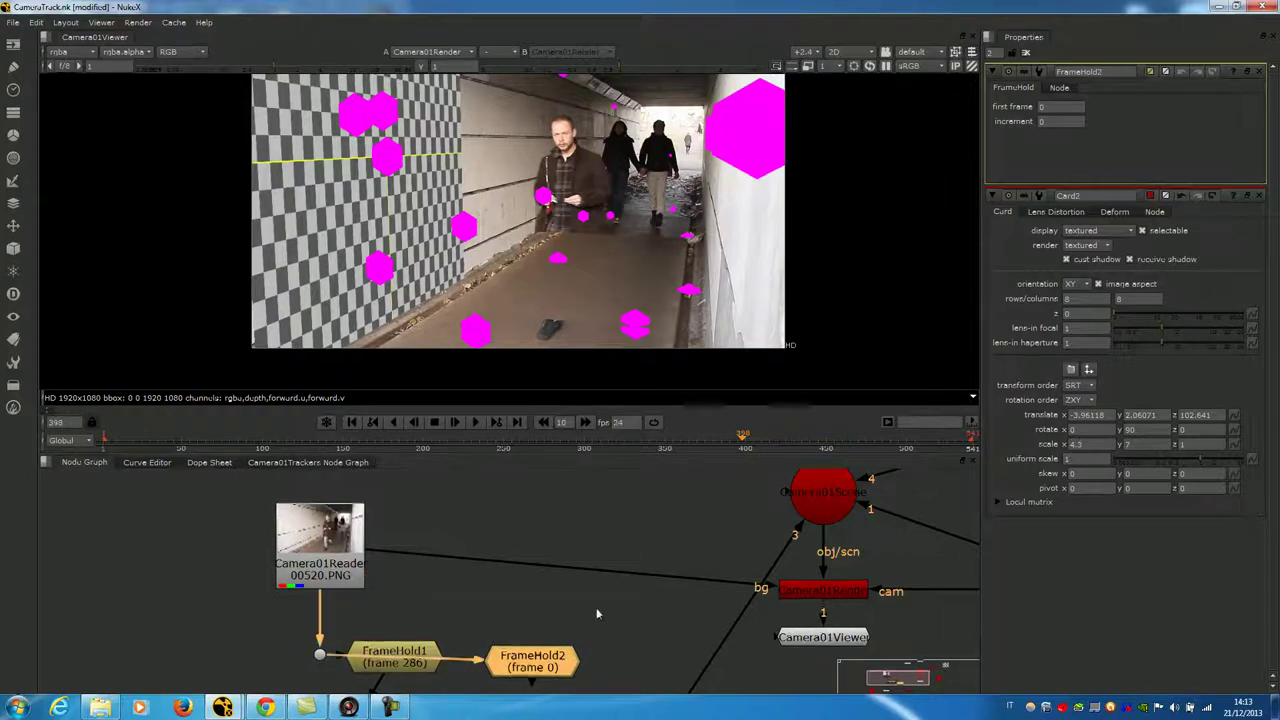
# Line up Project3D1 beneath FrameHold1 and place its card directly below it.
pyautogui.scroll(-3, 580, 615)
pyautogui.moveTo(468, 635); pyautogui.dragTo(503, 635)
pyautogui.scroll(-2, 705, 627)
pyautogui.scroll(3, 705, 627)
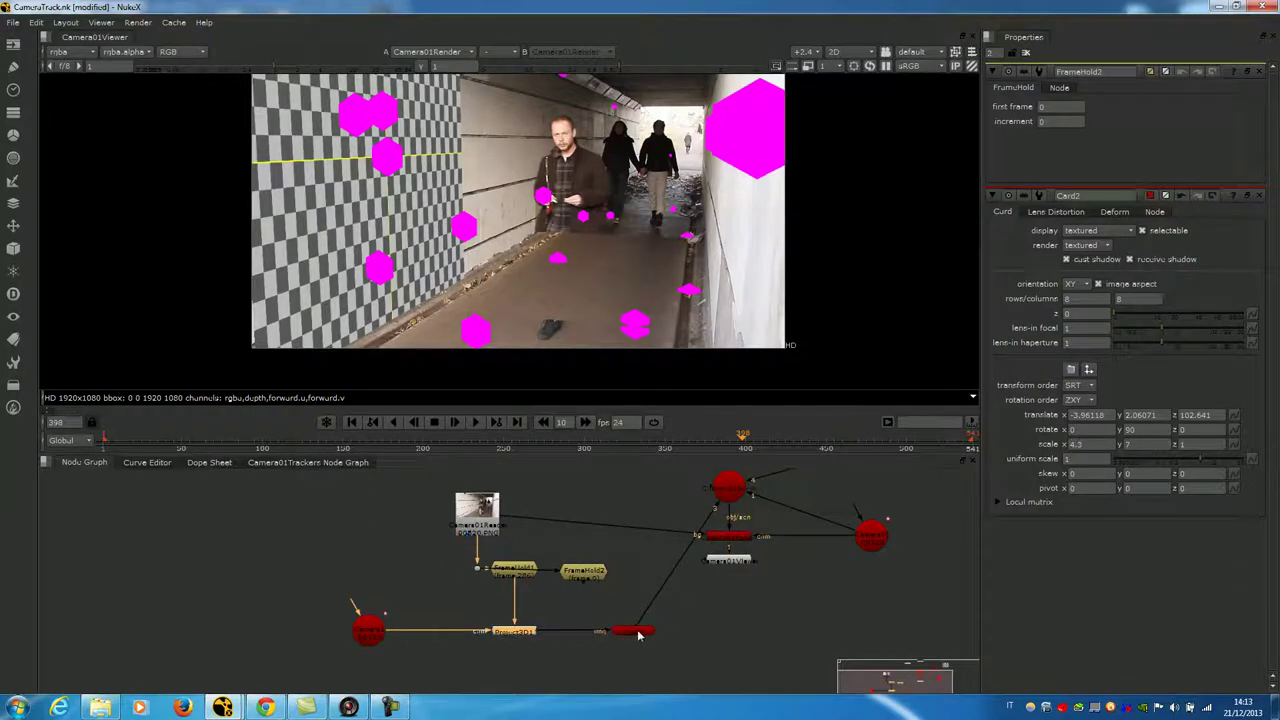
pyautogui.scroll(-2, 724, 591)
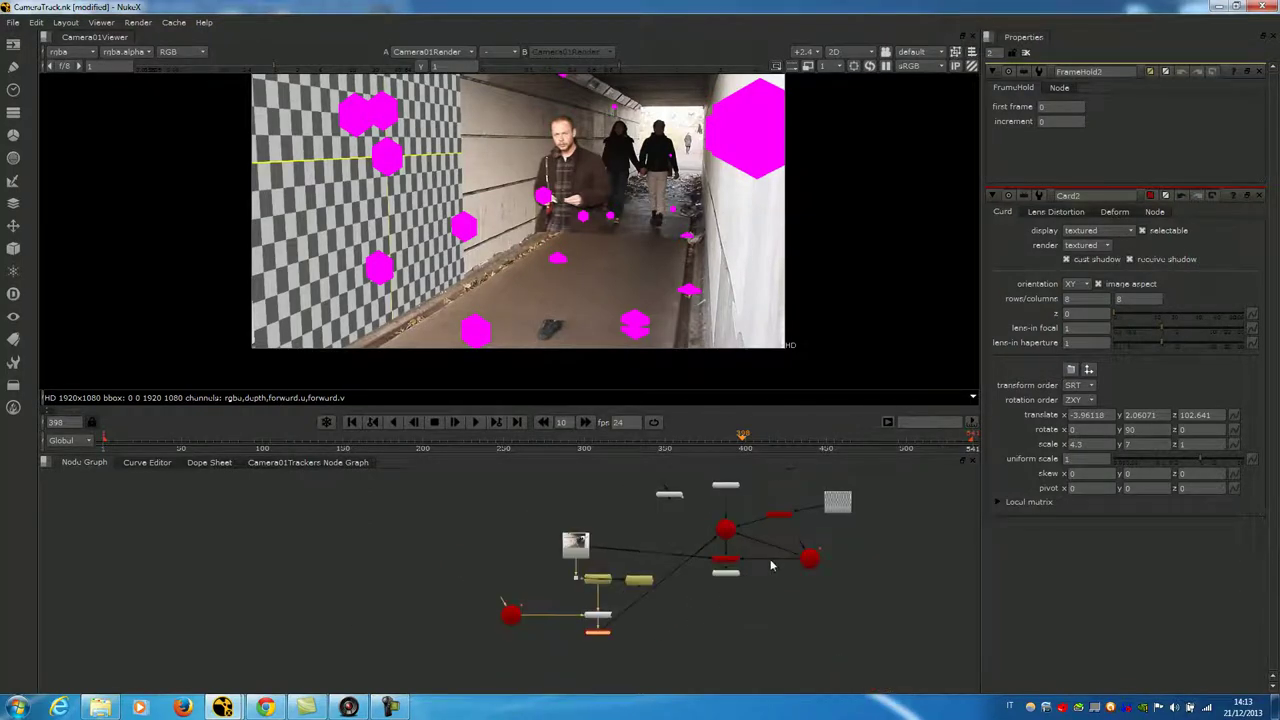
pyautogui.scroll(3, 697, 537)
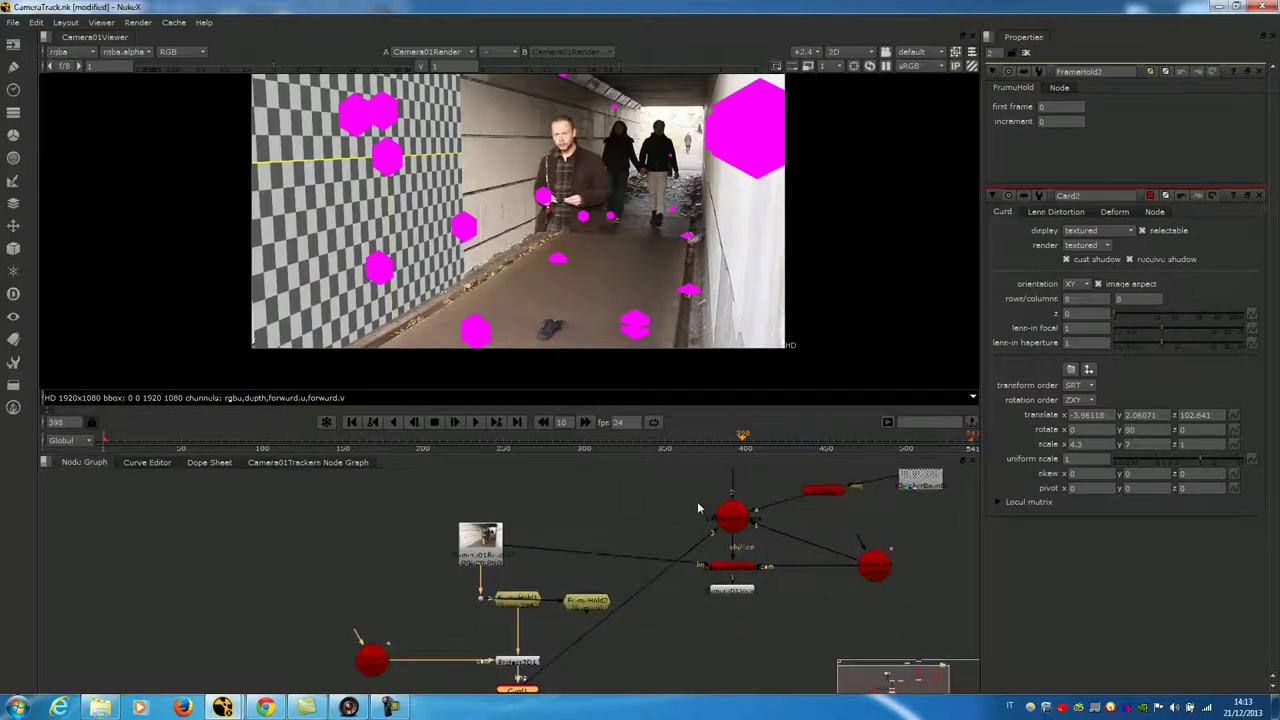
# Add a second Project3D node next to Project3D1.
pyautogui.scroll(-1, 697, 509)
pyautogui.moveTo(629, 632); pyautogui.dragTo(618, 653, button='middle')
pyautogui.press('Tab')
pyautogui.write('proj')
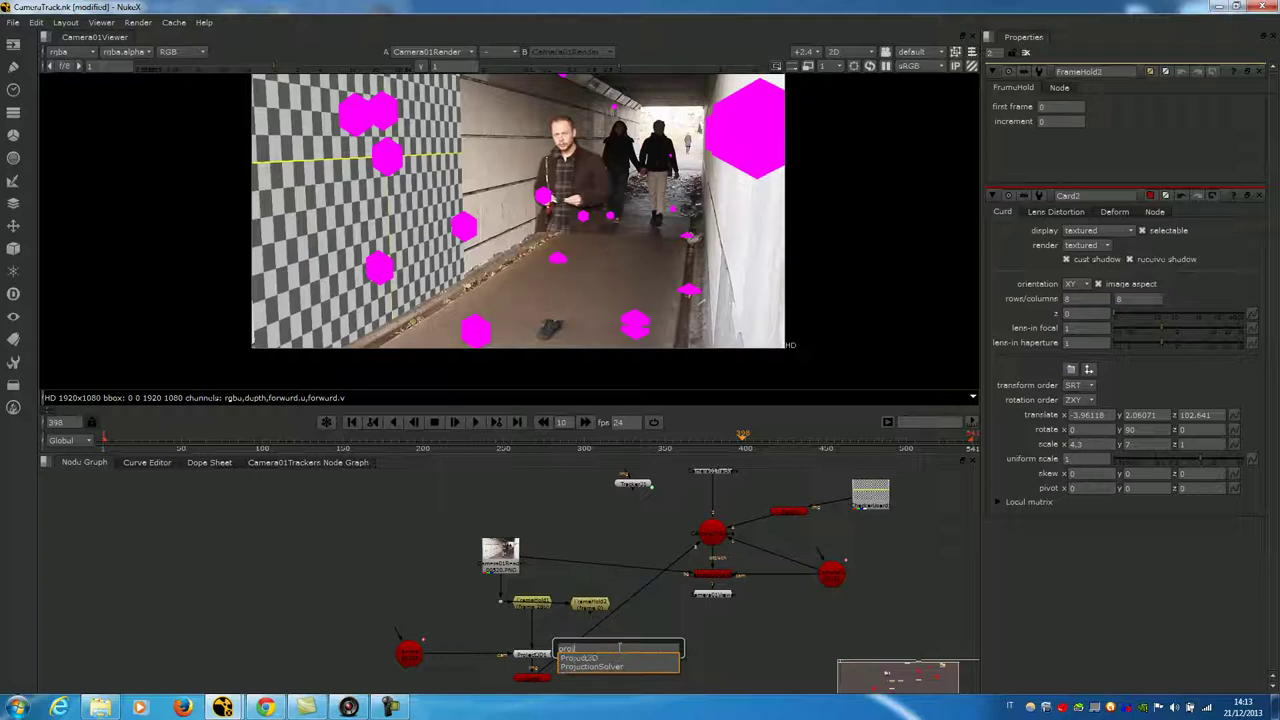
pyautogui.press('Return')
# Set FrameHold2's first frame to 398 and move Project3D2 closer beneath it.
pyautogui.scroll(2, 619, 648)
pyautogui.click(570, 575)
pyautogui.doubleClick(567, 573)
pyautogui.moveTo(1059, 109); pyautogui.dragTo(1020, 112)
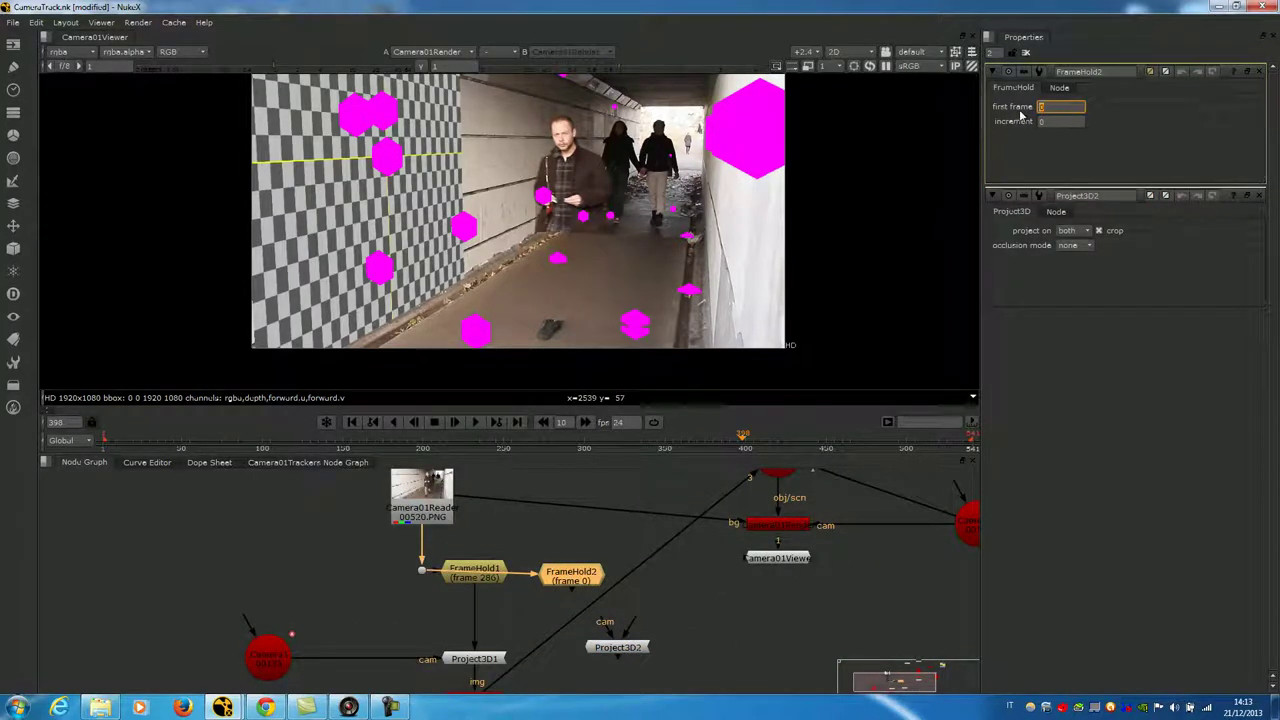
pyautogui.write('398')
pyautogui.click(750, 618)
pyautogui.moveTo(712, 625); pyautogui.dragTo(714, 581, button='middle')
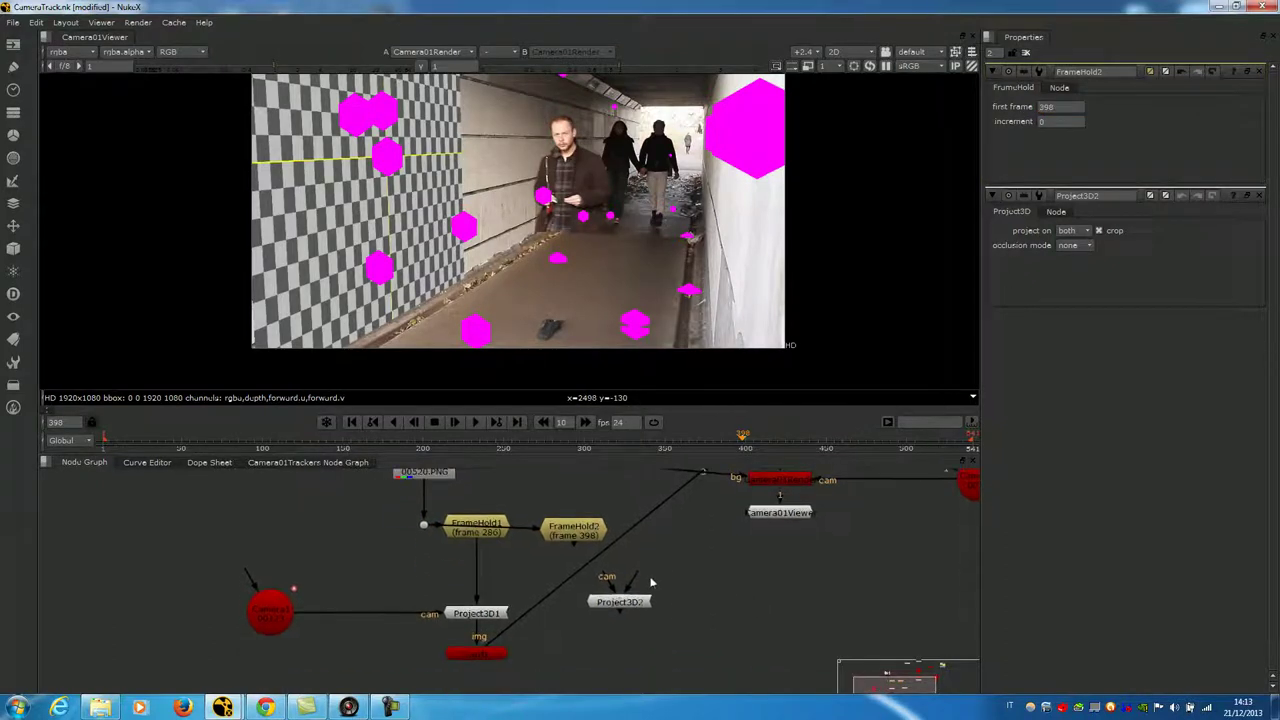
pyautogui.moveTo(619, 605); pyautogui.dragTo(589, 615)
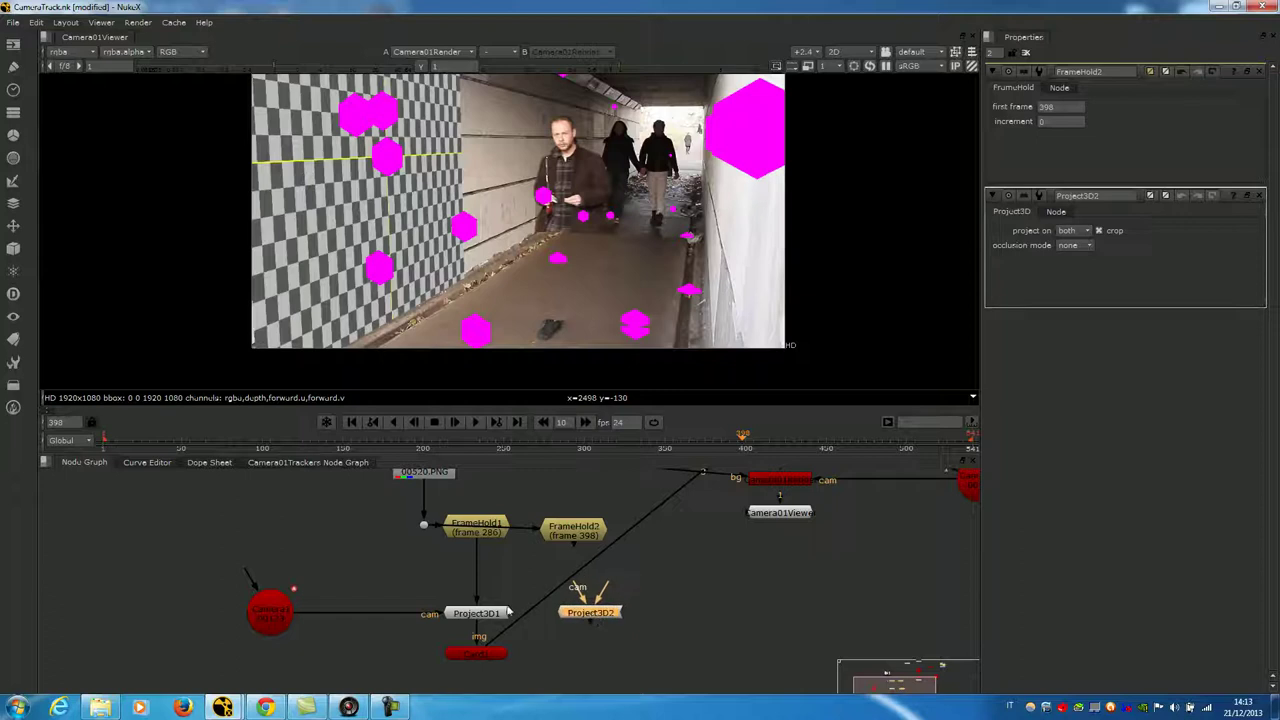
# Open the Camera1 and Camera01 properties and compare their translate and rotate settings.
pyautogui.doubleClick(279, 617)
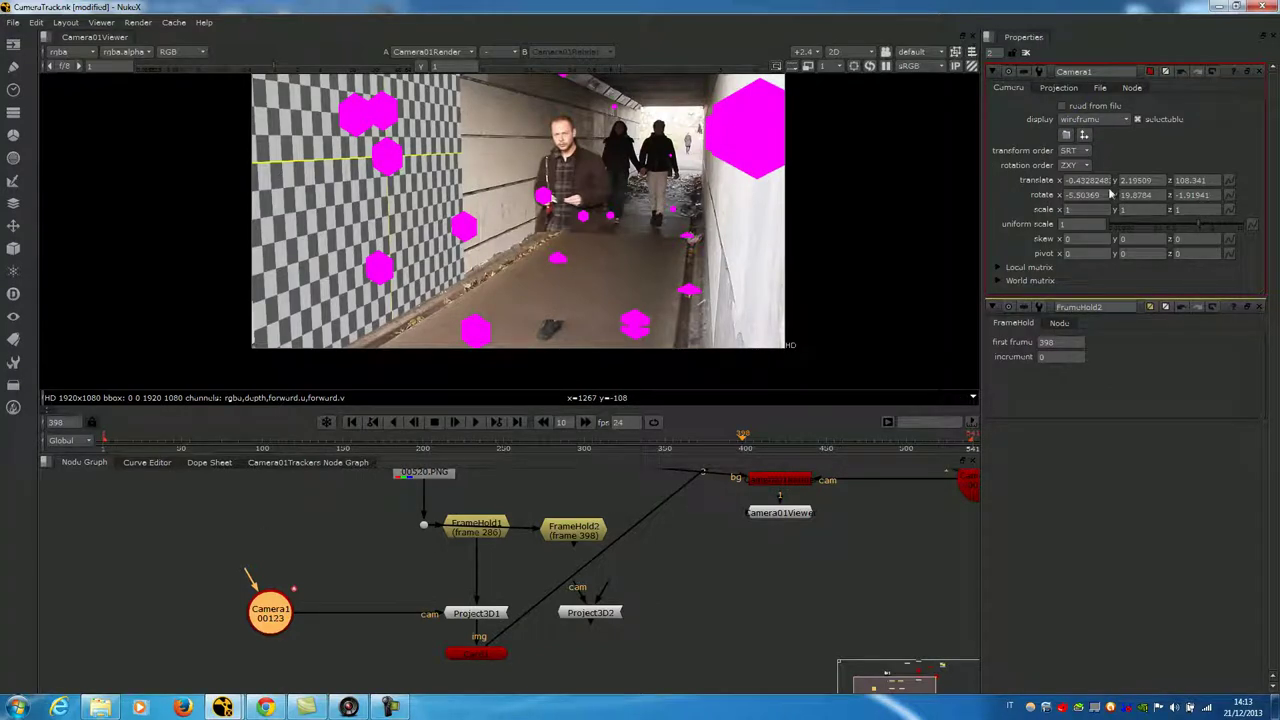
pyautogui.scroll(-1, 642, 655)
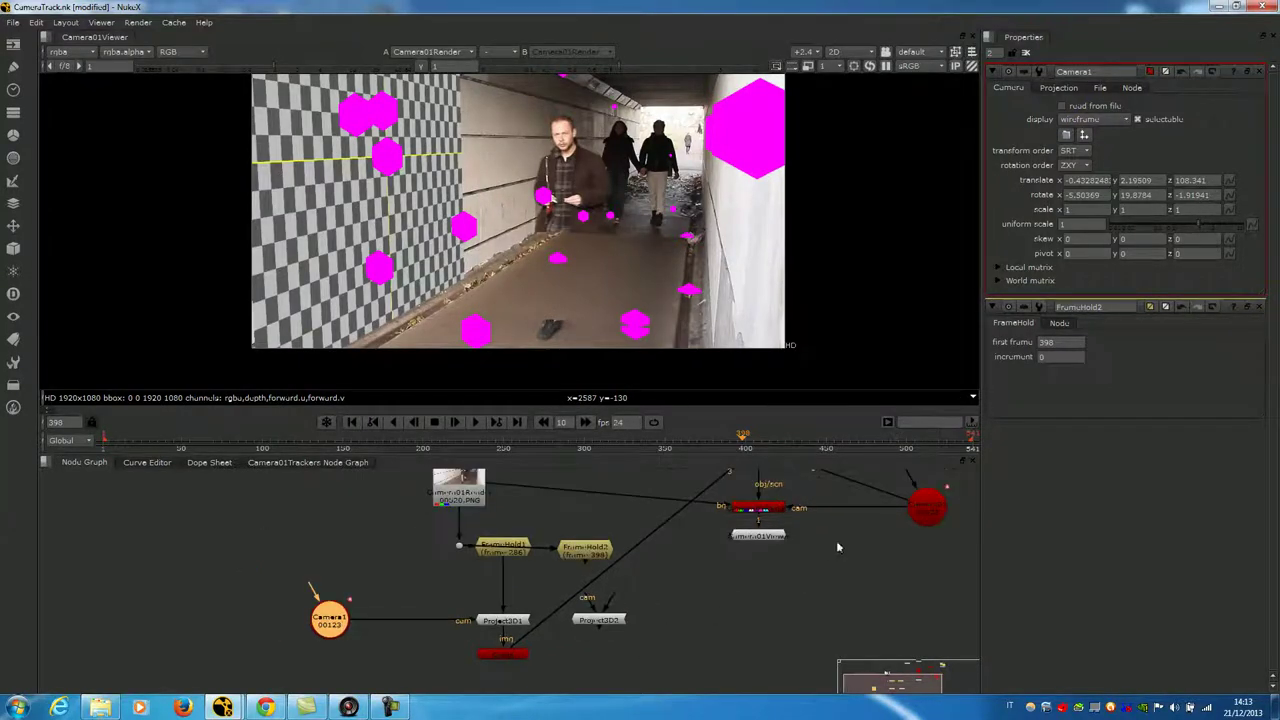
pyautogui.doubleClick(925, 509)
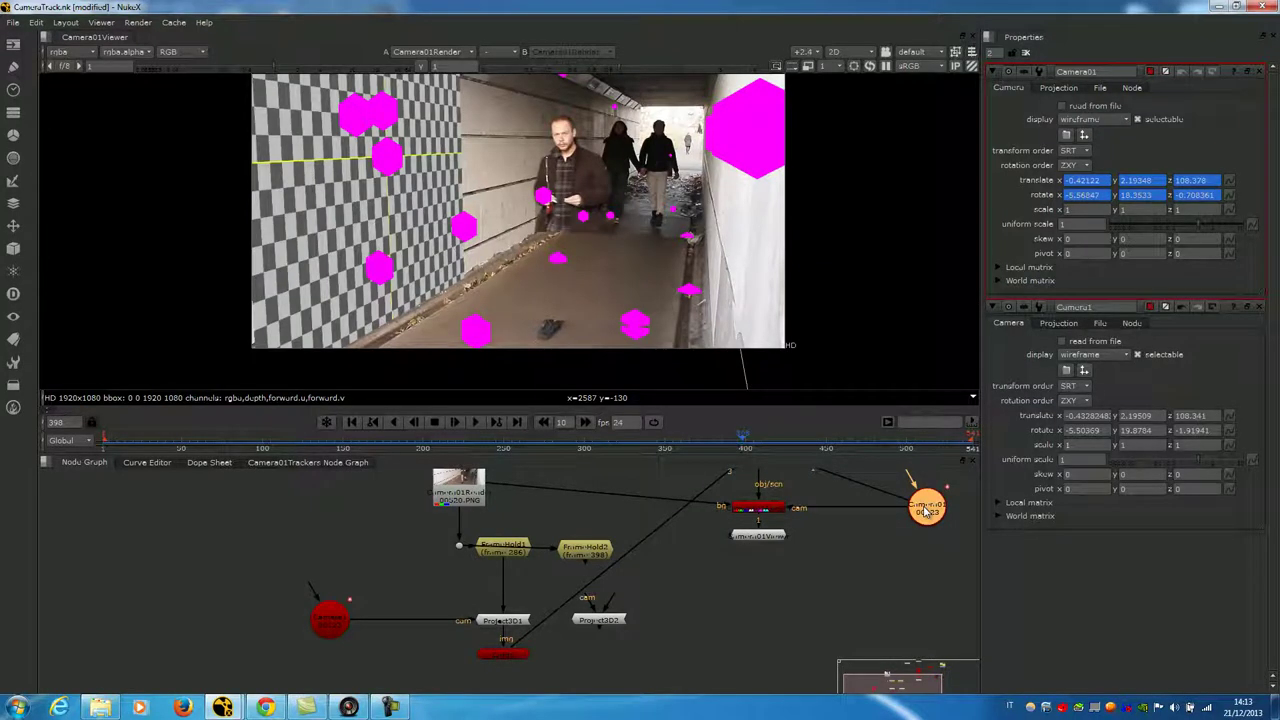
pyautogui.click(576, 553)
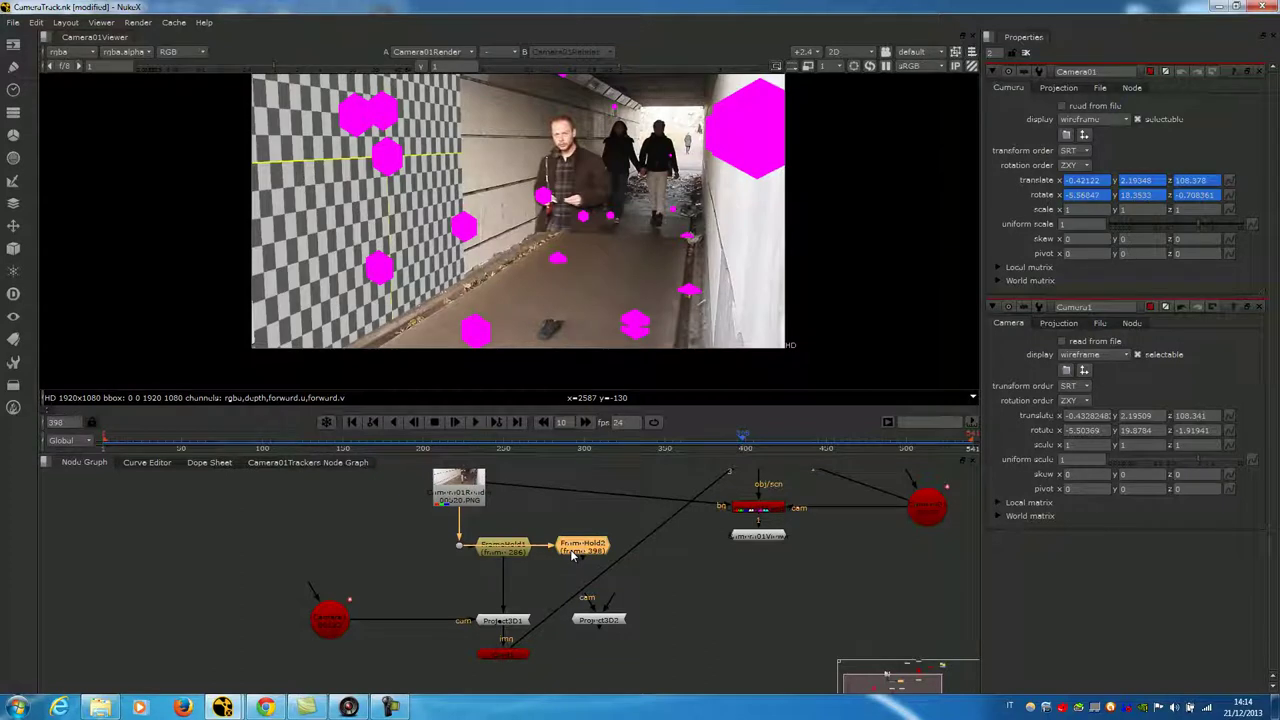
pyautogui.scroll(3, 243, 640)
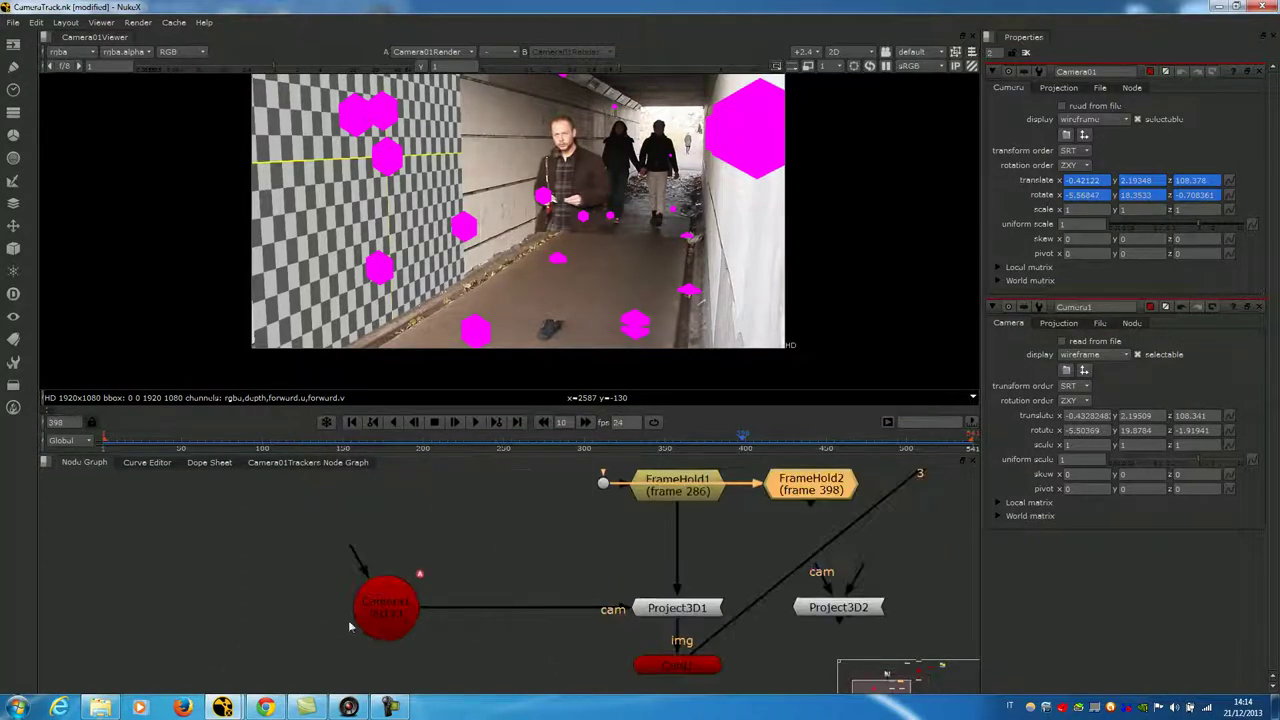
pyautogui.scroll(-3, 449, 619)
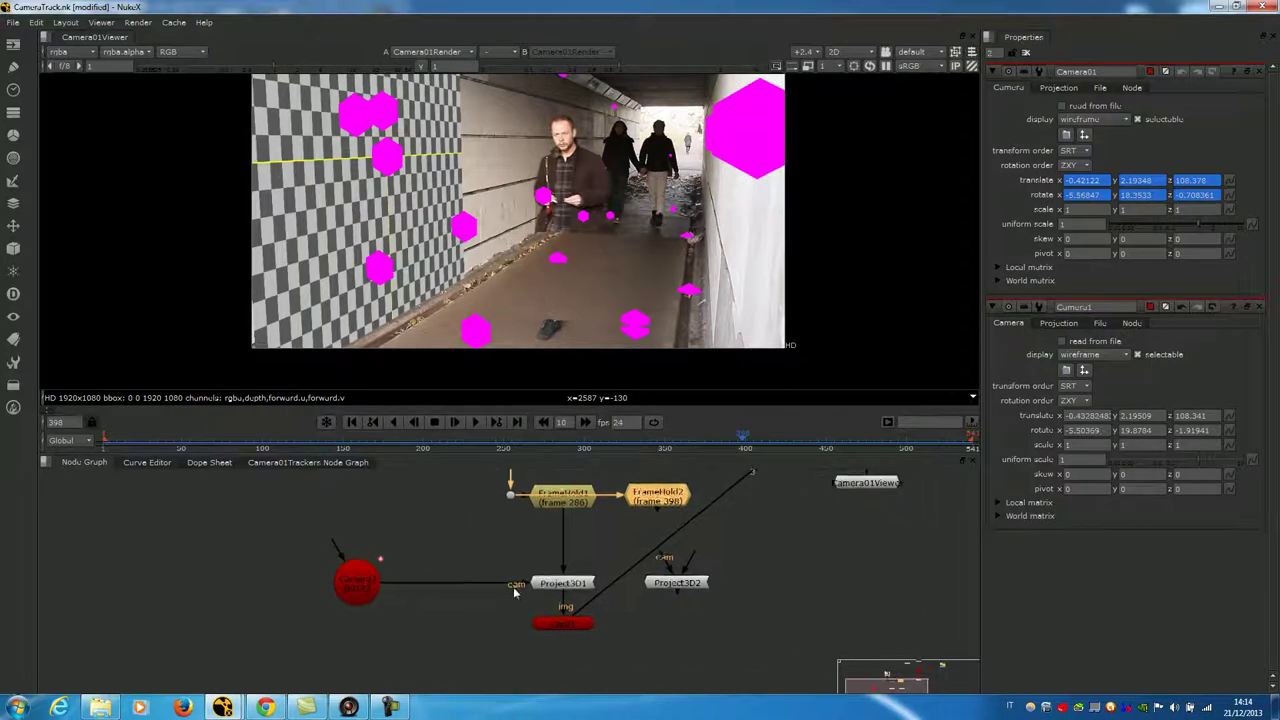
pyautogui.scroll(-2, 690, 610)
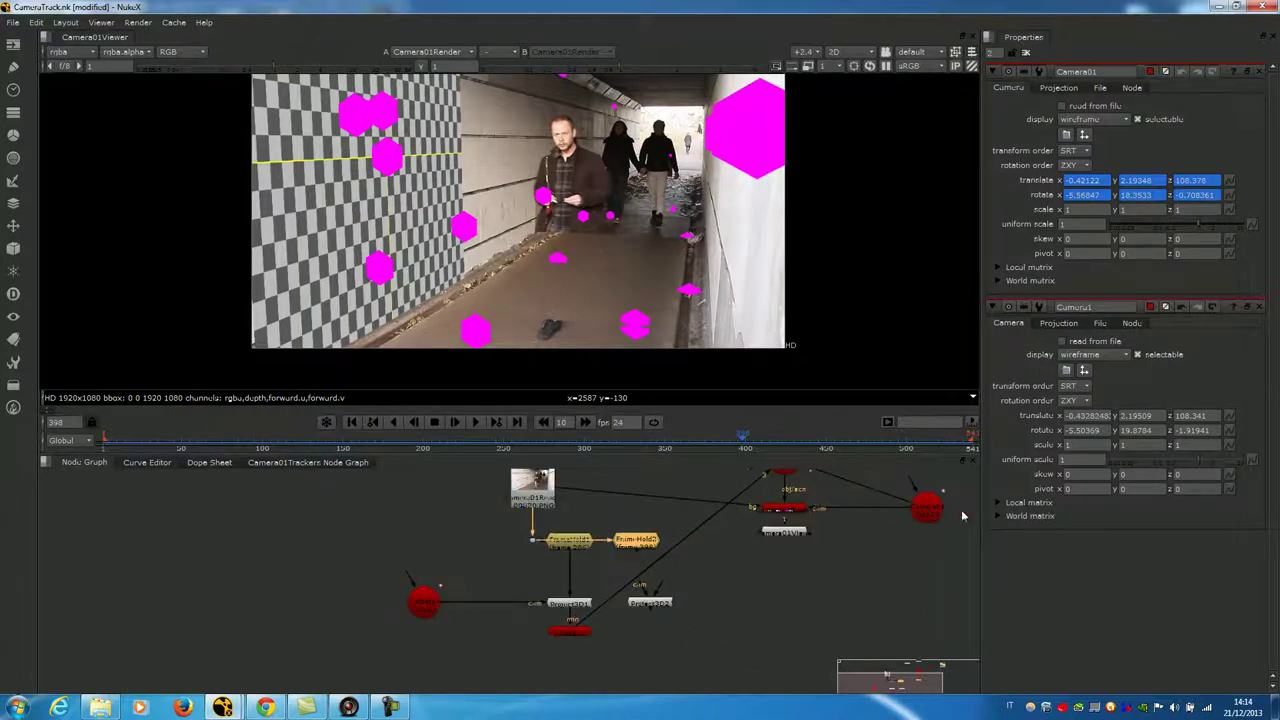
# Duplicate the animated Camera01 node and place the copy below Camera1.
pyautogui.click(922, 516)
pyautogui.click(422, 648)
pyautogui.hotkey('ctrl', 'v')
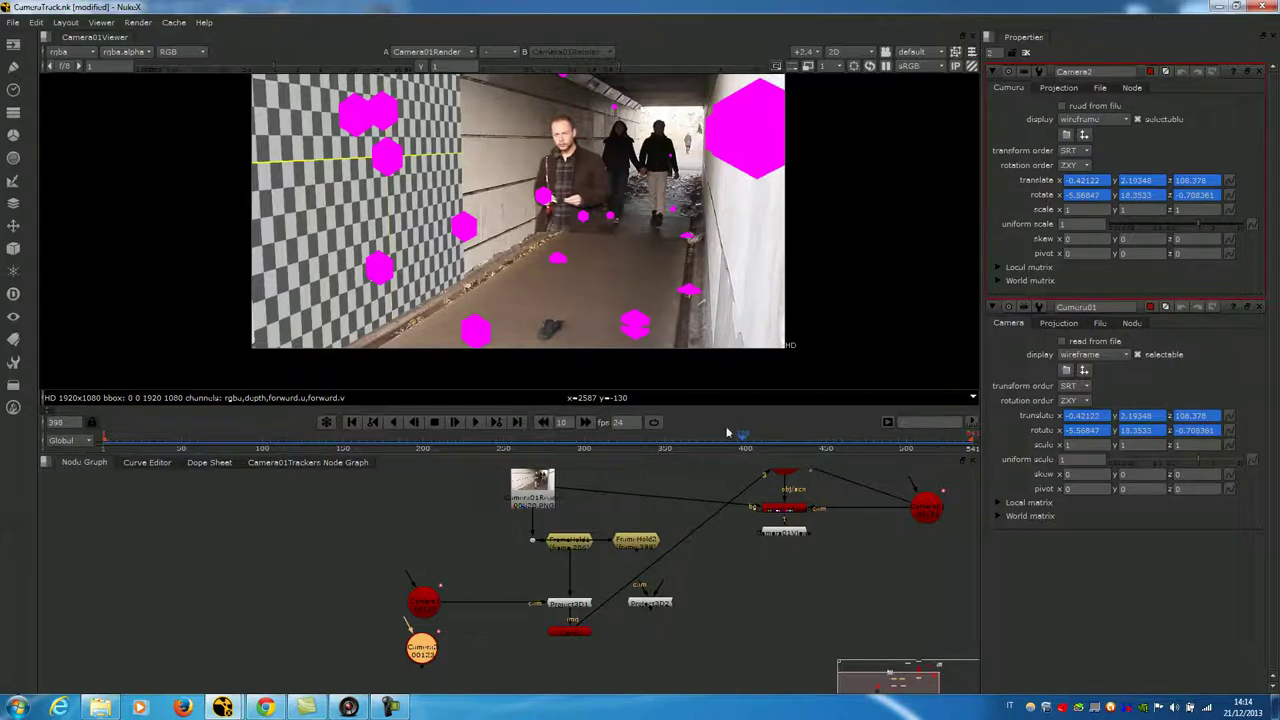
# Remove the animation from the x, y and z translate values of Camera2 at frame 398.
pyautogui.rightClick(1105, 180)
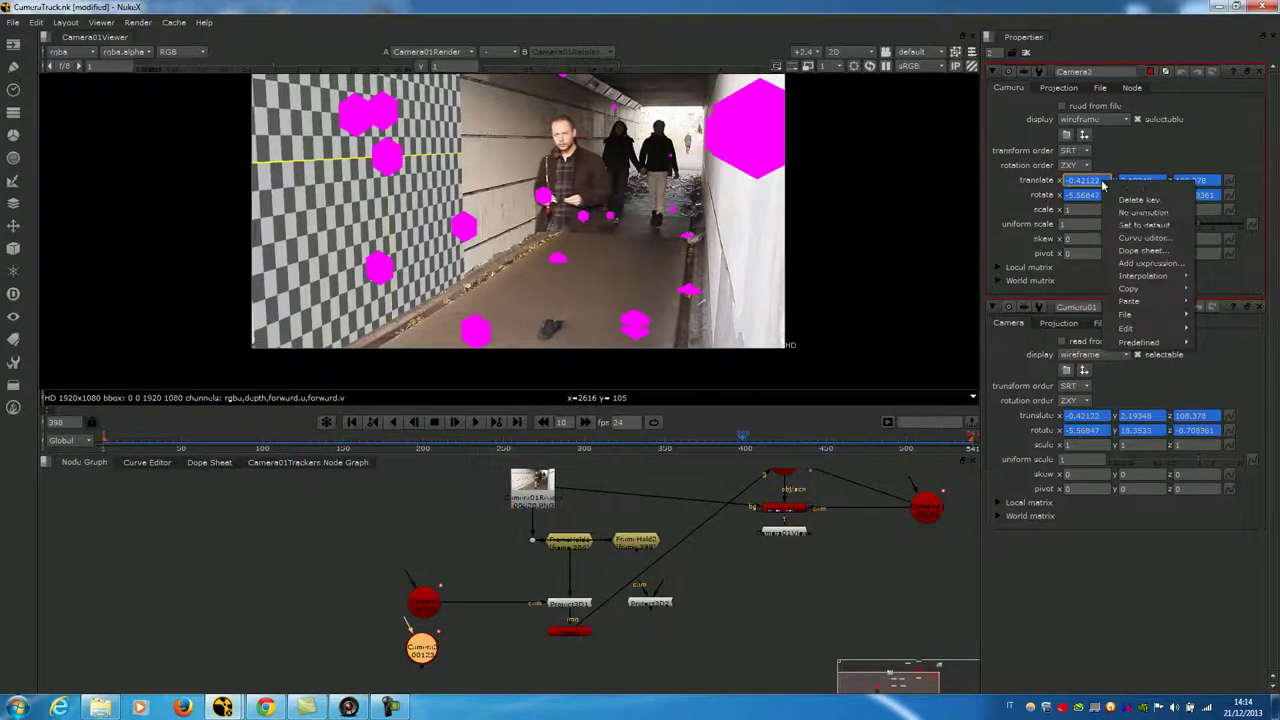
pyautogui.click(1140, 219)
pyautogui.click(1108, 230)
pyautogui.rightClick(1155, 183)
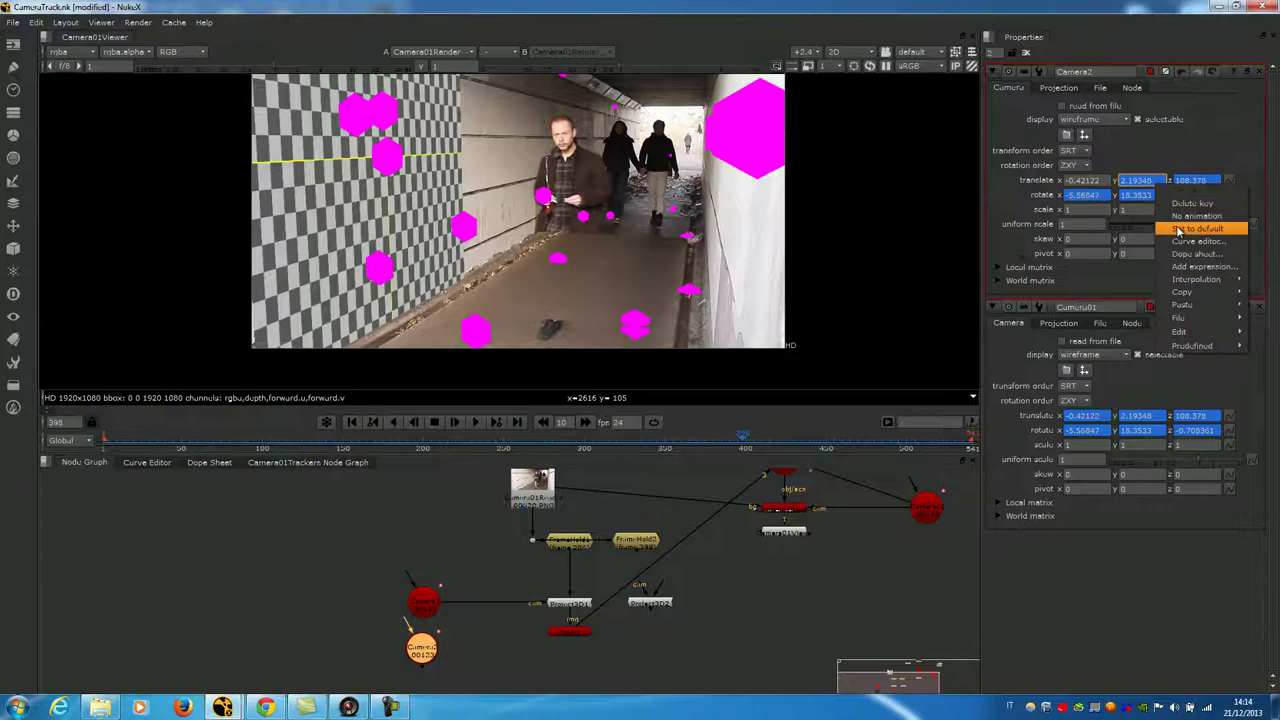
pyautogui.click(1174, 219)
pyautogui.click(1140, 238)
pyautogui.rightClick(1195, 181)
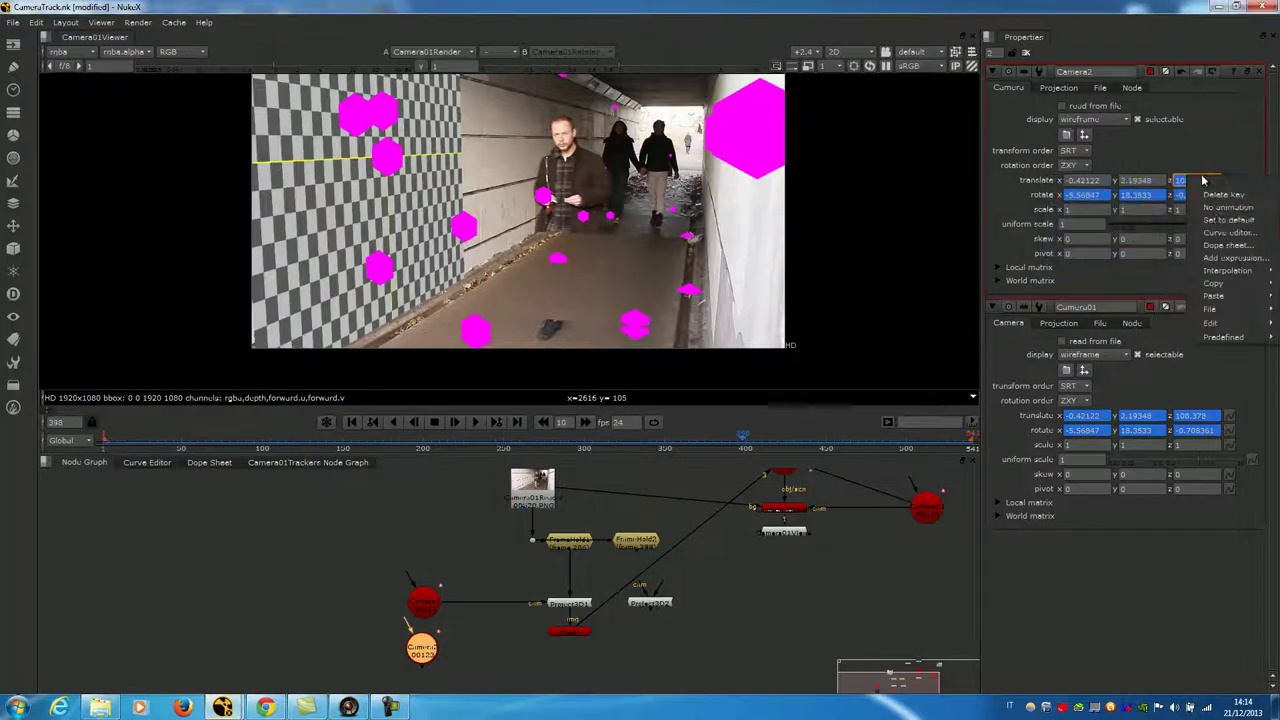
pyautogui.click(1190, 220)
pyautogui.click(1136, 234)
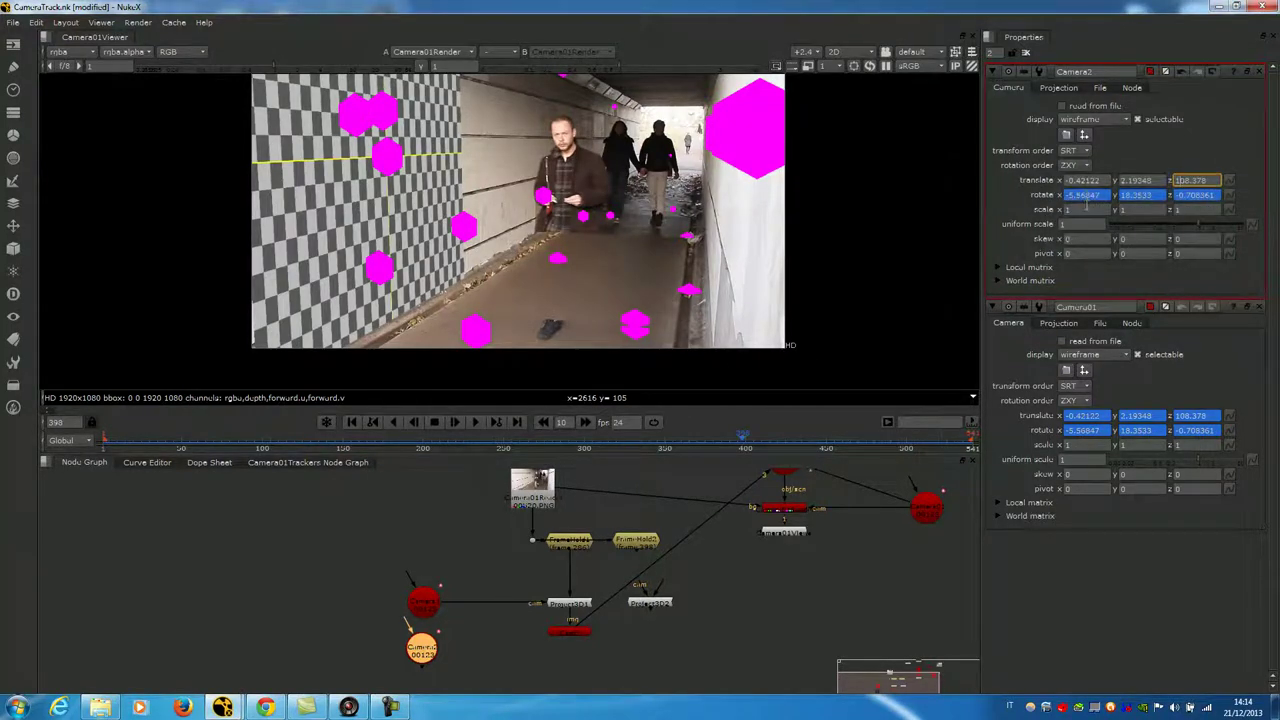
# Remove the animation from the x, y and z rotate values of Camera2 at frame 398.
pyautogui.rightClick(1098, 196)
pyautogui.click(1120, 228)
pyautogui.click(1138, 246)
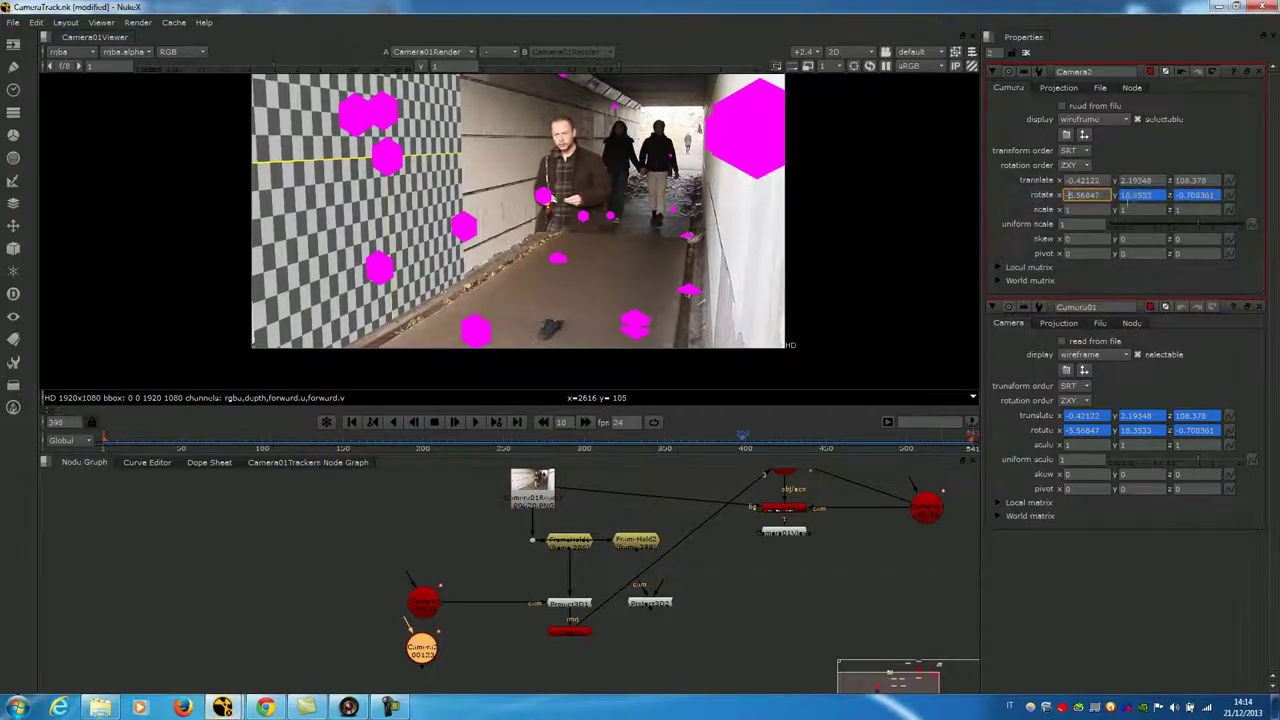
pyautogui.rightClick(1138, 195)
pyautogui.click(1170, 230)
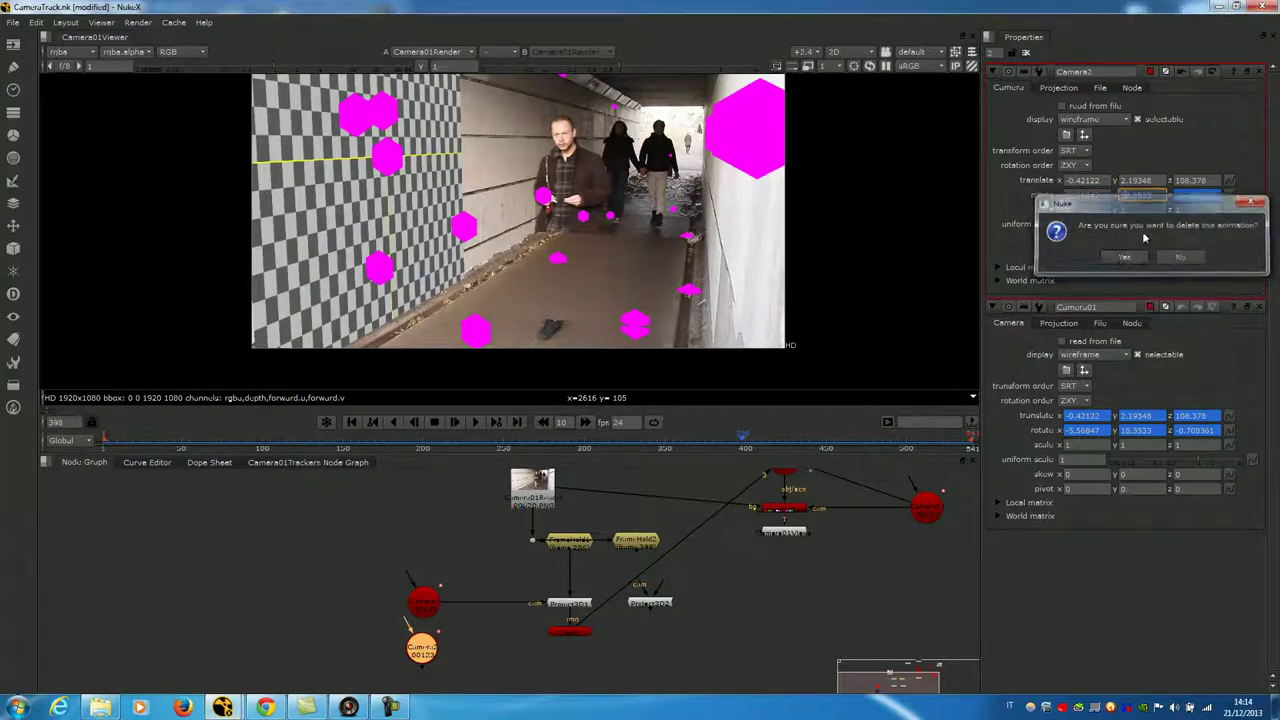
pyautogui.click(1122, 257)
pyautogui.rightClick(1196, 195)
pyautogui.click(1210, 228)
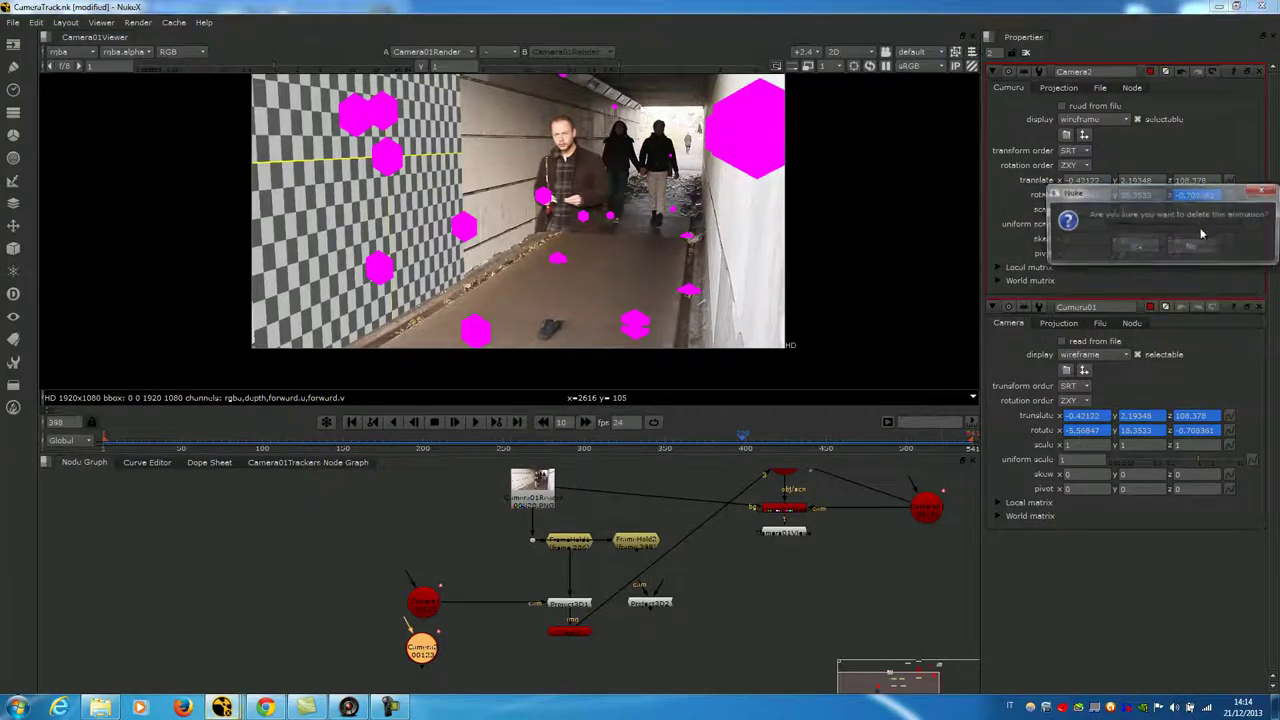
pyautogui.click(1140, 257)
# Place Camera2 beside Camera1 and connect Camera2 and FrameHold2 to Project3D2's inputs.
pyautogui.scroll(2, 584, 645)
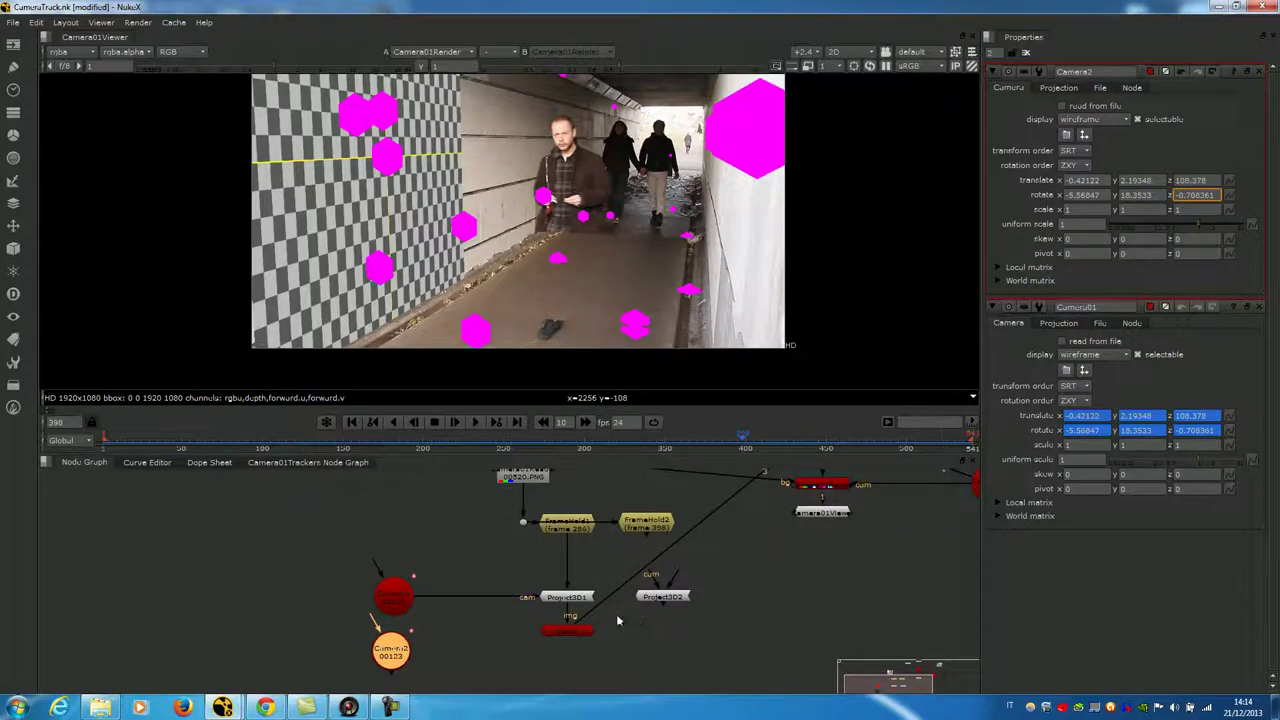
pyautogui.moveTo(387, 657); pyautogui.dragTo(656, 532)
pyautogui.moveTo(665, 603); pyautogui.dragTo(649, 603)
# Move Card2 below Project3D2 and switch its image input from the checkerboard to Project3D2.
pyautogui.scroll(-3, 665, 599)
pyautogui.moveTo(888, 569); pyautogui.dragTo(879, 583, button='middle')
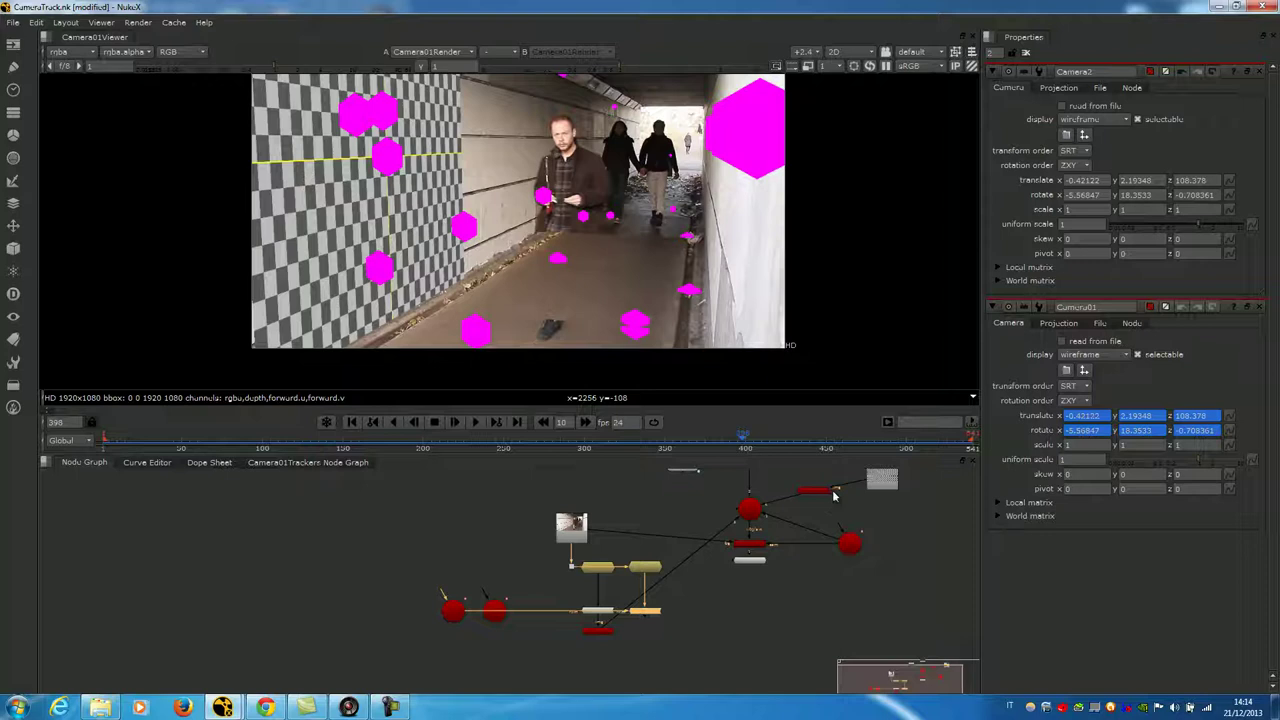
pyautogui.moveTo(814, 491); pyautogui.dragTo(650, 638)
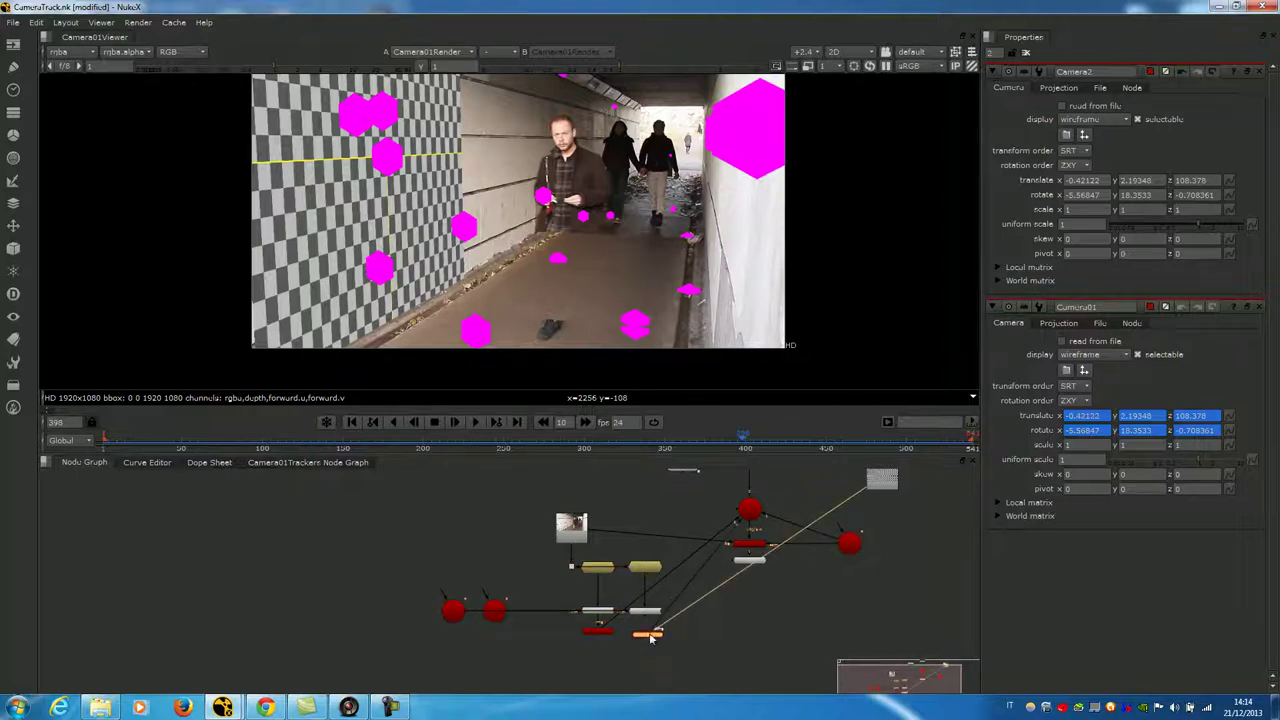
pyautogui.moveTo(862, 496); pyautogui.dragTo(647, 636)
# Move the scene, render, camera and viewer nodes down so the scene lines up with the two cards.
pyautogui.moveTo(708, 482); pyautogui.dragTo(872, 604)
pyautogui.moveTo(760, 573); pyautogui.dragTo(760, 693)
pyautogui.moveTo(795, 582); pyautogui.dragTo(786, 546, button='middle')
pyautogui.moveTo(572, 501)
pyautogui.mouseDown()
pyautogui.moveTo(557, 540)
pyautogui.moveTo(572, 505)
pyautogui.mouseUp()
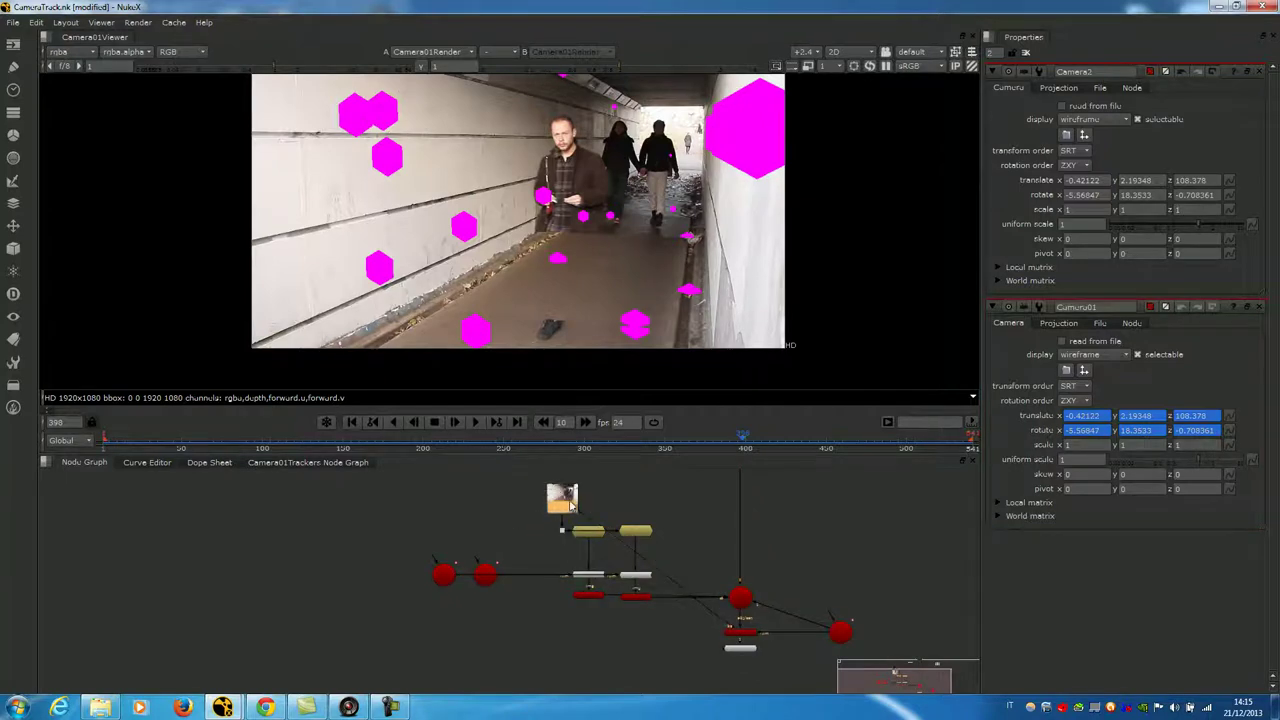
pyautogui.scroll(3, 647, 610)
pyautogui.click(547, 590)
pyautogui.scroll(-6, 705, 562)
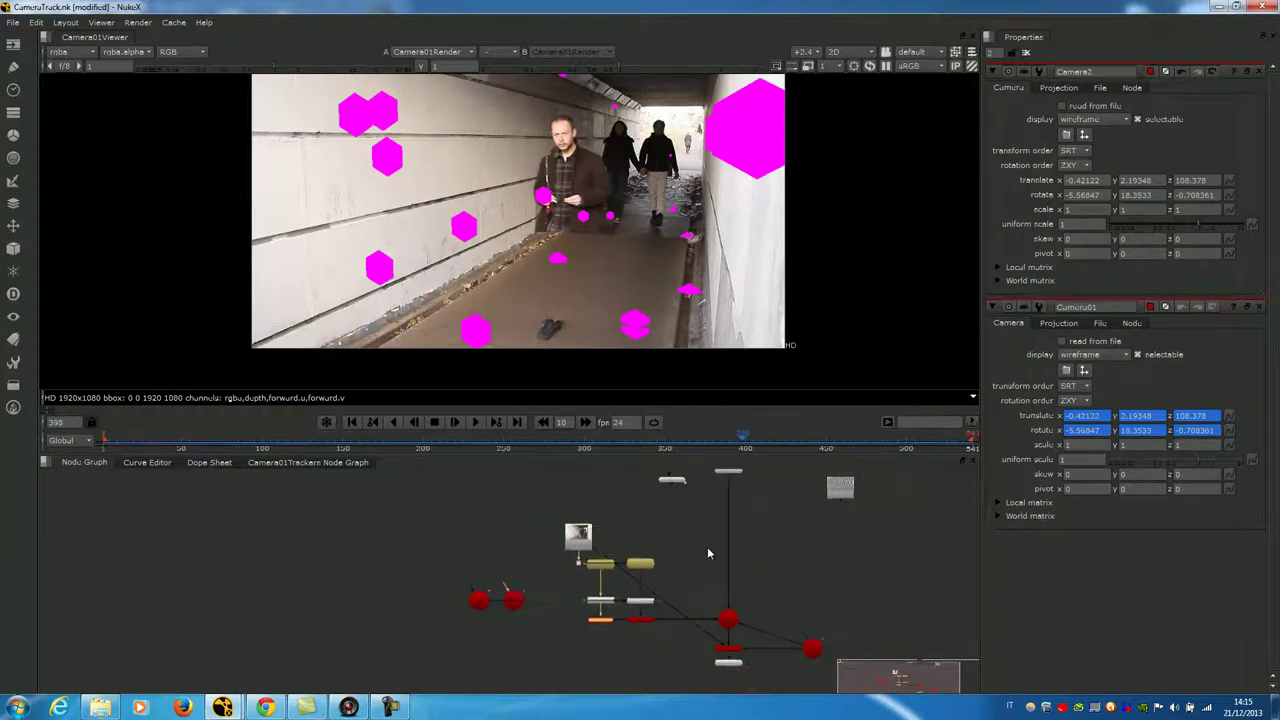
# Bring the node feeding the scene down closer to it and shift the projection nodes away from the scene.
pyautogui.moveTo(728, 491); pyautogui.dragTo(728, 562)
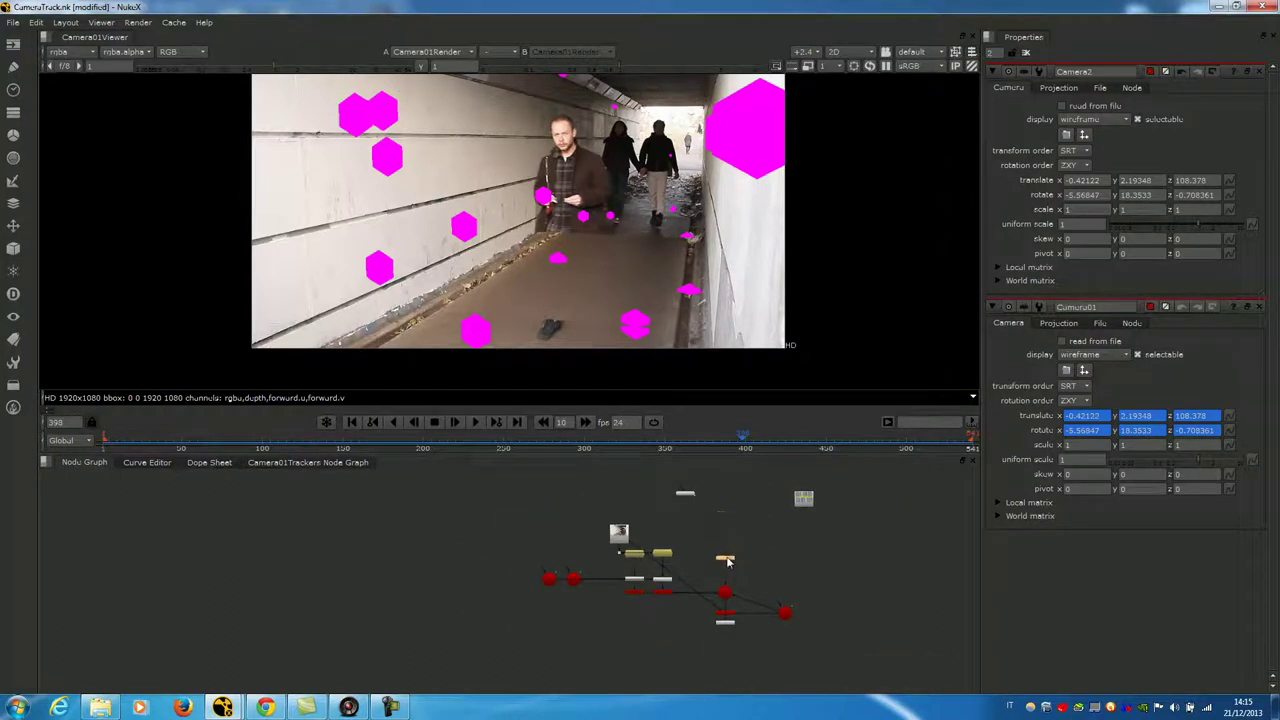
pyautogui.moveTo(766, 549); pyautogui.dragTo(745, 543, button='middle')
pyautogui.moveTo(480, 545); pyautogui.dragTo(656, 604)
pyautogui.moveTo(615, 548); pyautogui.dragTo(501, 551)
pyautogui.click(563, 540)
pyautogui.scroll(3, 569, 591)
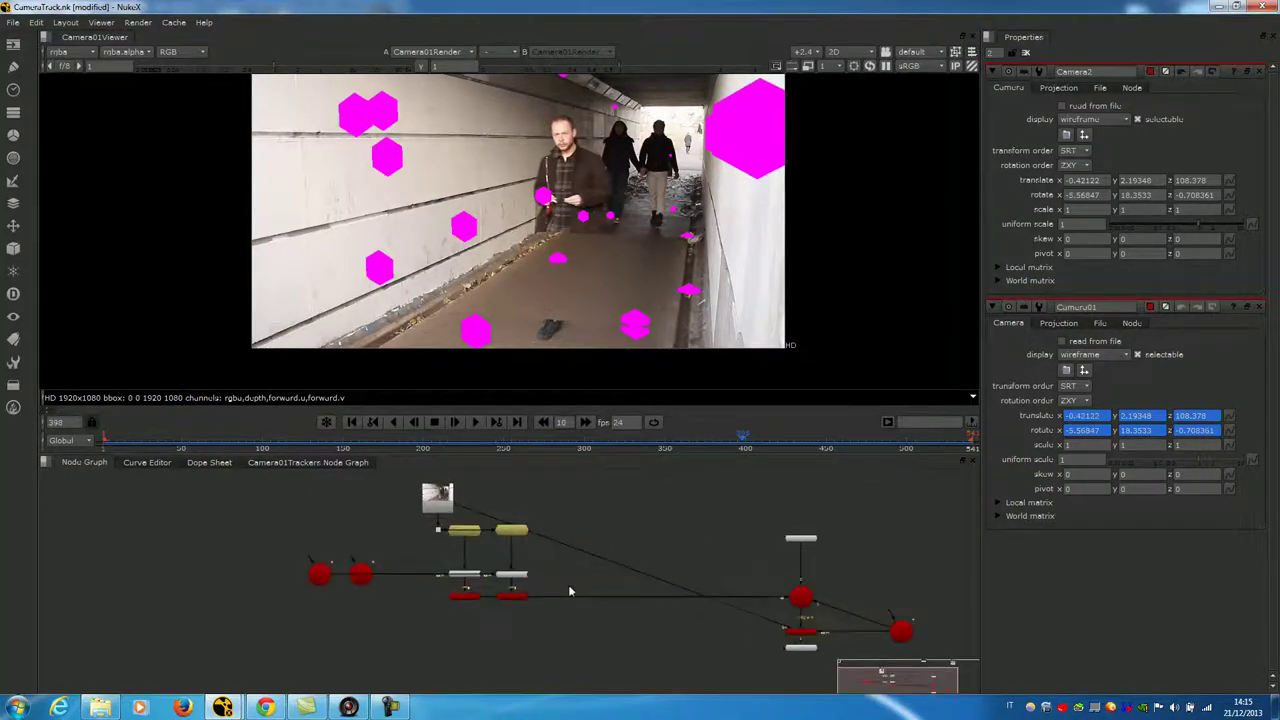
# Scrub the timeline from frame 398 to frame 432 to check the projected wall.
pyautogui.moveTo(732, 441); pyautogui.dragTo(797, 441)
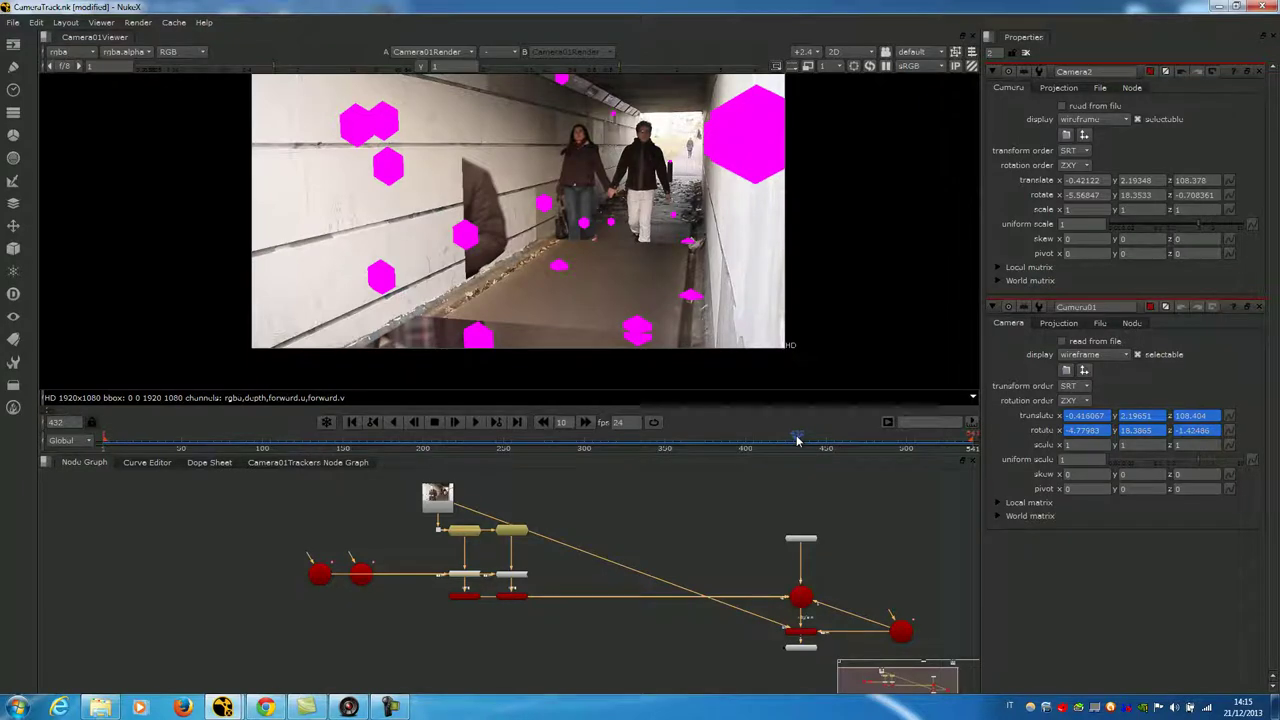
# View the Camera01 scene in 3D and examine the textured wall and floor cards from a wider angle.
pyautogui.moveTo(660, 530); pyautogui.dragTo(613, 530, button='middle')
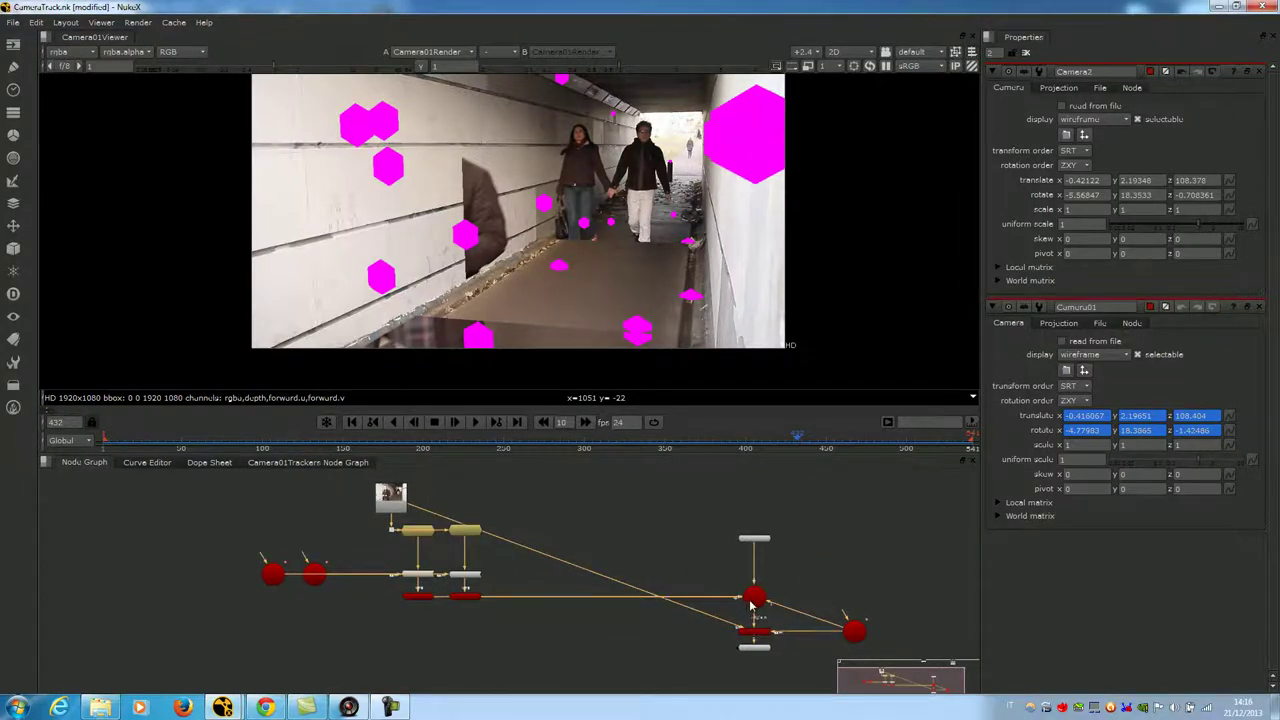
pyautogui.doubleClick(750, 605)
pyautogui.press('1')
pyautogui.scroll(-6, 589, 263)
pyautogui.keyDown('ctrl'); pyautogui.moveTo(720, 241); pyautogui.dragTo(420, 287); pyautogui.keyUp('ctrl')
pyautogui.scroll(-2, 428, 275)
pyautogui.scroll(4, 429, 274)
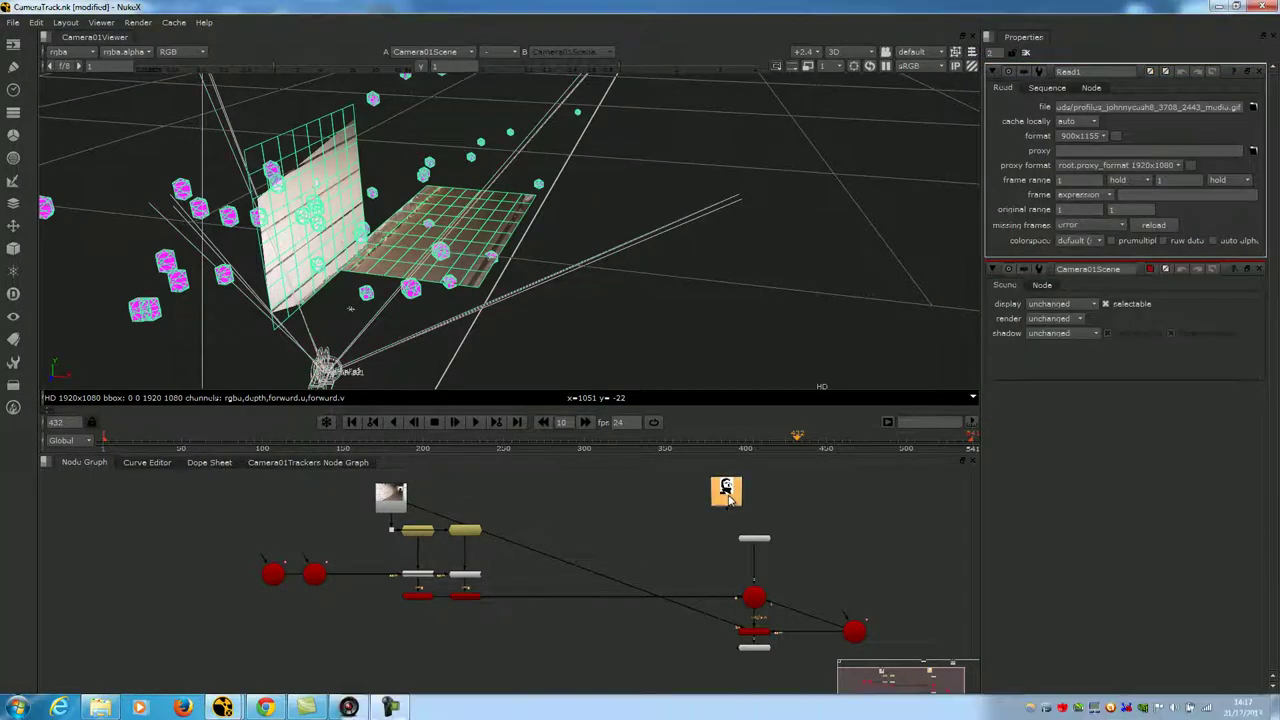
# Move the Read1 portrait node between the projection nodes and the scene, and view the Camera01 render output again.
pyautogui.moveTo(730, 496); pyautogui.dragTo(634, 530)
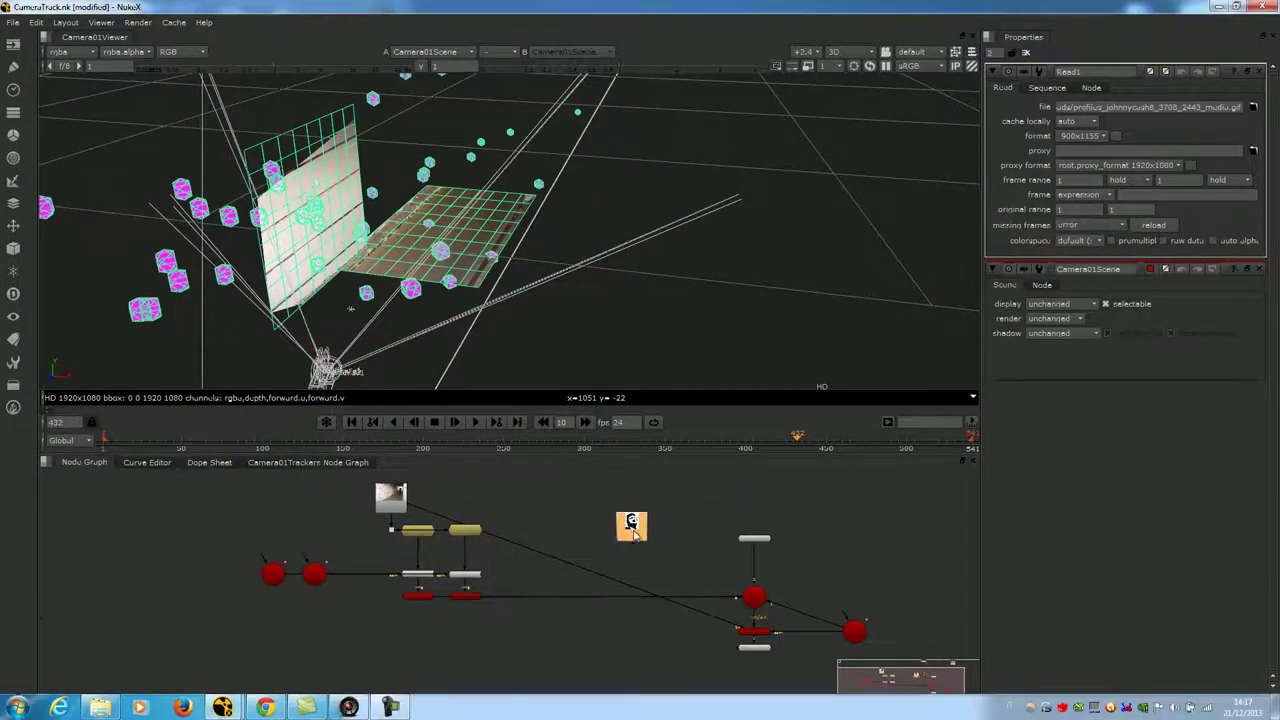
pyautogui.scroll(4, 634, 530)
pyautogui.press('1')
pyautogui.scroll(-4, 544, 282)
pyautogui.moveTo(613, 562); pyautogui.dragTo(608, 535, button='middle')
pyautogui.scroll(-3, 608, 535)
pyautogui.moveTo(753, 628); pyautogui.dragTo(709, 609, button='middle')
pyautogui.click(746, 637)
pyautogui.press('1')
pyautogui.press('1')
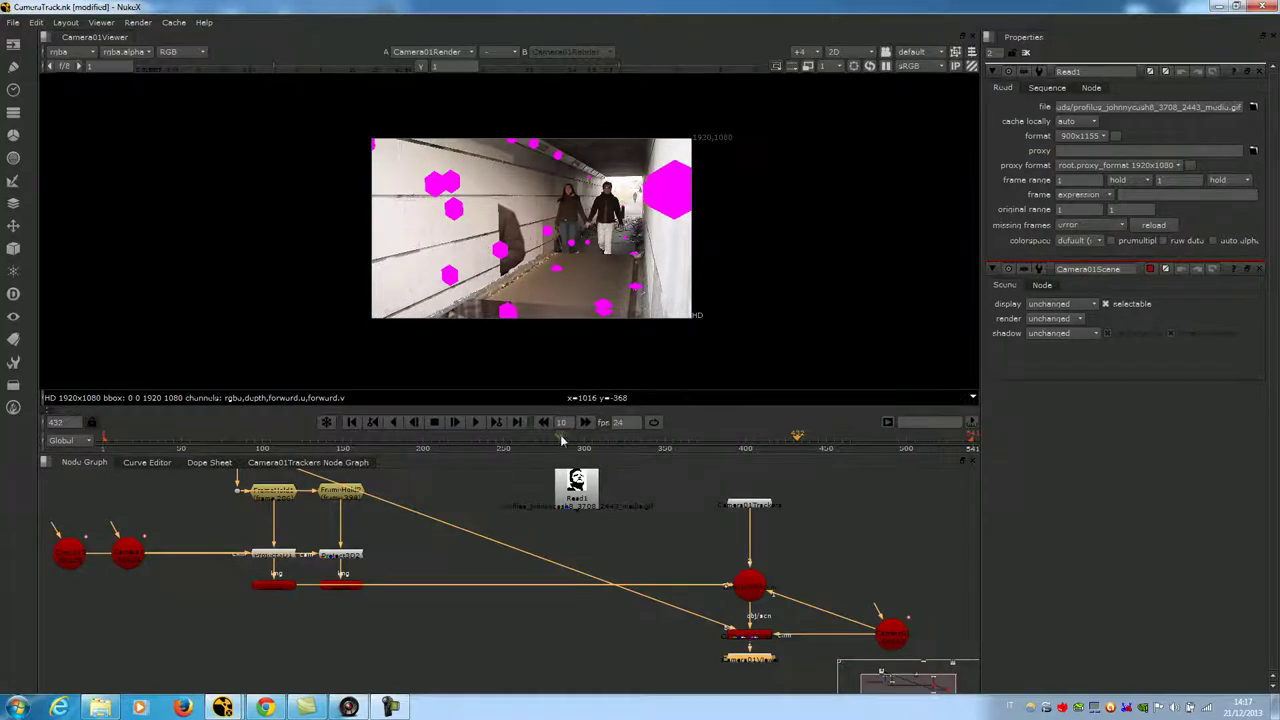
# Move Camera2 up away from the projection nodes and disconnect it from Project3D2.
pyautogui.moveTo(417, 512); pyautogui.dragTo(447, 544, button='middle')
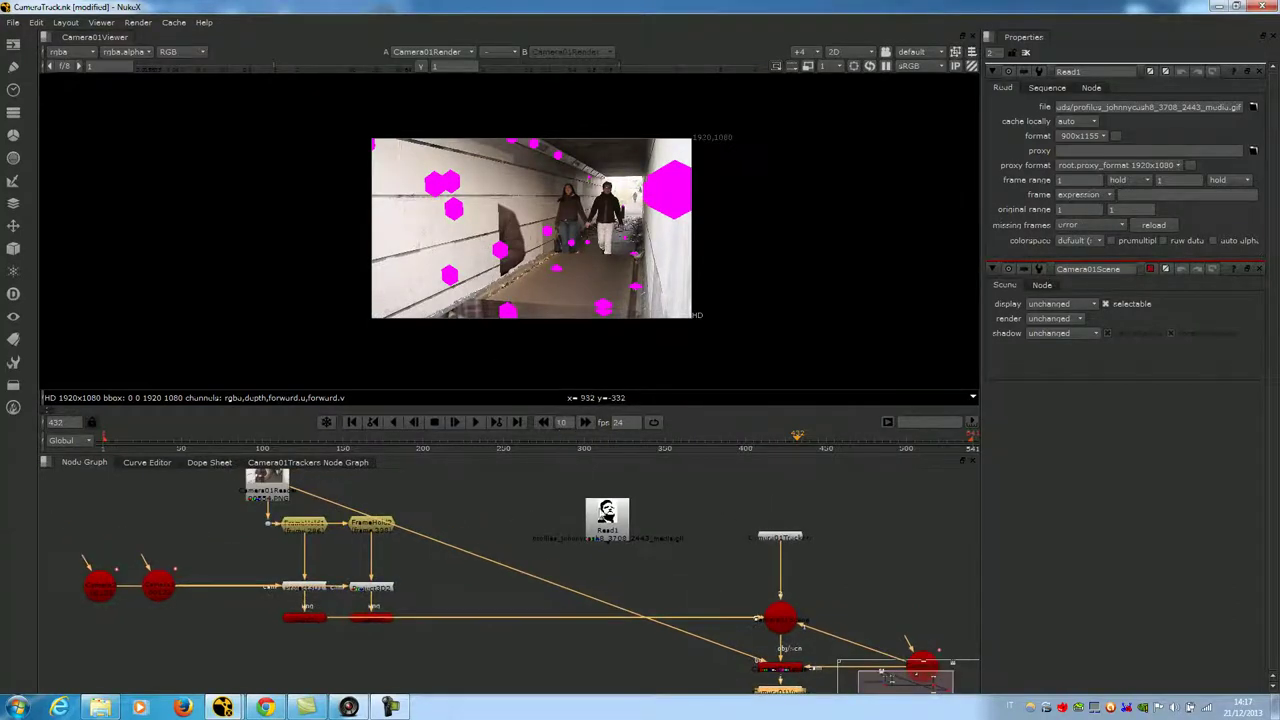
pyautogui.click(600, 508)
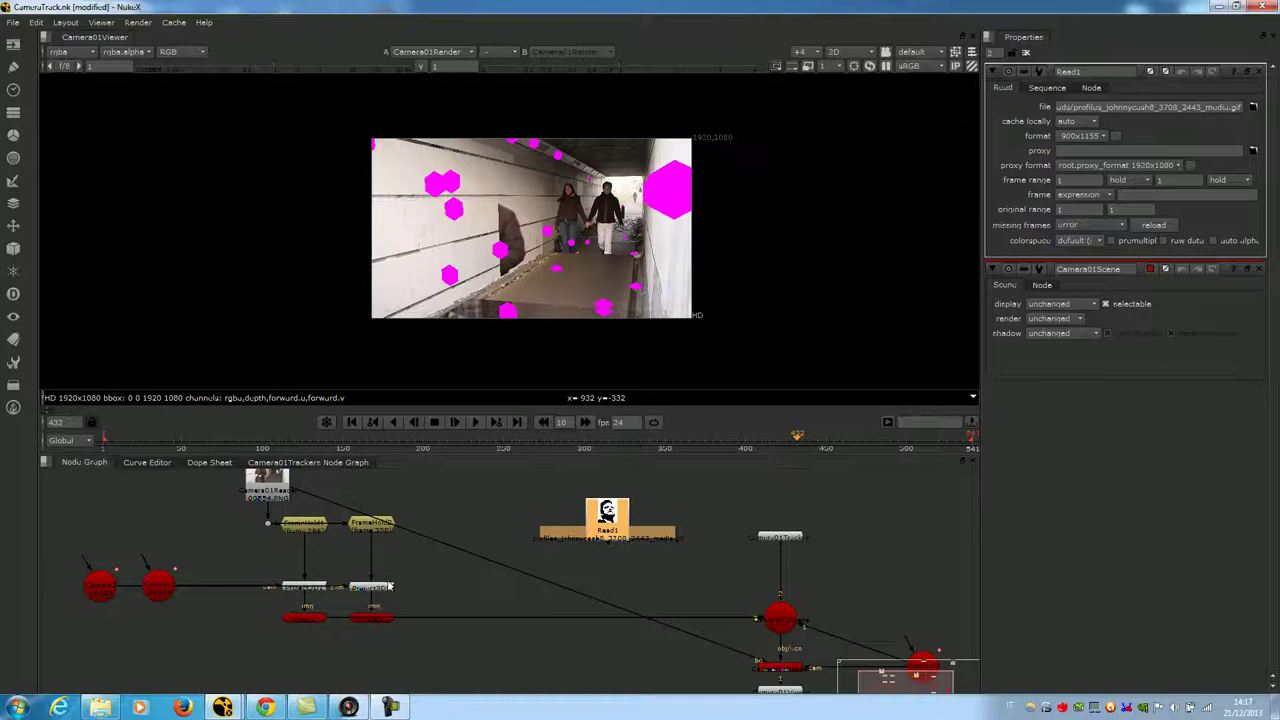
pyautogui.moveTo(116, 592); pyautogui.dragTo(135, 507)
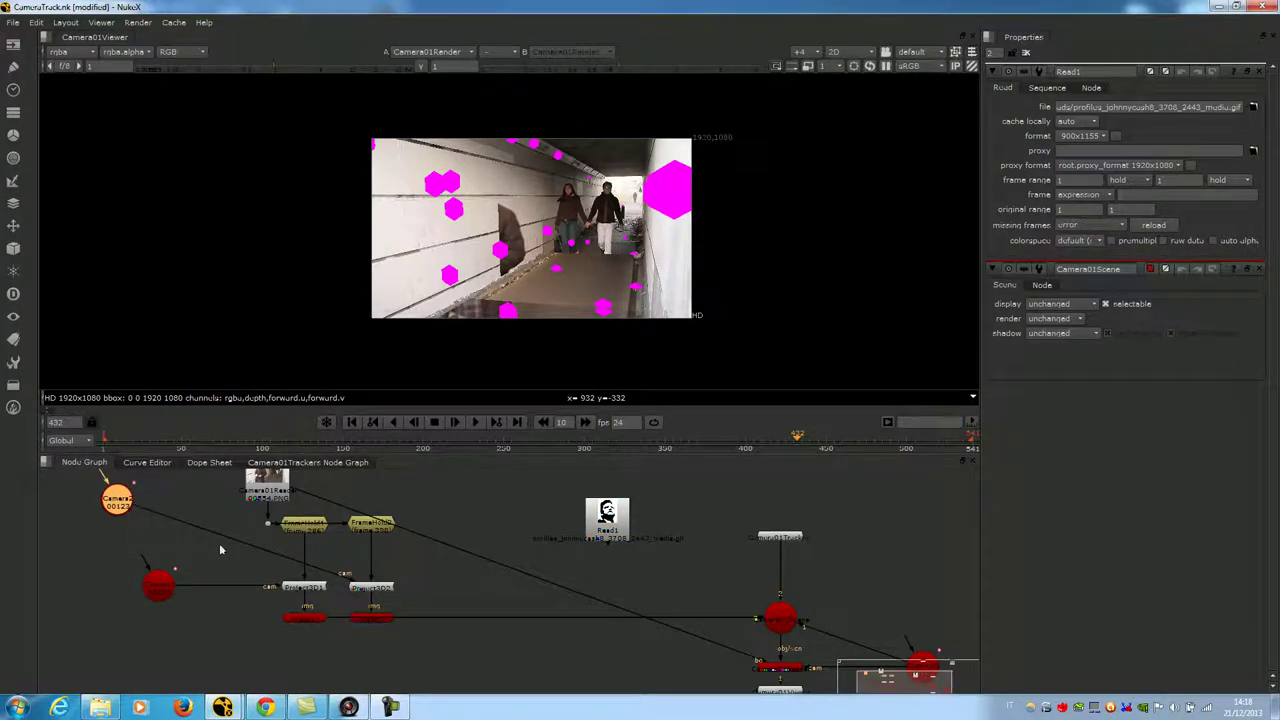
pyautogui.moveTo(343, 580); pyautogui.dragTo(345, 565)
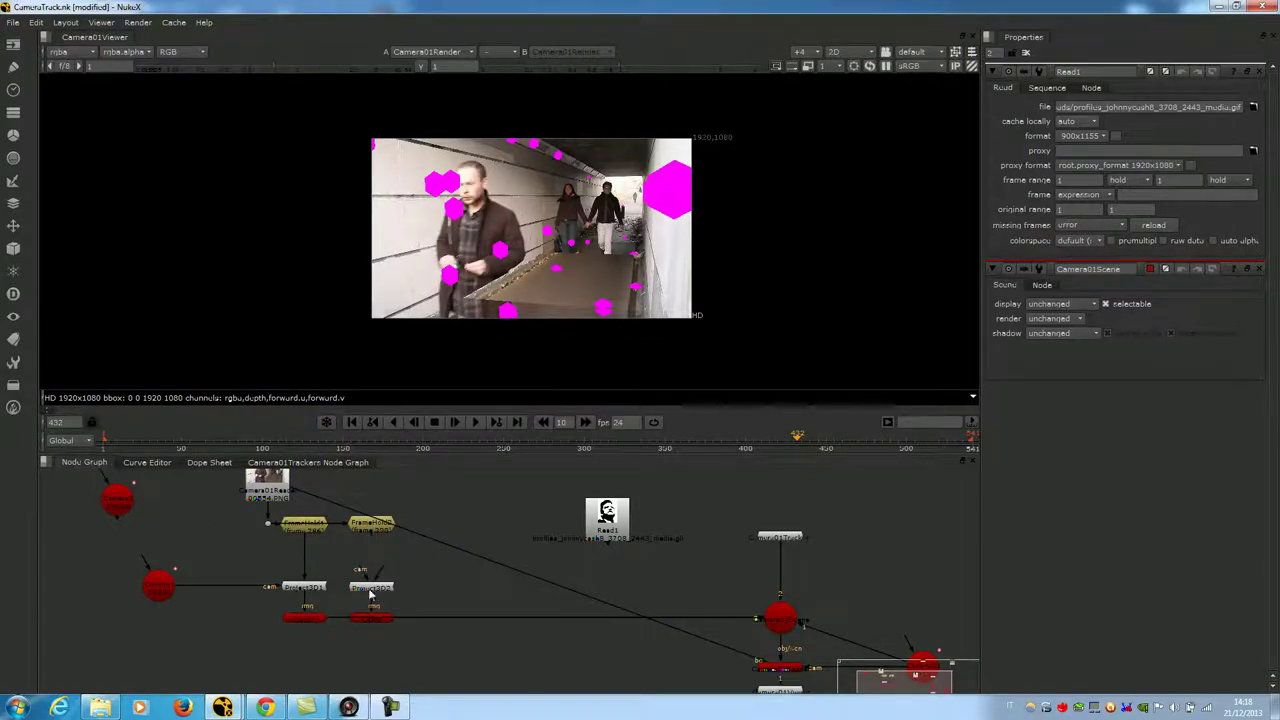
# Delete Project3D2 and connect the Read1 portrait directly to Card2's image input in its place.
pyautogui.moveTo(607, 510); pyautogui.dragTo(384, 480)
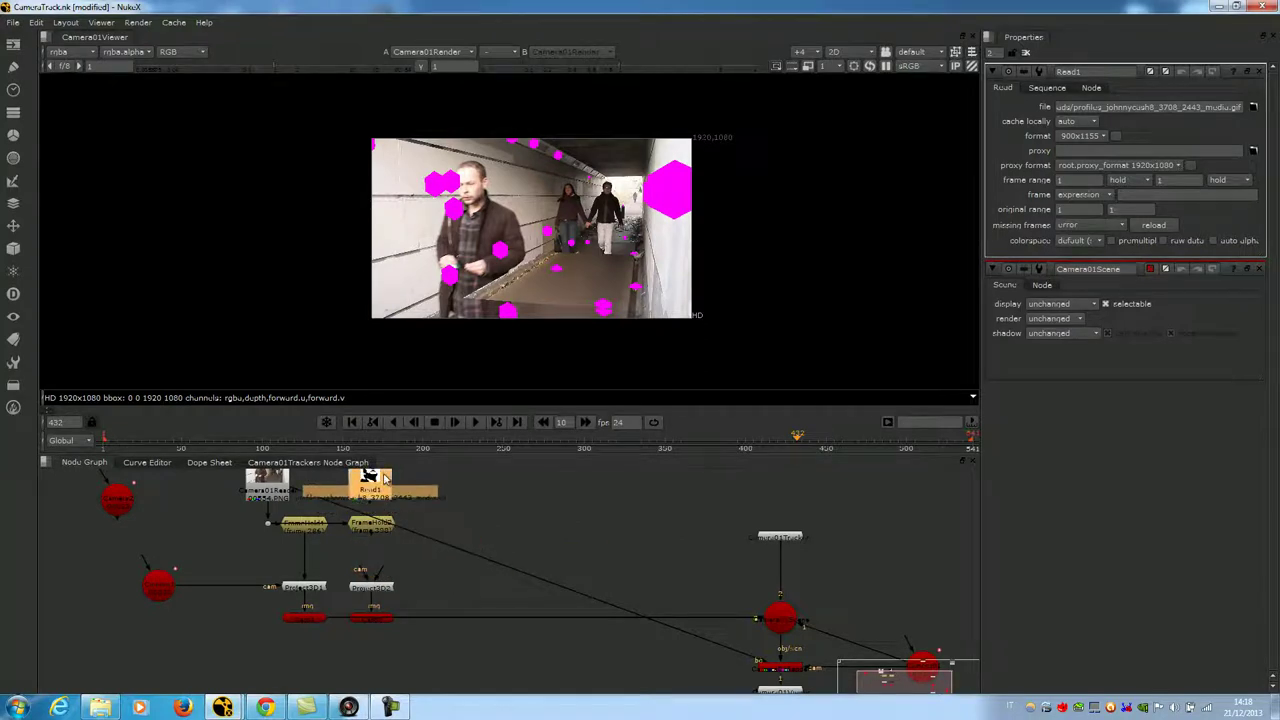
pyautogui.click(376, 591)
pyautogui.press('Delete')
pyautogui.moveTo(367, 606); pyautogui.dragTo(376, 582)
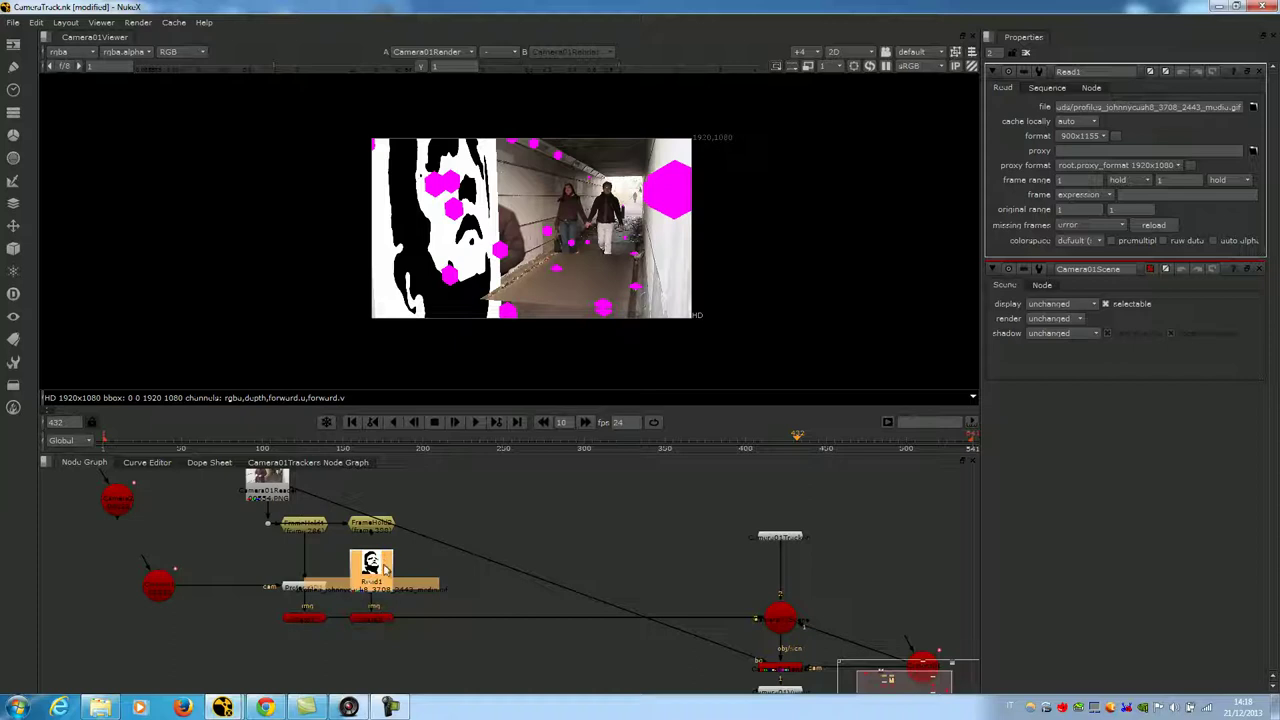
# Move FrameHold2 up out of the way and reposition Read1 beside the tunnel footage node.
pyautogui.scroll(-2, 381, 548)
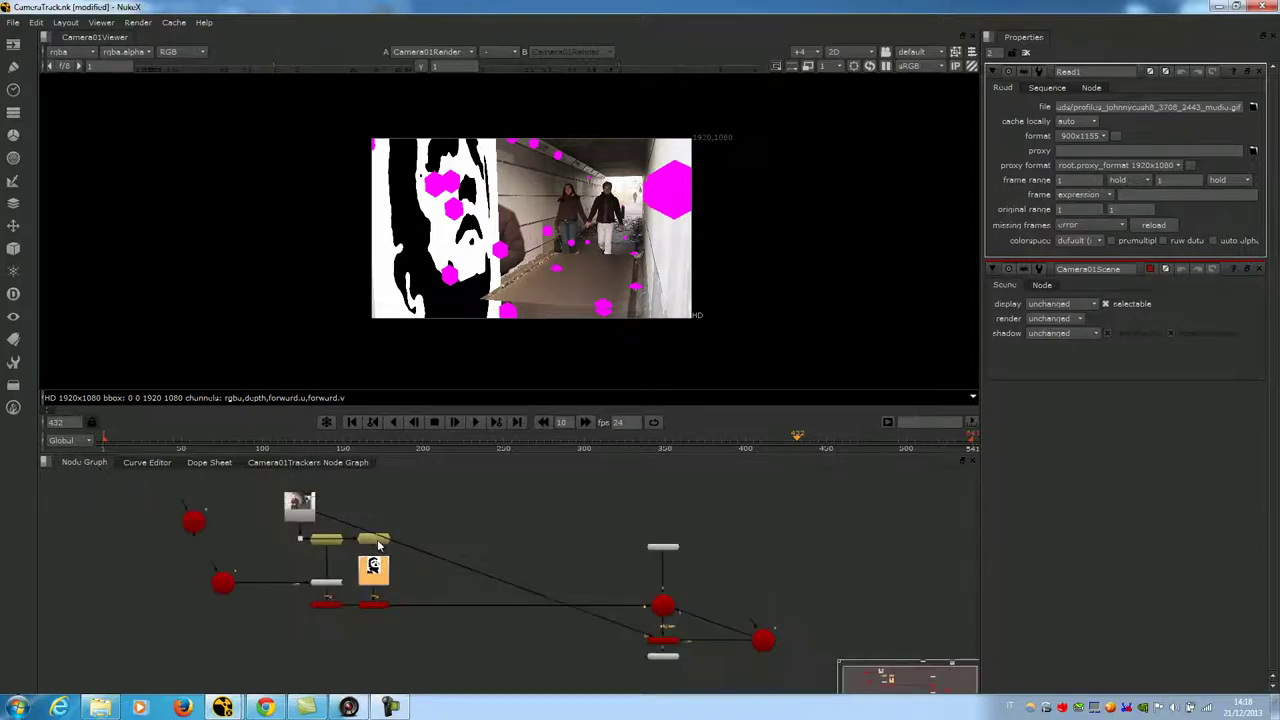
pyautogui.moveTo(378, 541); pyautogui.dragTo(369, 488)
pyautogui.click(381, 539)
pyautogui.moveTo(377, 572); pyautogui.dragTo(315, 494)
pyautogui.scroll(2, 370, 520)
# Add a Transform node below Read1 and set its scale to 0.135.
pyautogui.click(390, 550)
pyautogui.press('Tab')
pyautogui.write('tra')
pyautogui.press('Return')
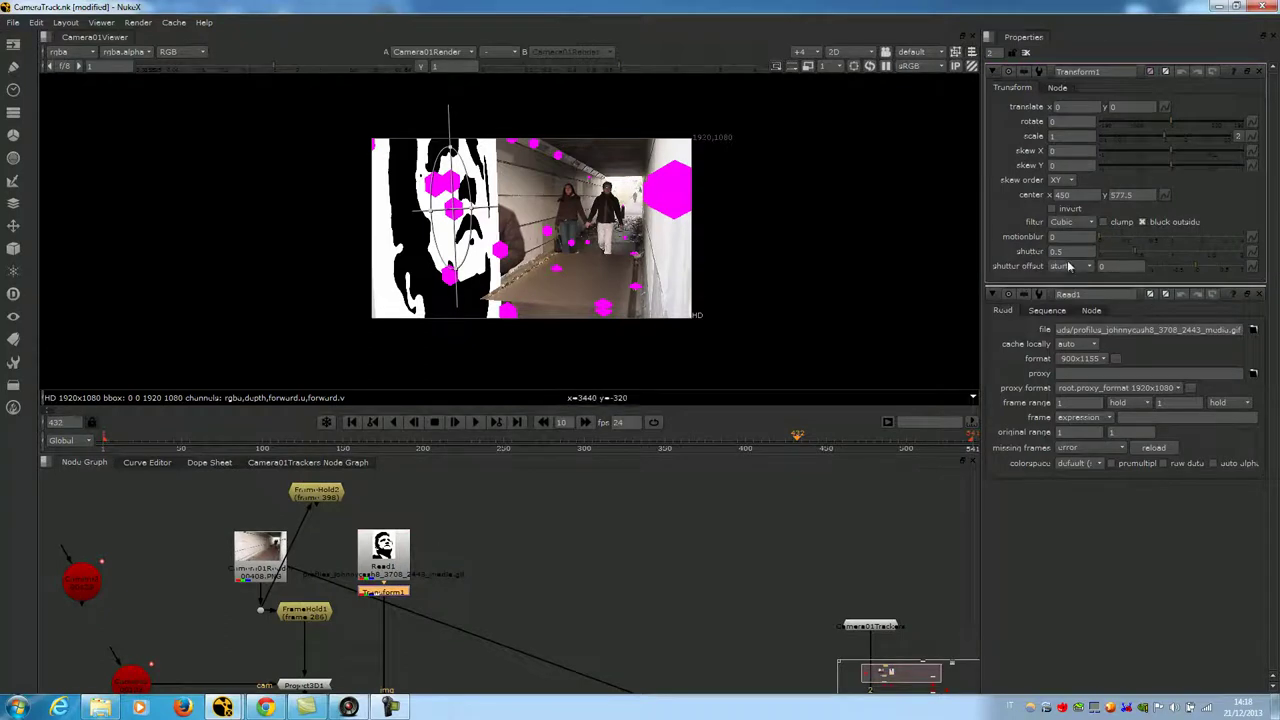
pyautogui.moveTo(1173, 142); pyautogui.dragTo(1110, 139)
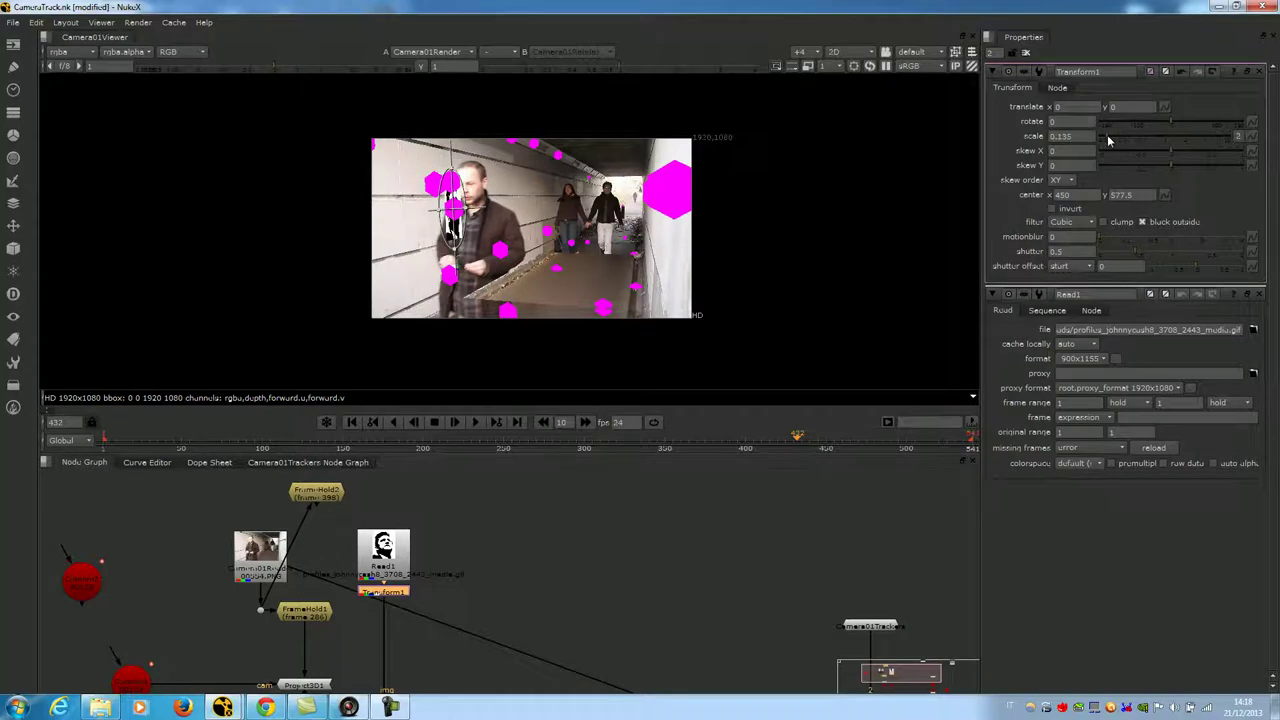
# Go to frame 259 and disable the Camera01 trackers node that feeds the magenta markers into the scene.
pyautogui.click(517, 443)
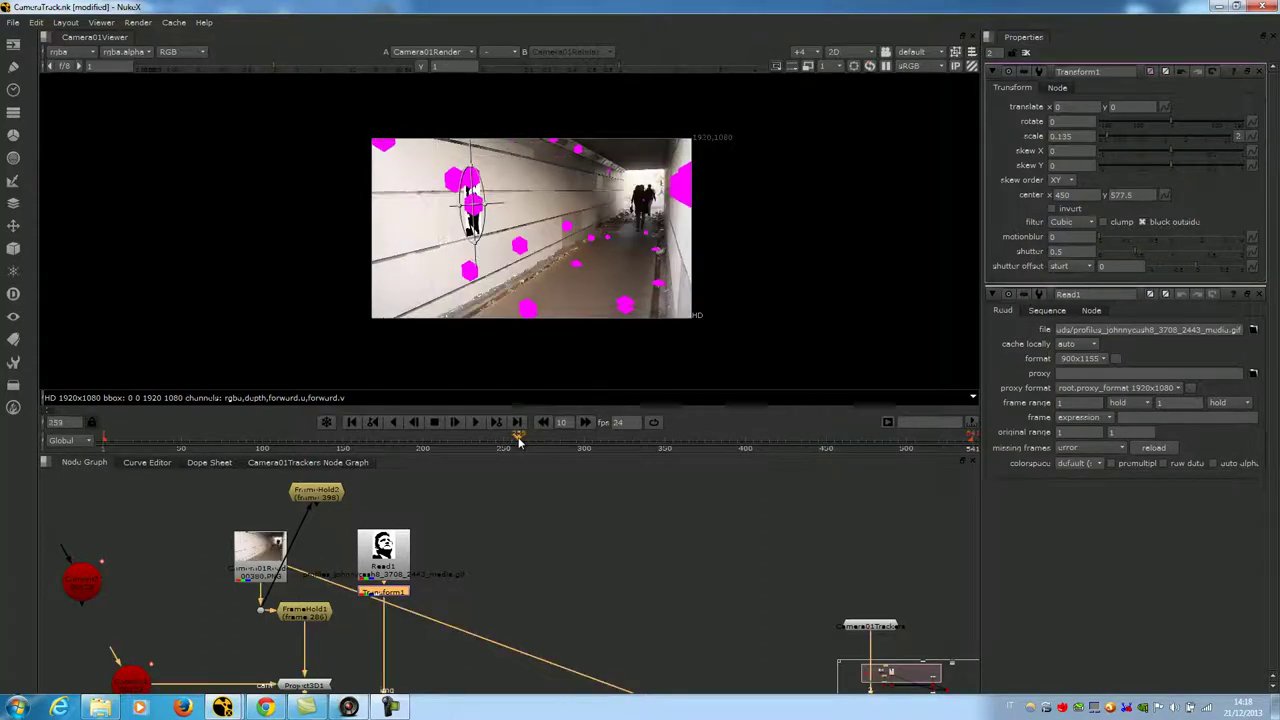
pyautogui.scroll(1, 437, 215)
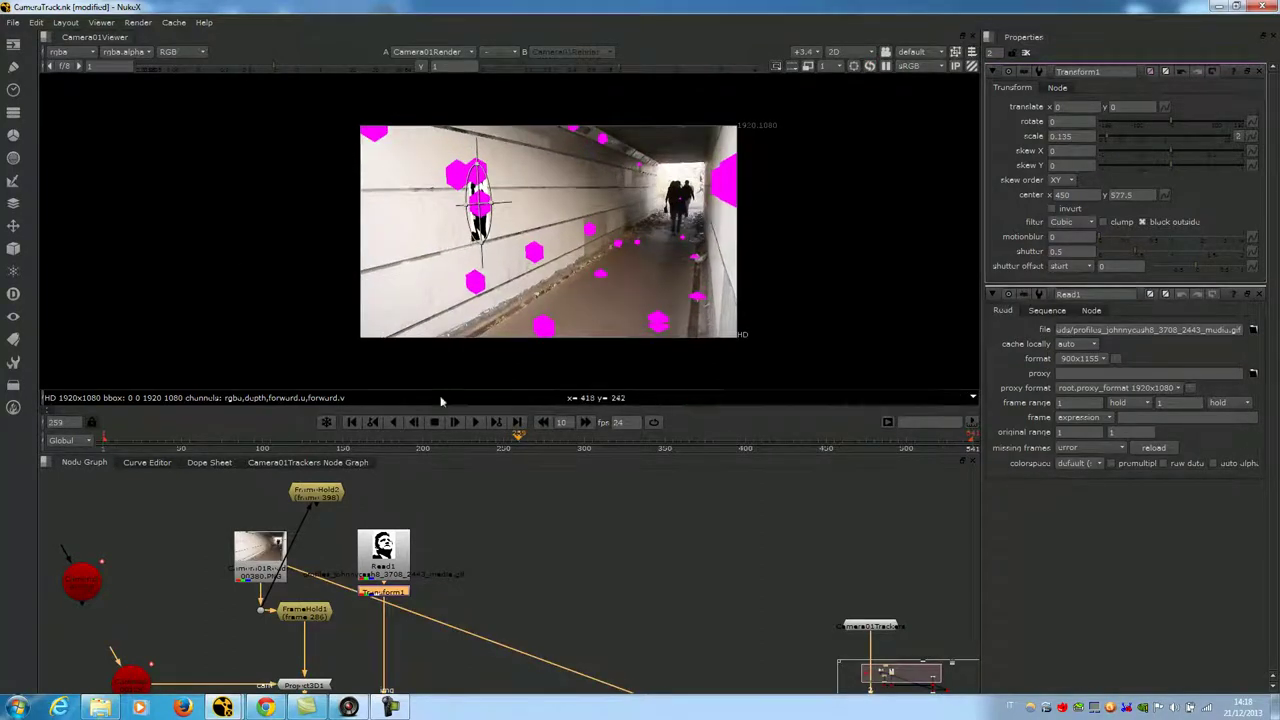
pyautogui.scroll(-3, 582, 559)
pyautogui.click(744, 639)
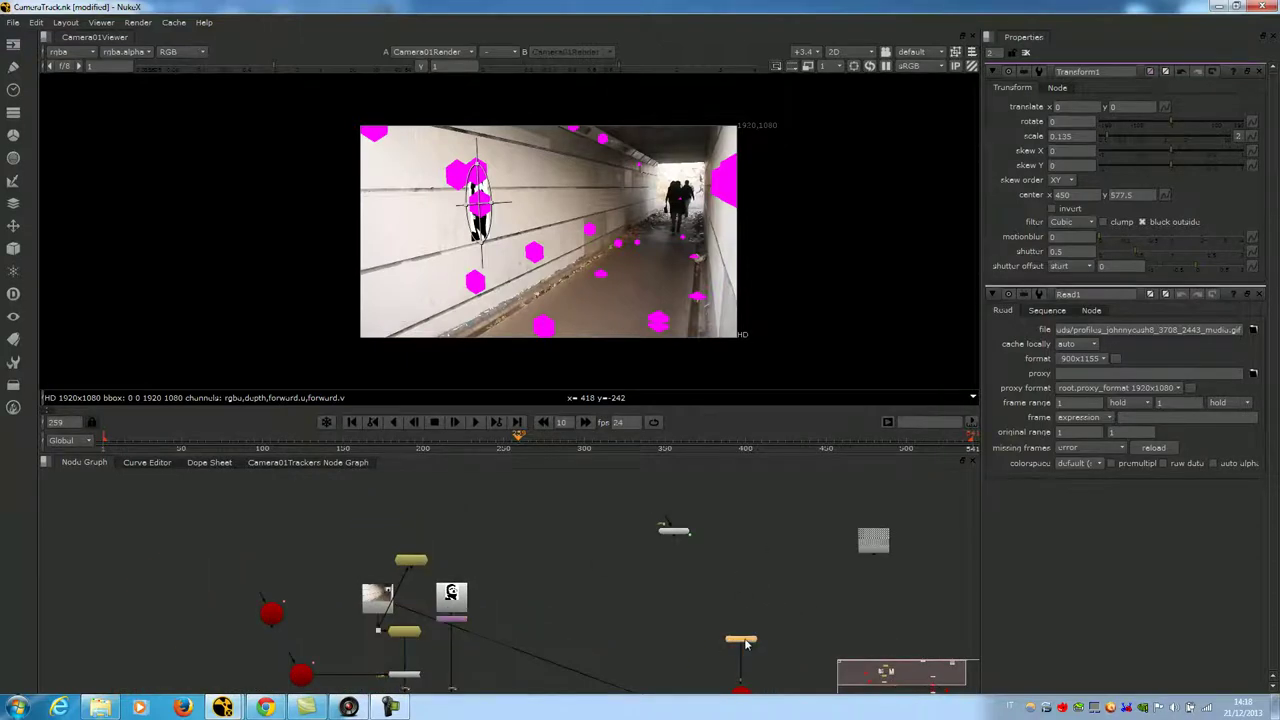
pyautogui.press('d')
pyautogui.scroll(3, 417, 560)
pyautogui.moveTo(514, 604); pyautogui.dragTo(537, 539, button='middle')
pyautogui.scroll(2, 537, 539)
pyautogui.scroll(1, 538, 541)
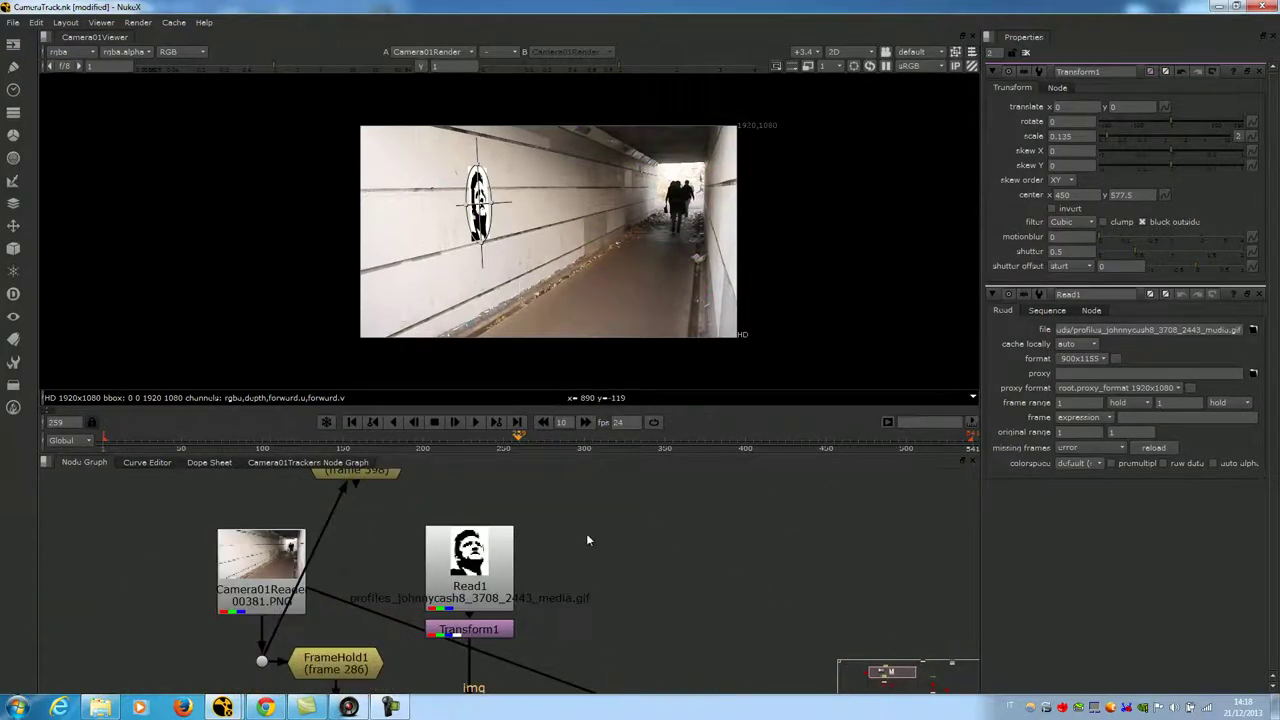
pyautogui.scroll(2, 484, 196)
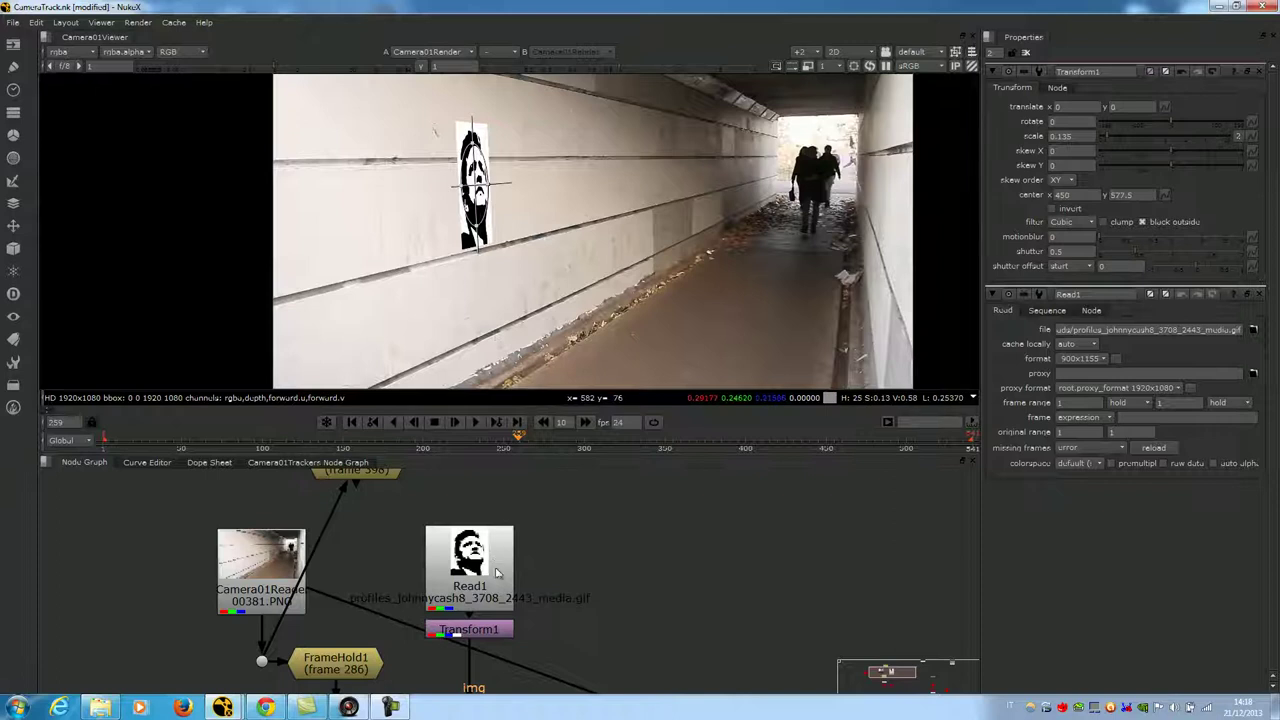
# Place the portrait on the wall with Transform1 at translate x -56, y -26 and scale 0.1.
pyautogui.moveTo(477, 186); pyautogui.dragTo(720, 163)
pyautogui.hotkey('ctrl', 'z')
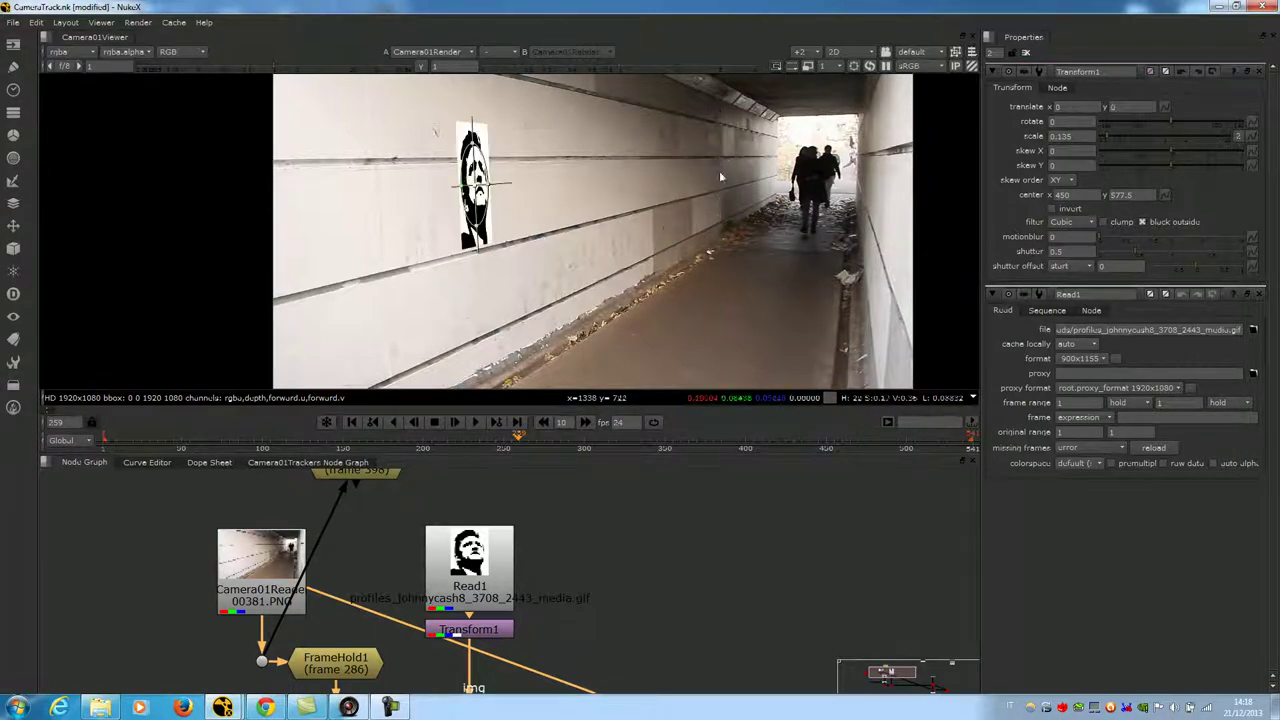
pyautogui.moveTo(475, 186)
pyautogui.mouseDown()
pyautogui.moveTo(690, 170)
pyautogui.moveTo(368, 205)
pyautogui.moveTo(463, 198)
pyautogui.mouseUp()
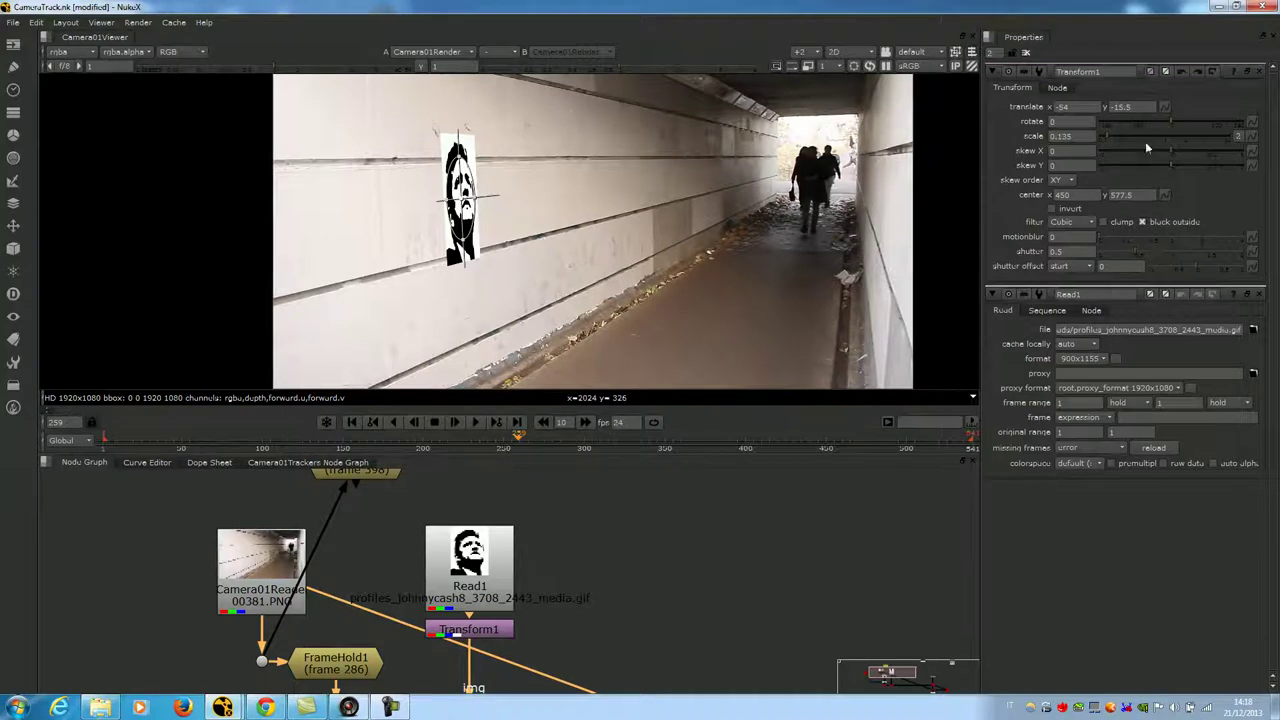
pyautogui.moveTo(1106, 139); pyautogui.dragTo(1100, 136)
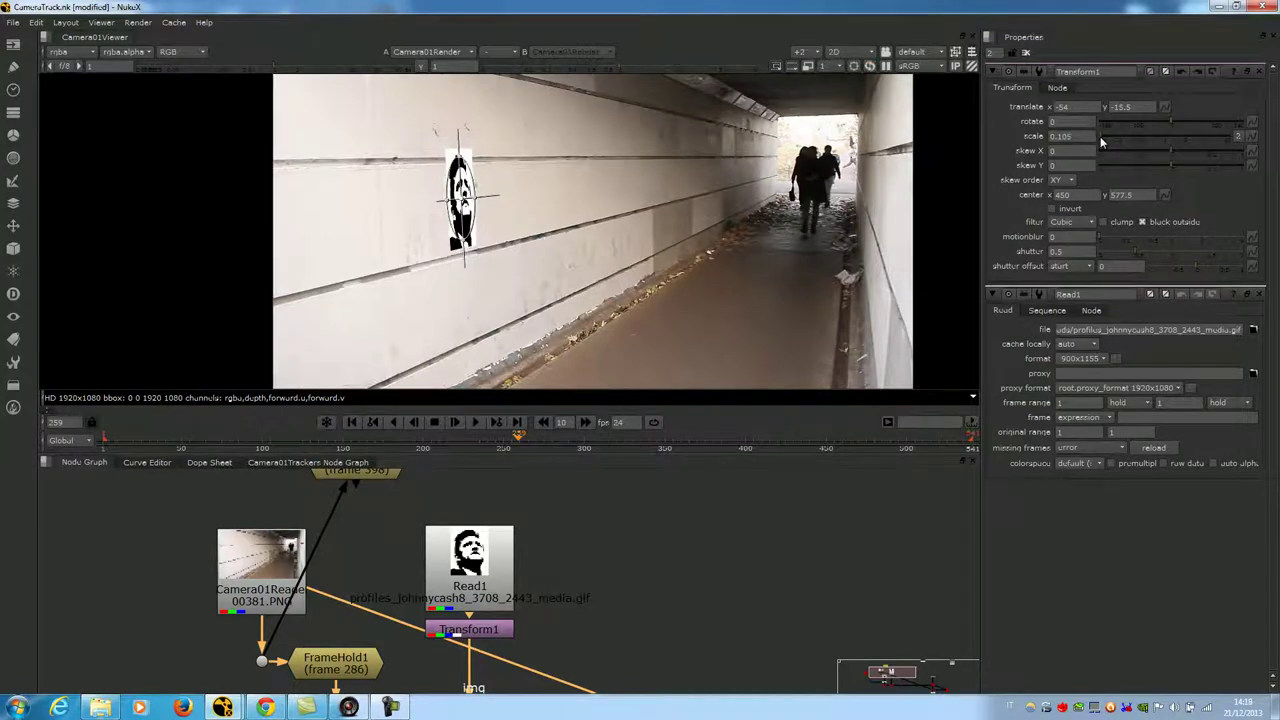
pyautogui.moveTo(459, 207); pyautogui.dragTo(458, 214)
# Inspect the original portrait in Read1, then feed it into a new Invert node placed beside it and view the inverted image.
pyautogui.click(483, 568)
pyautogui.press('1')
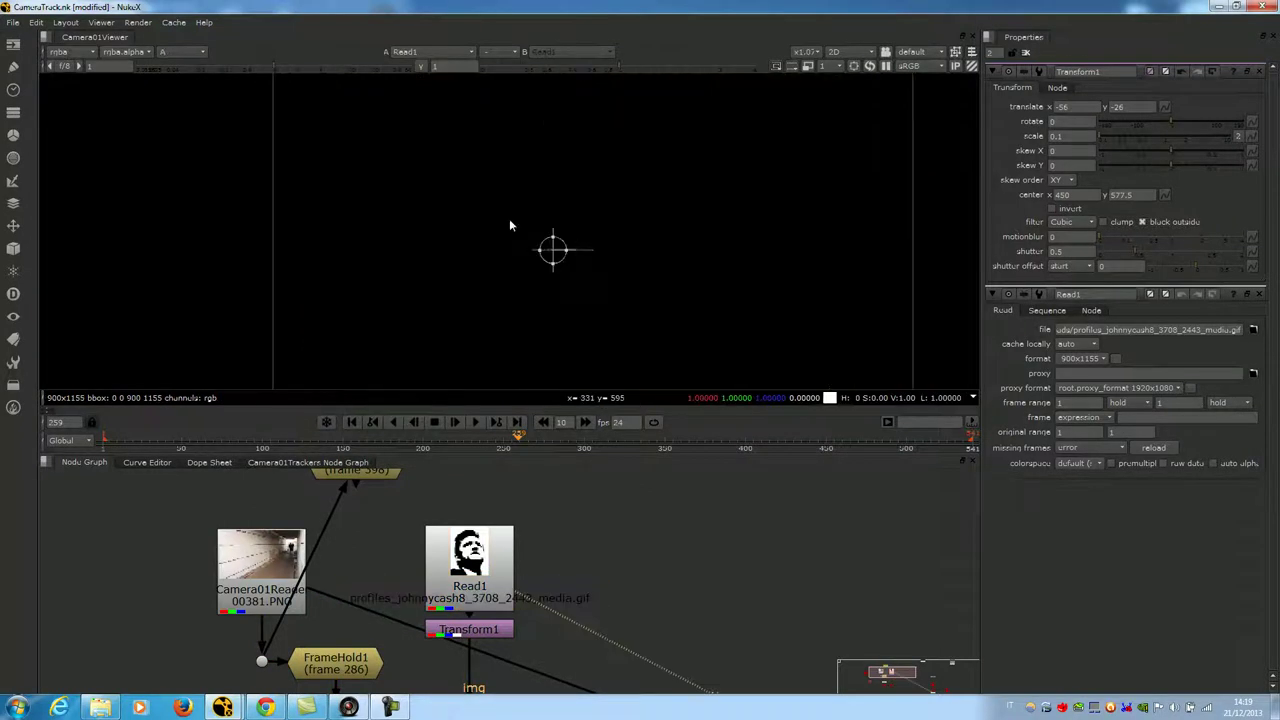
pyautogui.scroll(-4, 509, 220)
pyautogui.press('f')
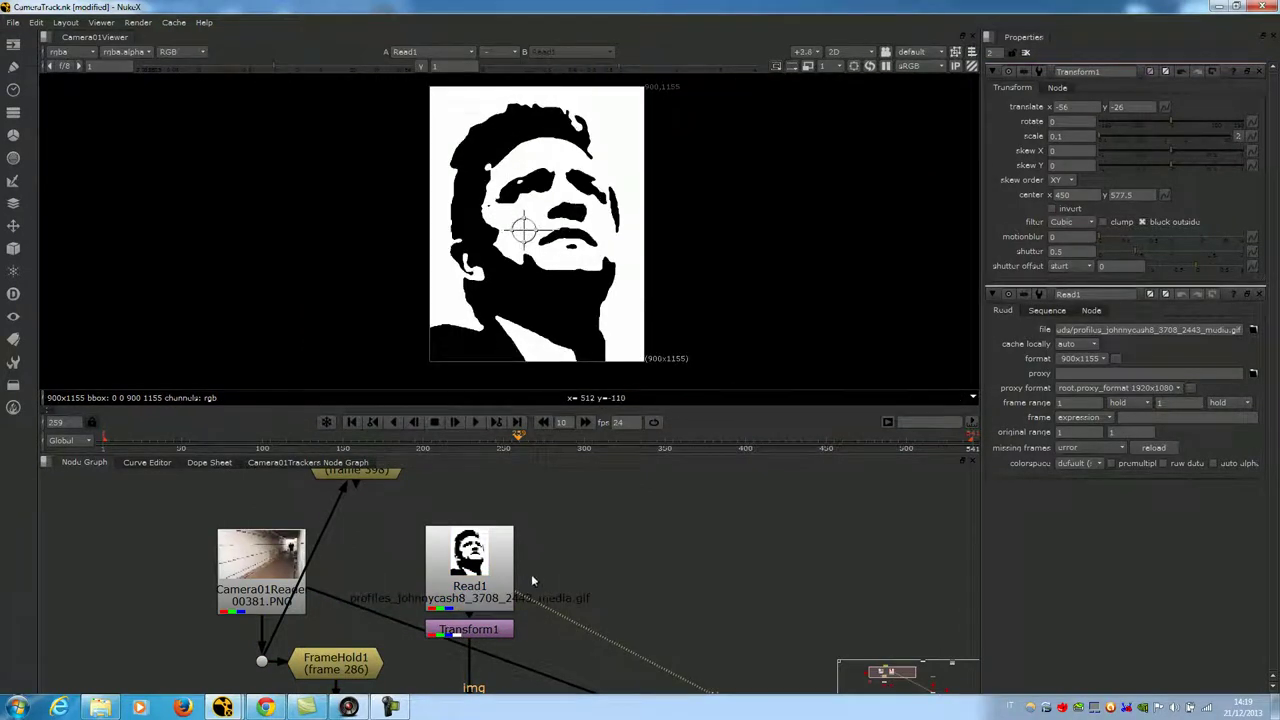
pyautogui.moveTo(571, 617); pyautogui.dragTo(558, 550, button='middle')
pyautogui.press('Tab')
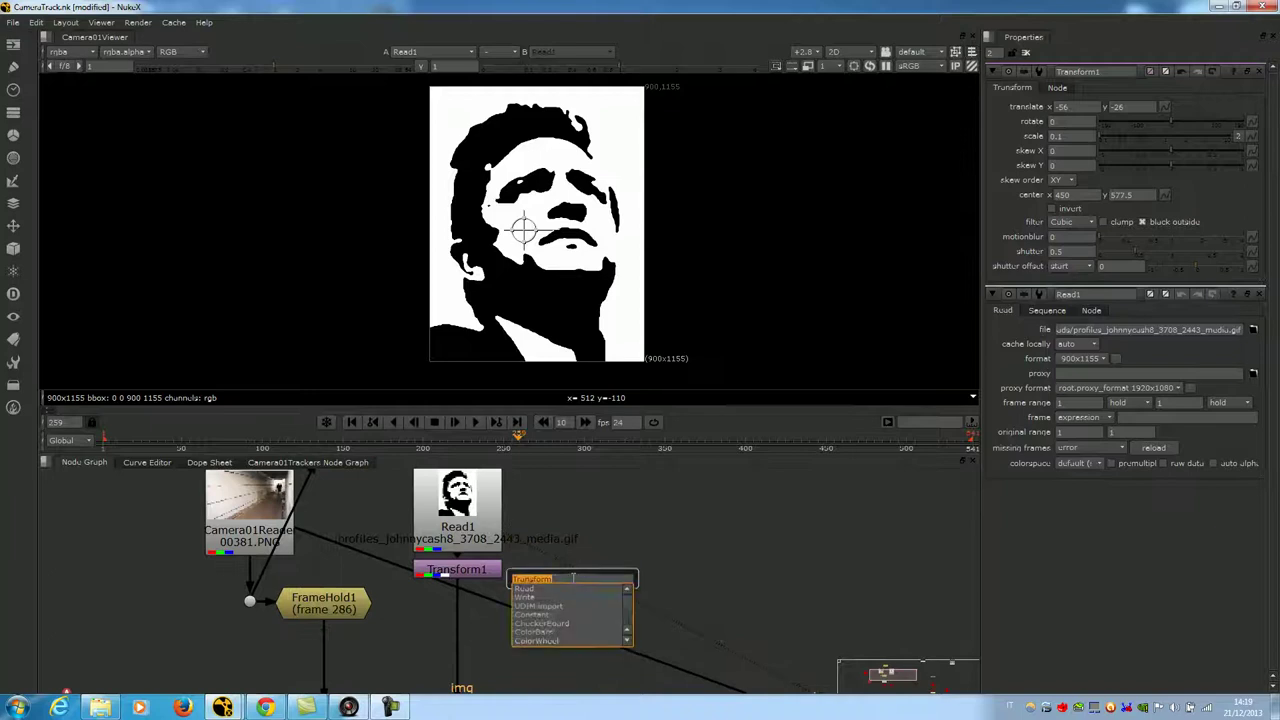
pyautogui.write('inve')
pyautogui.press('Return')
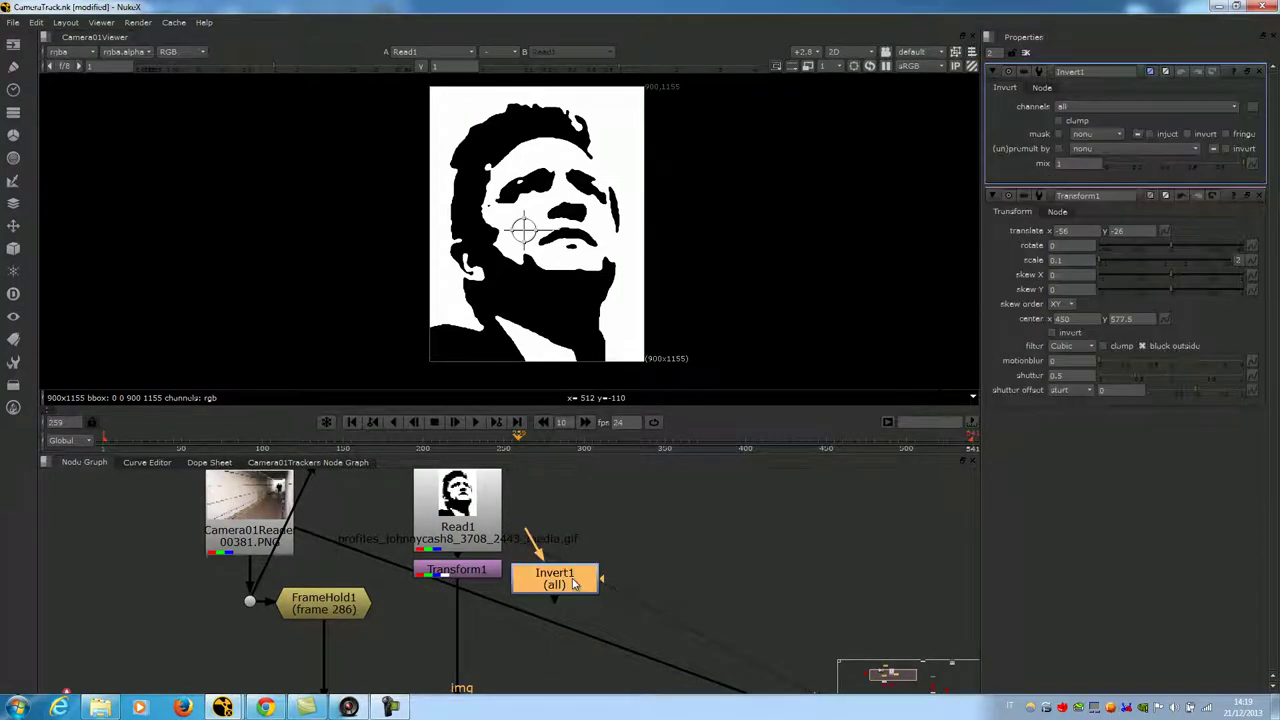
pyautogui.moveTo(574, 585); pyautogui.dragTo(652, 572)
pyautogui.moveTo(607, 522); pyautogui.dragTo(481, 526)
pyautogui.moveTo(608, 571); pyautogui.dragTo(637, 509)
pyautogui.press('1')
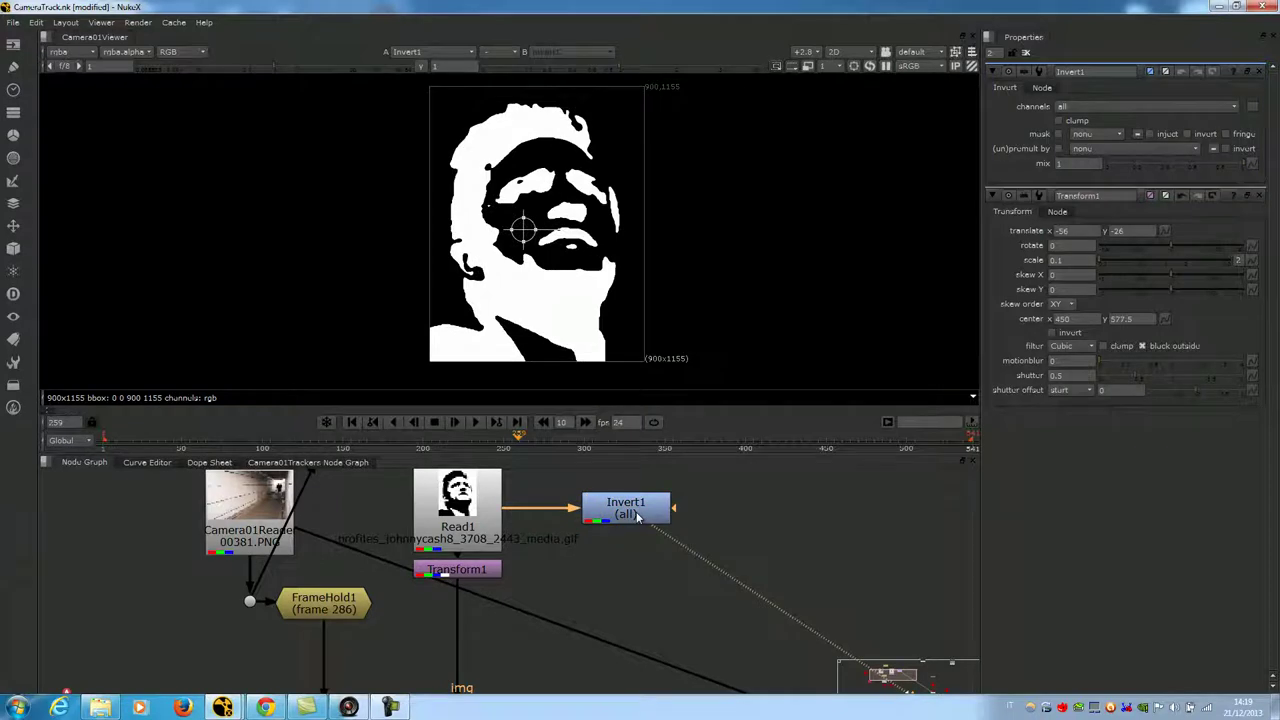
# Add a Copy node with Invert1 as A and Read1 as B, copy rgba.red to rgba.alpha, and check the alpha channel.
pyautogui.click(626, 508)
pyautogui.press('Tab')
pyautogui.write('copy')
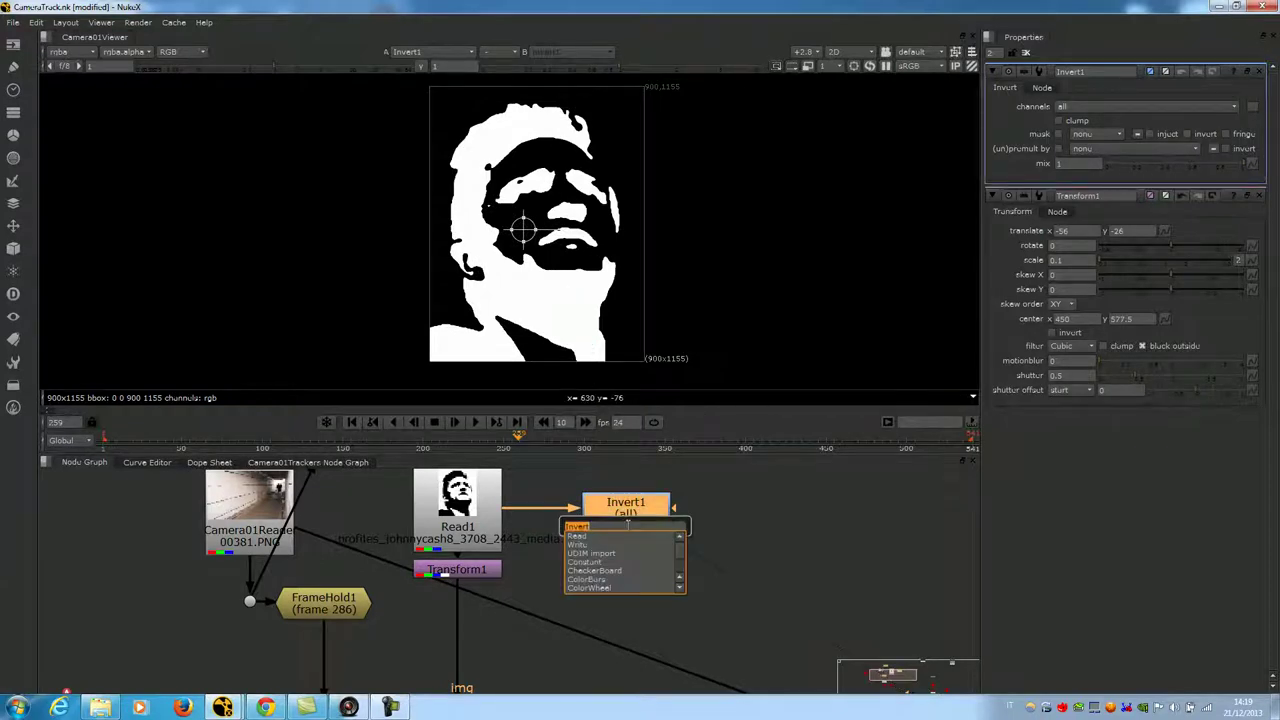
pyautogui.press('Return')
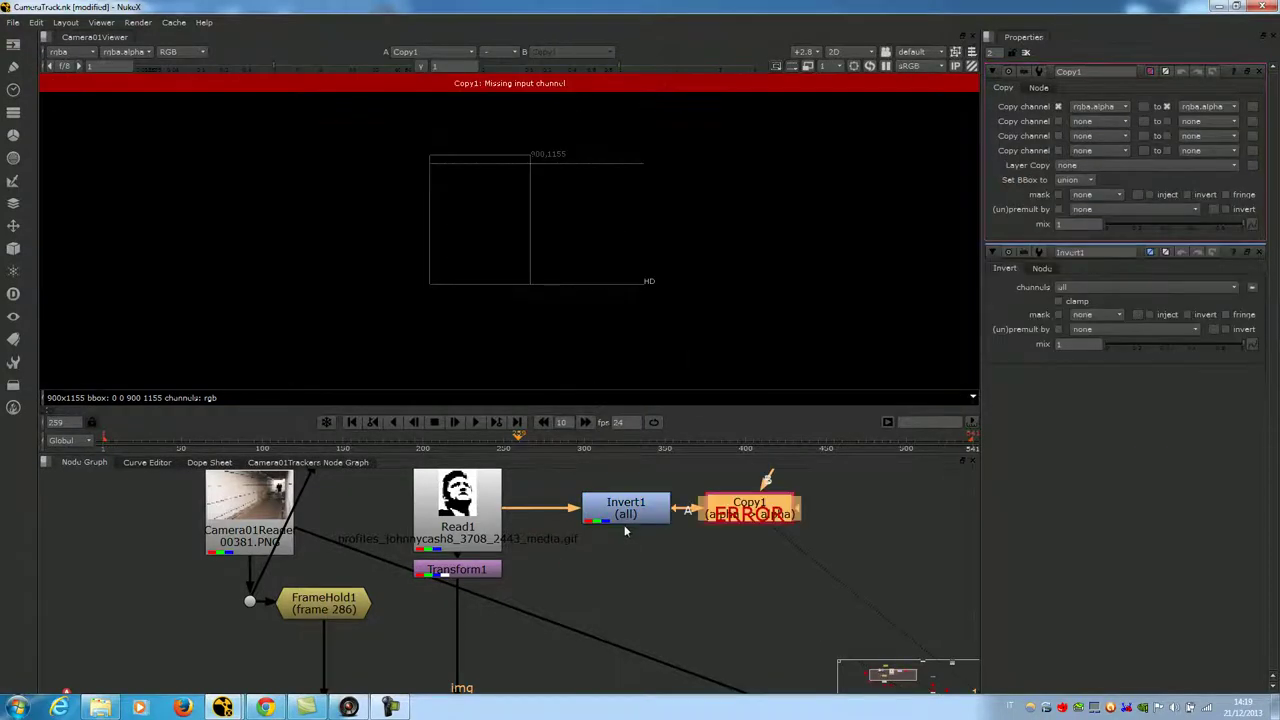
pyautogui.moveTo(714, 536); pyautogui.dragTo(470, 510)
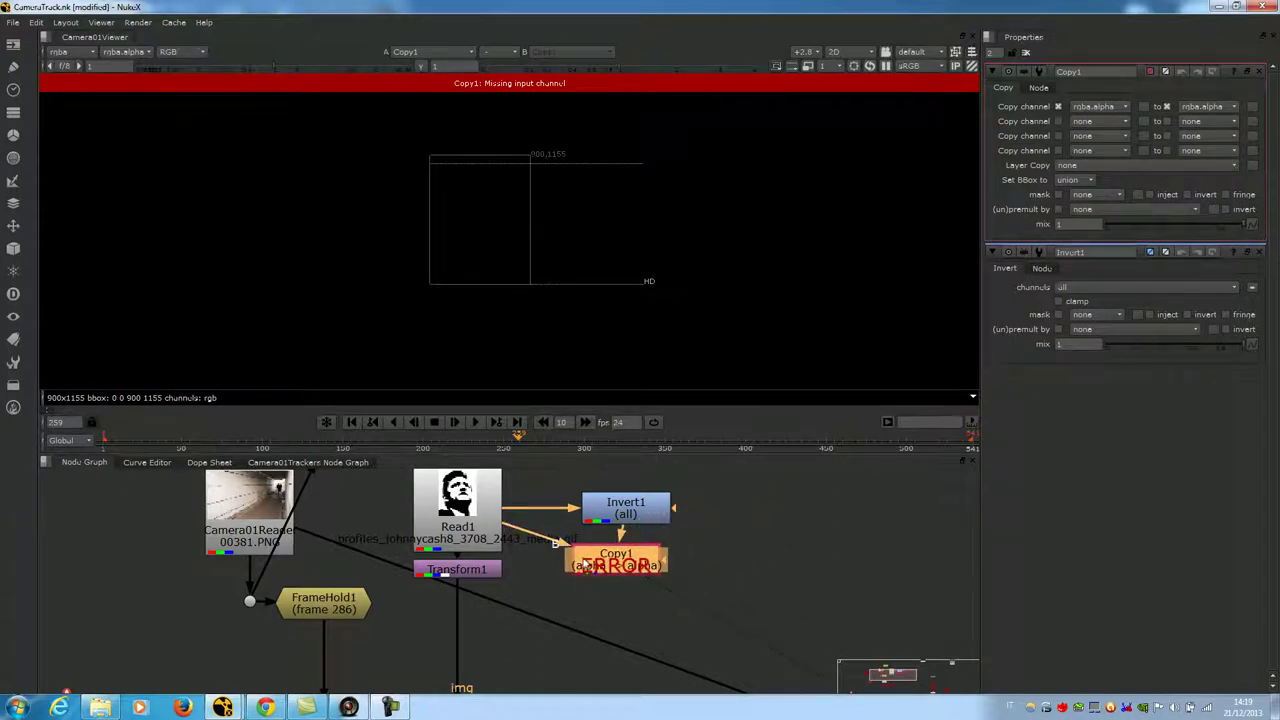
pyautogui.click(1087, 110)
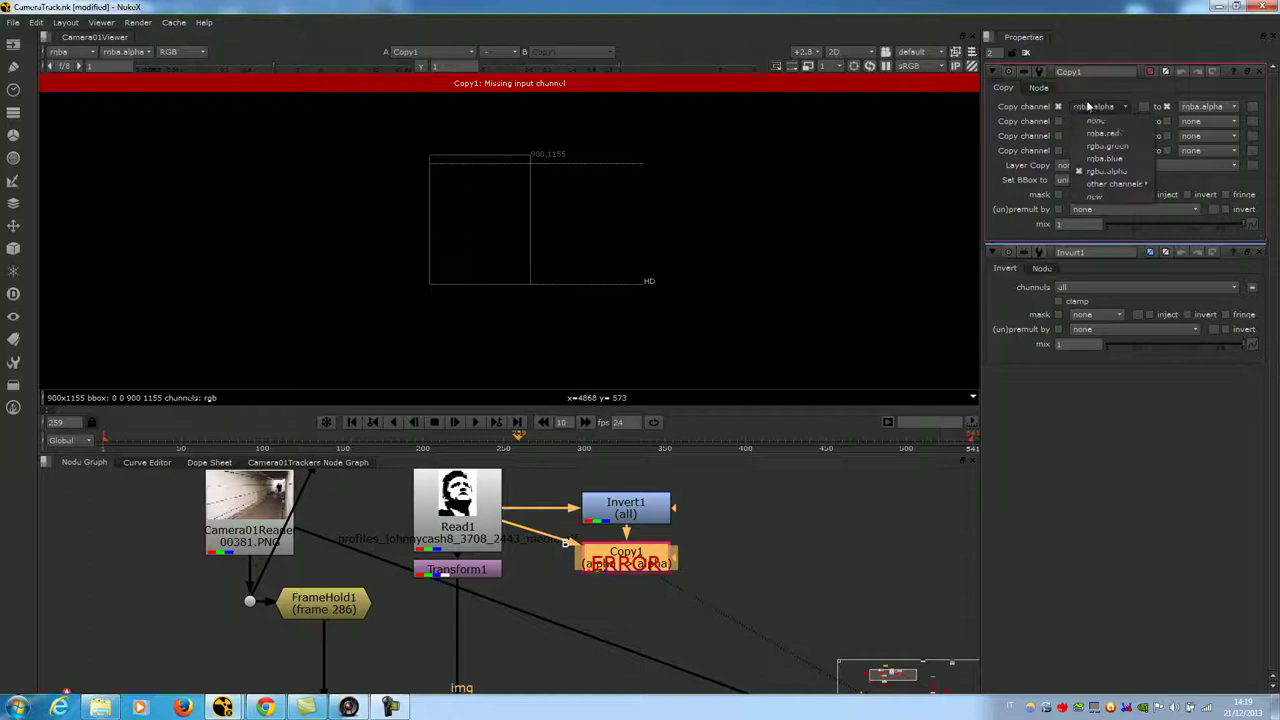
pyautogui.click(1098, 131)
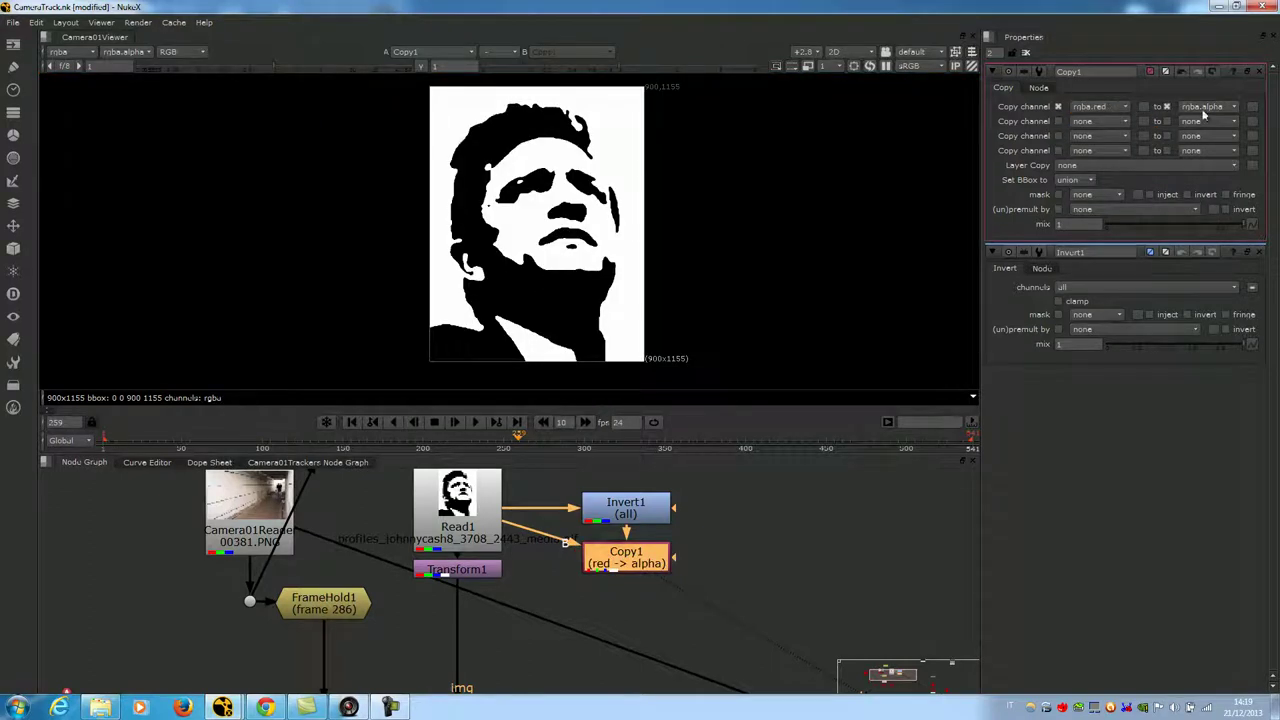
pyautogui.click(645, 576)
pyautogui.press('a')
pyautogui.press('a')
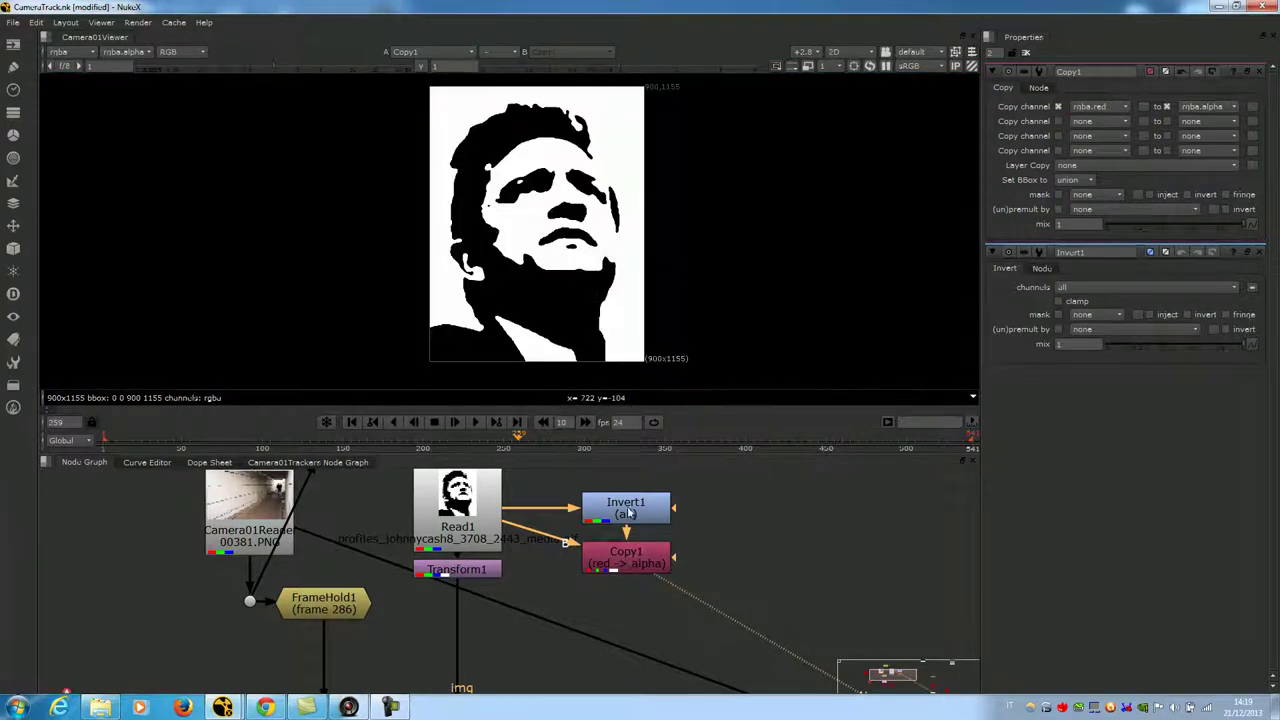
# Add a Premult node after Copy1 and insert it above Transform1 so the premultiplied portrait feeds the transform.
pyautogui.click(645, 560)
pyautogui.press('Tab')
pyautogui.write('premult')
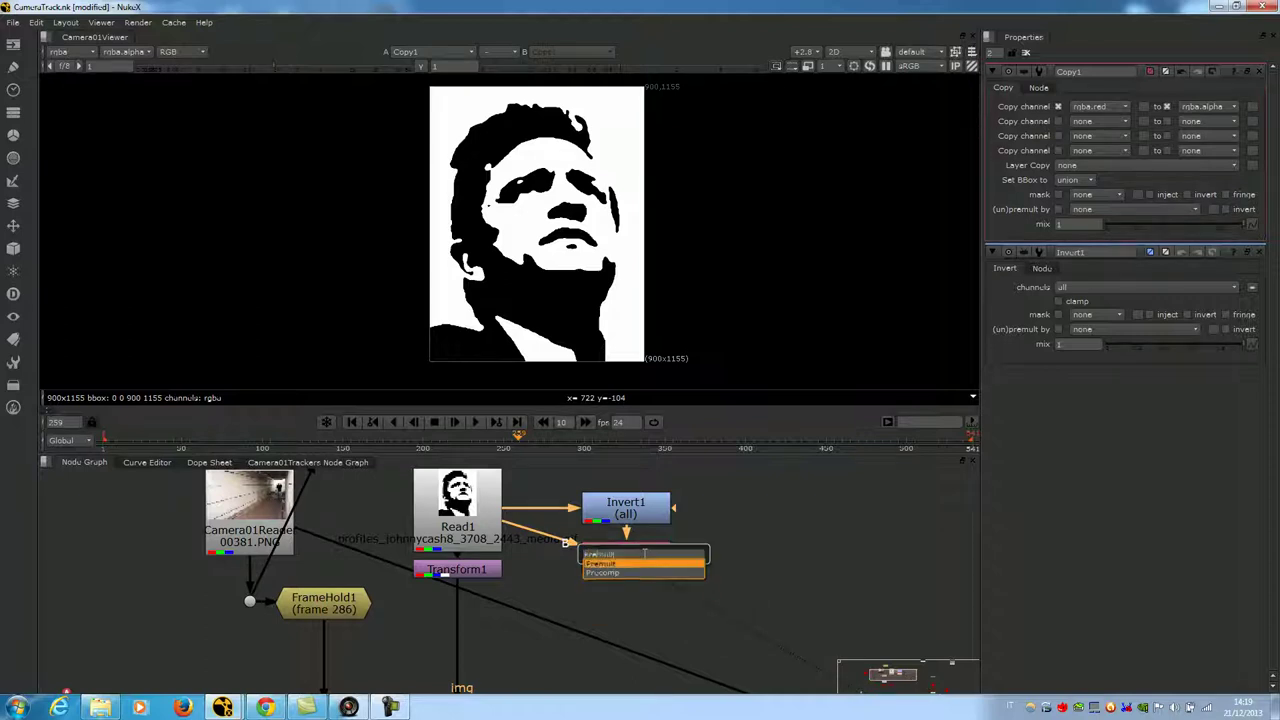
pyautogui.press('Return')
pyautogui.scroll(-2, 469, 578)
pyautogui.moveTo(476, 583)
pyautogui.mouseDown()
pyautogui.moveTo(478, 629)
pyautogui.moveTo(520, 588)
pyautogui.moveTo(594, 599)
pyautogui.moveTo(489, 598)
pyautogui.mouseUp()
pyautogui.moveTo(603, 582); pyautogui.dragTo(606, 598)
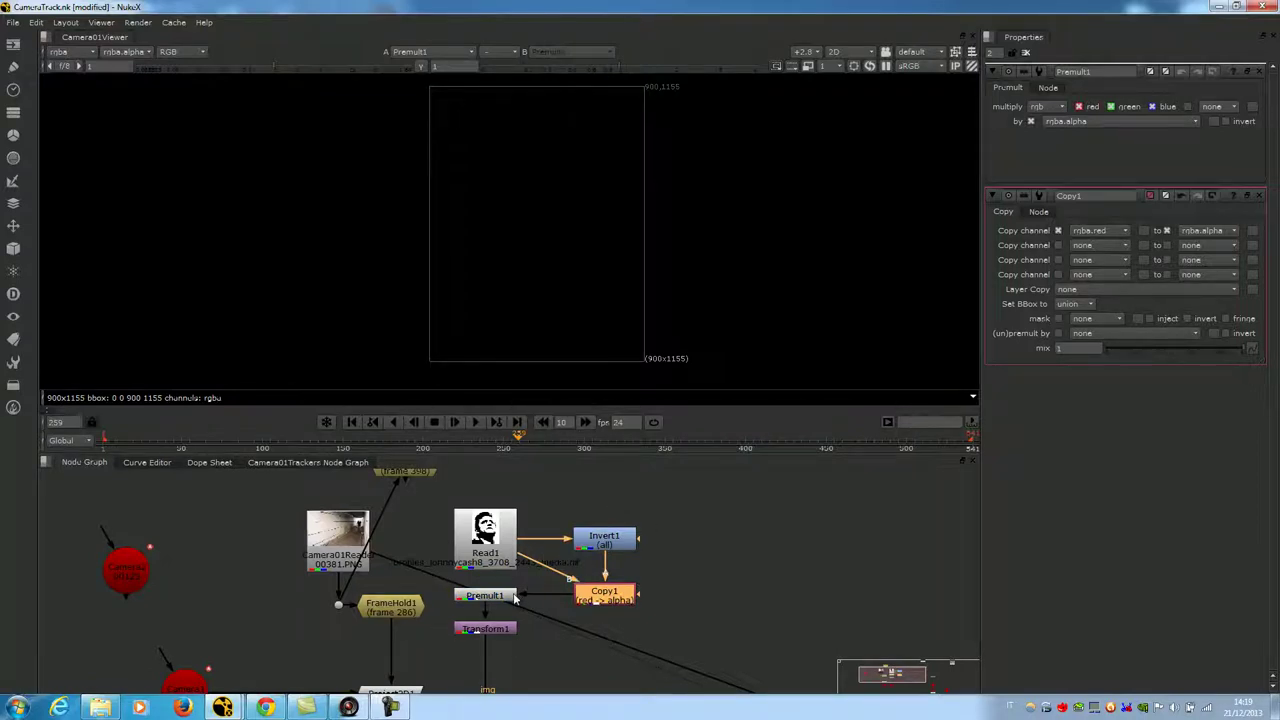
pyautogui.scroll(-1, 515, 598)
pyautogui.moveTo(605, 602); pyautogui.dragTo(562, 576, button='middle')
pyautogui.scroll(1, 577, 572)
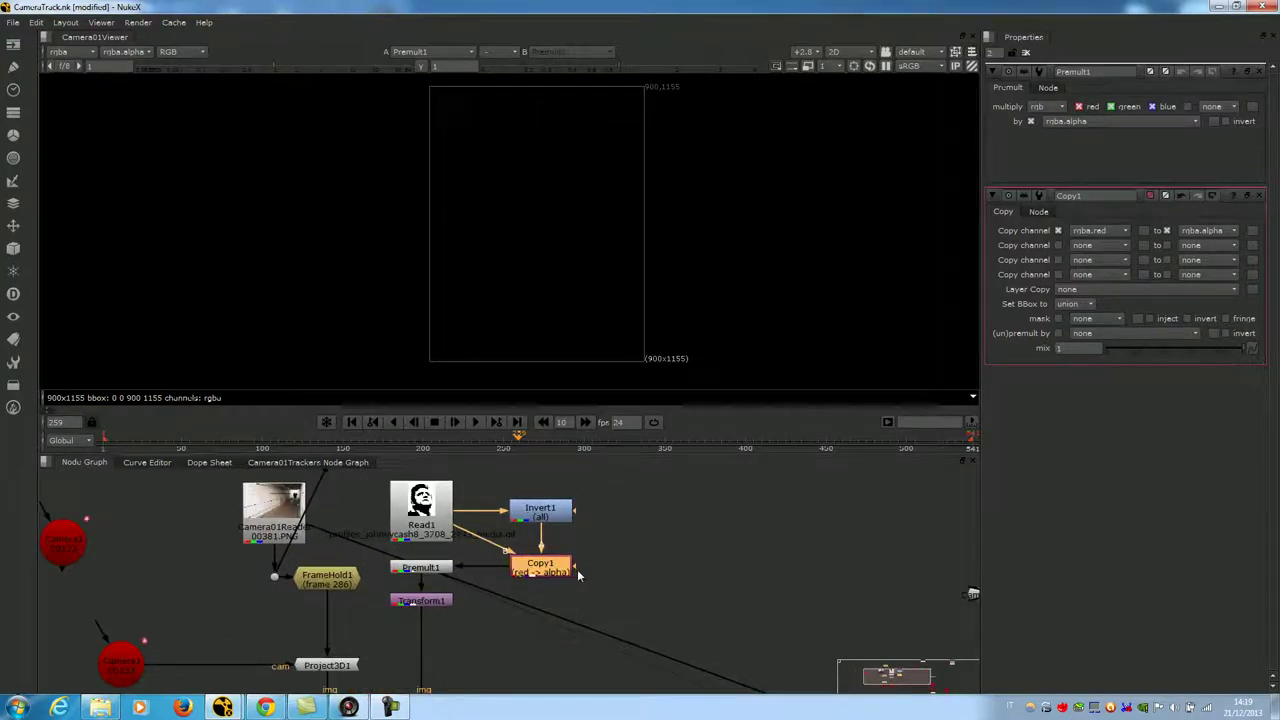
# View Camera01Scene in 3D and examine the portrait on the wall card beside the projected floor card.
pyautogui.scroll(2, 577, 569)
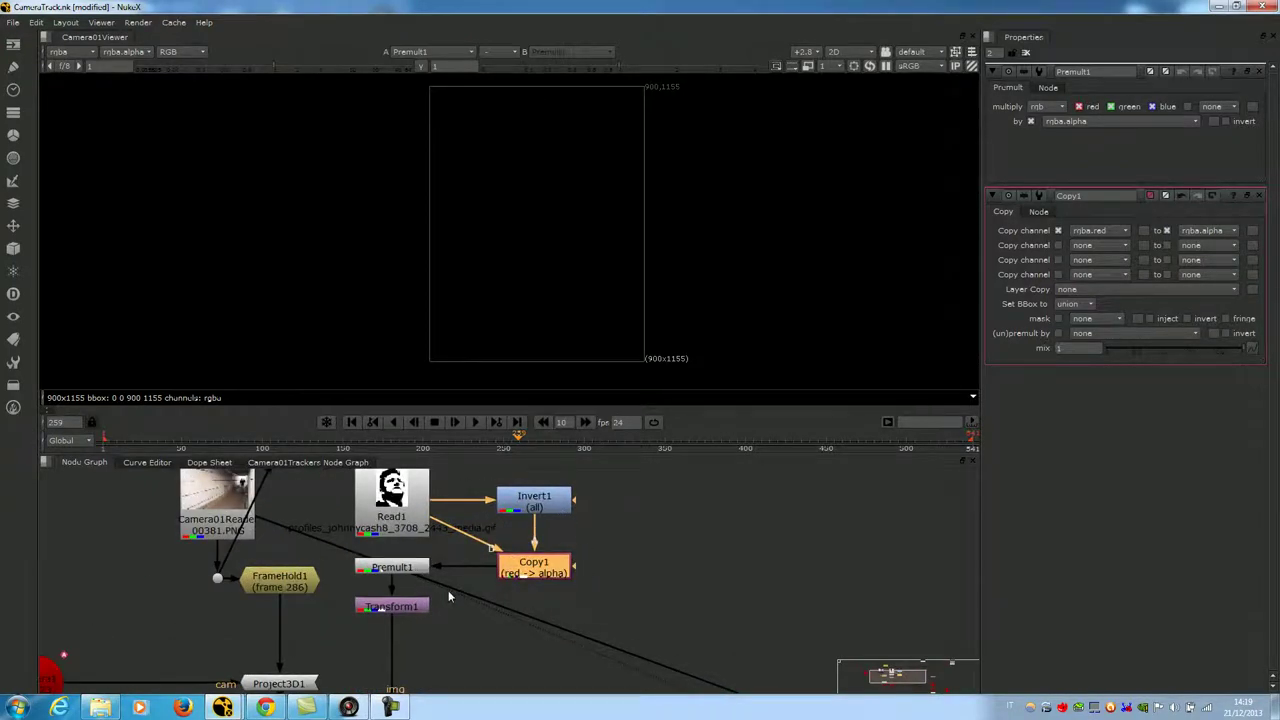
pyautogui.scroll(-2, 586, 598)
pyautogui.moveTo(692, 625); pyautogui.dragTo(624, 591, button='middle')
pyautogui.scroll(-3, 624, 591)
pyautogui.click(695, 605)
pyautogui.press('1')
pyautogui.scroll(-2, 494, 266)
pyautogui.scroll(4, 306, 286)
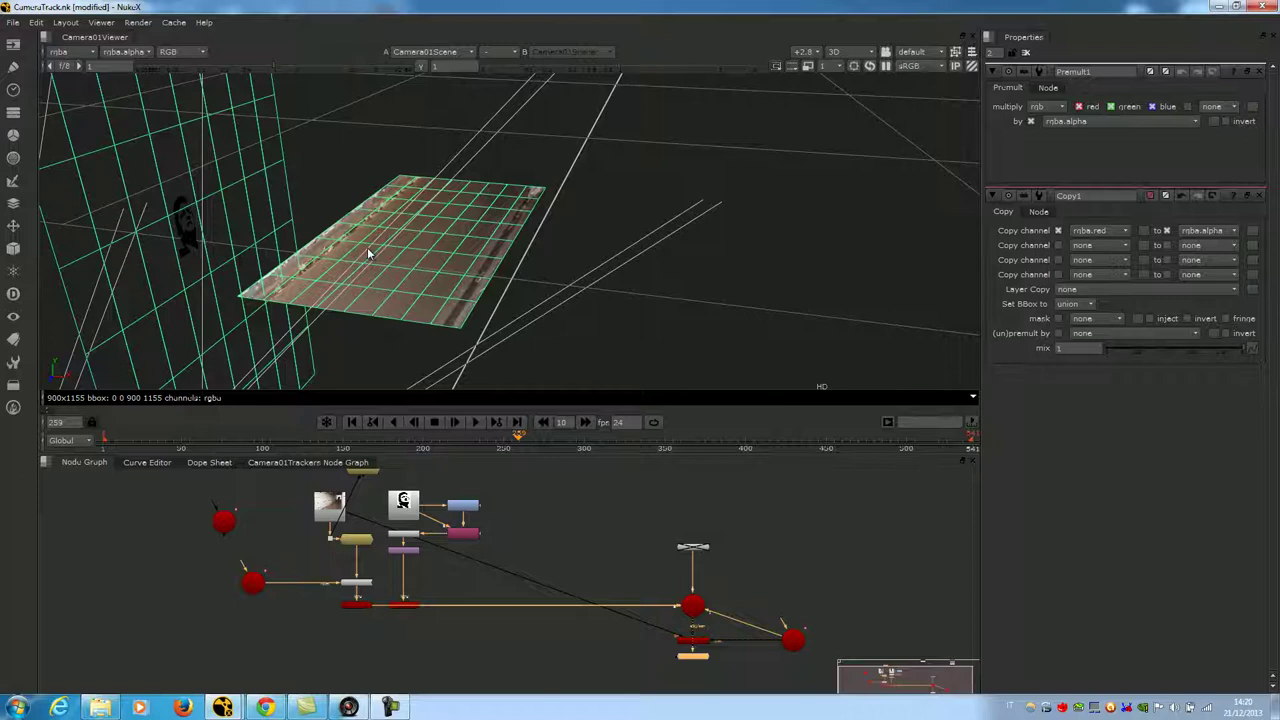
pyautogui.keyDown('ctrl'); pyautogui.moveTo(369, 254); pyautogui.dragTo(398, 271); pyautogui.keyUp('ctrl')
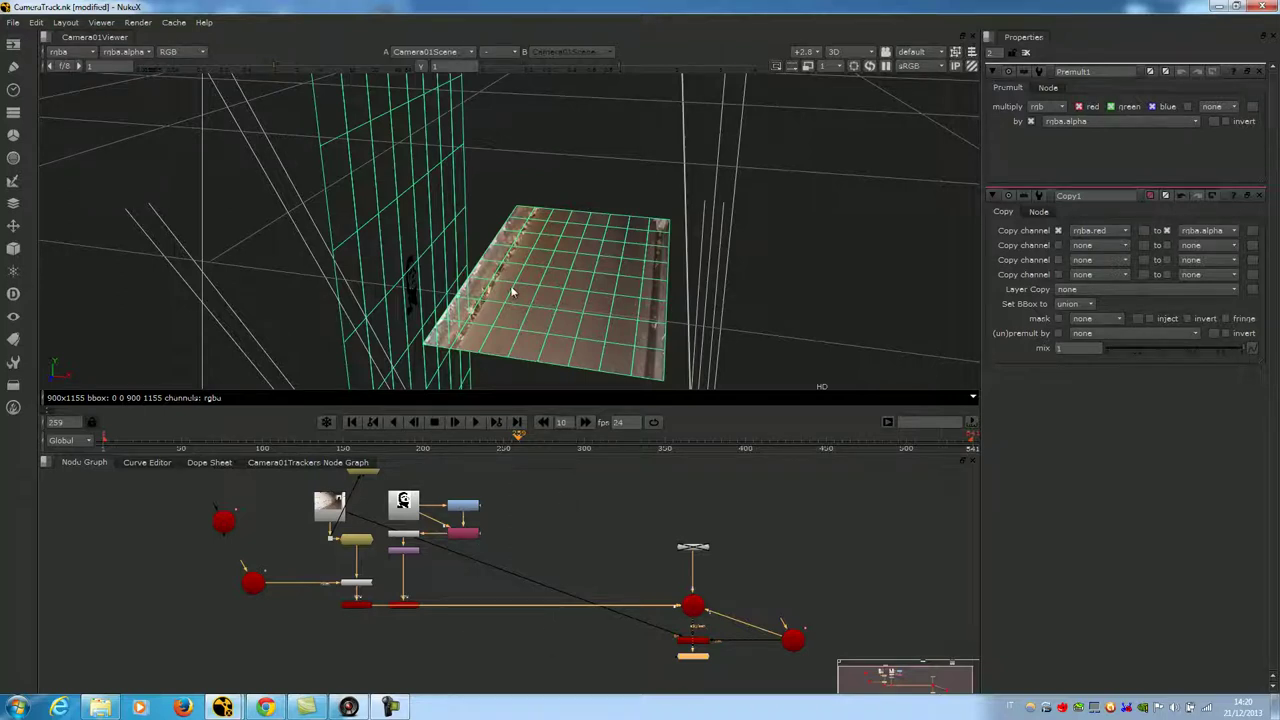
pyautogui.scroll(1, 474, 519)
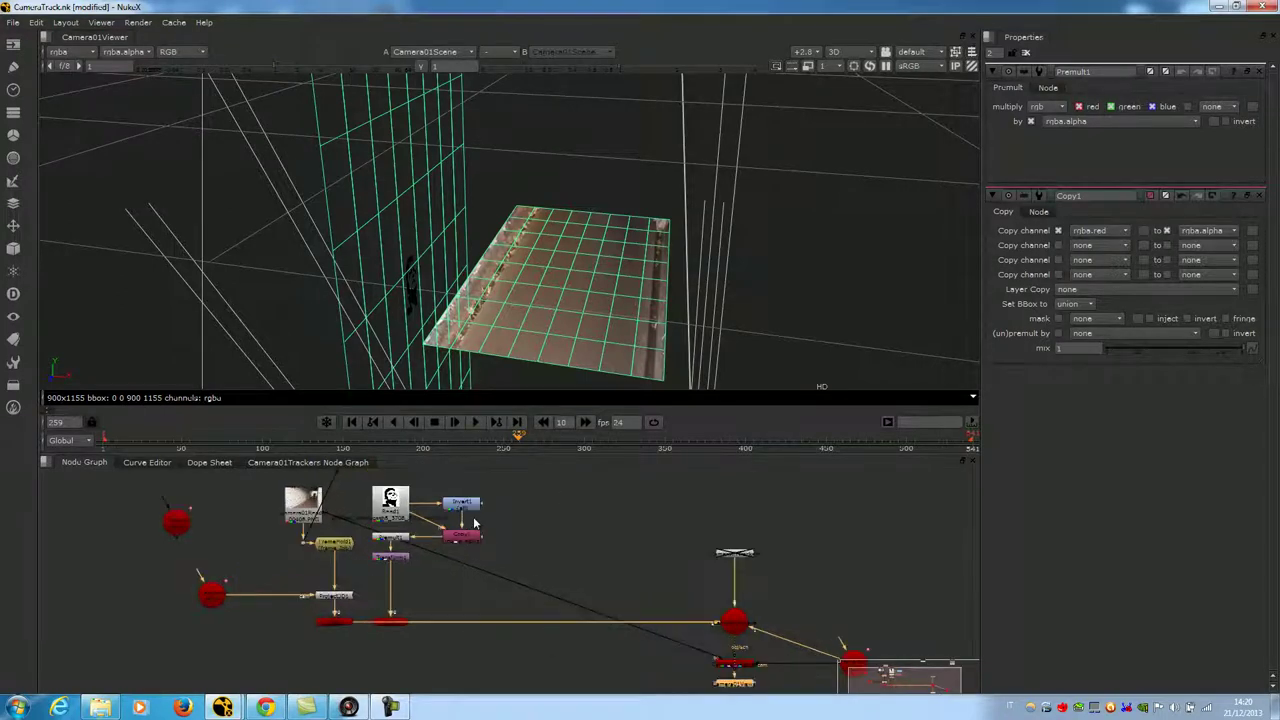
pyautogui.scroll(1, 429, 336)
pyautogui.moveTo(389, 321); pyautogui.dragTo(395, 306, button='middle')
pyautogui.keyDown('ctrl'); pyautogui.moveTo(395, 311); pyautogui.dragTo(404, 241); pyautogui.keyUp('ctrl')
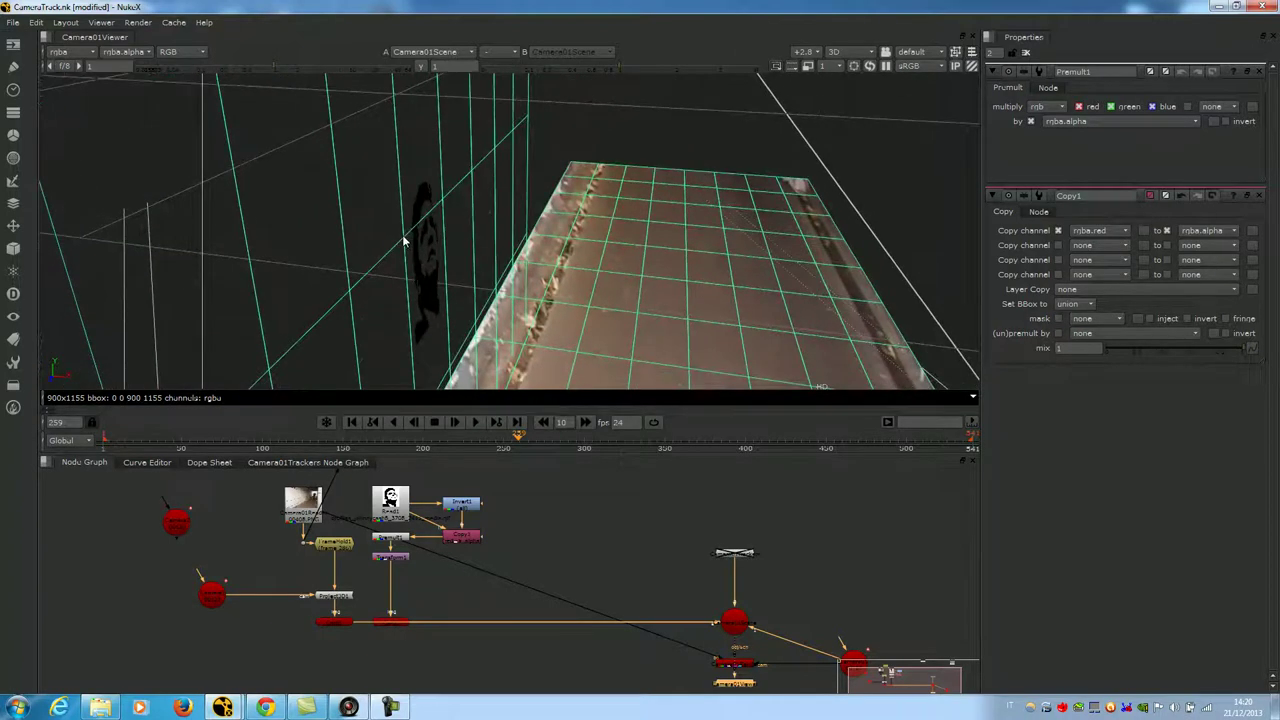
pyautogui.scroll(3, 460, 518)
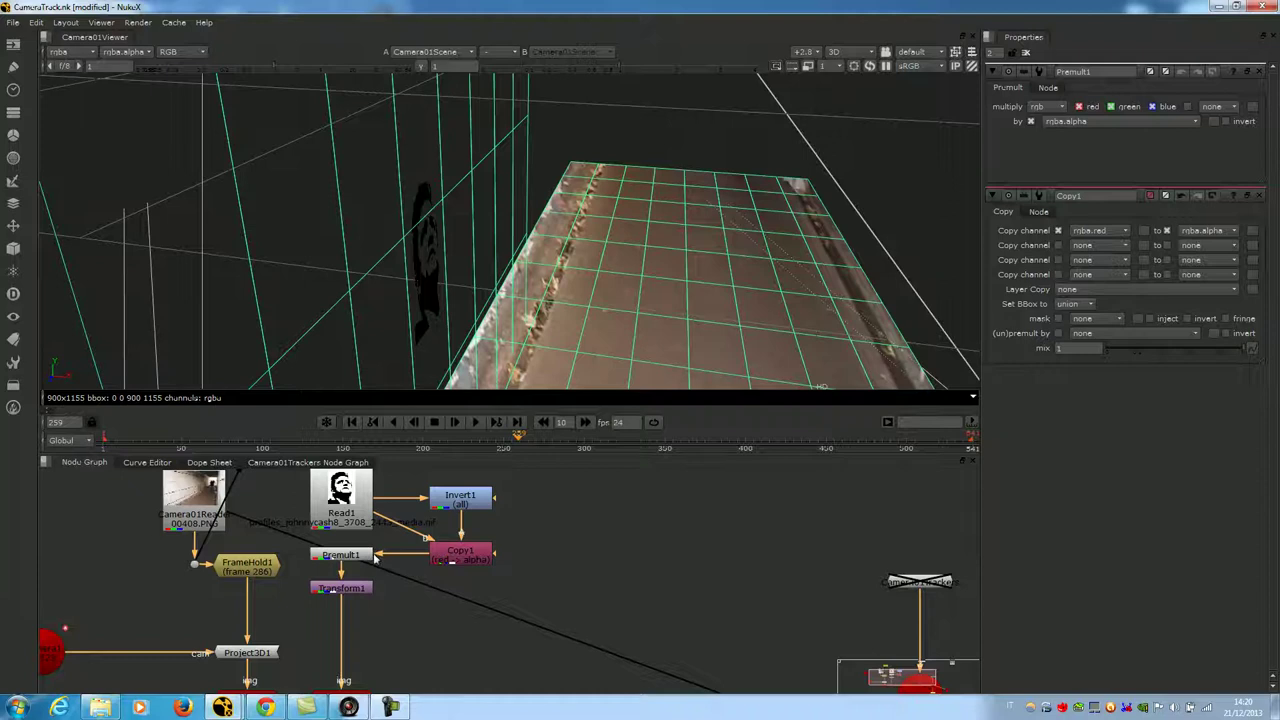
# Review the portrait's node chain down to Card2, viewing Read1, Invert1, Premult1 and Transform1 and checking Copy1's channel settings.
pyautogui.moveTo(437, 630); pyautogui.dragTo(465, 555, button='middle')
pyautogui.click(394, 622)
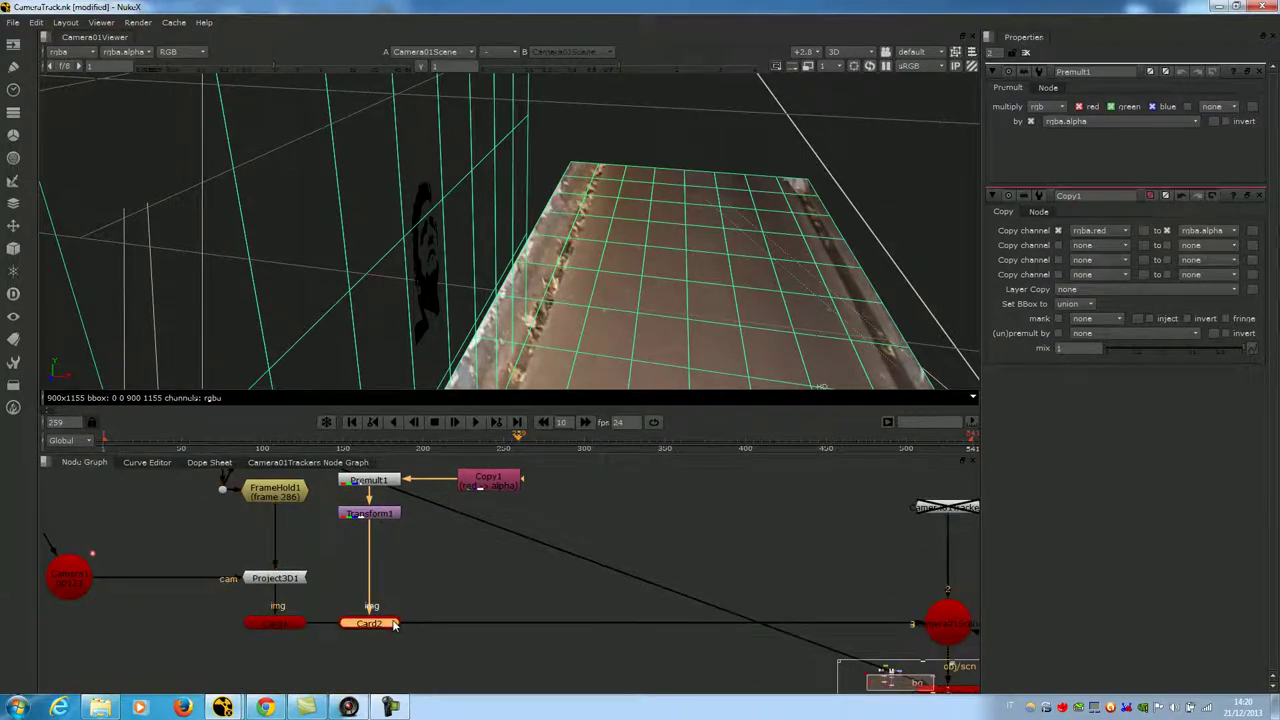
pyautogui.moveTo(439, 512); pyautogui.dragTo(442, 583, button='middle')
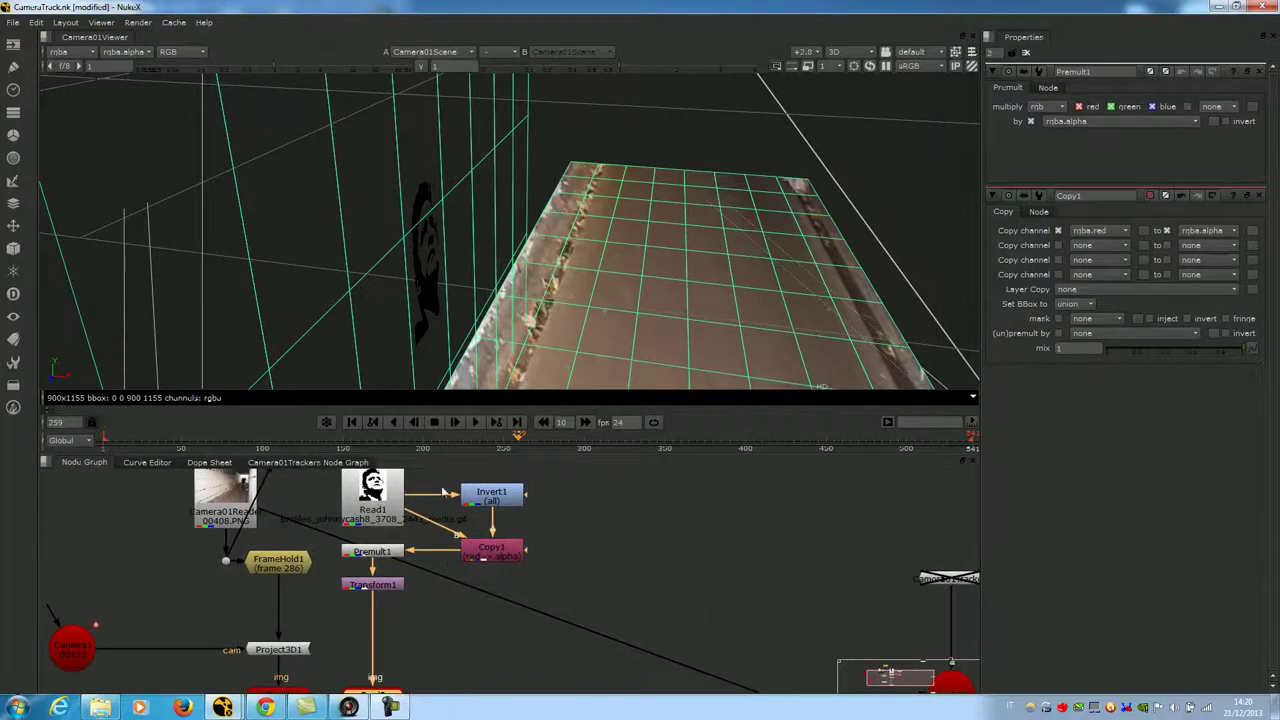
pyautogui.scroll(3, 394, 290)
pyautogui.scroll(-2, 389, 292)
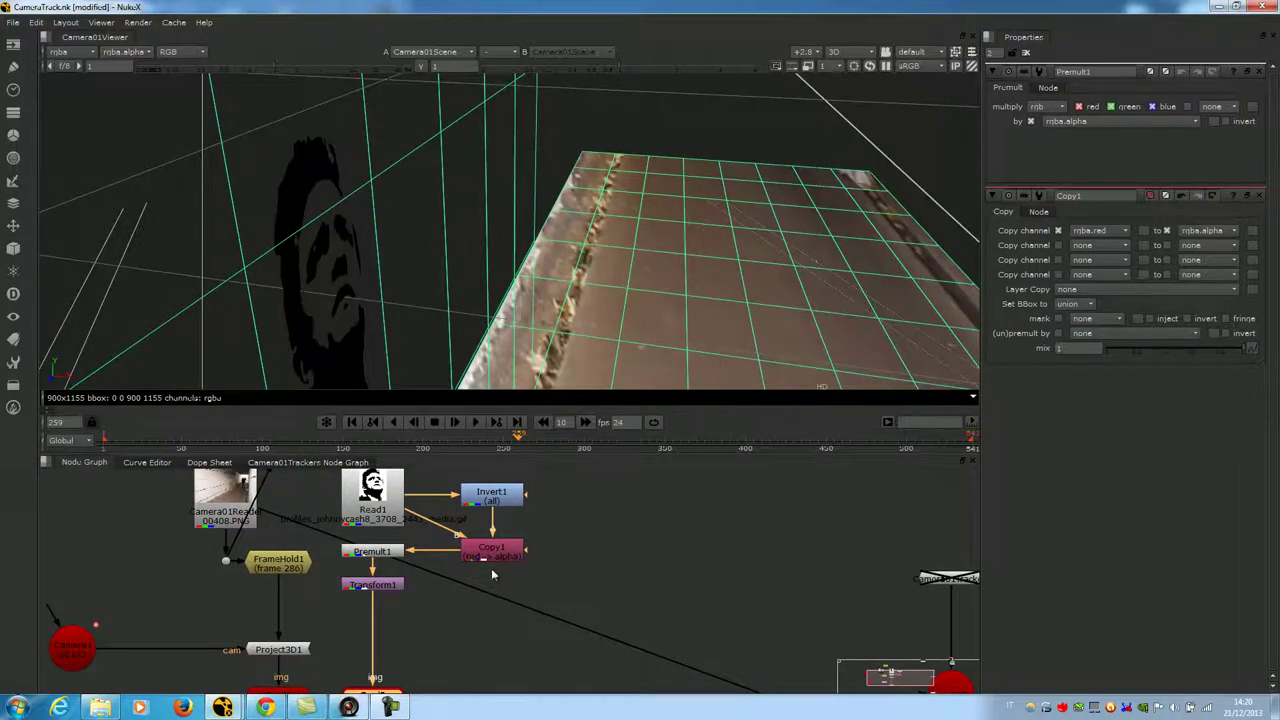
pyautogui.click(477, 503)
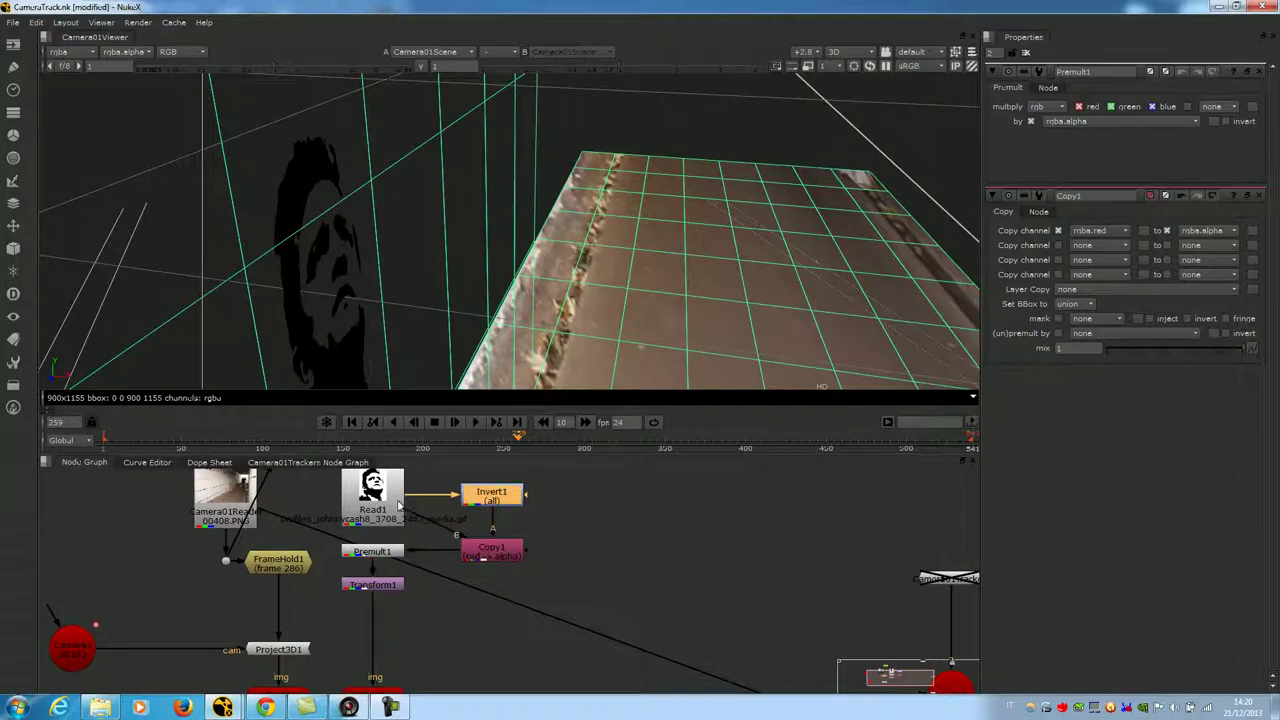
pyautogui.click(390, 501)
pyautogui.press('1')
pyautogui.click(512, 504)
pyautogui.press('1')
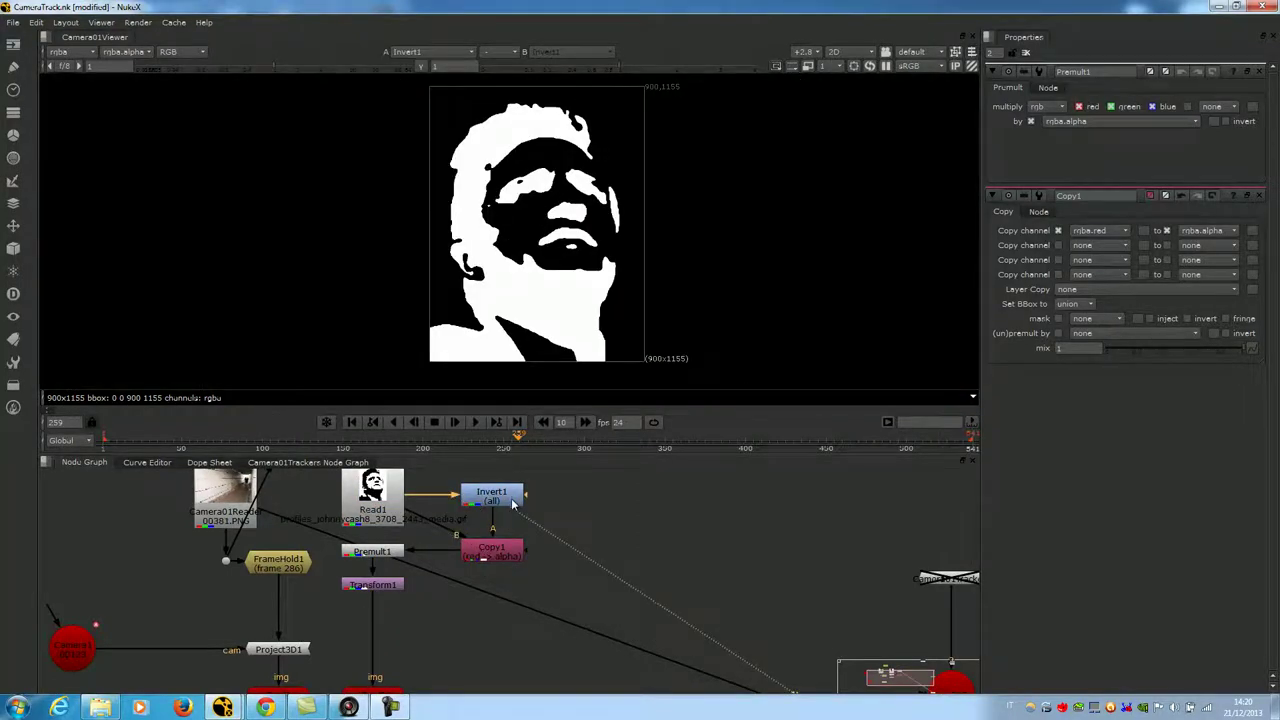
pyautogui.doubleClick(507, 549)
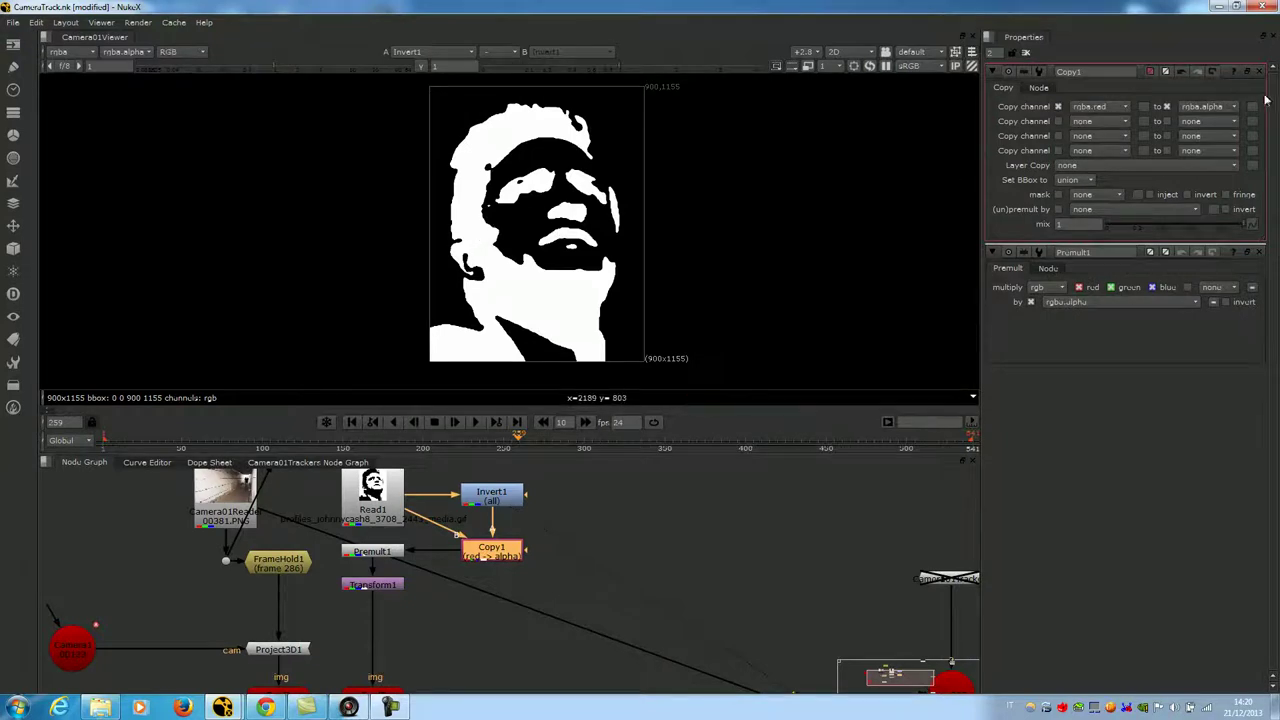
pyautogui.click(395, 552)
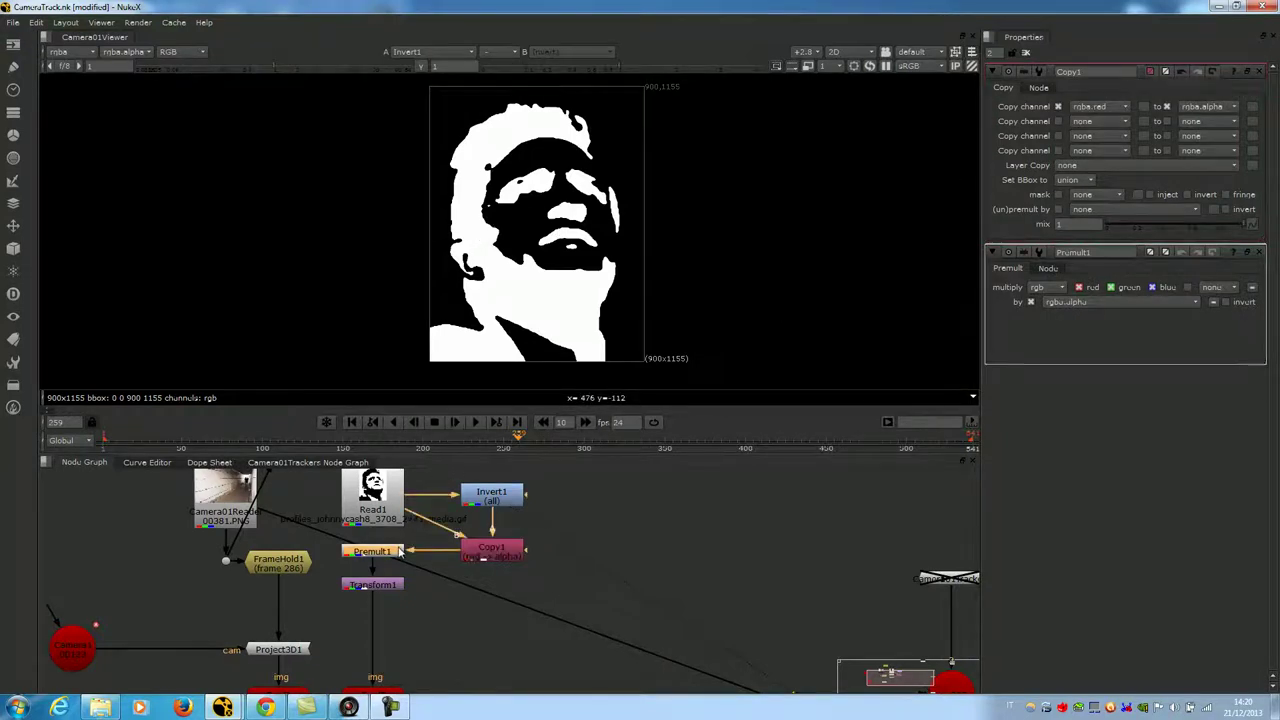
pyautogui.press('1')
pyautogui.doubleClick(387, 586)
pyautogui.press('1')
pyautogui.scroll(-4, 451, 623)
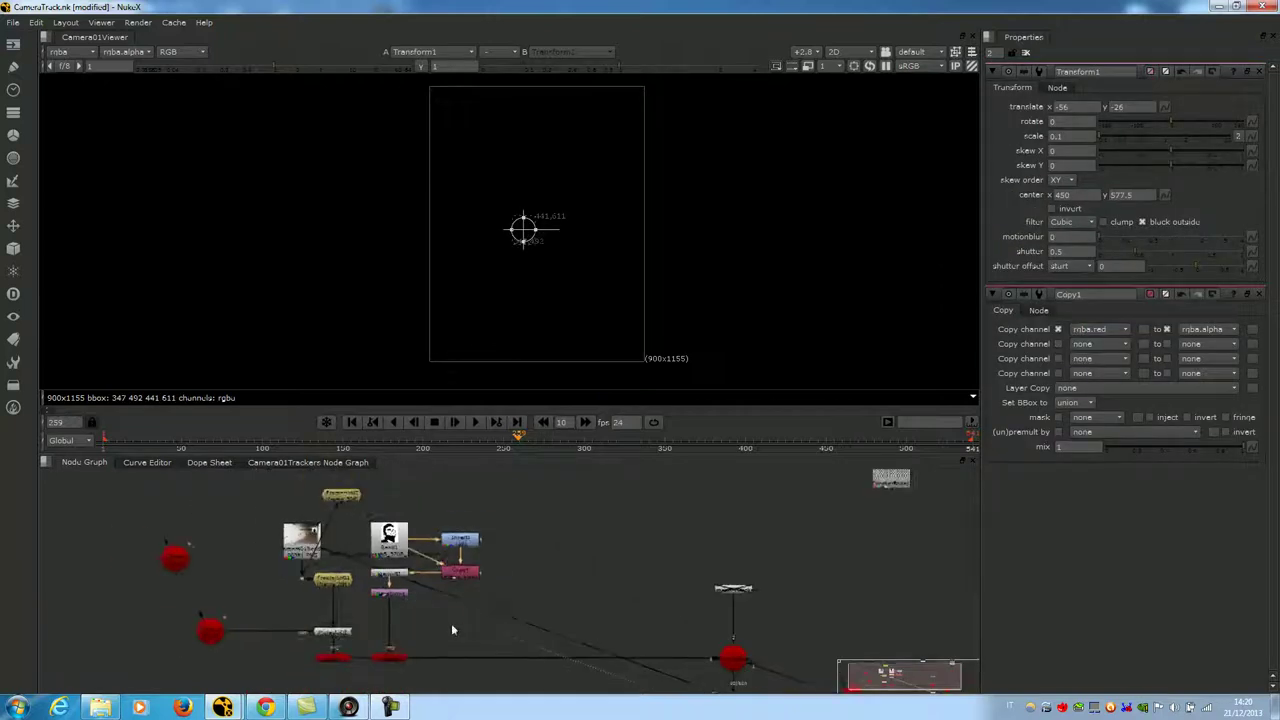
# View the Camera01Render output close up on the wall portrait with the viewer overlay turned off.
pyautogui.click(742, 643)
pyautogui.press('1')
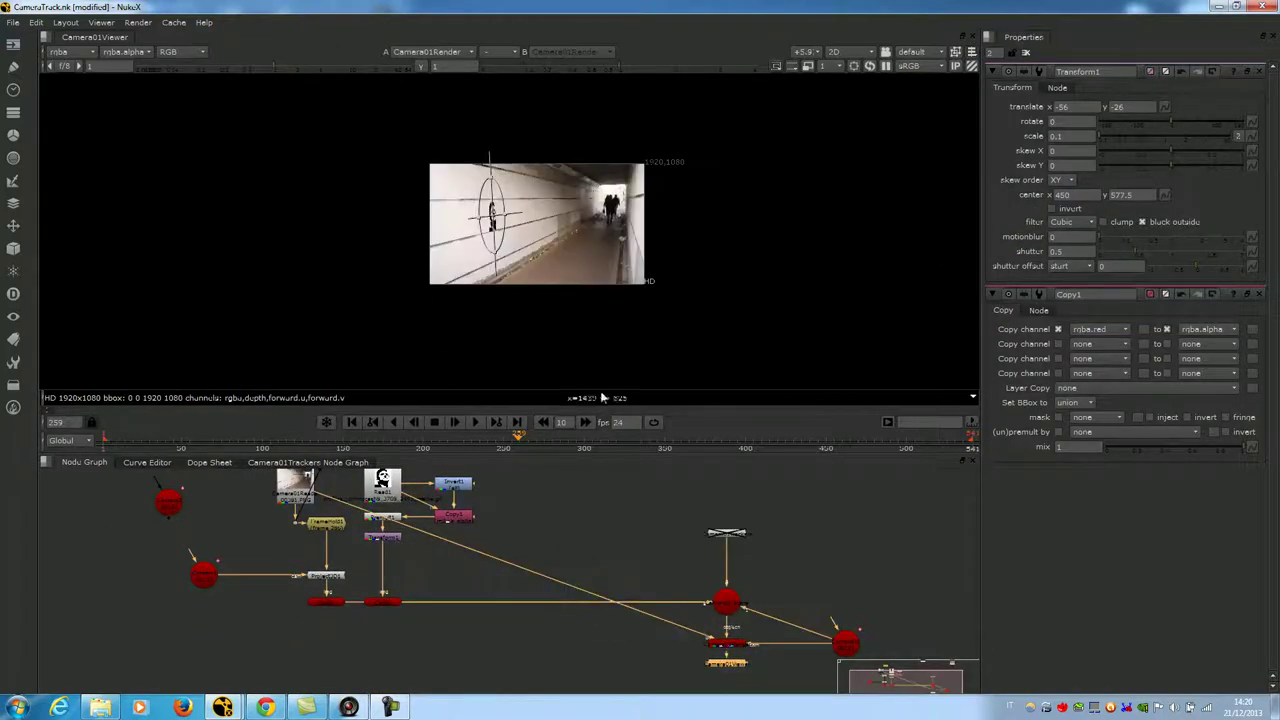
pyautogui.scroll(3, 504, 199)
pyautogui.click(504, 561)
pyautogui.scroll(2, 508, 536)
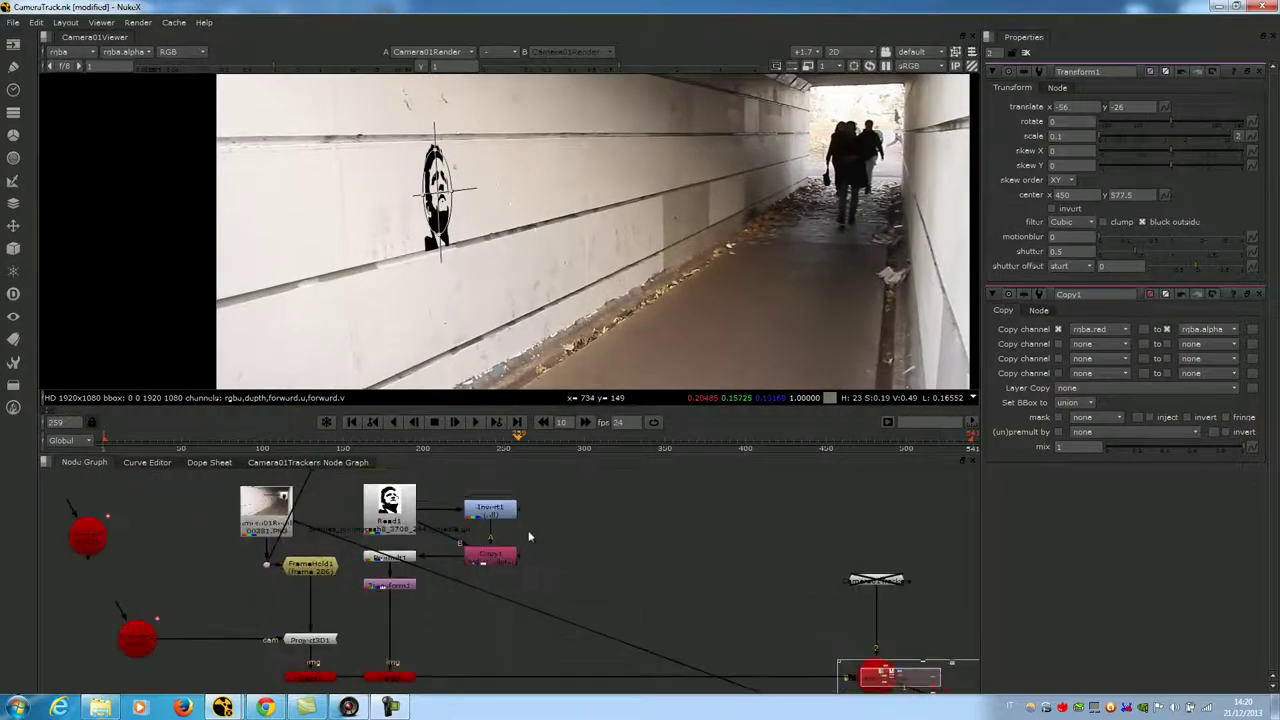
pyautogui.press('o')
# Move Invert1 and Copy1 aside and insert a Grade between Copy1 and Premult1 with blackpoint -0.12 and whitepoint 0.7.
pyautogui.moveTo(454, 486); pyautogui.dragTo(585, 570)
pyautogui.click(613, 592)
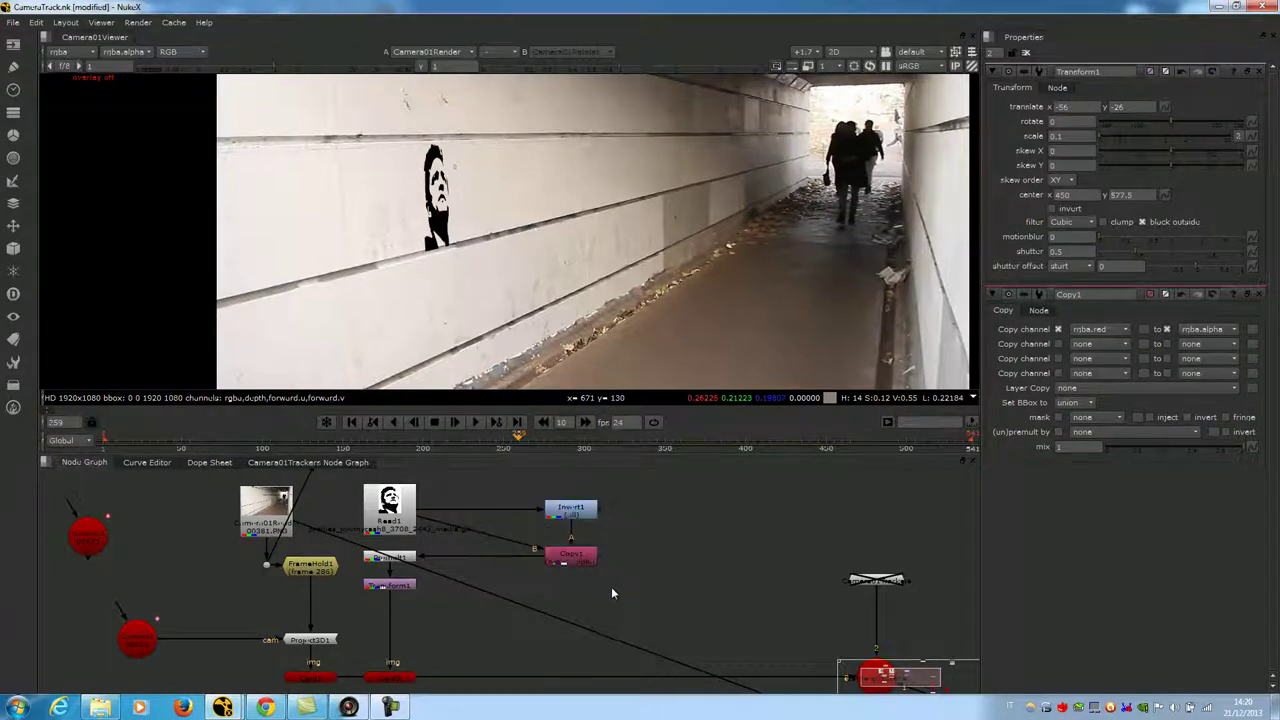
pyautogui.press('g')
pyautogui.moveTo(607, 586); pyautogui.dragTo(501, 561)
pyautogui.moveTo(1155, 124)
pyautogui.mouseDown()
pyautogui.moveTo(1132, 128)
pyautogui.moveTo(1147, 132)
pyautogui.mouseUp()
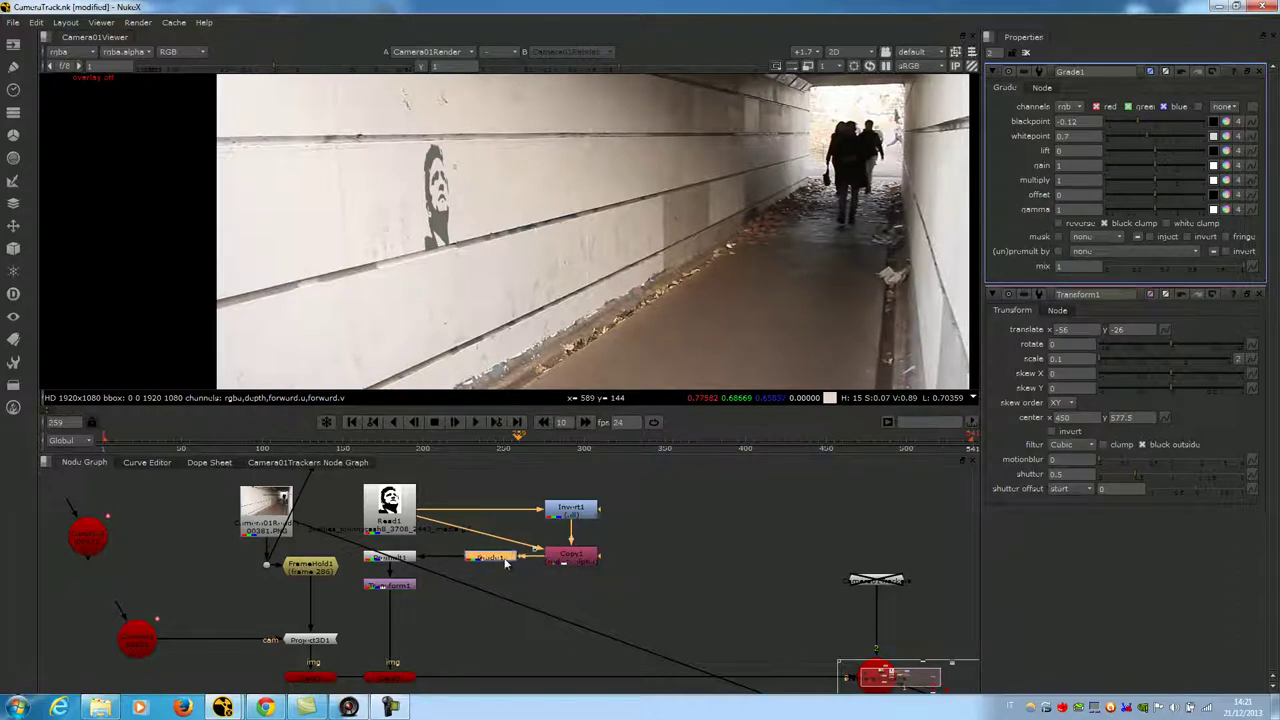
# Insert a Blur of size 11.5 between Grade1 and Premult1, and check the rendered portrait through frame 388.
pyautogui.press('b')
pyautogui.moveTo(494, 572); pyautogui.dragTo(515, 556)
pyautogui.click(446, 556)
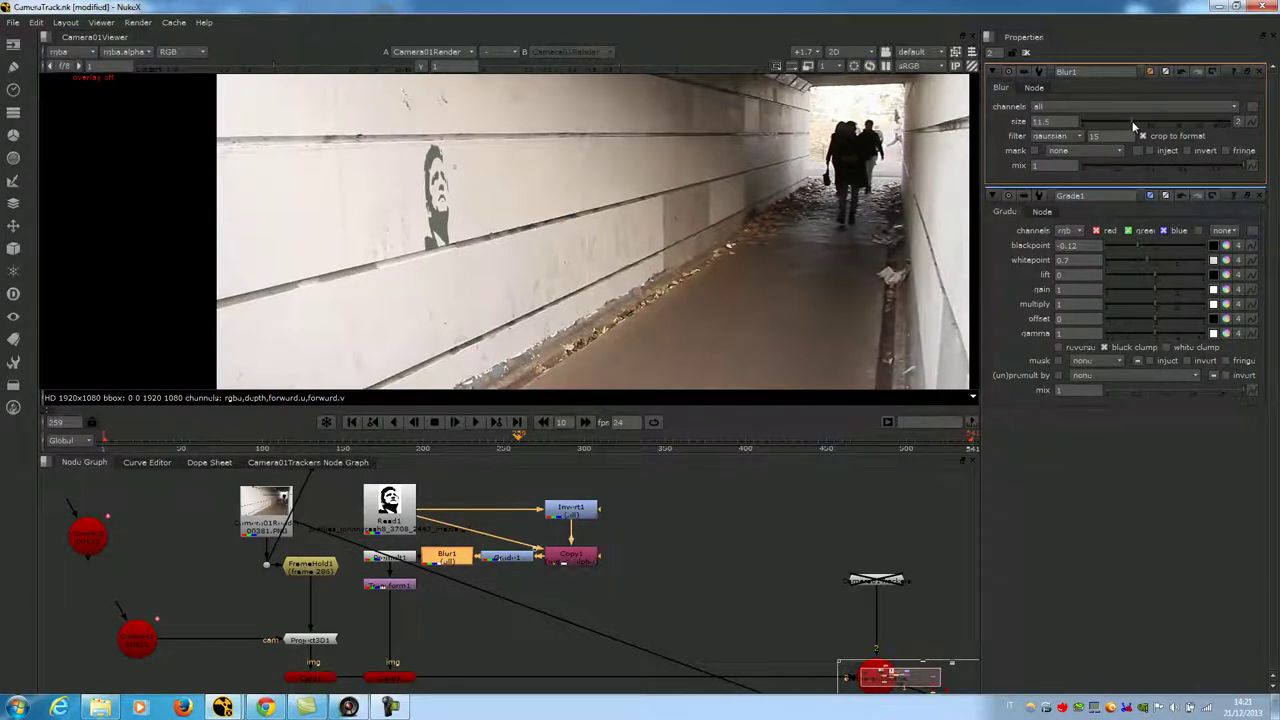
pyautogui.scroll(-2, 528, 208)
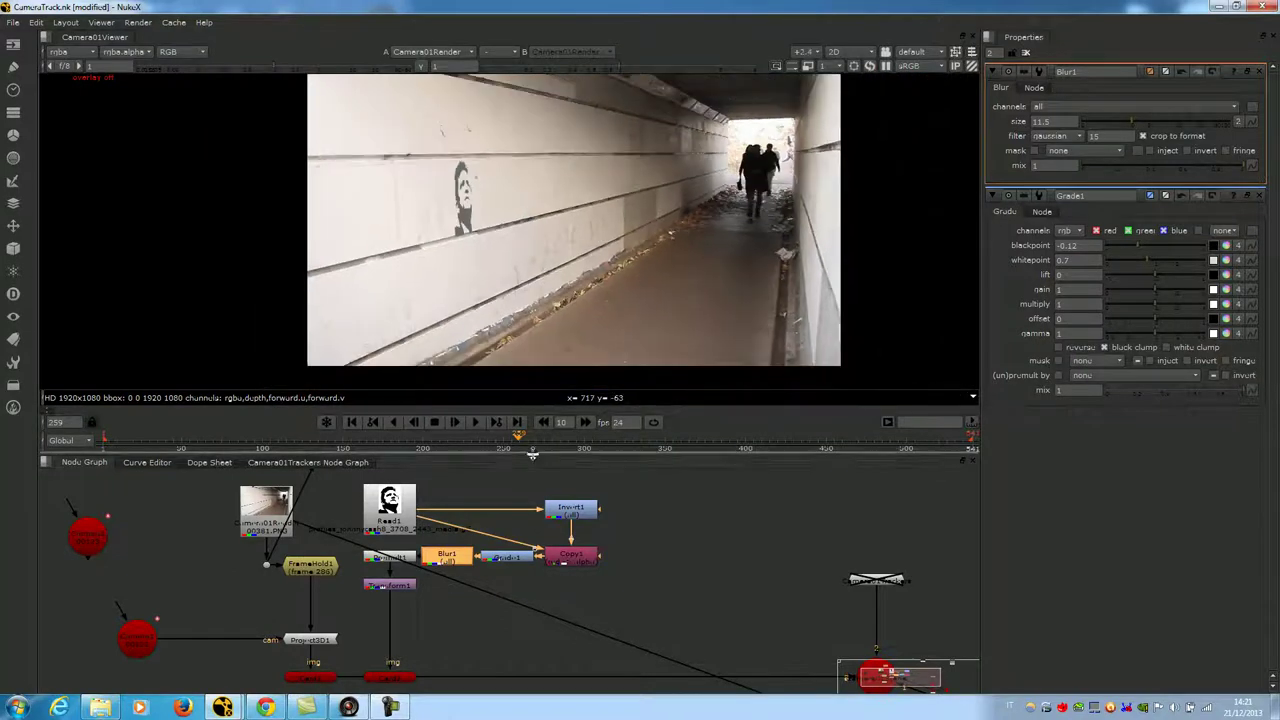
pyautogui.moveTo(525, 449); pyautogui.dragTo(721, 441)
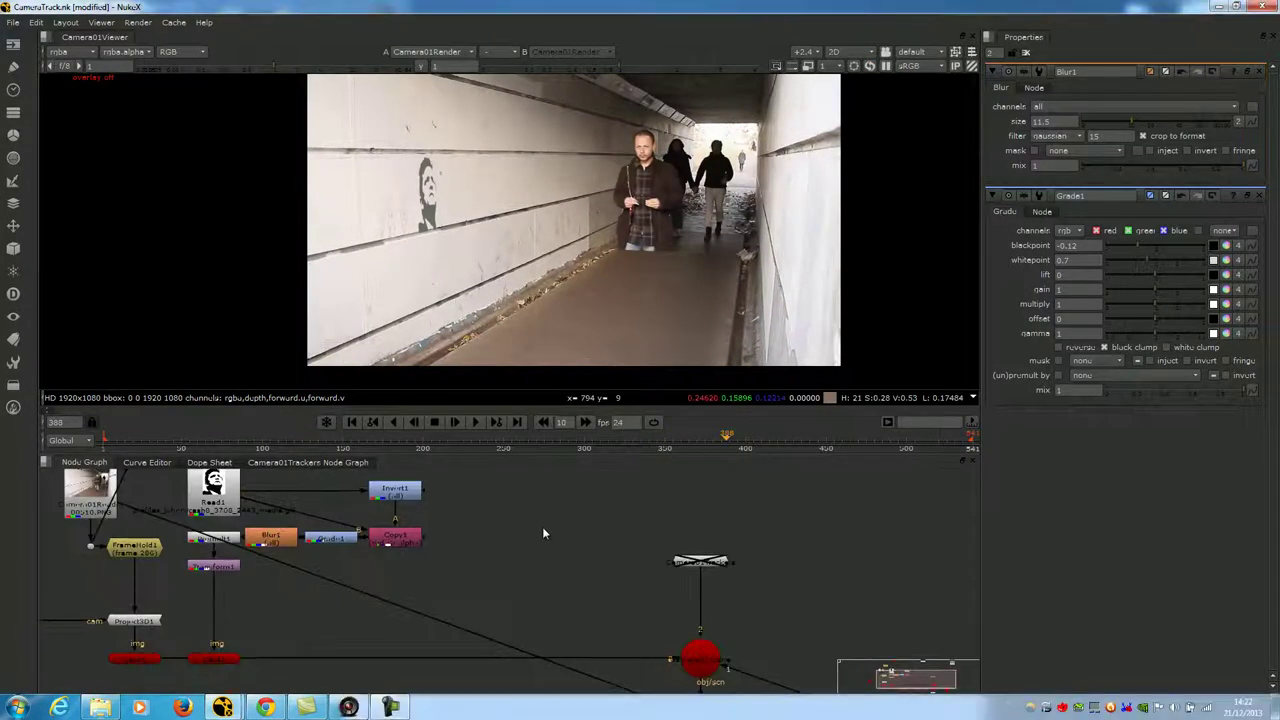
# Enlarge the node graph area and view Camera01Scene with its properties open.
pyautogui.moveTo(542, 528); pyautogui.dragTo(602, 539, button='middle')
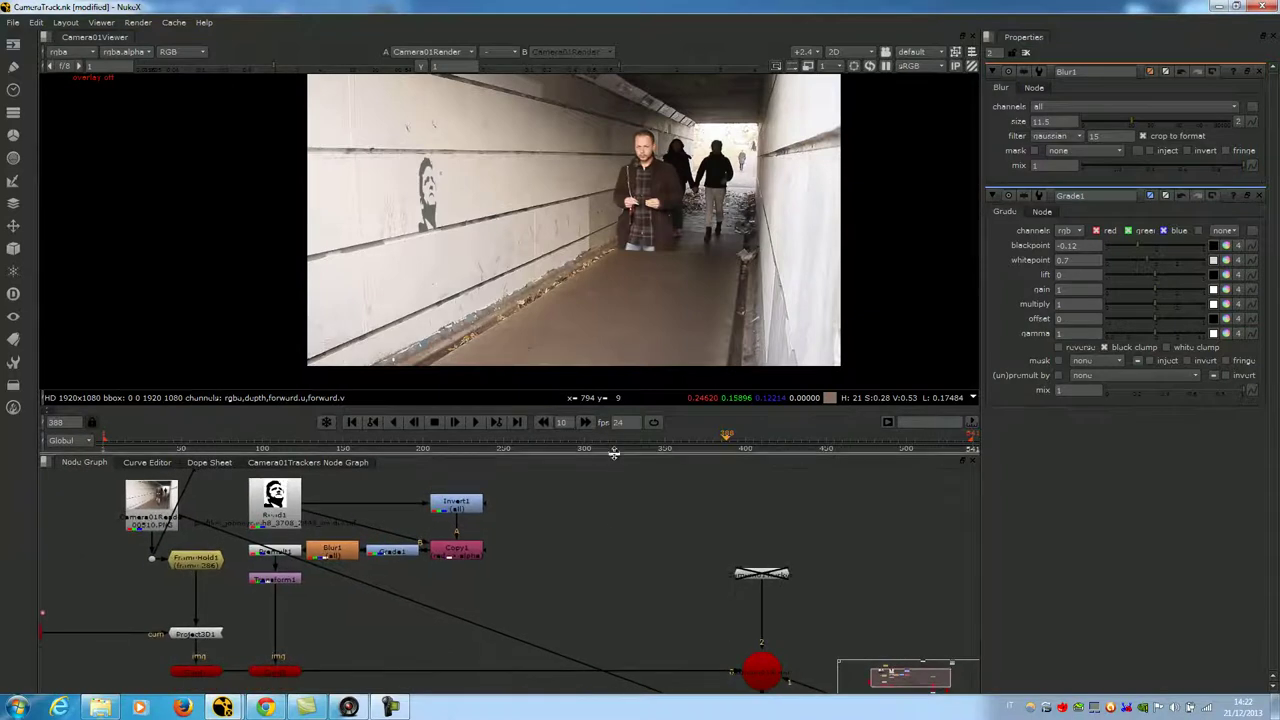
pyautogui.moveTo(610, 452); pyautogui.dragTo(613, 427)
pyautogui.moveTo(617, 489); pyautogui.dragTo(603, 516, button='middle')
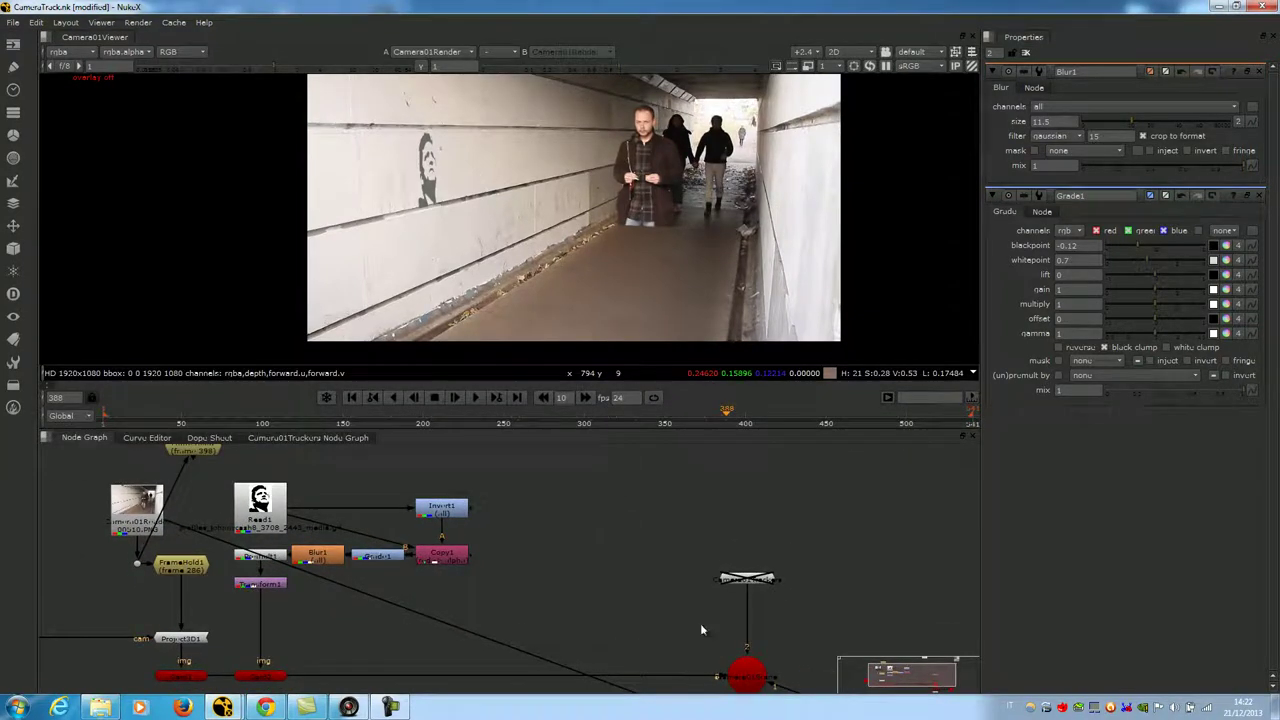
pyautogui.click(741, 673)
pyautogui.doubleClick(741, 673)
pyautogui.press('1')
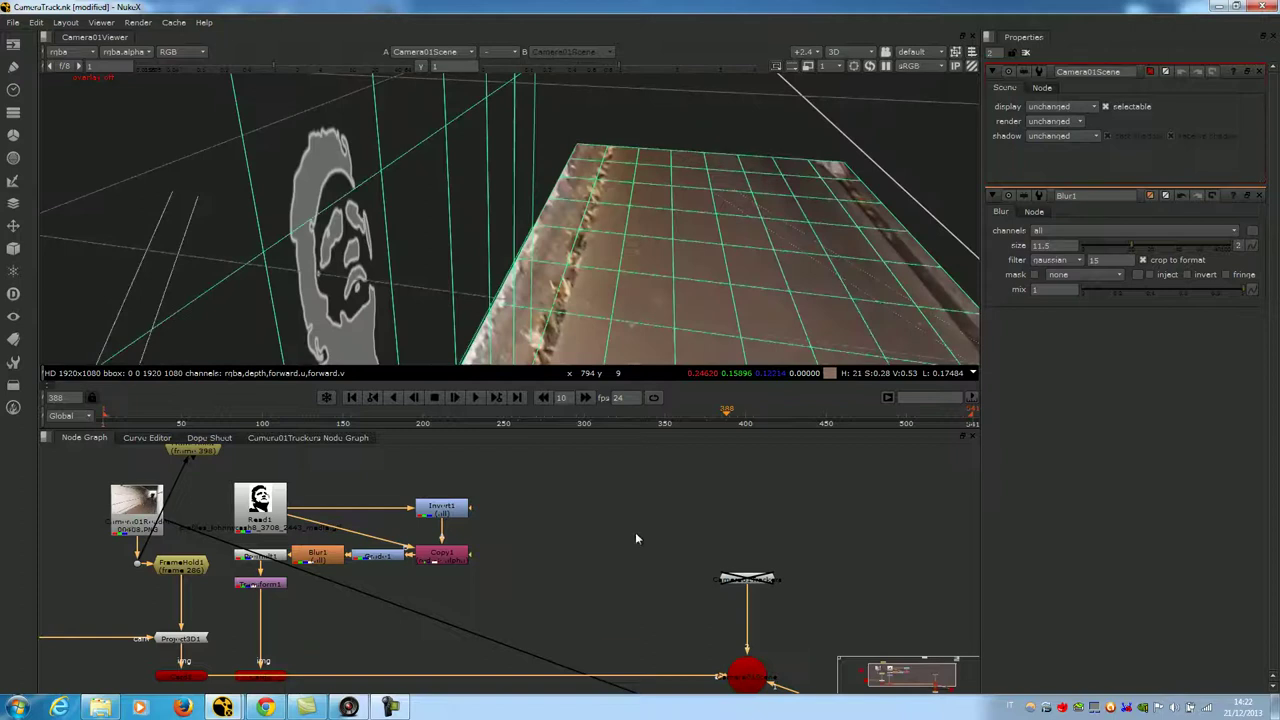
# Add a Sphere geometry node in the empty area above Camera01Scene.
pyautogui.press('Tab')
pyautogui.write('Cu')
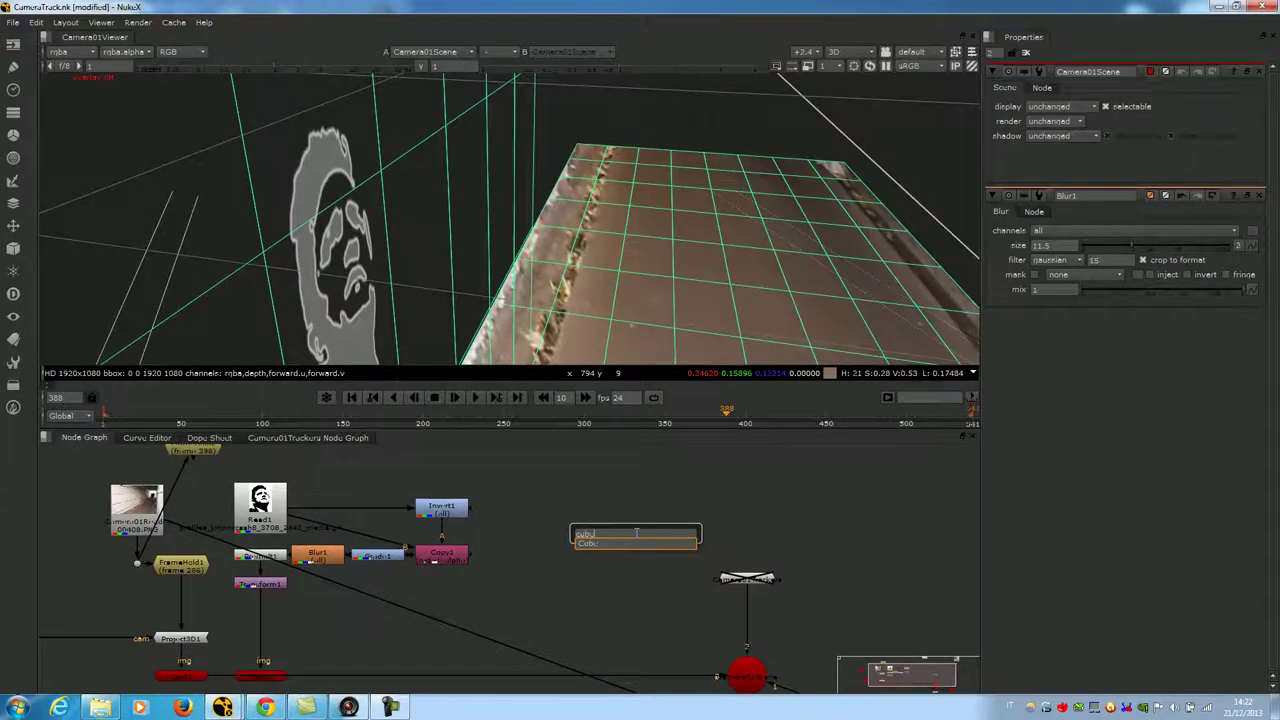
pyautogui.press('BackSpace')
pyautogui.press('BackSpace')
pyautogui.write('s')
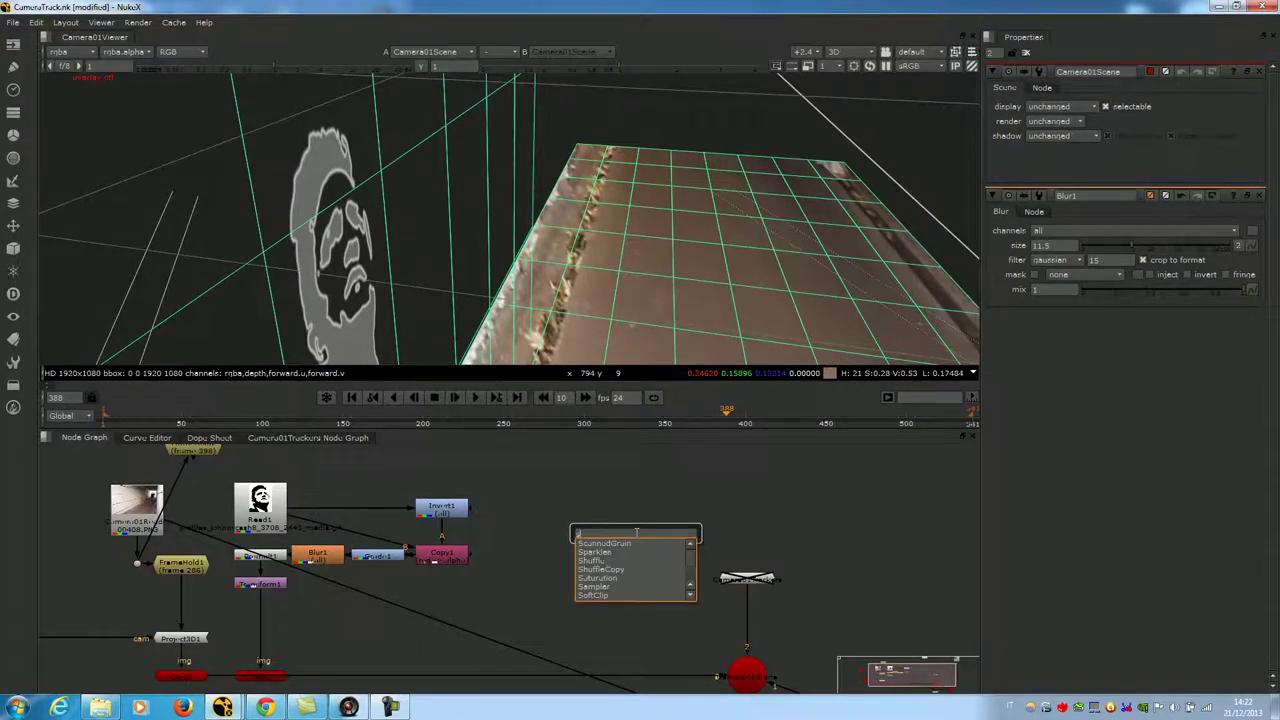
pyautogui.write('phericalTransform')
pyautogui.press('Return')
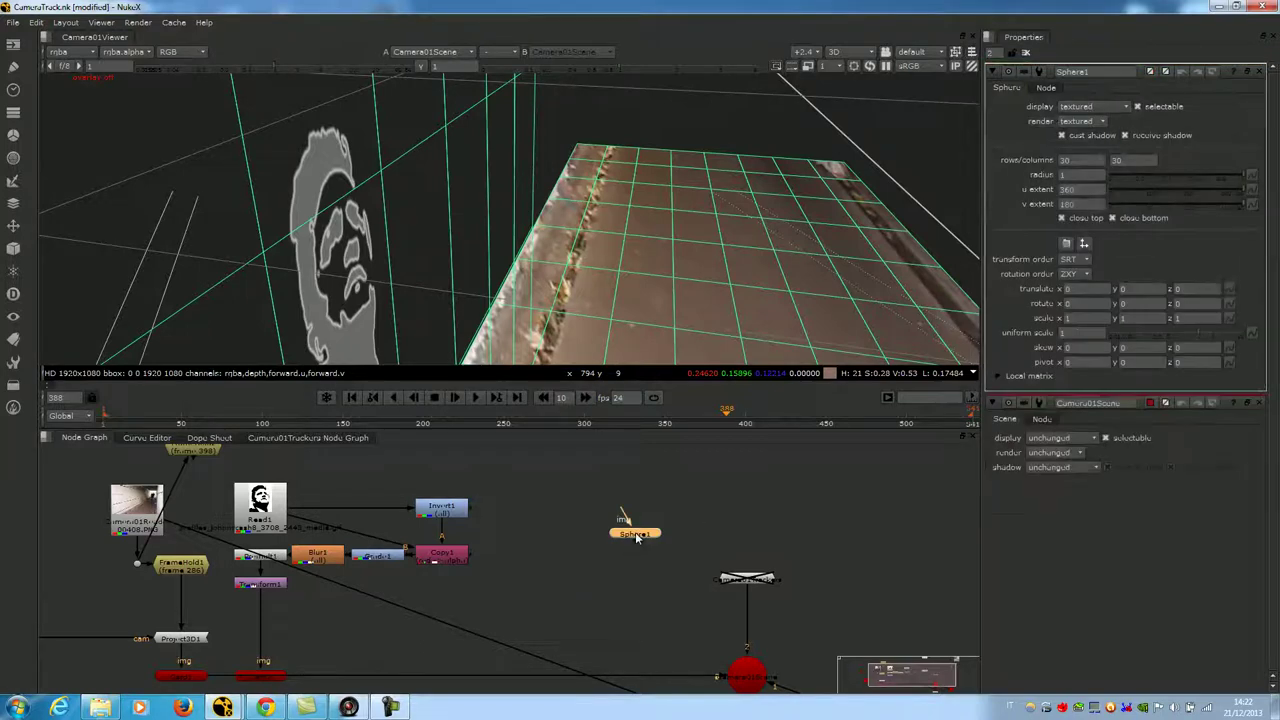
# Add a CheckerBoard as the image input of Sphere1, and connect the sphere to Camera01Scene.
pyautogui.press('Tab')
pyautogui.write('ch')
pyautogui.press('Return')
pyautogui.moveTo(631, 544)
pyautogui.mouseDown()
pyautogui.moveTo(604, 529)
pyautogui.moveTo(618, 542)
pyautogui.mouseUp()
pyautogui.moveTo(628, 610); pyautogui.dragTo(588, 558, button='middle')
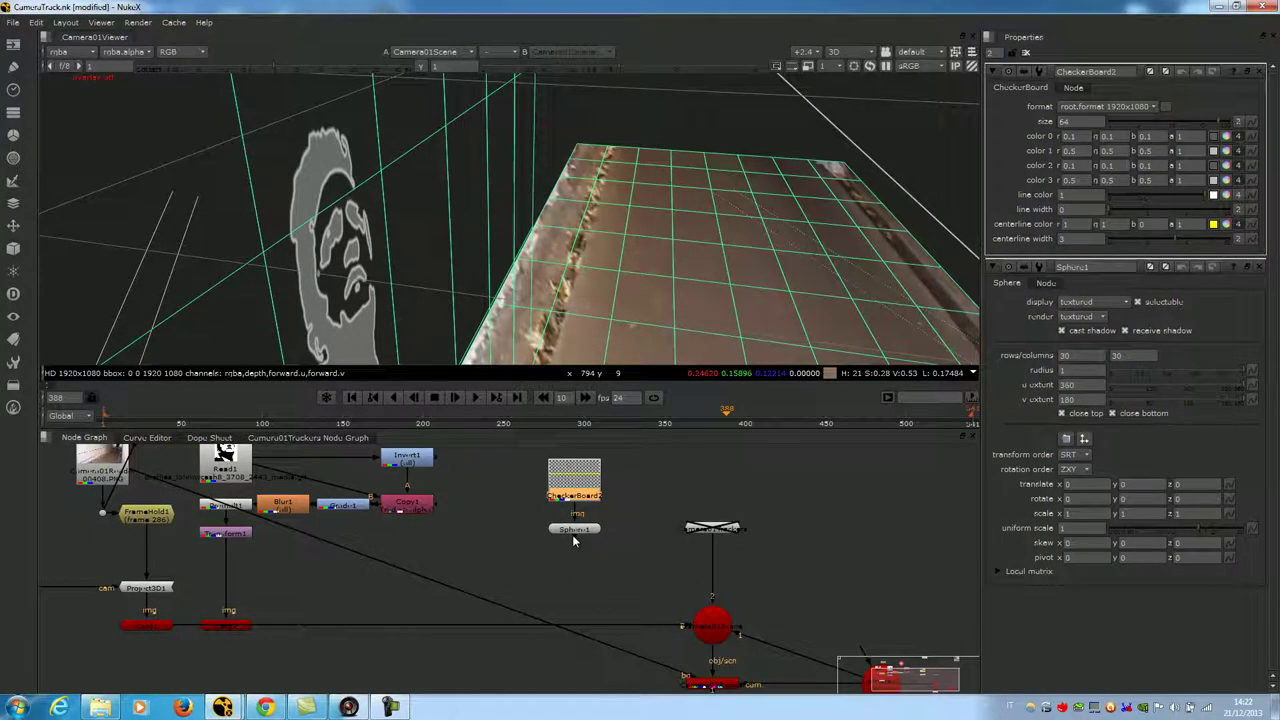
pyautogui.moveTo(574, 539); pyautogui.dragTo(708, 614)
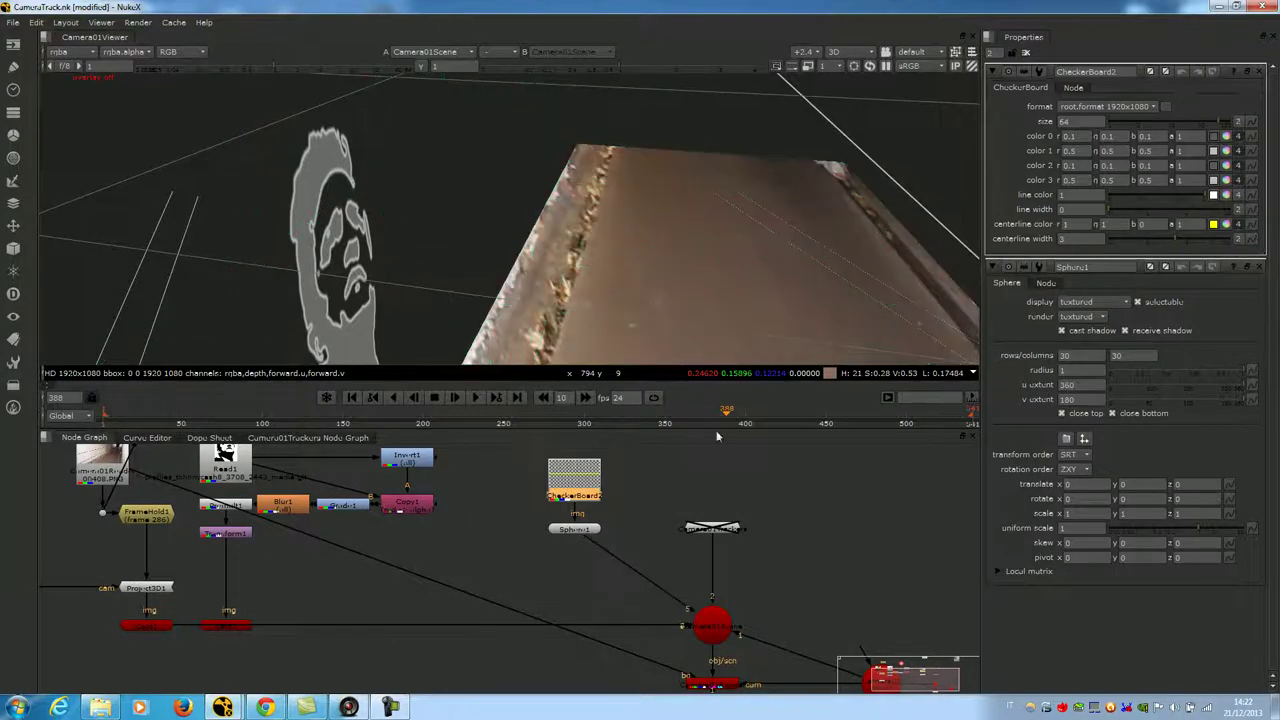
# Select the checkered sphere at the origin and move it along Z to 97.75, near the floor card.
pyautogui.scroll(-6, 707, 272)
pyautogui.keyDown('ctrl'); pyautogui.moveTo(671, 178); pyautogui.dragTo(643, 291); pyautogui.keyUp('ctrl')
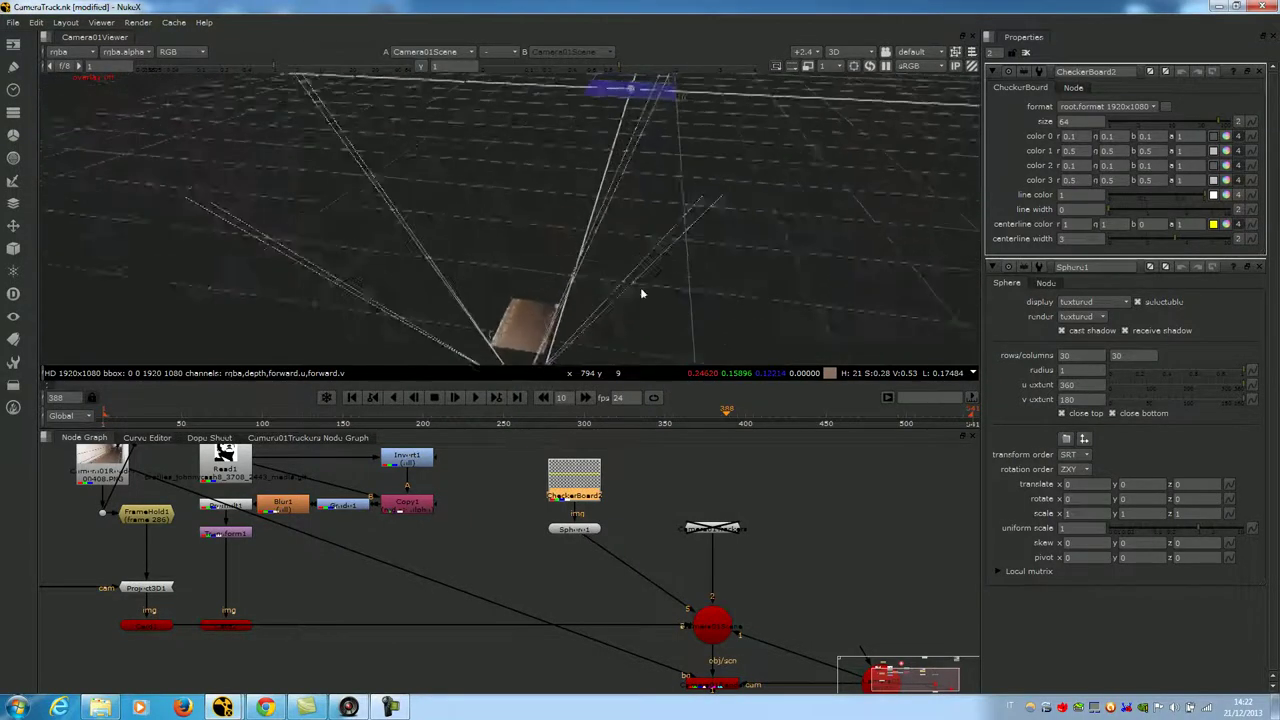
pyautogui.scroll(-2, 643, 291)
pyautogui.click(618, 114)
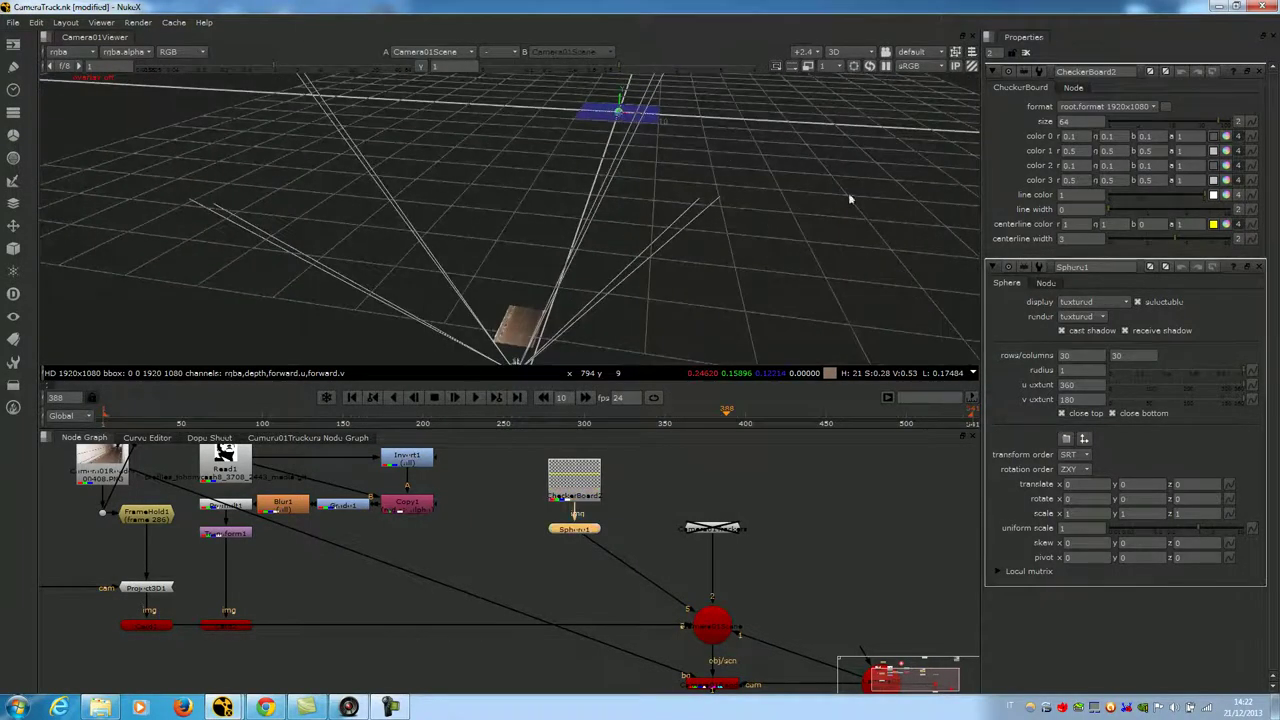
pyautogui.moveTo(618, 119); pyautogui.dragTo(546, 336)
pyautogui.scroll(2, 548, 338)
pyautogui.moveTo(552, 340); pyautogui.dragTo(560, 244, button='middle')
pyautogui.keyDown('ctrl'); pyautogui.moveTo(560, 243); pyautogui.dragTo(783, 281); pyautogui.keyUp('ctrl')
# Raise and shift the sphere over the tunnel floor card to about x -1.68, y 0.91.
pyautogui.rightClick(517, 343)
pyautogui.keyDown('ctrl'); pyautogui.moveTo(510, 340); pyautogui.dragTo(466, 326); pyautogui.keyUp('ctrl')
pyautogui.scroll(2, 466, 337)
pyautogui.moveTo(528, 353); pyautogui.dragTo(611, 198, button='middle')
pyautogui.moveTo(613, 183); pyautogui.dragTo(618, 154)
pyautogui.scroll(5, 640, 186)
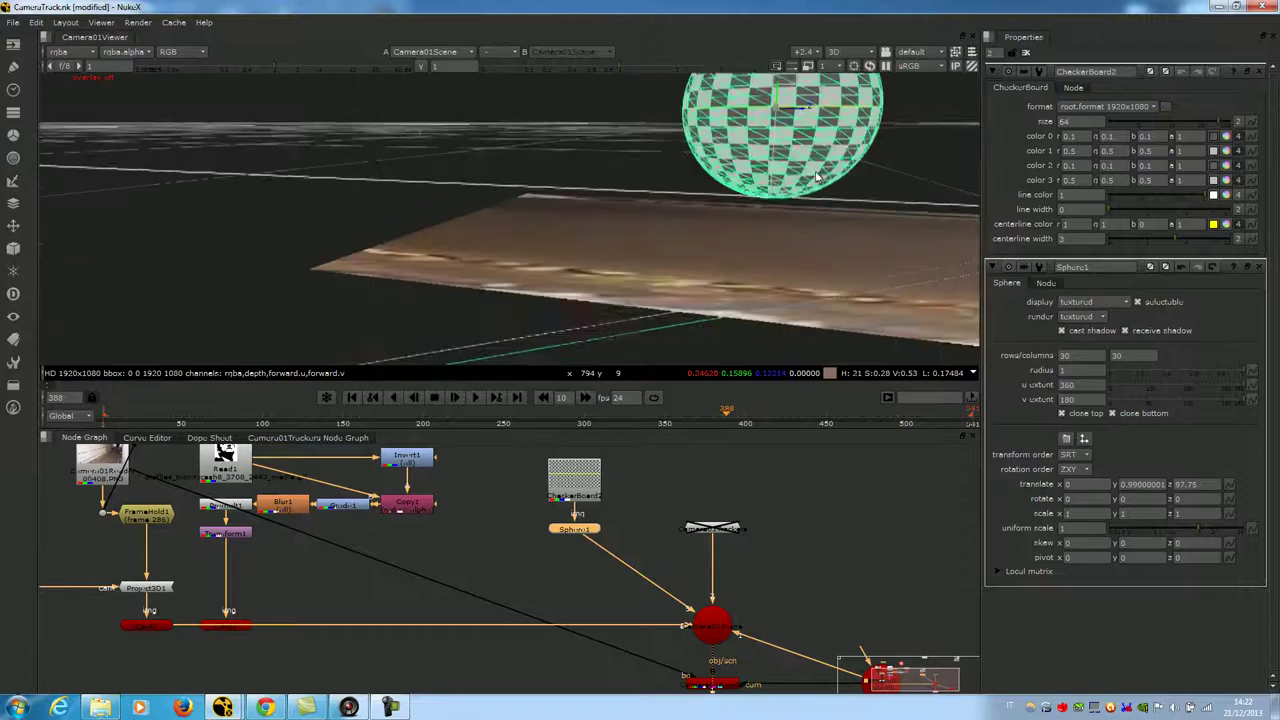
pyautogui.moveTo(778, 91); pyautogui.dragTo(636, 217)
pyautogui.scroll(-4, 686, 163)
# From the right-side view, raise the sphere to about y 1.01 so it rests on the floor grid line.
pyautogui.click(868, 52)
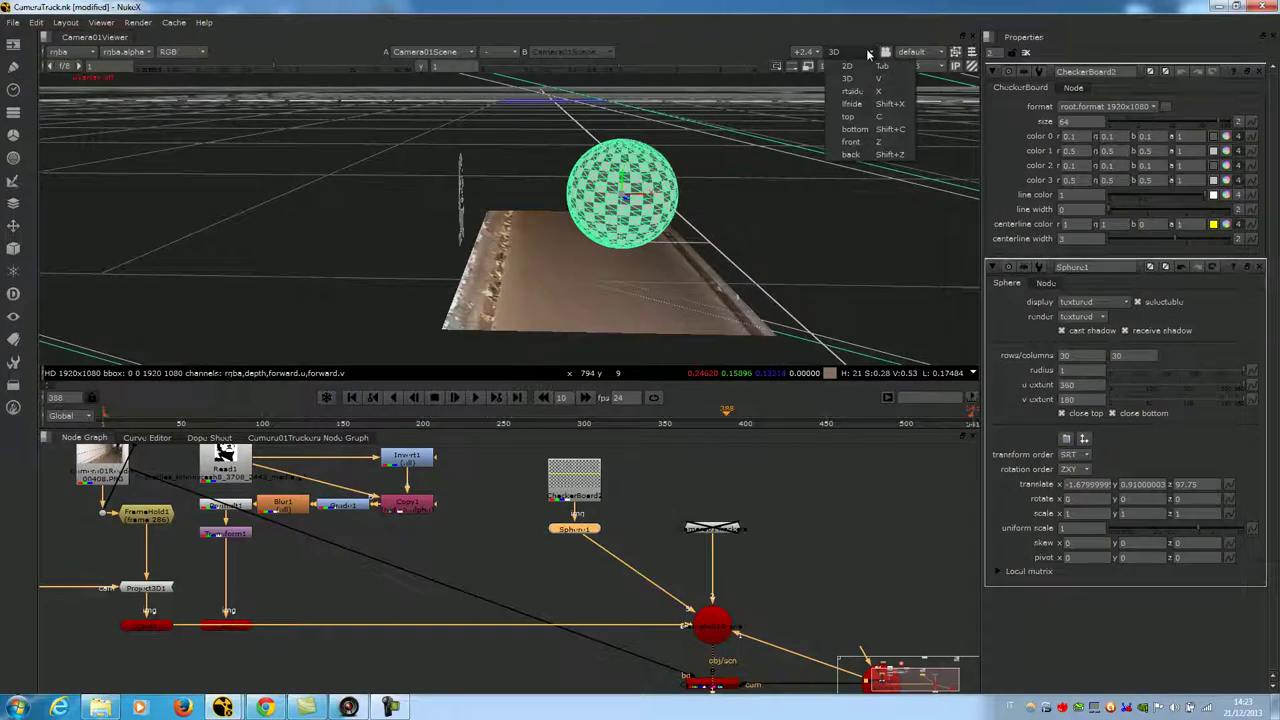
pyautogui.click(856, 91)
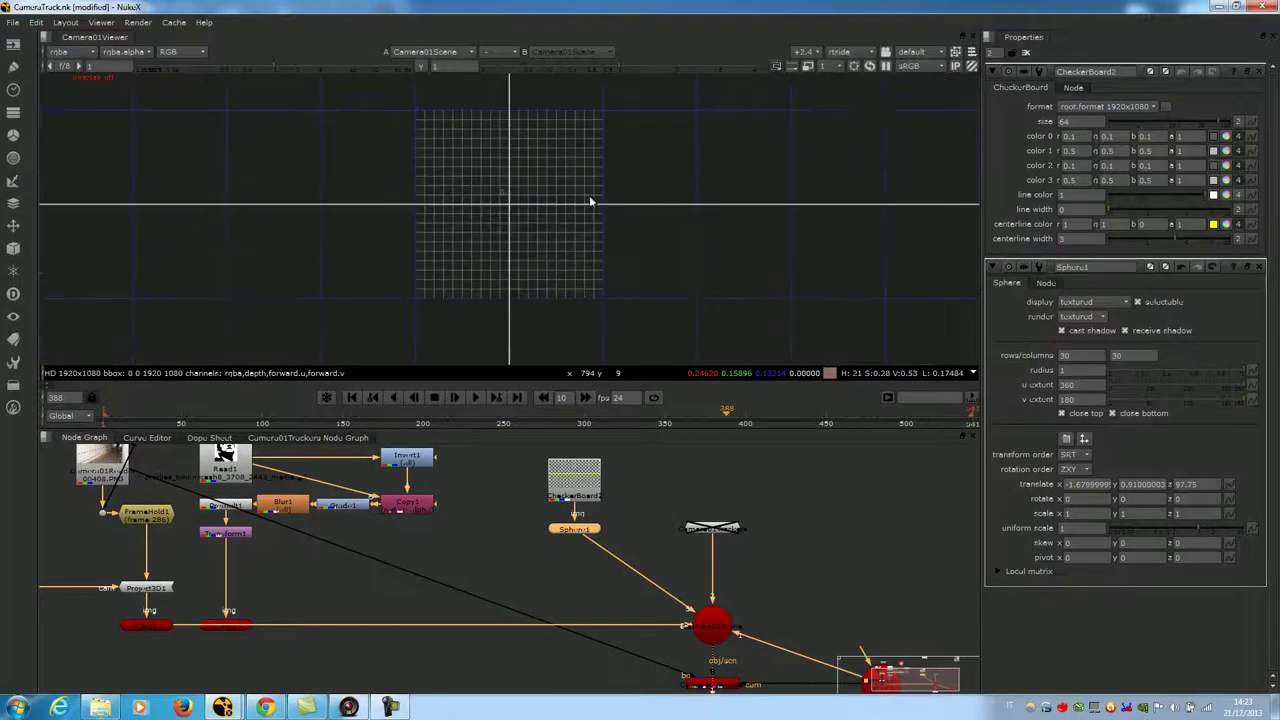
pyautogui.scroll(-3, 570, 206)
pyautogui.scroll(-14, 563, 206)
pyautogui.scroll(1, 309, 225)
pyautogui.scroll(-1, 309, 225)
pyautogui.moveTo(349, 201); pyautogui.dragTo(450, 219, button='middle')
pyautogui.scroll(6, 528, 265)
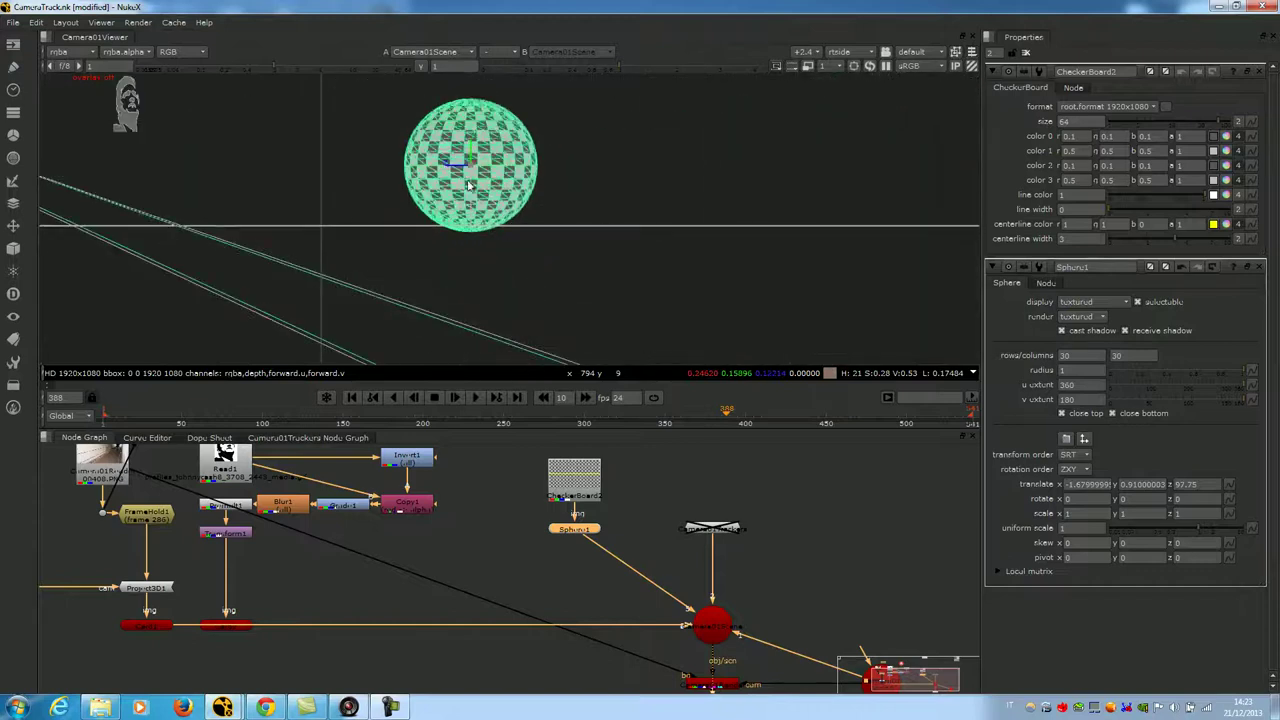
pyautogui.moveTo(475, 147); pyautogui.dragTo(466, 141)
# From the top view, shift the sphere along X to about -2.28.
pyautogui.click(858, 55)
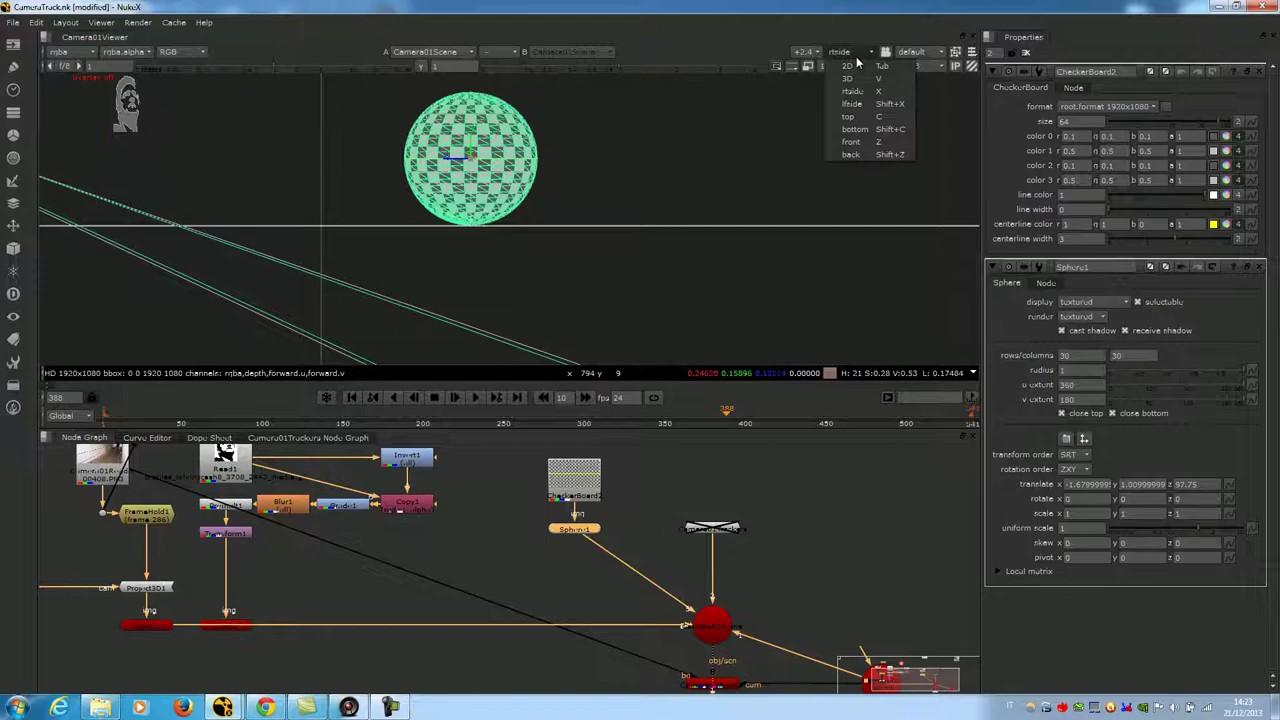
pyautogui.click(864, 118)
pyautogui.scroll(-9, 499, 268)
pyautogui.moveTo(651, 306); pyautogui.dragTo(614, 198, button='middle')
pyautogui.moveTo(548, 312); pyautogui.dragTo(534, 210, button='middle')
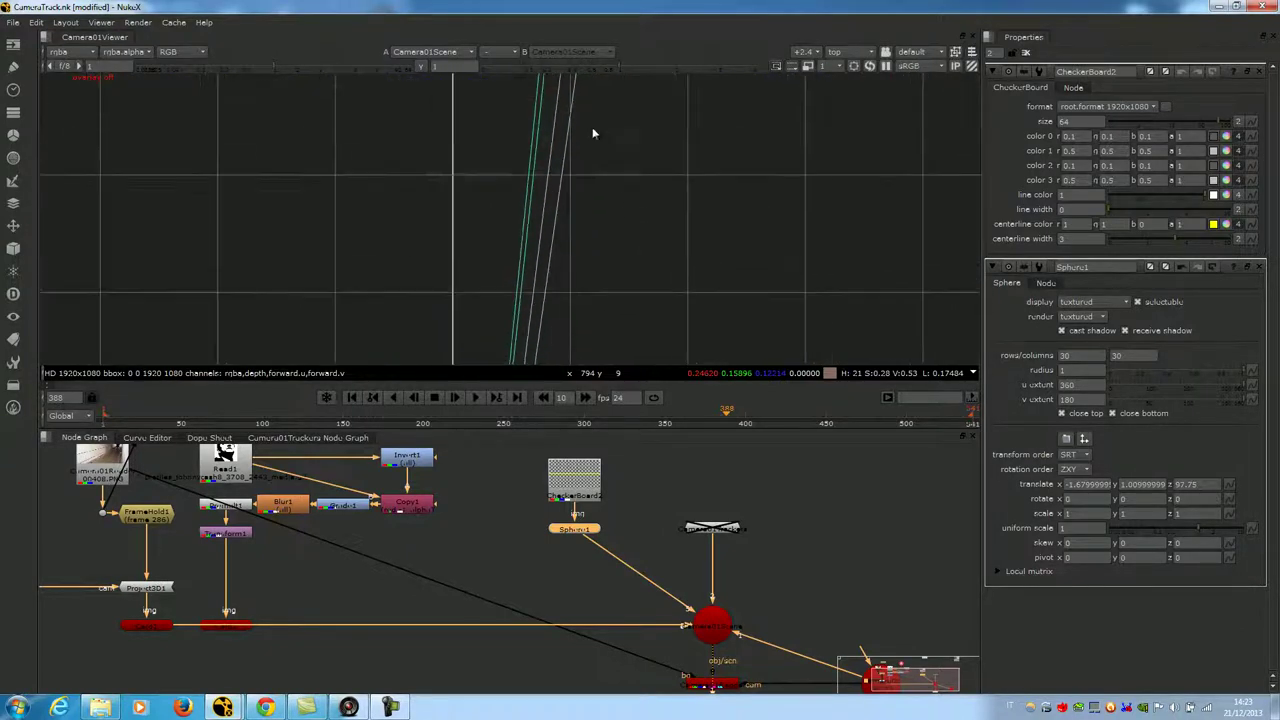
pyautogui.scroll(-5, 536, 298)
pyautogui.scroll(10, 536, 298)
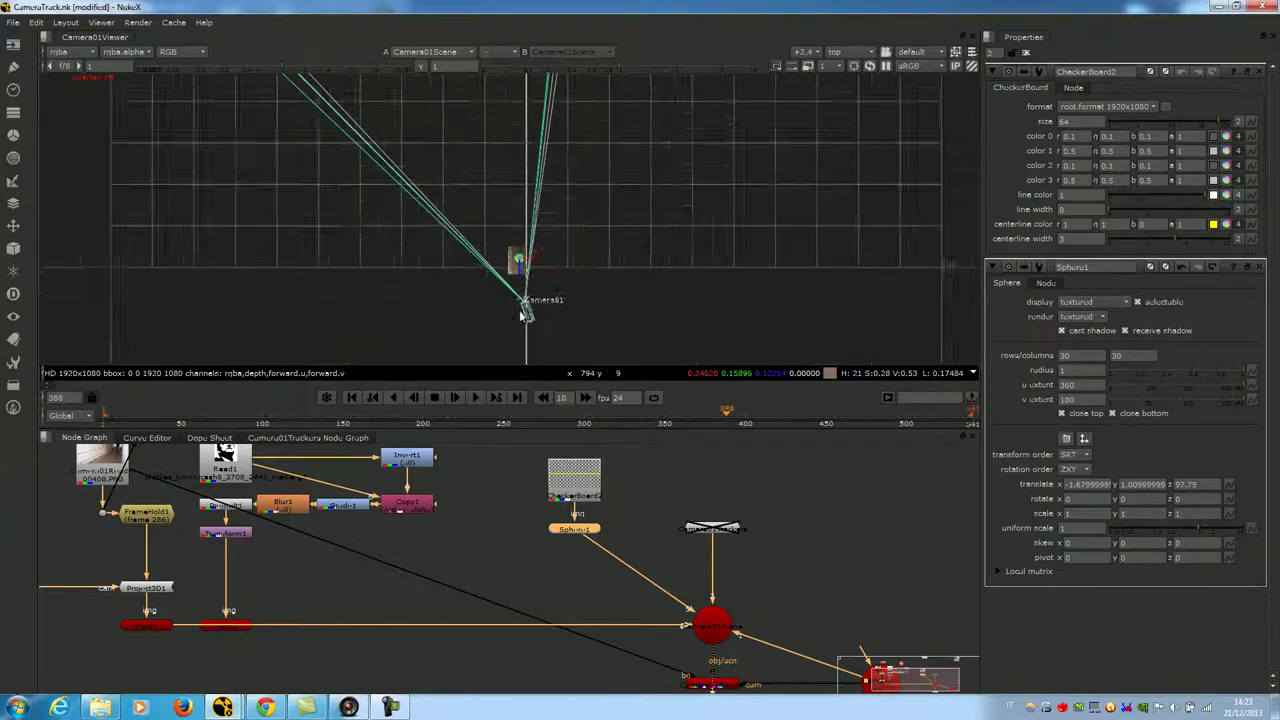
pyautogui.scroll(3, 535, 282)
pyautogui.moveTo(508, 245); pyautogui.dragTo(483, 245)
# With the Camera01Render output displayed, move Sphere1 toward the camera by raising its Z translation to about 99.75.
pyautogui.moveTo(706, 677); pyautogui.dragTo(654, 582, button='middle')
pyautogui.click(657, 582)
pyautogui.press('1')
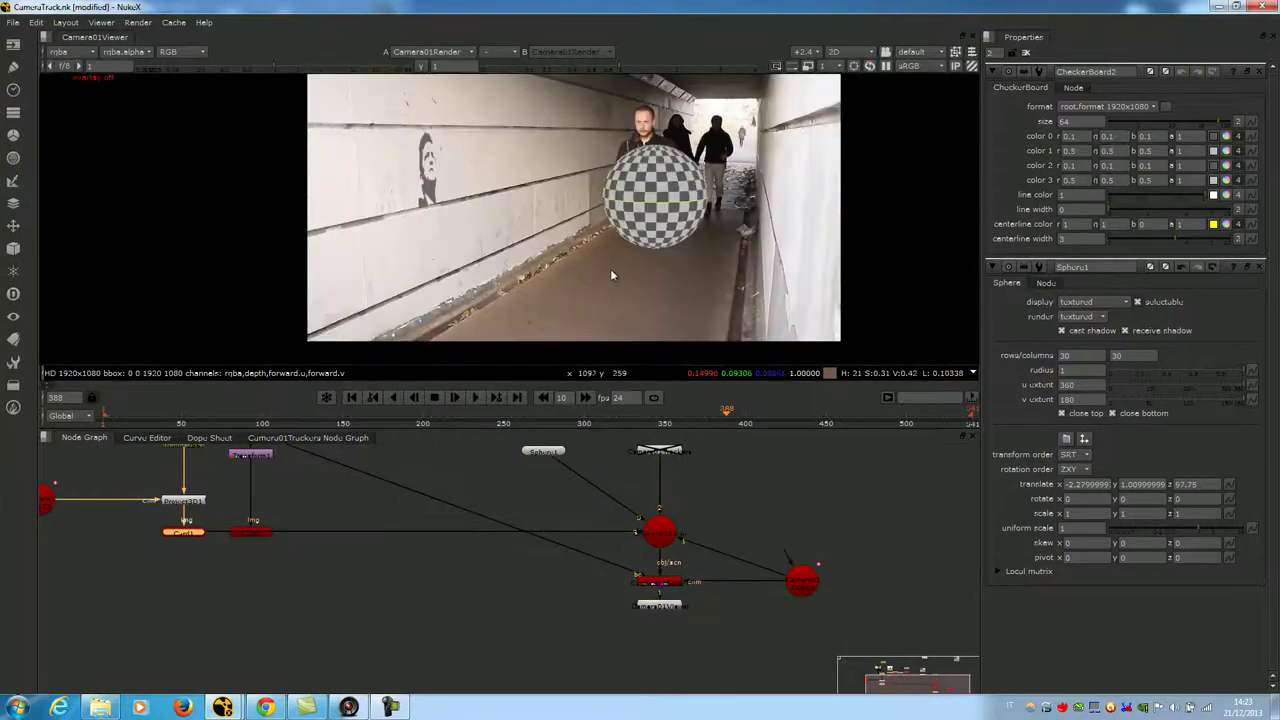
pyautogui.moveTo(548, 466); pyautogui.dragTo(581, 499, button='middle')
pyautogui.doubleClick(575, 484)
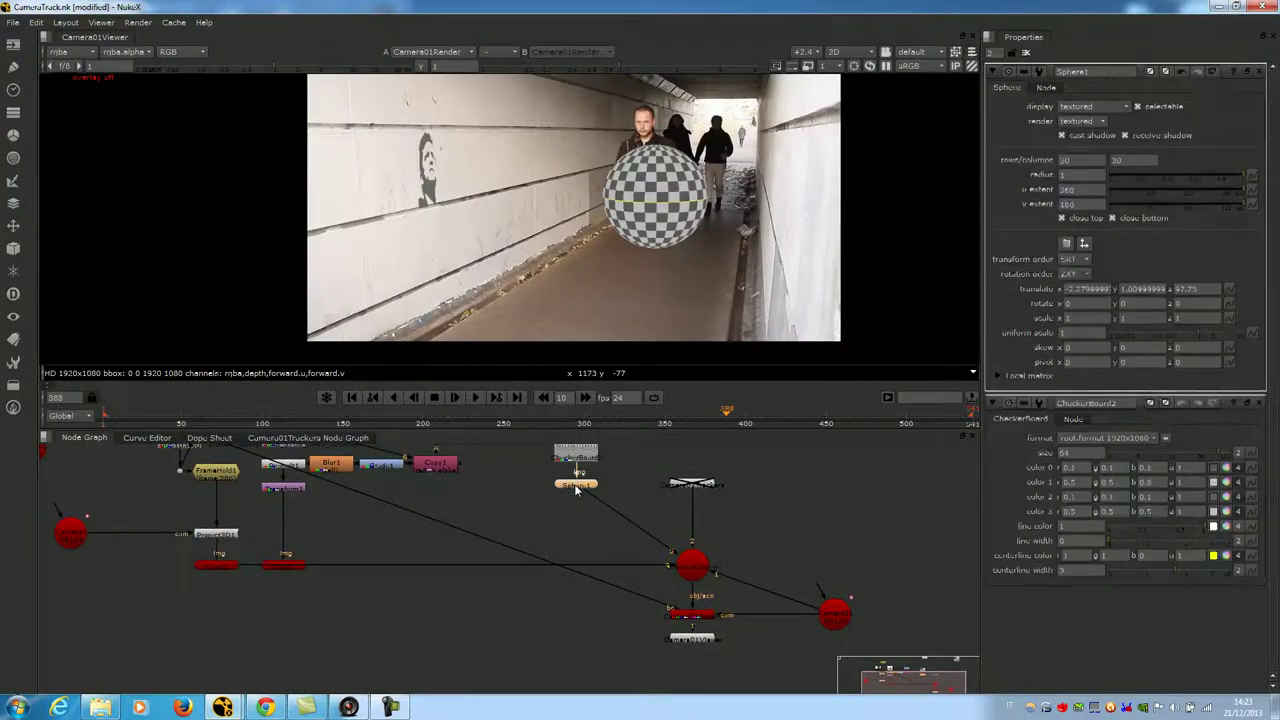
pyautogui.click(1191, 290)
pyautogui.press('Up')
pyautogui.press('Up')
pyautogui.press('Up')
pyautogui.press('Up')
pyautogui.press('Up')
pyautogui.press('Up')
pyautogui.press('Up')
pyautogui.press('Up')
pyautogui.press('Up')
pyautogui.press('Up')
pyautogui.press('Up')
pyautogui.press('Up')
pyautogui.press('Up')
pyautogui.press('Up')
pyautogui.press('Up')
pyautogui.press('Up')
pyautogui.press('Up')
pyautogui.press('Up')
pyautogui.press('Up')
pyautogui.press('Up')
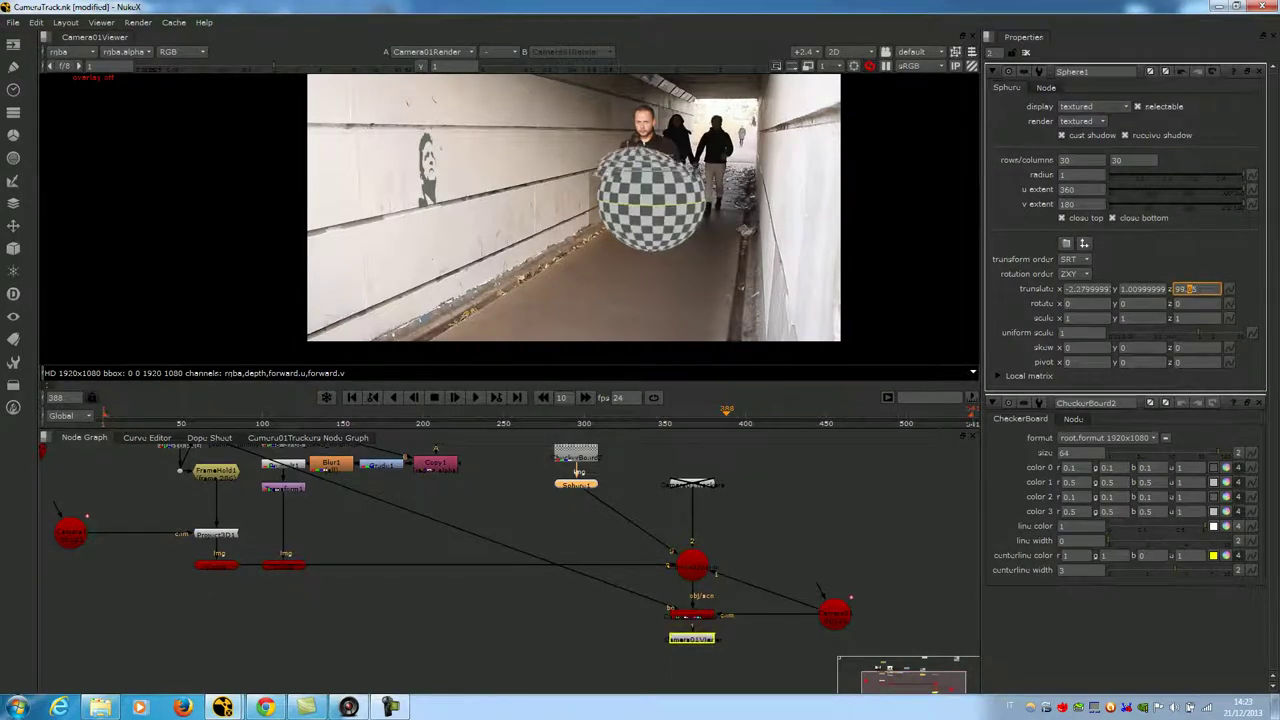
pyautogui.scroll(3, 1190, 289)
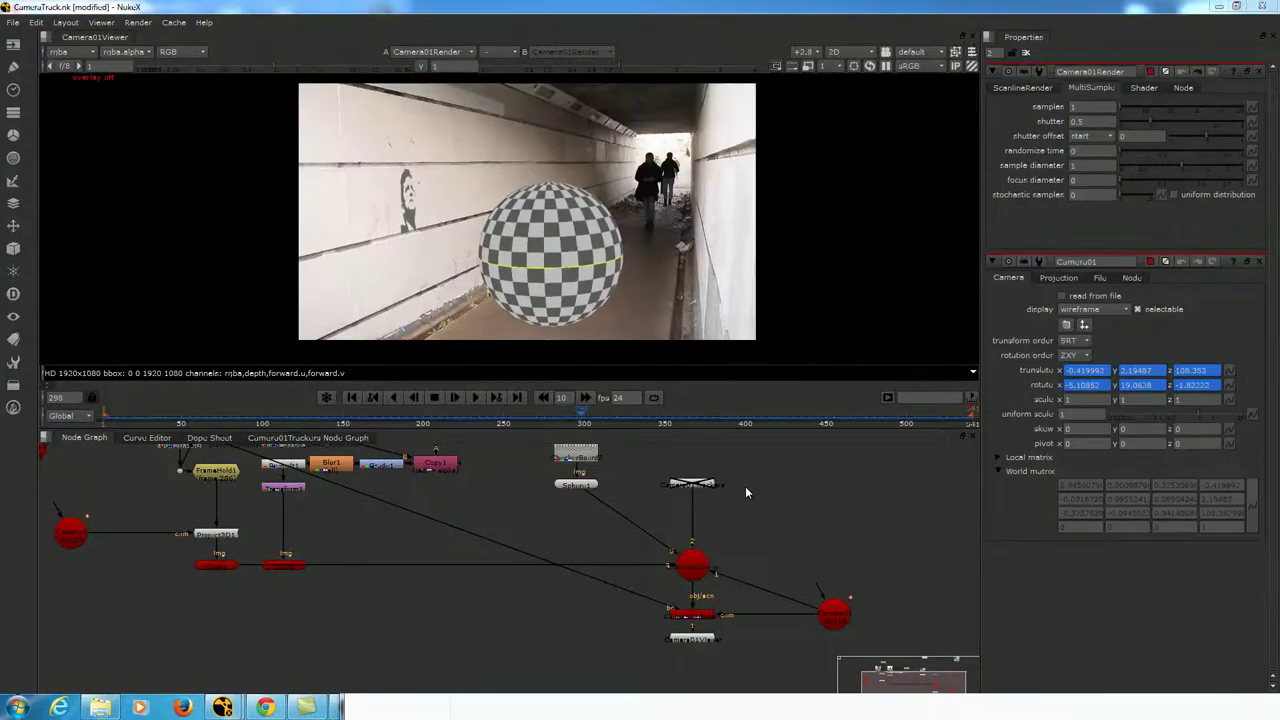
# Disconnect Sphere1 from Camera01Scene and delete it together with its CheckerBoard input.
pyautogui.moveTo(745, 486); pyautogui.dragTo(748, 531, button='middle')
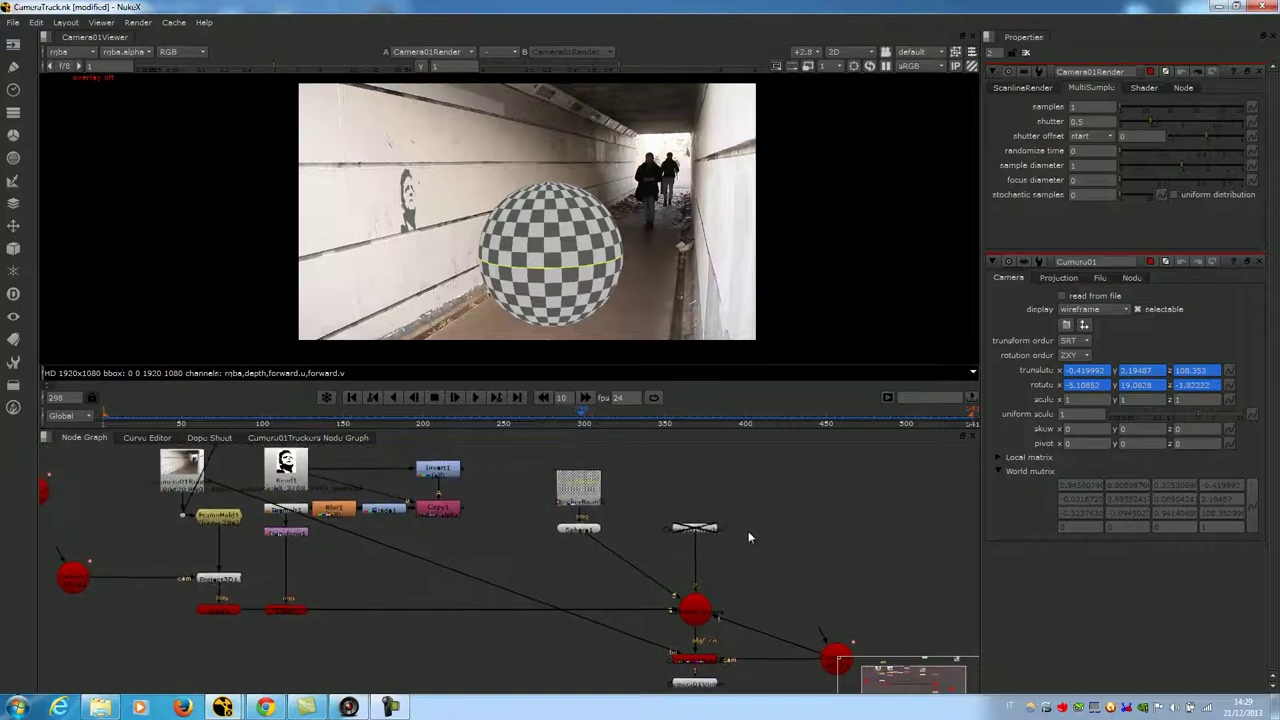
pyautogui.scroll(-3, 400, 540)
pyautogui.scroll(4, 400, 540)
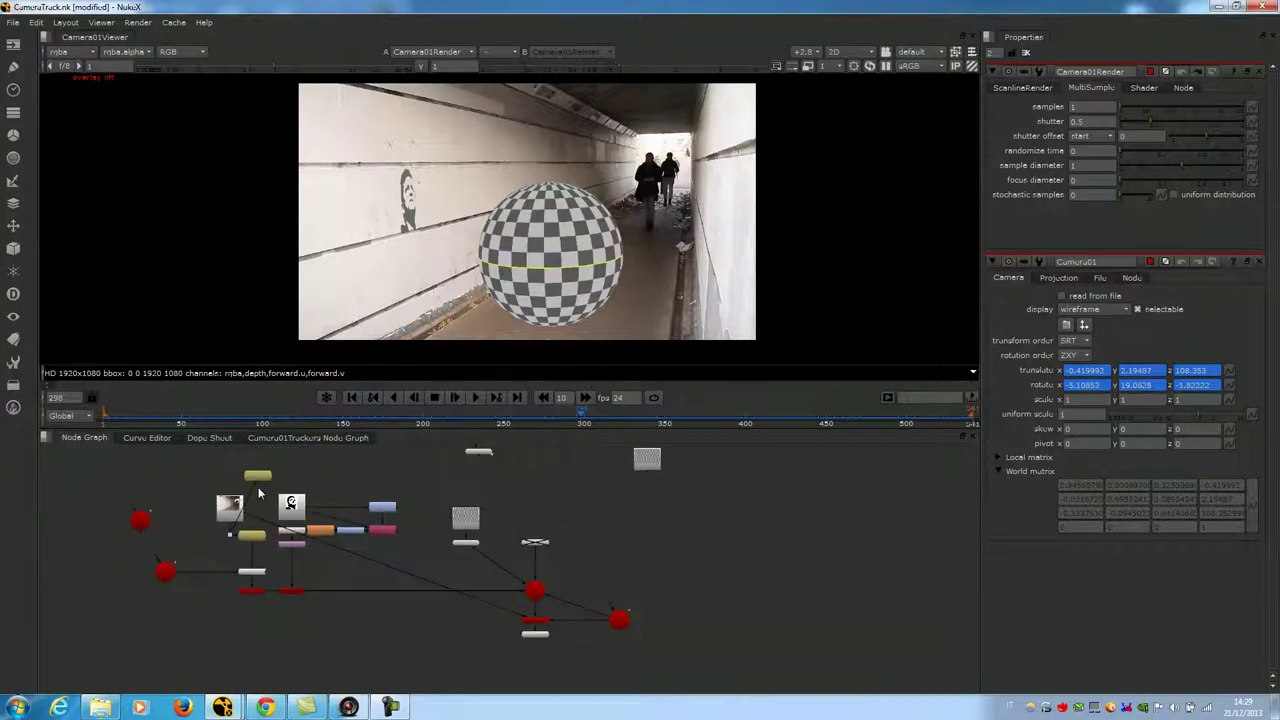
pyautogui.moveTo(506, 593); pyautogui.dragTo(489, 562, button='middle')
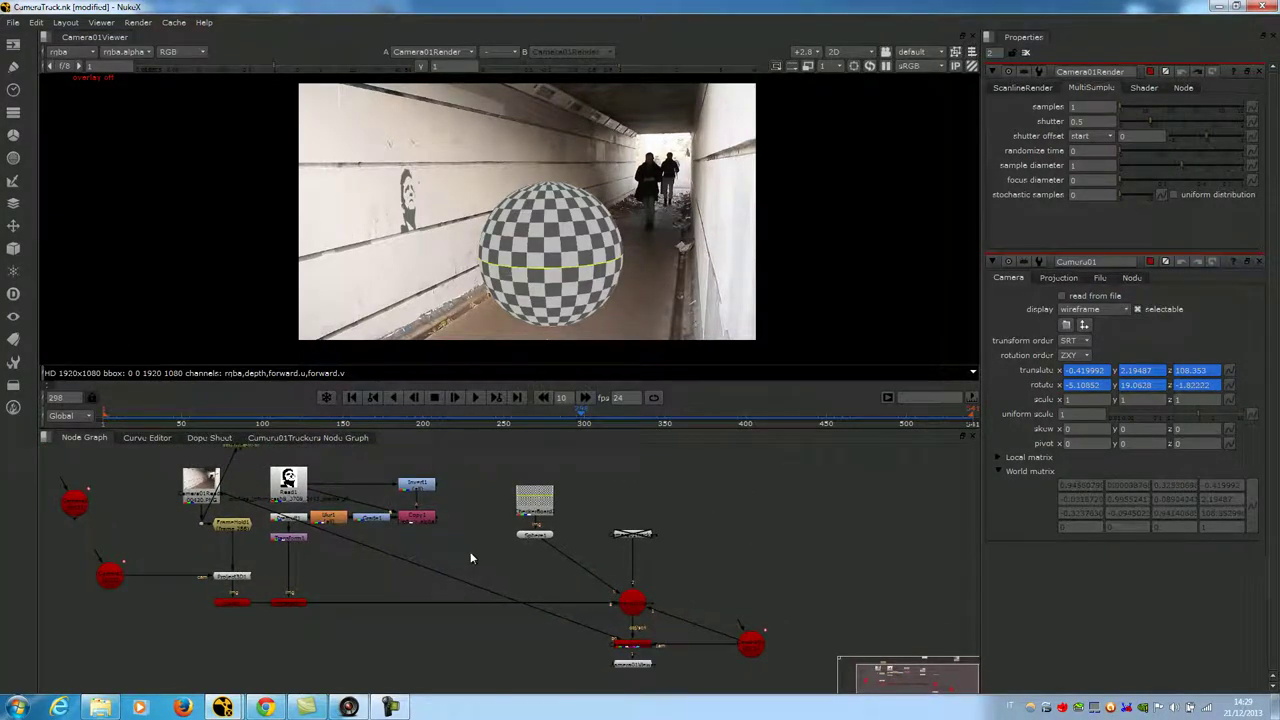
pyautogui.moveTo(606, 587); pyautogui.dragTo(573, 562)
pyautogui.moveTo(493, 470); pyautogui.dragTo(560, 558)
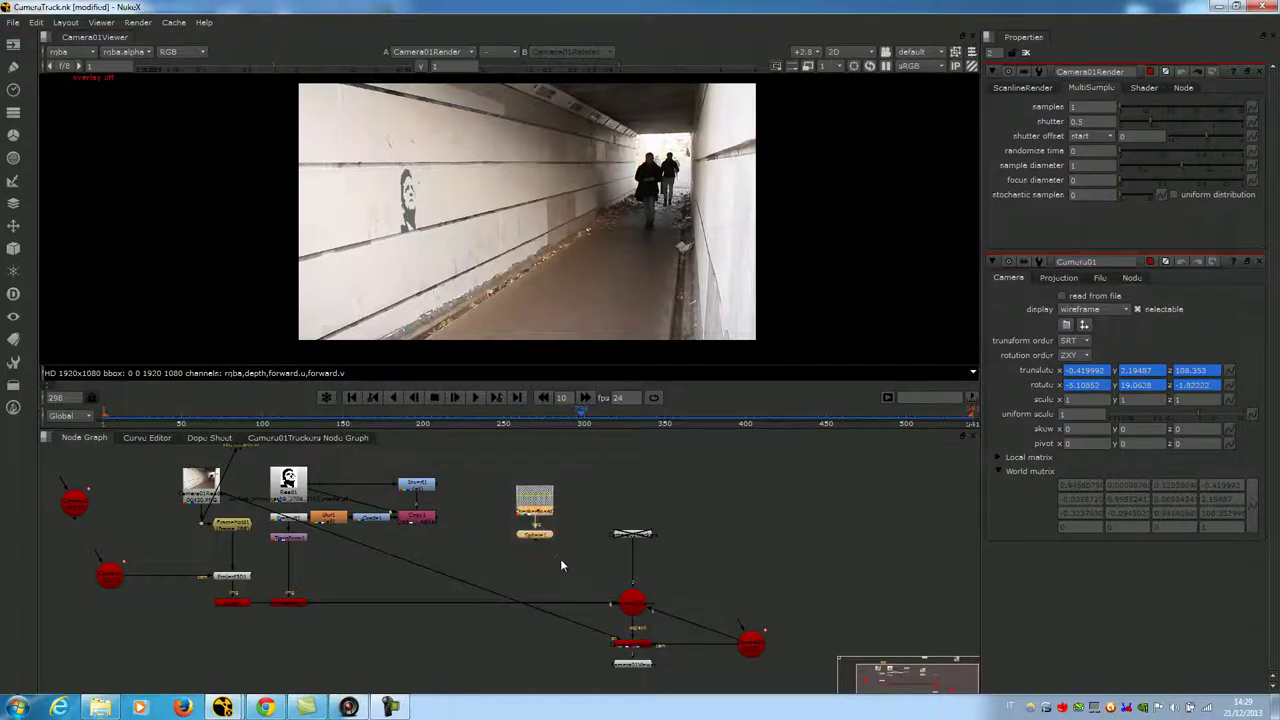
pyautogui.press('Delete')
# Display Camera01Scene in the 3D view and examine how the wall and floor cards are laid out.
pyautogui.scroll(-2, 560, 558)
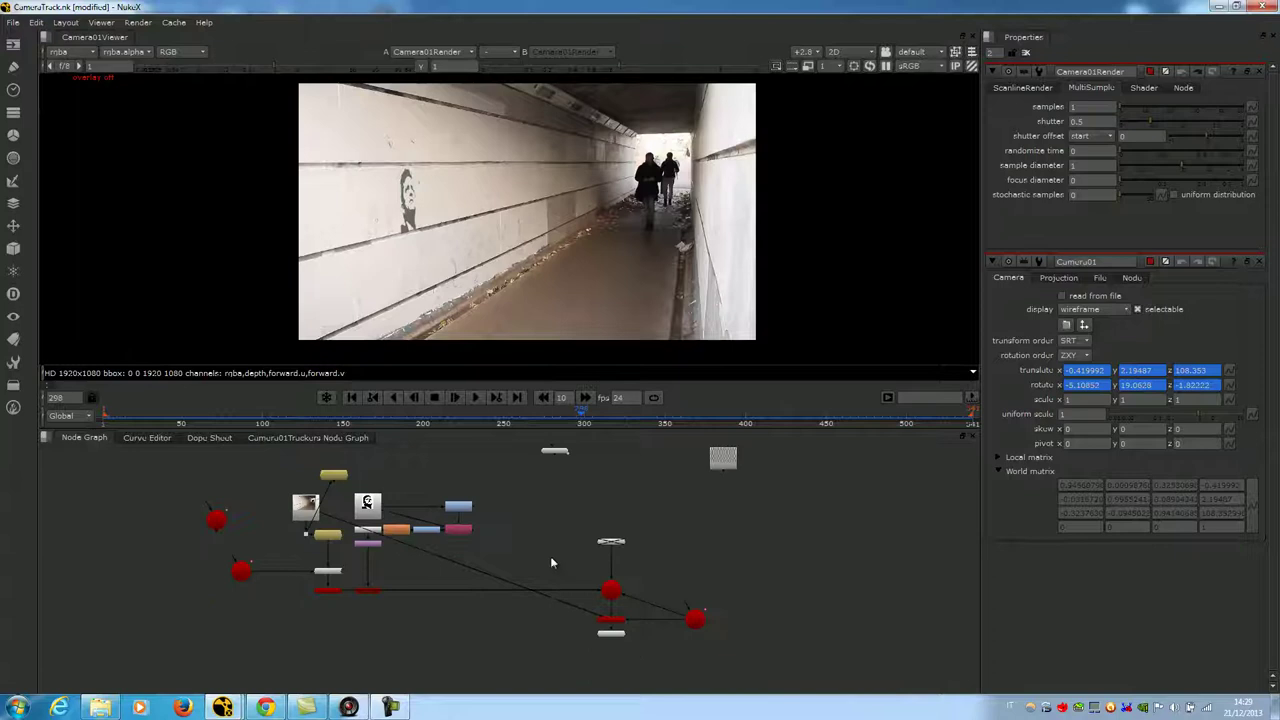
pyautogui.moveTo(550, 556); pyautogui.dragTo(542, 583, button='middle')
pyautogui.doubleClick(604, 620)
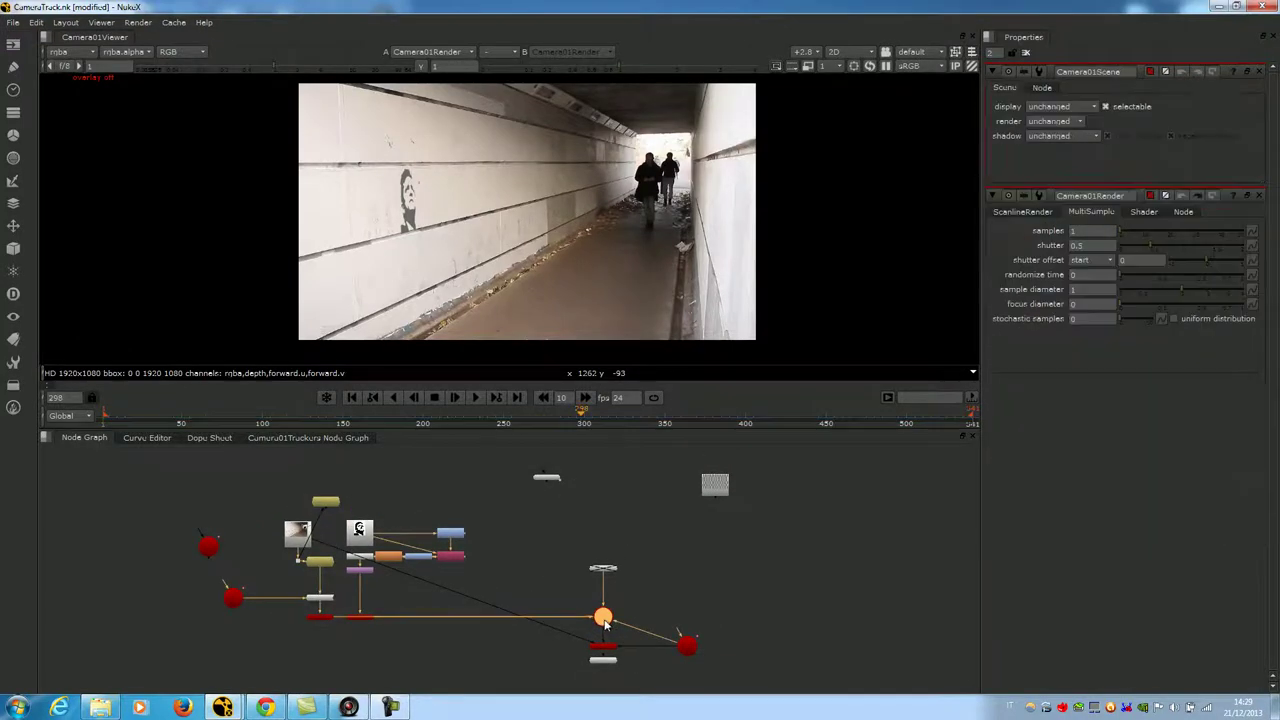
pyautogui.press('1')
pyautogui.scroll(-3, 553, 255)
pyautogui.keyDown('ctrl'); pyautogui.moveTo(553, 255); pyautogui.dragTo(494, 298); pyautogui.keyUp('ctrl')
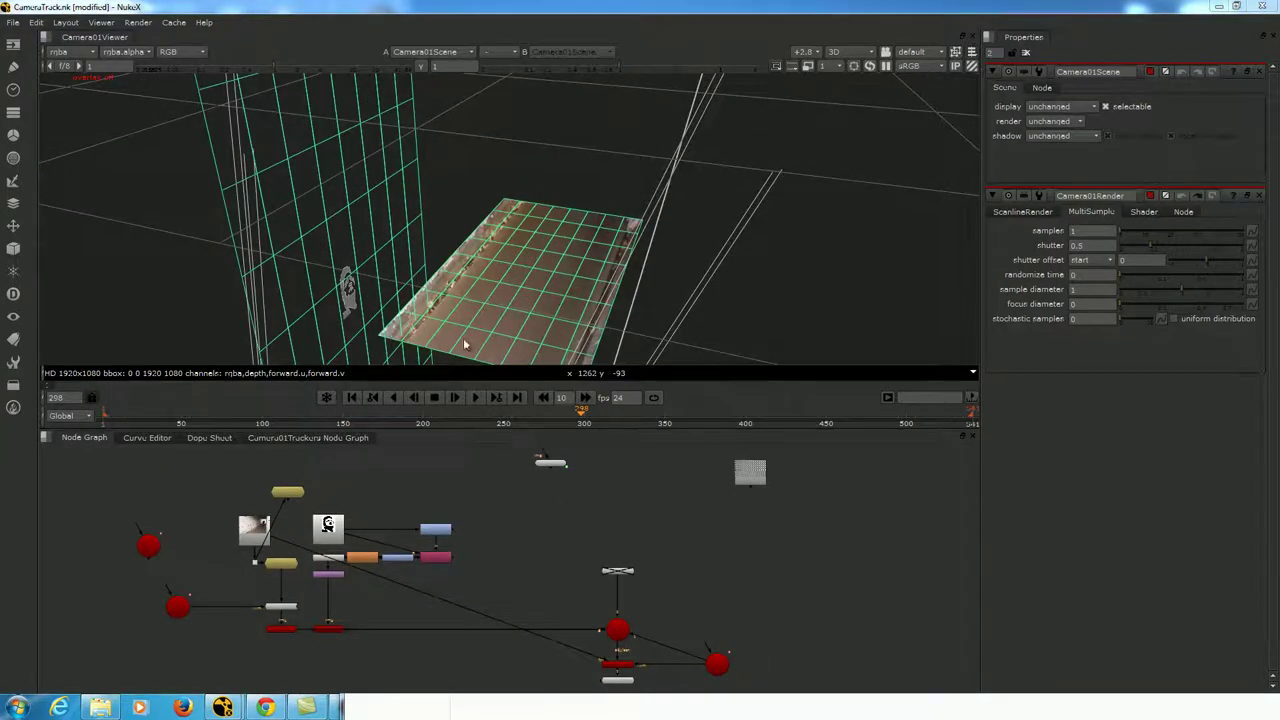
# Display the Camera01Render output in 2D and examine the floor's edge along the wall at frame 298.
pyautogui.press('1')
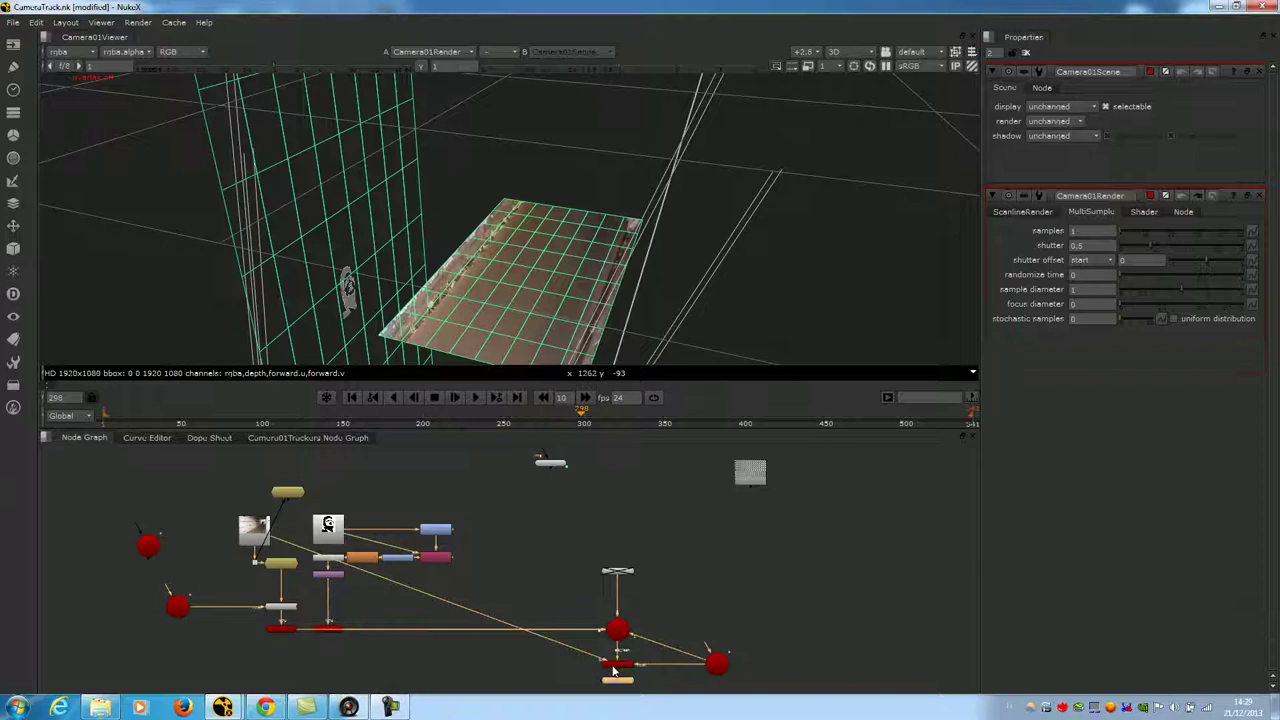
pyautogui.press('Tab')
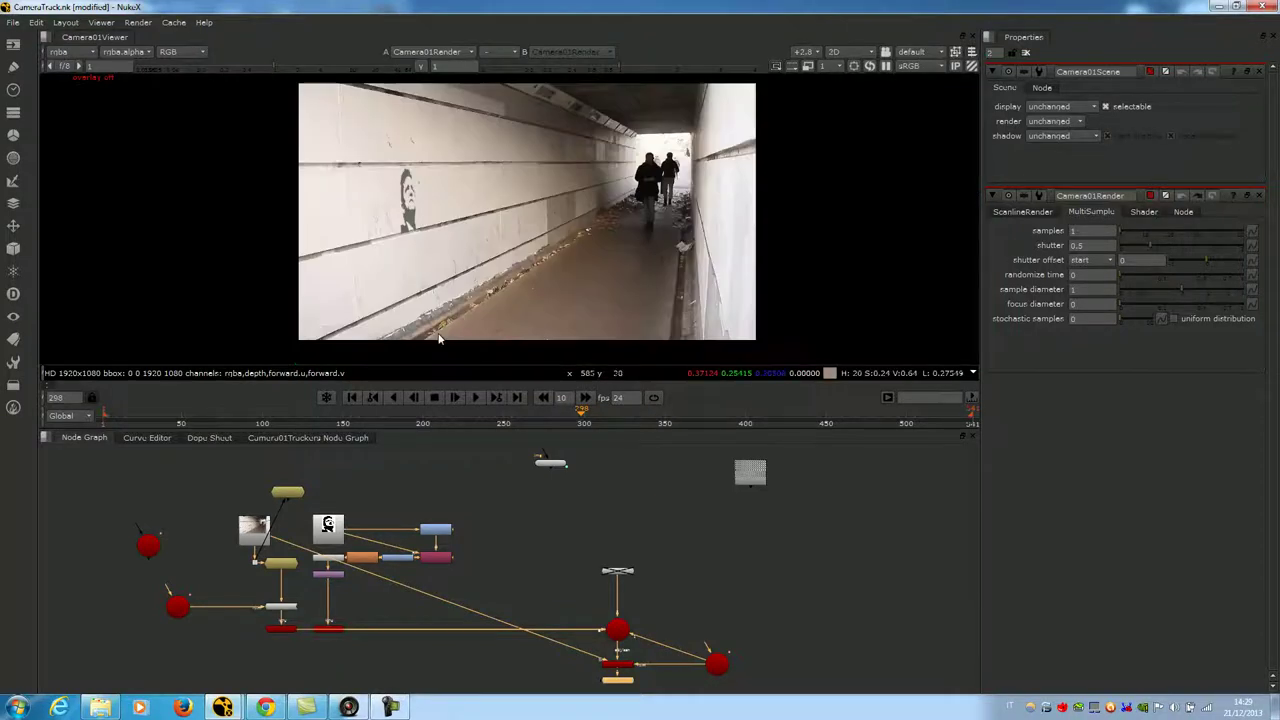
pyautogui.scroll(3, 600, 255)
pyautogui.scroll(2, 560, 280)
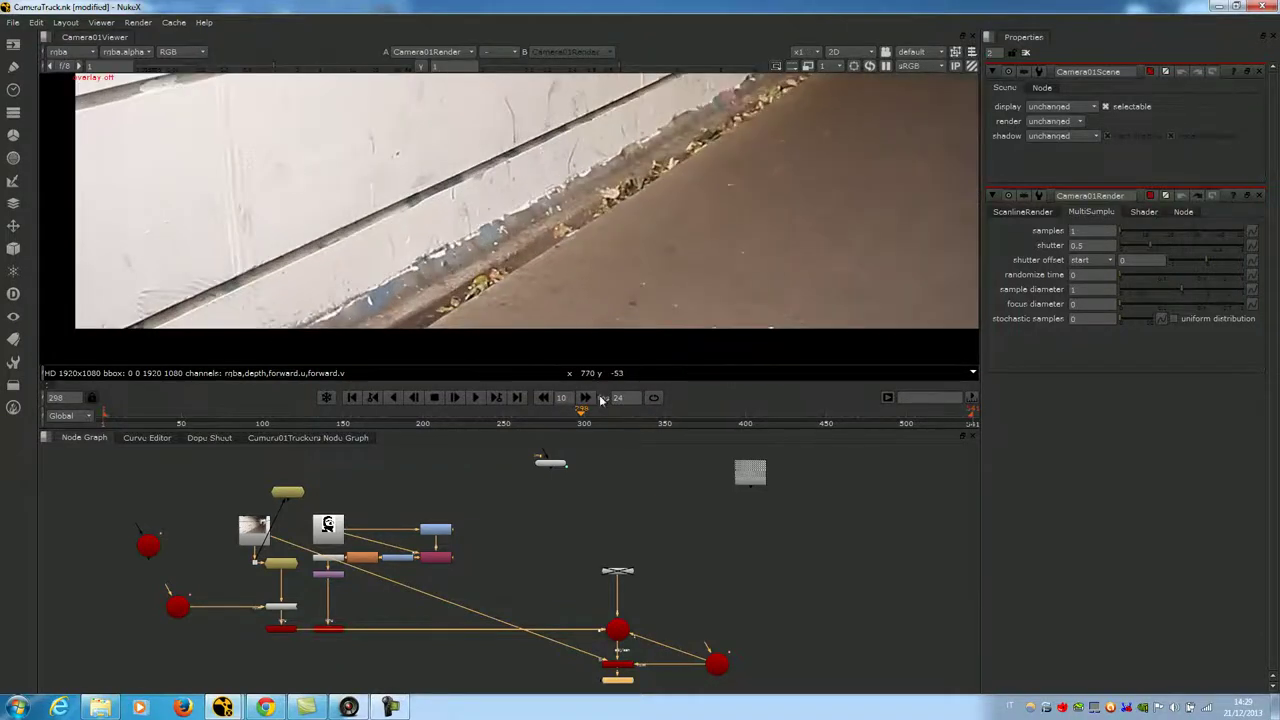
pyautogui.scroll(2, 645, 212)
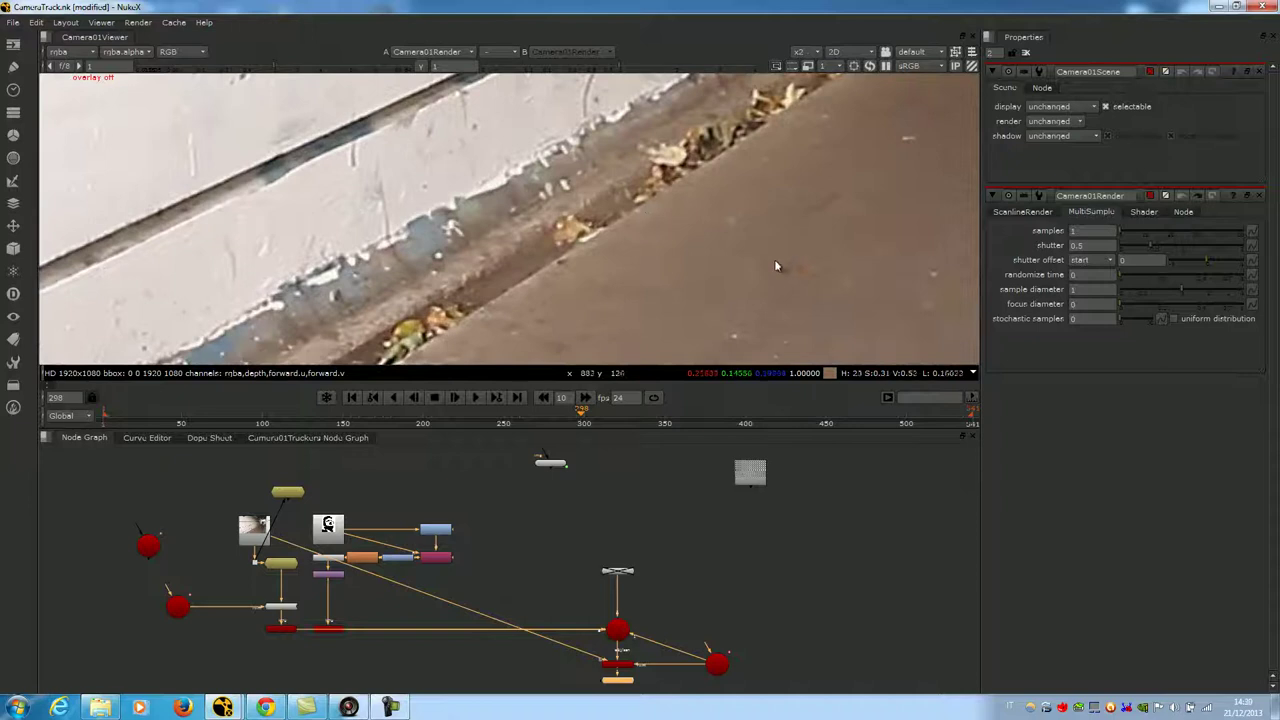
pyautogui.scroll(-2, 518, 298)
pyautogui.scroll(-2, 604, 275)
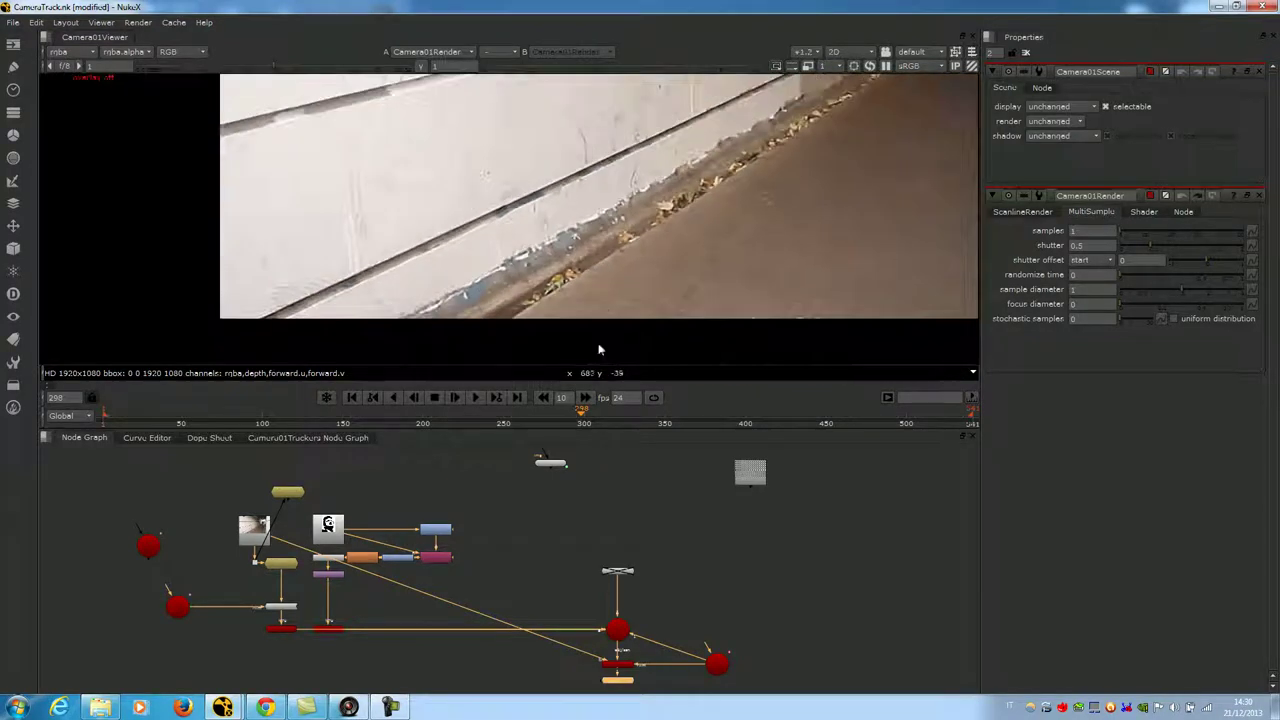
# Scrub the render between frames 226 and 255 to compare the blur of the projected floor with the wall footage.
pyautogui.moveTo(577, 412); pyautogui.dragTo(465, 421)
pyautogui.moveTo(713, 228); pyautogui.dragTo(642, 316, button='middle')
pyautogui.scroll(5, 643, 321)
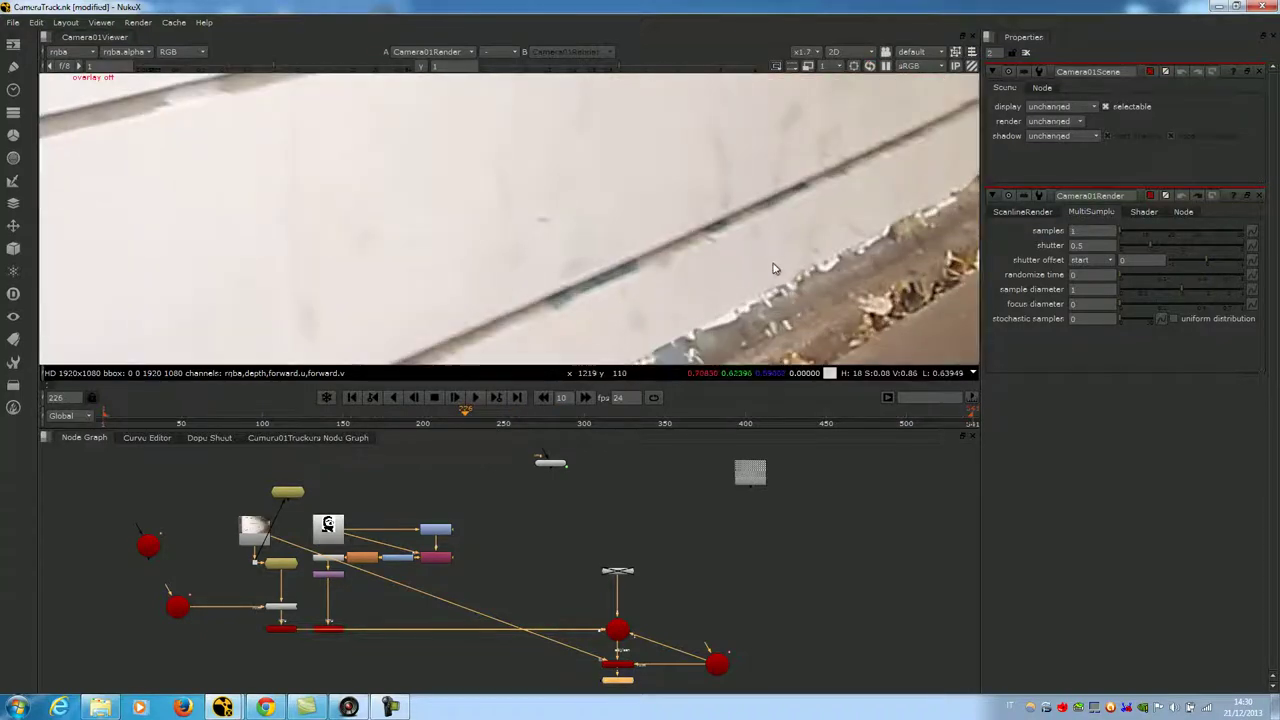
pyautogui.moveTo(752, 270); pyautogui.dragTo(561, 165, button='middle')
pyautogui.scroll(-3, 632, 237)
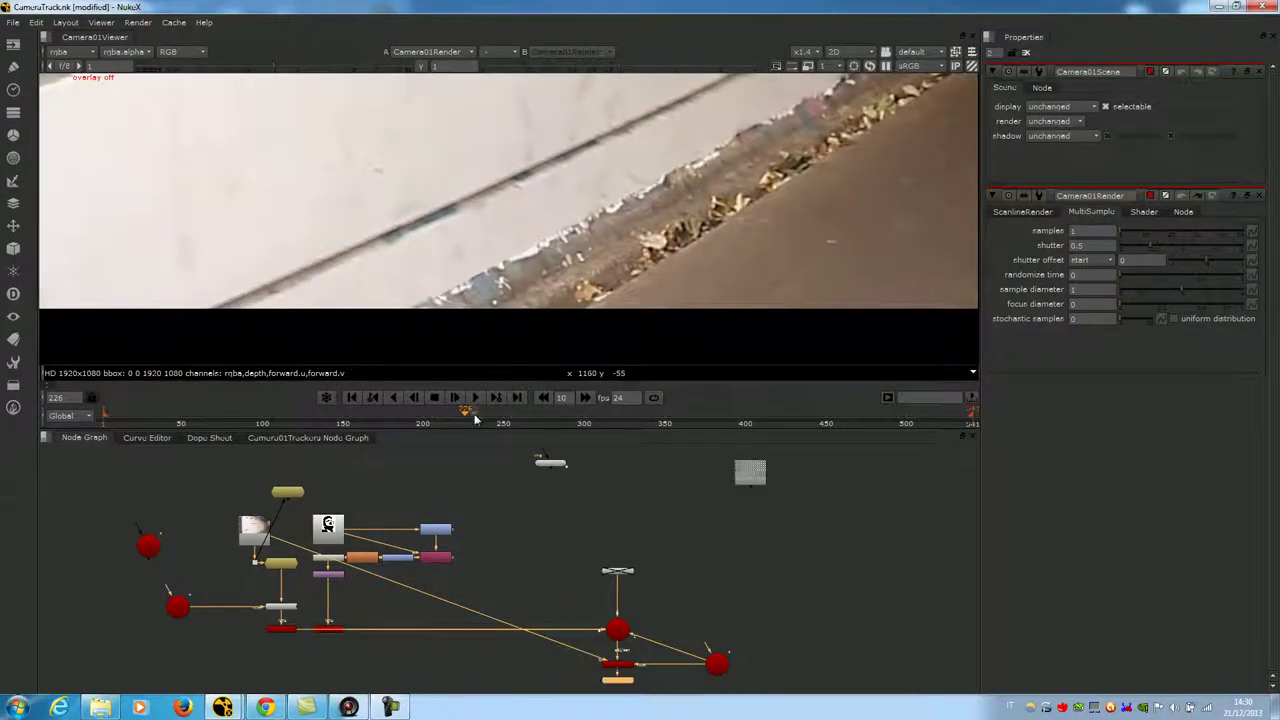
pyautogui.moveTo(466, 415)
pyautogui.mouseDown()
pyautogui.moveTo(371, 405)
pyautogui.moveTo(487, 414)
pyautogui.mouseUp()
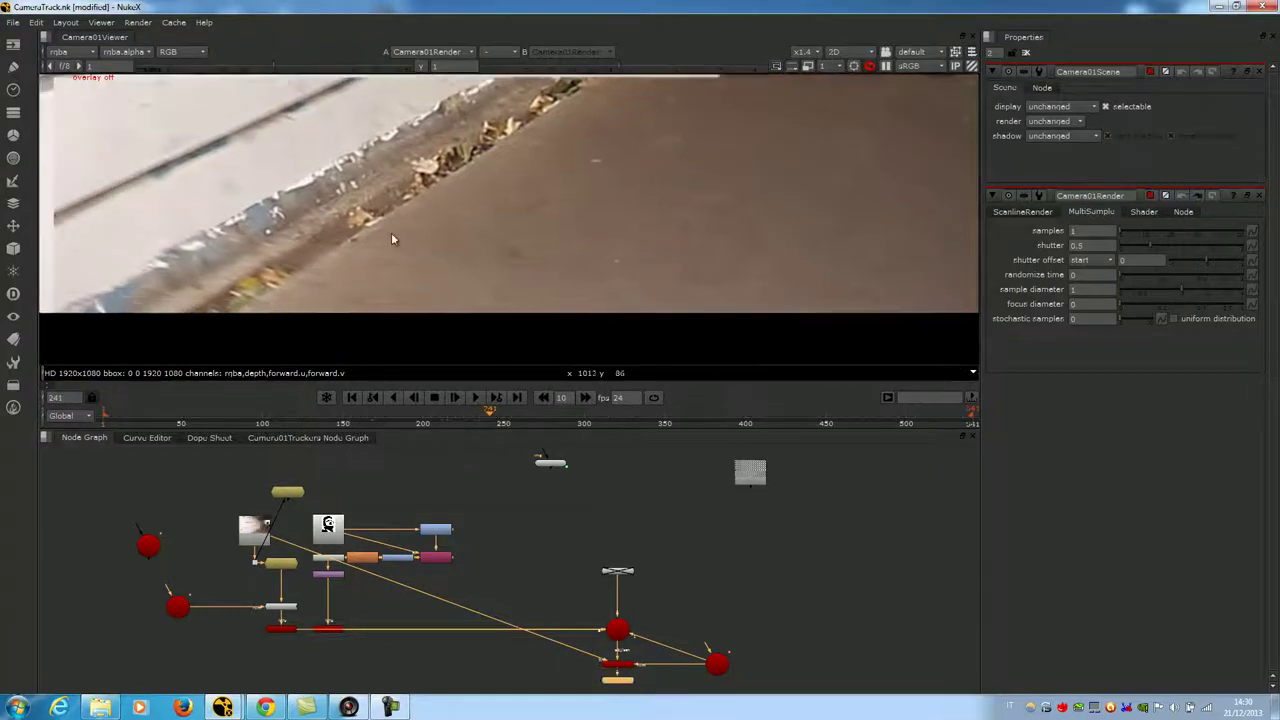
pyautogui.scroll(2, 382, 292)
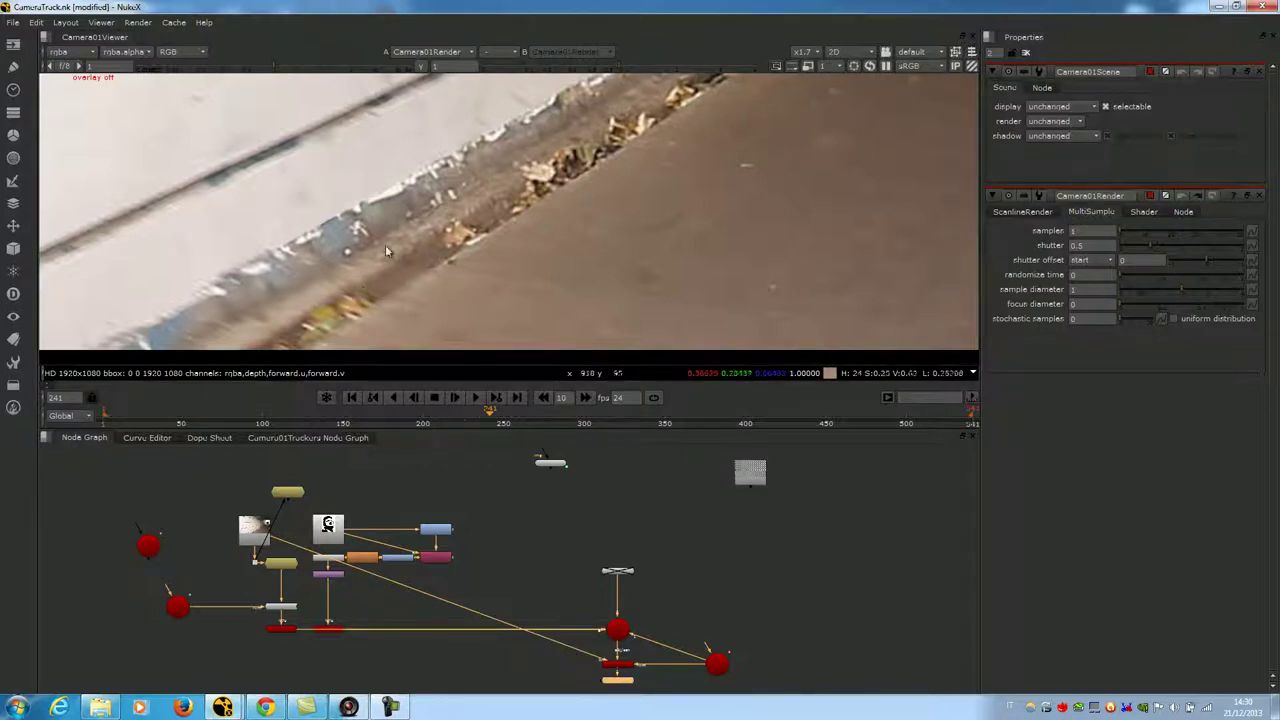
pyautogui.moveTo(494, 414); pyautogui.dragTo(510, 414)
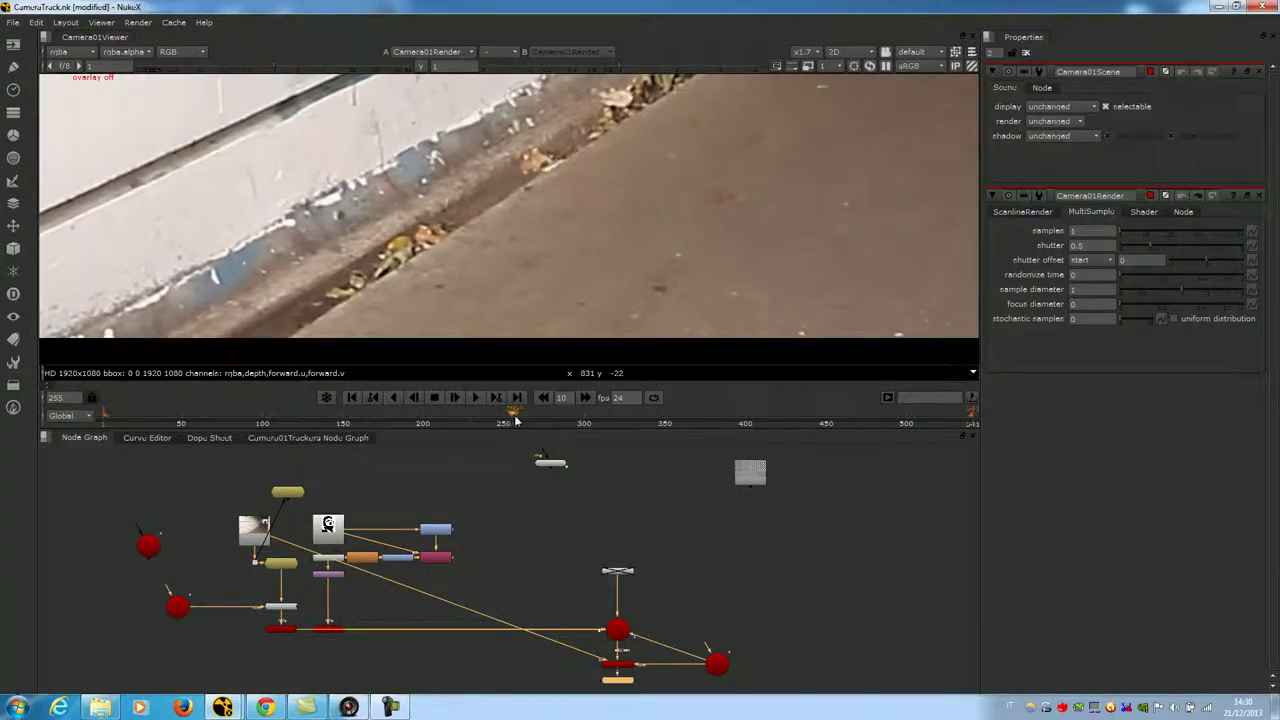
pyautogui.moveTo(516, 421); pyautogui.dragTo(503, 422)
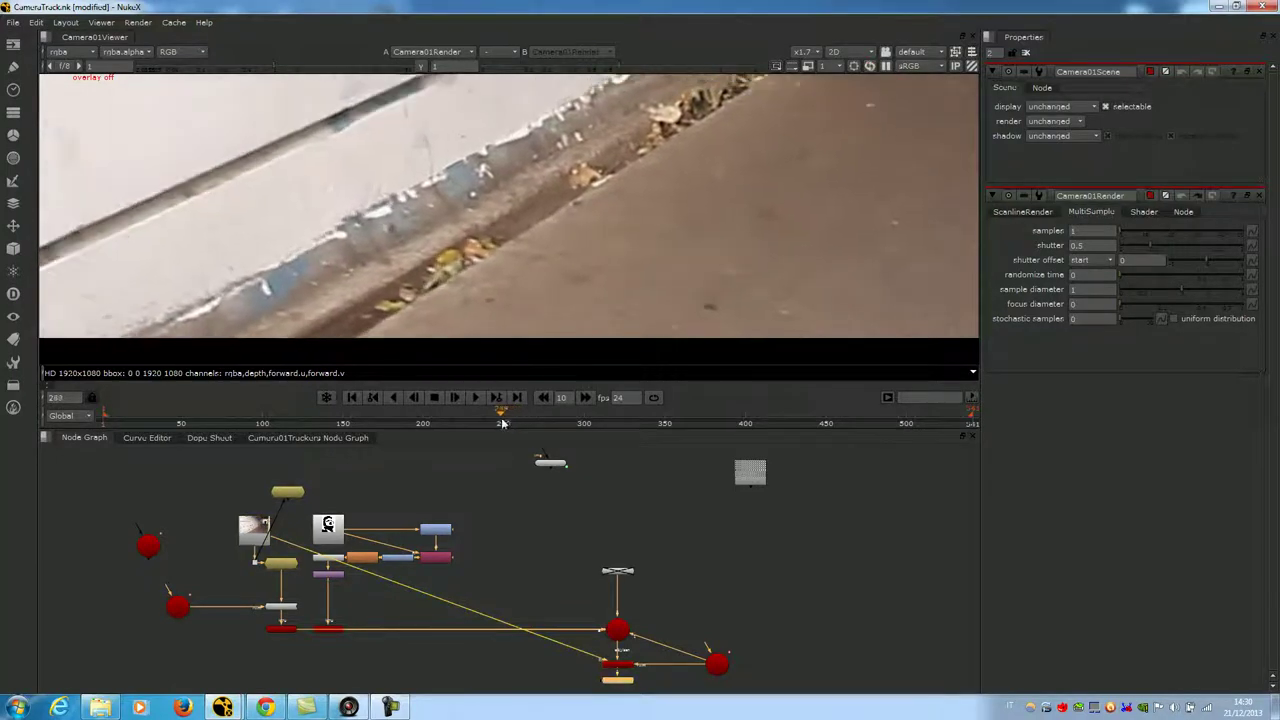
pyautogui.moveTo(503, 424)
pyautogui.mouseDown()
pyautogui.moveTo(517, 420)
pyautogui.moveTo(507, 423)
pyautogui.mouseUp()
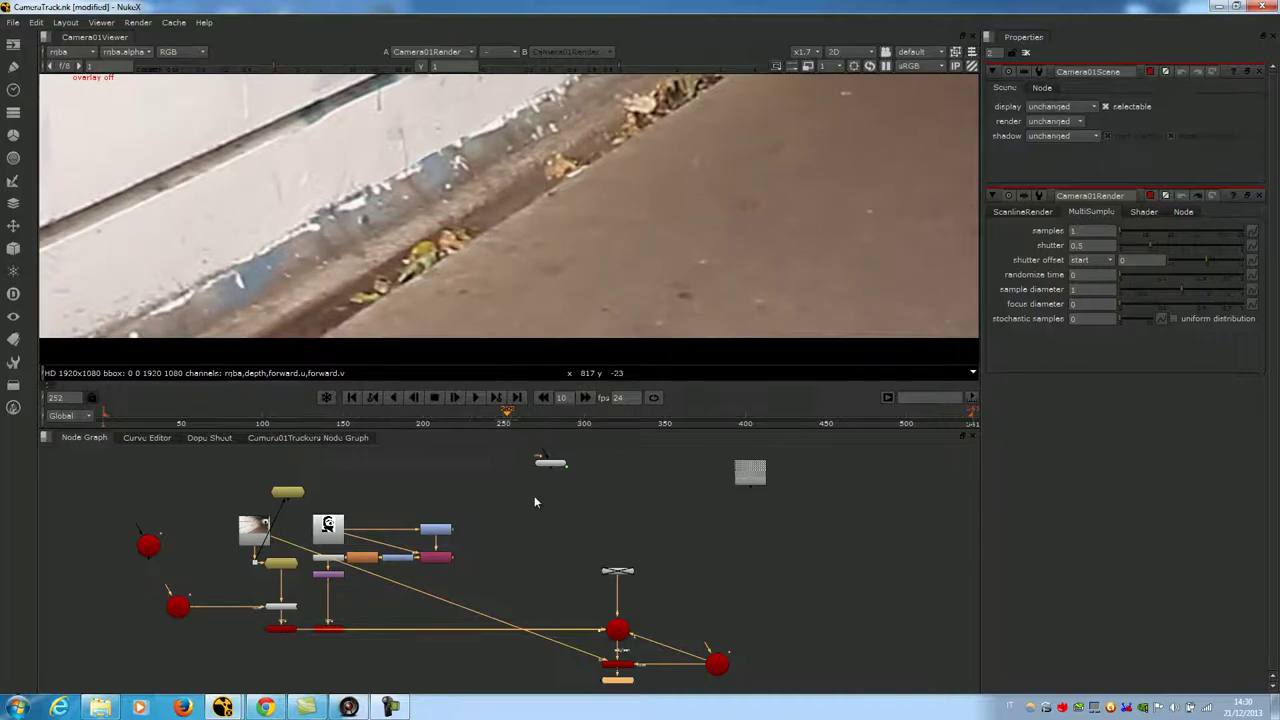
pyautogui.scroll(2, 318, 588)
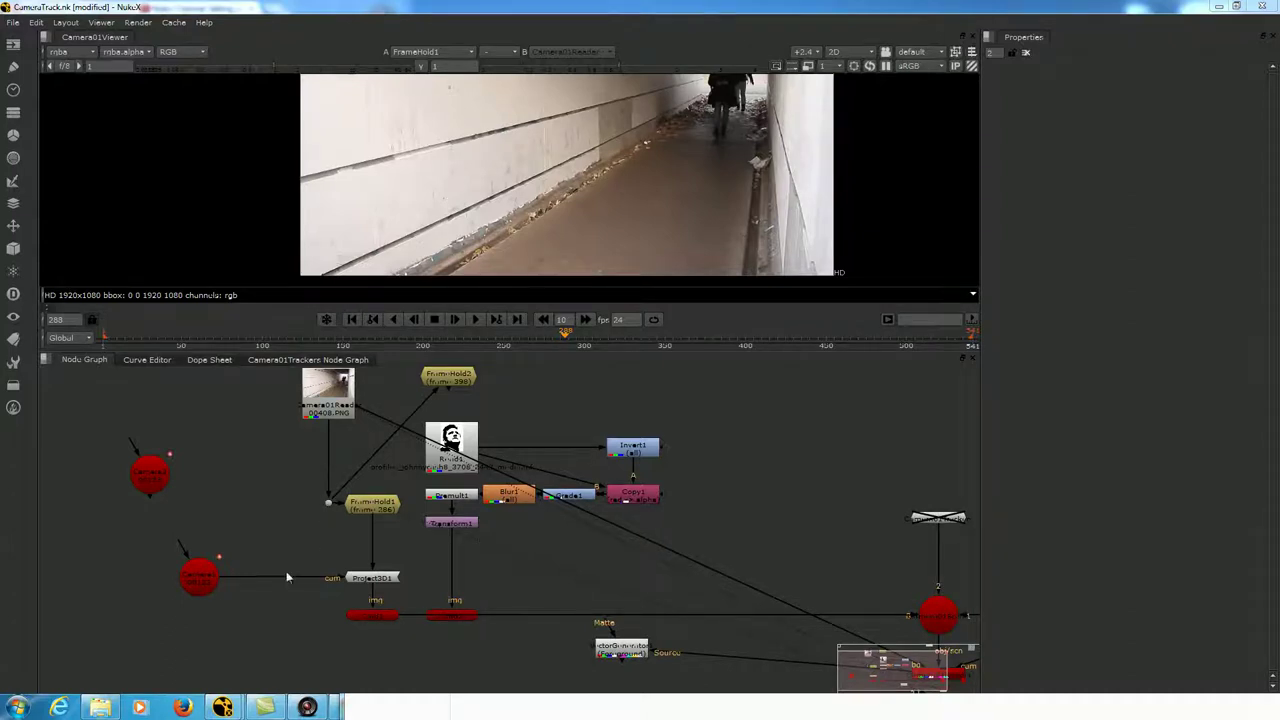
# Add a VectorGenerator node in the empty area beside FrameHold1 and place it above Camera1.
pyautogui.scroll(3, 296, 517)
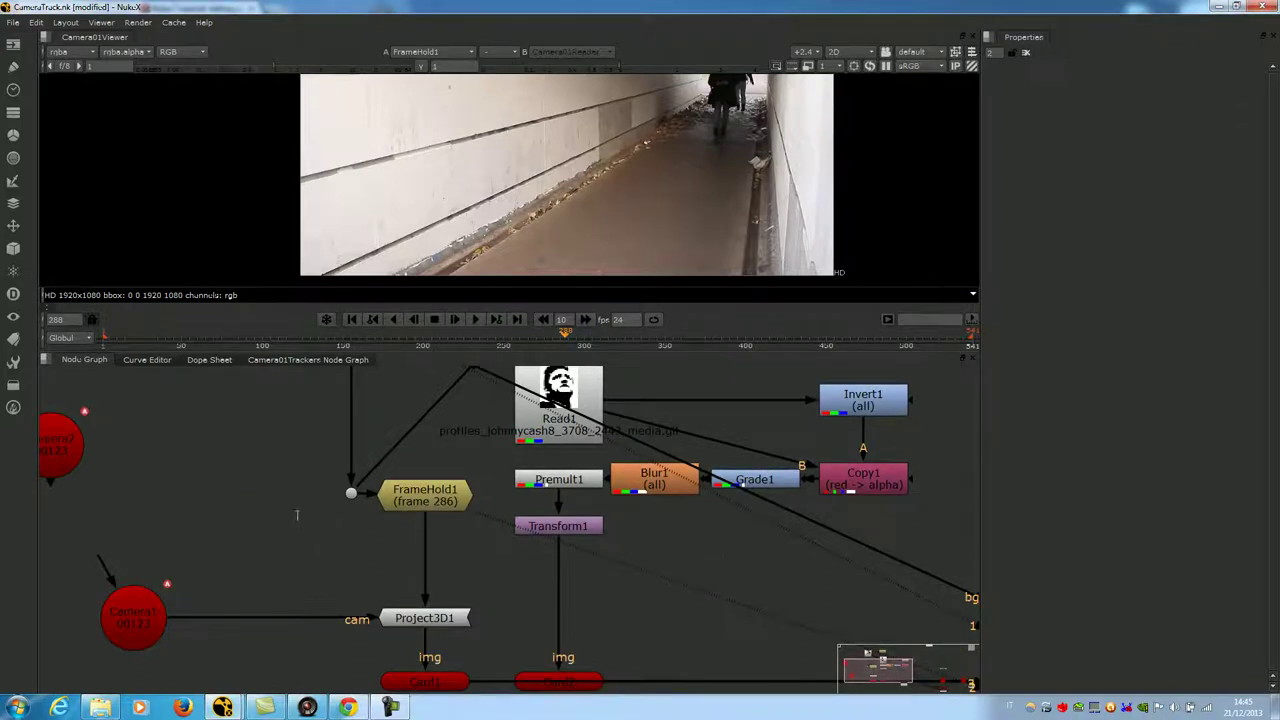
pyautogui.press('Tab')
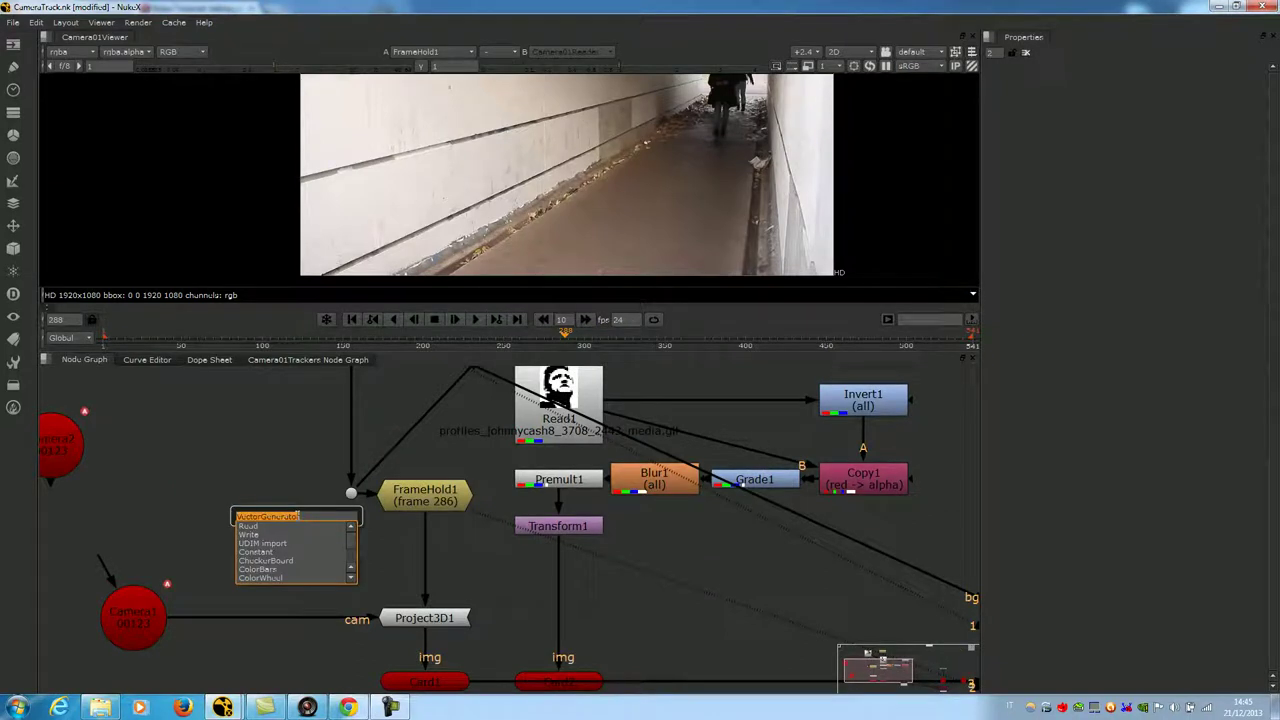
pyautogui.press('Return')
pyautogui.moveTo(298, 592); pyautogui.dragTo(269, 504)
# Add a MotionBlur node just below VectorGenerator2.
pyautogui.press('Tab')
pyautogui.write('moti')
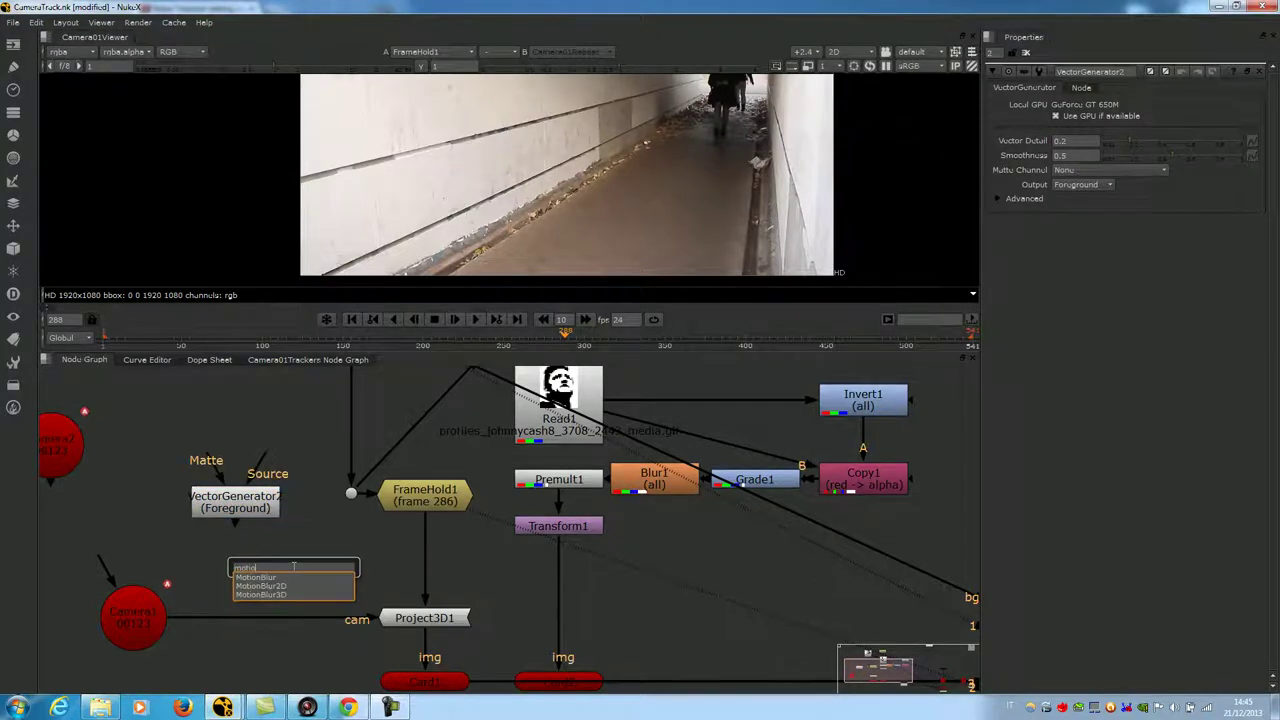
pyautogui.press('Return')
pyautogui.scroll(-2, 293, 572)
pyautogui.scroll(-2, 437, 543)
pyautogui.moveTo(437, 543); pyautogui.dragTo(407, 542, button='middle')
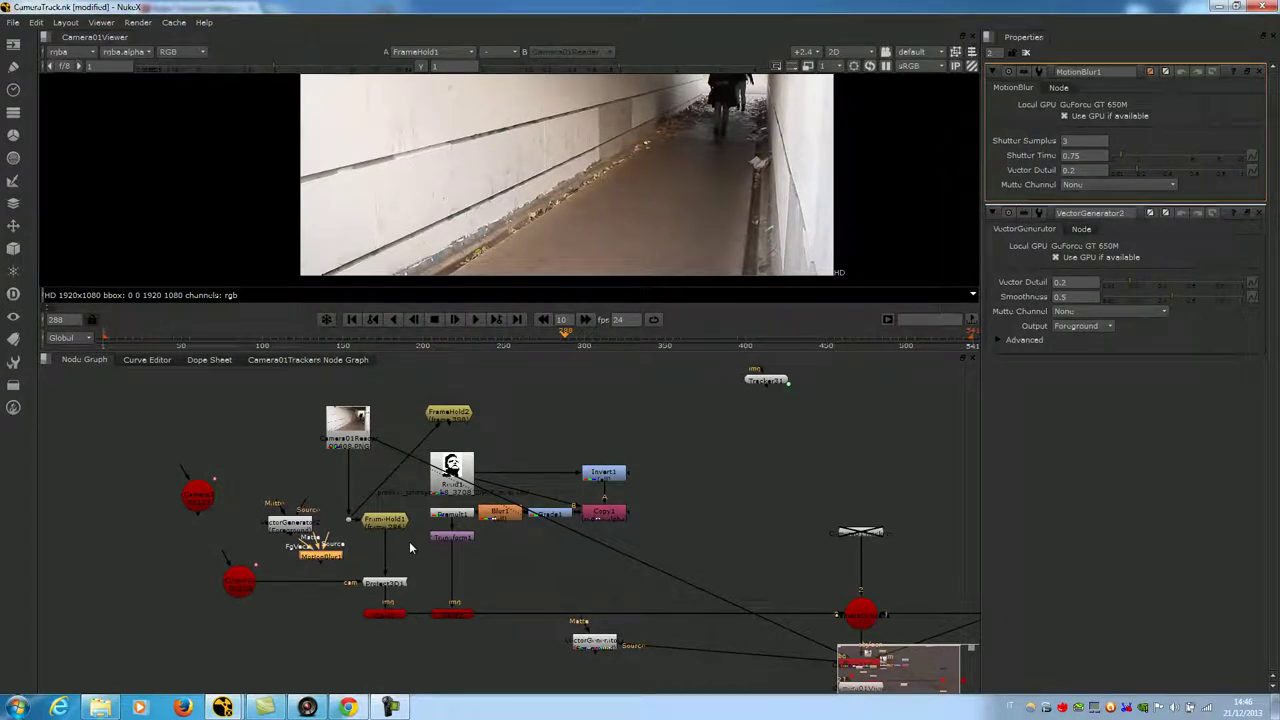
# Place VectorGenerator2 beside the Camera01Reader footage node and connect its Source input to that footage.
pyautogui.click(278, 520)
pyautogui.moveTo(278, 520); pyautogui.dragTo(262, 422)
pyautogui.scroll(3, 262, 422)
pyautogui.moveTo(289, 411); pyautogui.dragTo(433, 456)
pyautogui.click(446, 442)
pyautogui.moveTo(270, 431); pyautogui.dragTo(274, 437)
# Display the Camera01Reader footage and go to frame 209.
pyautogui.click(440, 445)
pyautogui.press('1')
pyautogui.moveTo(517, 335); pyautogui.dragTo(438, 354)
pyautogui.click(346, 467)
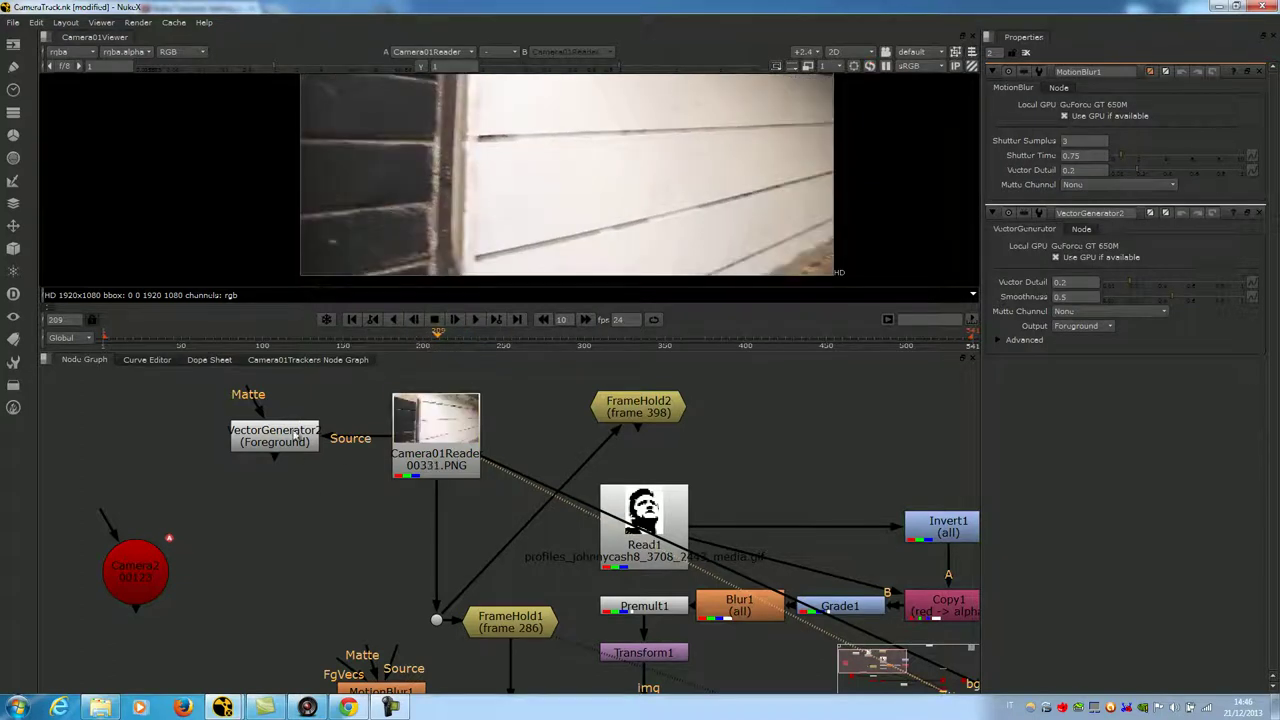
# Display VectorGenerator2's output in the viewer with the forward motion channels at frame 98.
pyautogui.doubleClick(250, 448)
pyautogui.press('1')
pyautogui.scroll(-3, 495, 201)
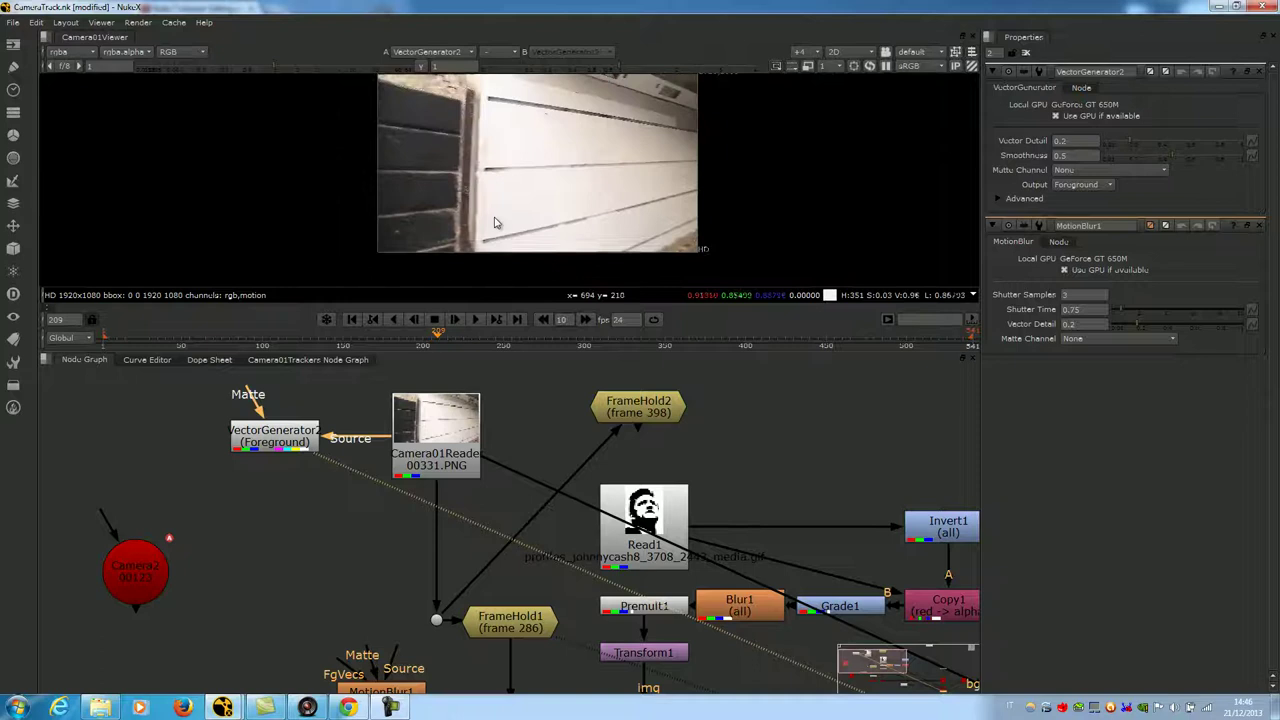
pyautogui.click(70, 51)
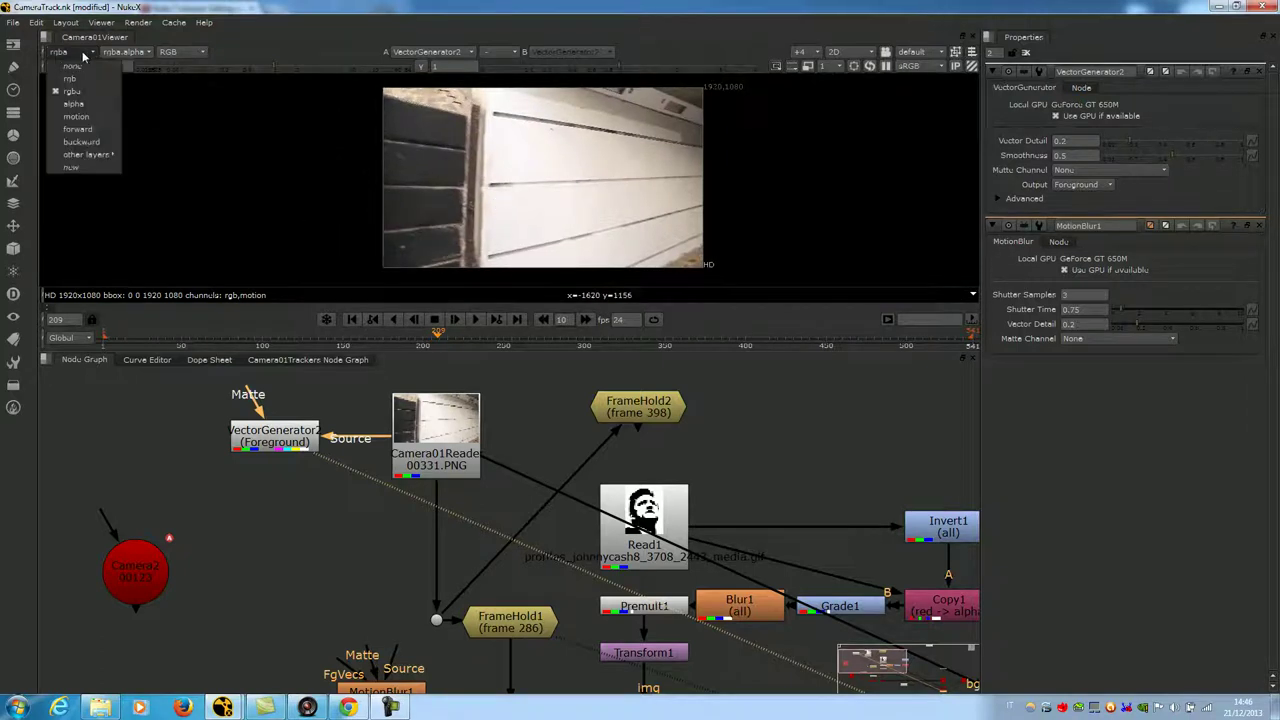
pyautogui.click(99, 131)
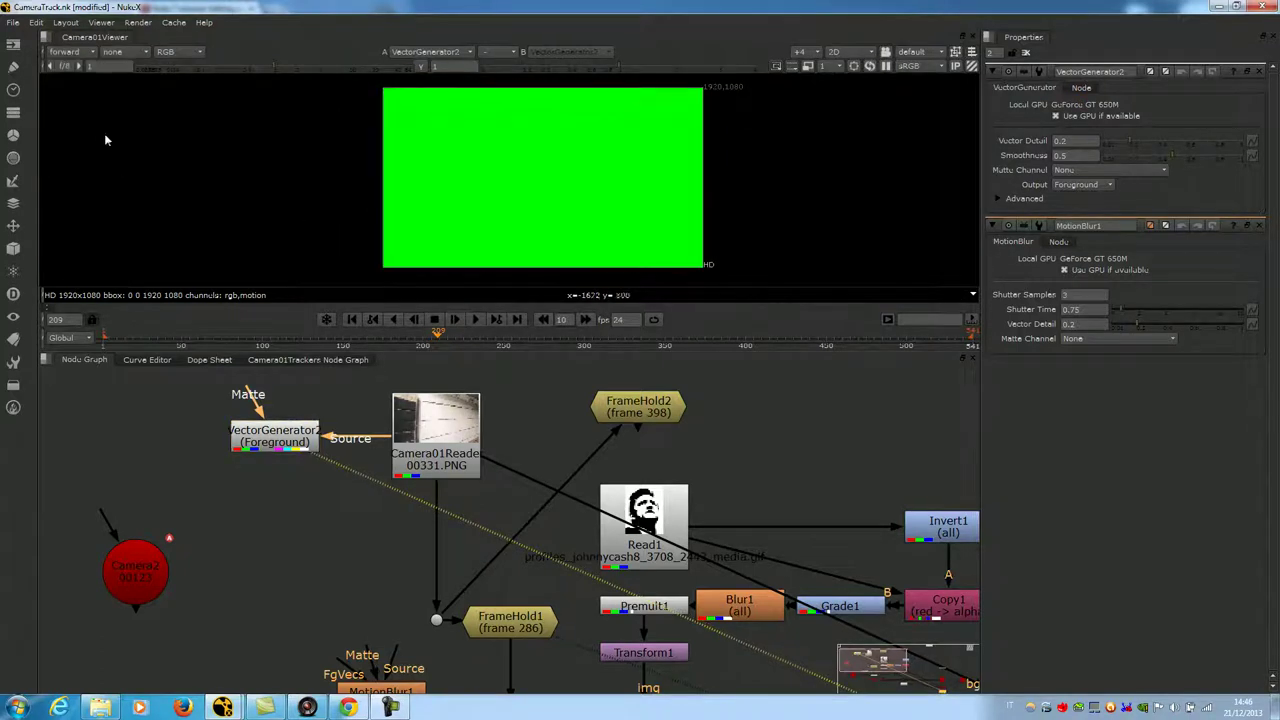
pyautogui.click(260, 335)
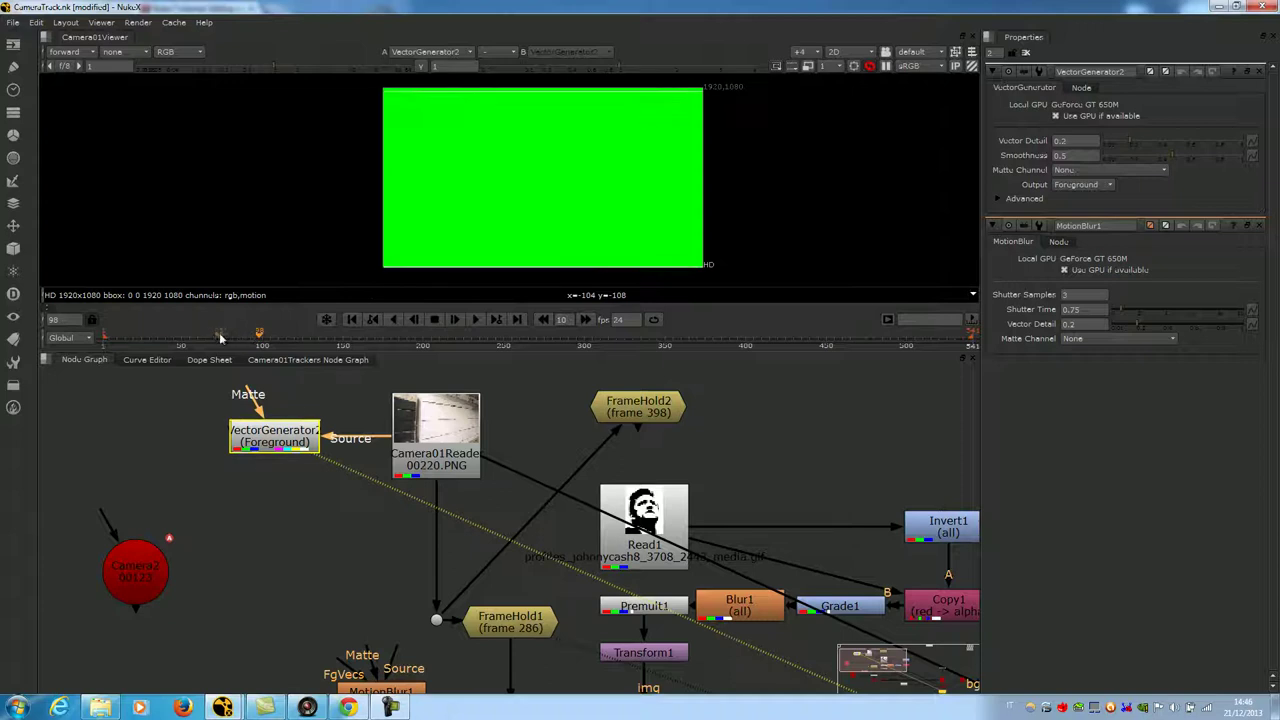
pyautogui.scroll(2, 551, 229)
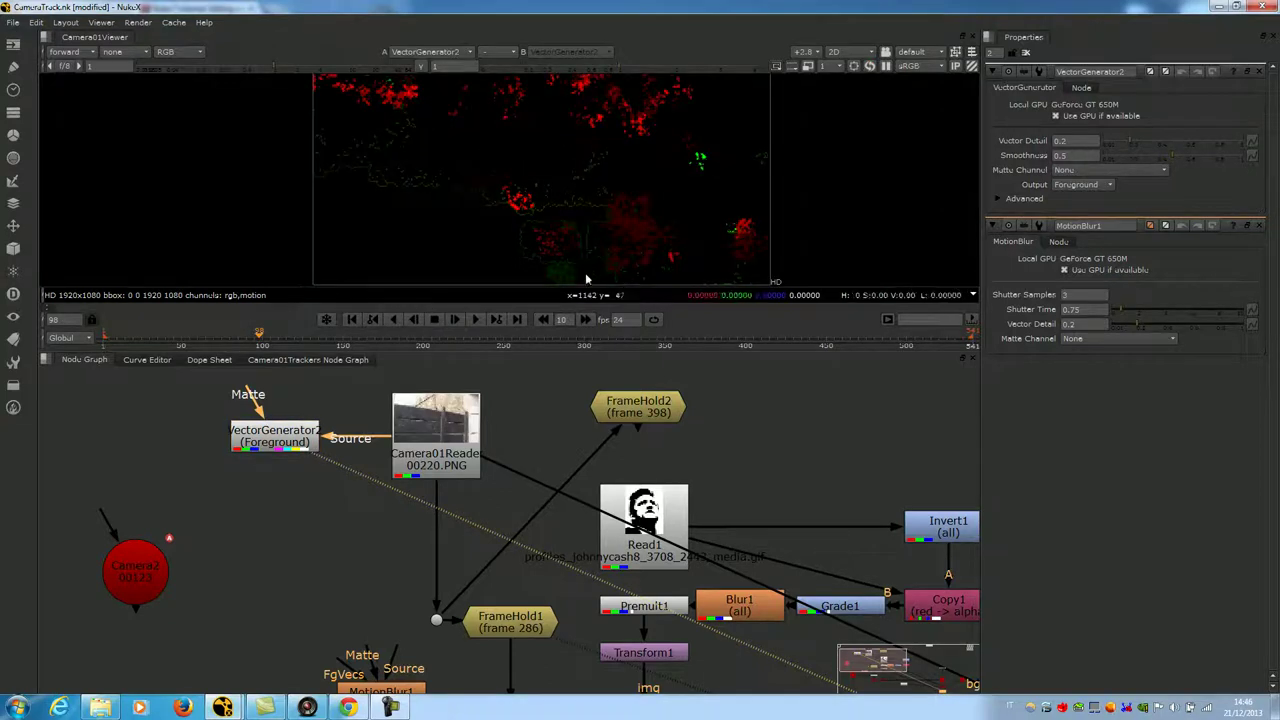
# Enlarge the viewer, examine the forward motion vectors up close, and return the display to the rgba channels.
pyautogui.moveTo(606, 352); pyautogui.dragTo(606, 439)
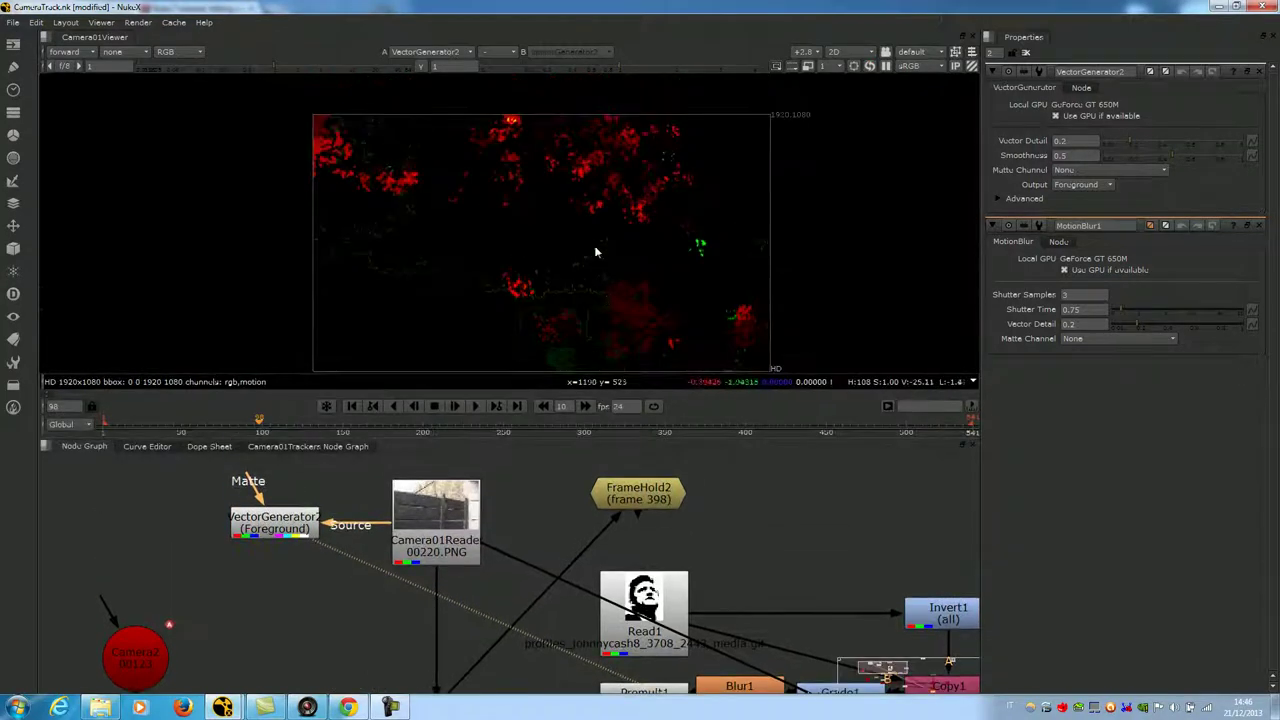
pyautogui.scroll(3, 587, 170)
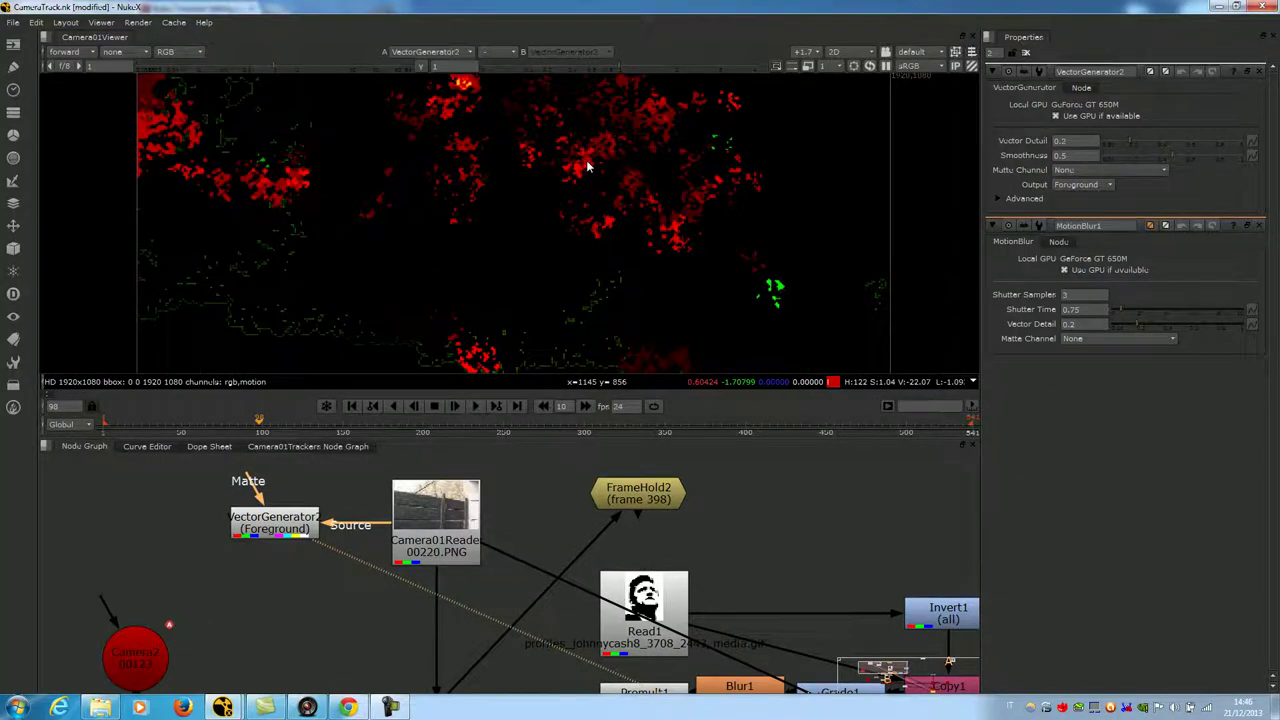
pyautogui.scroll(4, 587, 167)
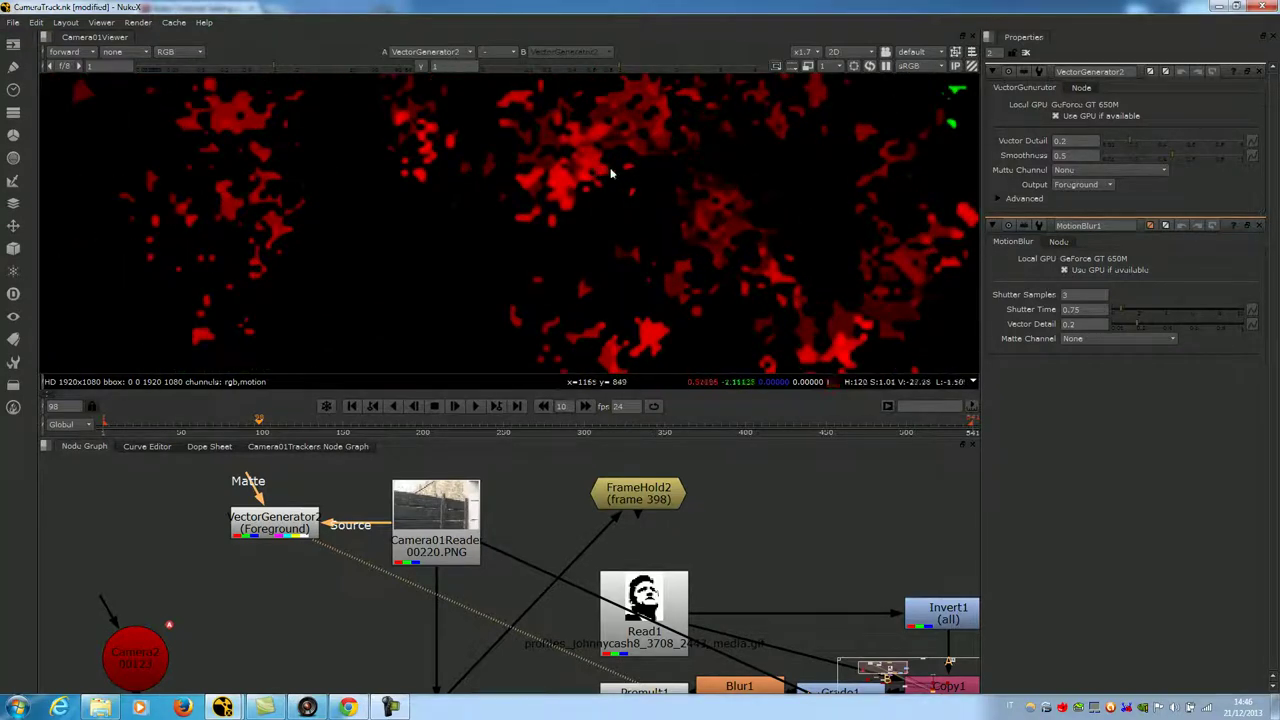
pyautogui.scroll(-3, 566, 177)
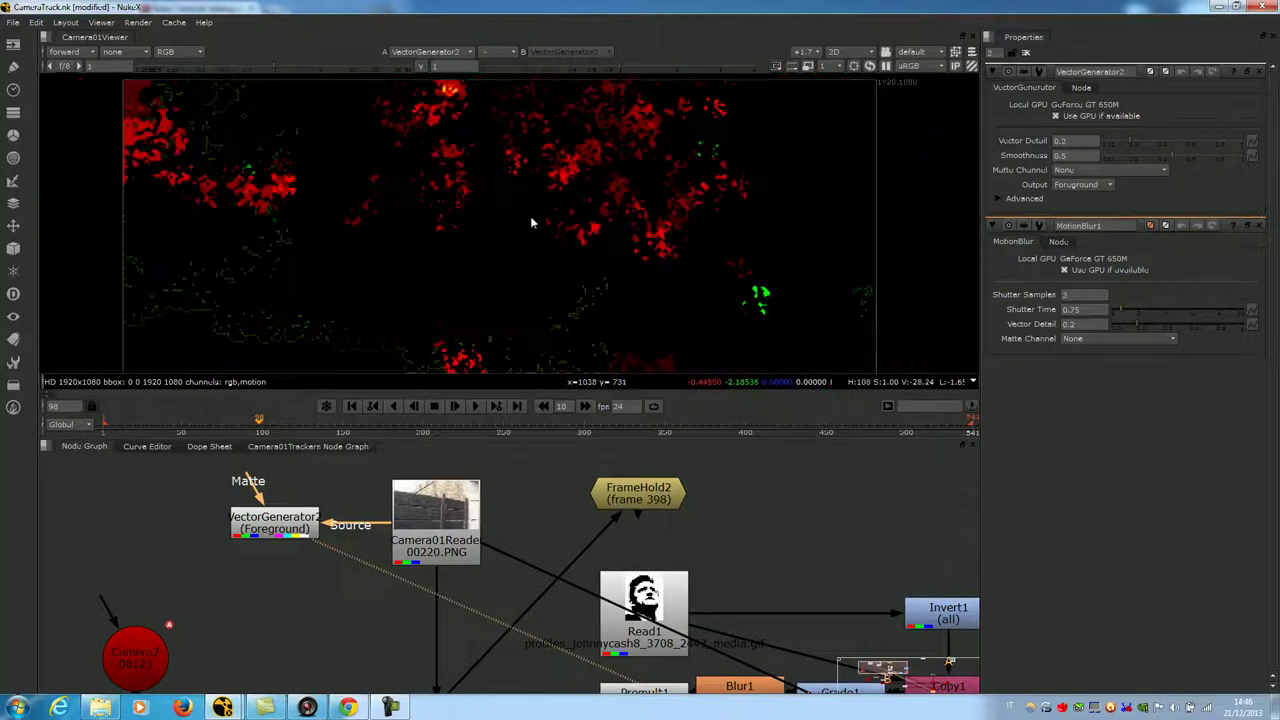
pyautogui.scroll(2, 530, 216)
pyautogui.scroll(2, 321, 294)
pyautogui.scroll(-1, 323, 298)
pyautogui.scroll(-2, 516, 220)
pyautogui.scroll(-2, 514, 215)
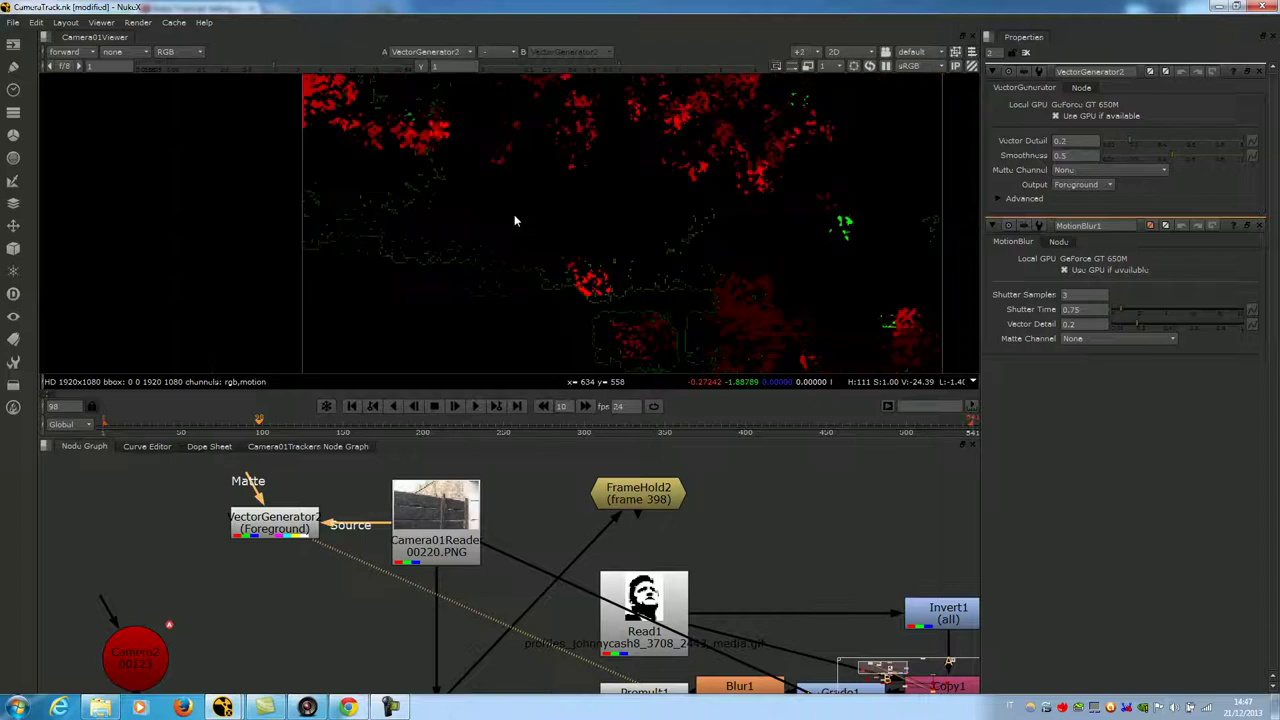
pyautogui.moveTo(548, 222); pyautogui.dragTo(537, 219, button='middle')
pyautogui.scroll(-1, 537, 219)
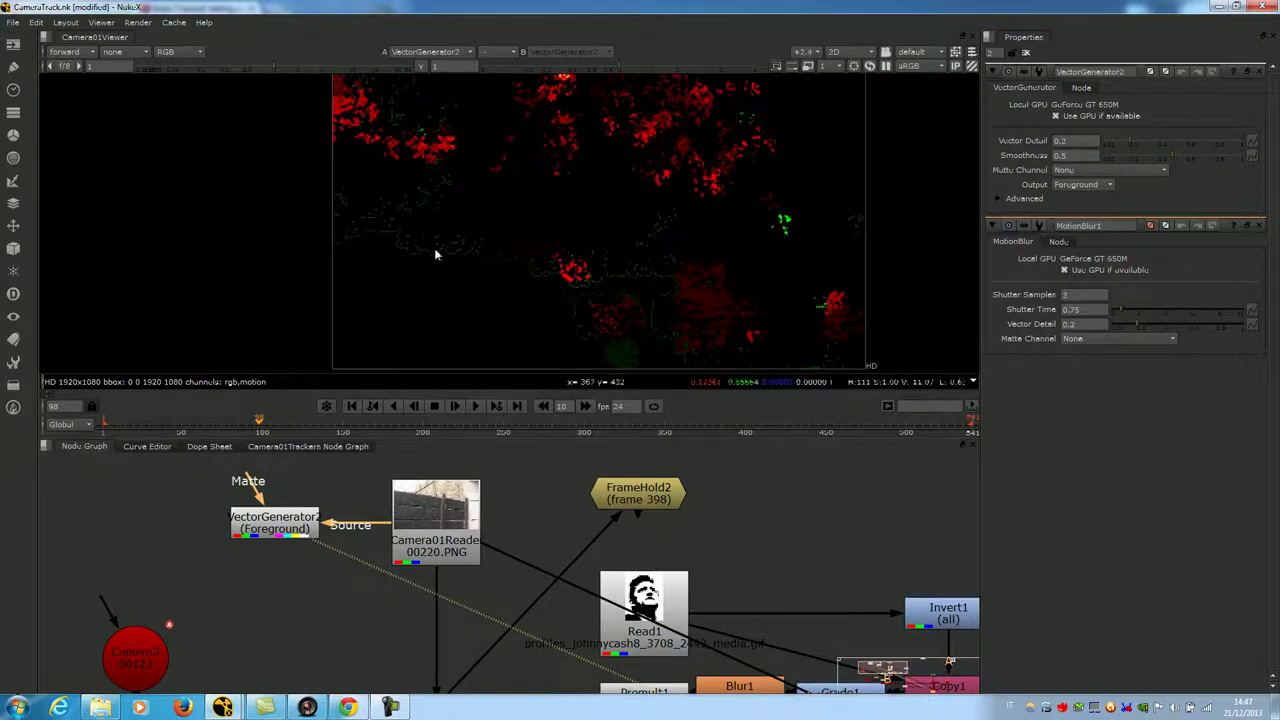
pyautogui.click(68, 51)
pyautogui.click(72, 91)
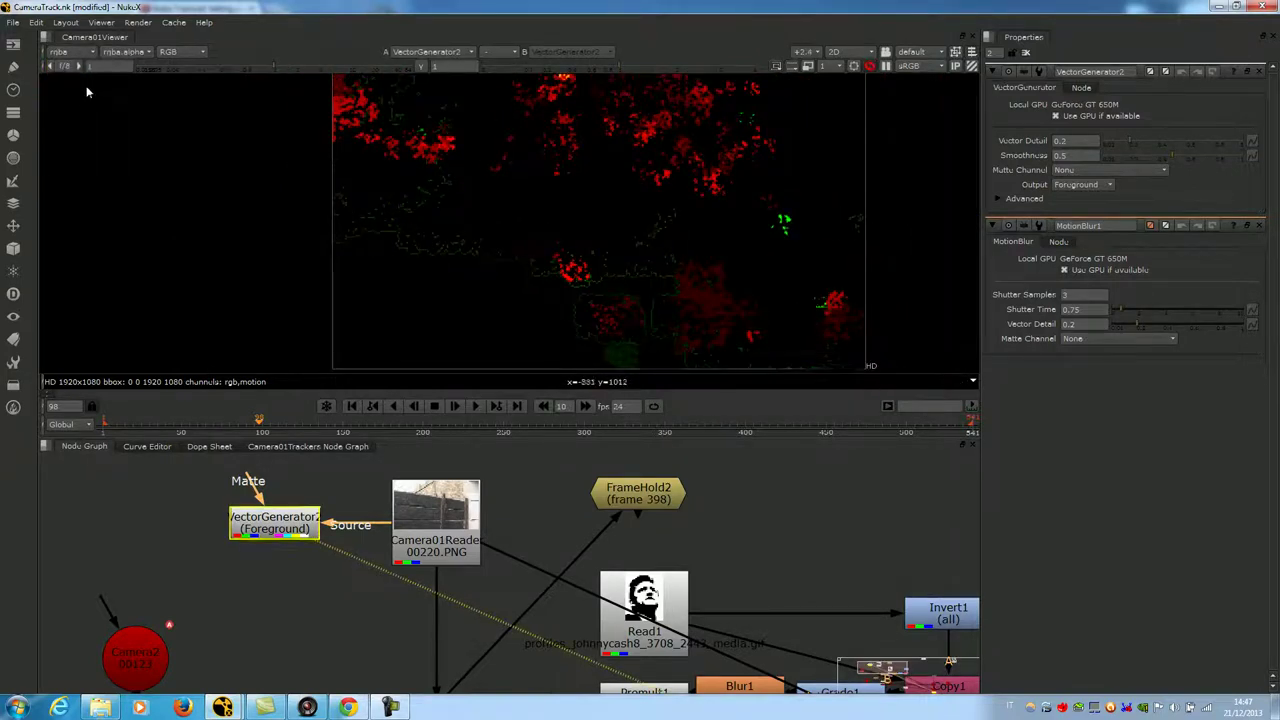
# Connect MotionBlur1's FgVecs input to VectorGenerator2, insert MotionBlur1 below FrameHold1, and route the vector connection through a dot.
pyautogui.scroll(-3, 350, 530)
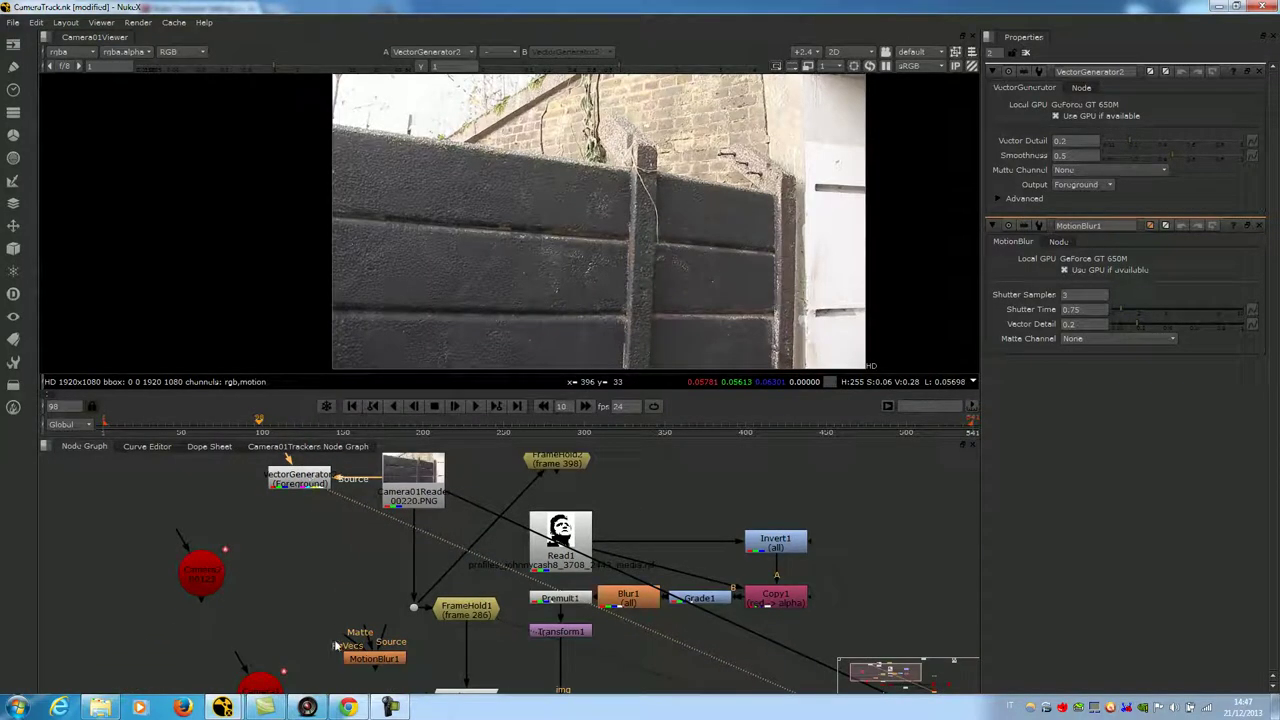
pyautogui.moveTo(345, 645); pyautogui.dragTo(300, 480)
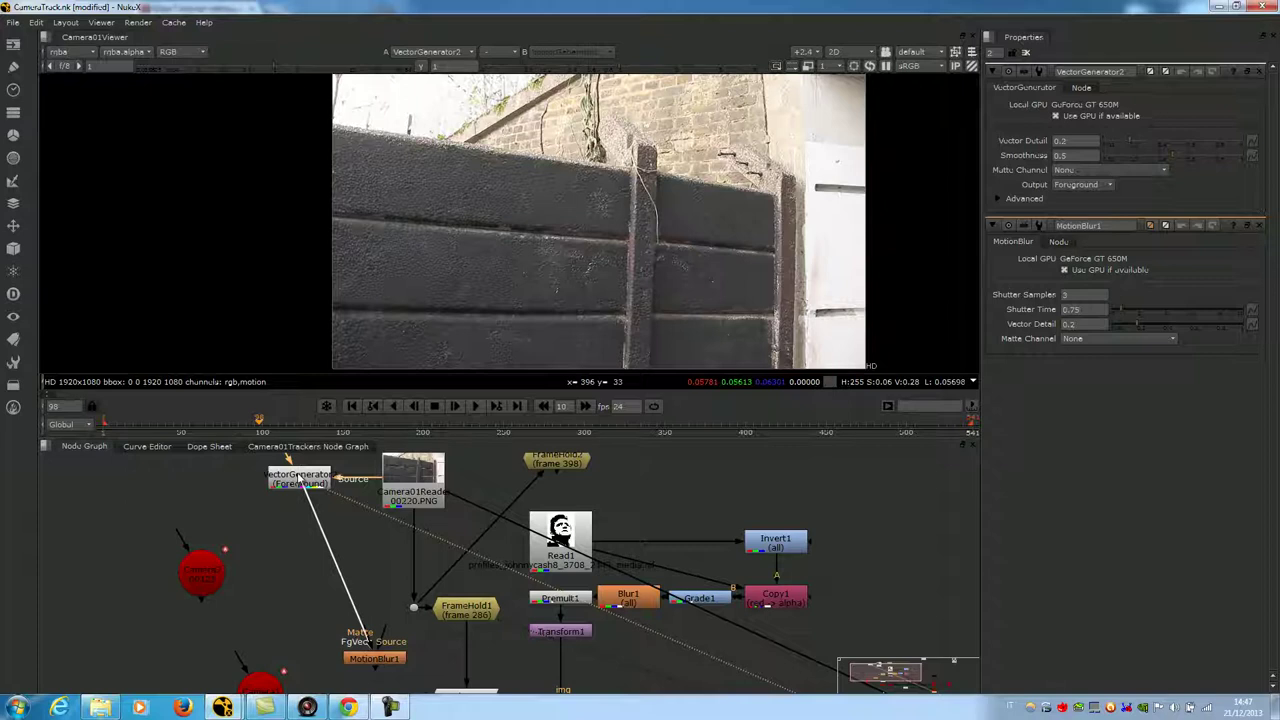
pyautogui.moveTo(372, 661); pyautogui.dragTo(479, 659)
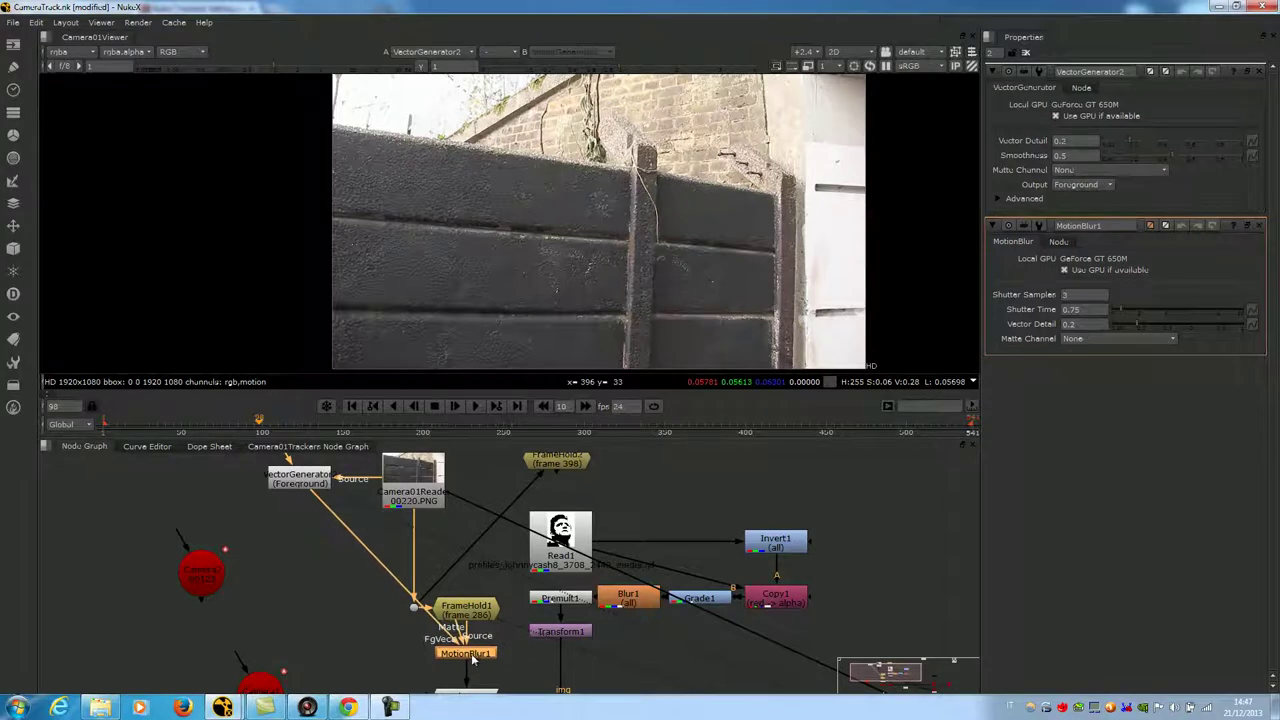
pyautogui.keyDown('ctrl'); pyautogui.moveTo(392, 574); pyautogui.dragTo(300, 657); pyautogui.keyUp('ctrl')
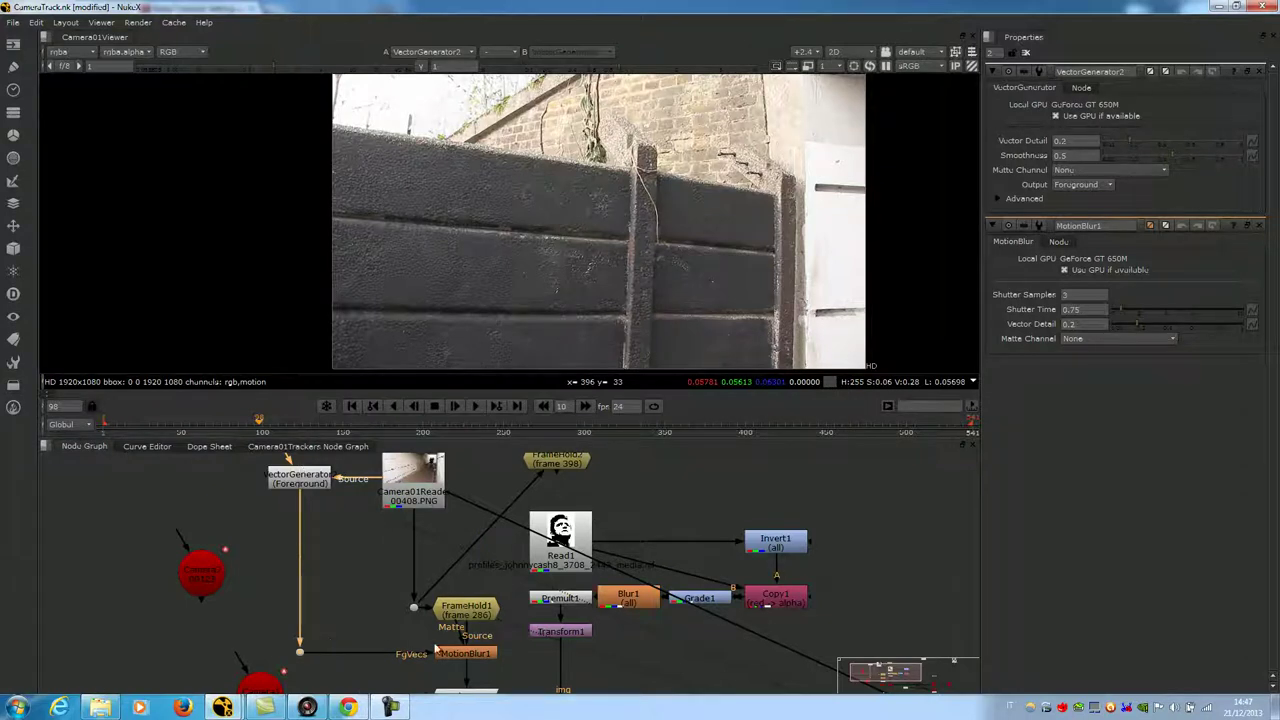
# View MotionBlur1's output at frame 133 and compare it with the Camera01Reader footage.
pyautogui.click(473, 651)
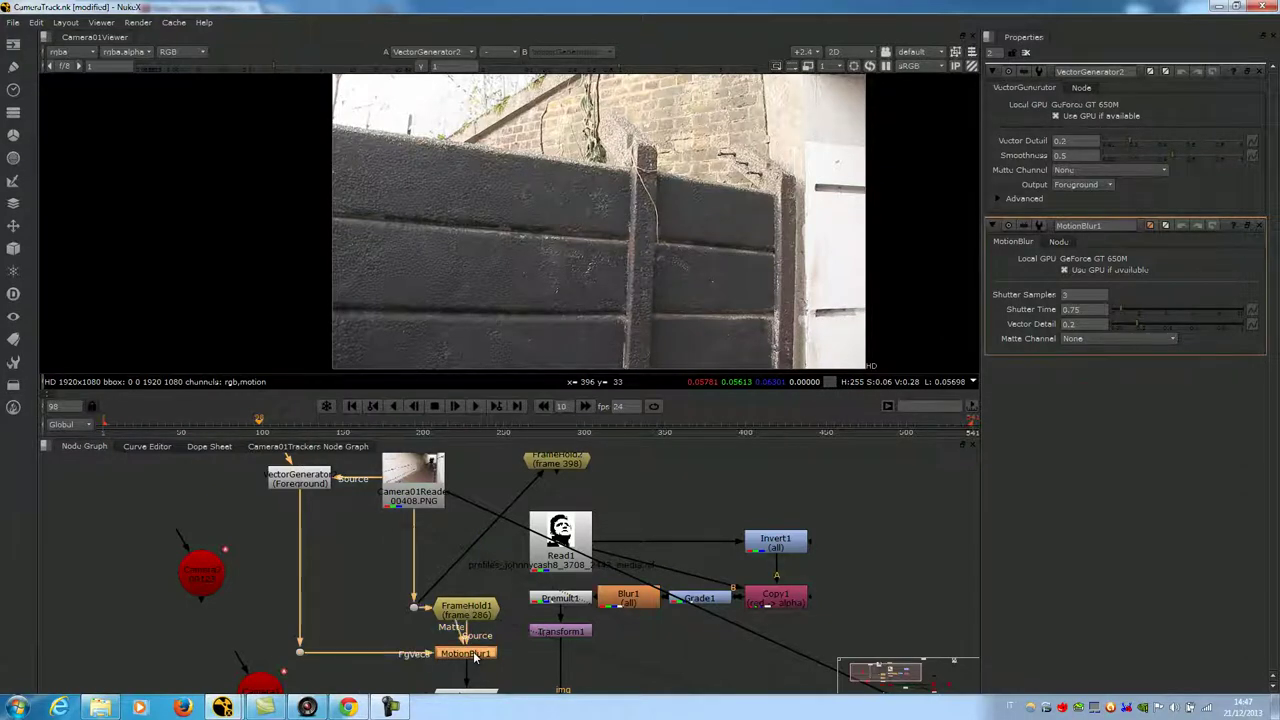
pyautogui.press('1')
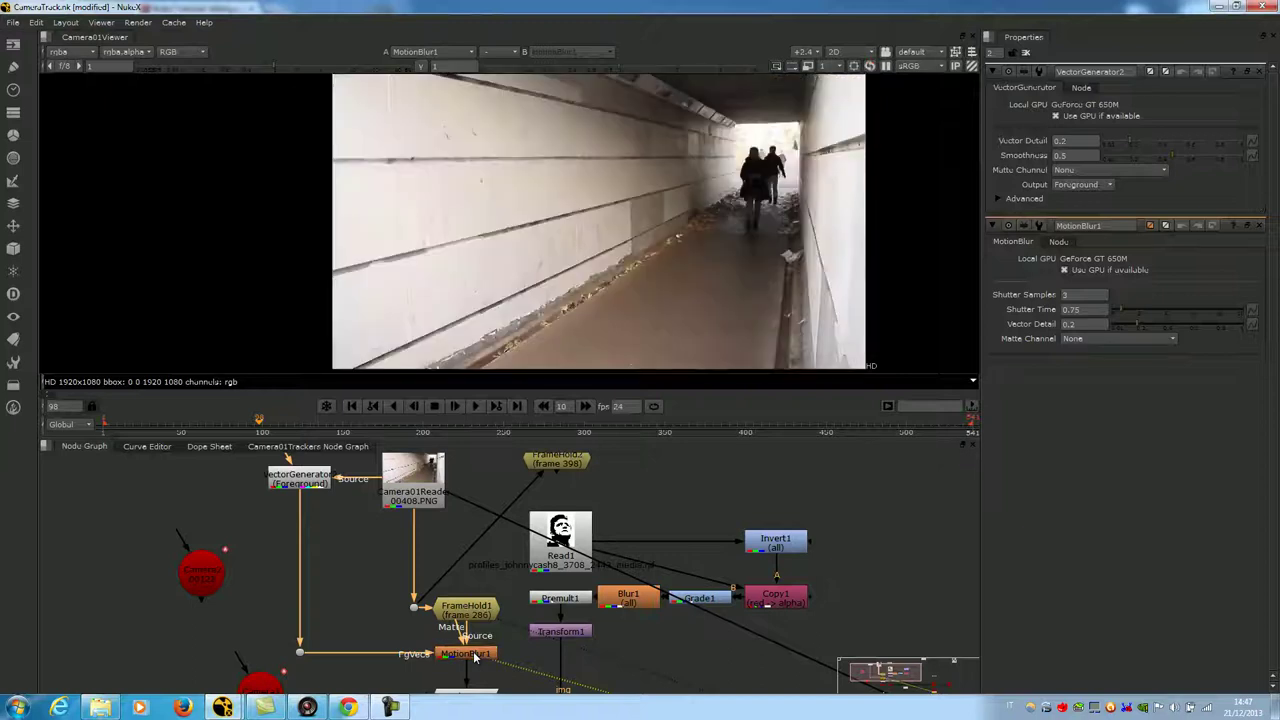
pyautogui.click(318, 430)
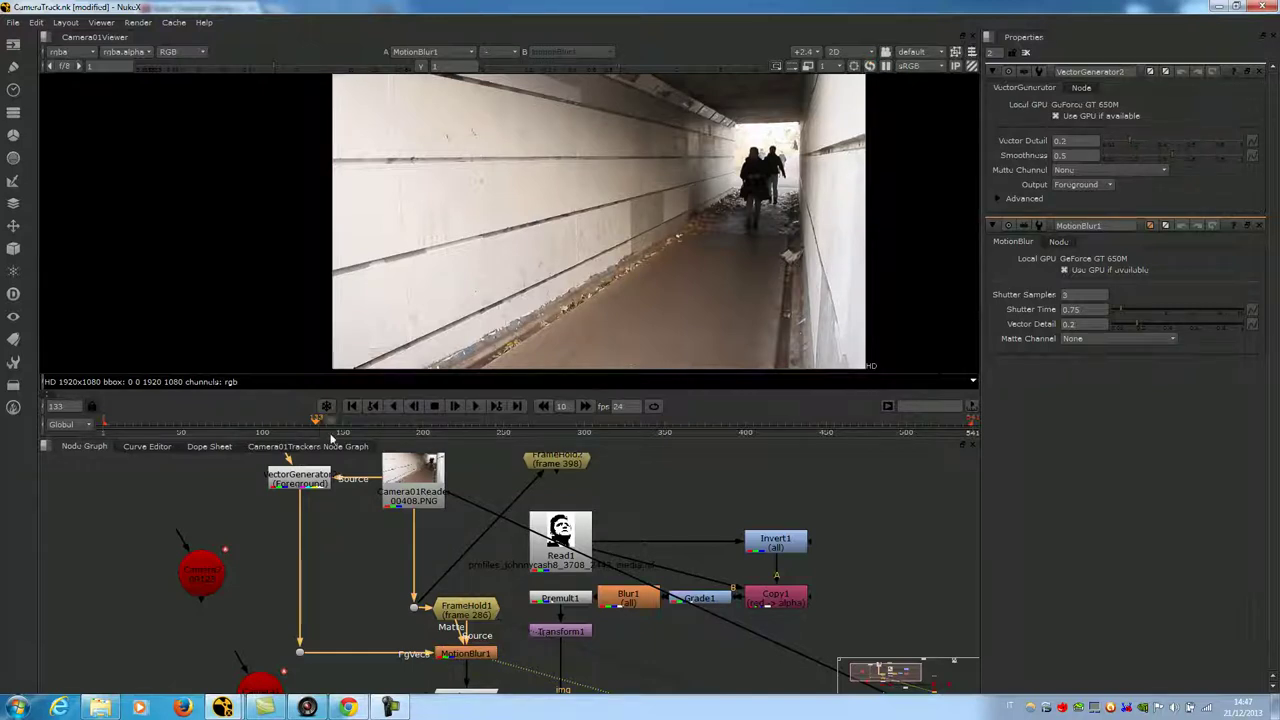
pyautogui.click(407, 494)
pyautogui.press('1')
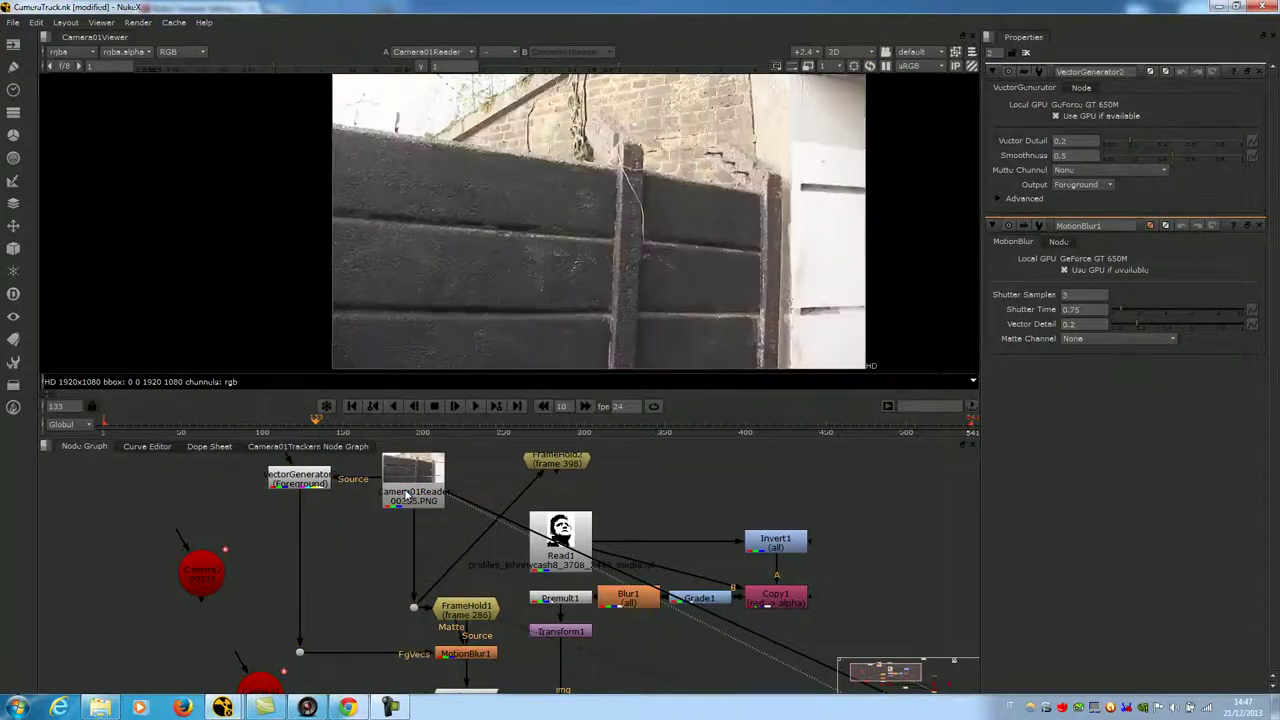
# Go to frame 186 in the footage and display MotionBlur1's output there.
pyautogui.click(370, 424)
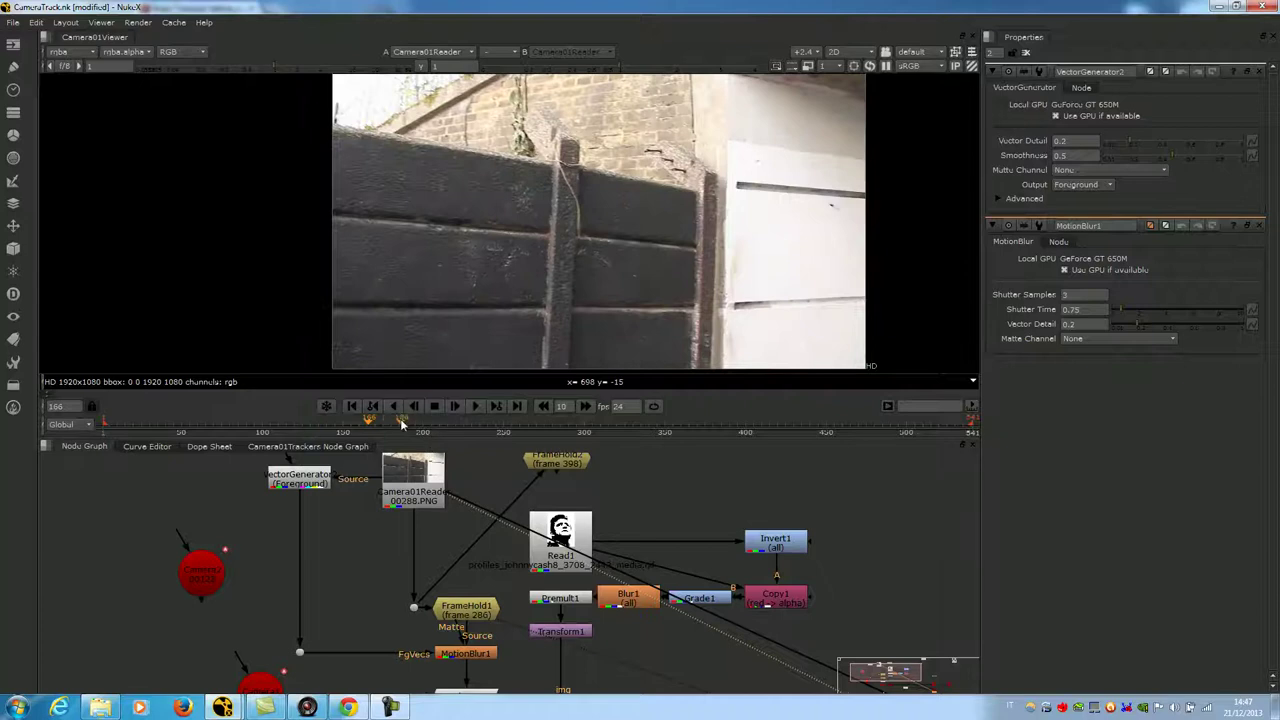
pyautogui.click(401, 424)
pyautogui.click(478, 653)
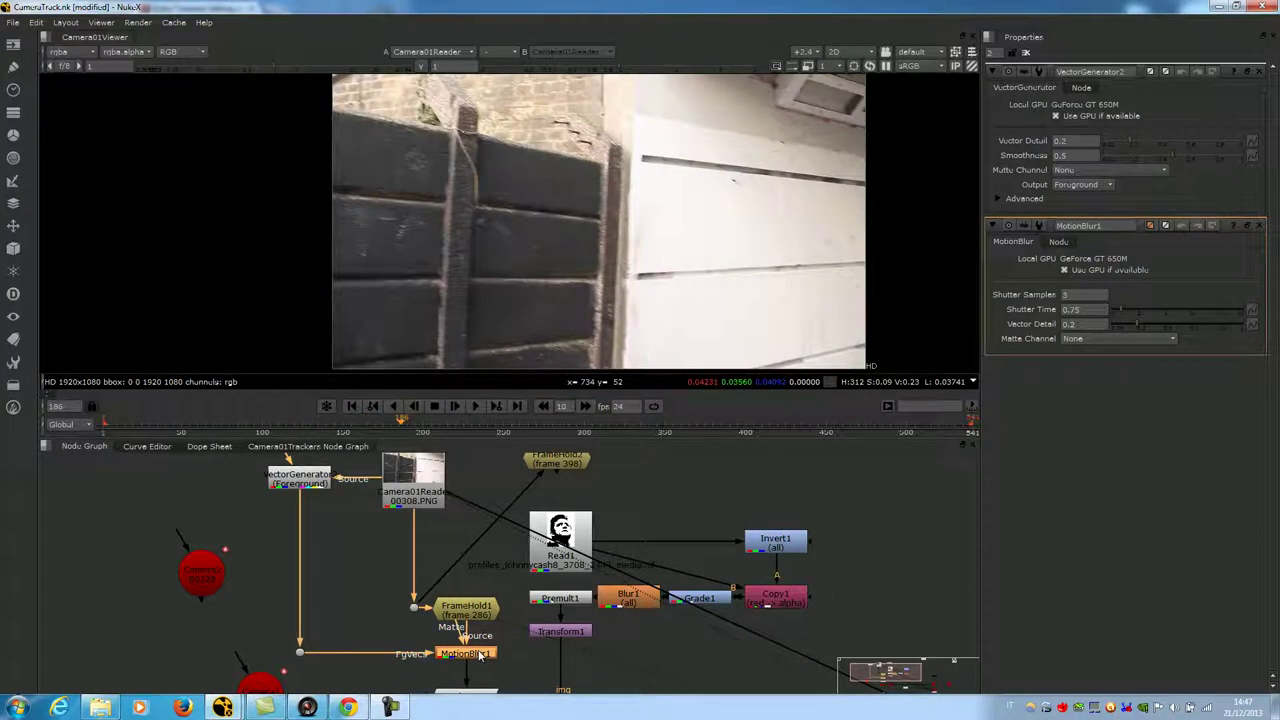
pyautogui.press('1')
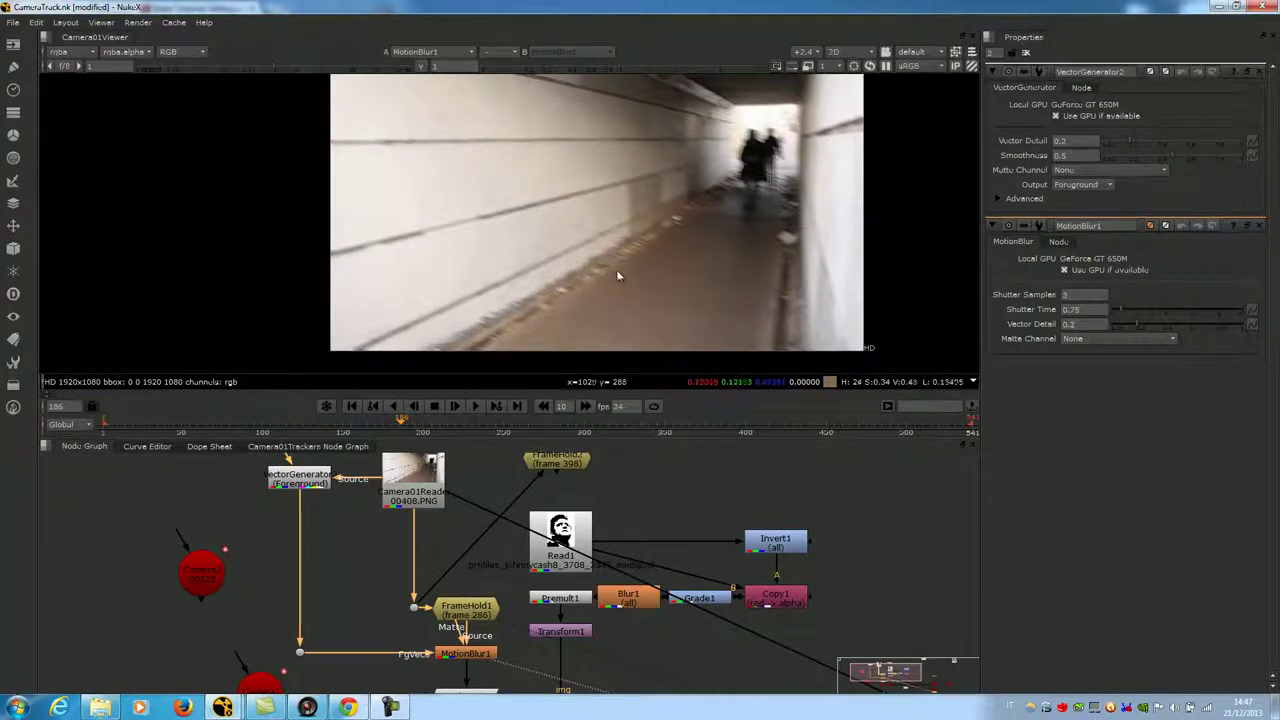
pyautogui.scroll(1, 450, 332)
# Try shutter times of 0.1, 0.3 and 1 on MotionBlur1 and settle on 0.5.
pyautogui.doubleClick(477, 655)
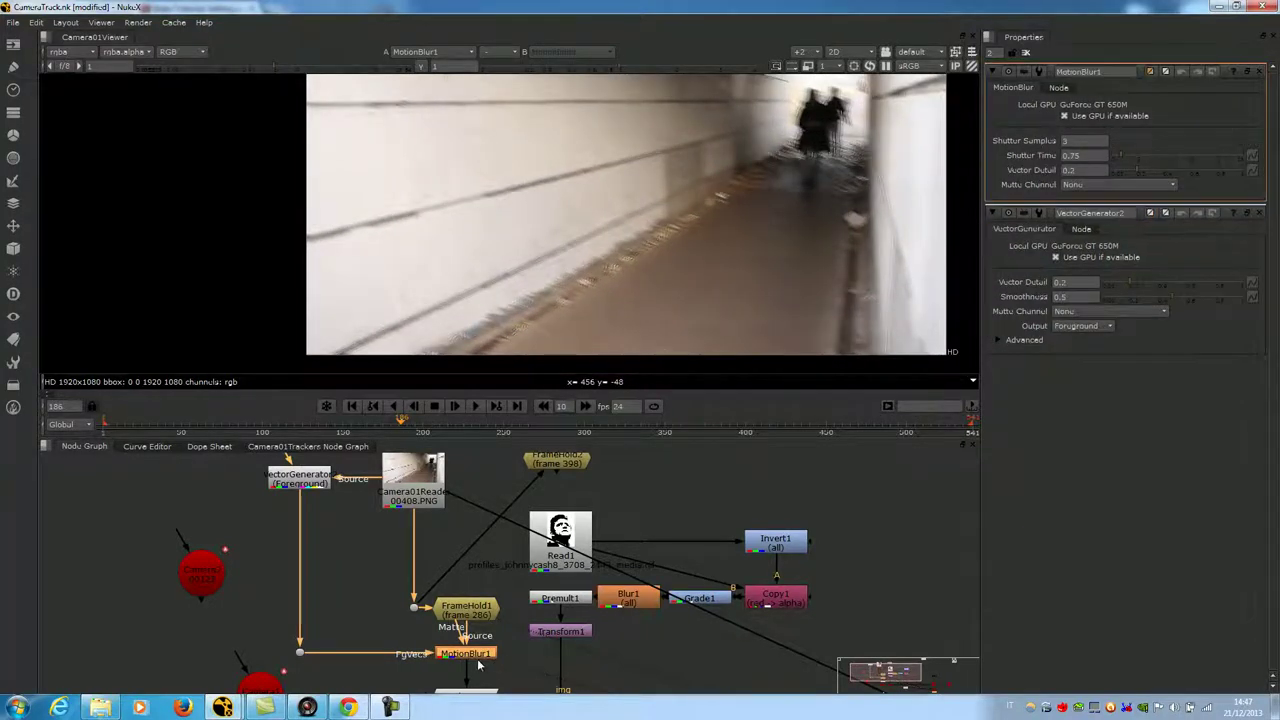
pyautogui.doubleClick(1084, 155)
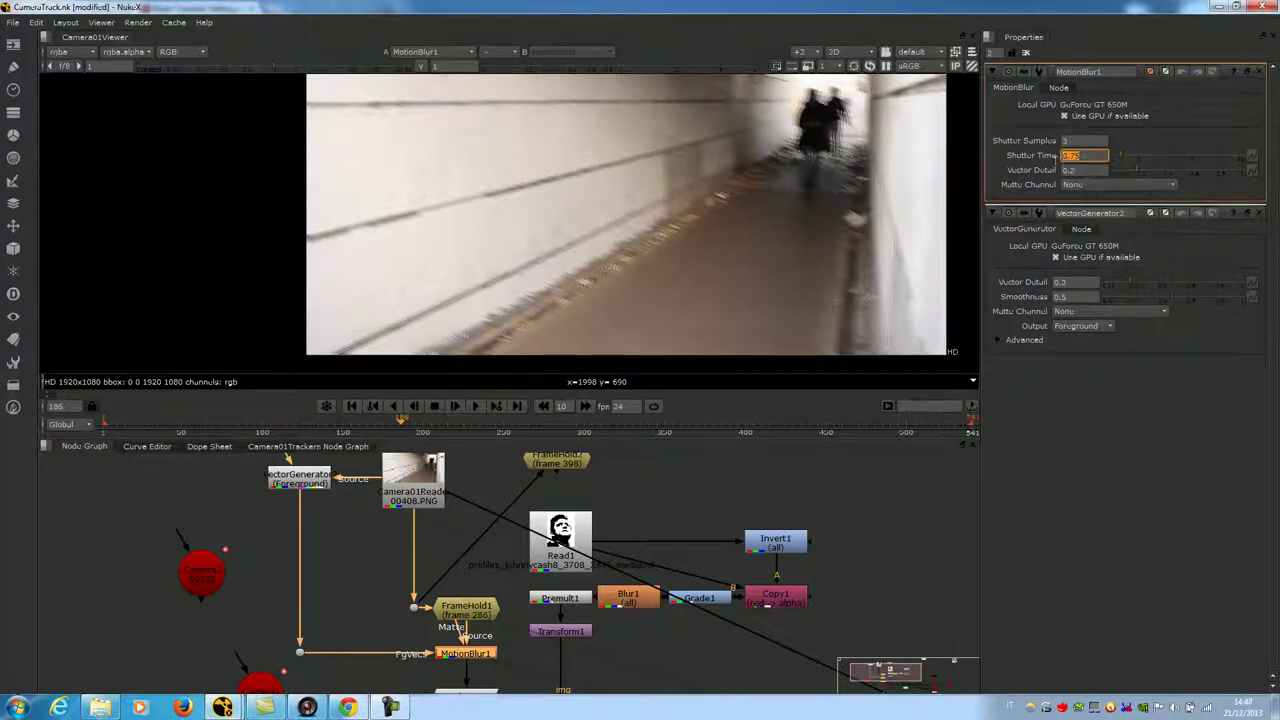
pyautogui.write('0.1')
pyautogui.press('Return')
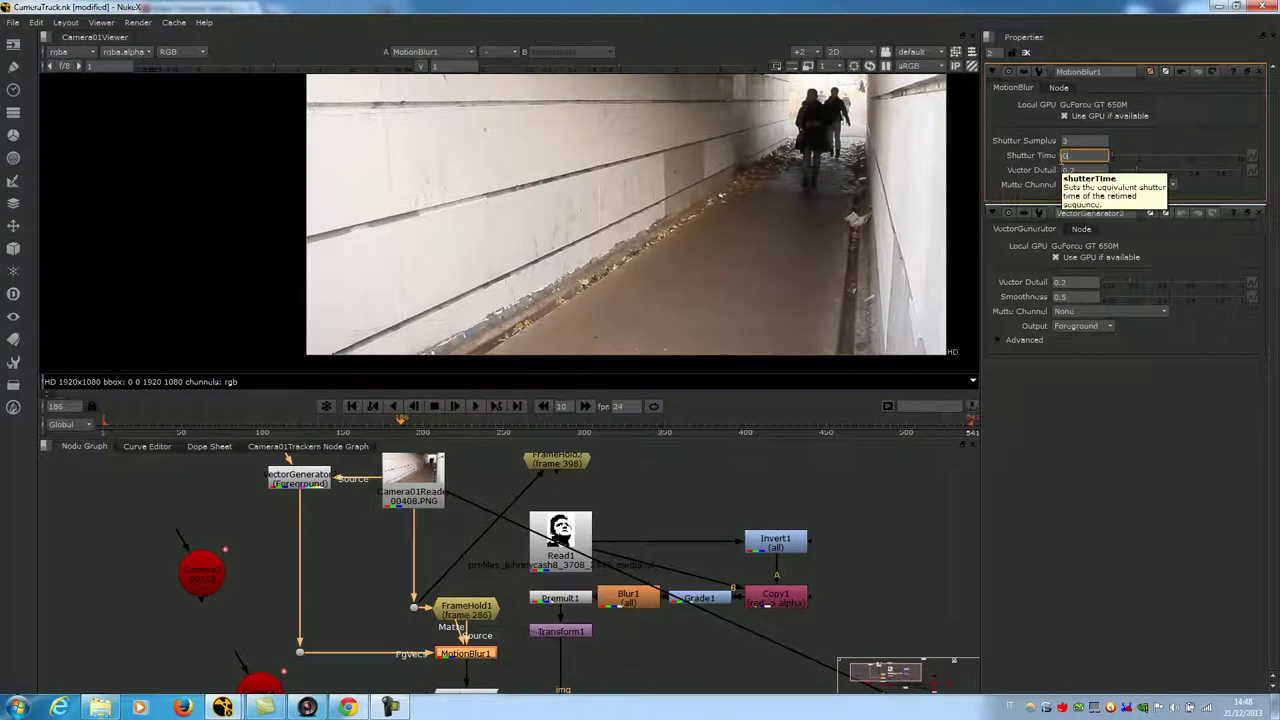
pyautogui.write('0.3')
pyautogui.press('Return')
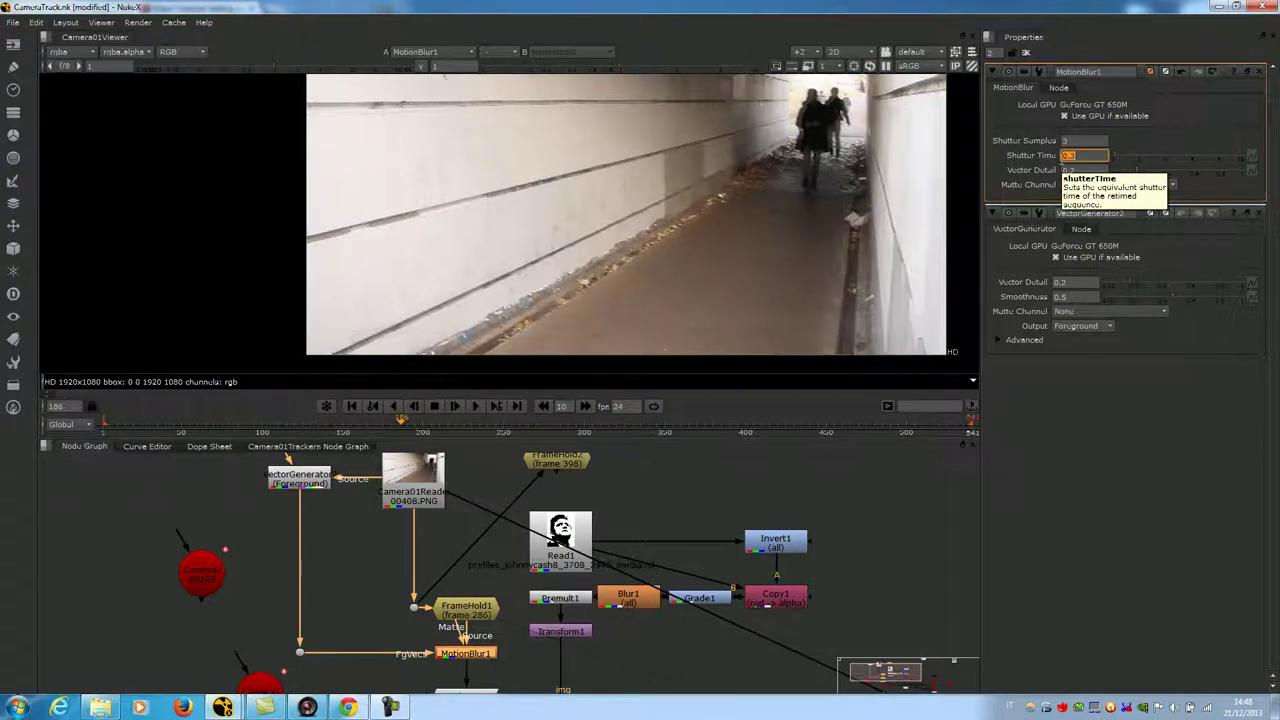
pyautogui.write('1')
pyautogui.press('Return')
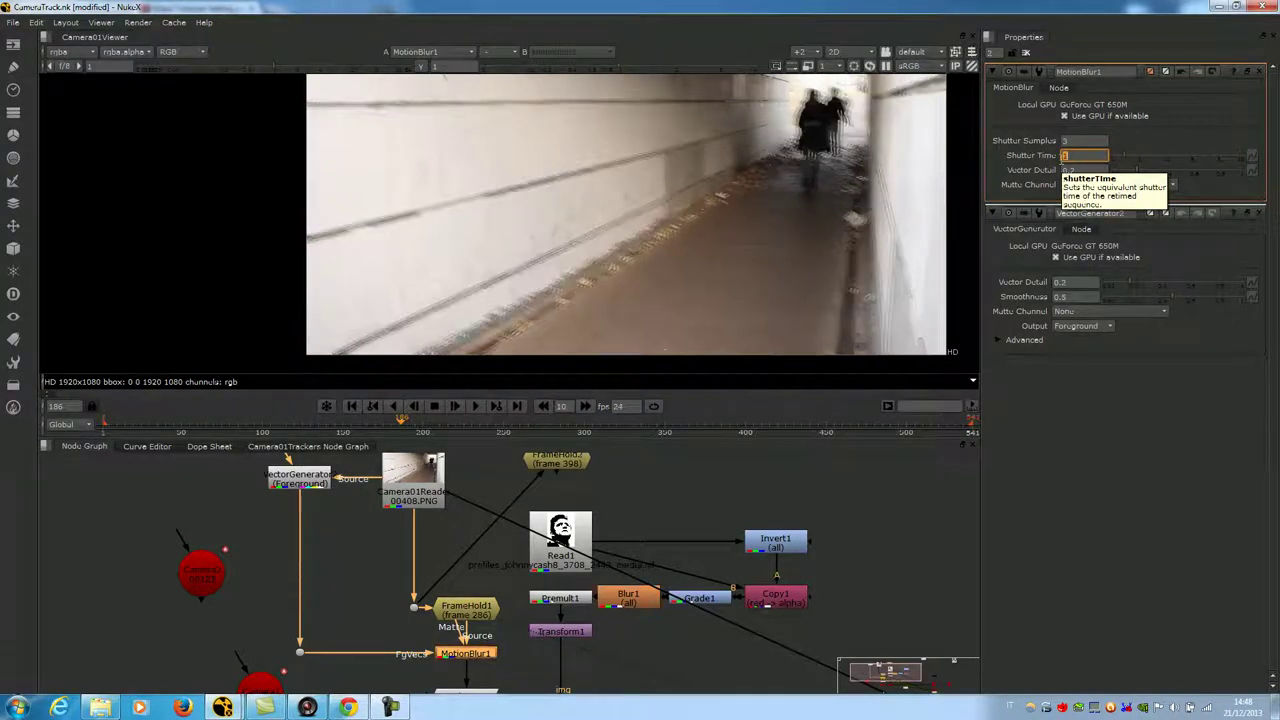
pyautogui.write('0.5')
pyautogui.press('Return')
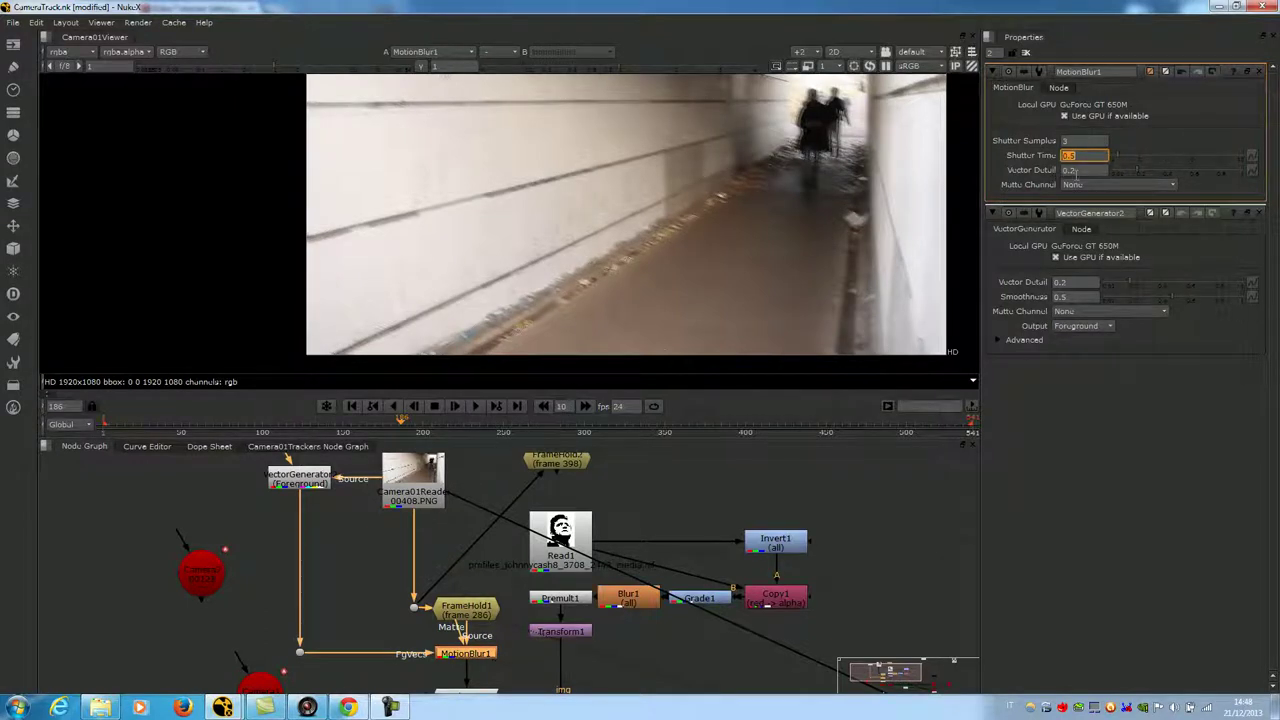
# Try a vector detail of 1 on MotionBlur1 and settle on 0.1.
pyautogui.scroll(1, 463, 329)
pyautogui.scroll(1, 677, 277)
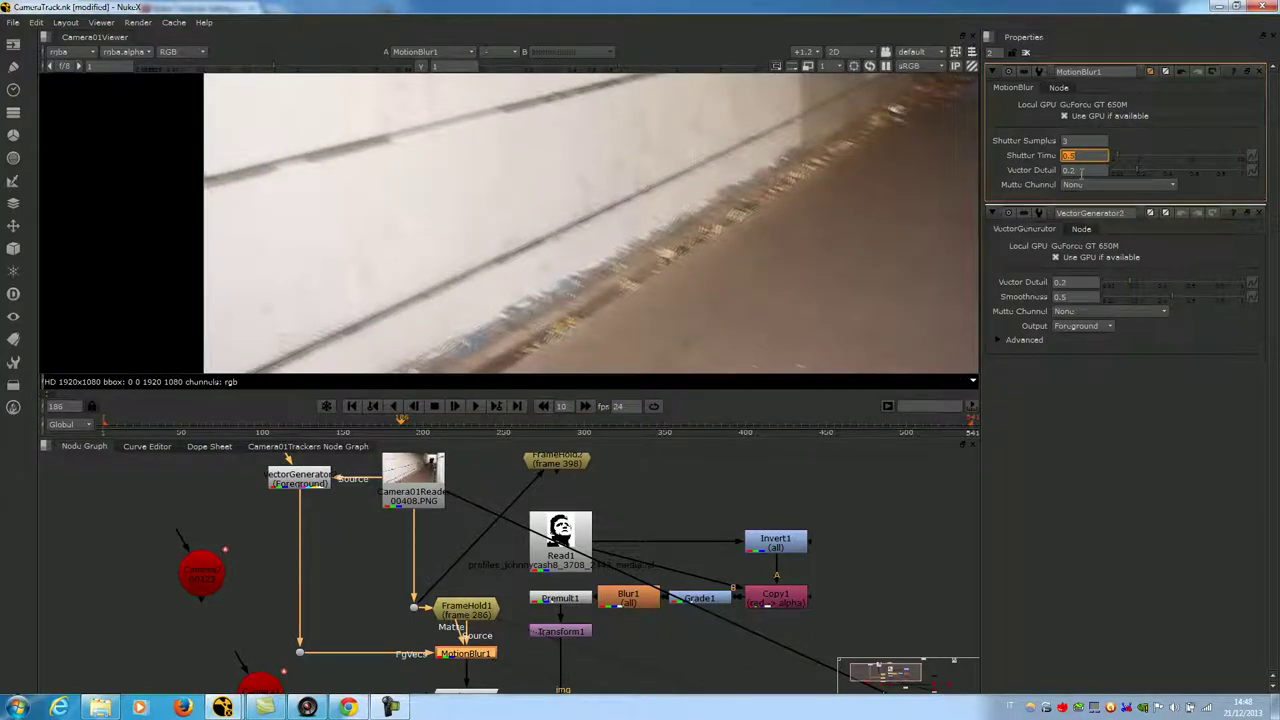
pyautogui.scroll(2, 581, 270)
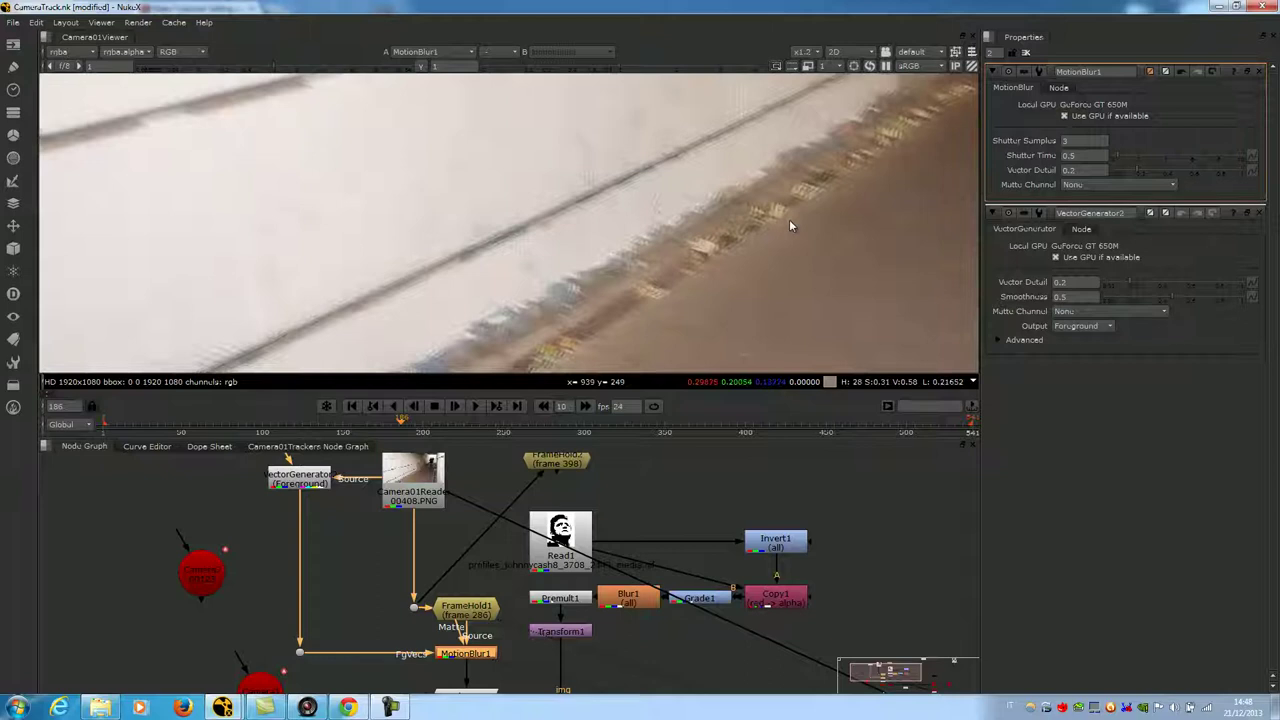
pyautogui.click(1068, 170)
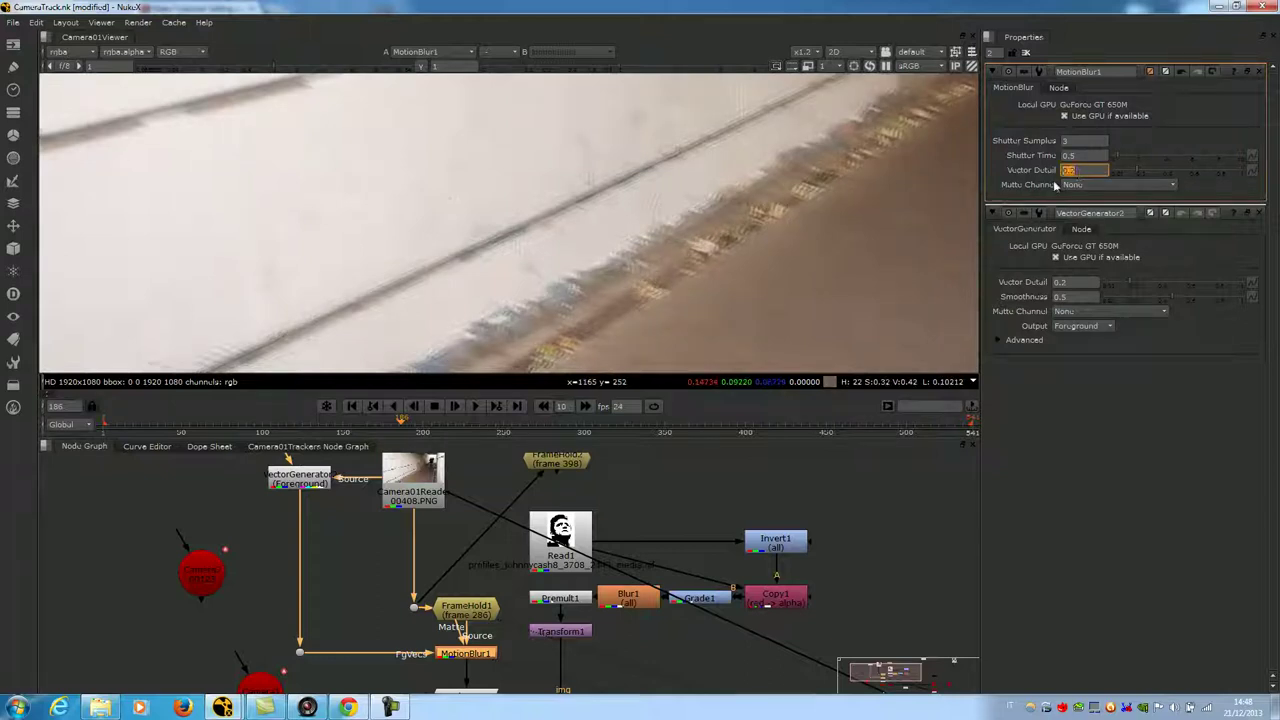
pyautogui.write('1')
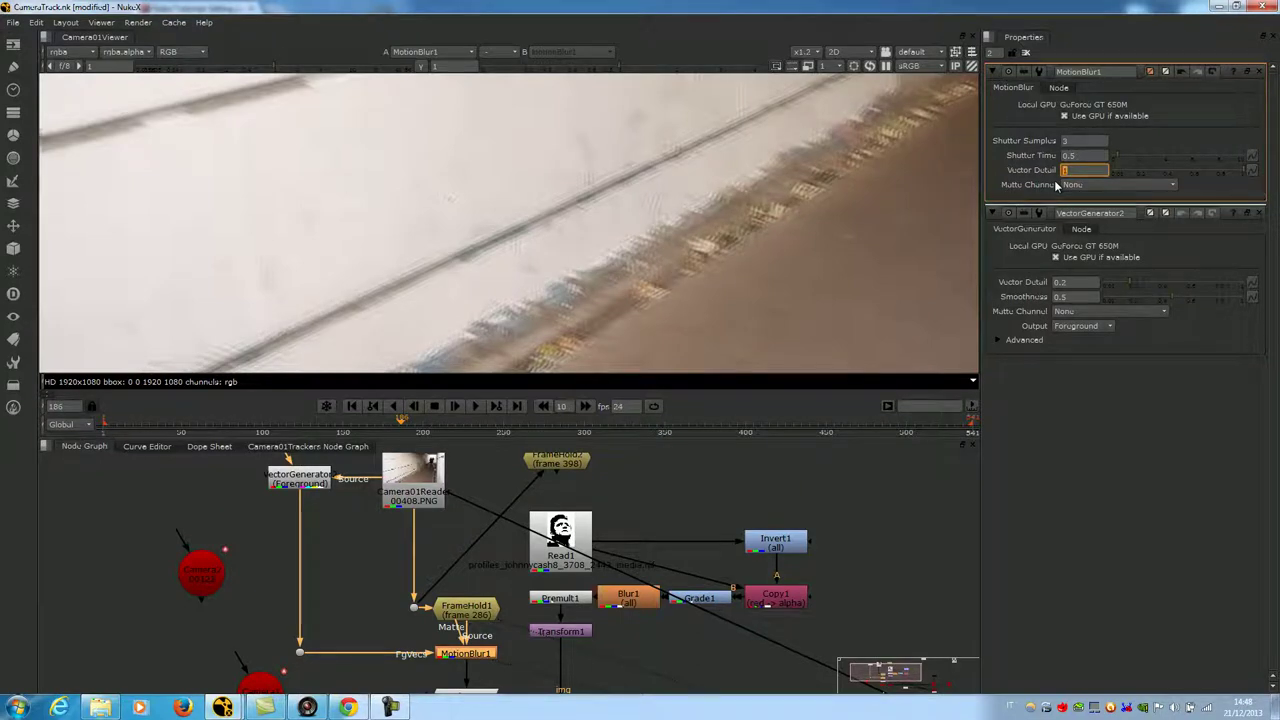
pyautogui.write('0.1')
pyautogui.press('Return')
# Inspect the blurred wall edge closely and set MotionBlur1's shutter samples to 10.
pyautogui.scroll(4, 563, 233)
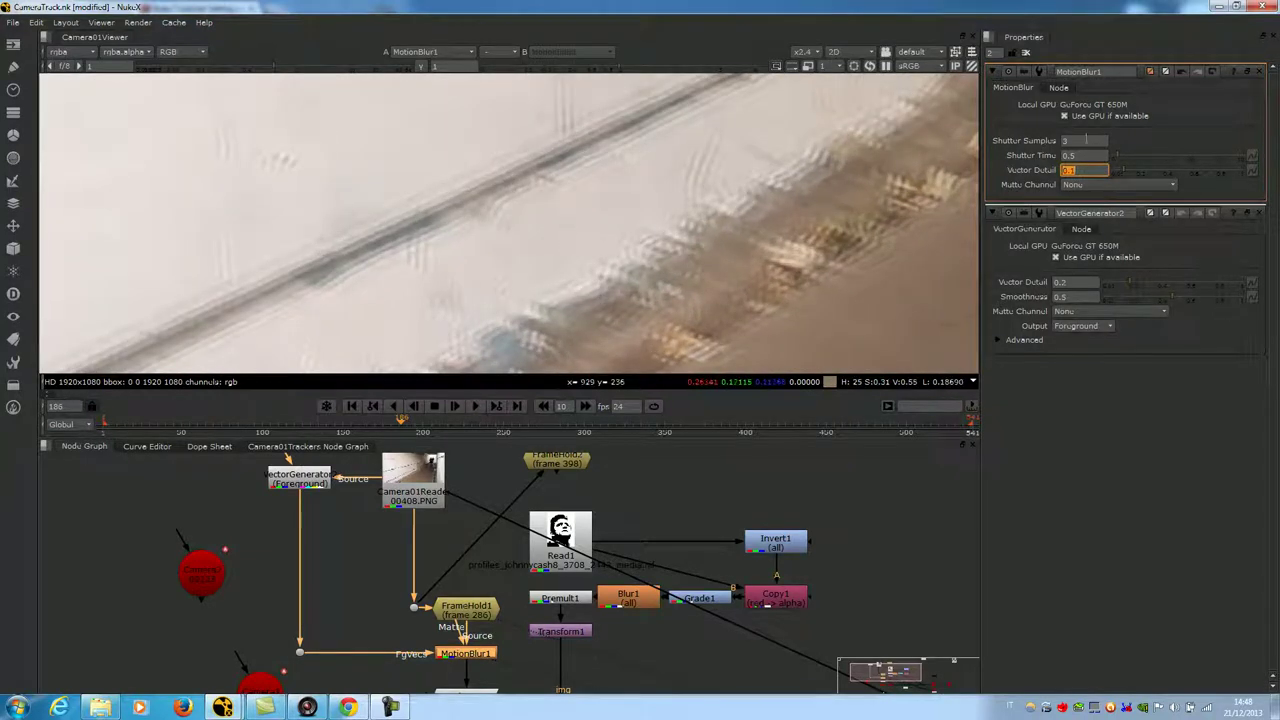
pyautogui.hotkey('shift', 'Tab')
pyautogui.hotkey('shift', 'Tab')
pyautogui.write('10')
pyautogui.press('Return')
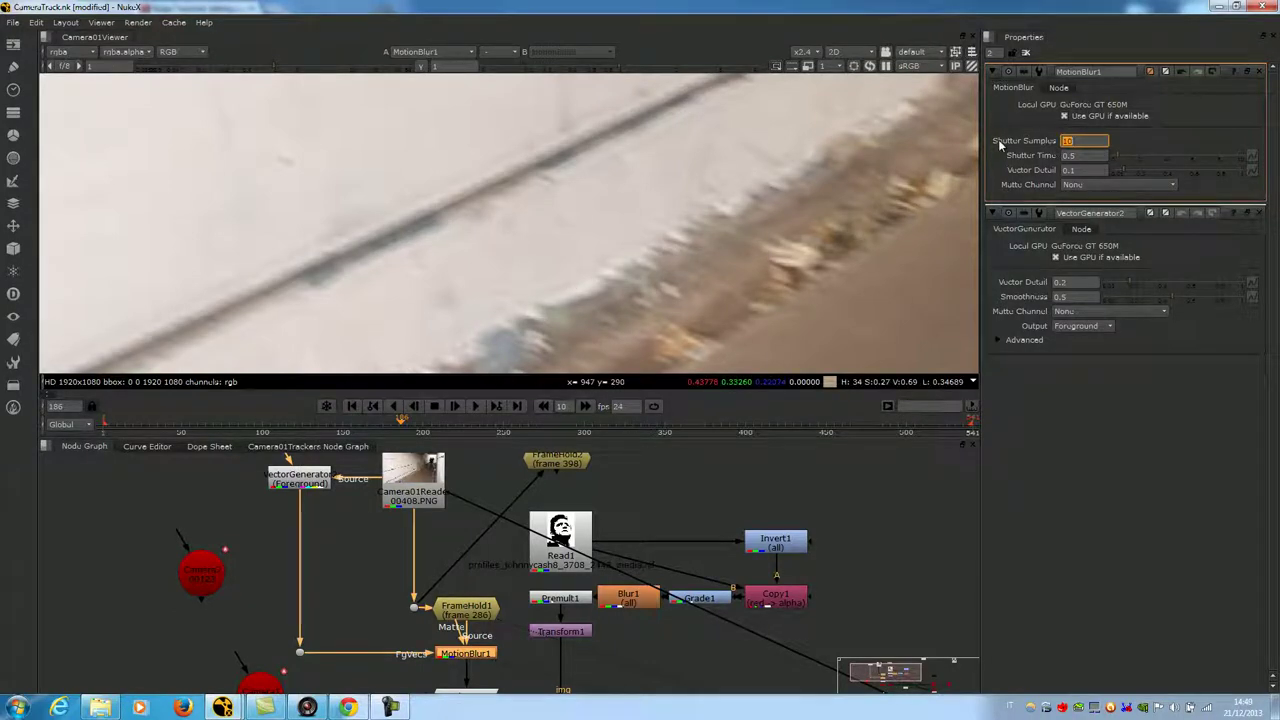
# Try 3 shutter samples on MotionBlur1 and check the result along the wall edge.
pyautogui.write('3')
pyautogui.press('Return')
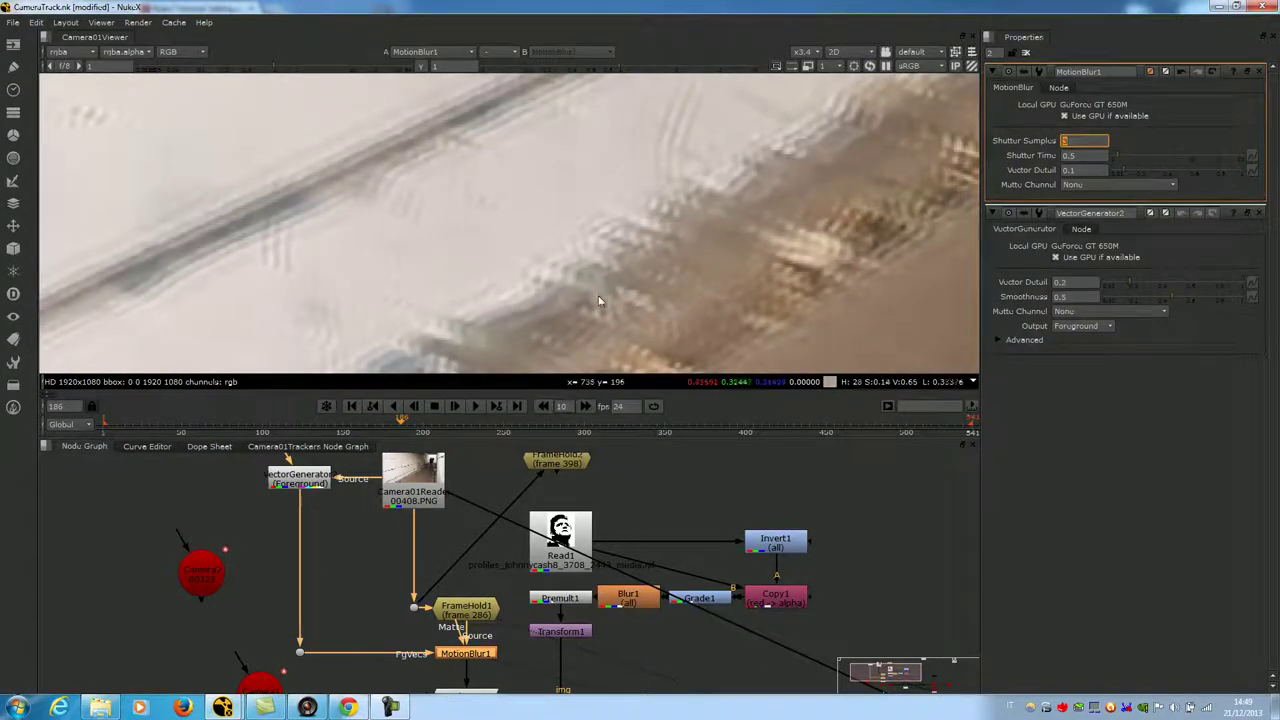
pyautogui.scroll(-2, 700, 232)
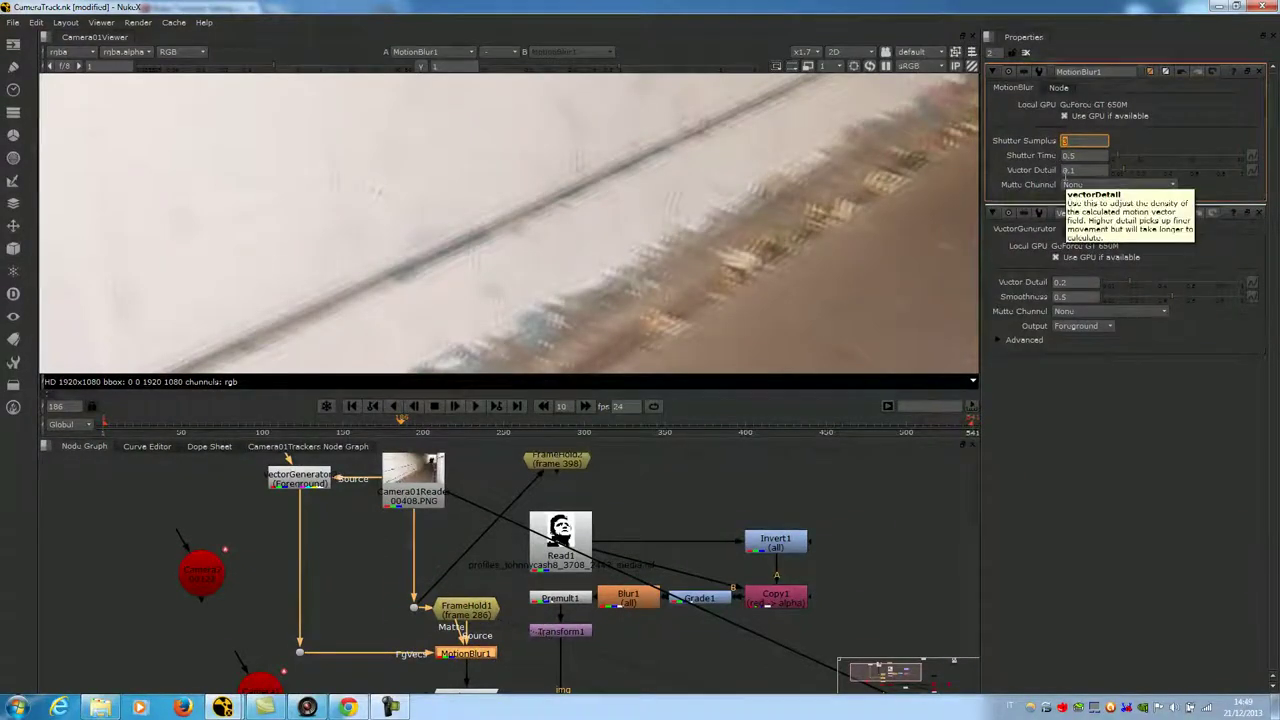
# Display the Camera01Render output at frame 234 and examine the blur along the base of the wall.
pyautogui.click(669, 543)
pyautogui.scroll(-4, 666, 518)
pyautogui.moveTo(783, 626); pyautogui.dragTo(570, 552, button='middle')
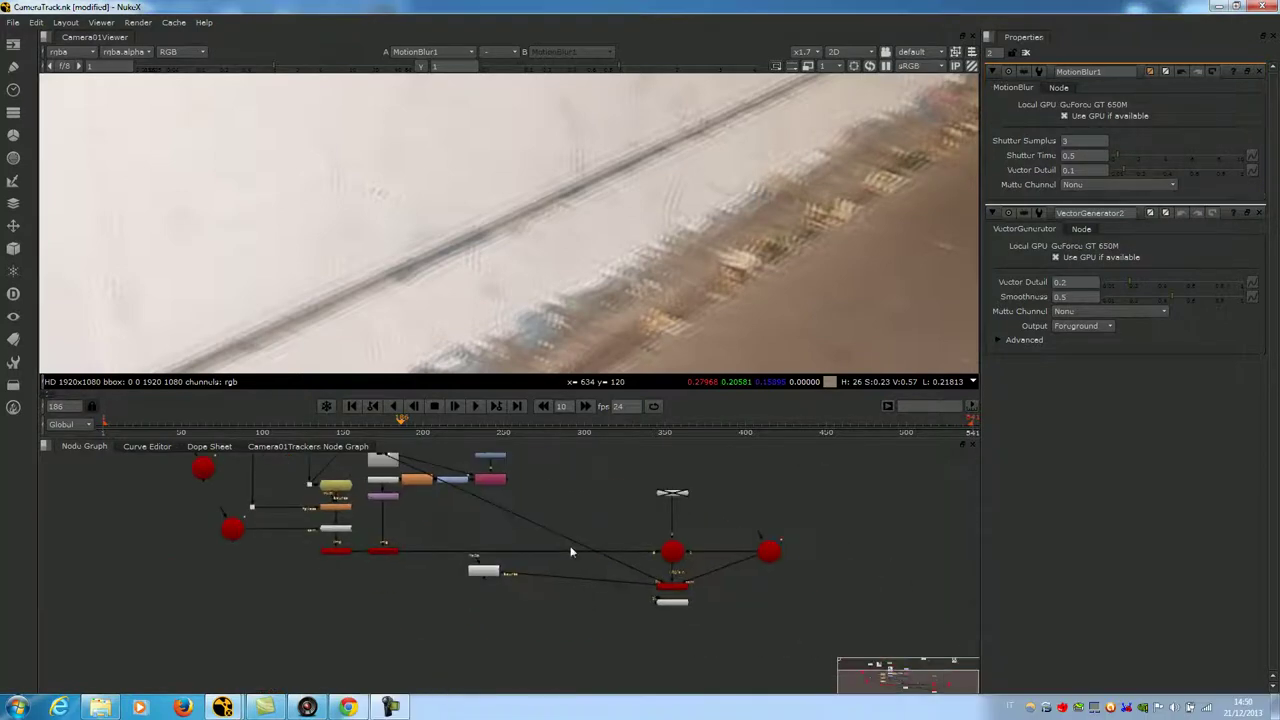
pyautogui.click(670, 599)
pyautogui.press('1')
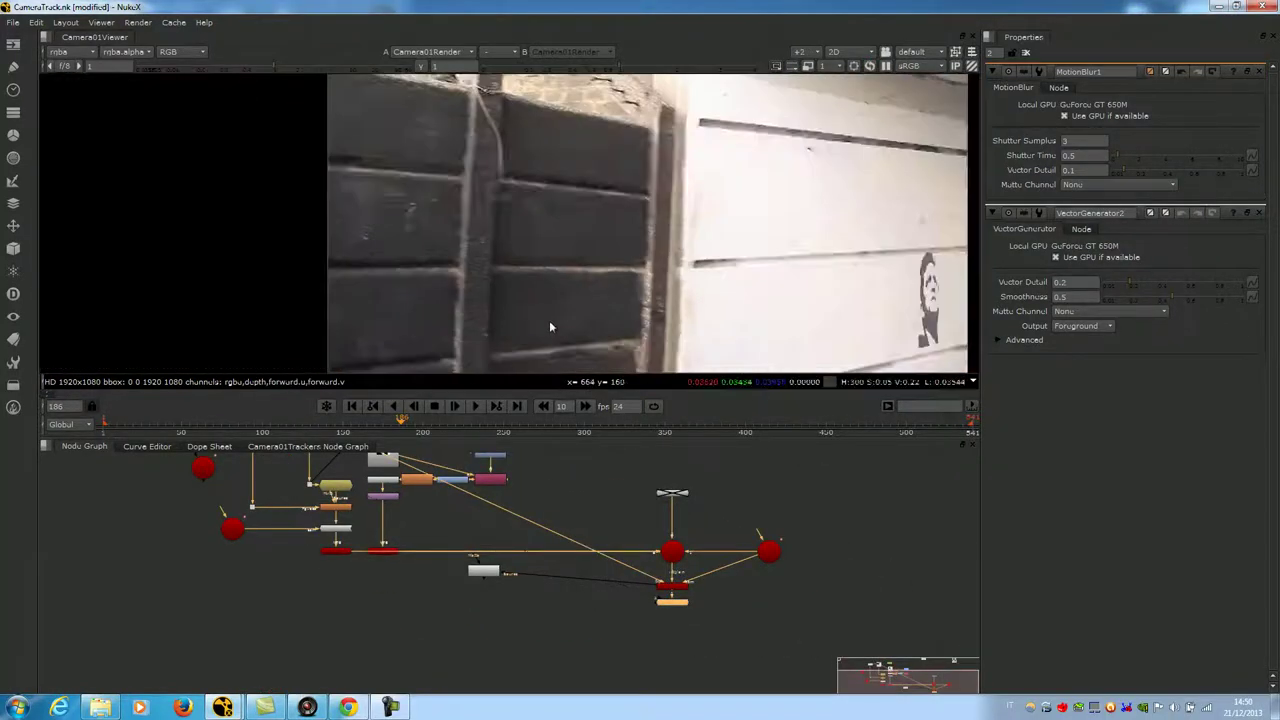
pyautogui.click(438, 426)
pyautogui.moveTo(438, 426); pyautogui.dragTo(477, 426)
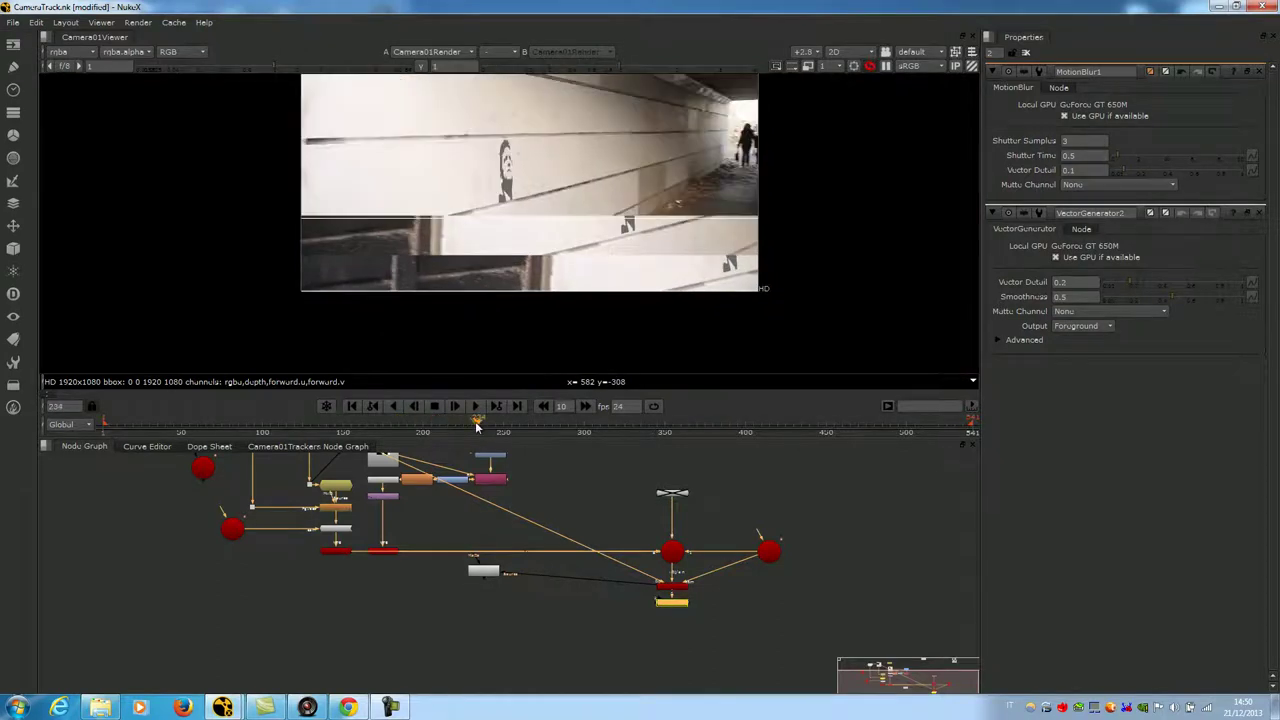
pyautogui.scroll(4, 559, 296)
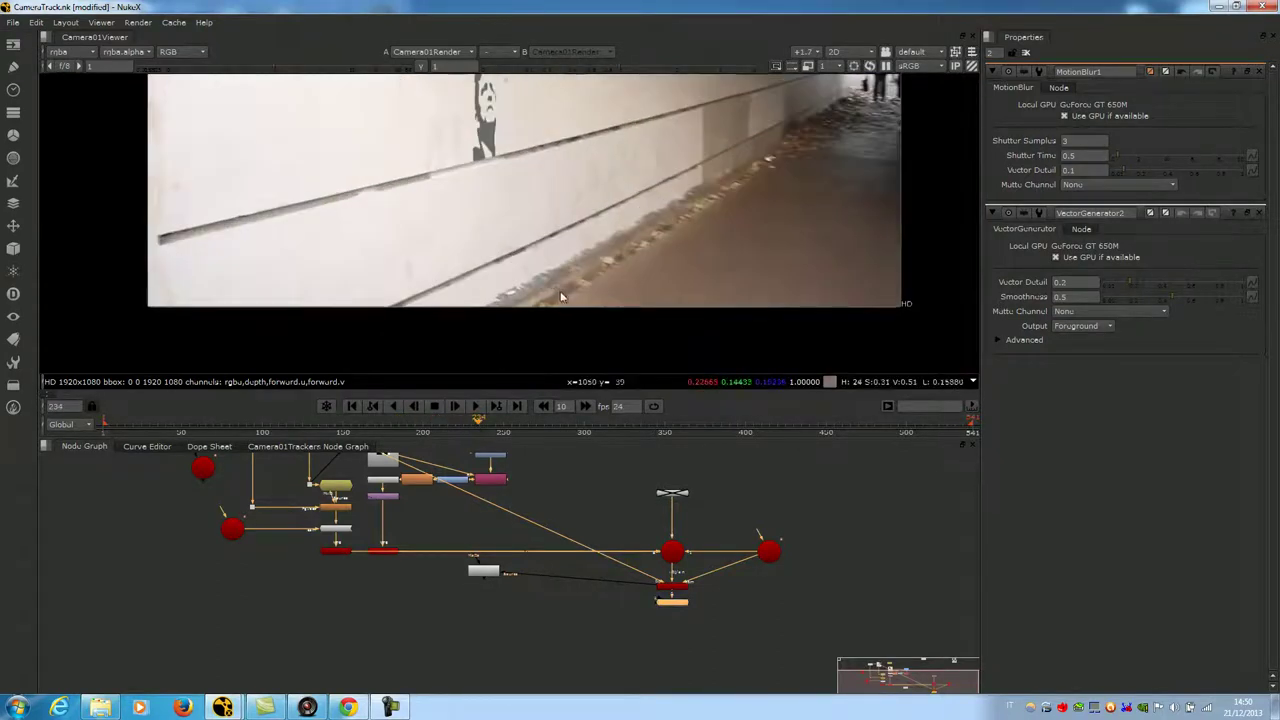
pyautogui.scroll(2, 554, 291)
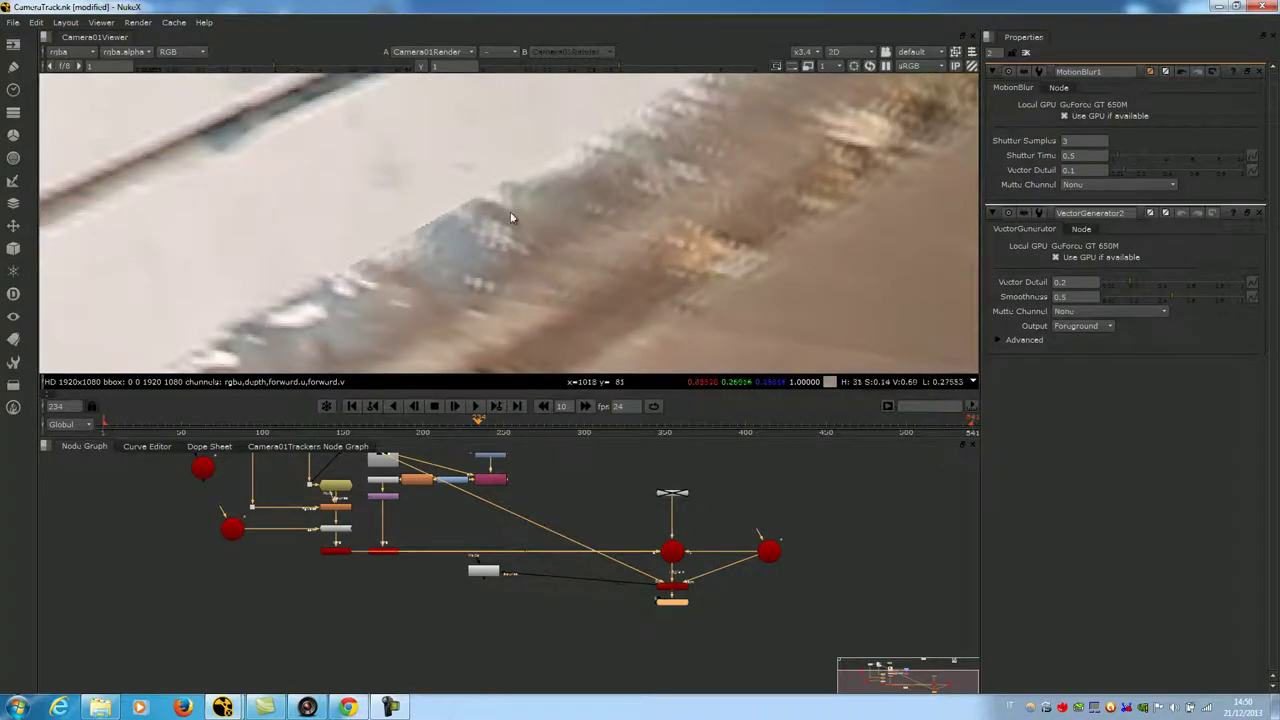
pyautogui.scroll(-2, 610, 230)
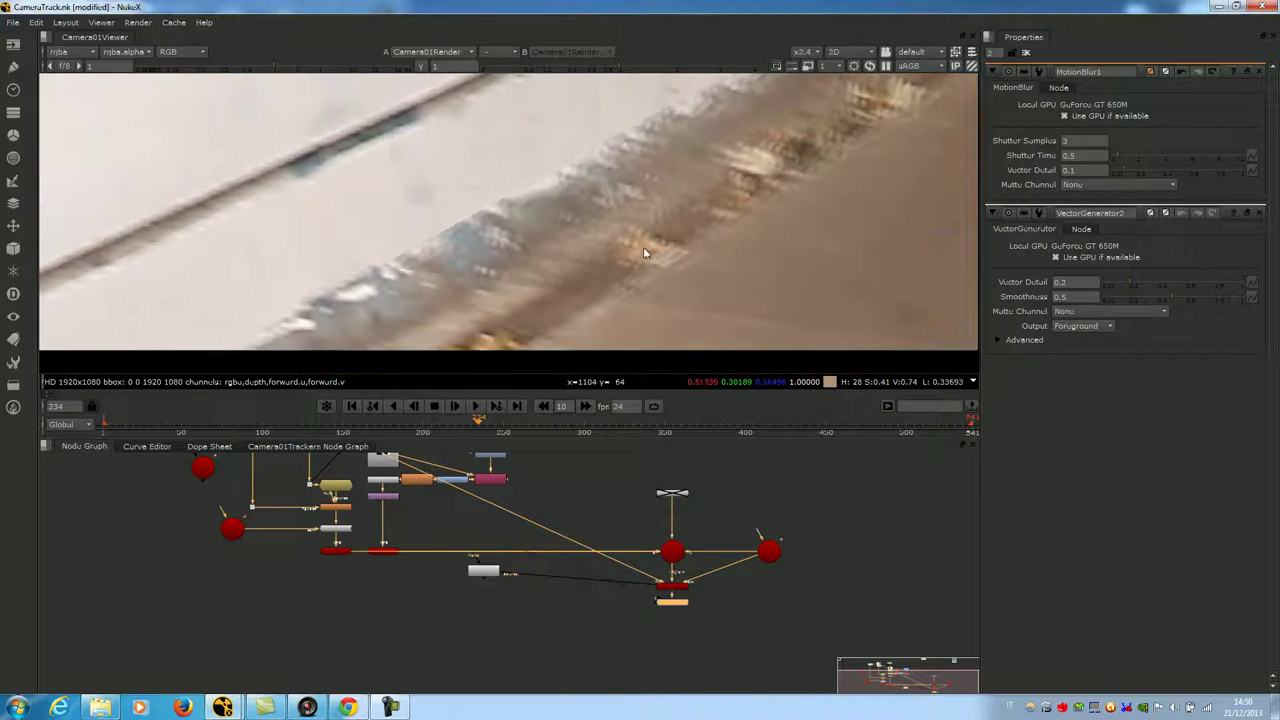
pyautogui.scroll(1, 605, 240)
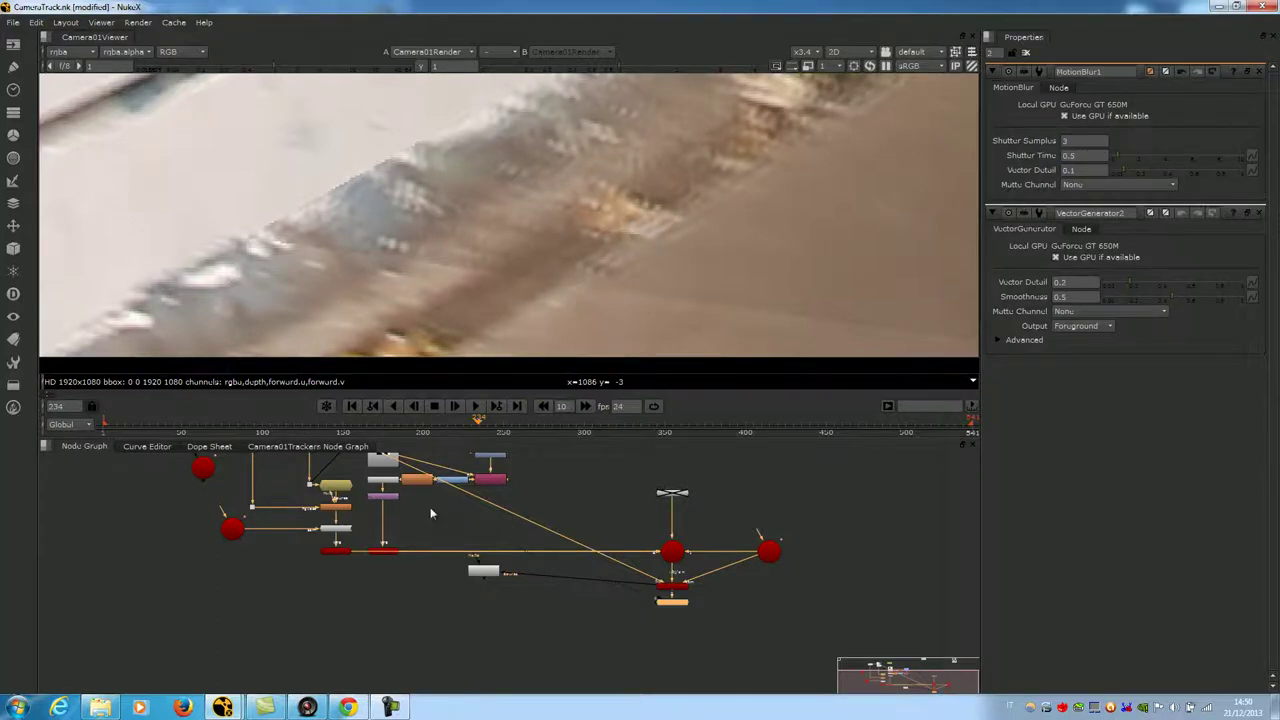
# Set MotionBlur1's shutter samples to 5.
pyautogui.moveTo(400, 495); pyautogui.dragTo(520, 543, button='middle')
pyautogui.scroll(2, 505, 536)
pyautogui.scroll(2, 477, 530)
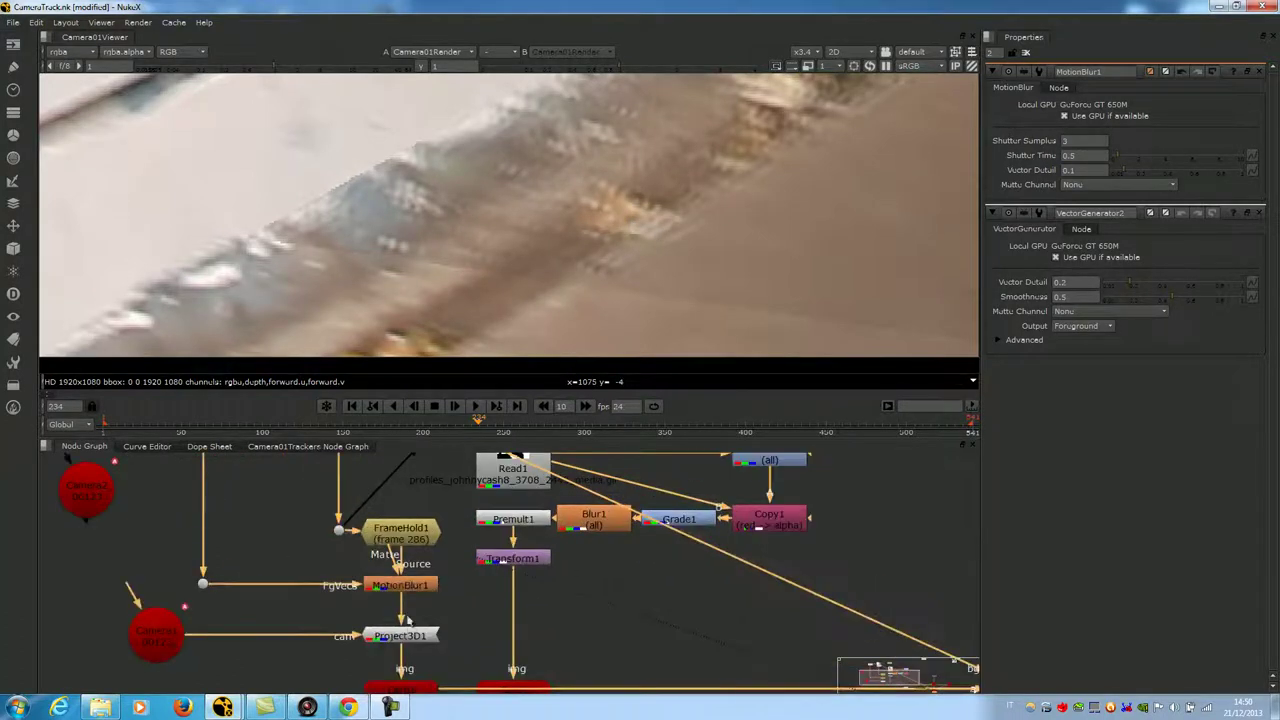
pyautogui.click(1100, 141)
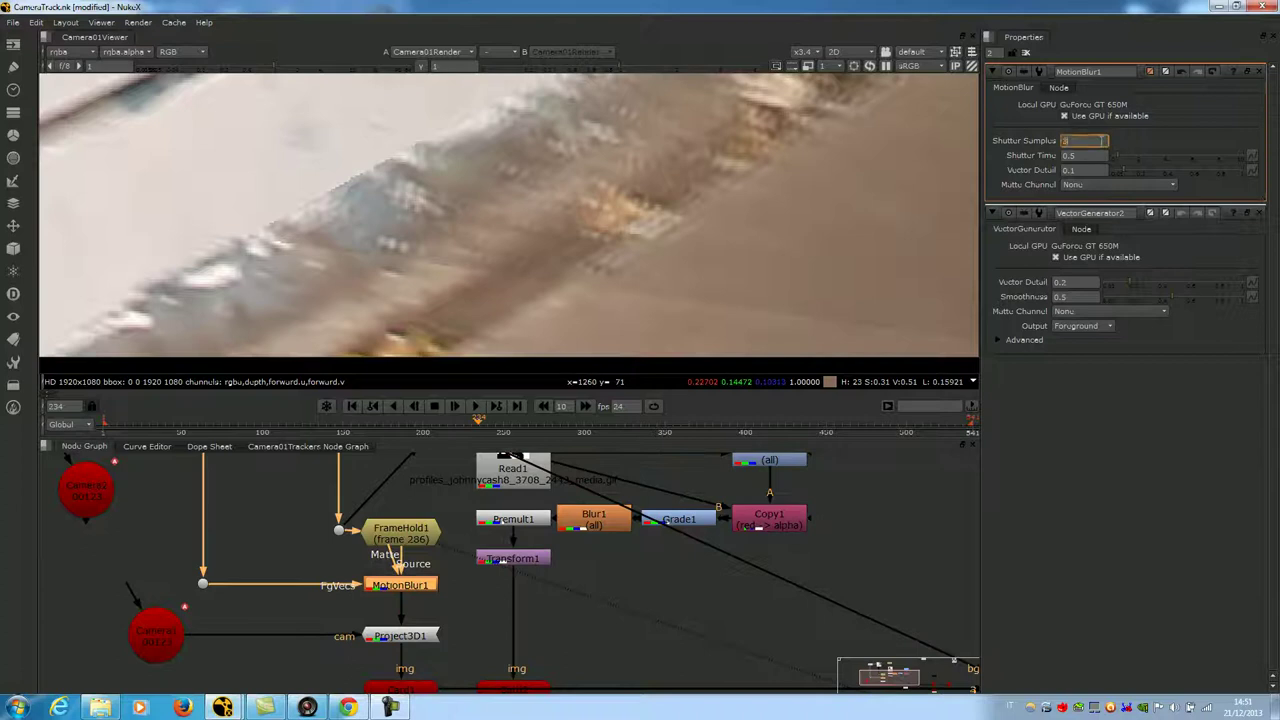
pyautogui.write('5')
pyautogui.press('Return')
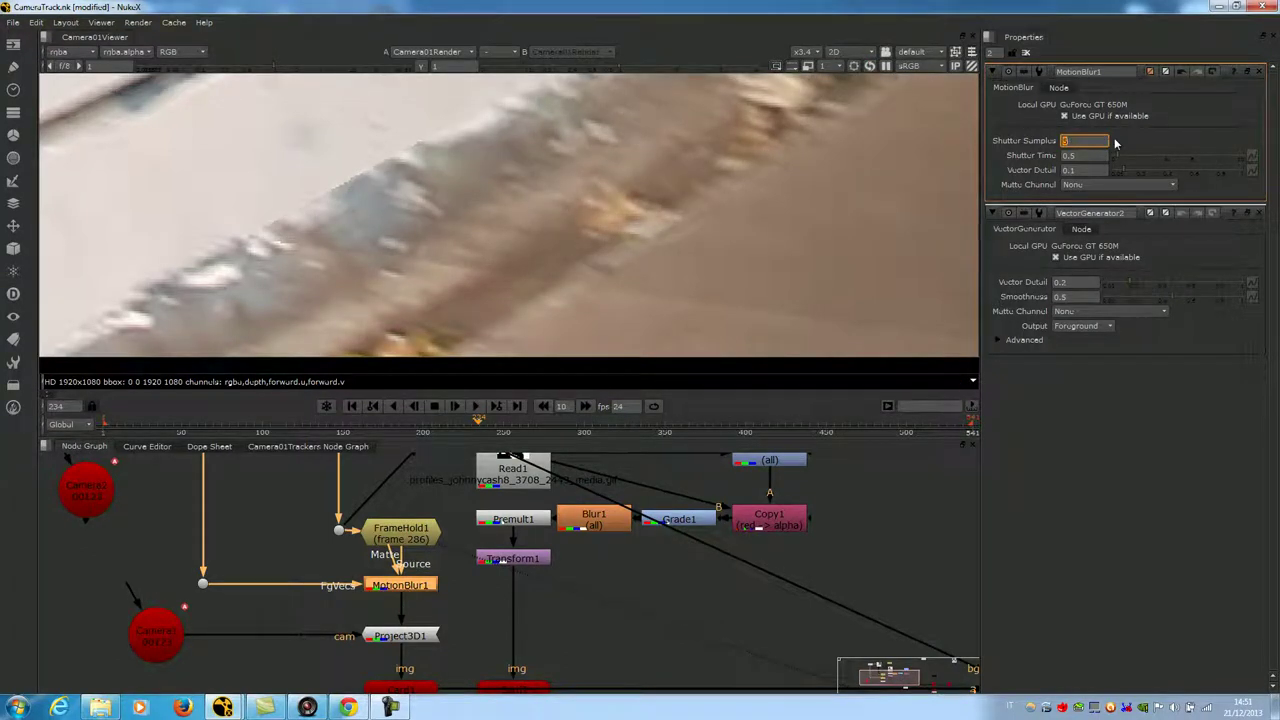
pyautogui.write('5')
pyautogui.press('Tab')
# Set MotionBlur1's vector detail to 0.5 and its shutter time to 0.3.
pyautogui.click(1086, 170)
pyautogui.press('Return')
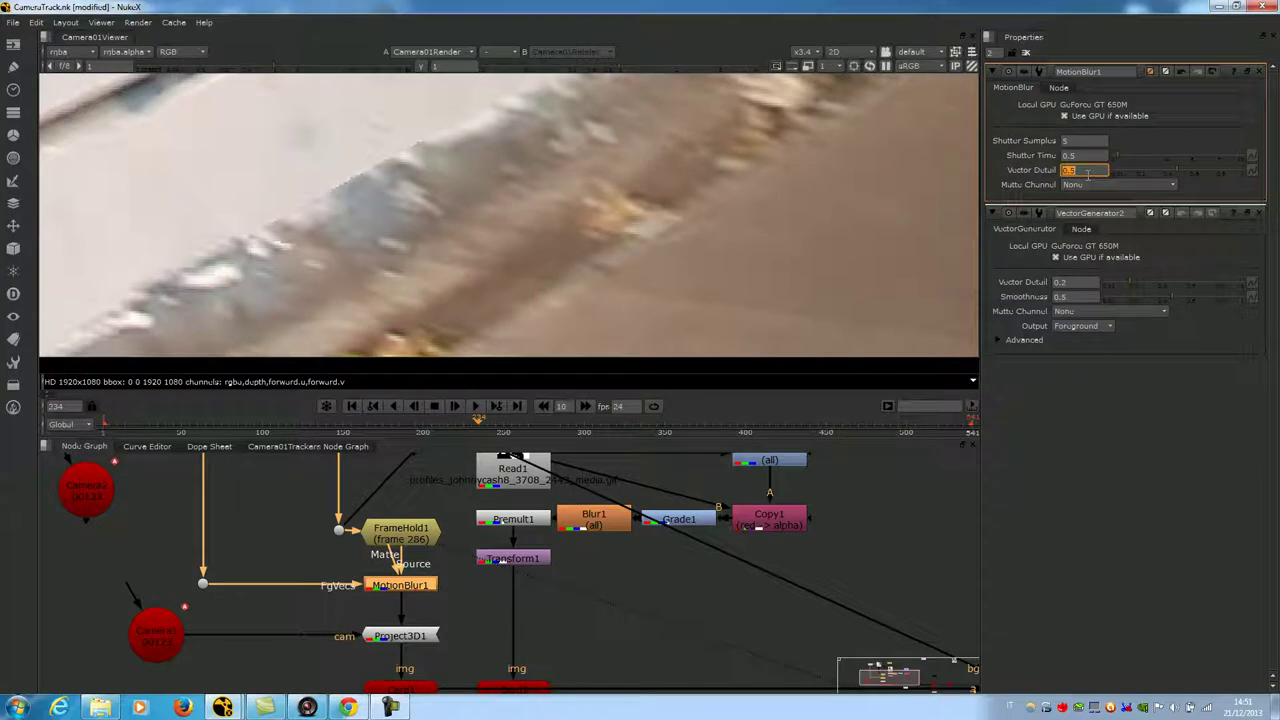
pyautogui.click(1090, 155)
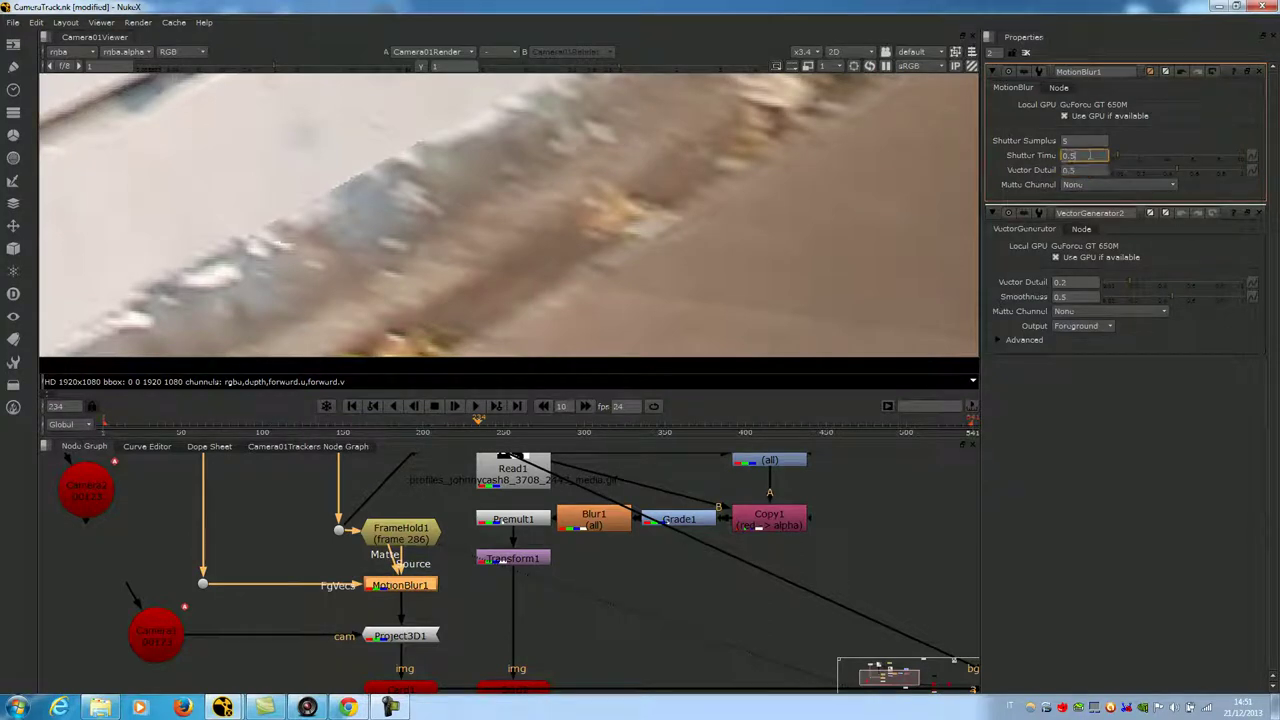
pyautogui.press('Return')
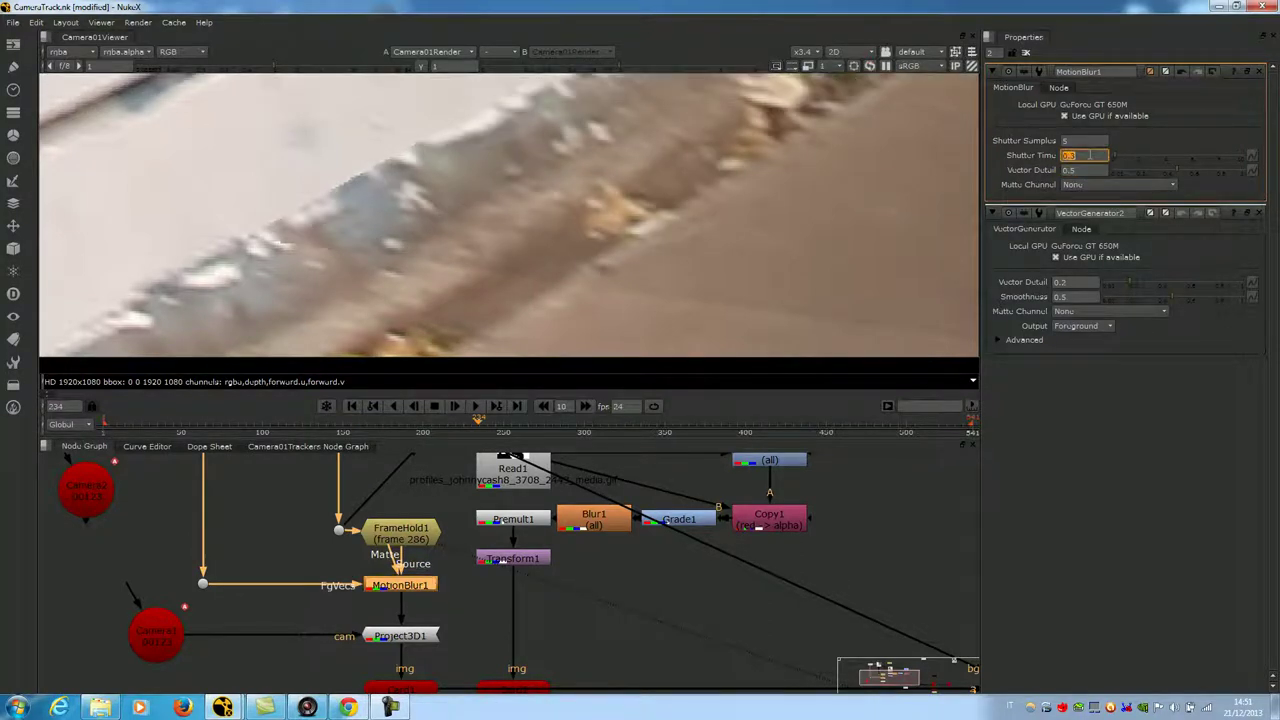
# Examine the rendered frame as a whole and close up where the projected floor meets the wall.
pyautogui.scroll(-3, 880, 238)
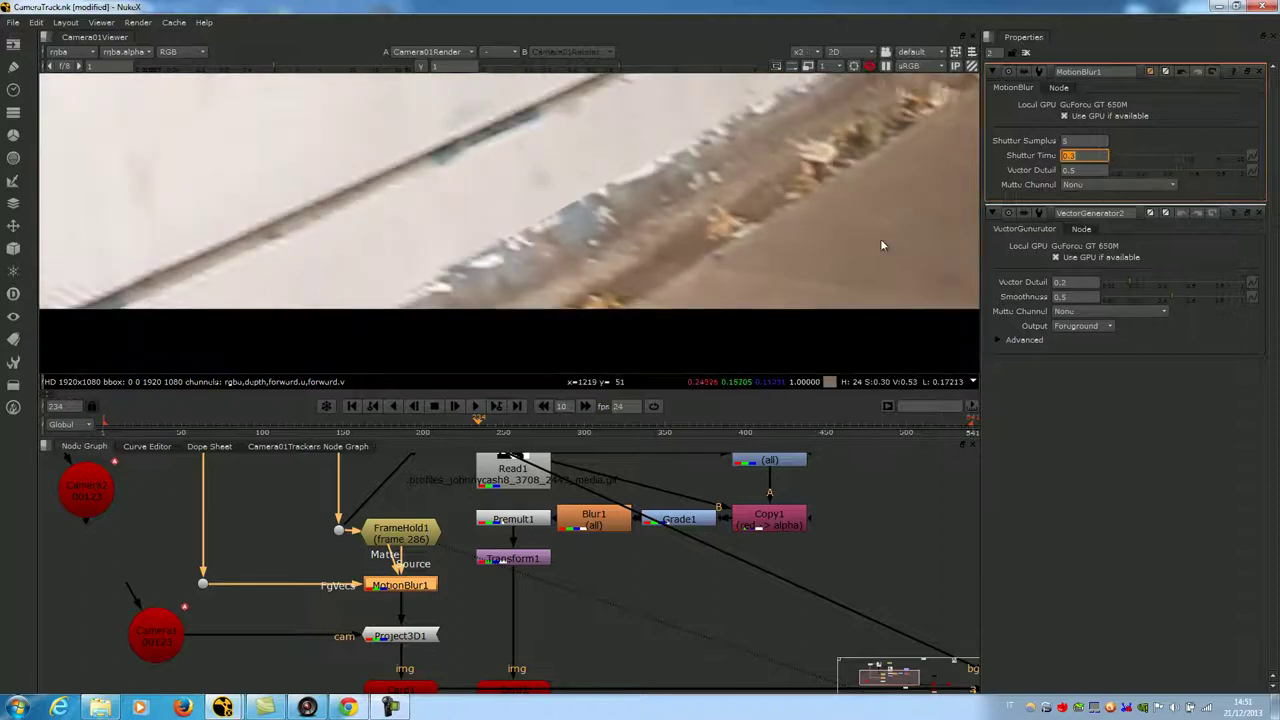
pyautogui.moveTo(709, 176); pyautogui.dragTo(638, 225, button='middle')
pyautogui.scroll(-3, 640, 316)
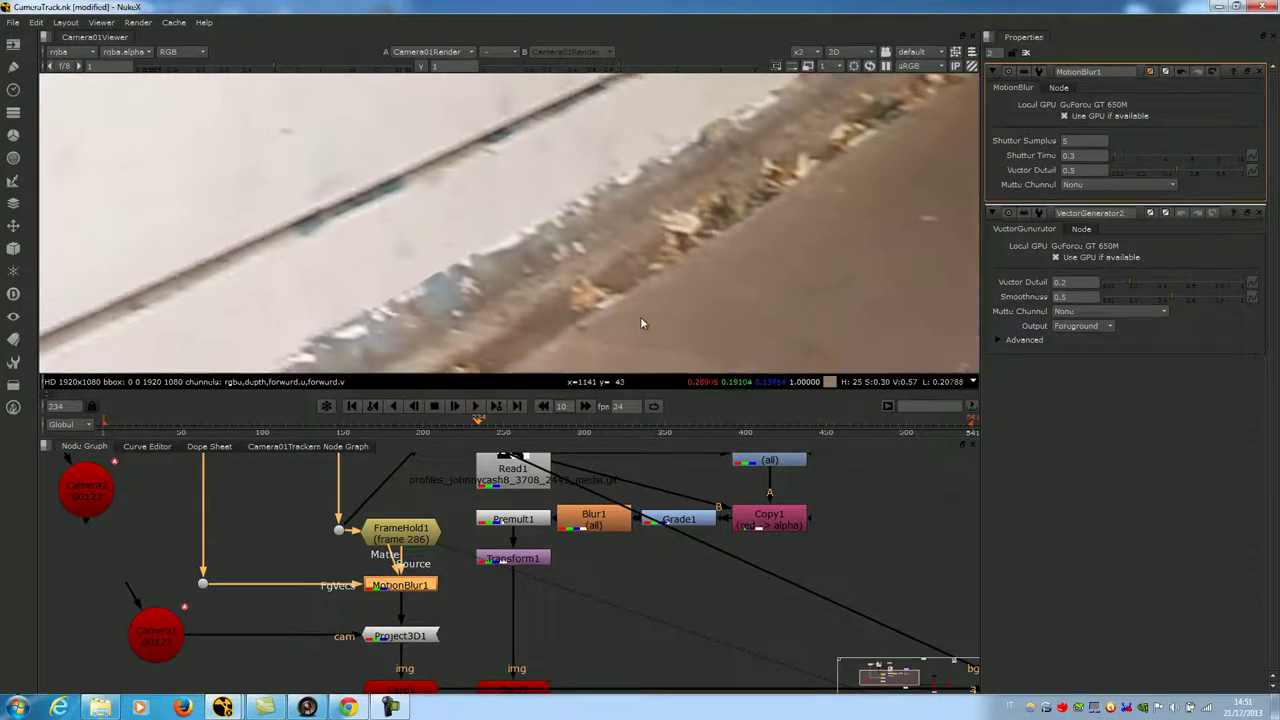
pyautogui.scroll(-3, 801, 168)
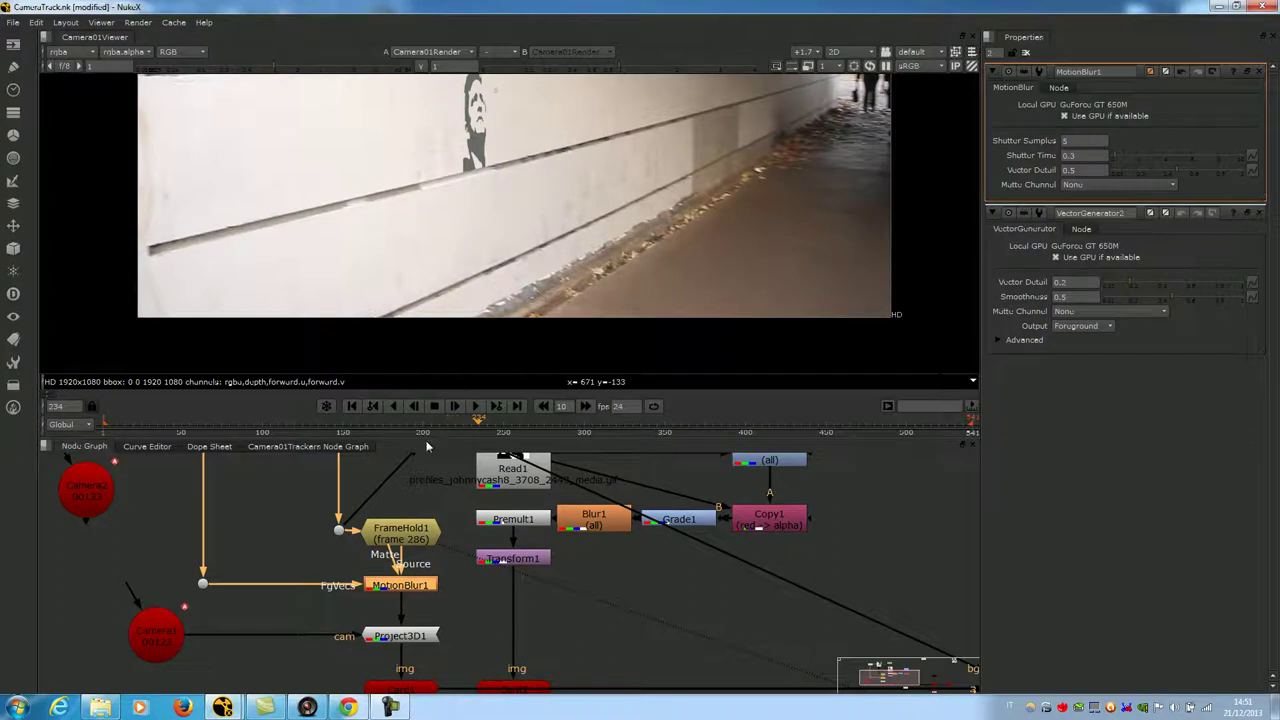
pyautogui.scroll(-4, 434, 464)
pyautogui.moveTo(437, 468); pyautogui.dragTo(428, 535, button='middle')
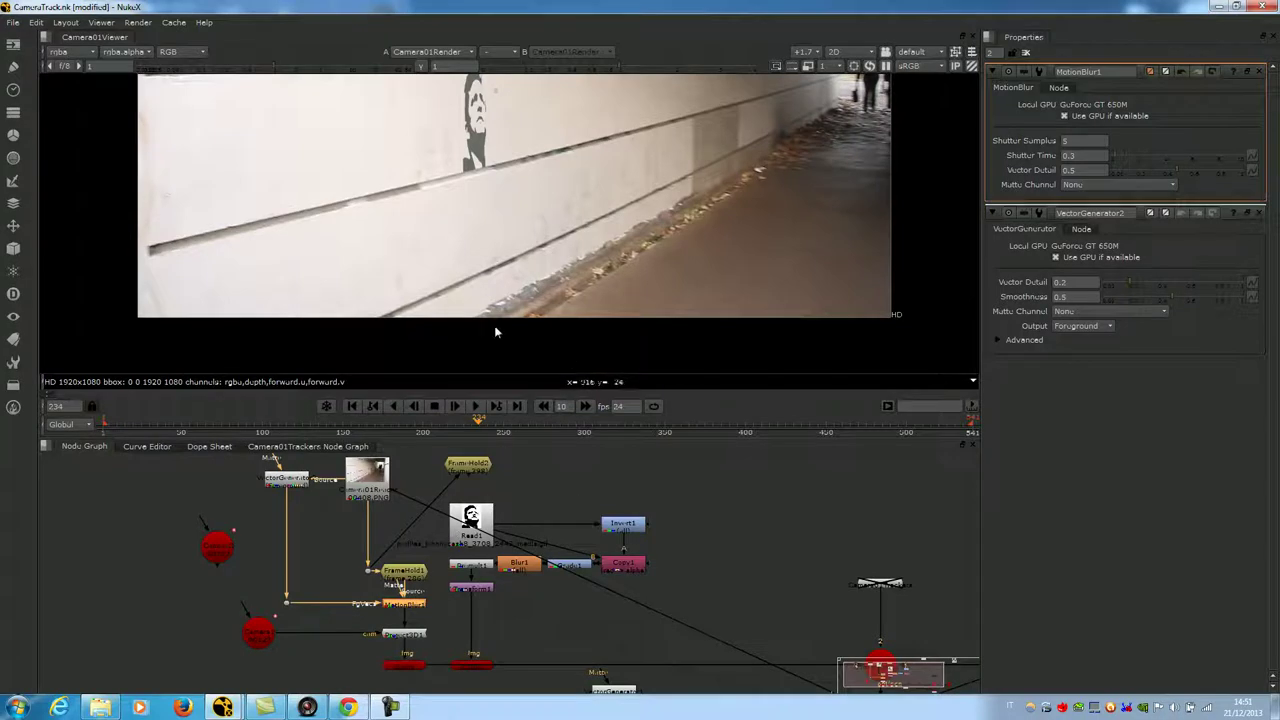
pyautogui.scroll(2, 547, 317)
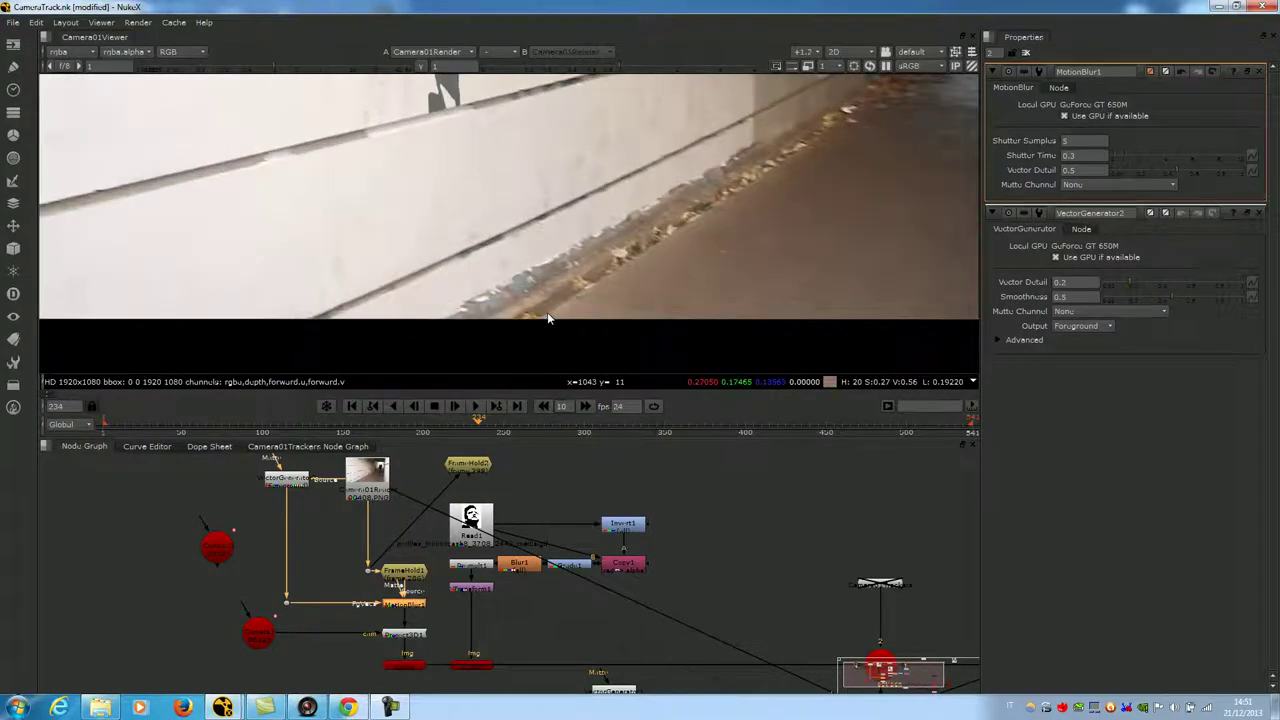
pyautogui.scroll(4, 547, 312)
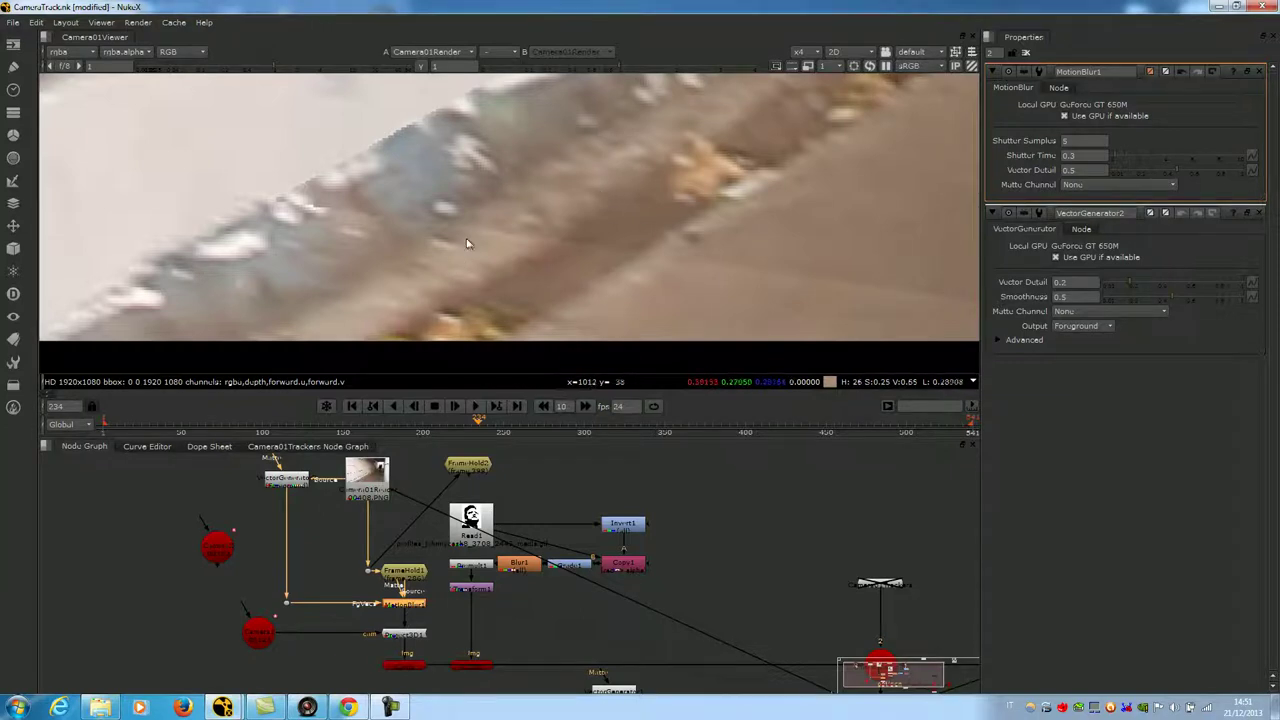
pyautogui.scroll(2, 590, 255)
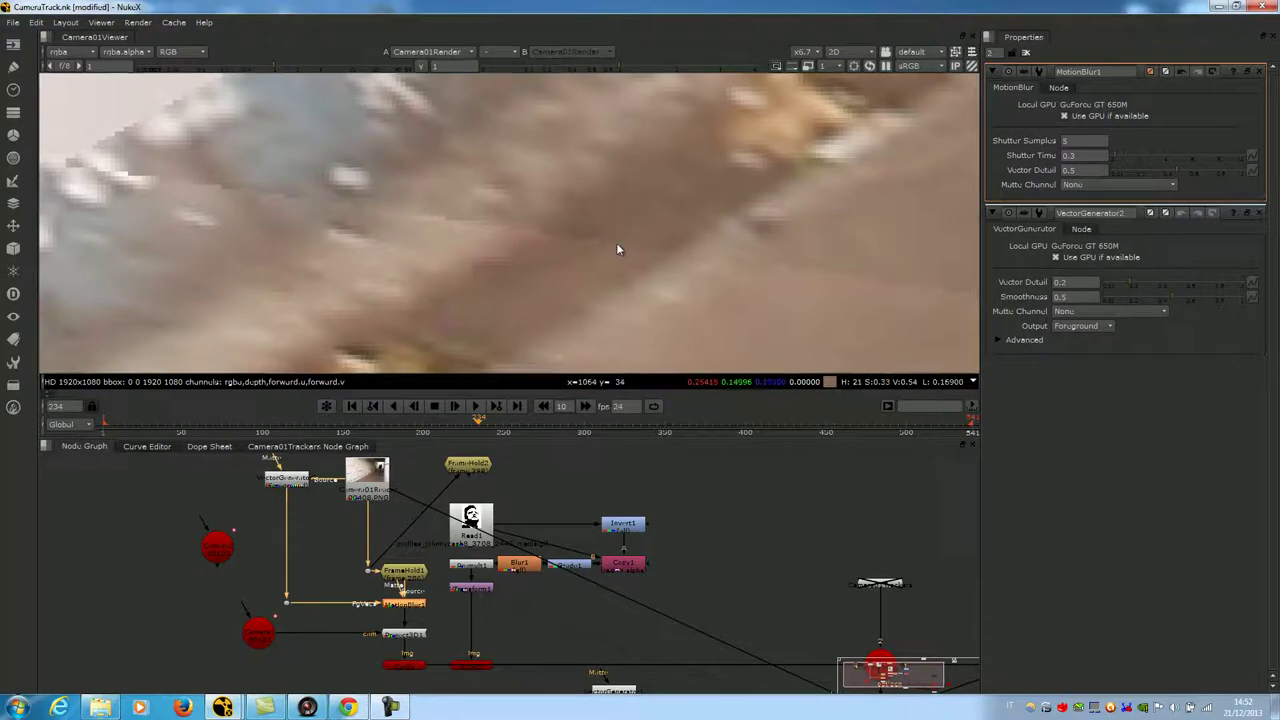
pyautogui.scroll(-2, 616, 242)
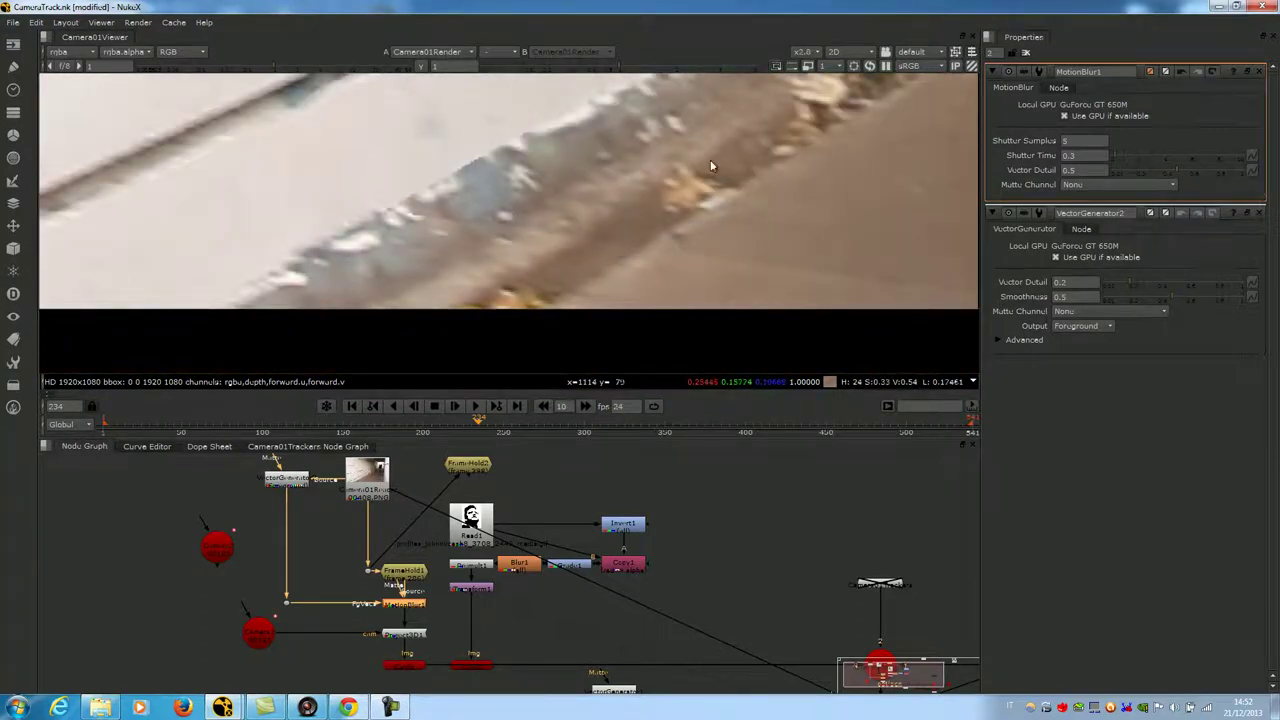
pyautogui.scroll(-1, 629, 224)
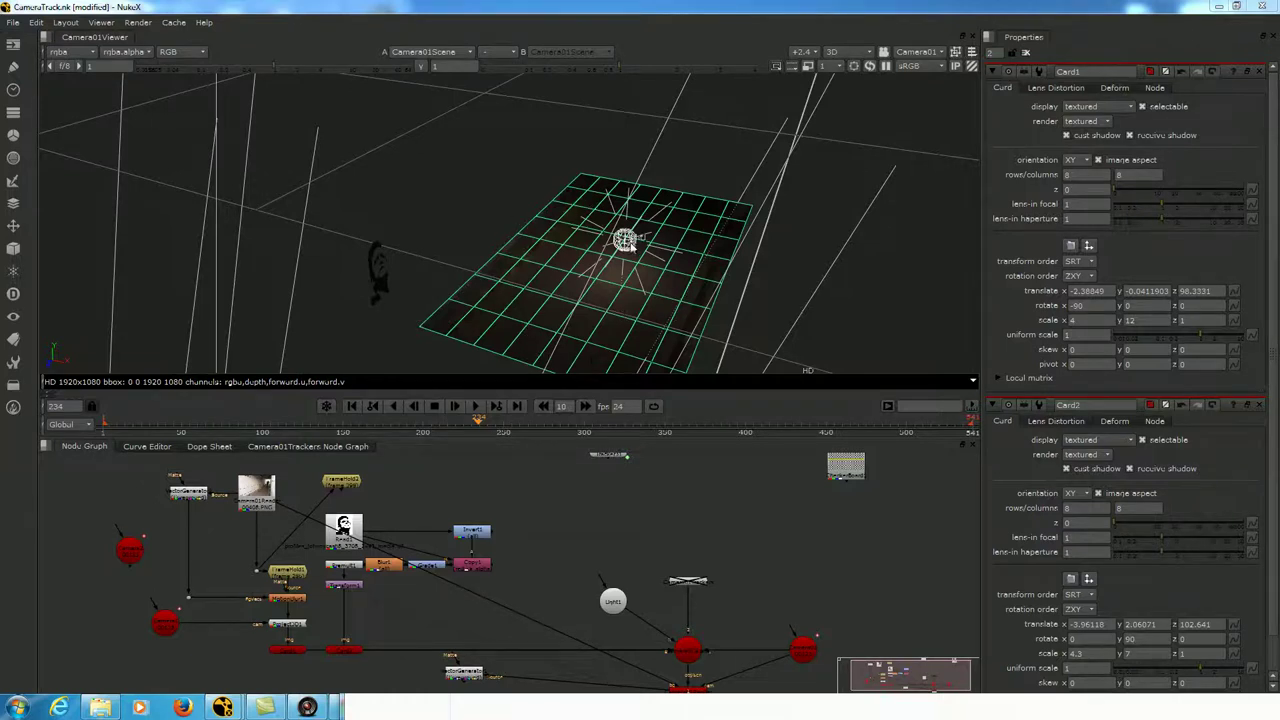
# Try an X rotation of 90 on Card1 and examine how the point light affects the floor card from a low angle.
pyautogui.click(290, 651)
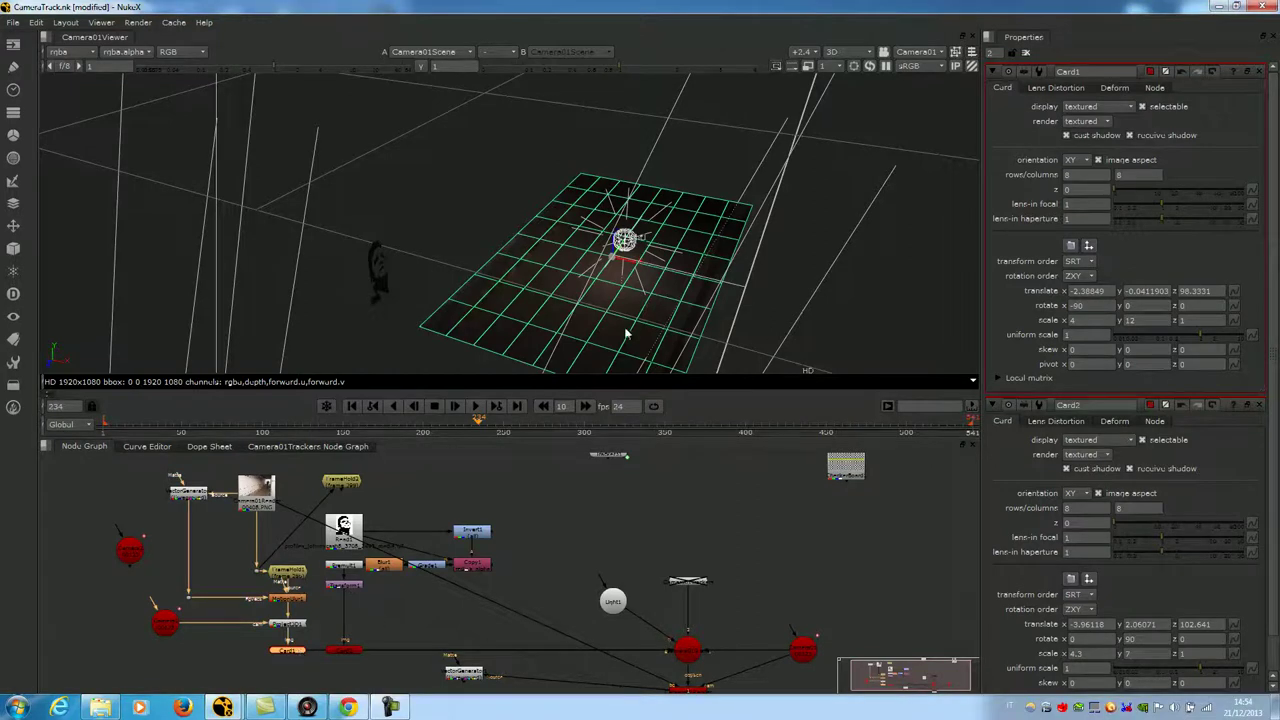
pyautogui.keyDown('ctrl'); pyautogui.moveTo(616, 320); pyautogui.dragTo(610, 196); pyautogui.keyUp('ctrl')
pyautogui.click(1072, 305)
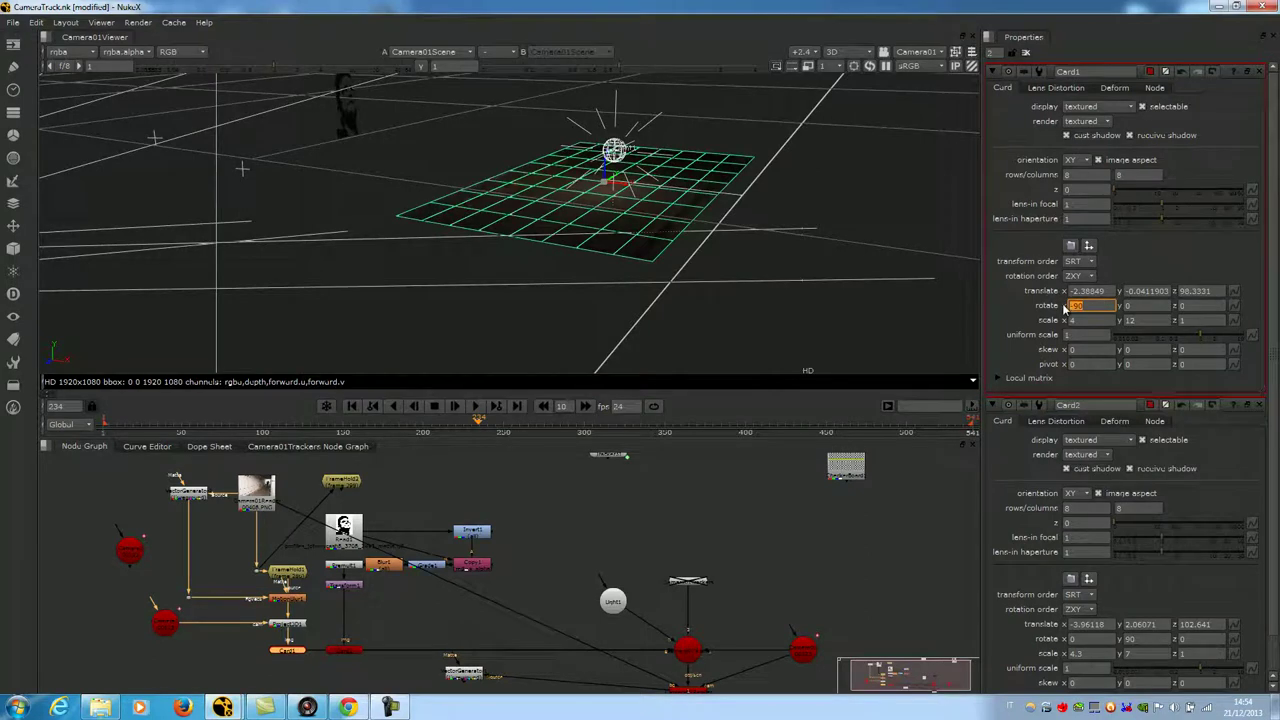
pyautogui.write('90')
pyautogui.press('Return')
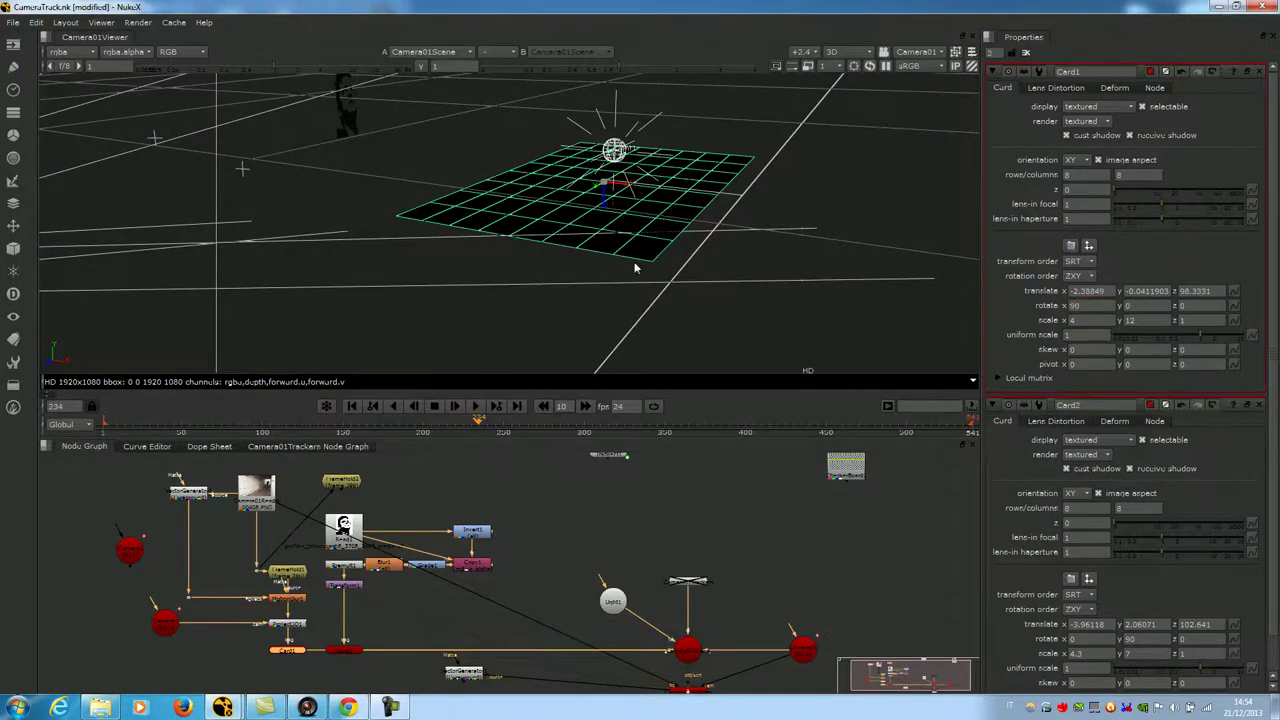
pyautogui.keyDown('ctrl'); pyautogui.moveTo(636, 267); pyautogui.dragTo(628, 275); pyautogui.keyUp('ctrl')
pyautogui.keyDown('alt'); pyautogui.moveTo(614, 298); pyautogui.dragTo(616, 258, button='middle'); pyautogui.keyUp('alt')
pyautogui.keyDown('ctrl'); pyautogui.moveTo(617, 258); pyautogui.dragTo(773, 171); pyautogui.keyUp('ctrl')
# Restore Card1's X rotation to -90 and view the lit floor card in the 3D scene.
pyautogui.moveTo(1084, 306); pyautogui.dragTo(1041, 298)
pyautogui.write('-90')
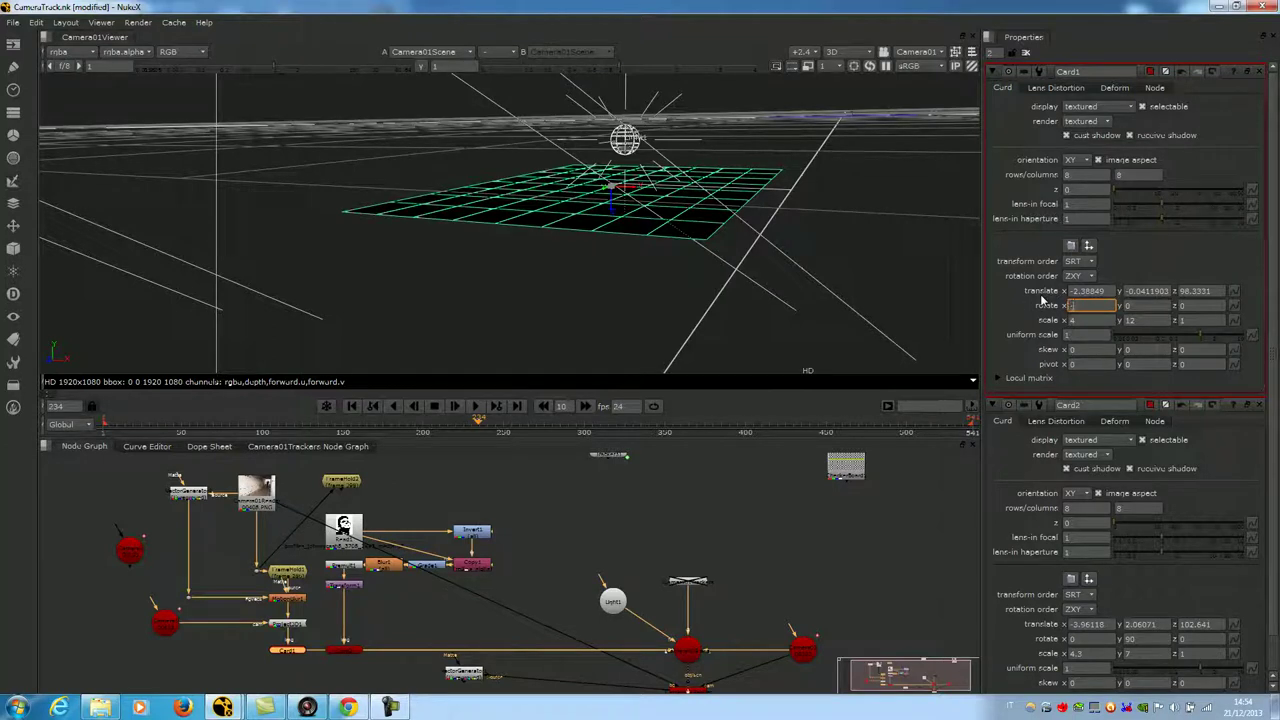
pyautogui.press('Return')
pyautogui.moveTo(568, 187); pyautogui.dragTo(577, 218, button='middle')
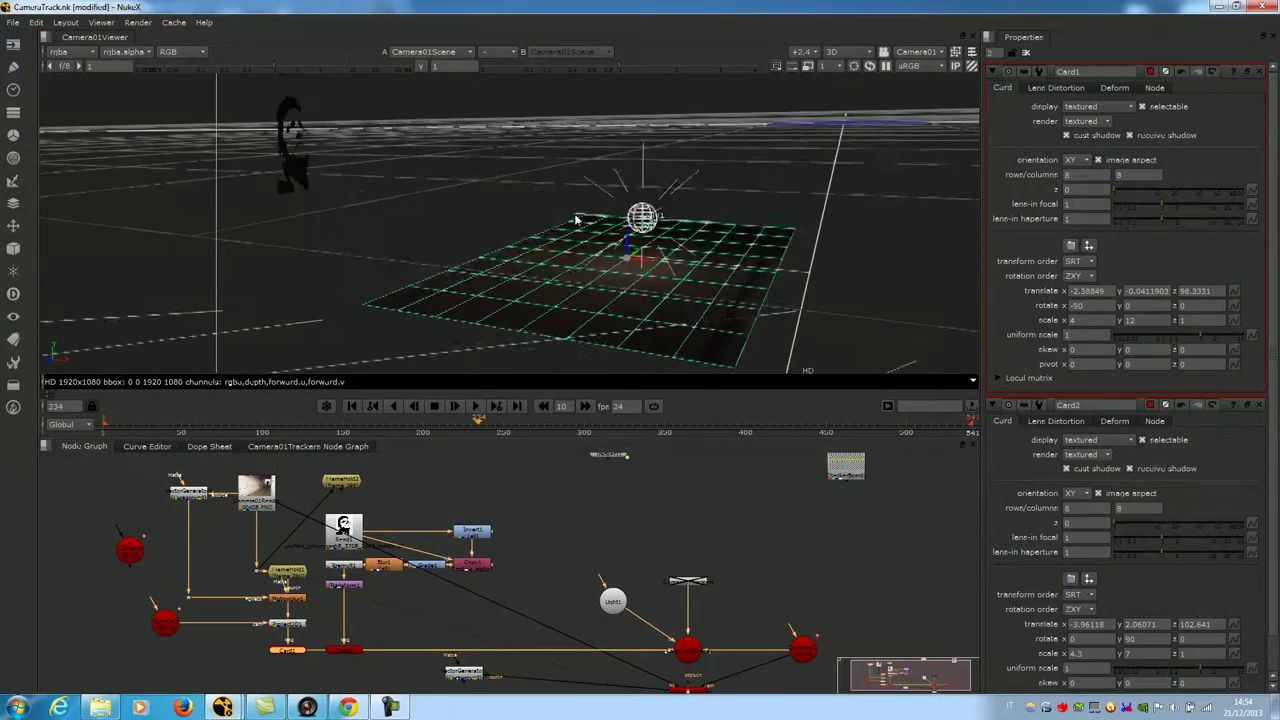
# Display the Camera01Render output to check the light's effect on the floor and portrait.
pyautogui.moveTo(661, 684); pyautogui.dragTo(630, 646, button='middle')
pyautogui.click(657, 672)
pyautogui.press('1')
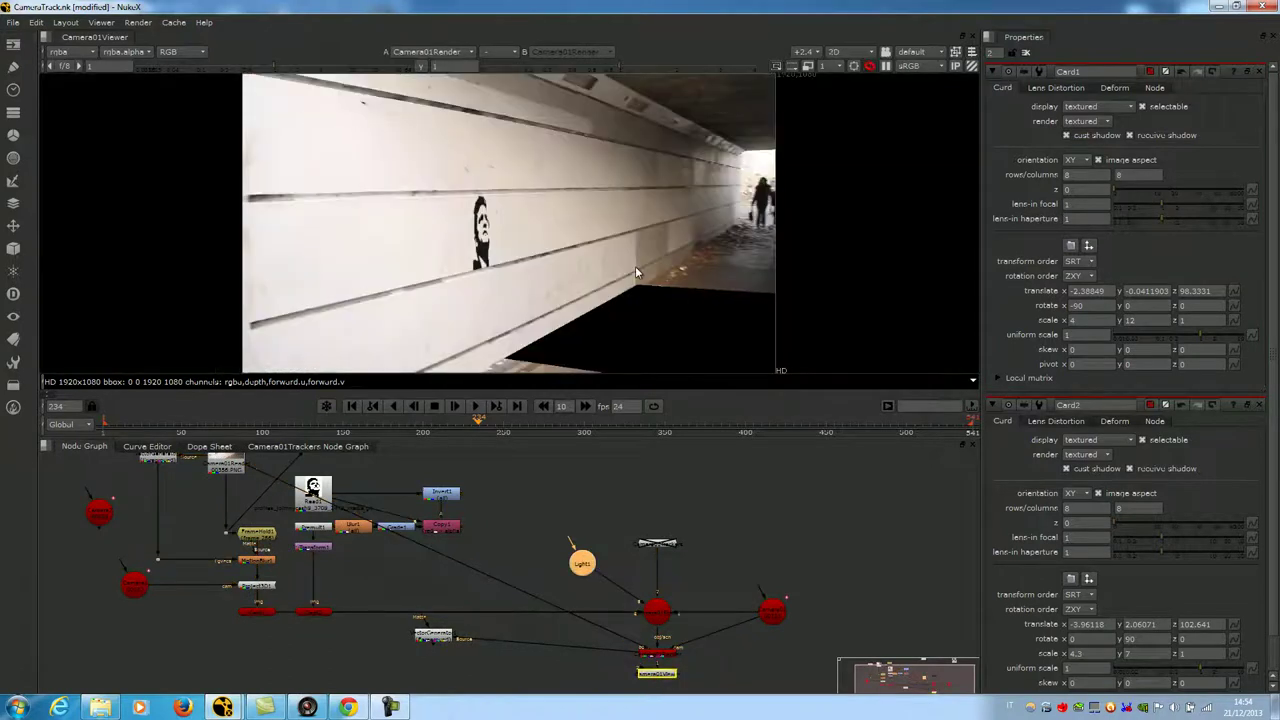
pyautogui.scroll(-1, 635, 266)
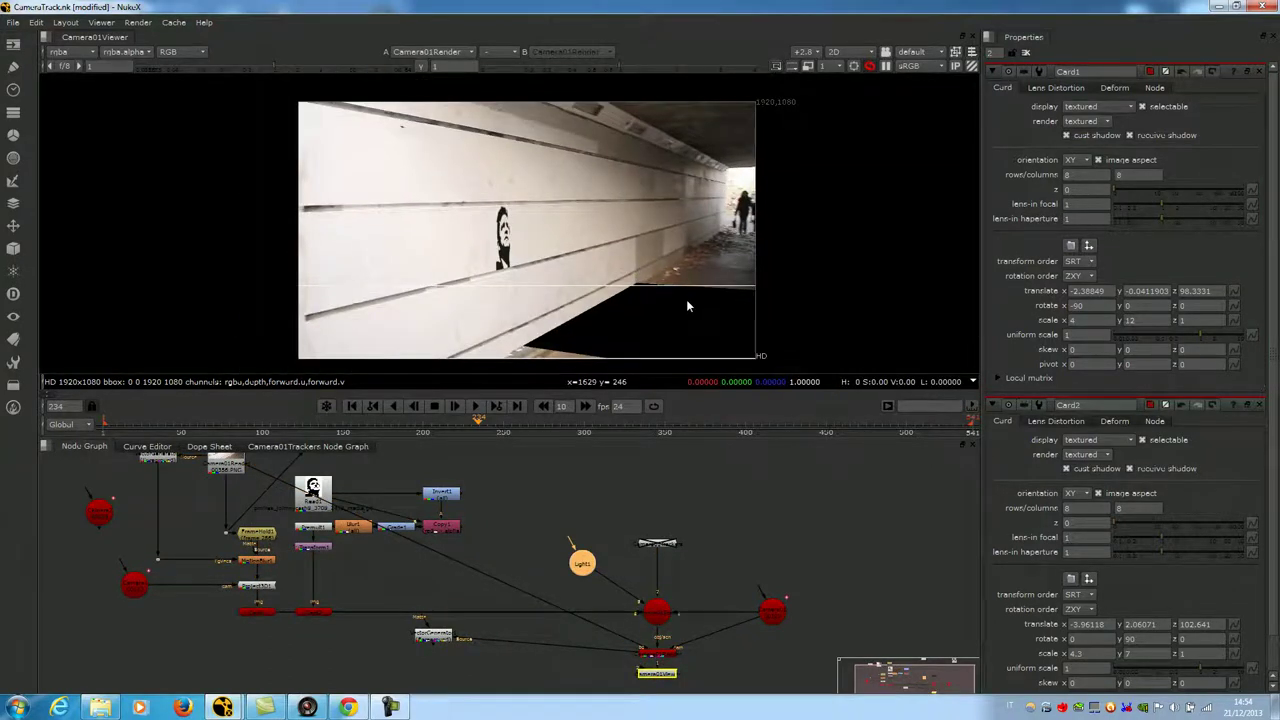
pyautogui.moveTo(687, 306); pyautogui.dragTo(651, 288, button='middle')
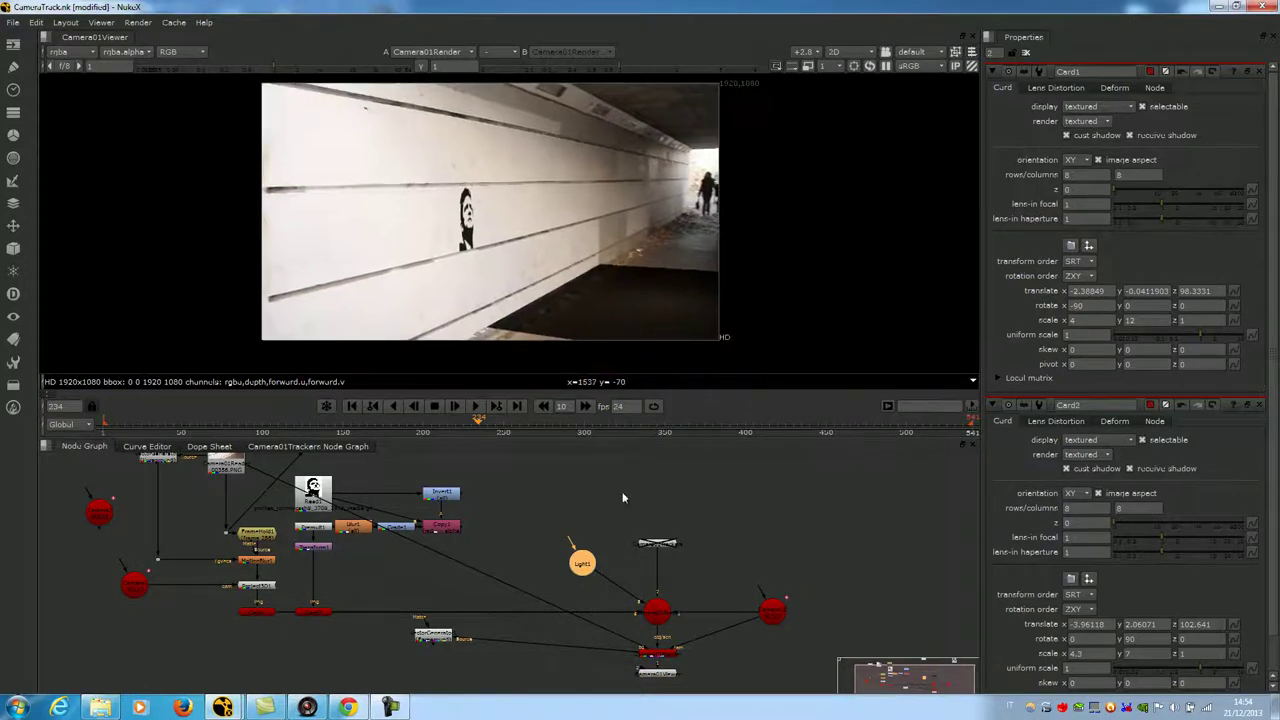
# Raise Light1's intensity to 14 and tint its colour pink by lowering the green channel to about 0.42.
pyautogui.doubleClick(593, 563)
pyautogui.moveTo(1162, 148); pyautogui.dragTo(1189, 143)
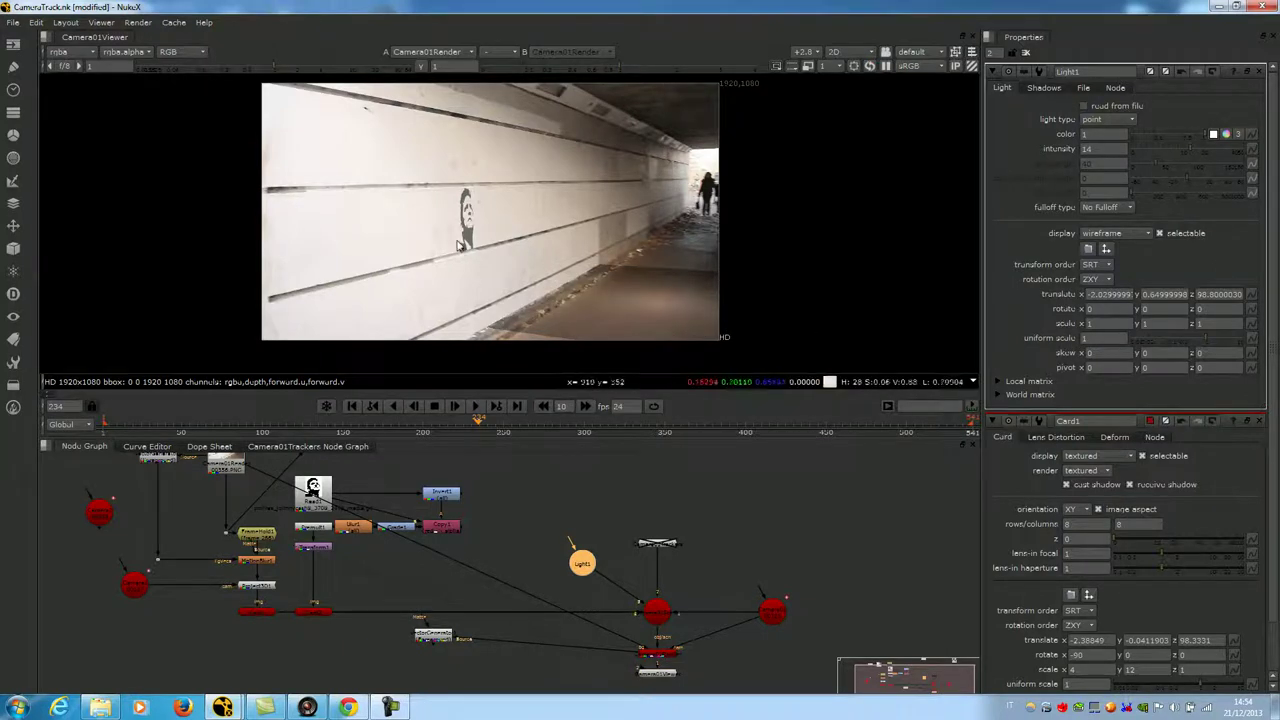
pyautogui.click(1226, 134)
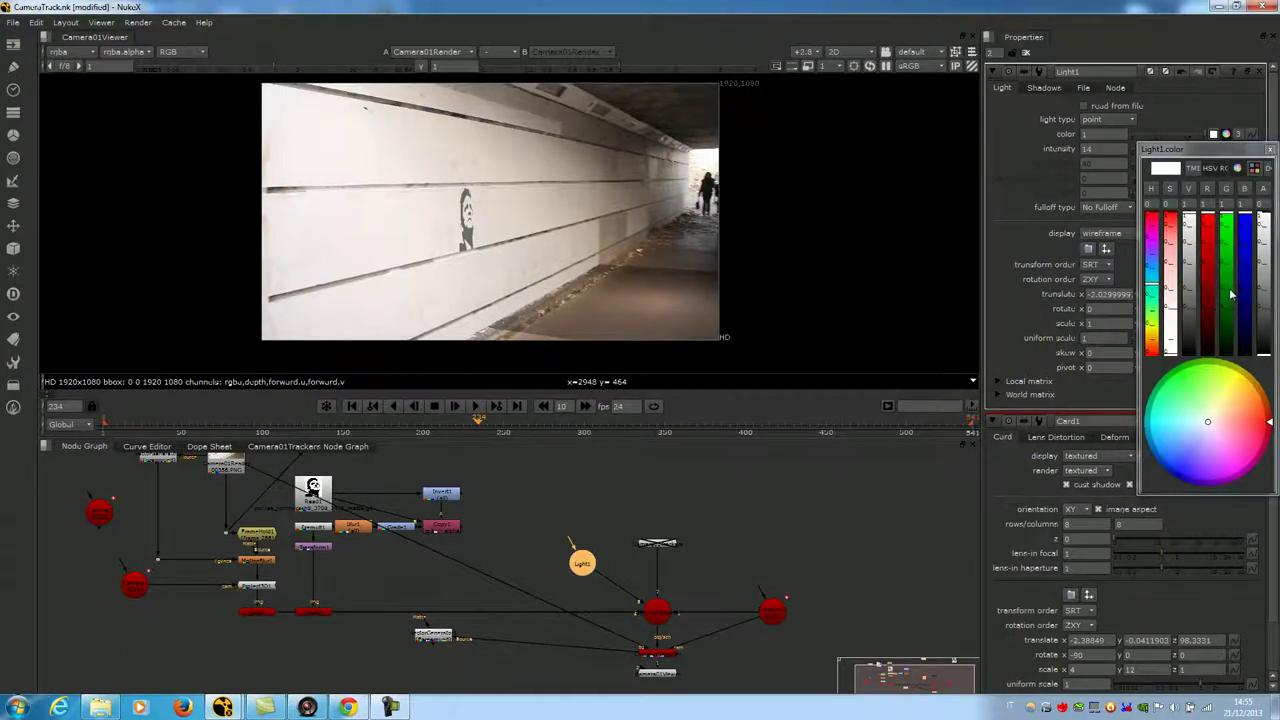
pyautogui.moveTo(1228, 295); pyautogui.dragTo(1226, 262)
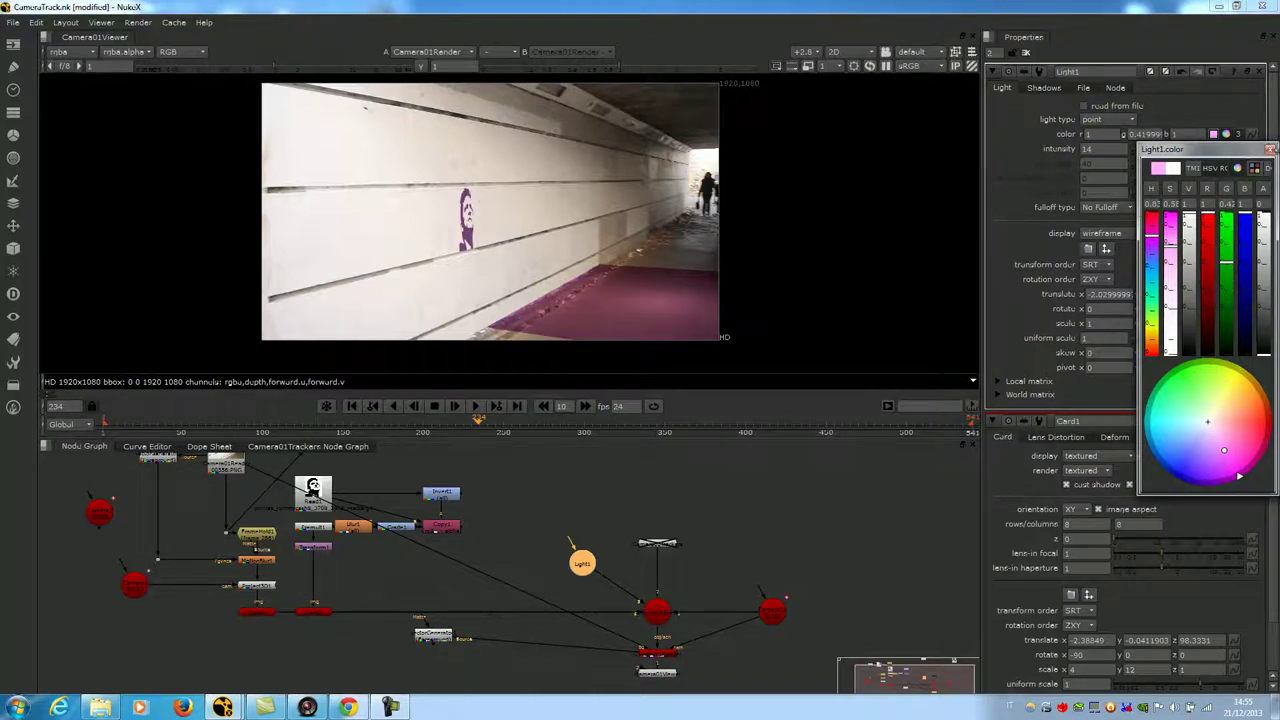
# Close Light1's colour picker and move the Light1 node slightly up and left, away from the scene node in the node graph.
pyautogui.click(1270, 149)
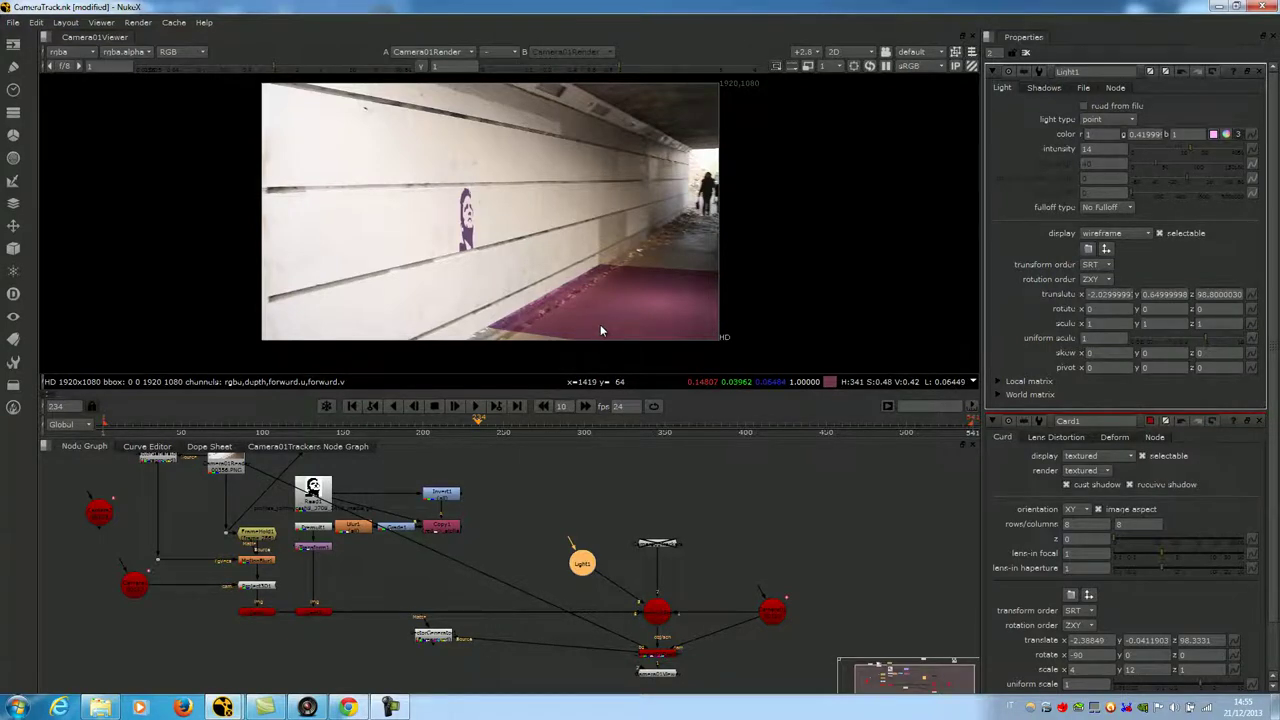
pyautogui.moveTo(582, 563); pyautogui.dragTo(552, 535)
pyautogui.scroll(-3, 560, 528)
pyautogui.moveTo(572, 501); pyautogui.dragTo(596, 515, button='middle')
pyautogui.scroll(2, 355, 536)
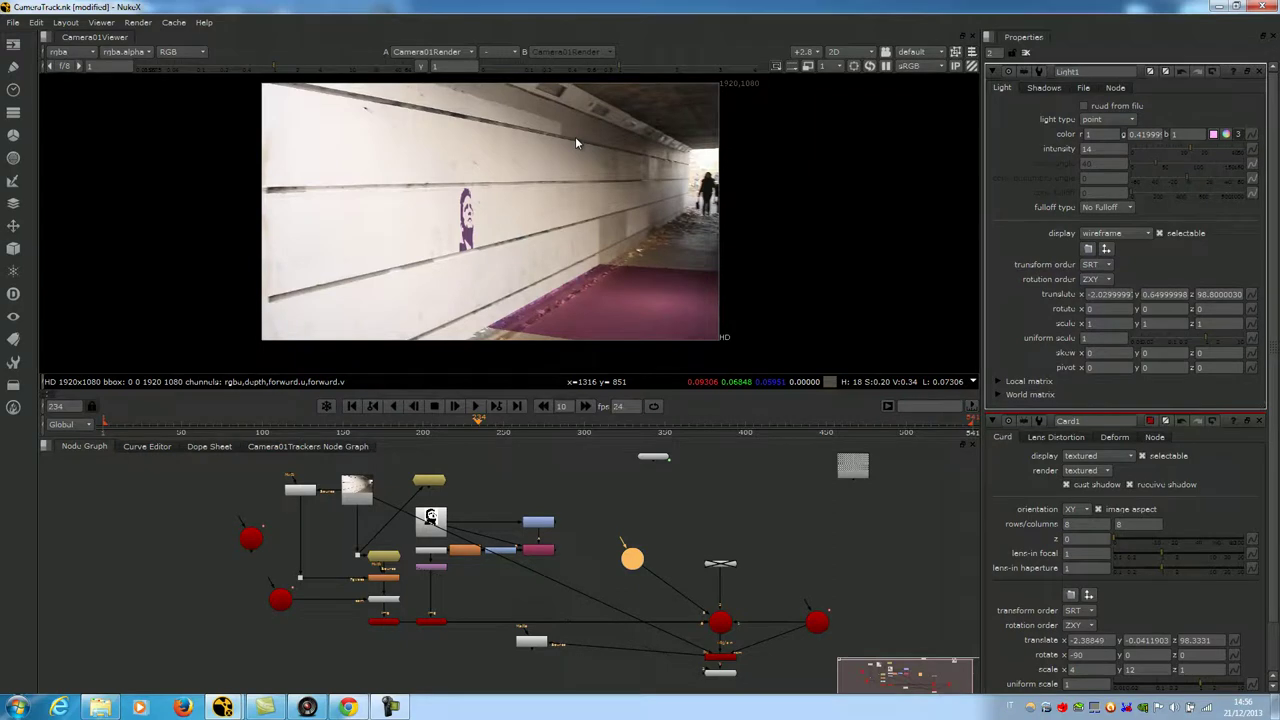
# Open the Camera01Trackers node's properties and review how the light, cards and scene nodes connect in the node graph.
pyautogui.scroll(5, 706, 578)
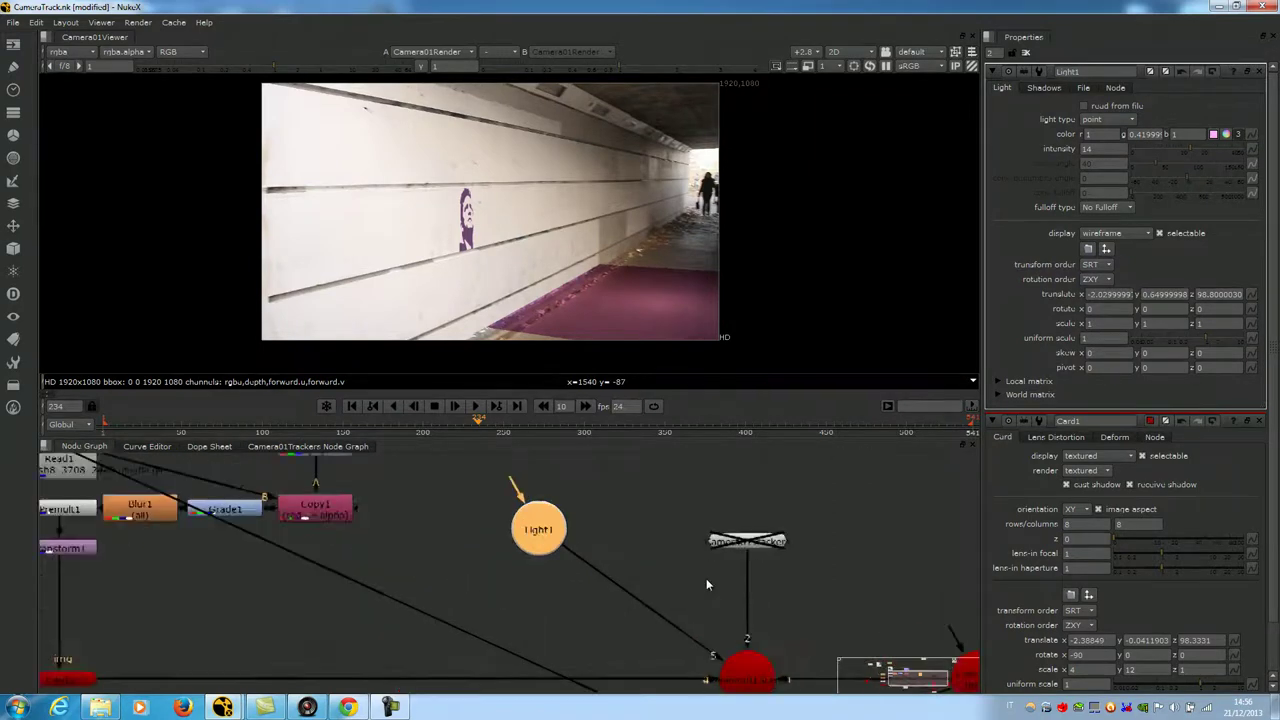
pyautogui.doubleClick(762, 535)
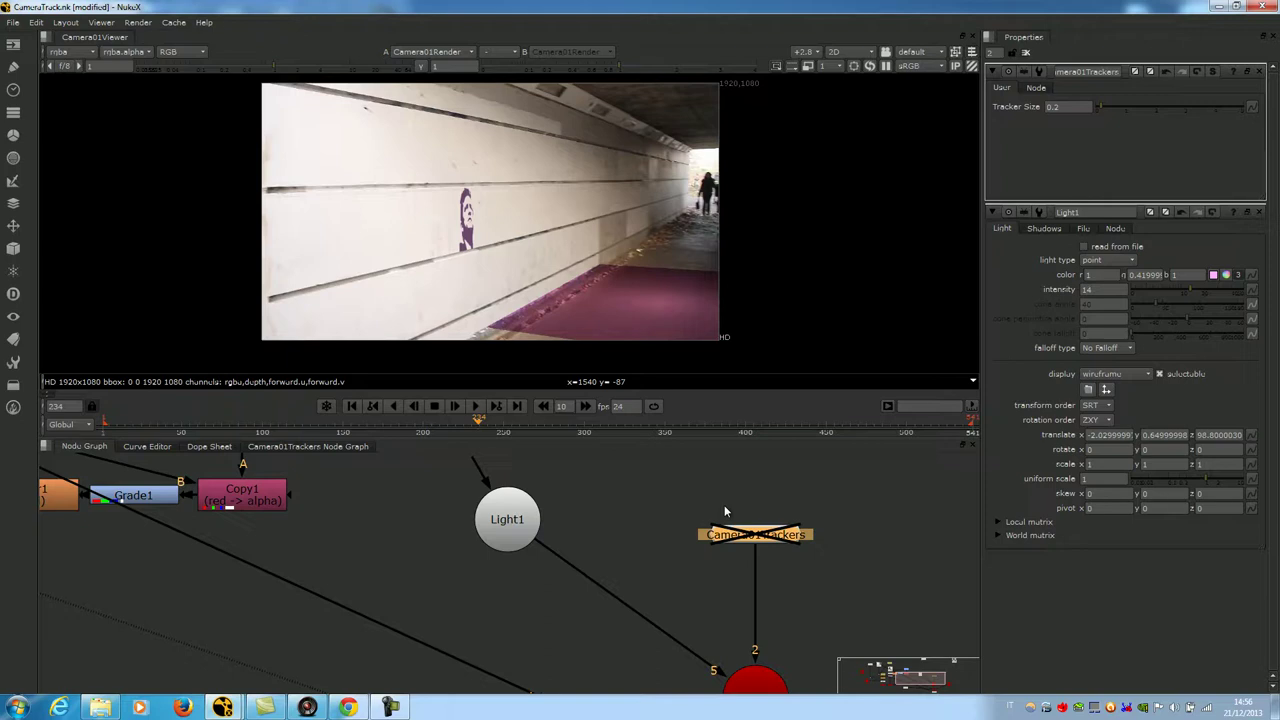
pyautogui.scroll(-3, 501, 633)
pyautogui.moveTo(231, 607); pyautogui.dragTo(435, 578, button='middle')
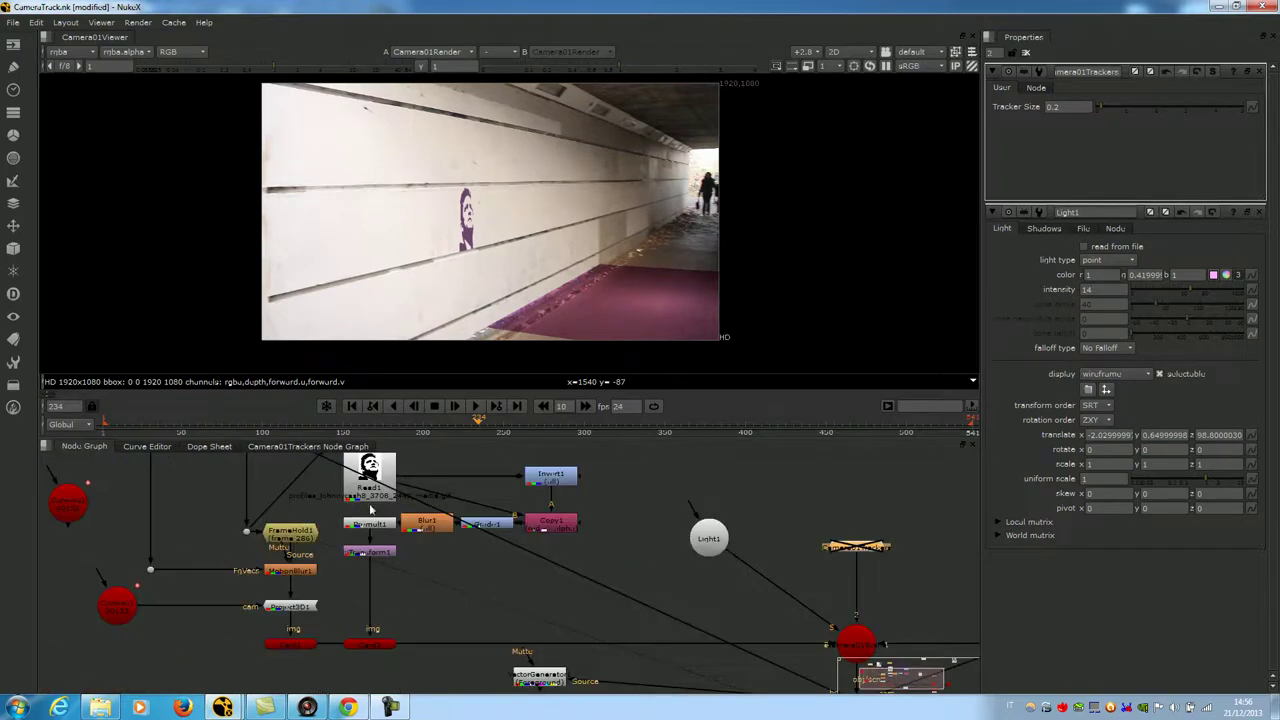
pyautogui.scroll(-2, 674, 508)
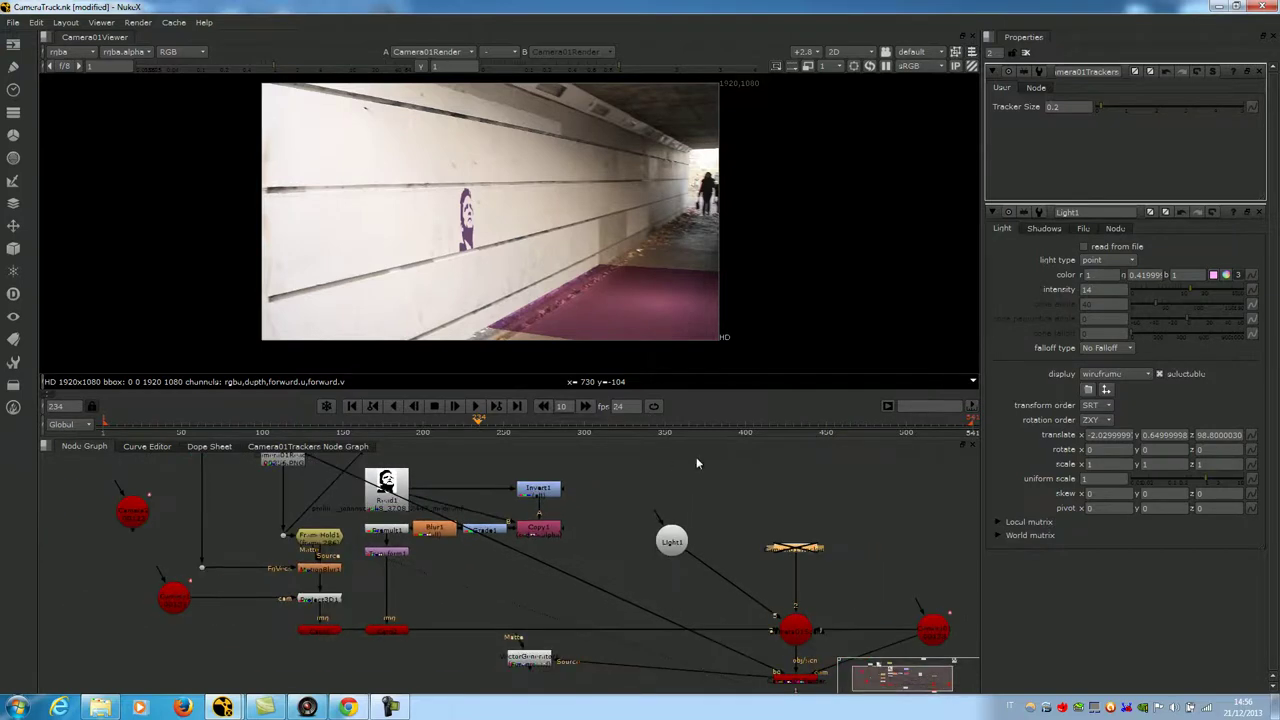
pyautogui.moveTo(711, 503); pyautogui.dragTo(669, 513, button='middle')
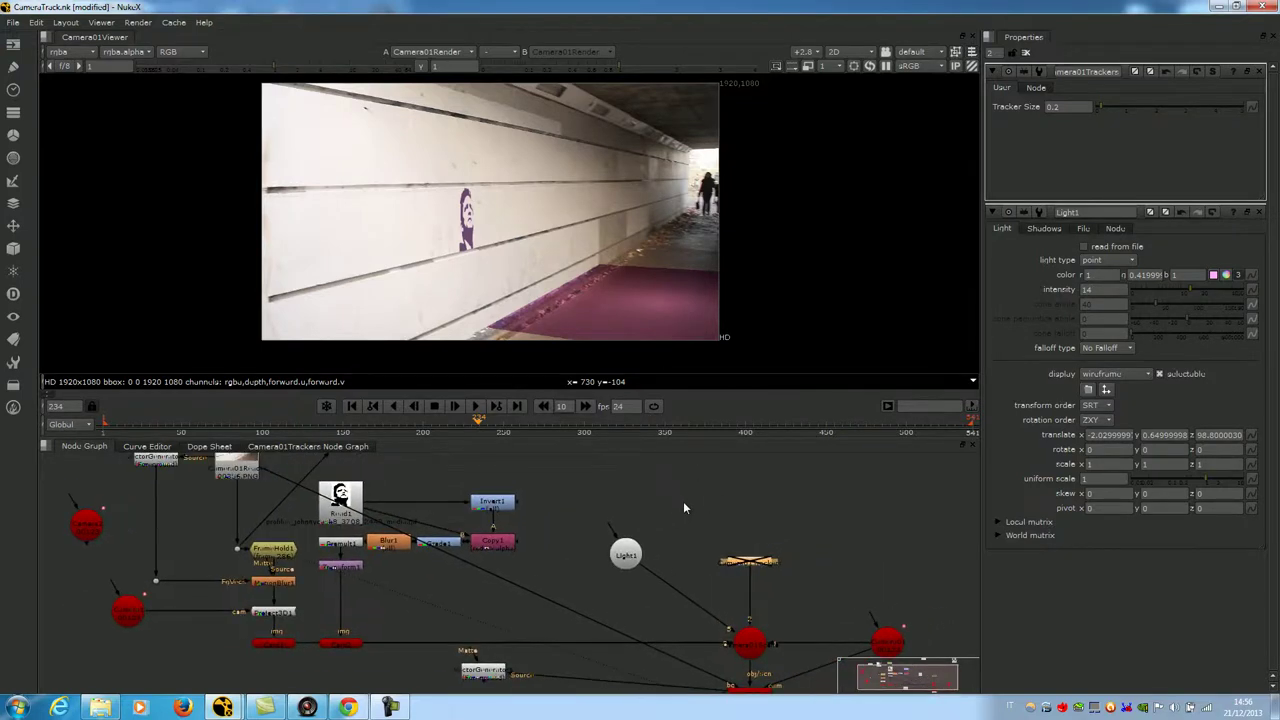